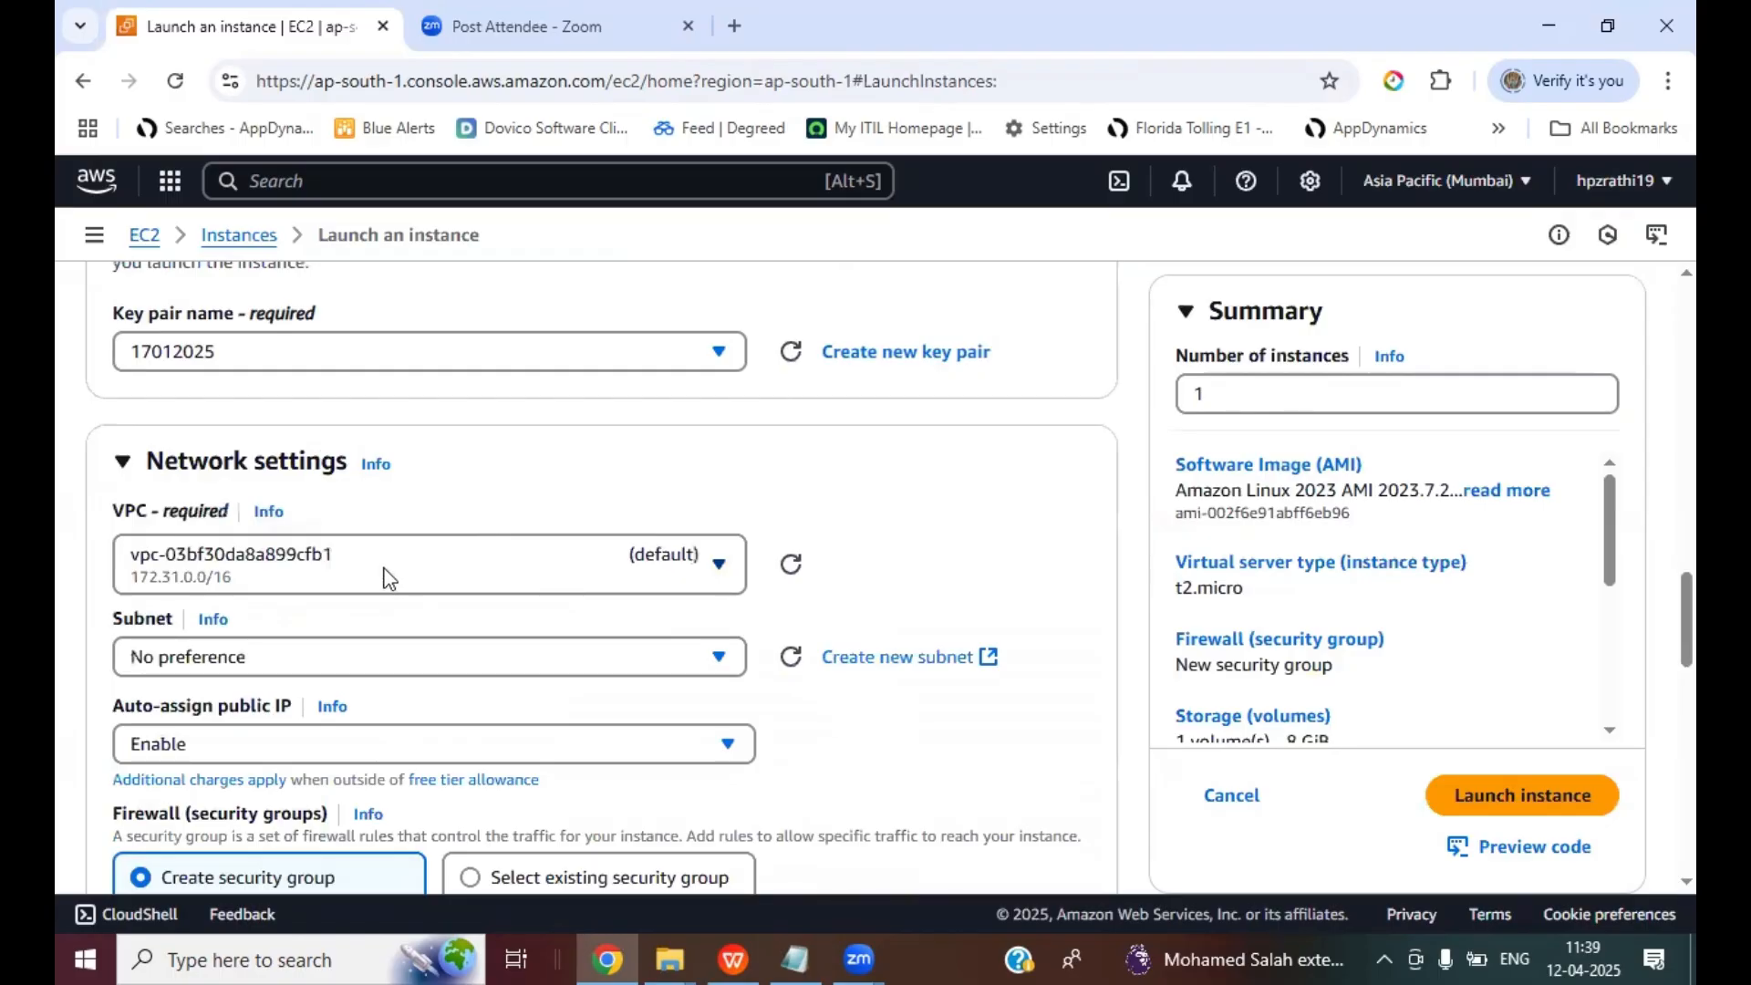
- Set the instance's VPC to mydemovpc26032025 in the network settings
left_click(379, 562)
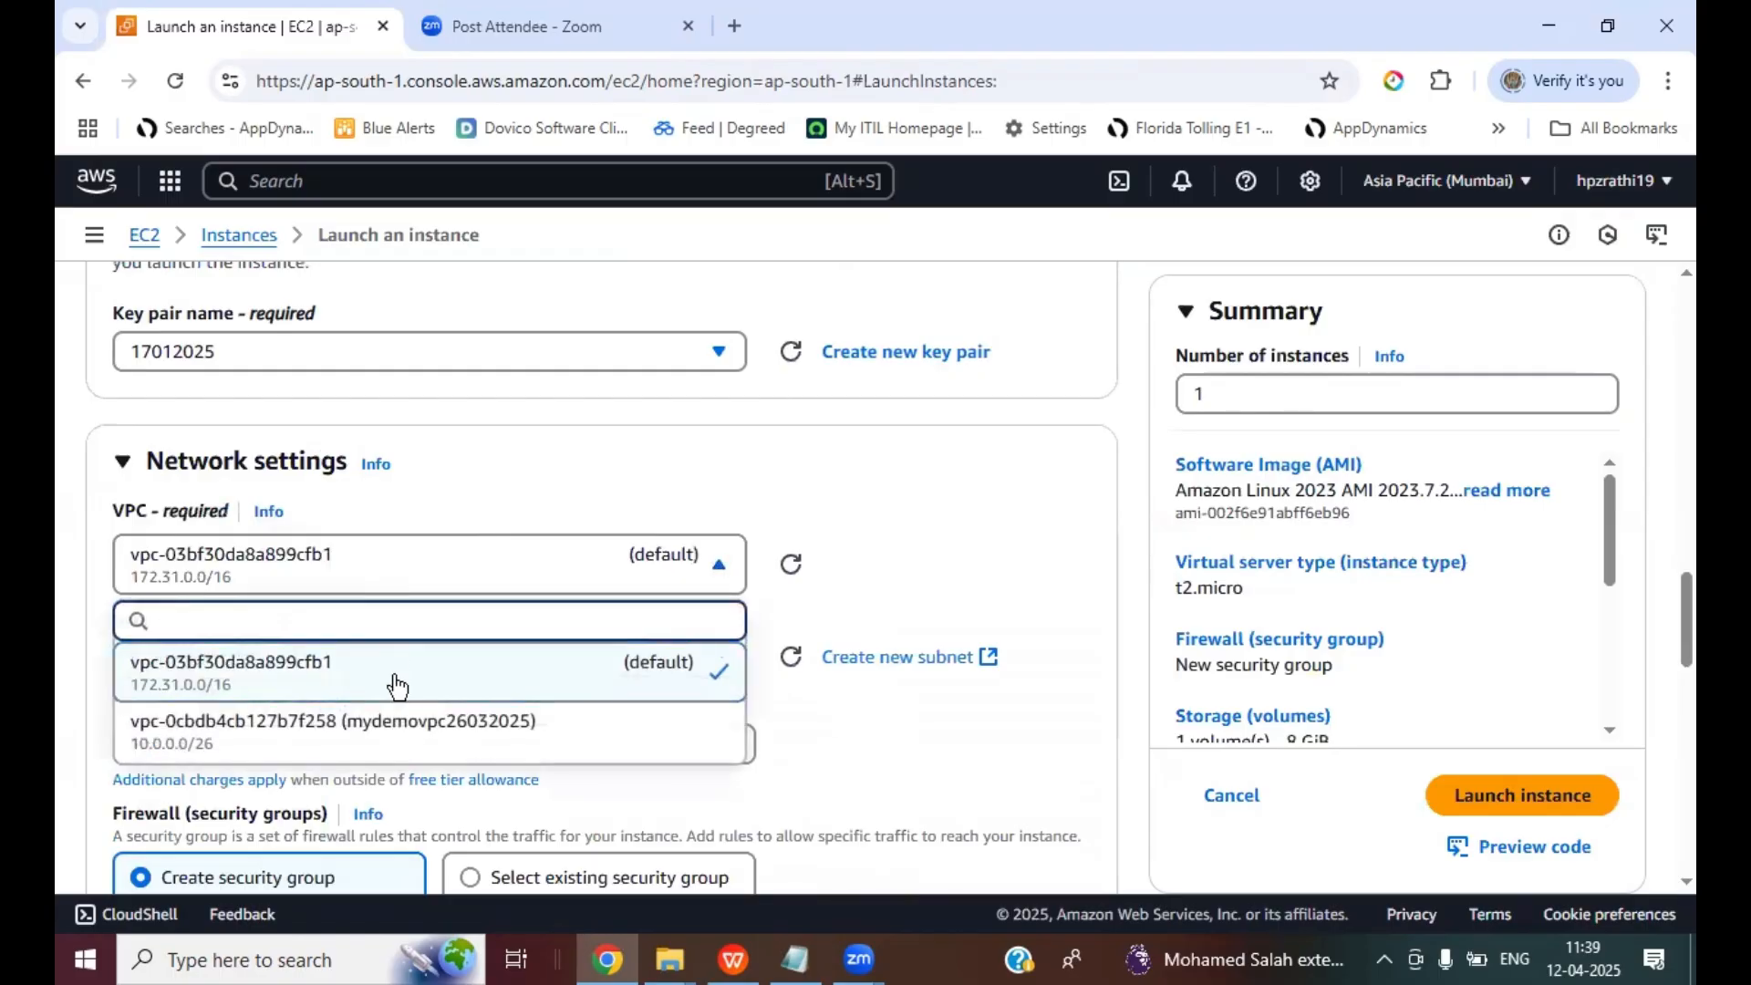
left_click(381, 743)
scroll(966, 440, "down", 3)
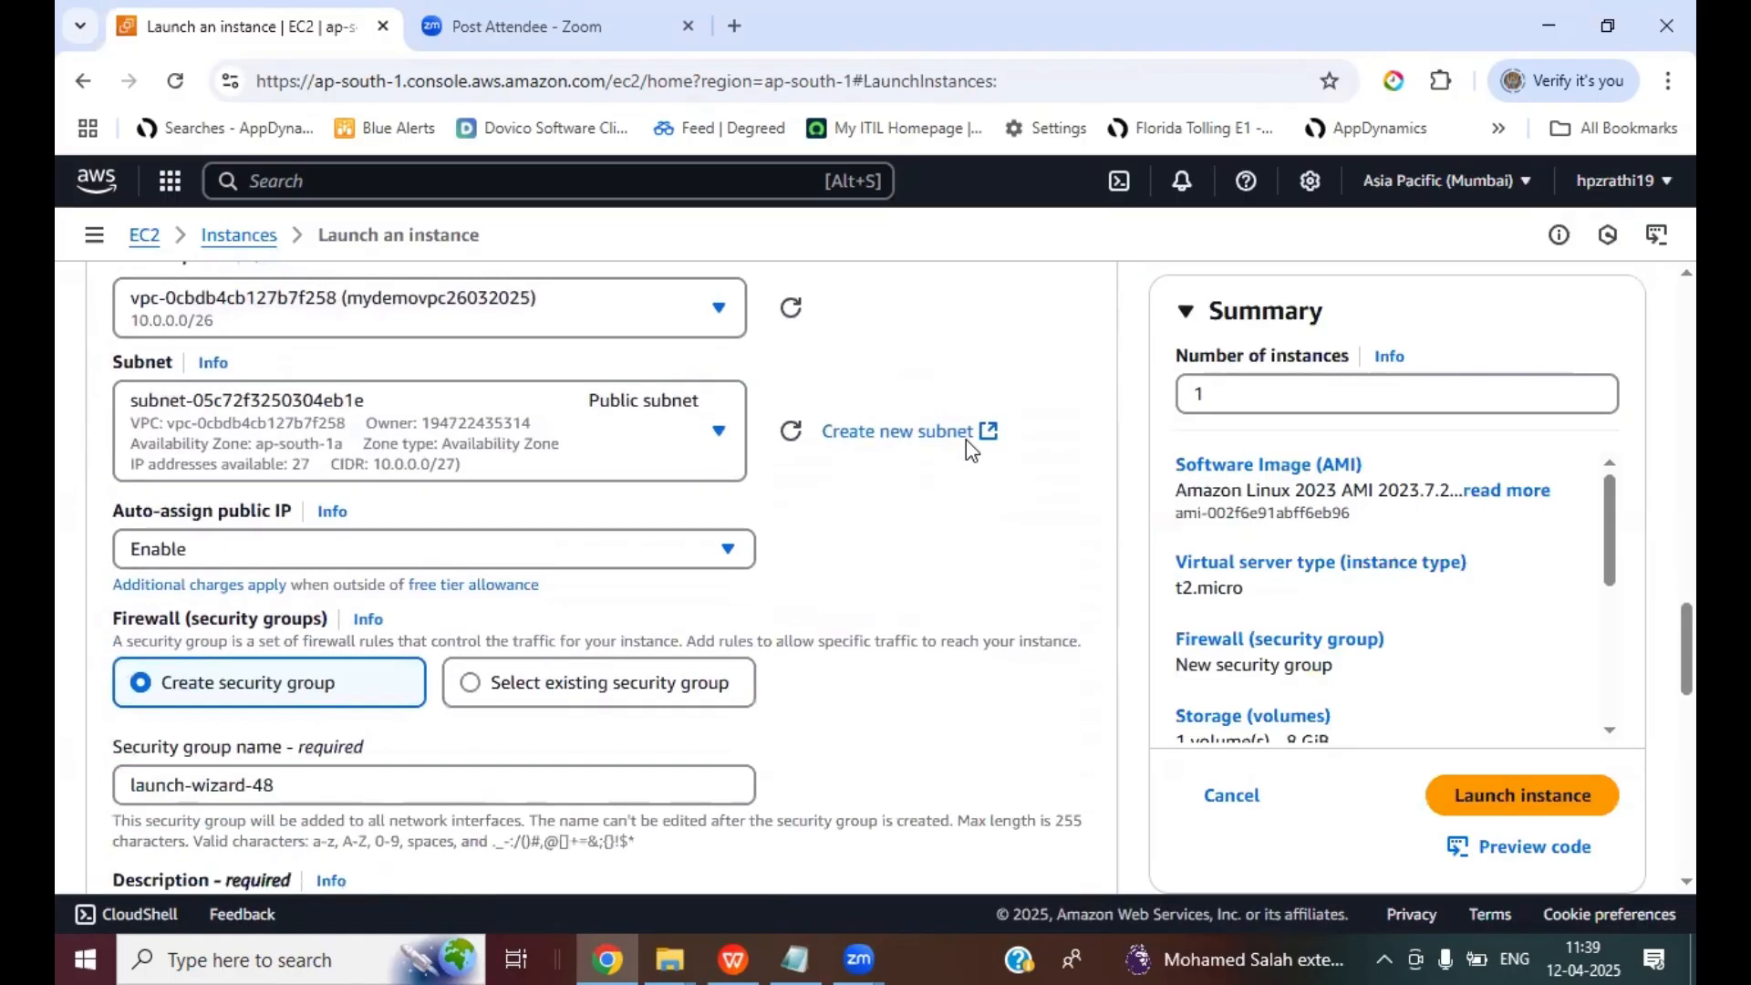
scroll(662, 458, "up", 1)
scroll(926, 507, "down", 1)
scroll(927, 507, "down", 1)
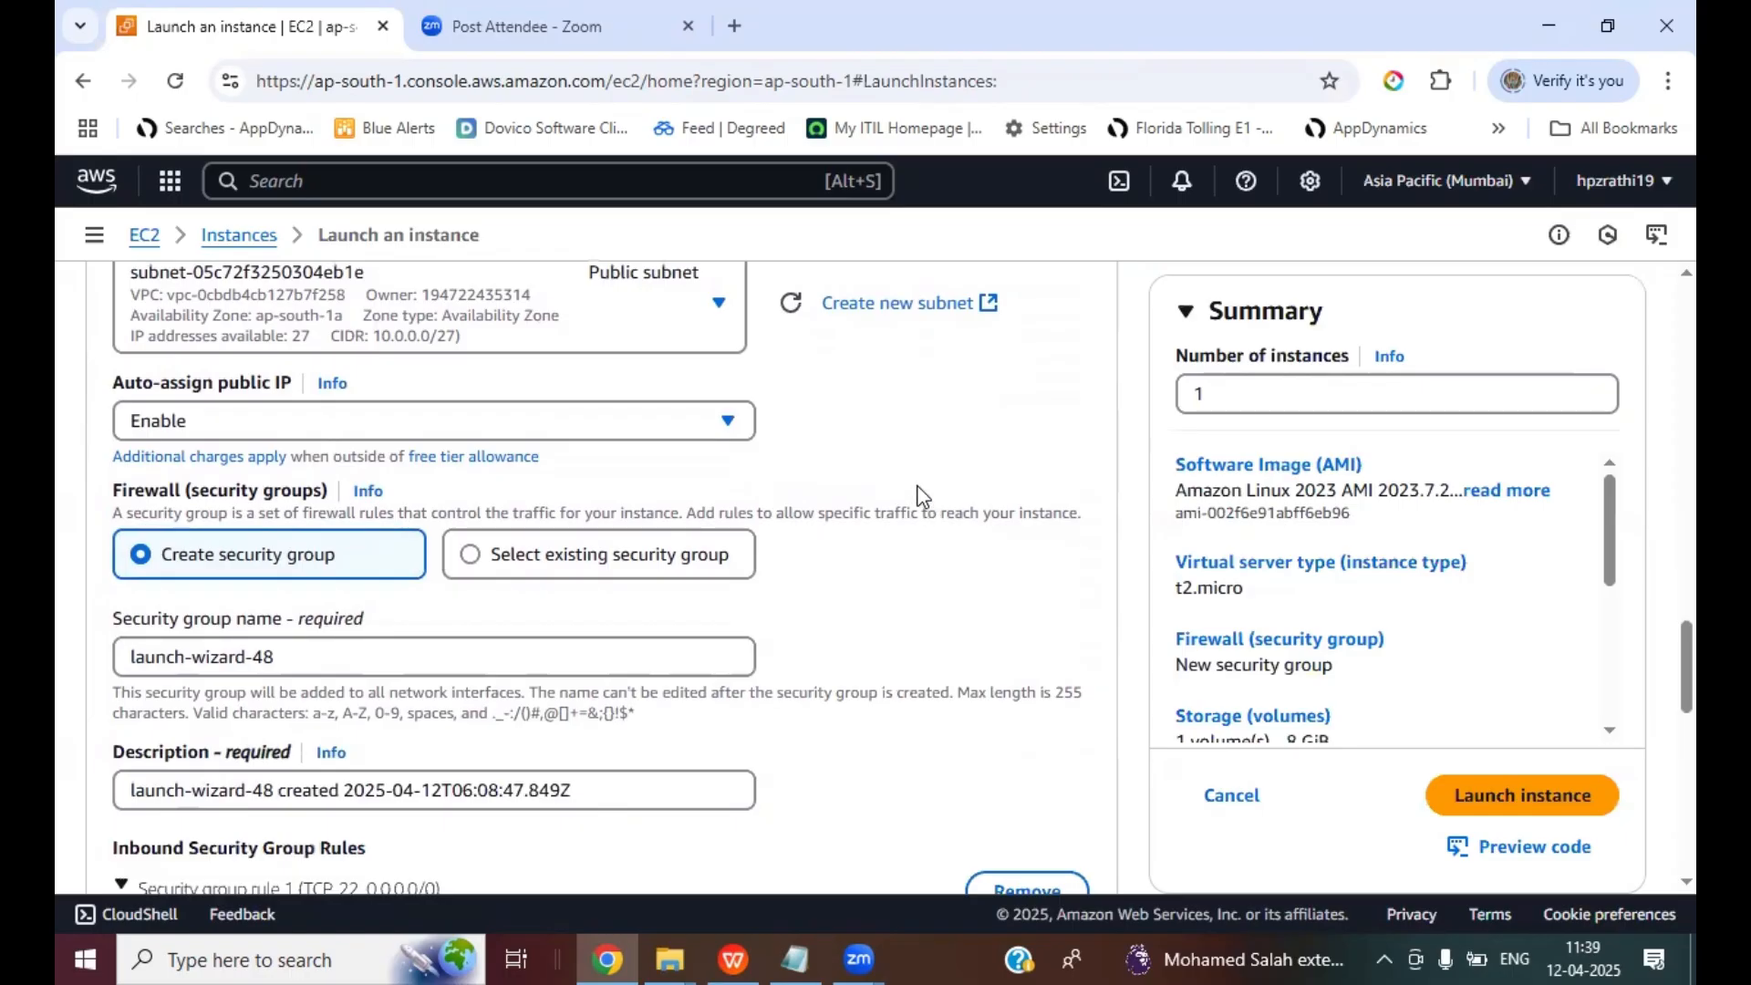
- Restrict the inbound SSH rule's source to My IP and launch the instance
scroll(985, 456, "down", 5)
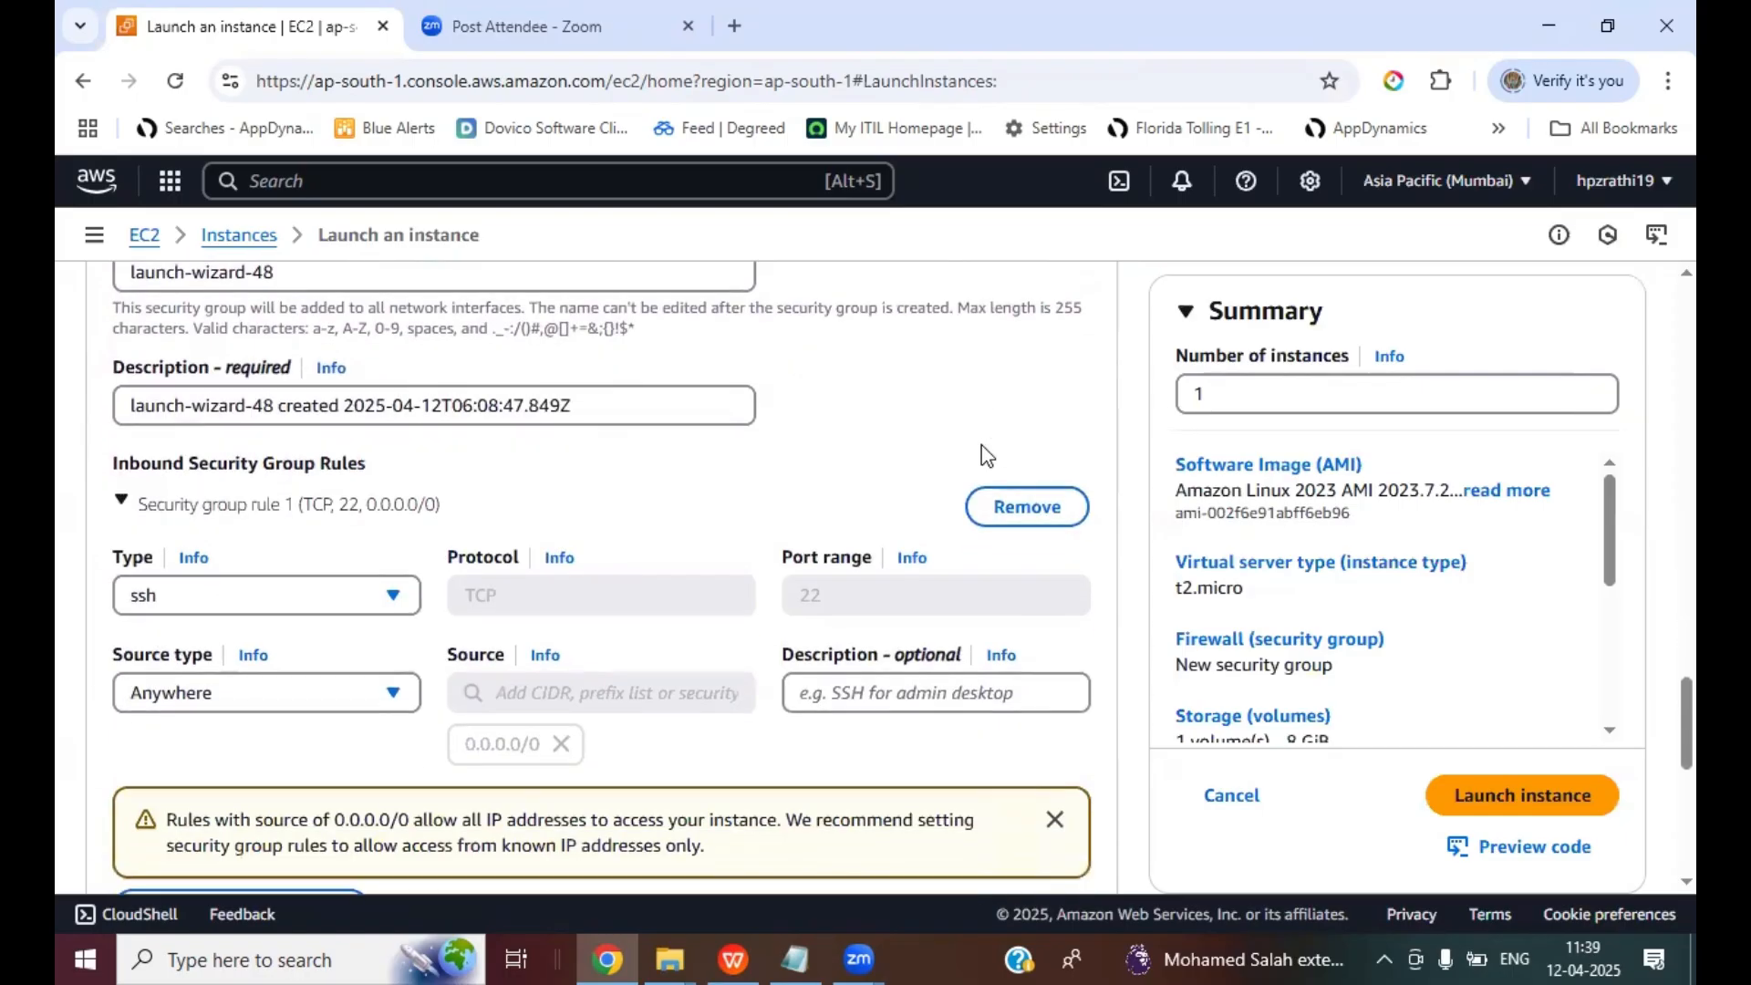
left_click(211, 695)
left_click(161, 645)
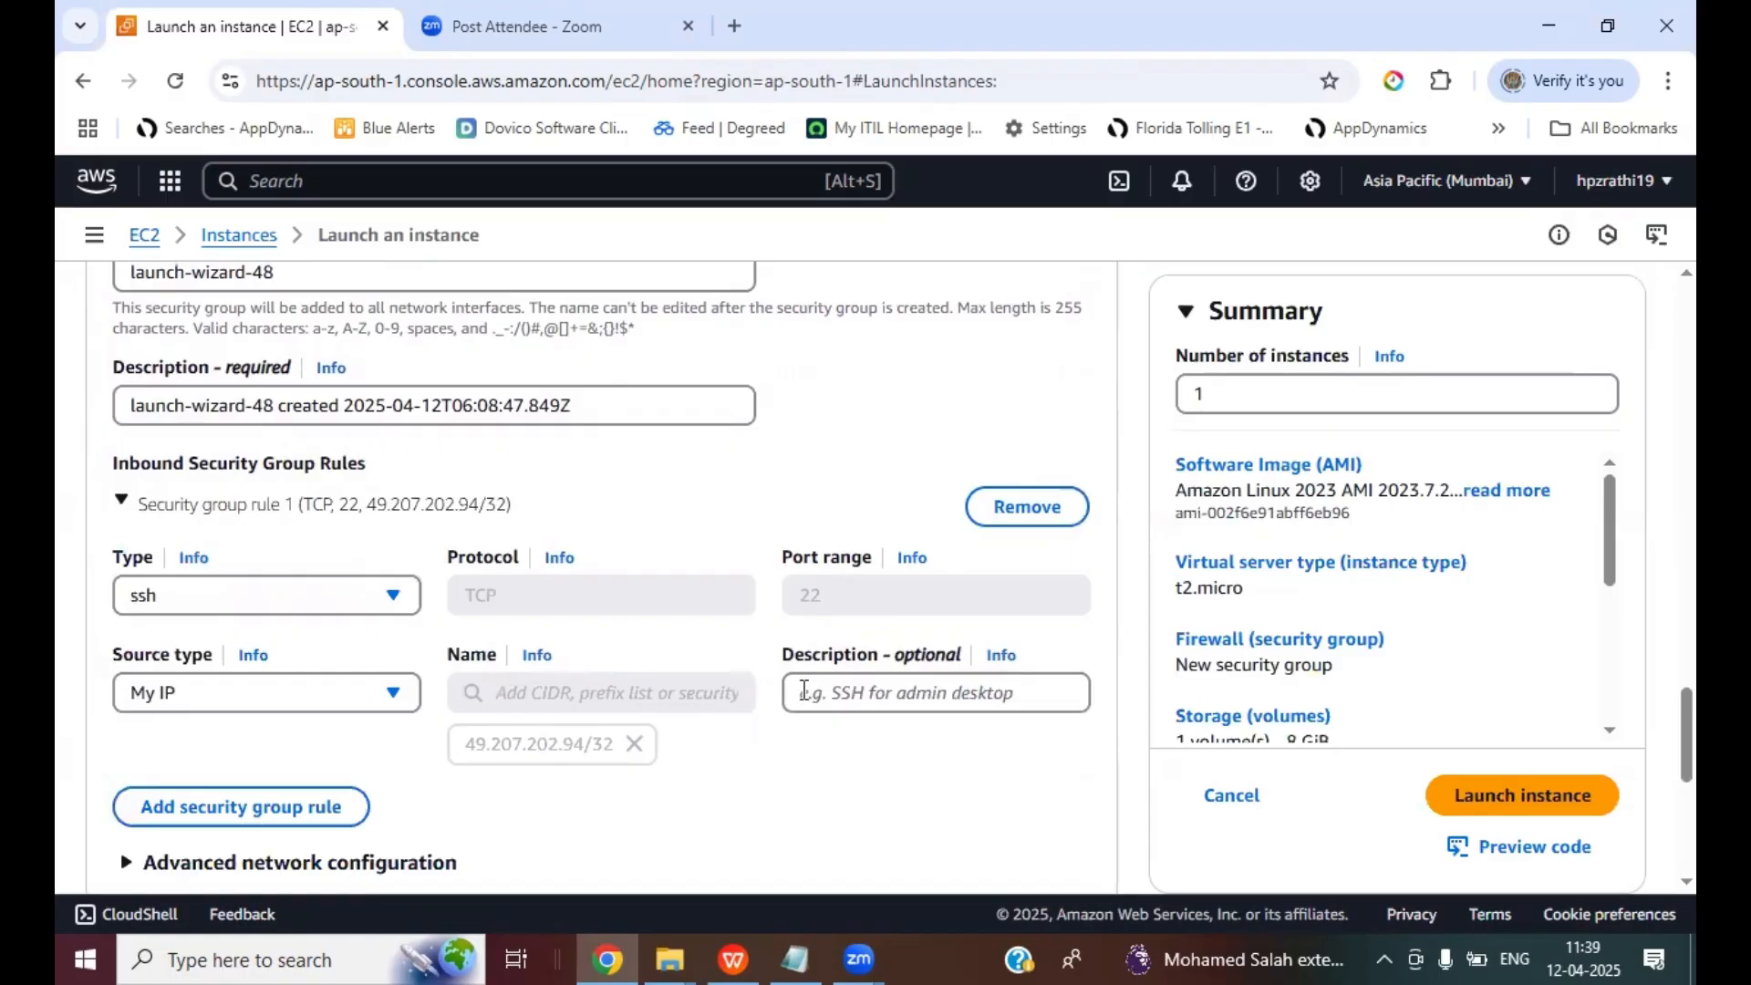
scroll(803, 688, "down", 6)
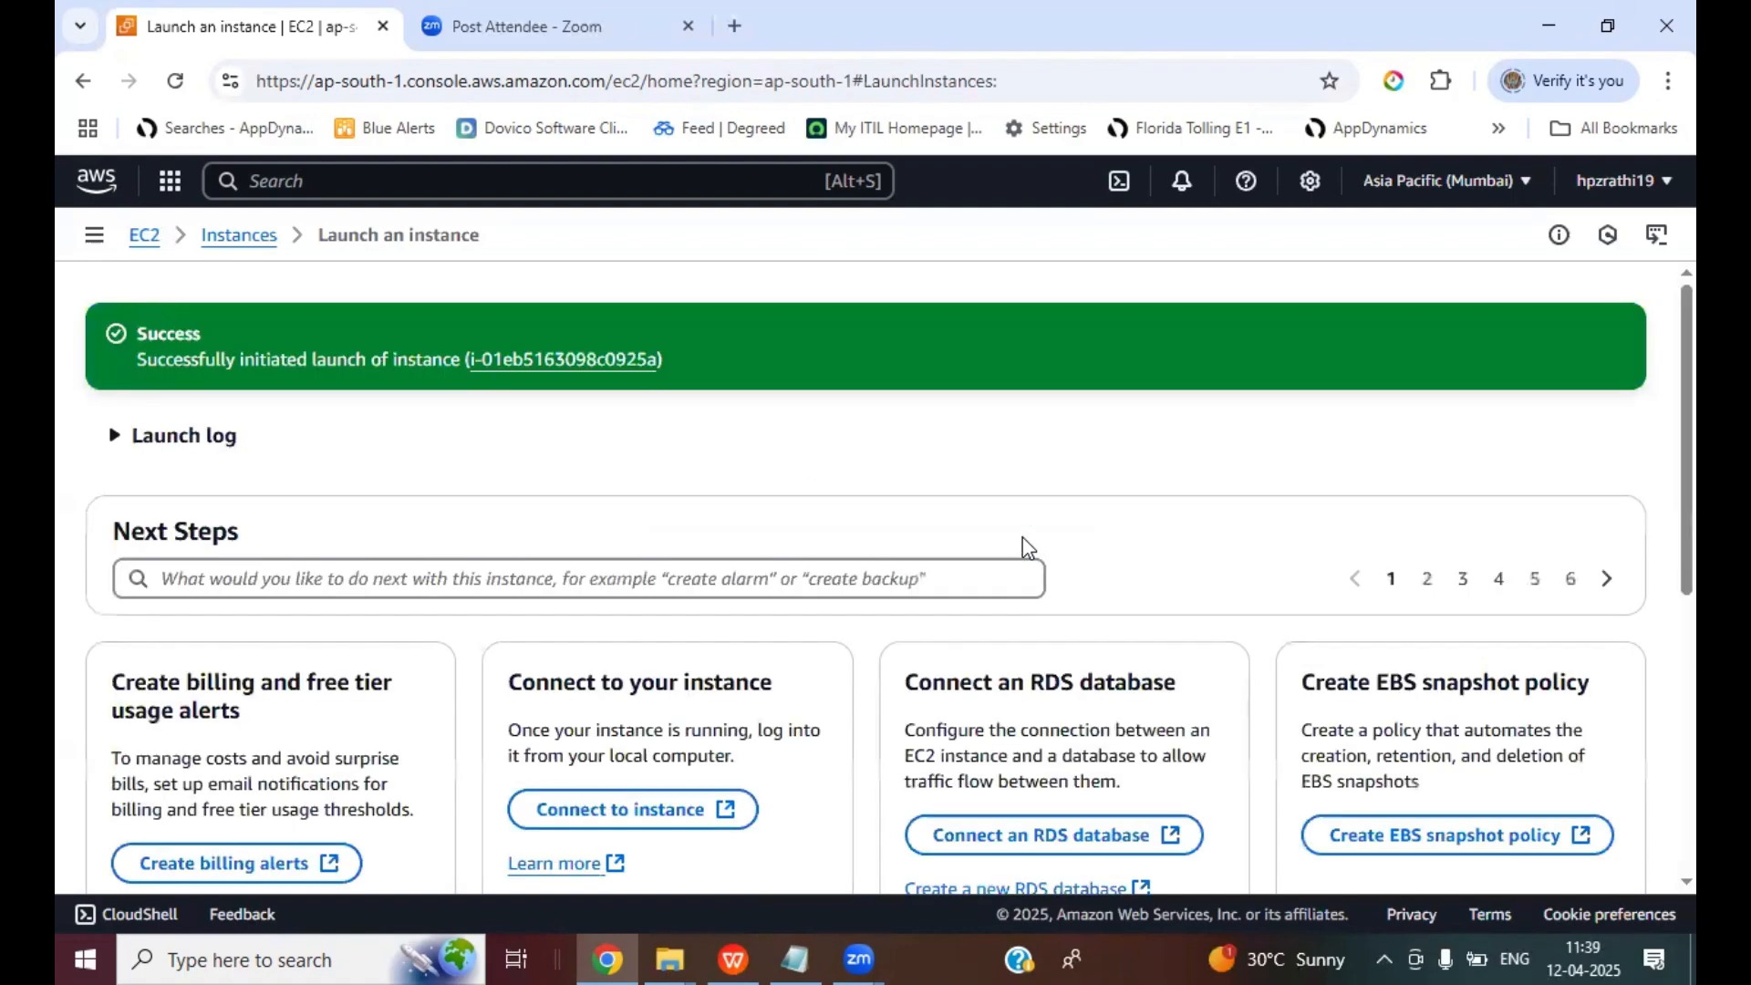
- Start another instance launch from the launched instance's listing and name the new instance APP
left_click(566, 363)
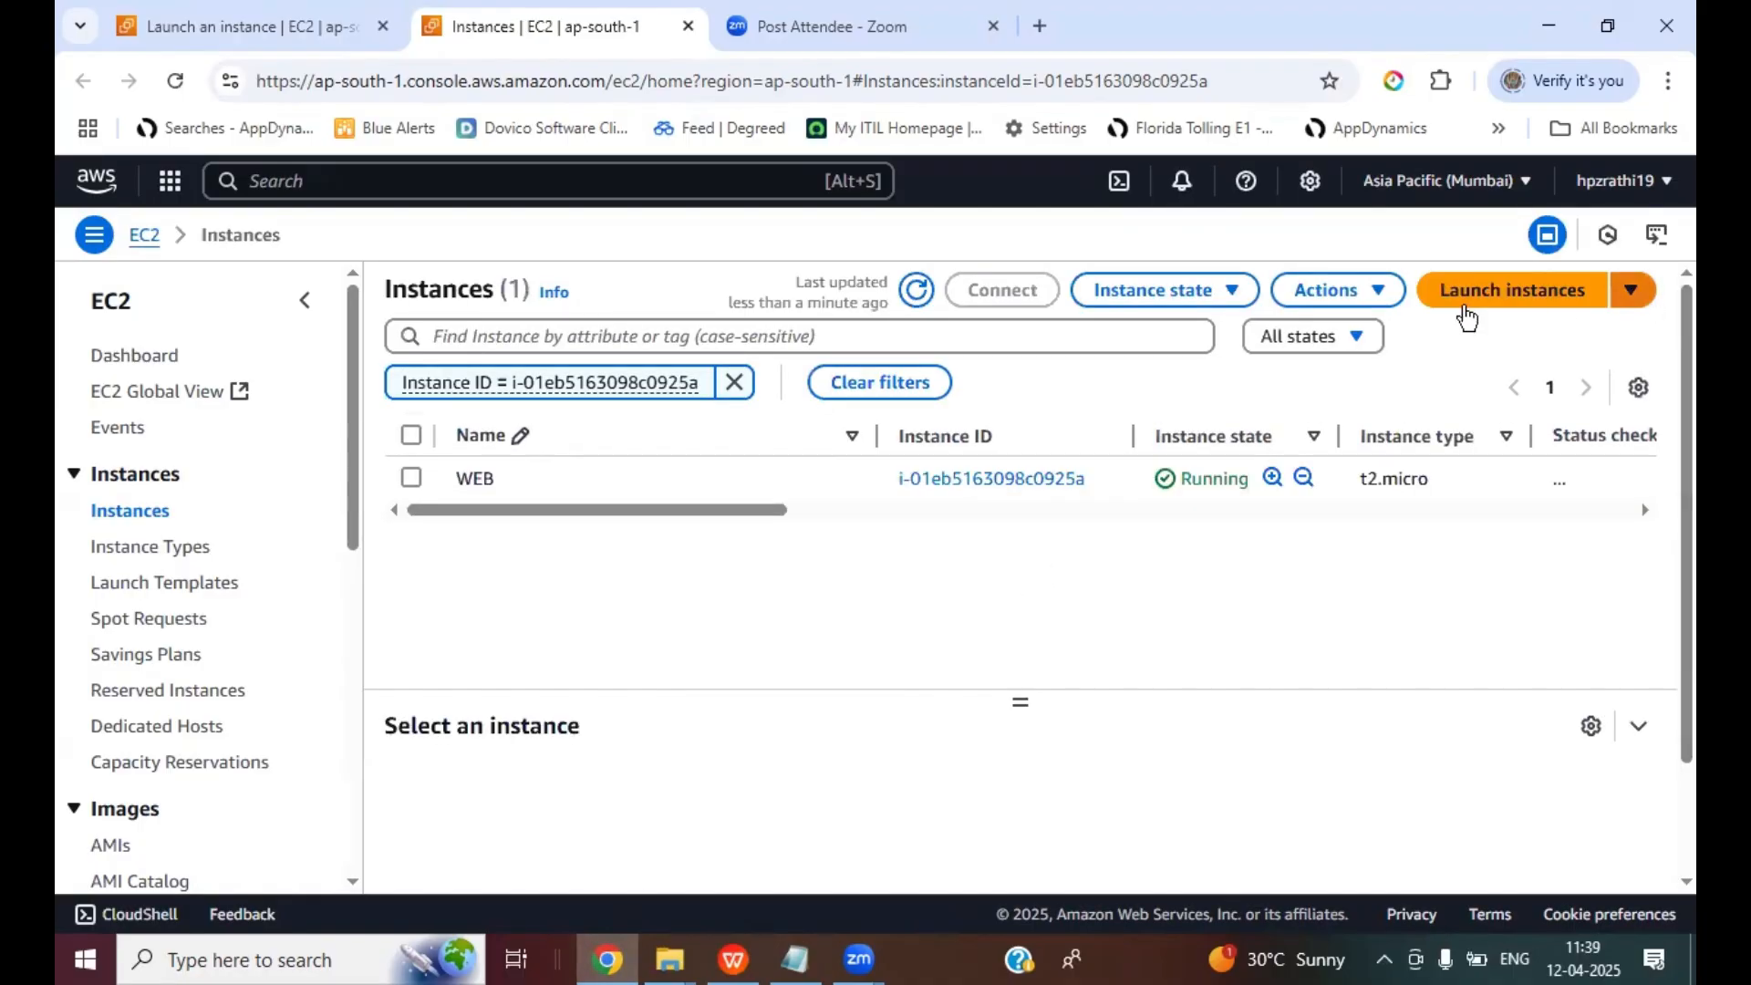
left_click(1465, 293)
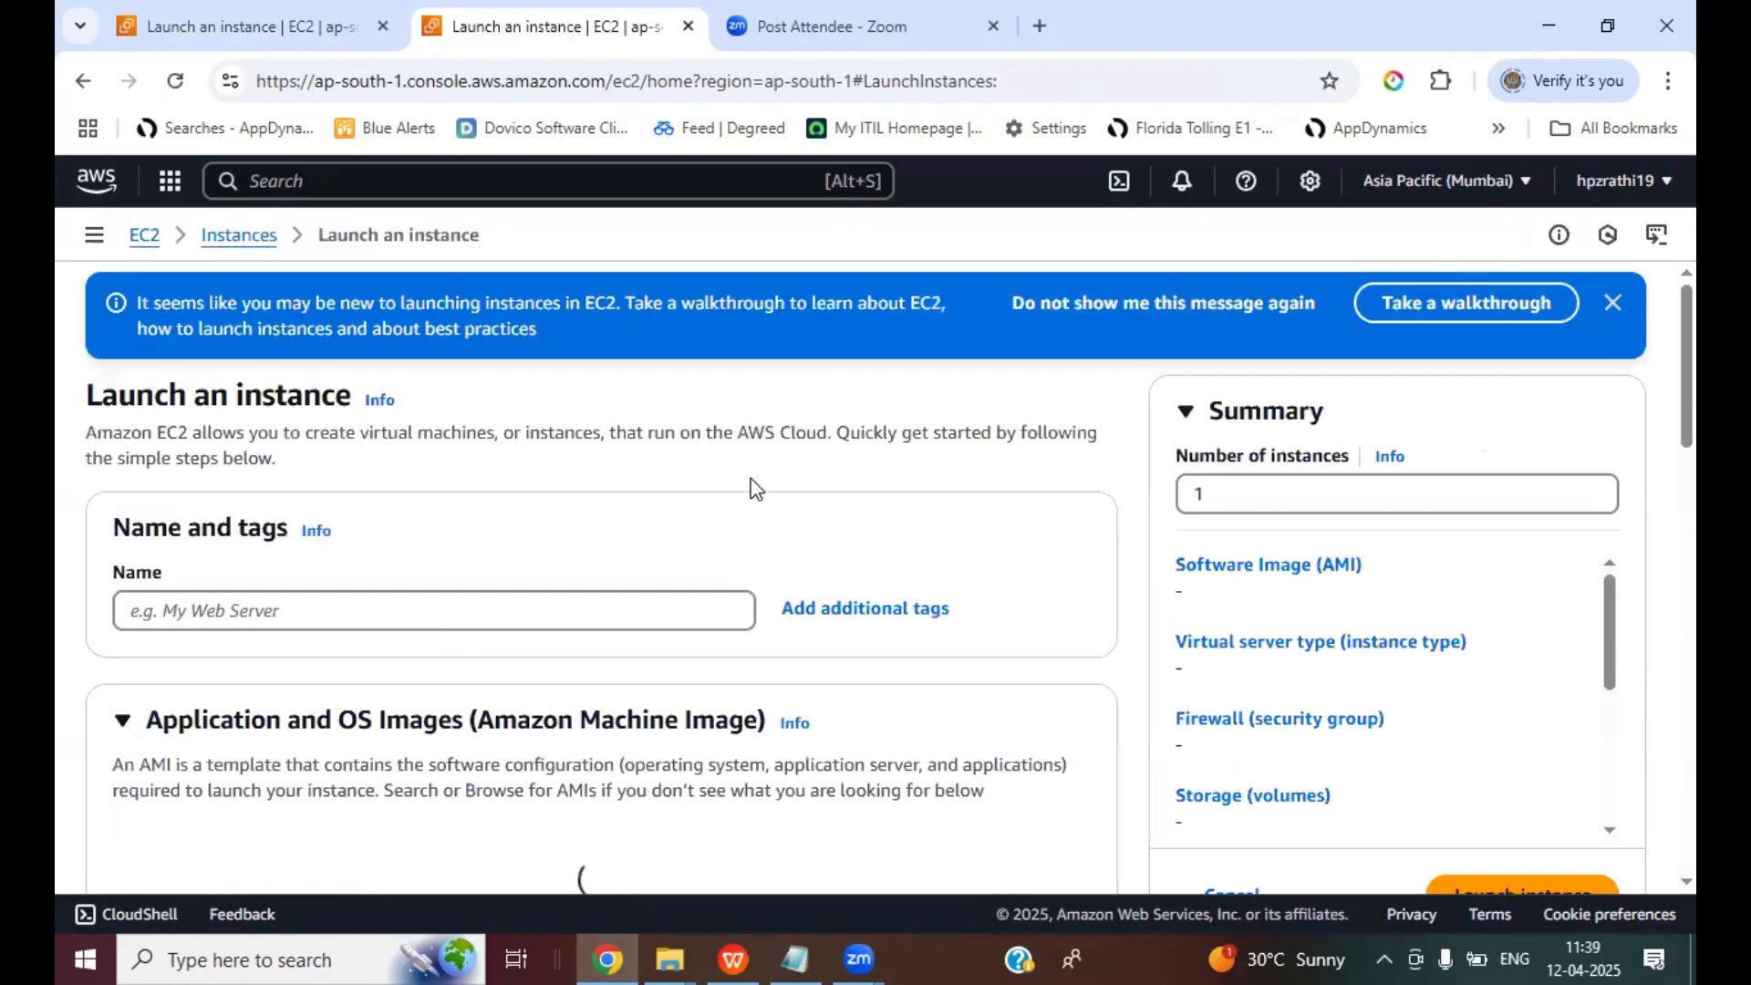
left_click(206, 622)
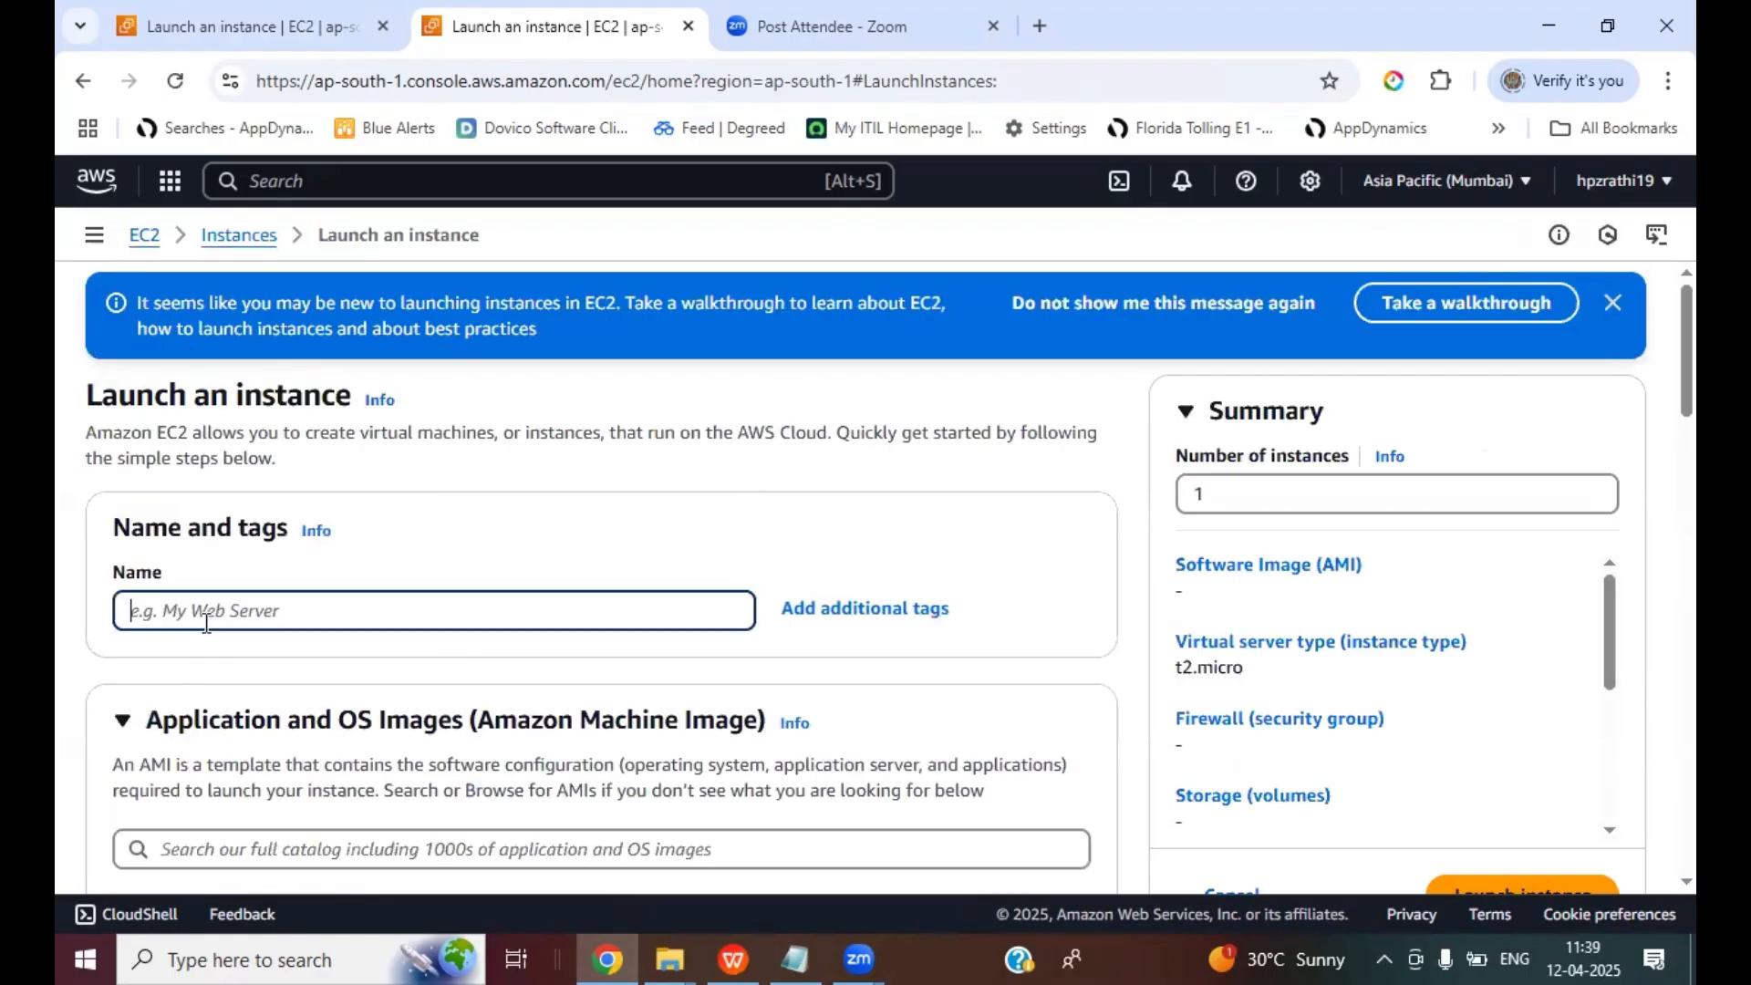
type("APP")
- Choose the existing key pair 17012025 for logging in to the APP instance
scroll(1007, 570, "down", 10)
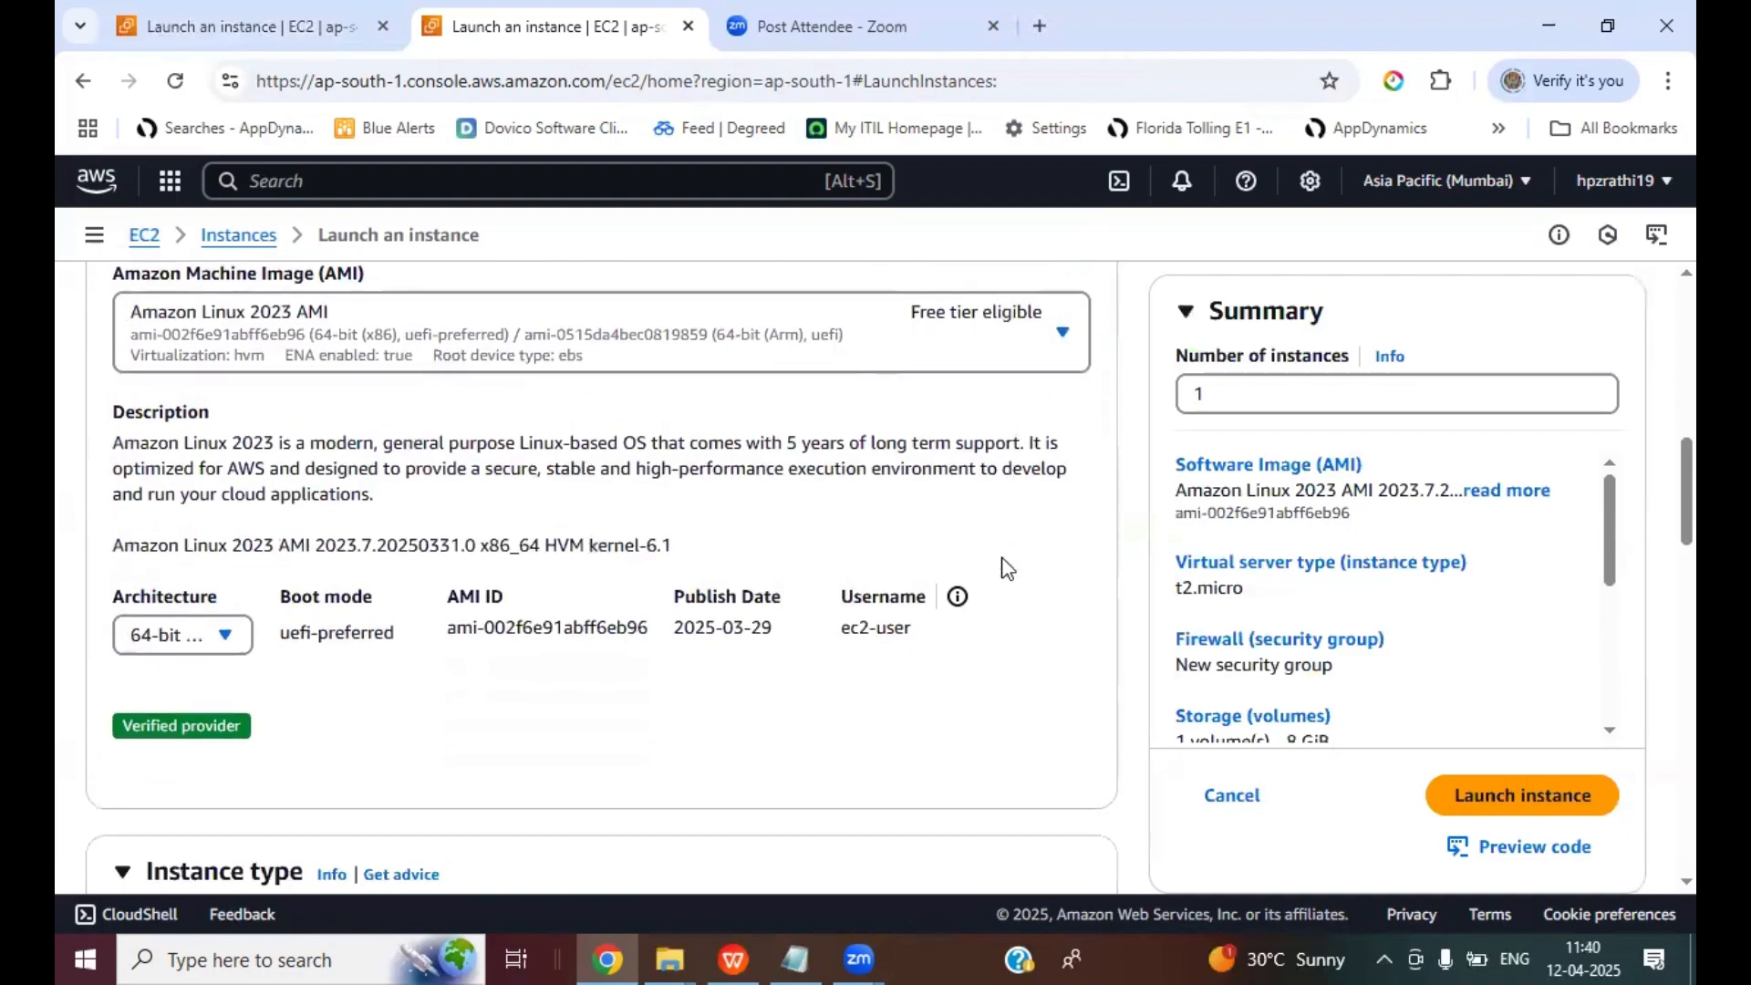
scroll(1008, 570, "down", 4)
scroll(332, 477, "down", 3)
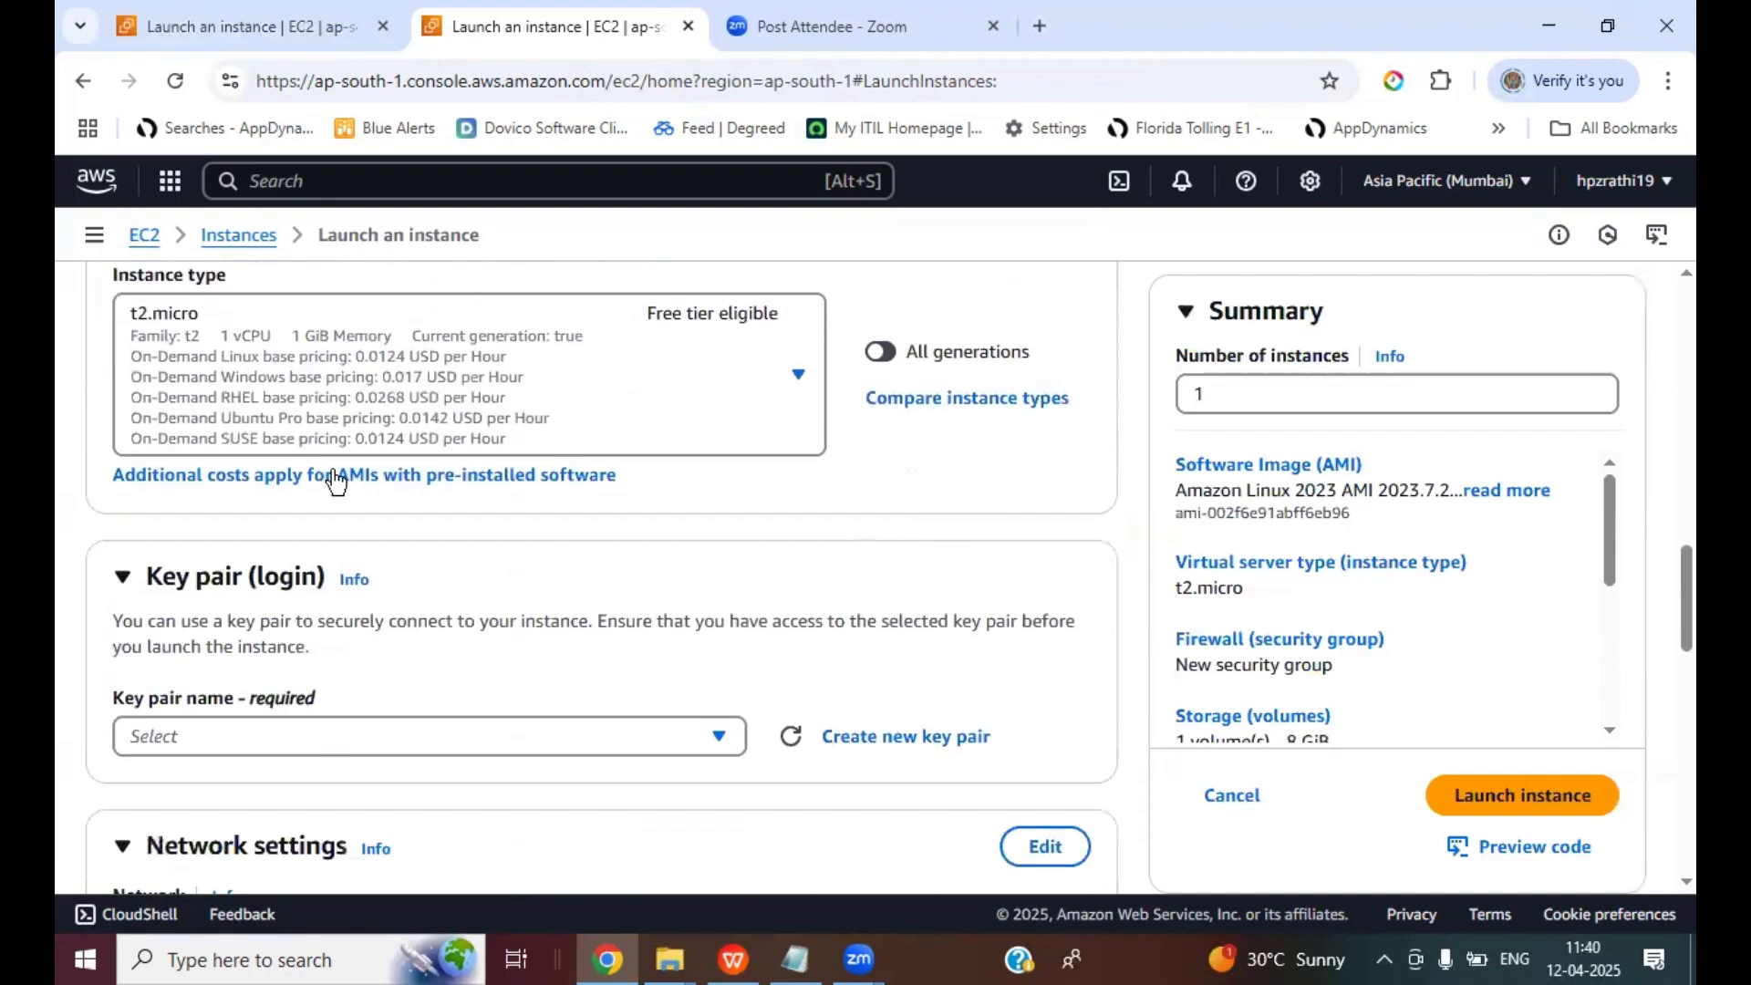
scroll(665, 555, "down", 3)
left_click(333, 490)
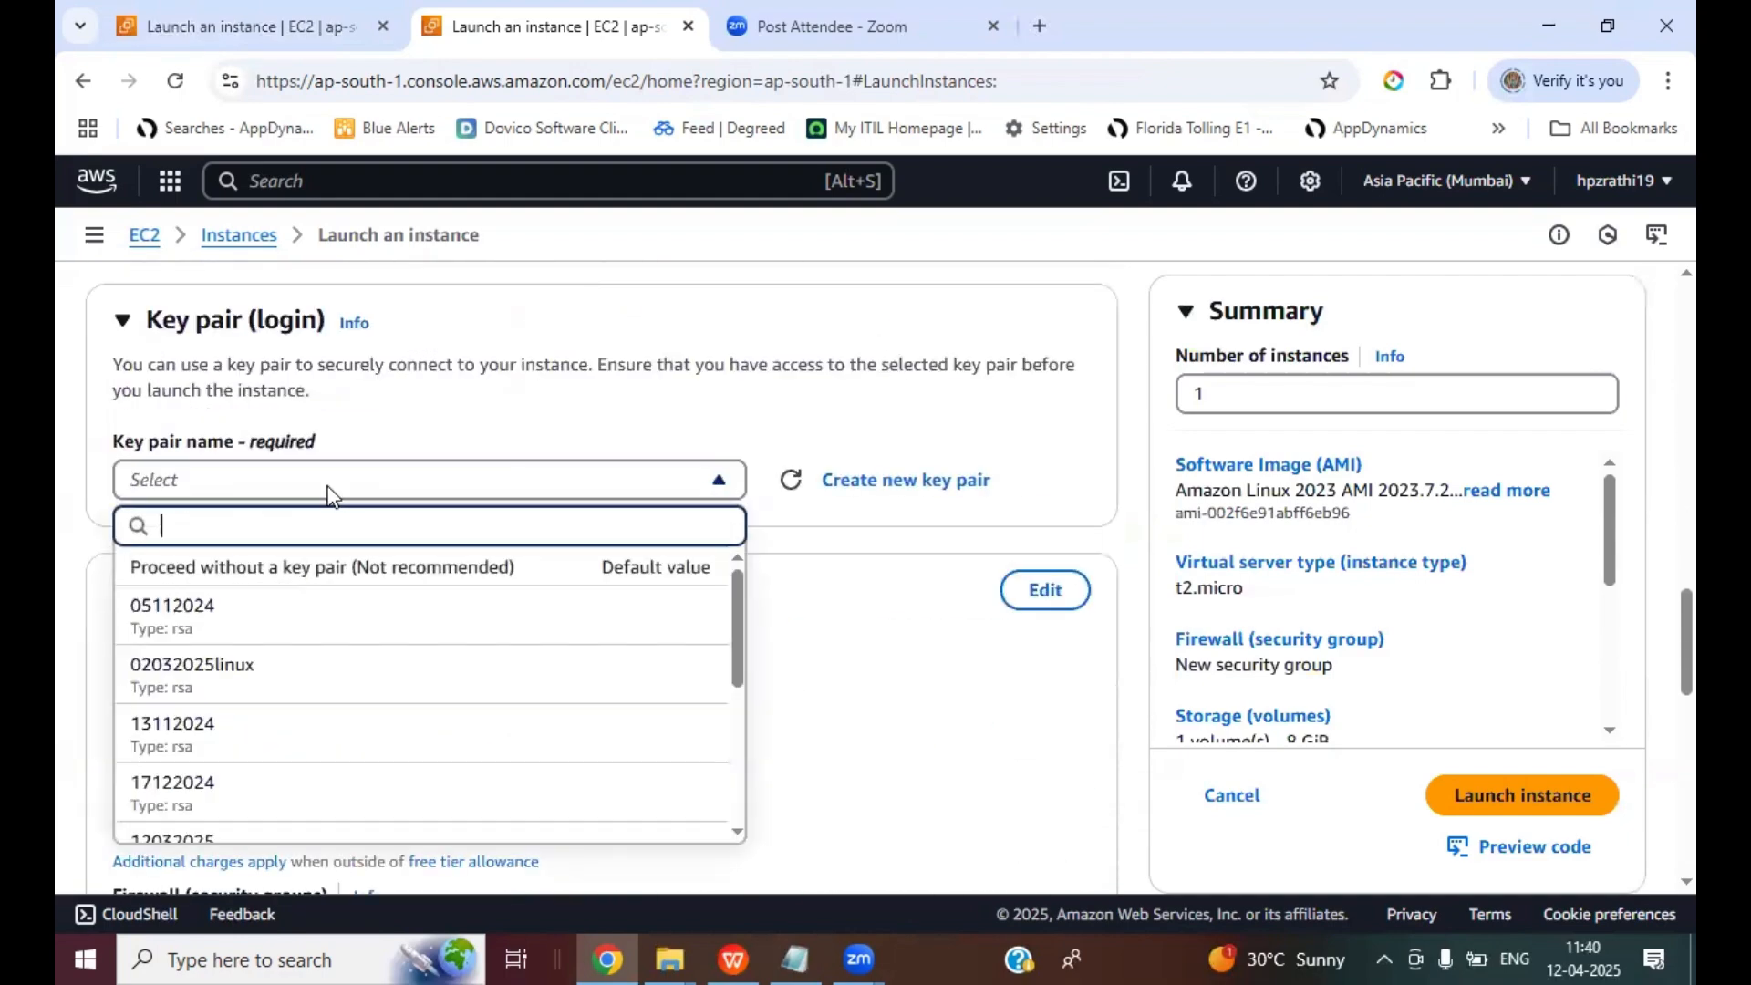
type("1701")
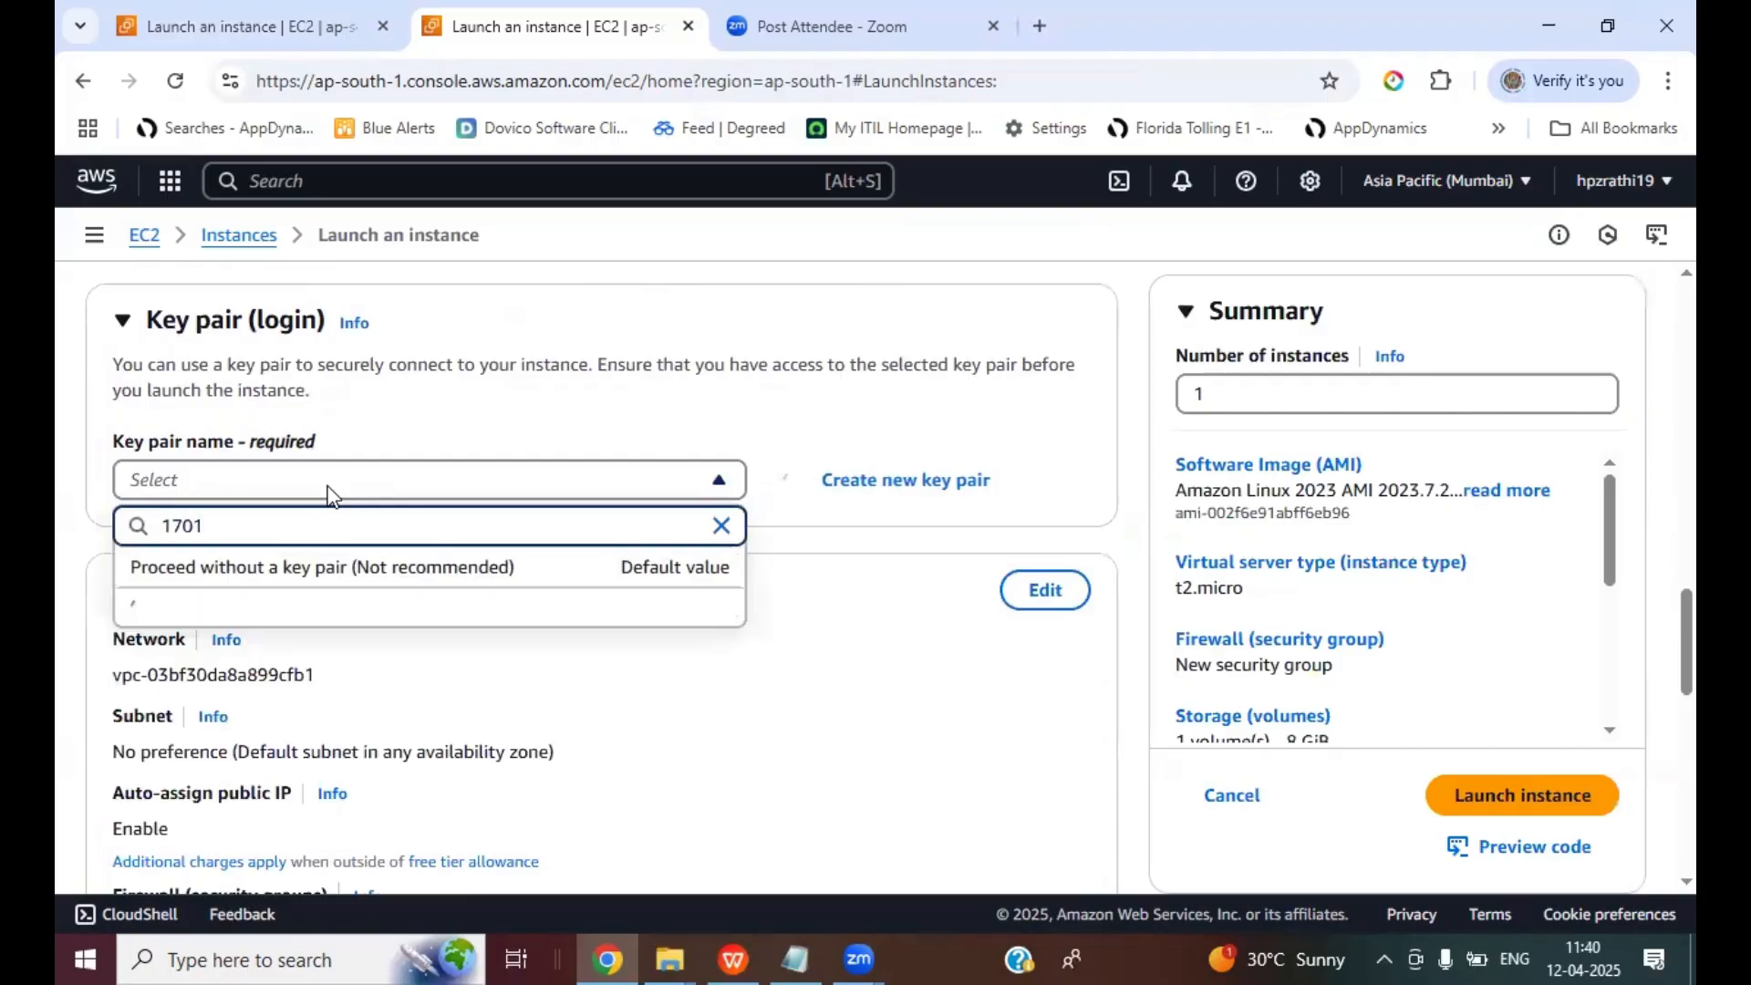
left_click(173, 606)
- Edit the network settings to place the APP instance in the private subnet of the mydemovpc26032025 VPC
scroll(848, 675, "down", 1)
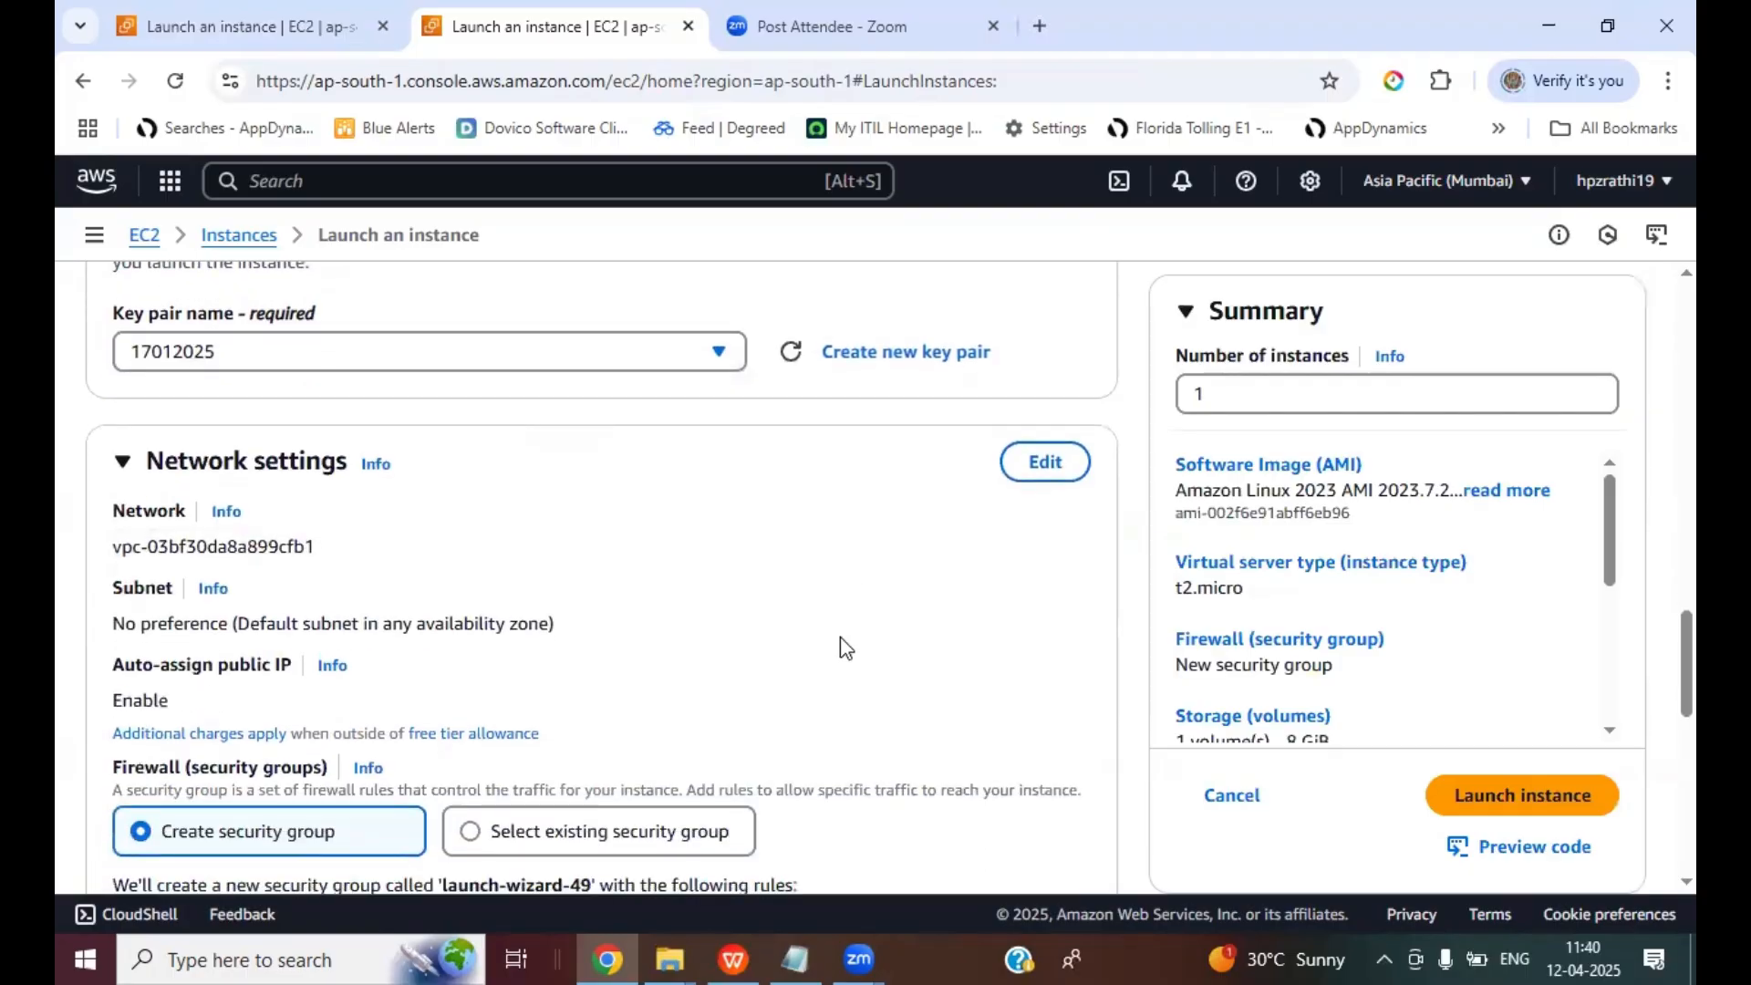
left_click(1027, 466)
left_click(343, 584)
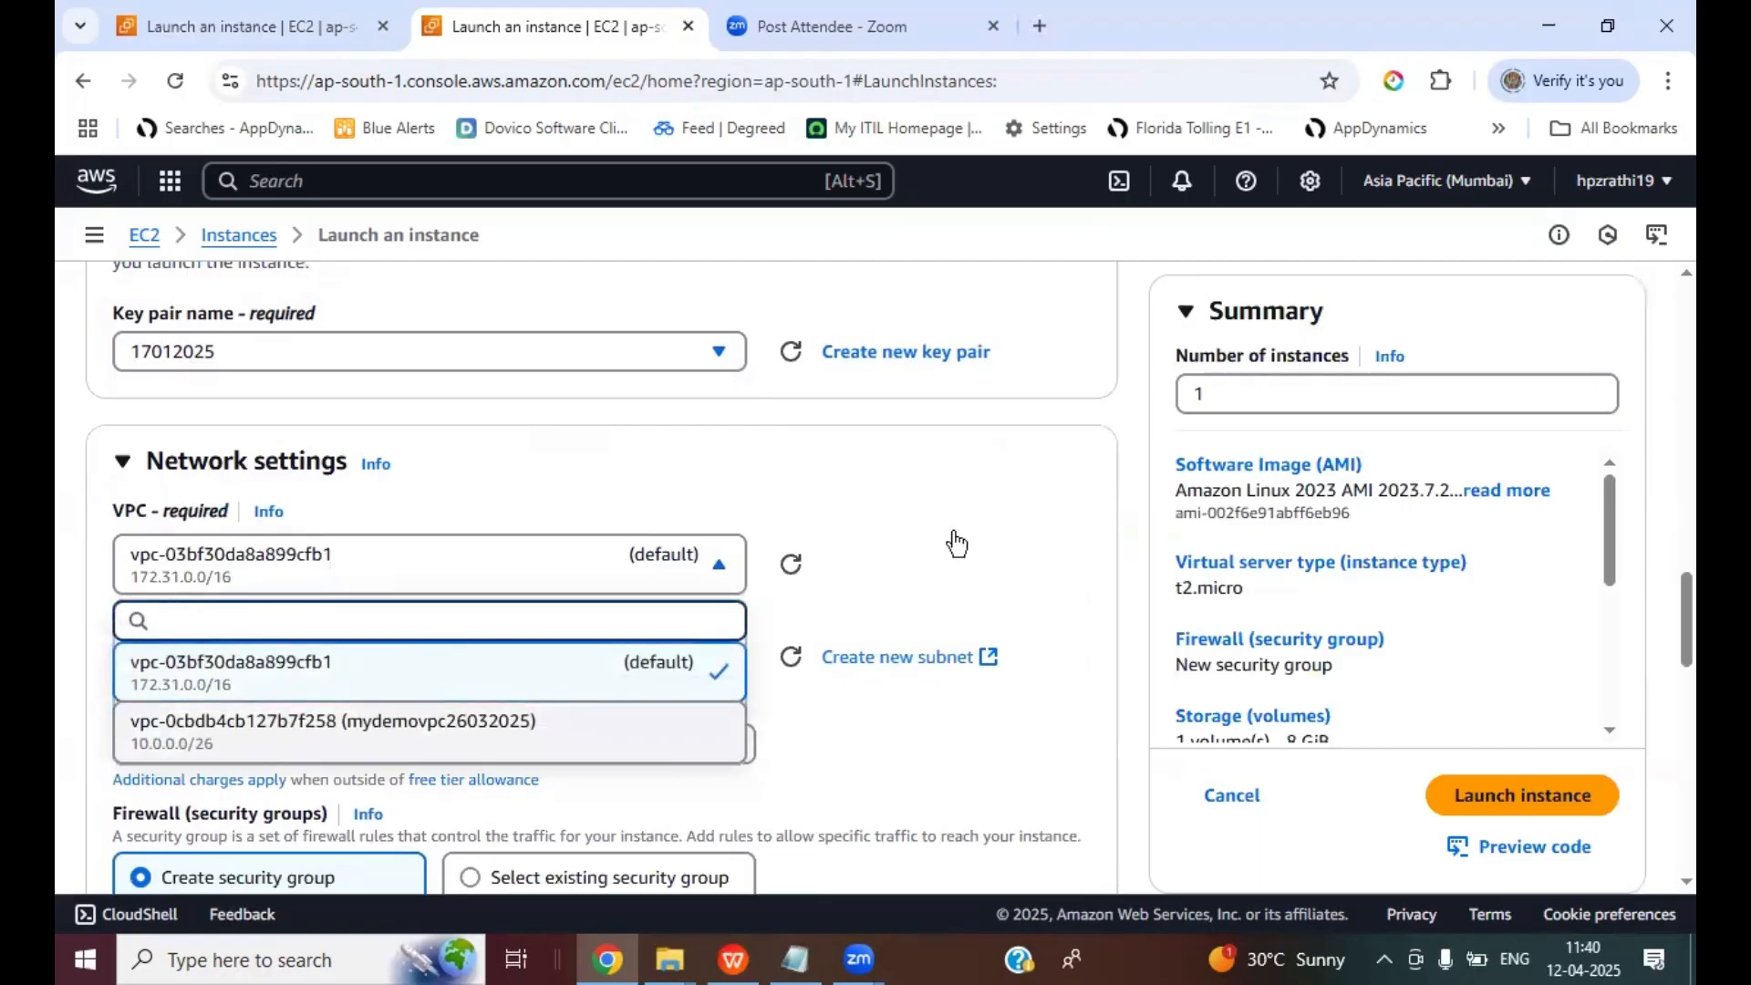
scroll(976, 478, "down", 3)
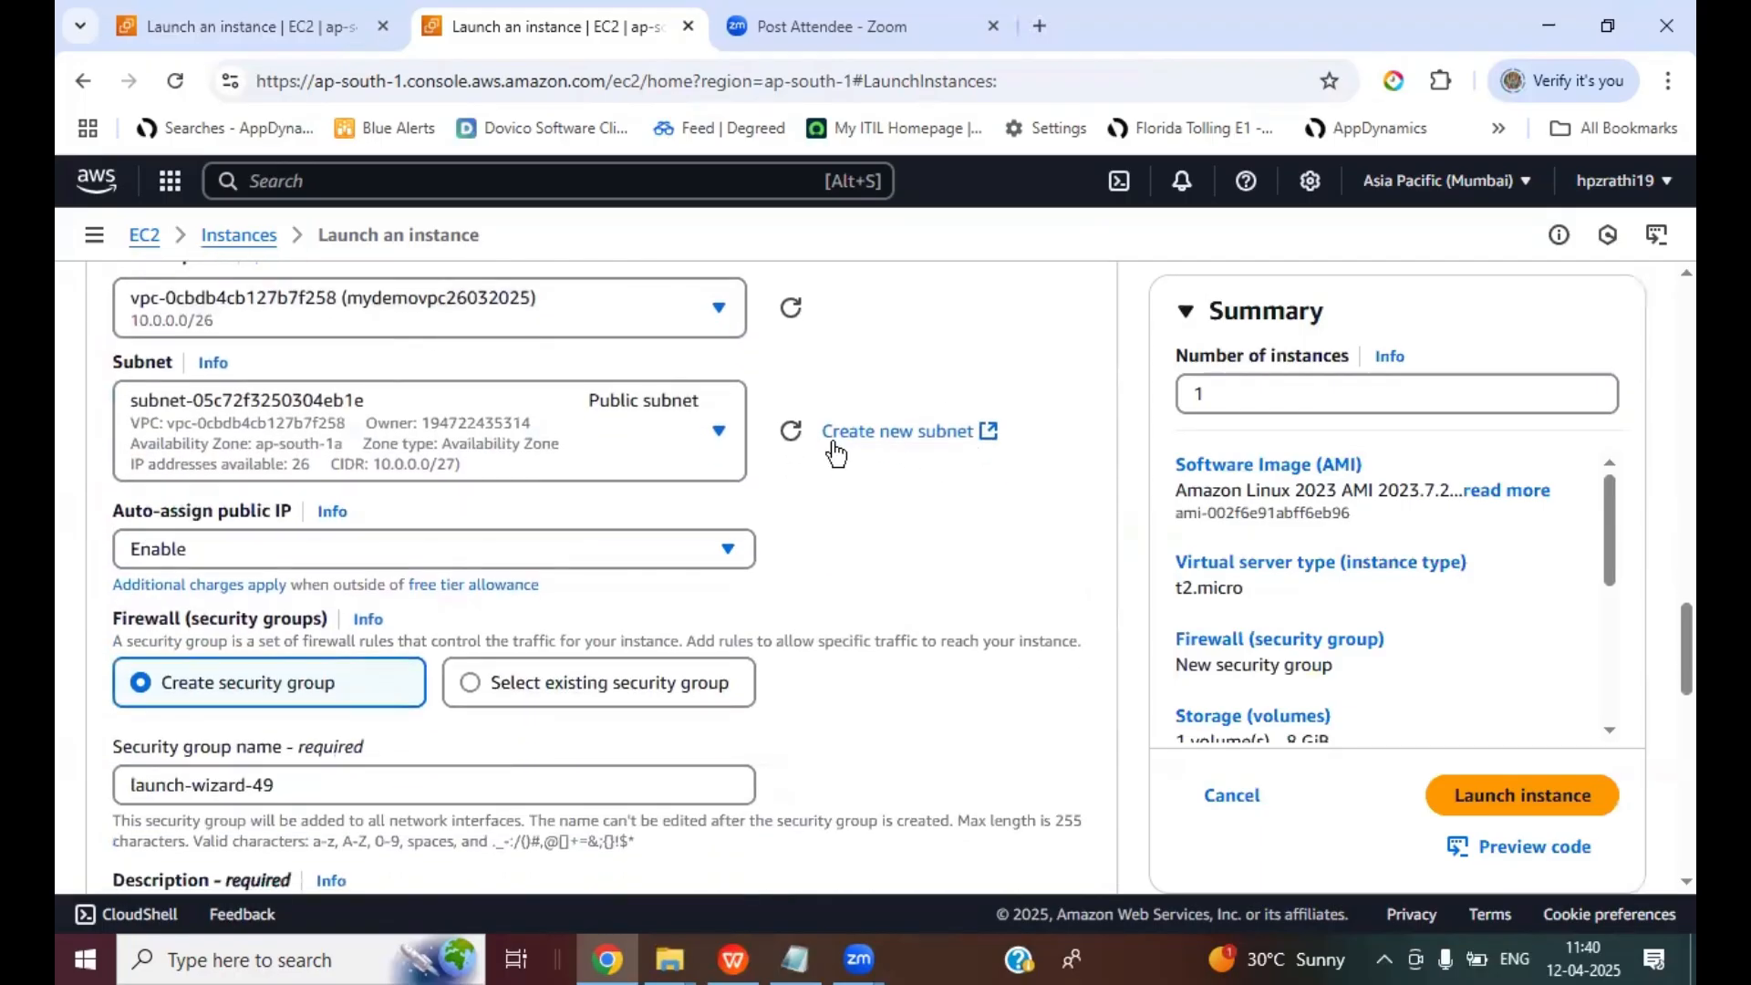
left_click(719, 432)
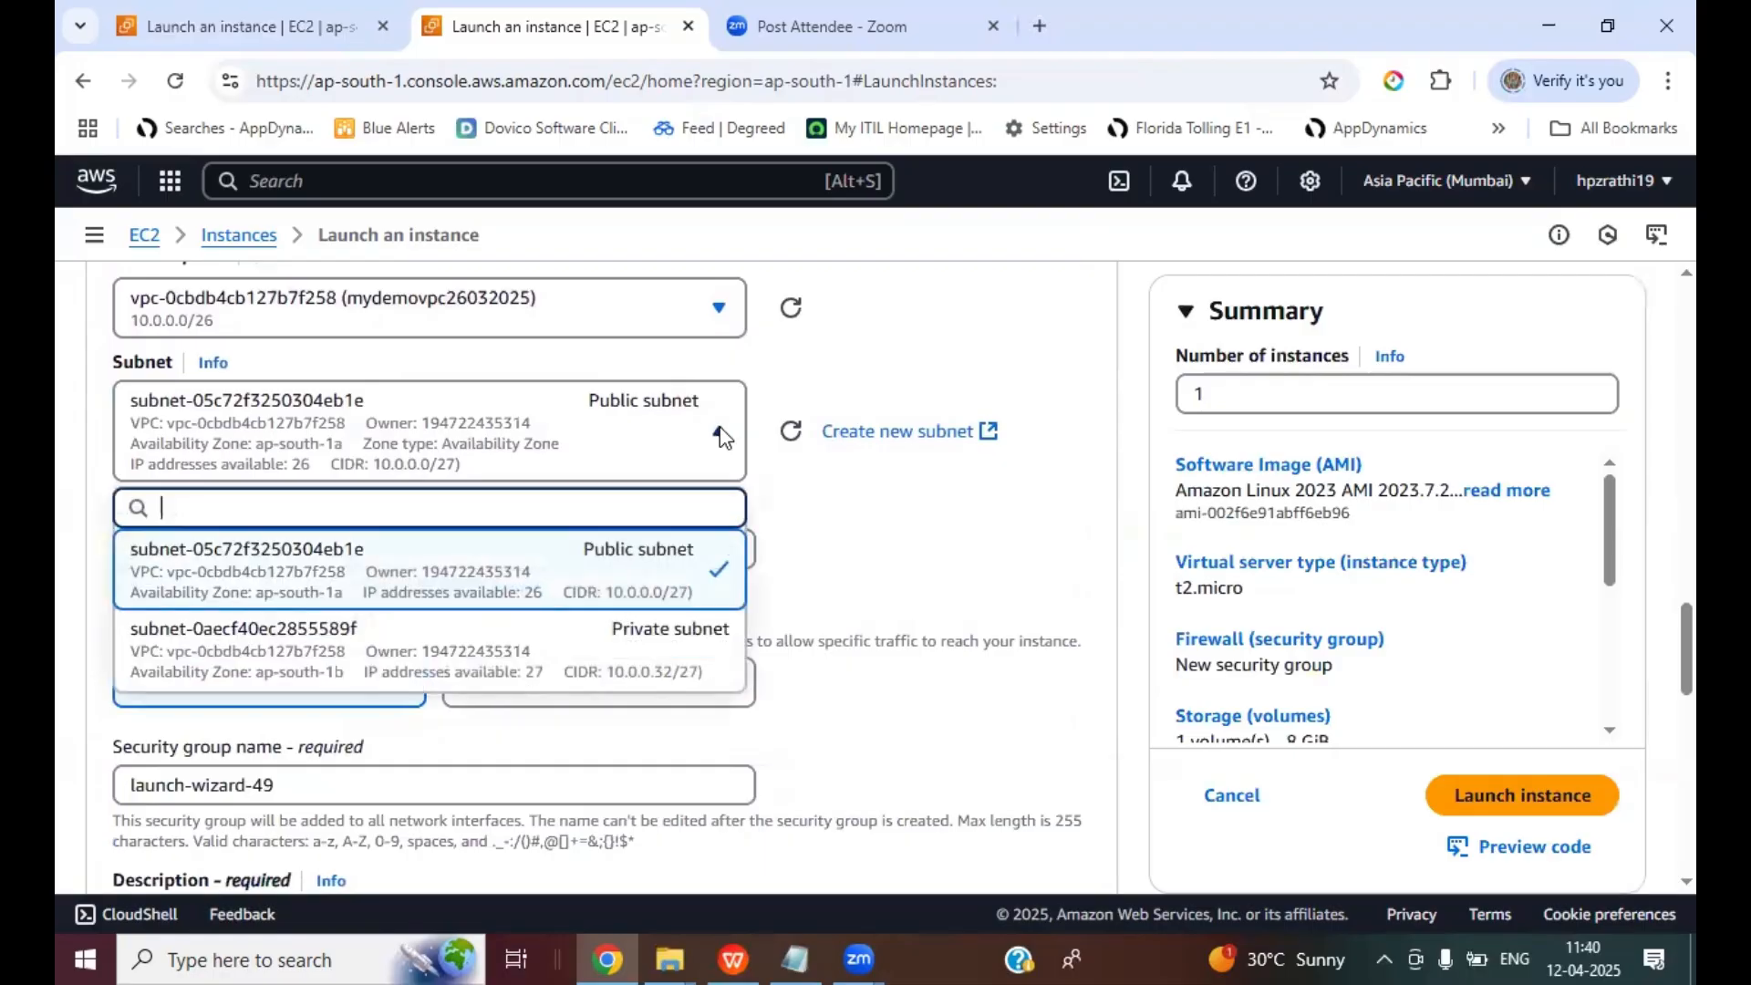
left_click(607, 650)
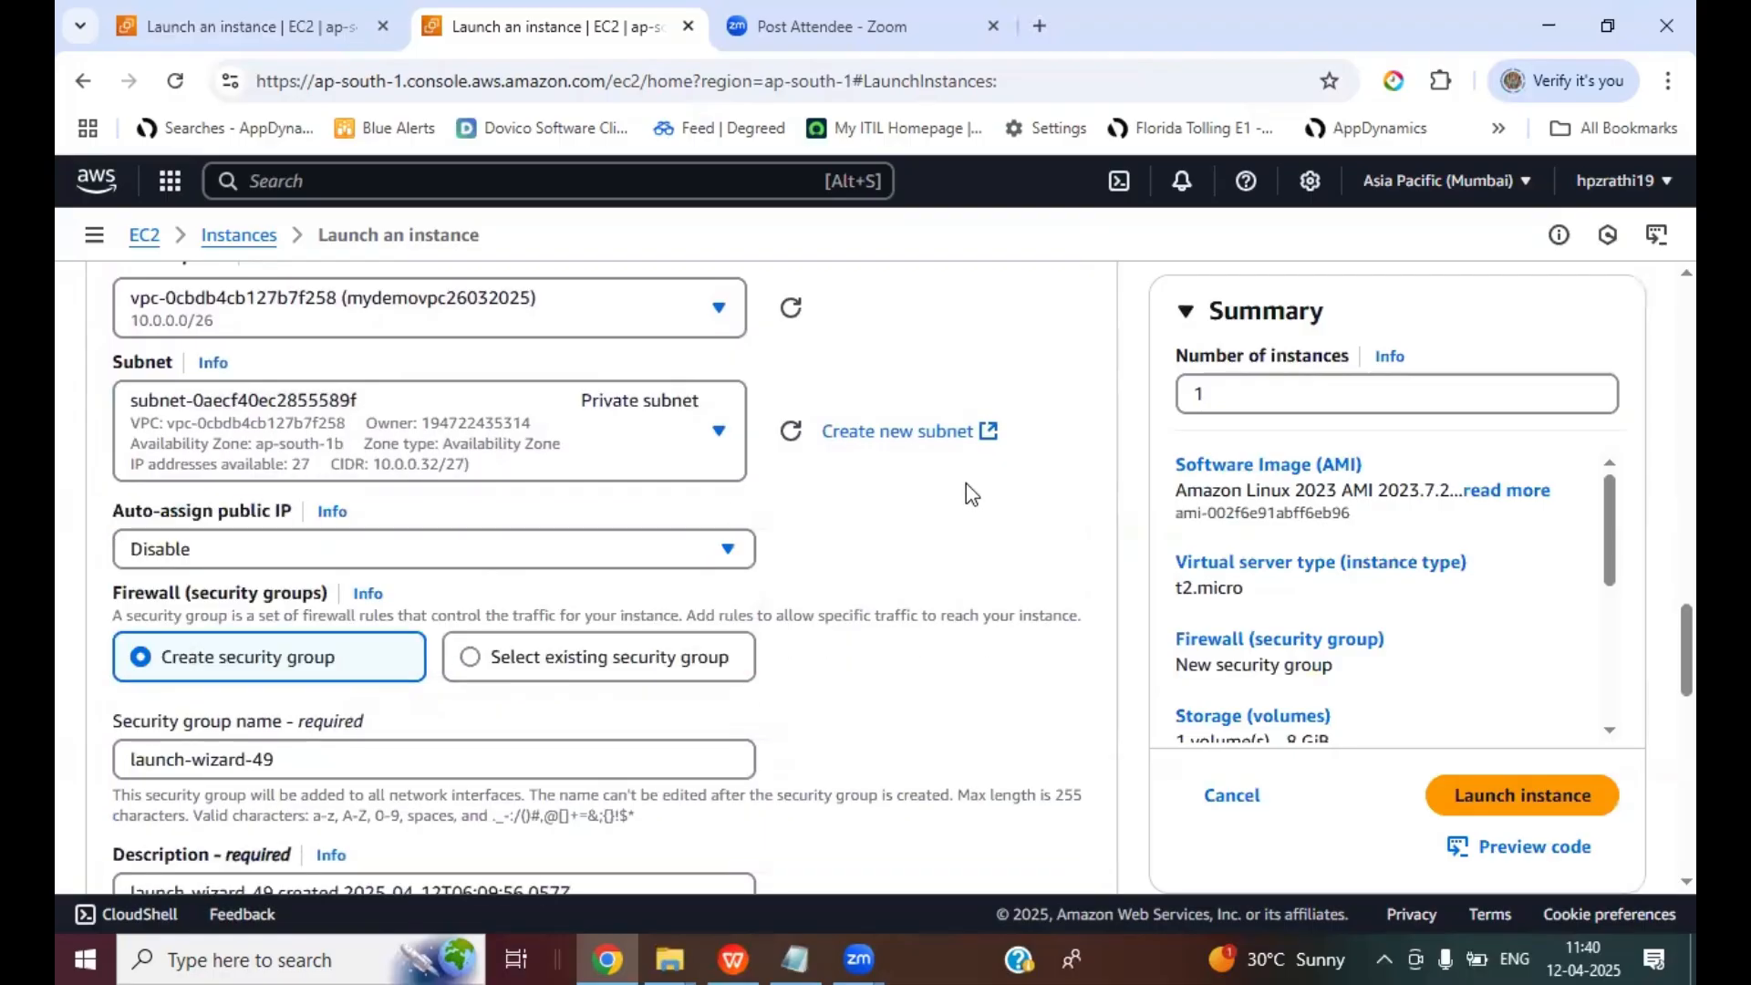
- Limit the inbound SSH rule to the custom source 10.0.0.0/27 and launch the APP instance
scroll(972, 493, "down", 1)
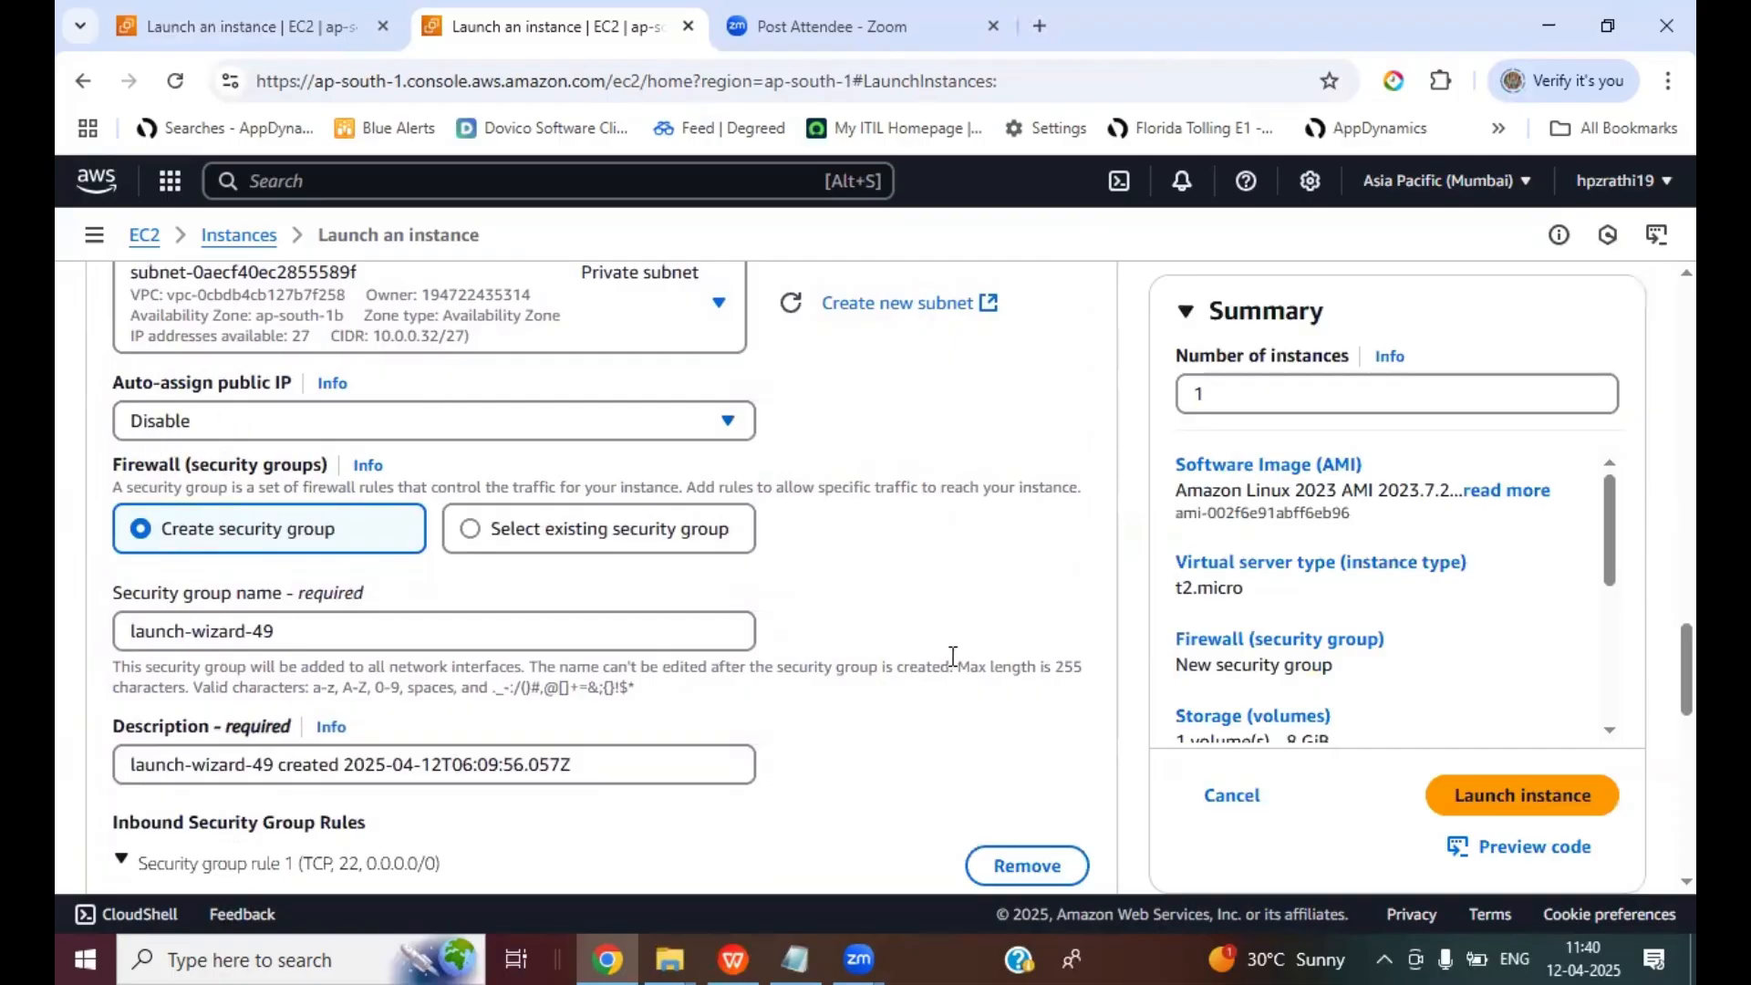
scroll(953, 657, "down", 2)
scroll(949, 656, "down", 2)
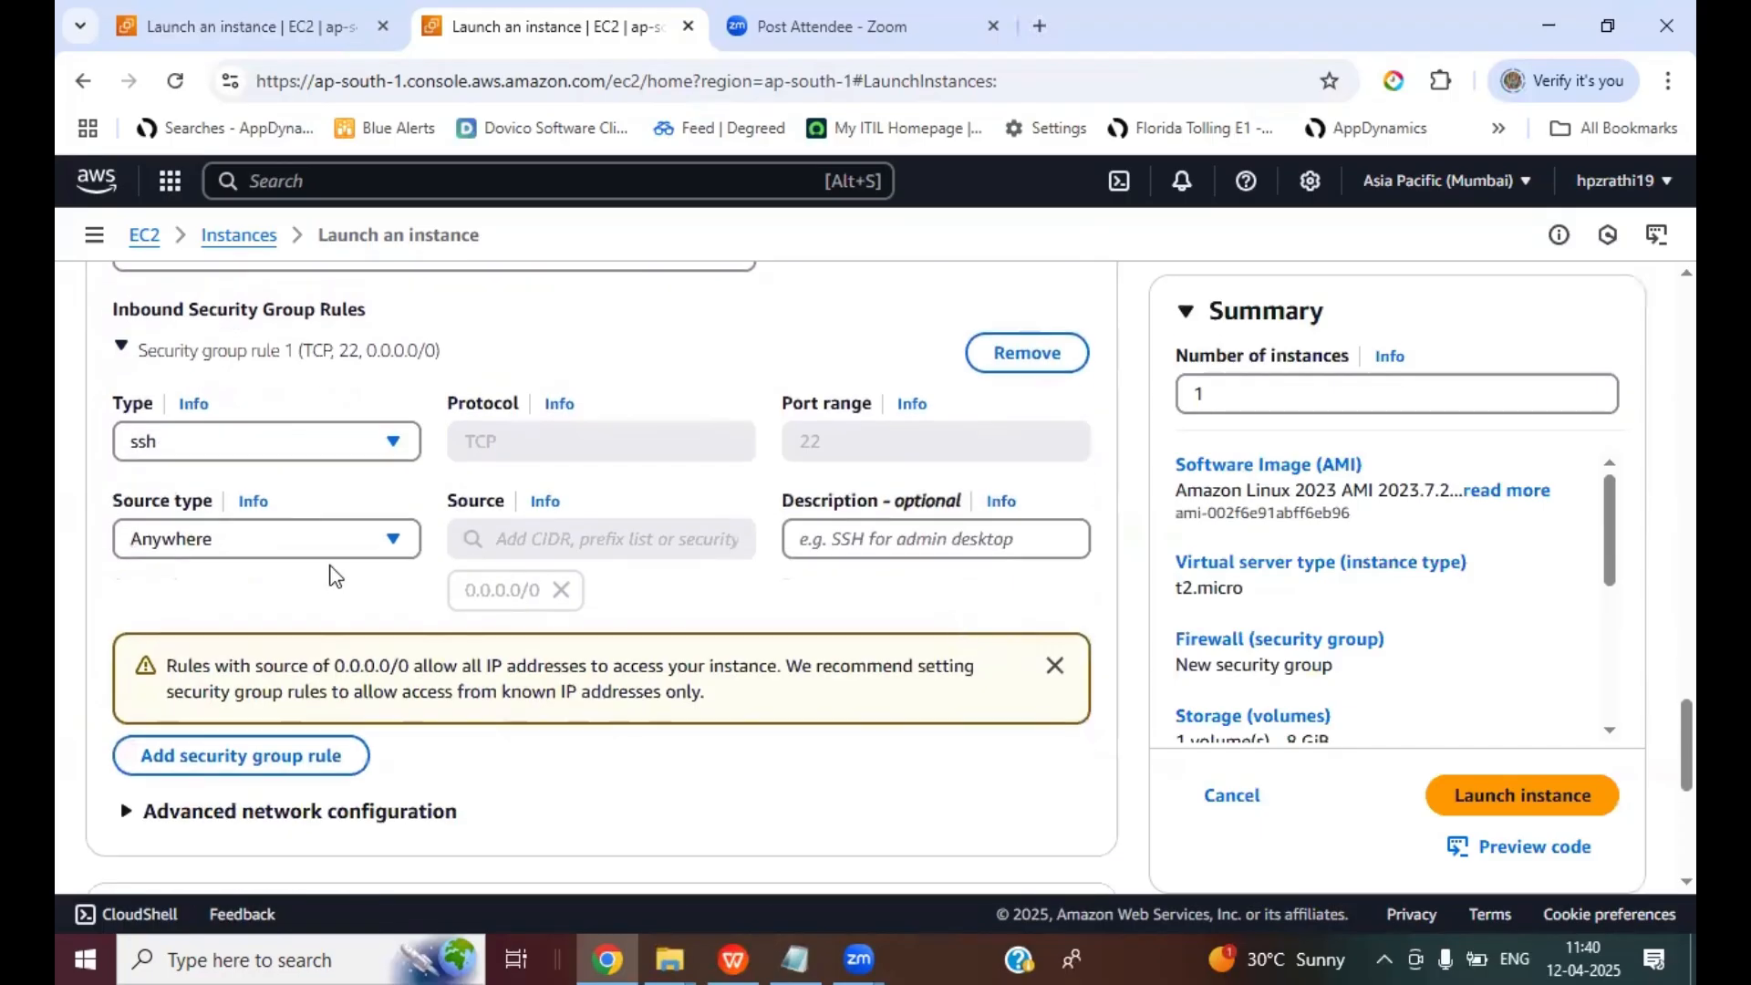
left_click(225, 543)
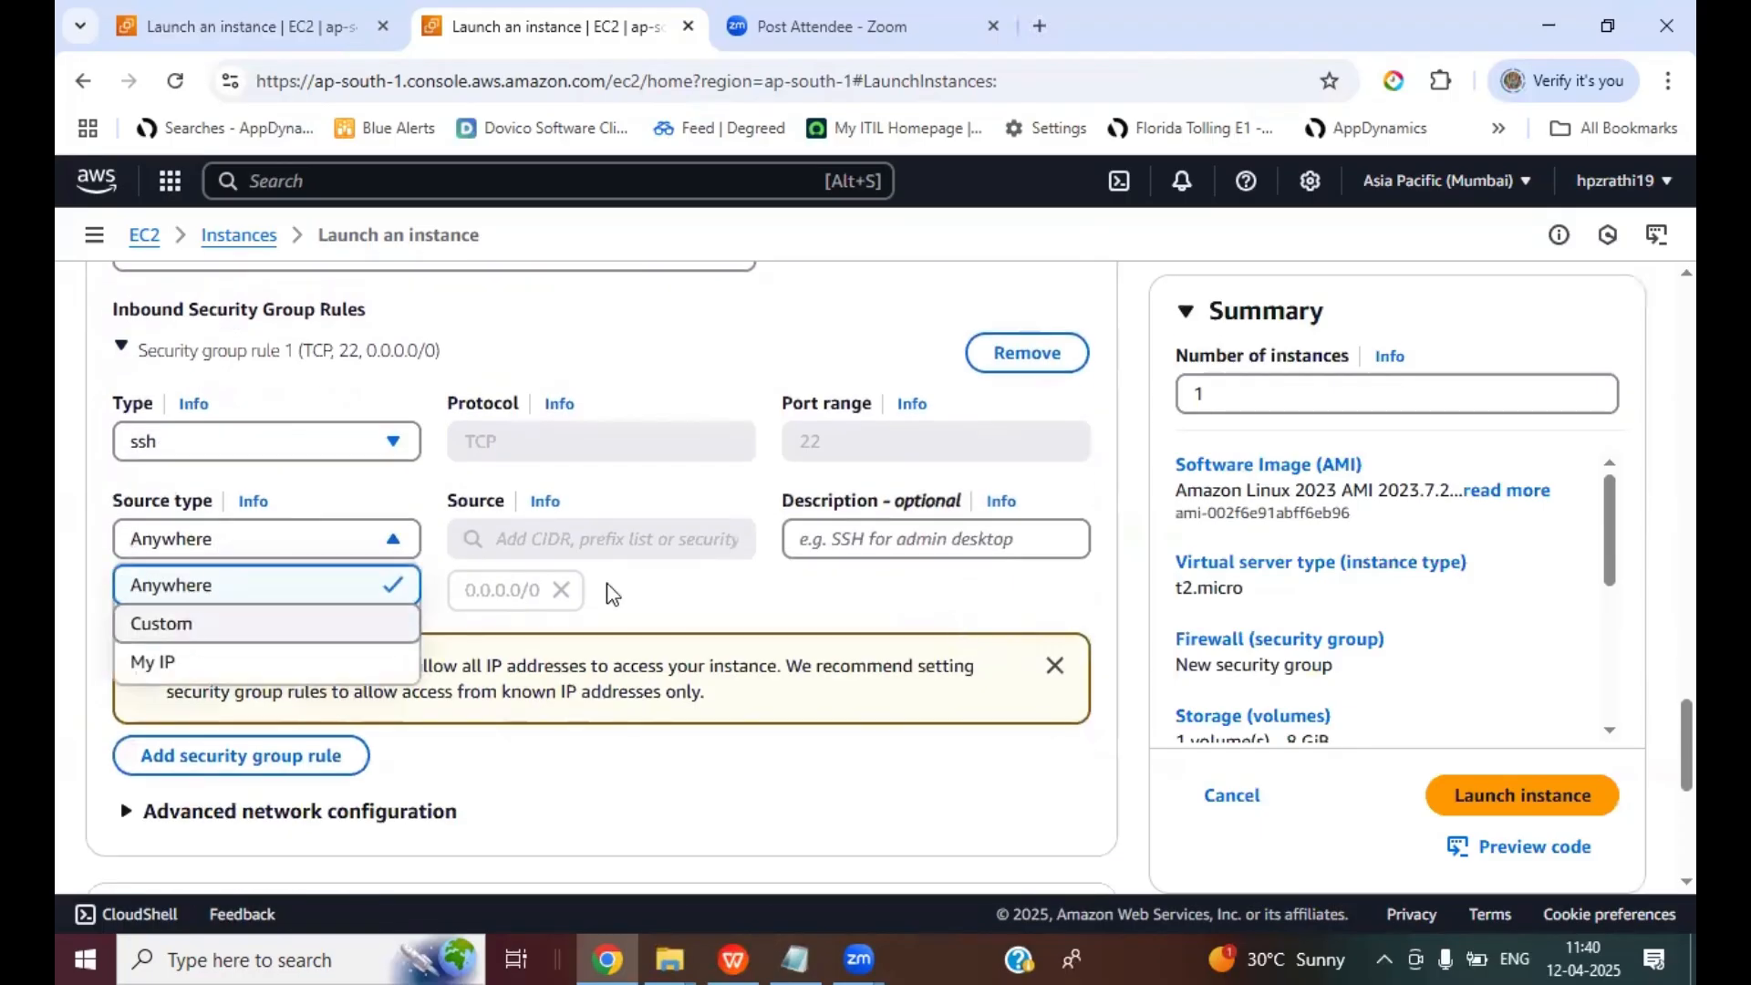
key("Return")
left_click(536, 537)
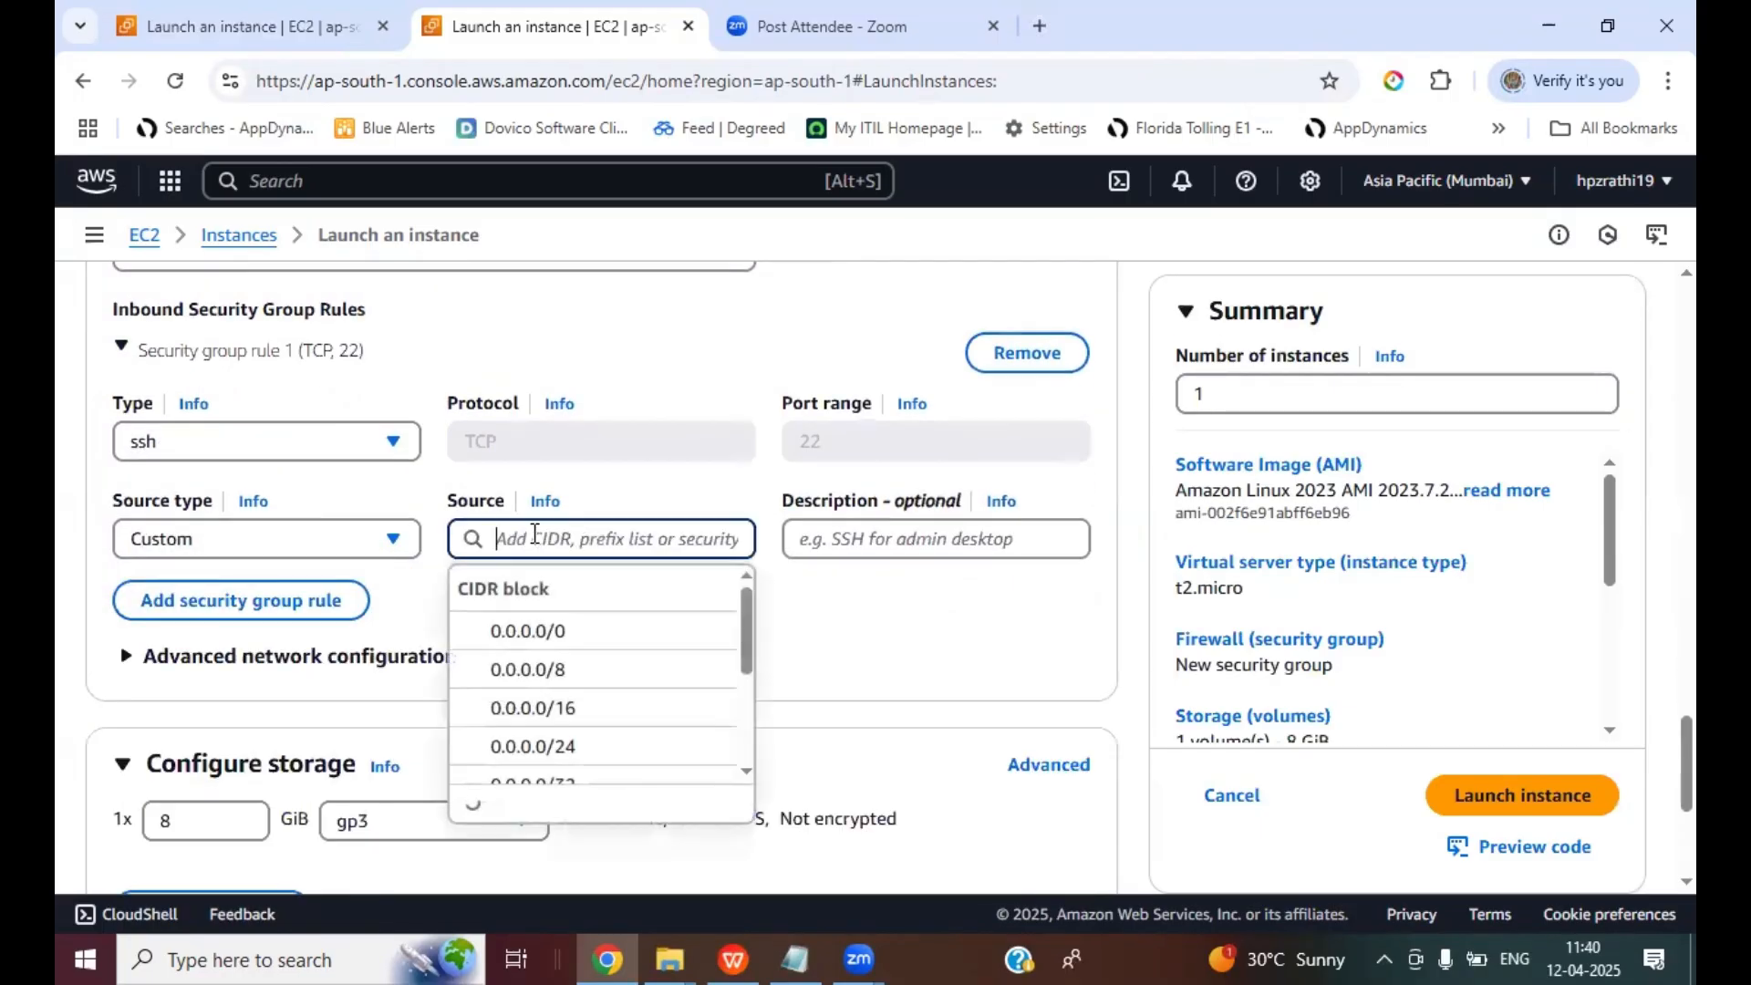
type("10.")
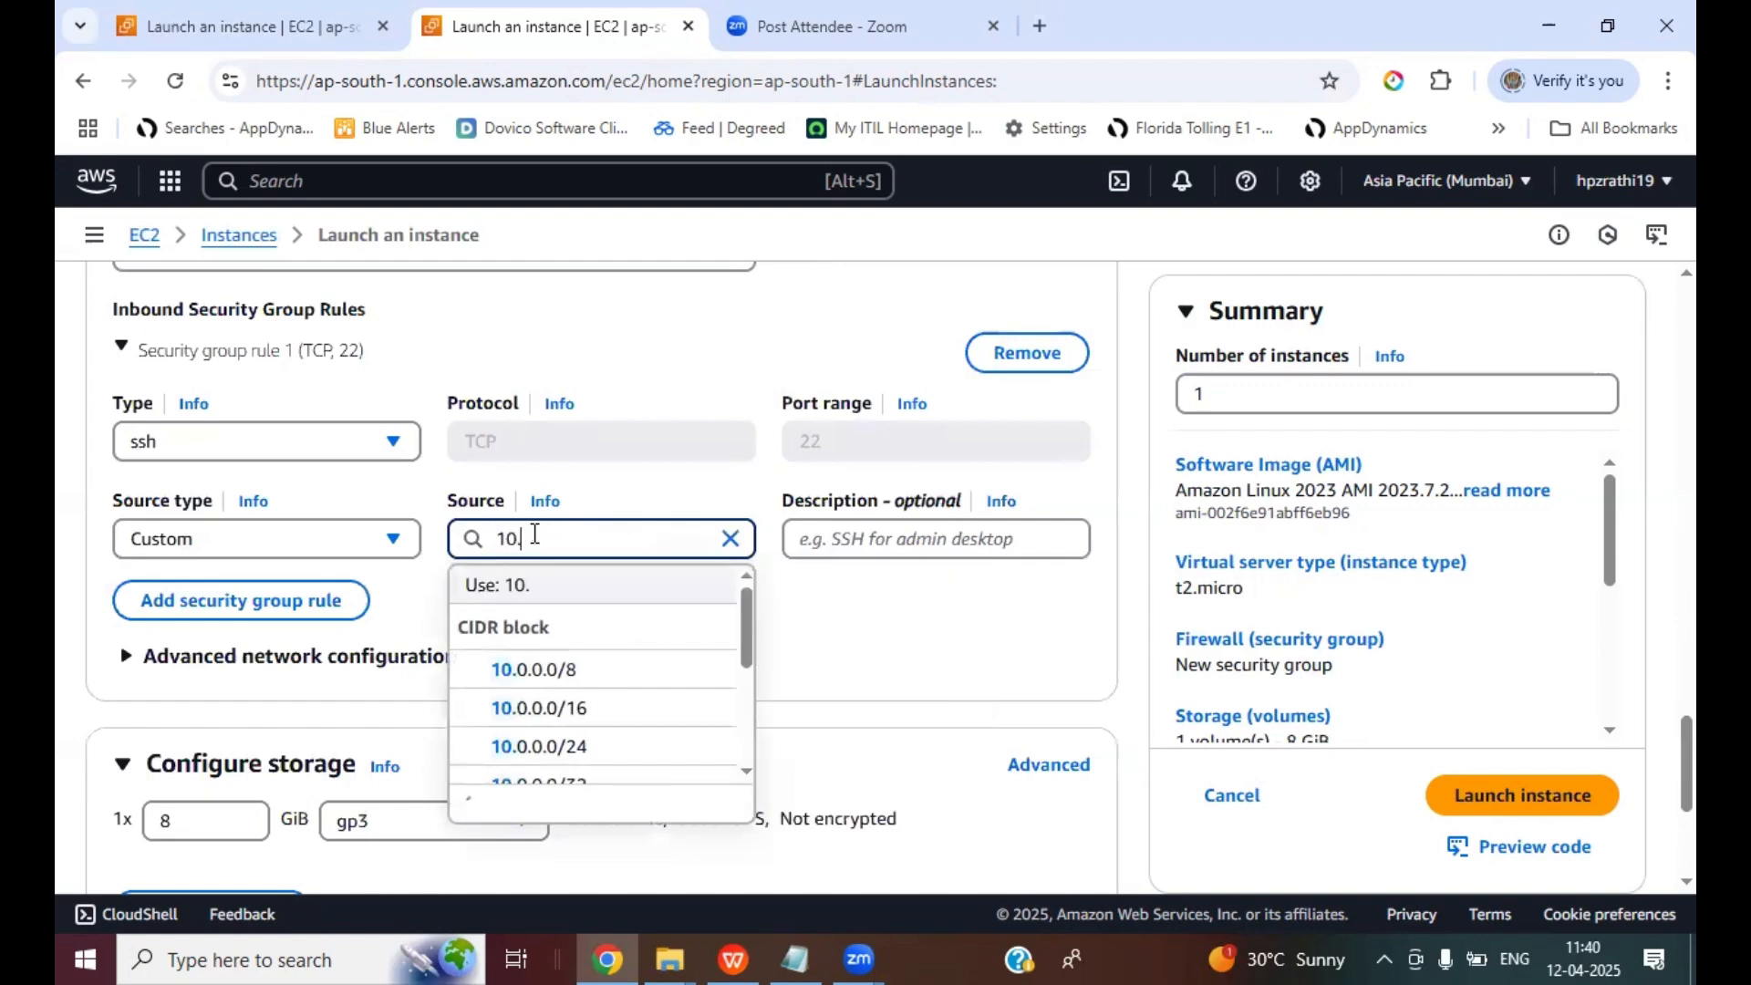
type("0.0.0/27")
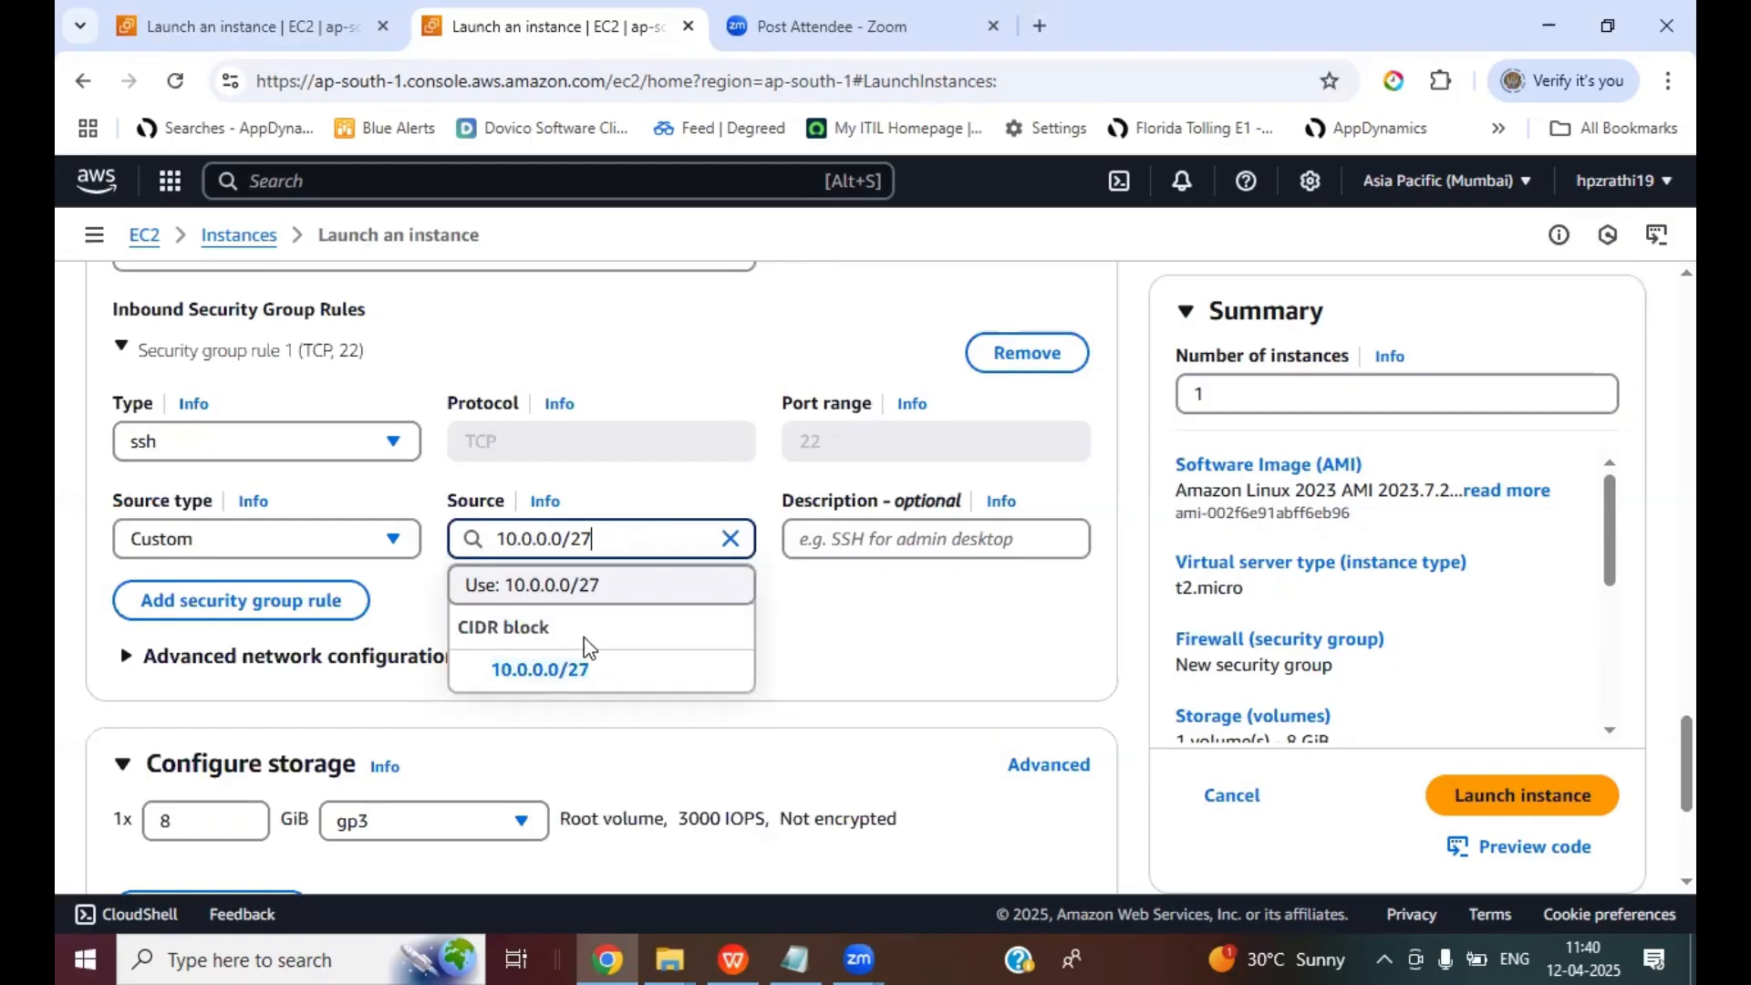
left_click(734, 655)
left_click(767, 642)
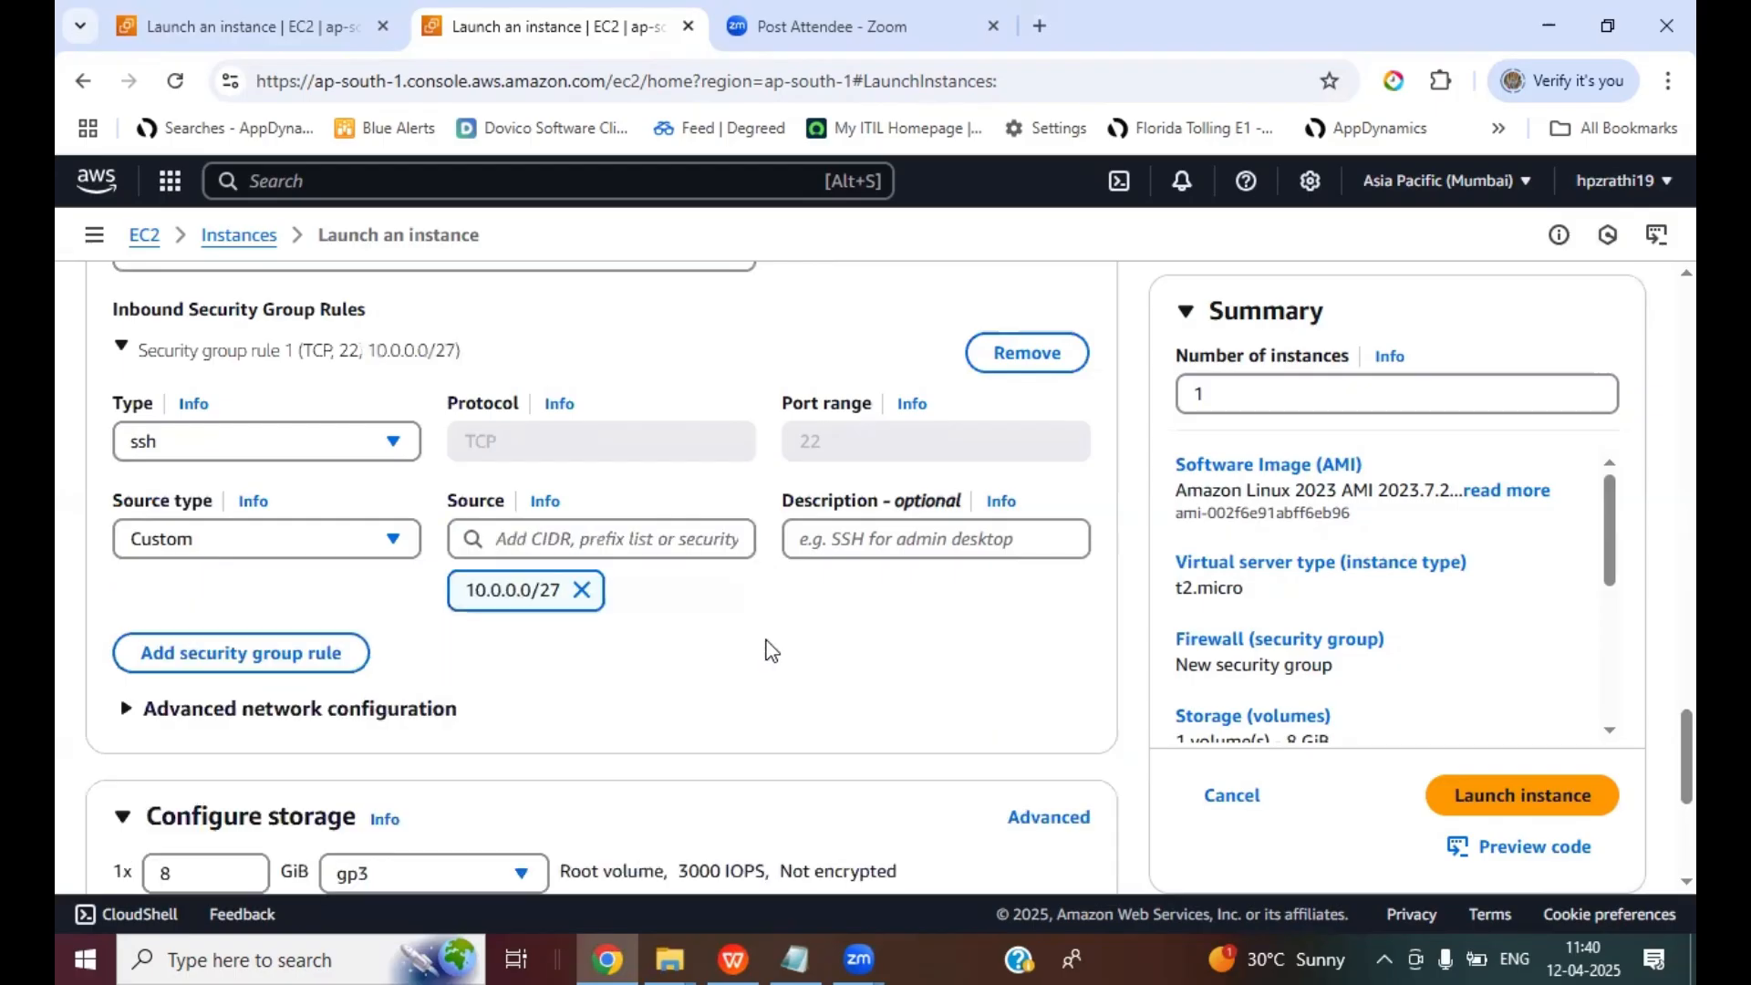
scroll(767, 650, "down", 5)
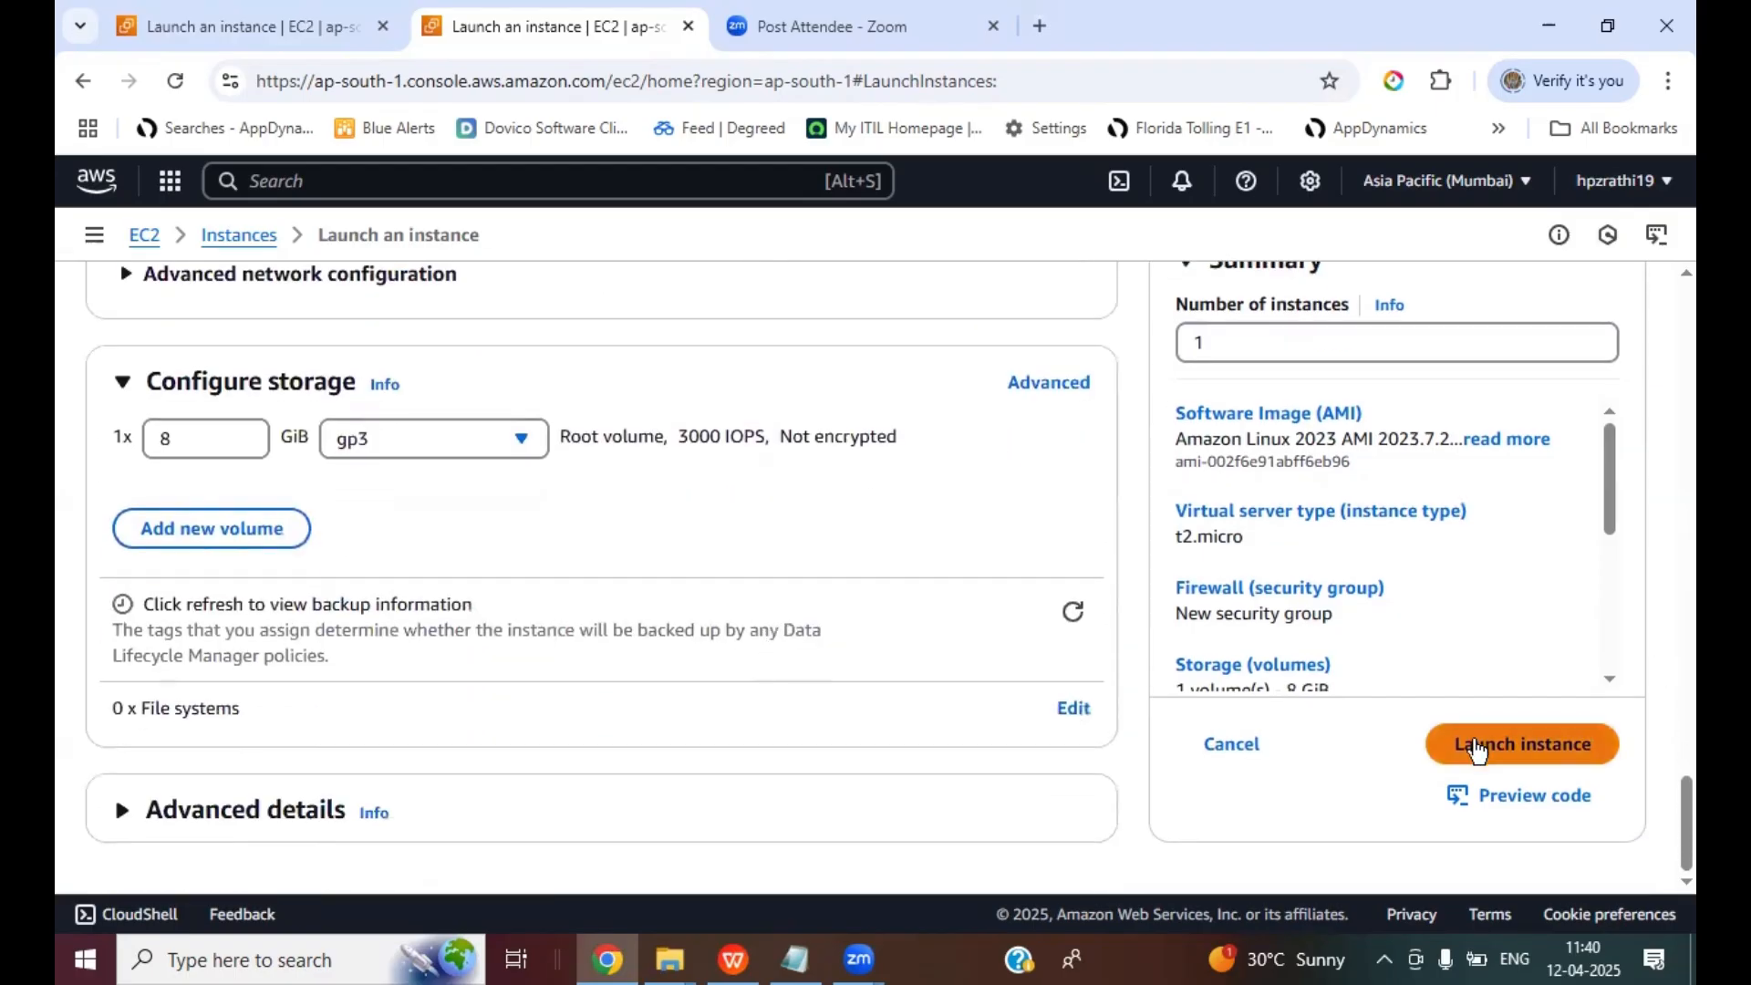
left_click(1477, 750)
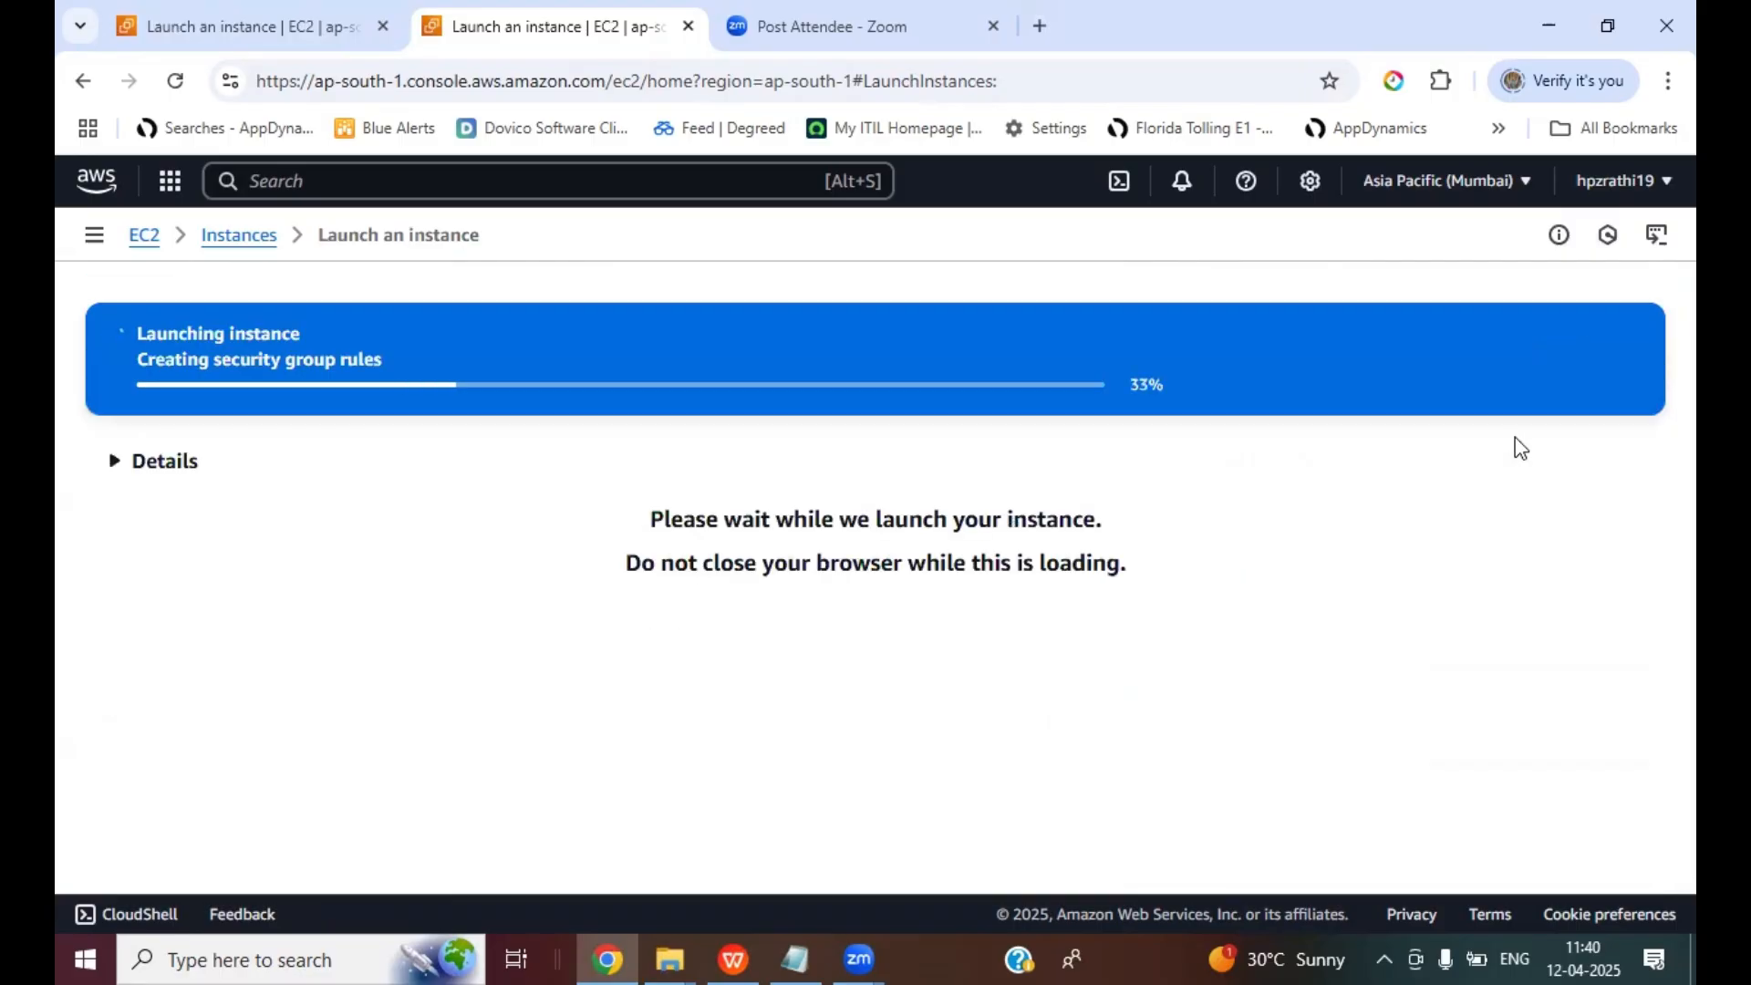
- Switch to Autodesk SketchBook and draw a wide rectangle on the blank canvas
left_click(258, 957)
type("sketch")
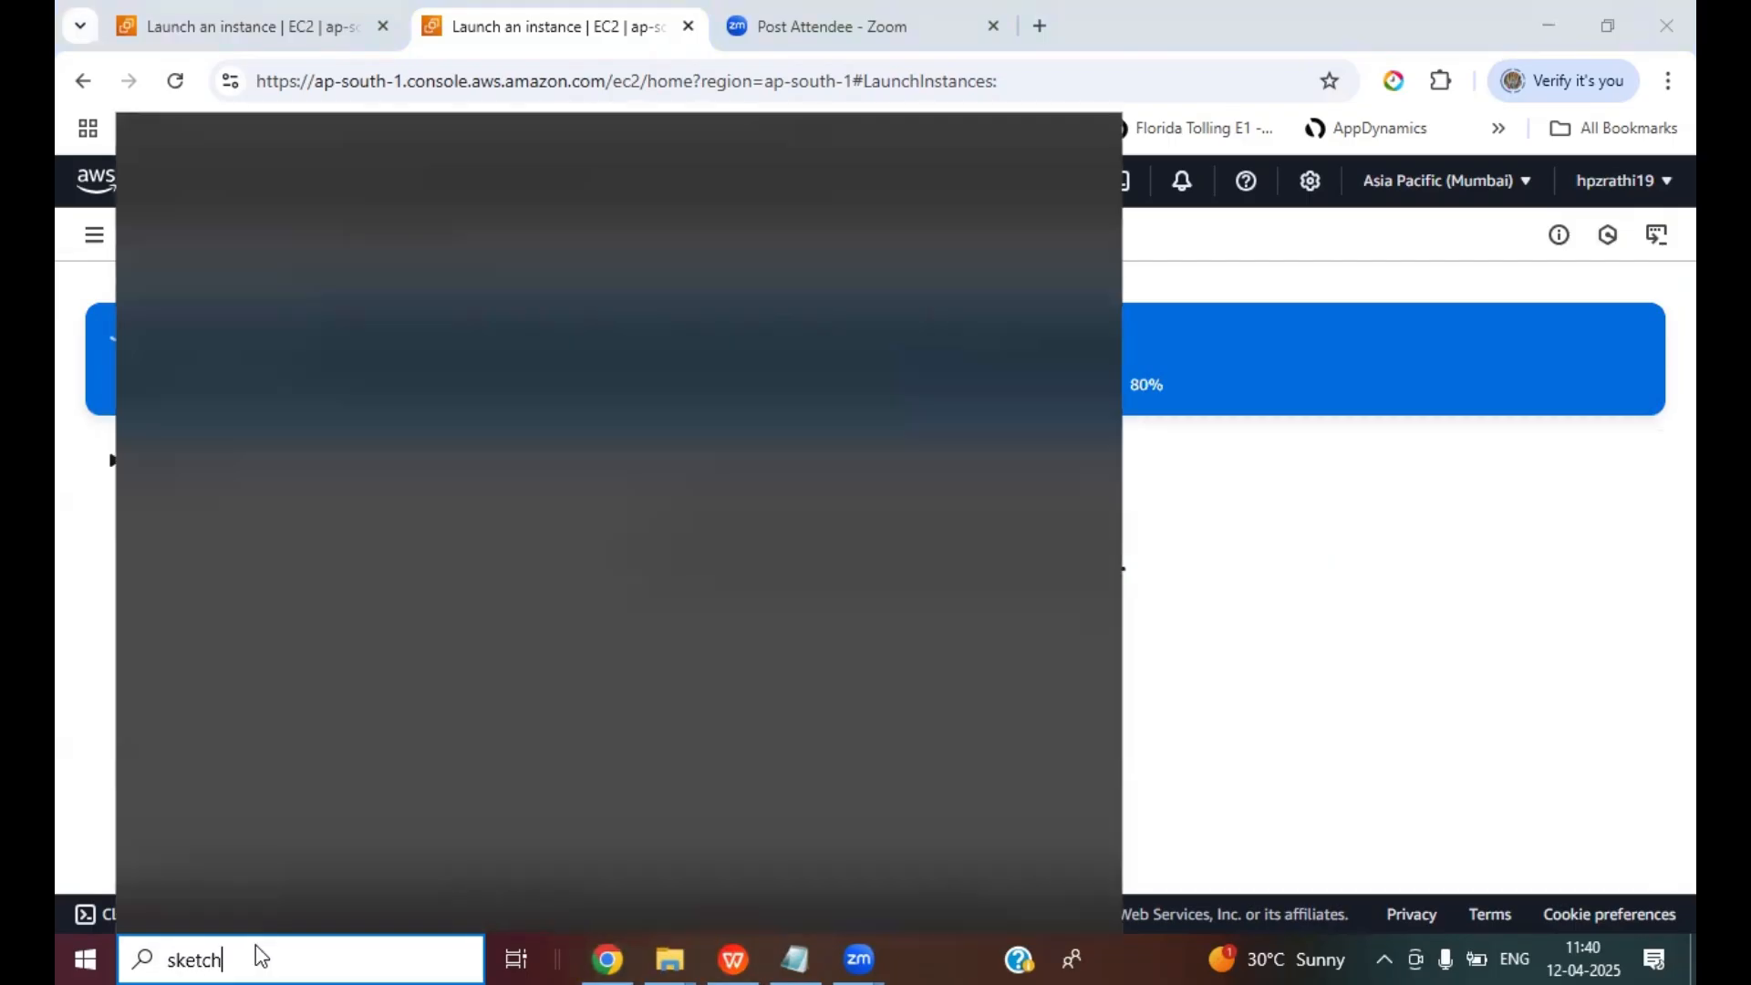
key("Return")
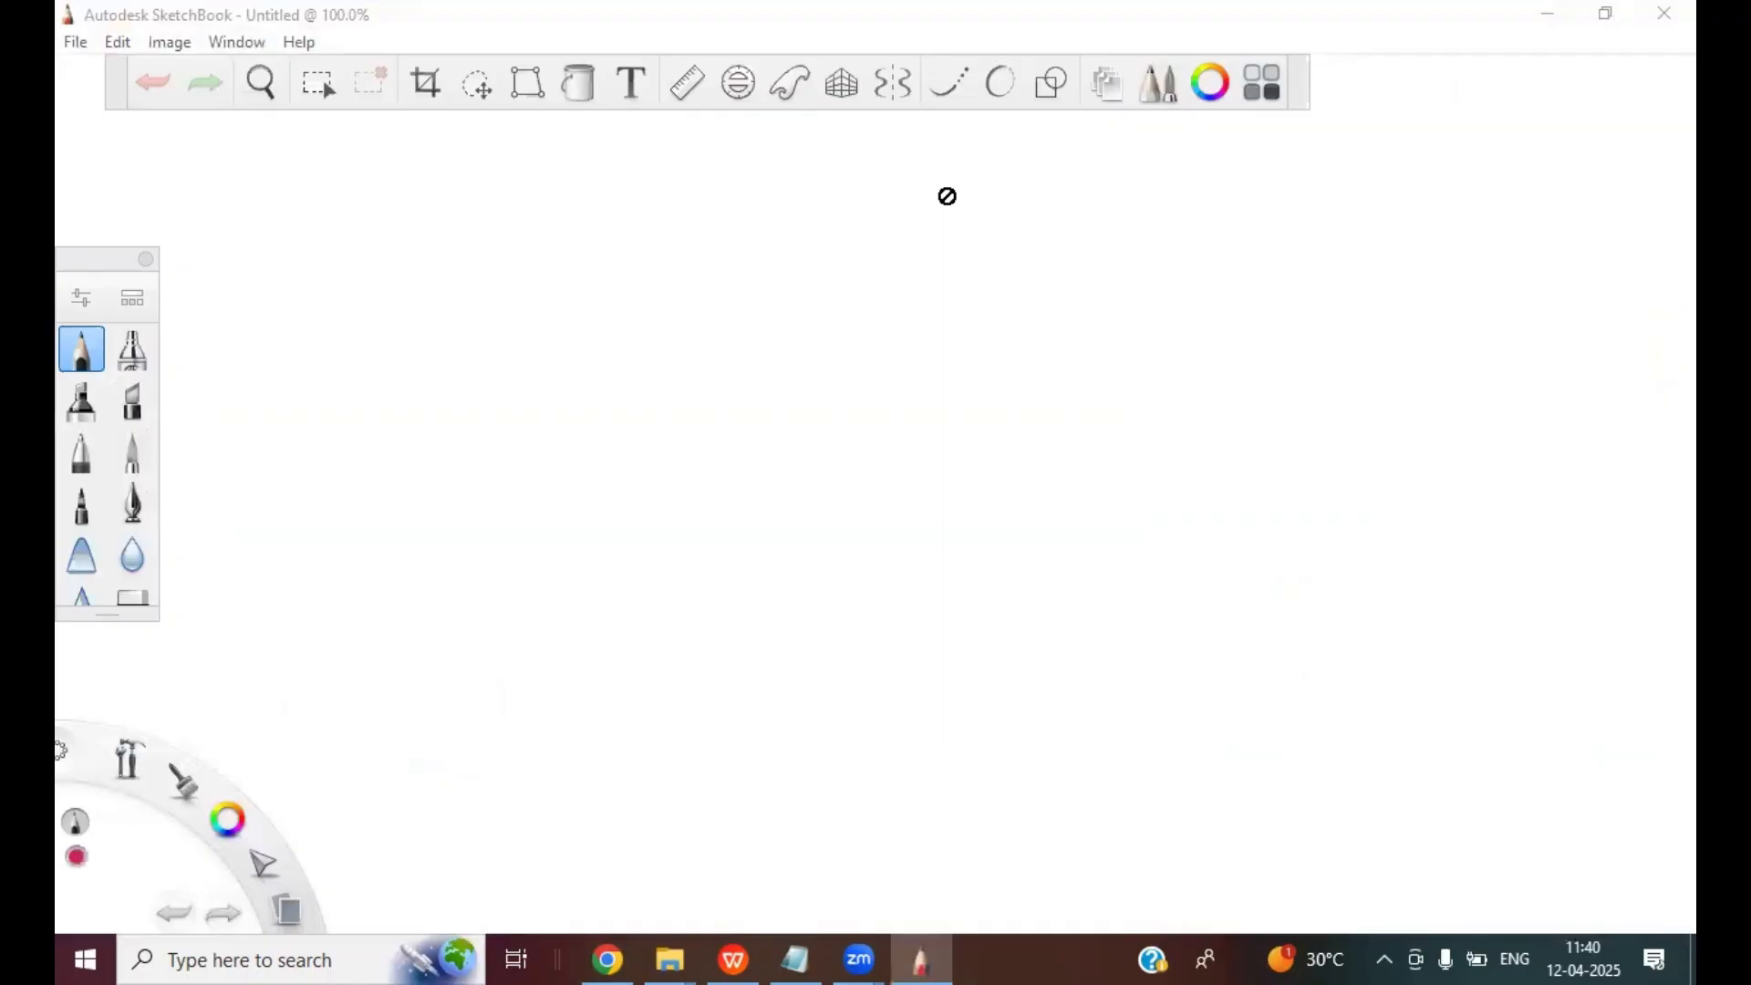
left_click(1053, 85)
left_click(911, 140)
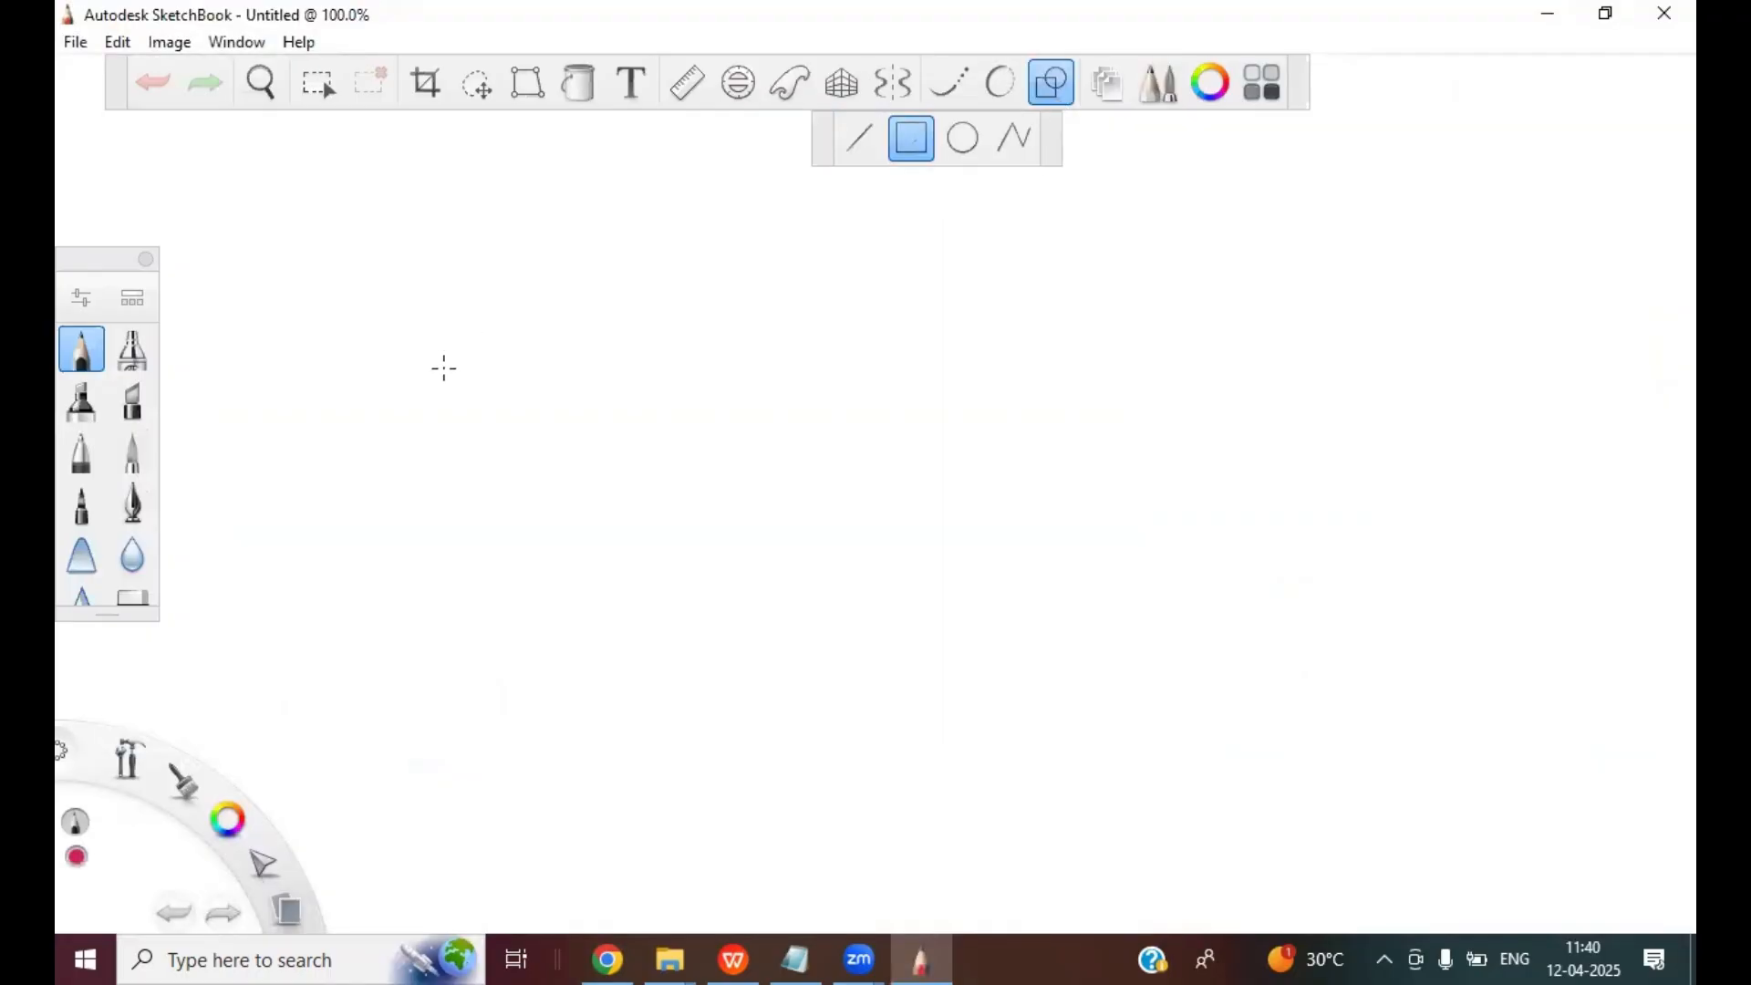
left_click_drag(744, 497, 795, 522)
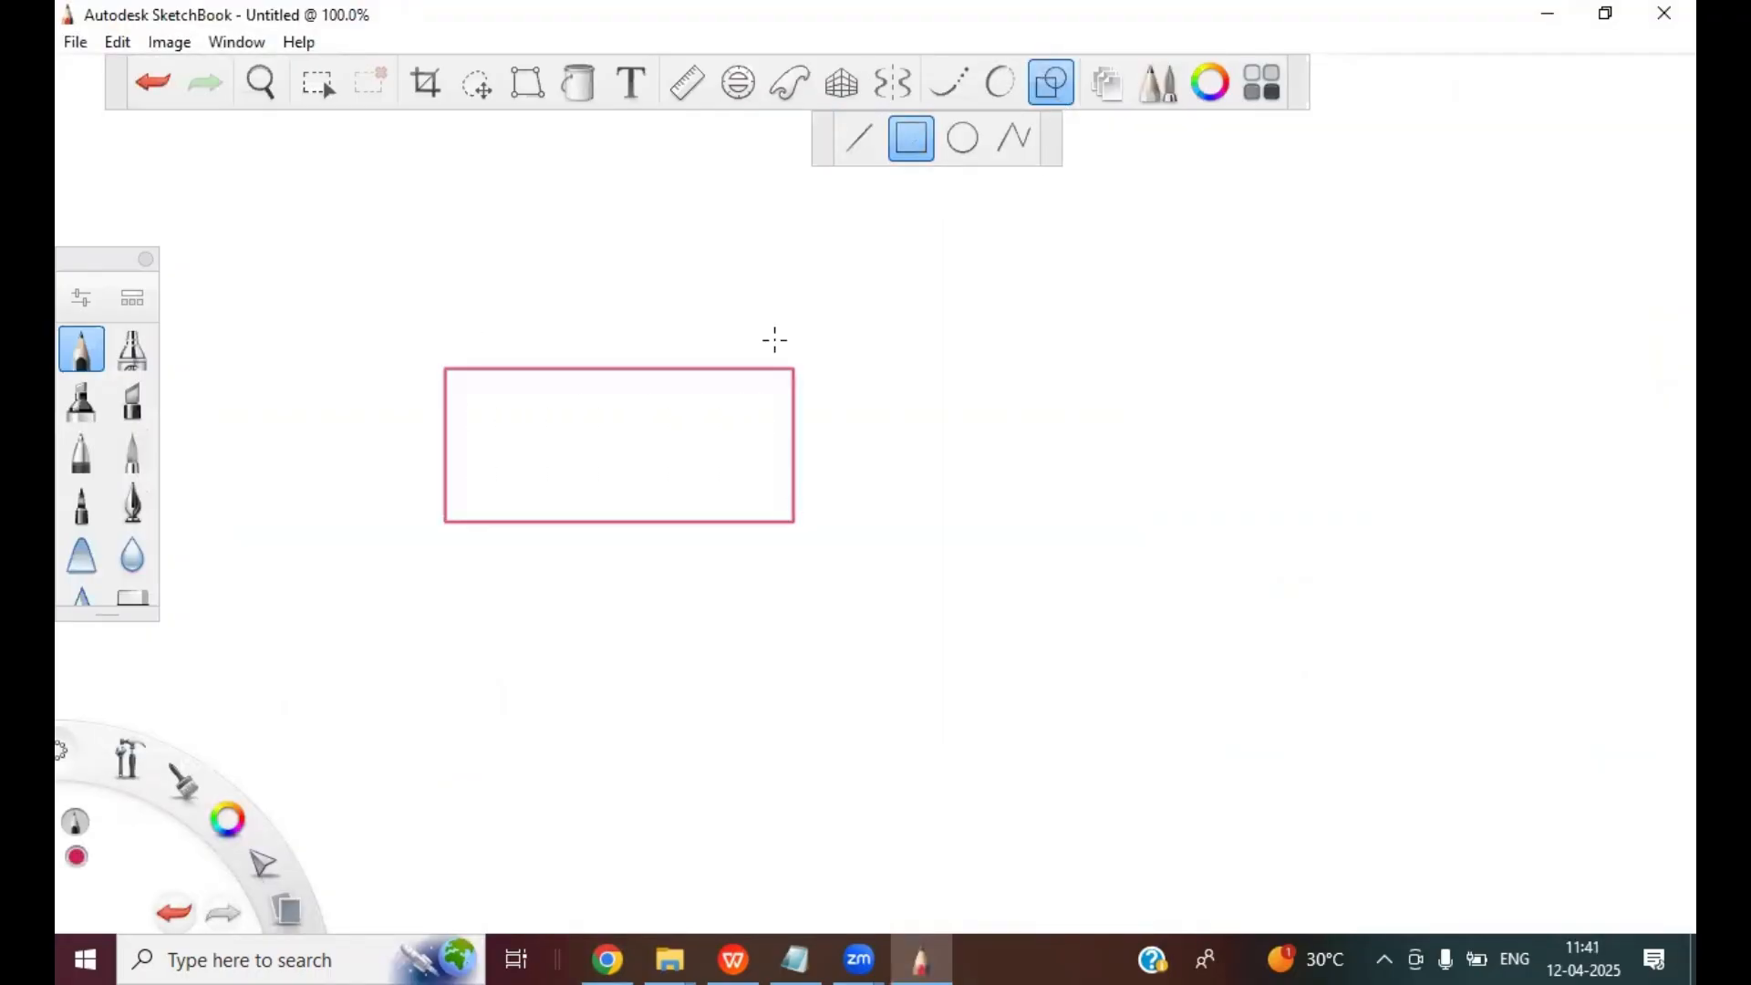
- Add the text label "VPC" just above the rectangle and show the layer list
left_click(633, 87)
left_click(822, 189)
type("VPC")
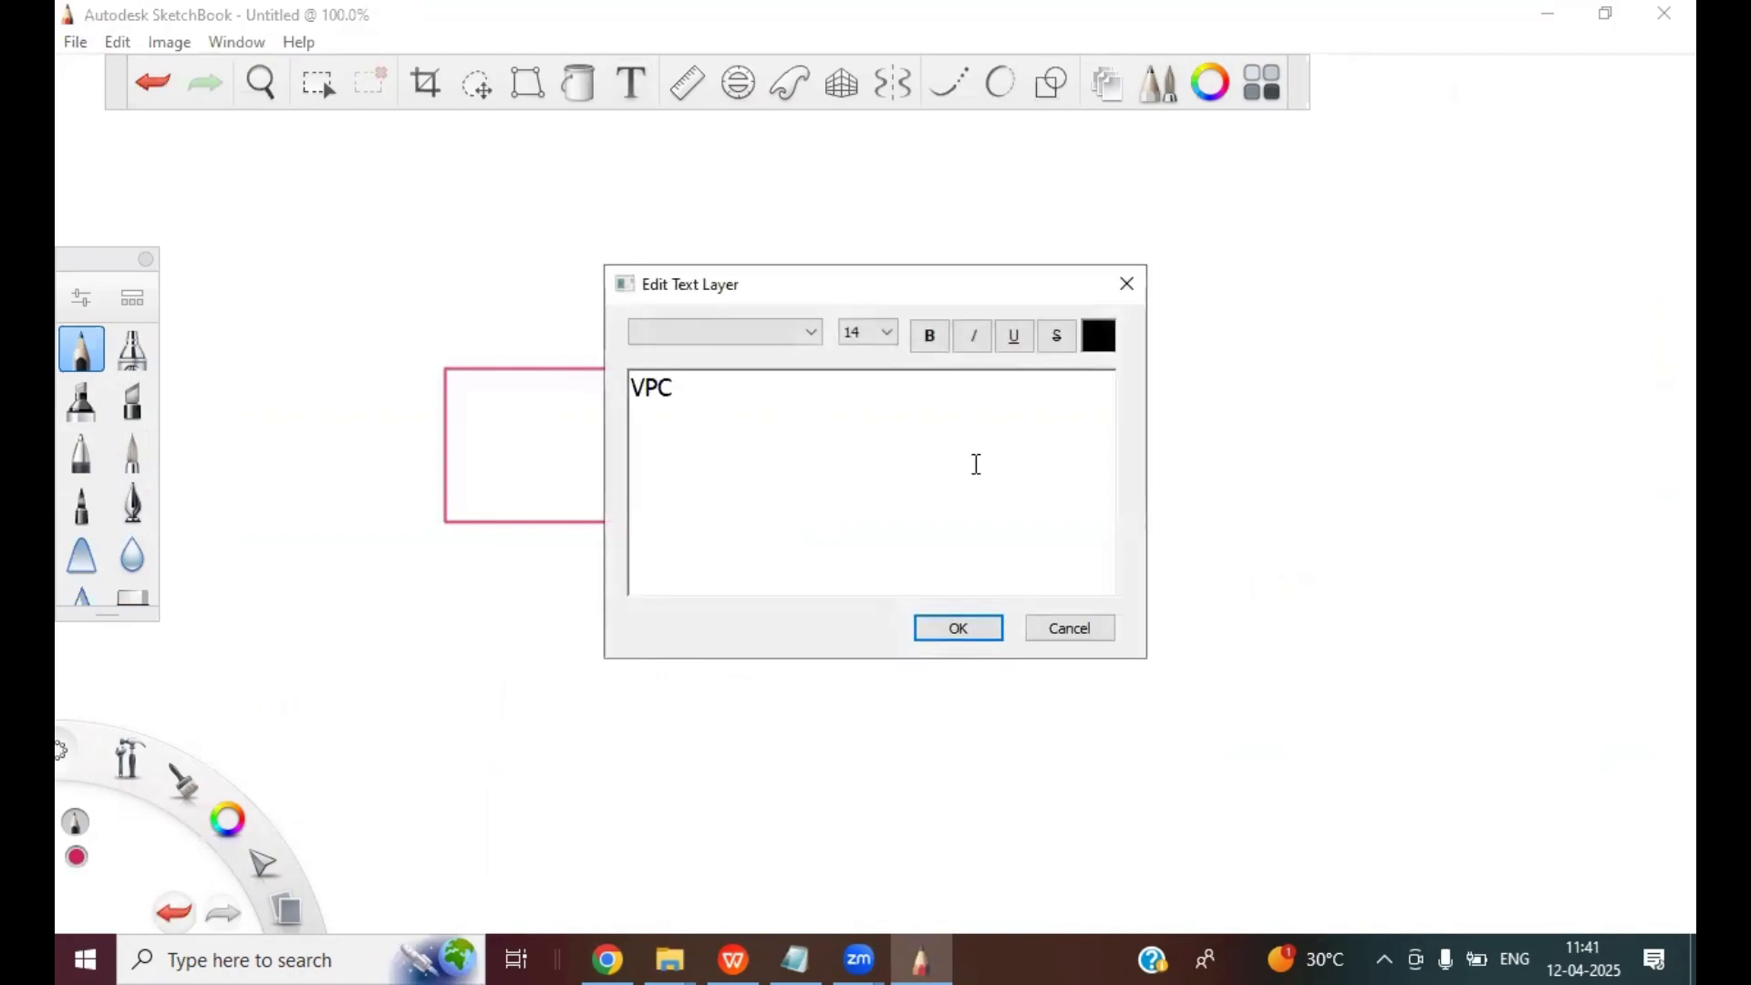
left_click(960, 631)
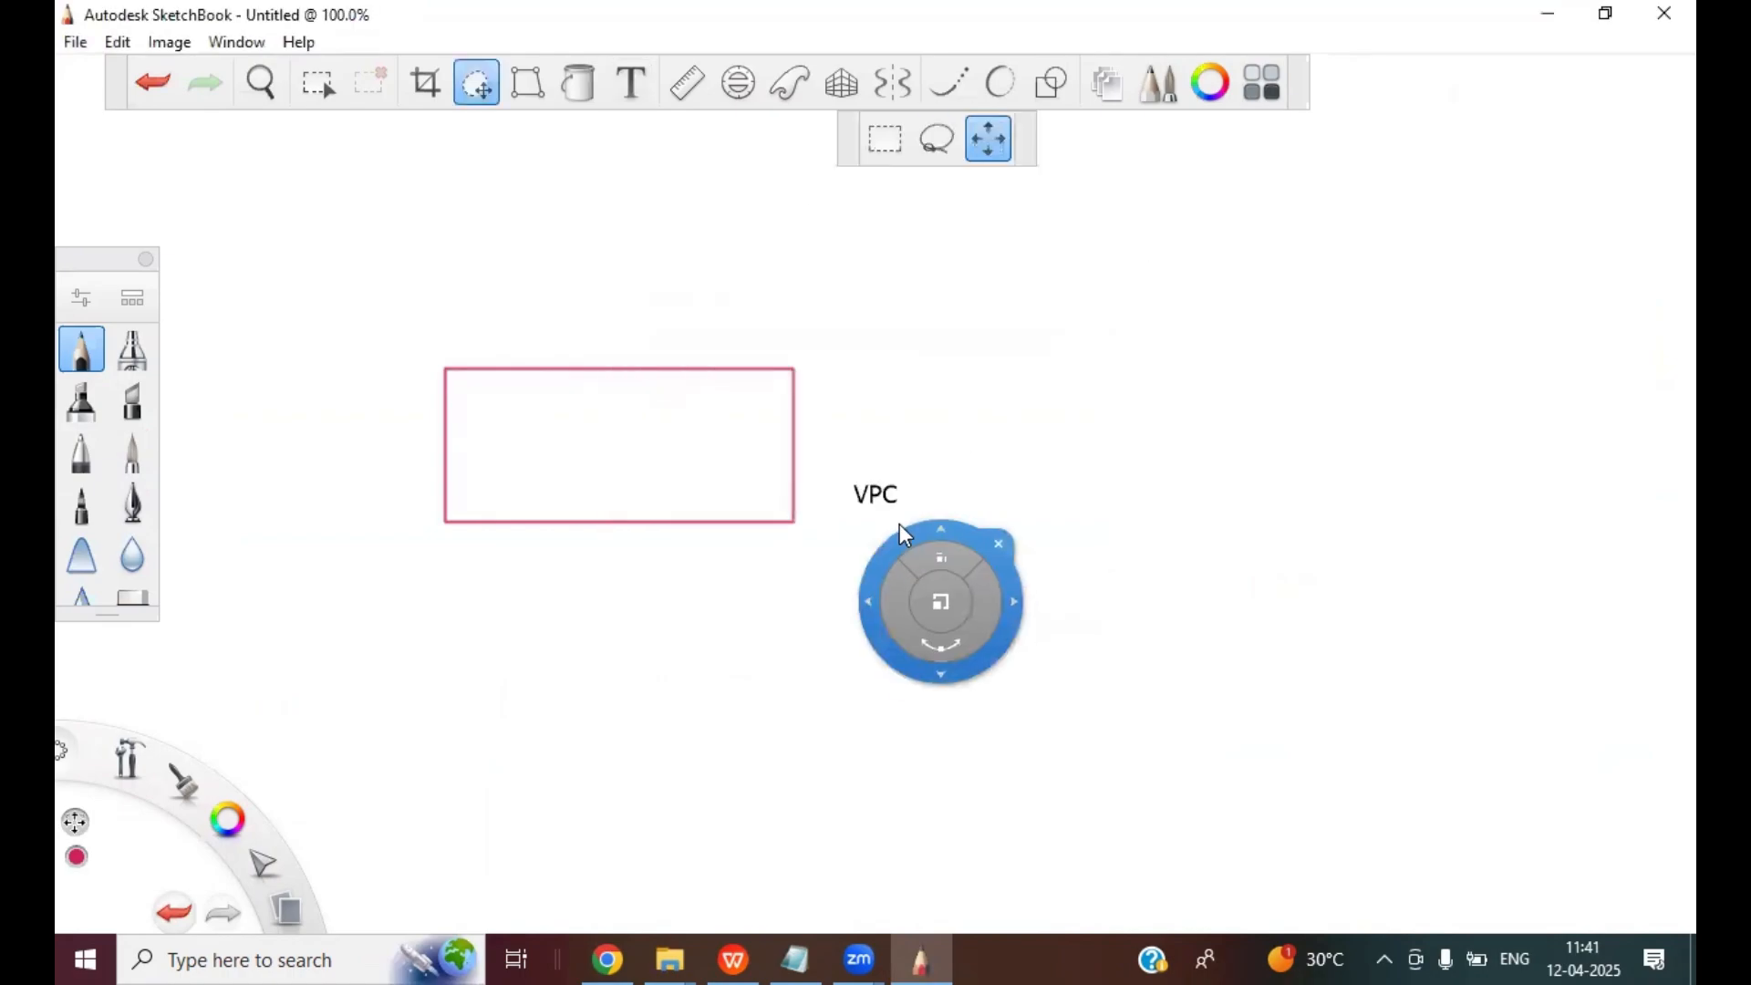
left_click_drag(903, 529, 605, 362)
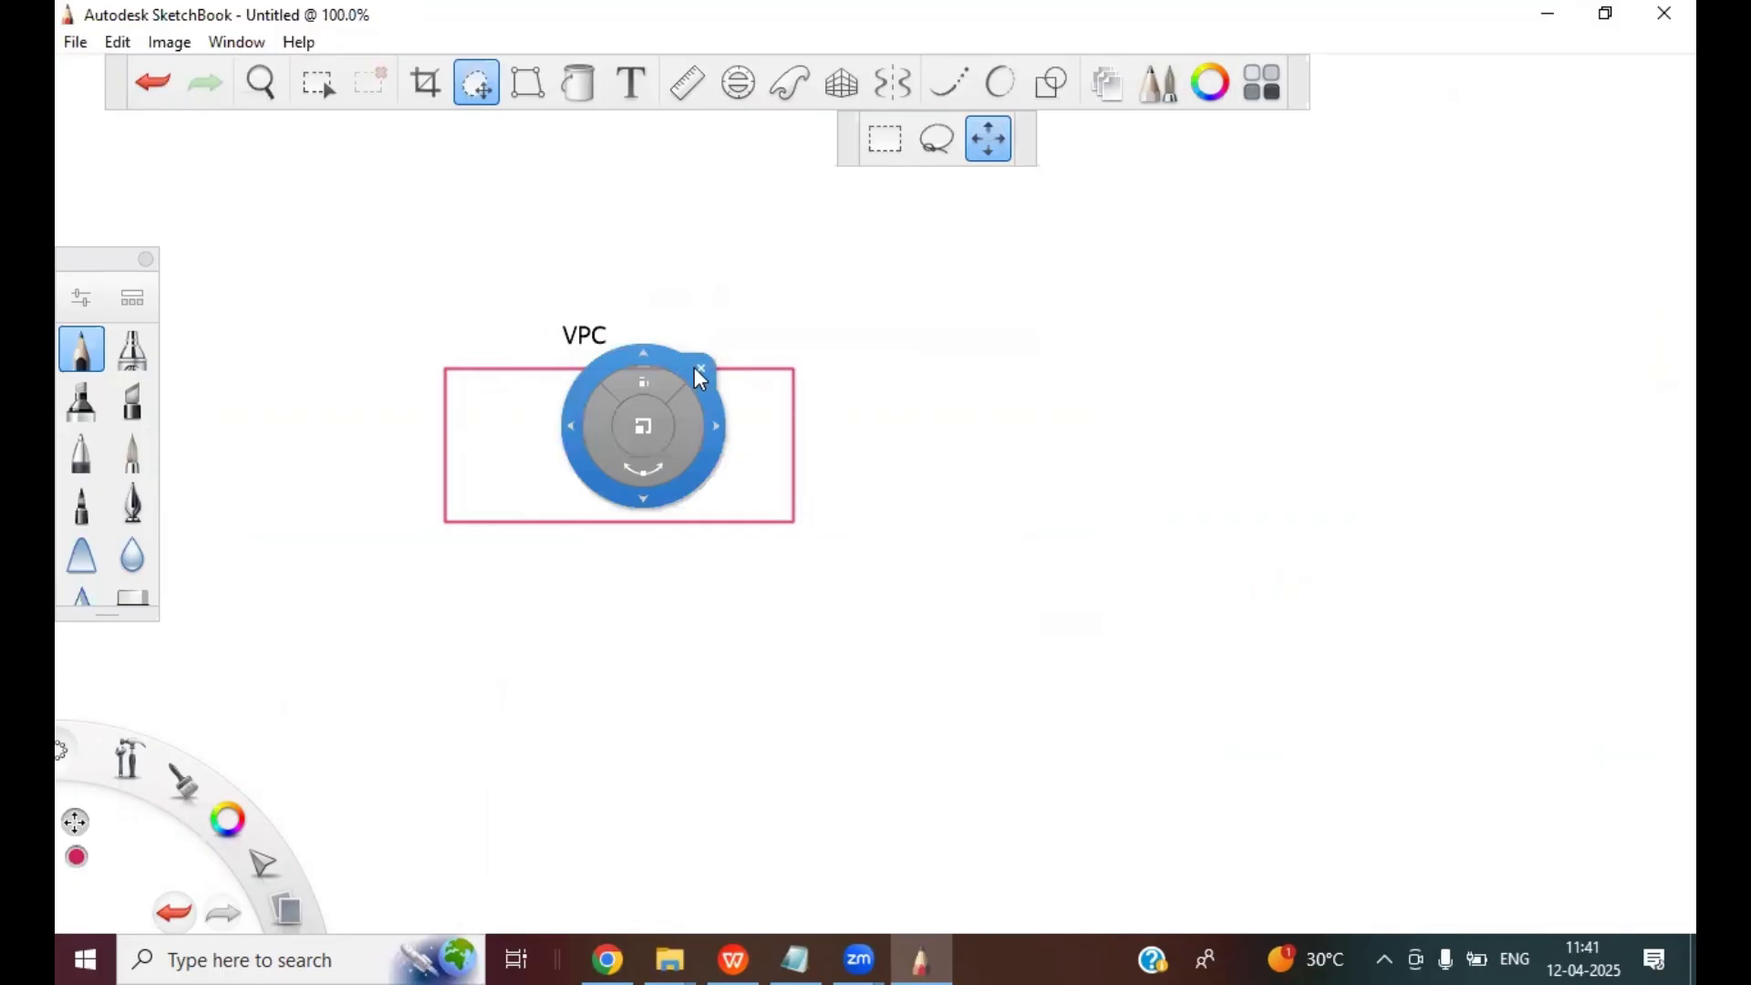
left_click(700, 376)
left_click(1111, 91)
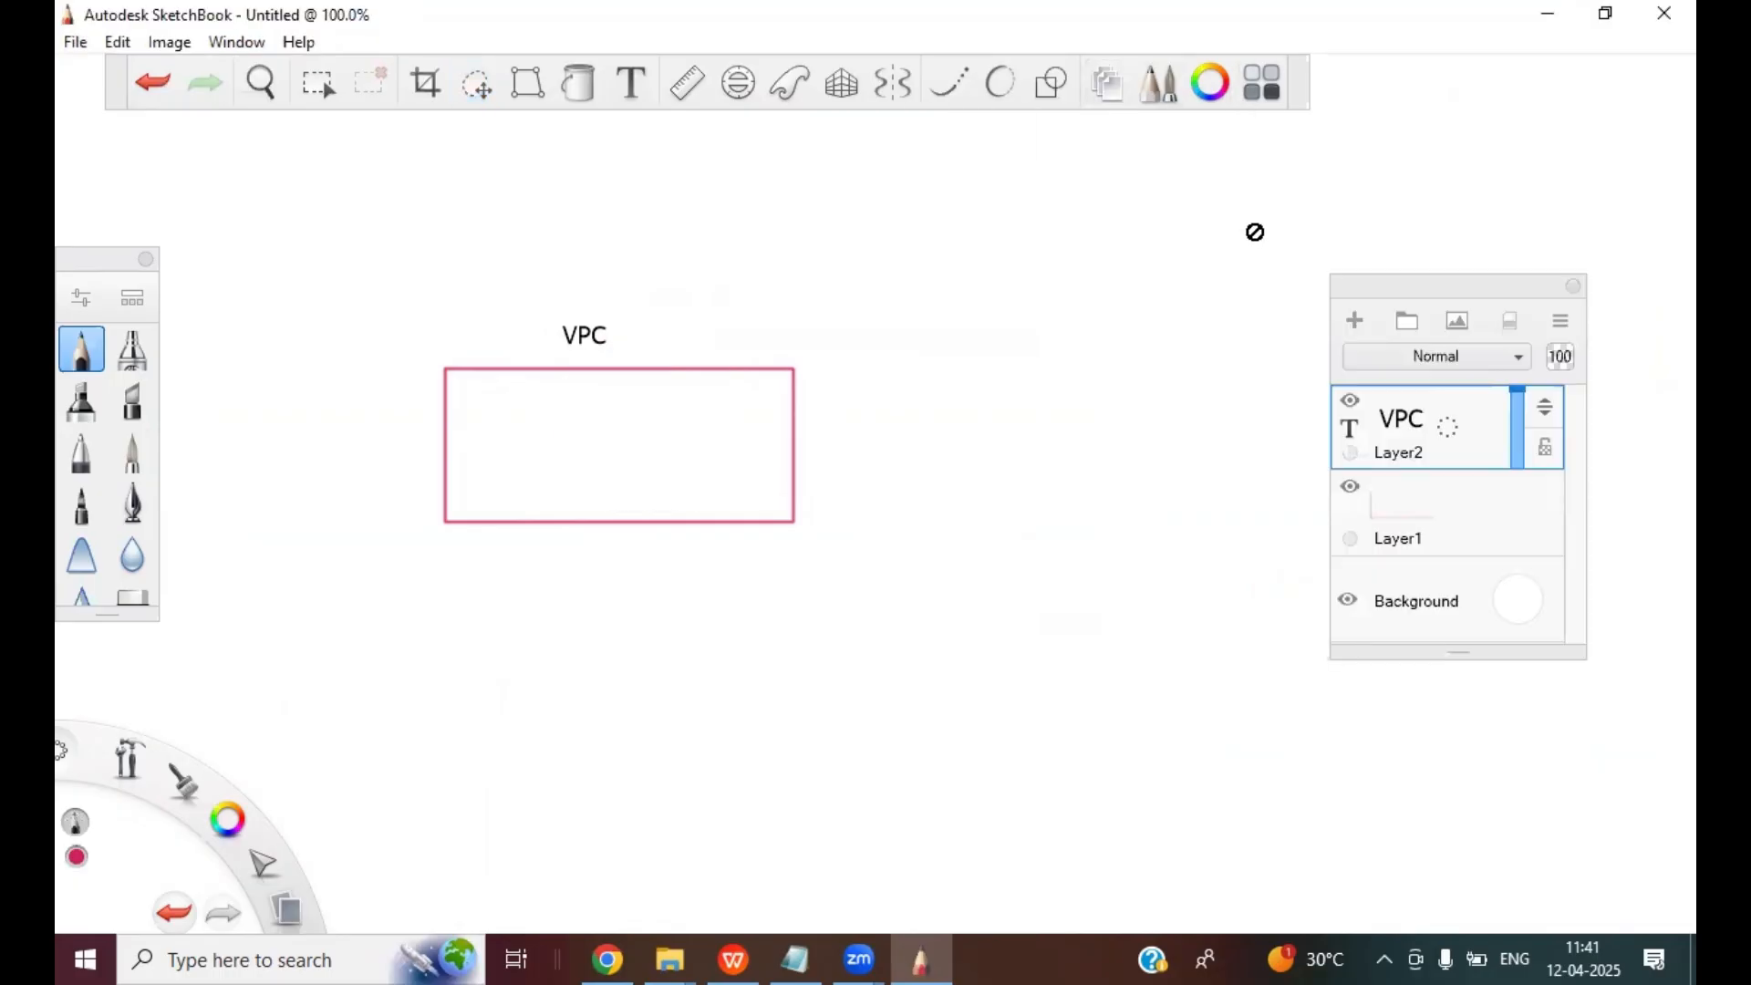
- Add a new layer and draw two smaller rectangles side by side inside the VPC rectangle
left_click(1357, 323)
left_click(1573, 287)
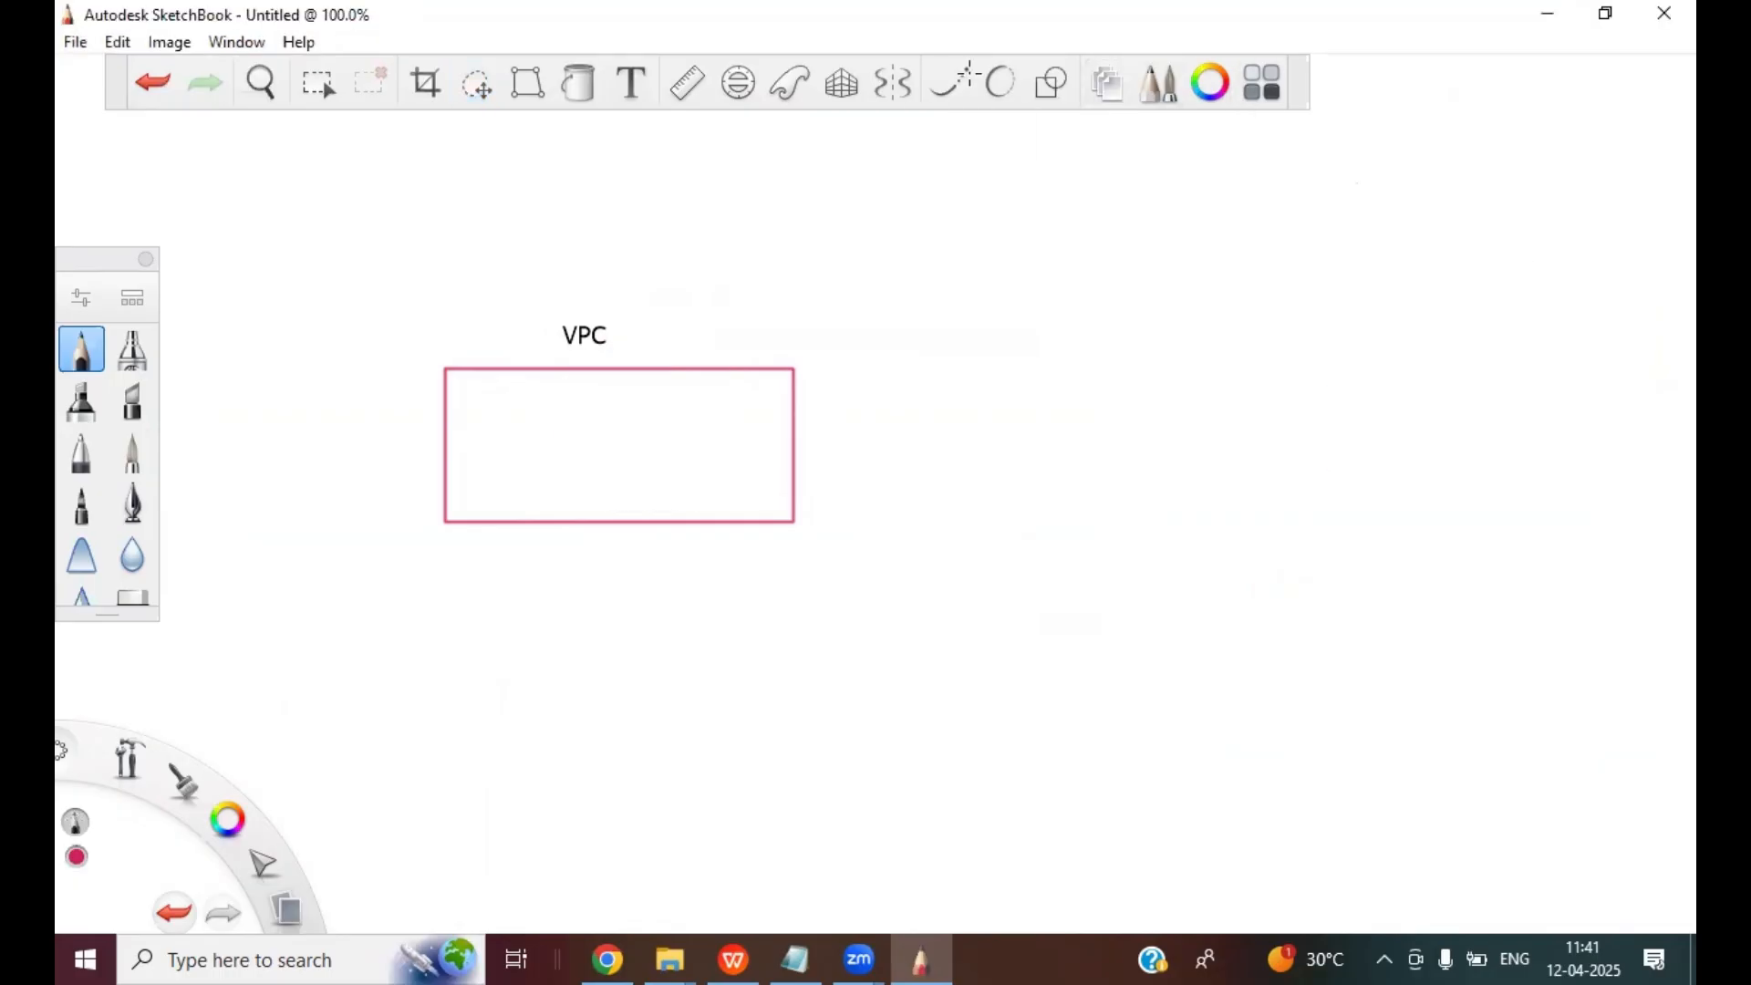
left_click(1052, 83)
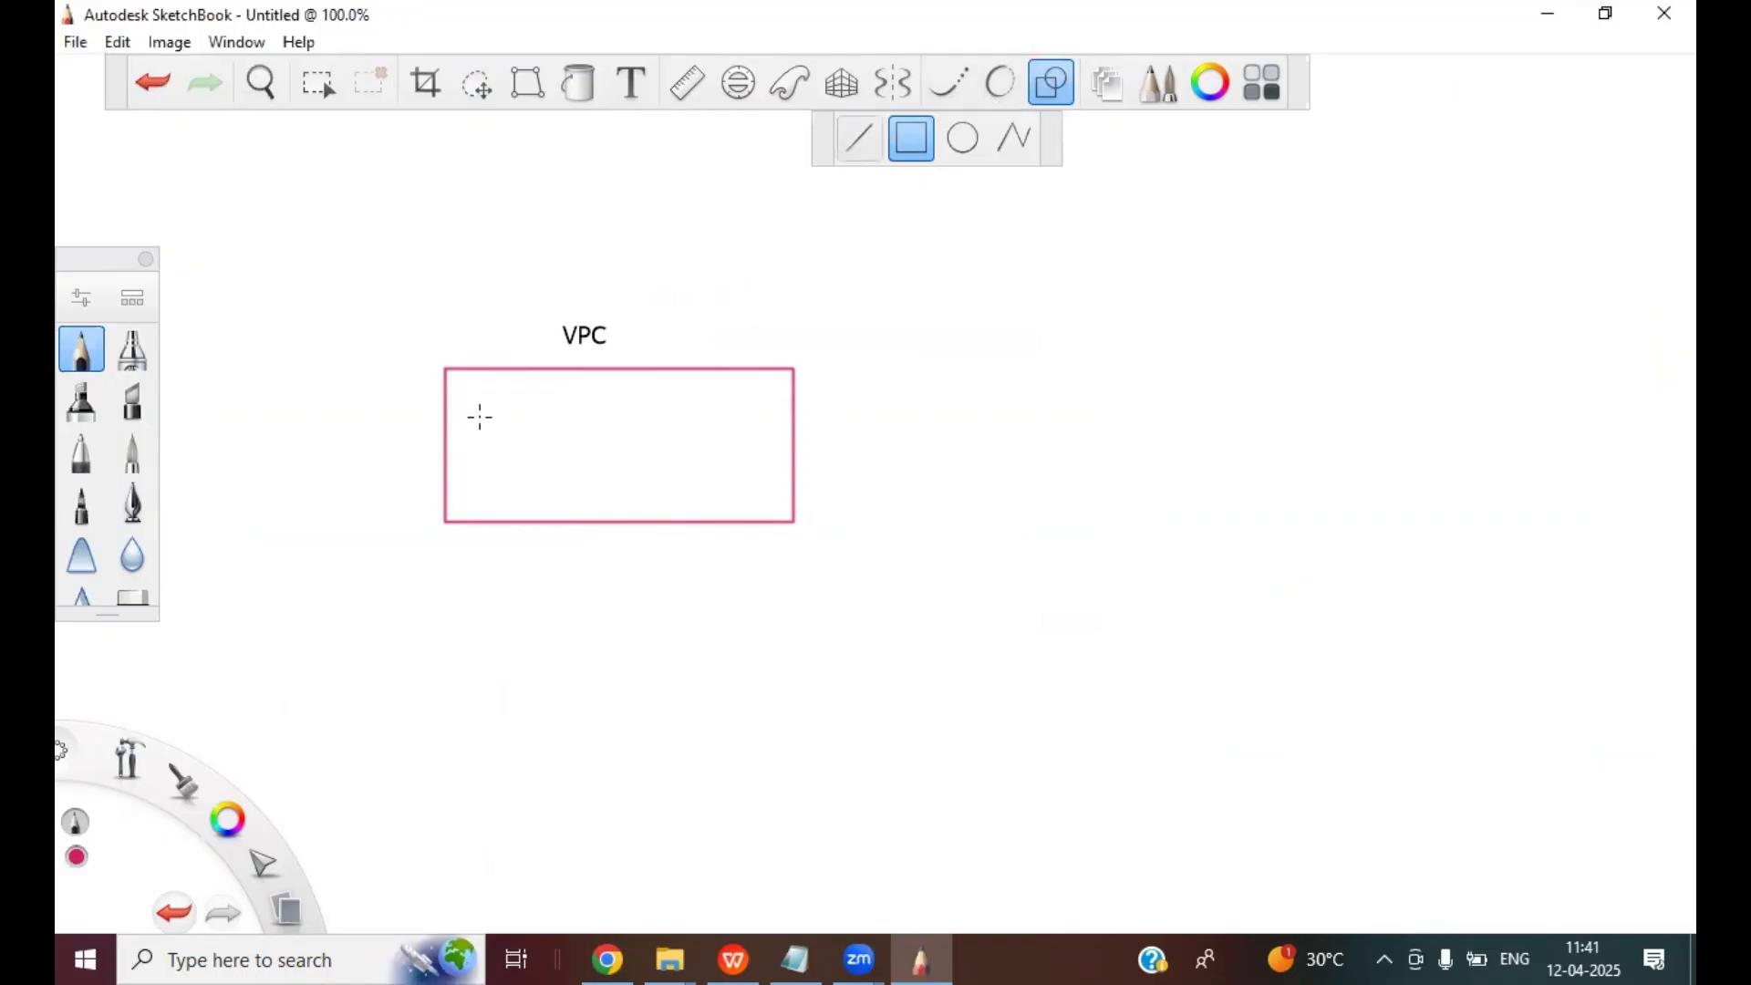
left_click_drag(493, 475, 612, 494)
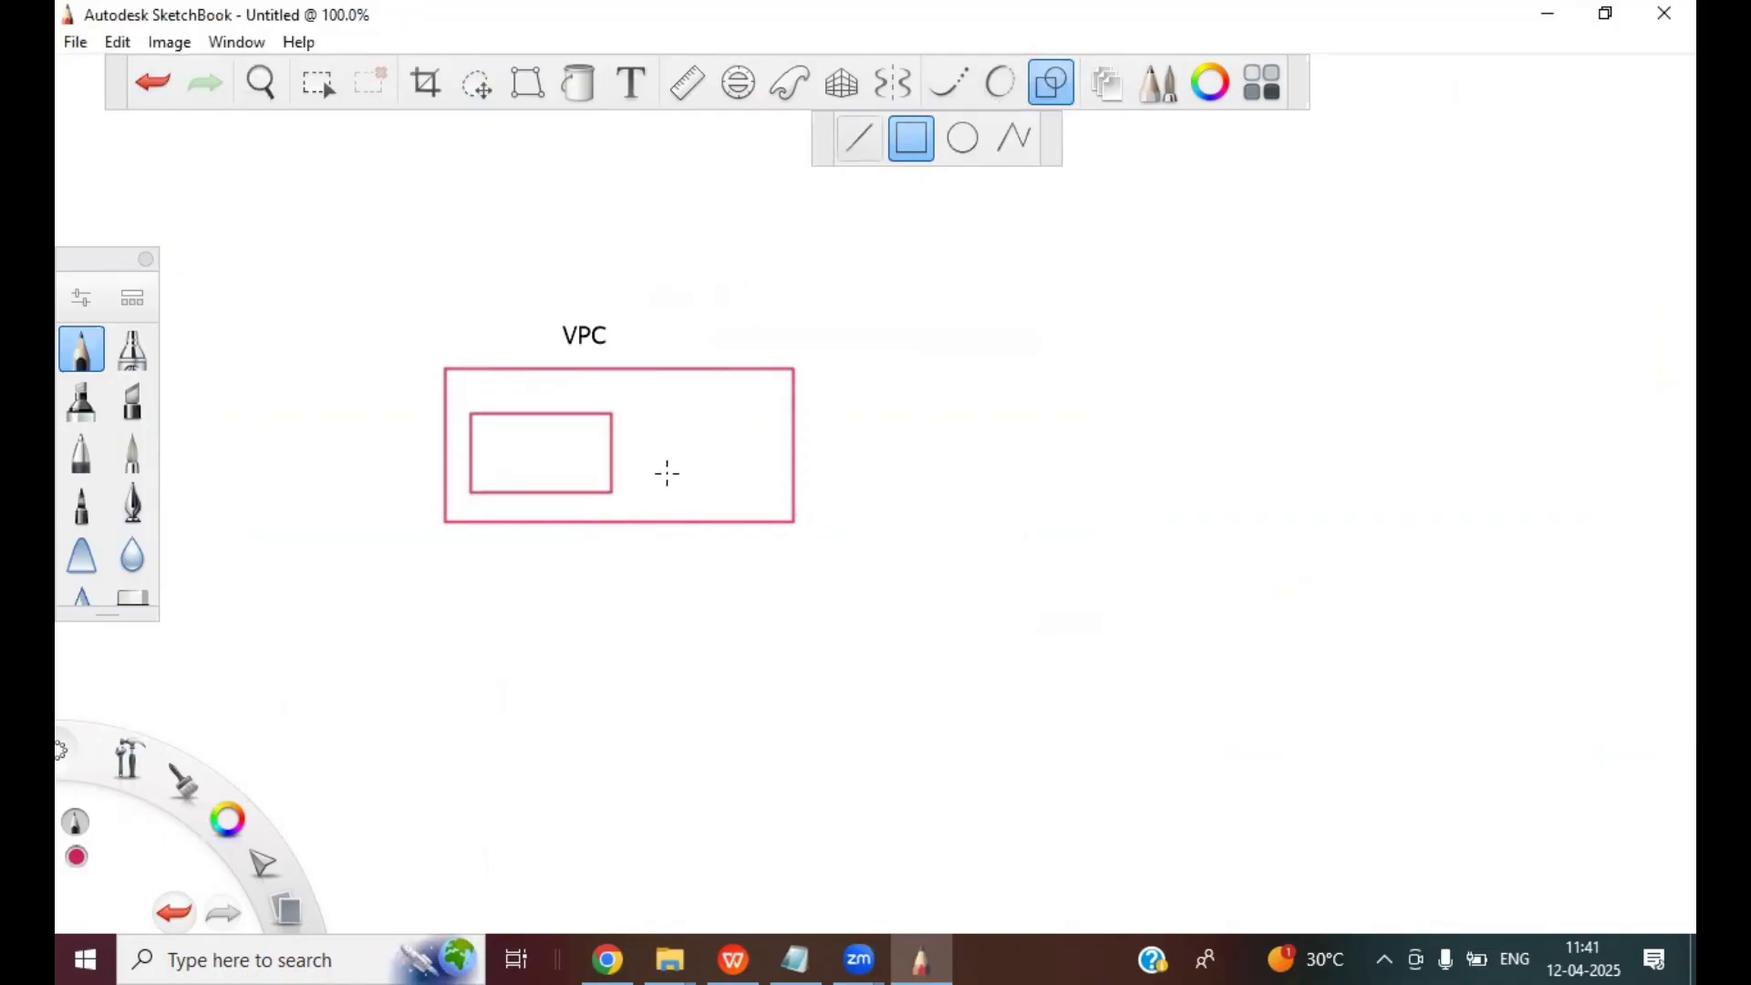
left_click_drag(720, 478, 778, 489)
- Add the text label "WEB" and place it inside the first inner rectangle
left_click(631, 82)
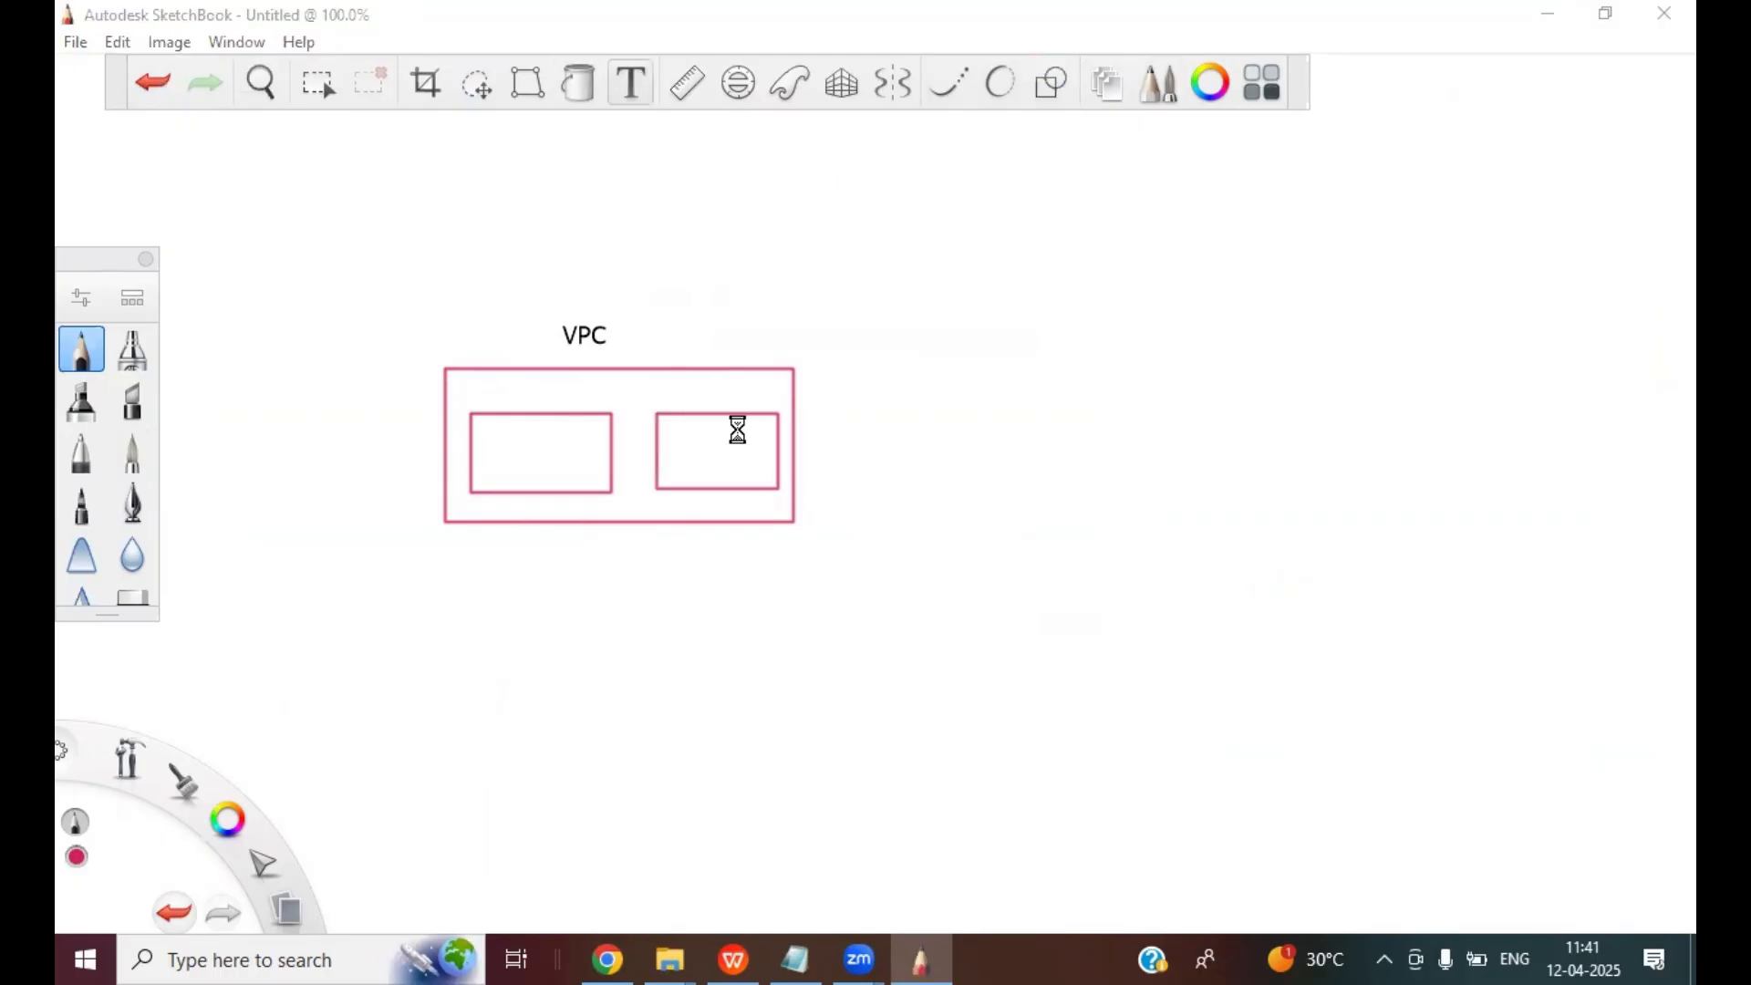
left_click(735, 429)
type("WR")
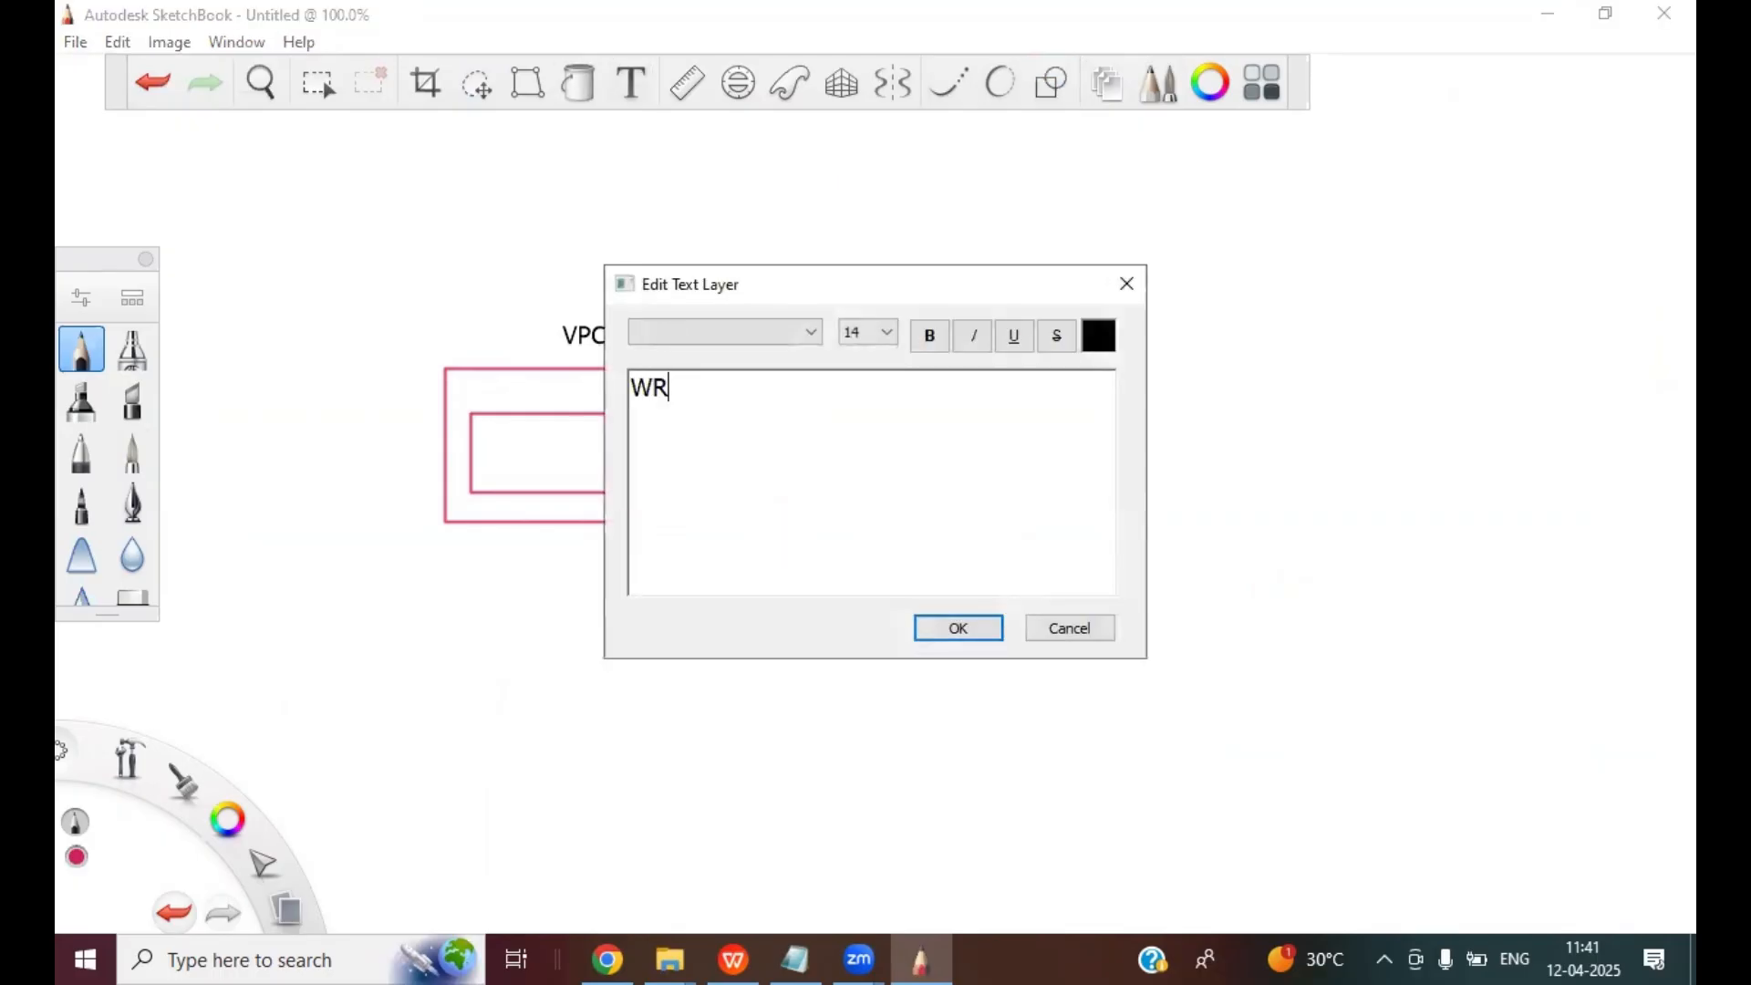
type("BEB")
left_click(957, 627)
left_click_drag(876, 524, 559, 492)
key("Escape")
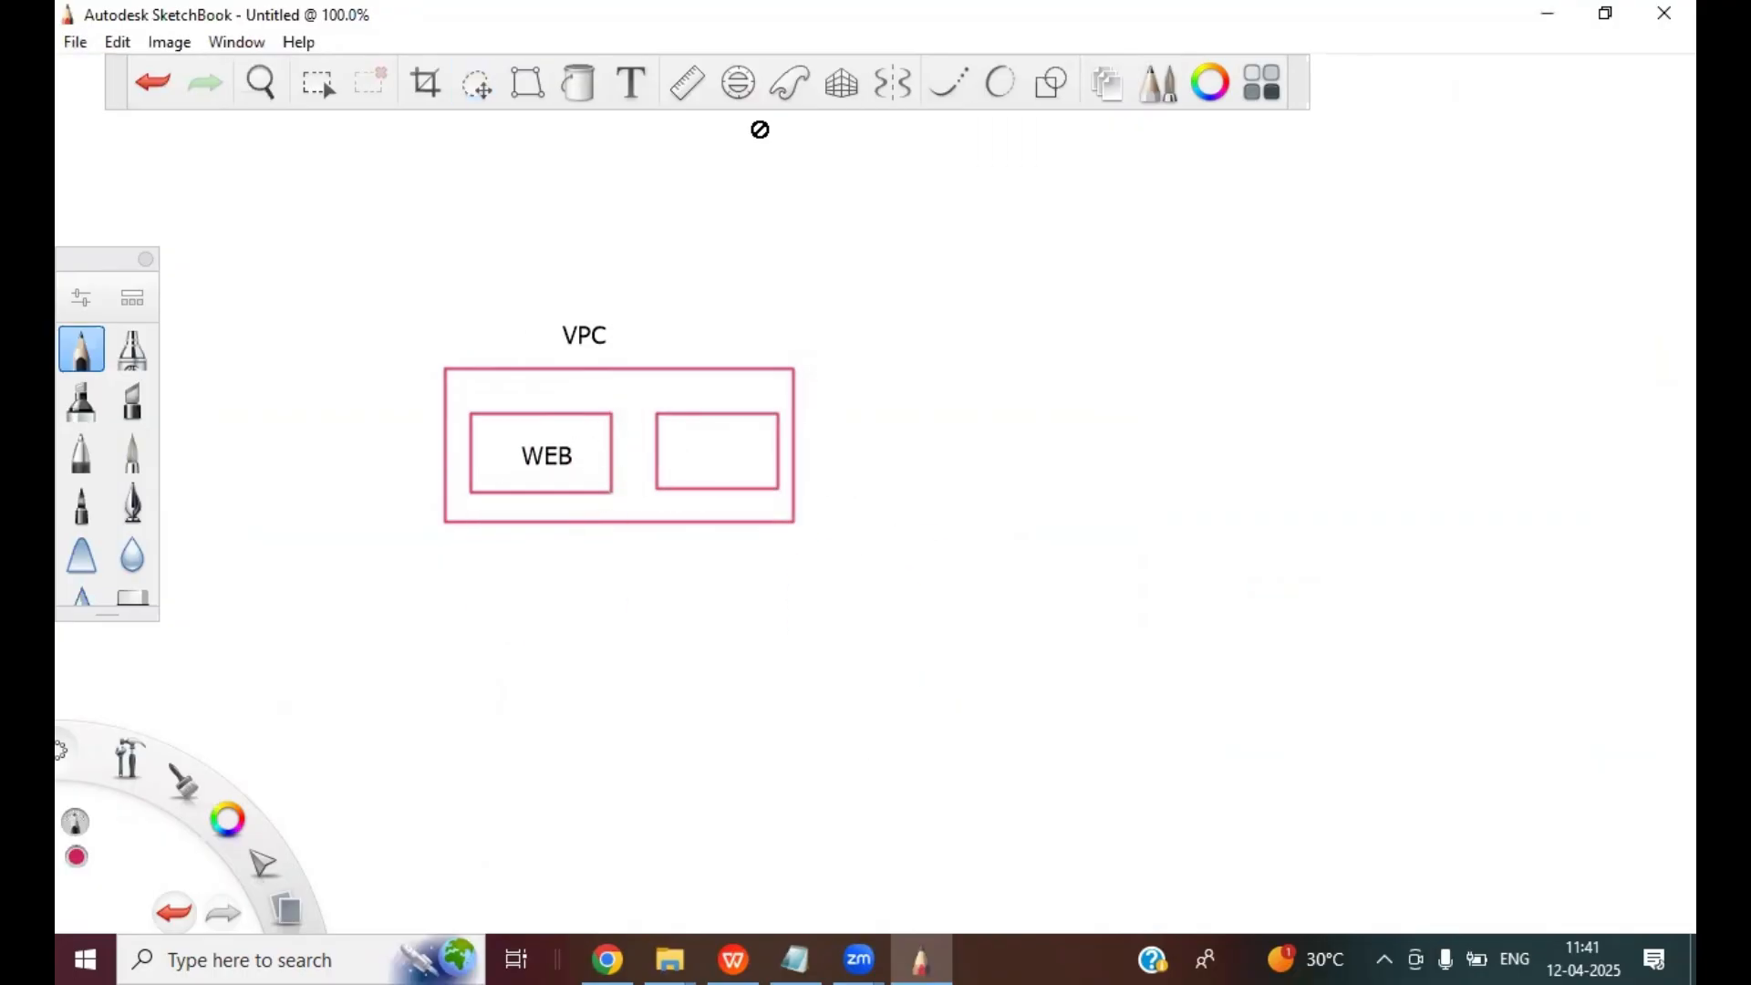
- Add the text label "Public subnet" and place it just above the WEB box
left_click(631, 84)
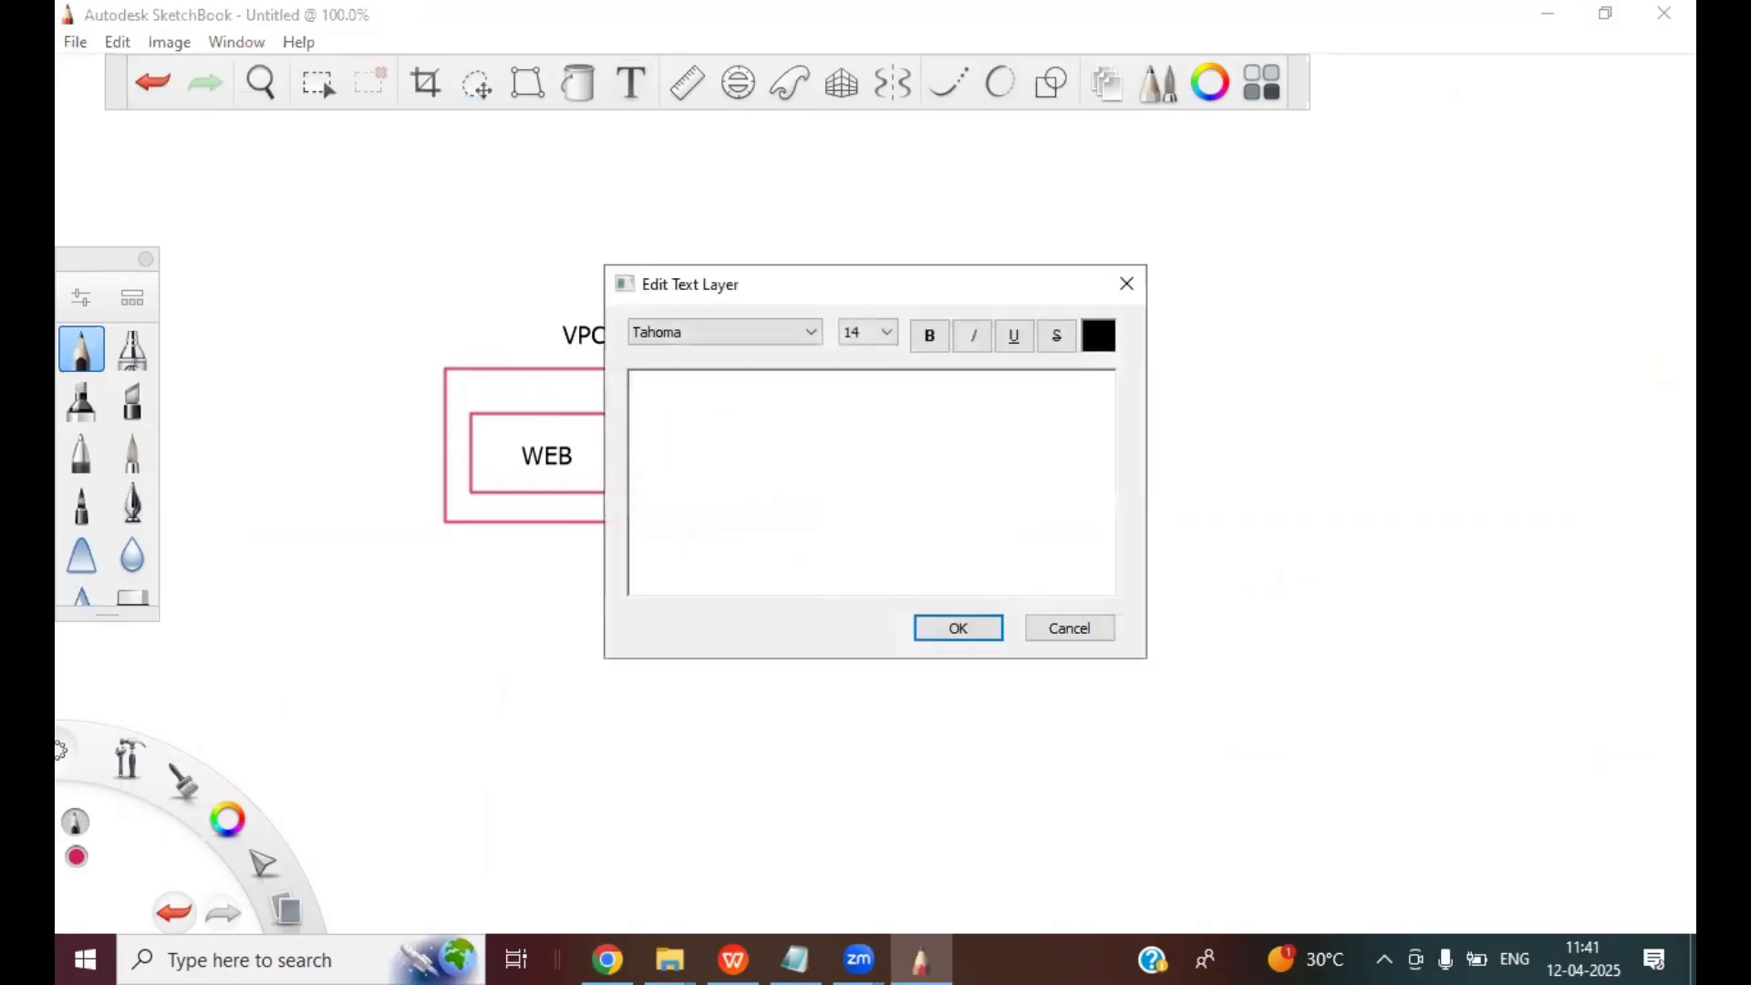
type("Public subnet")
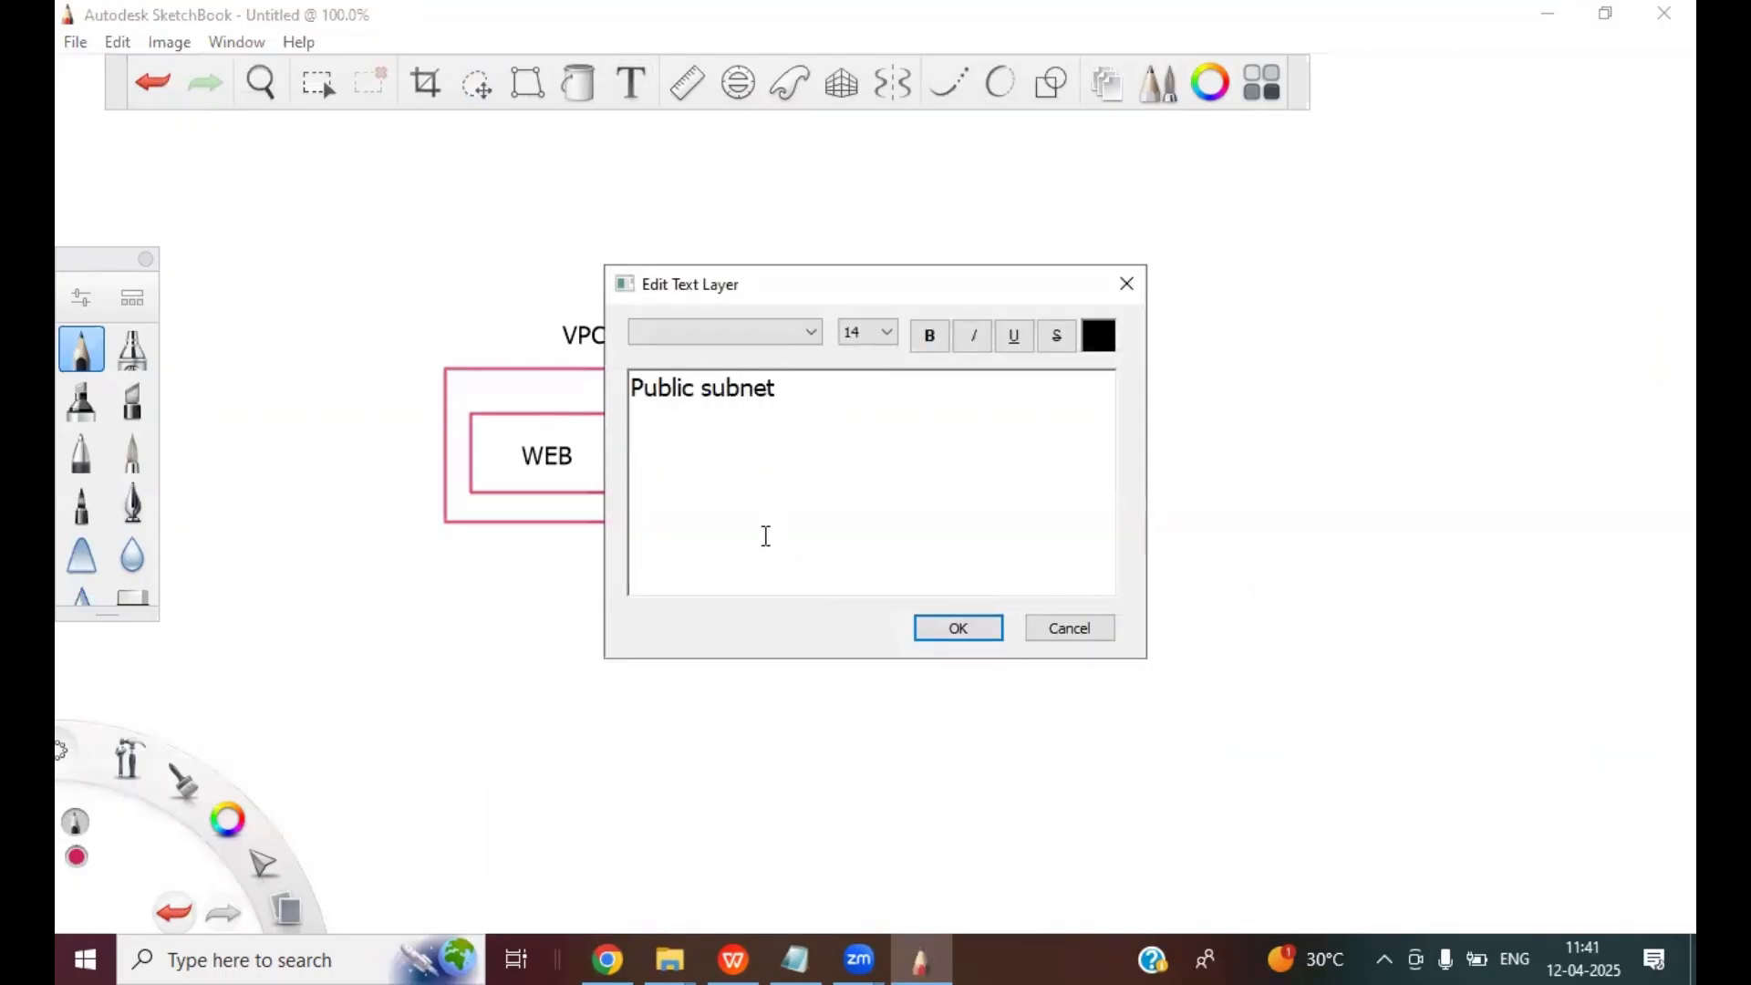
left_click(978, 637)
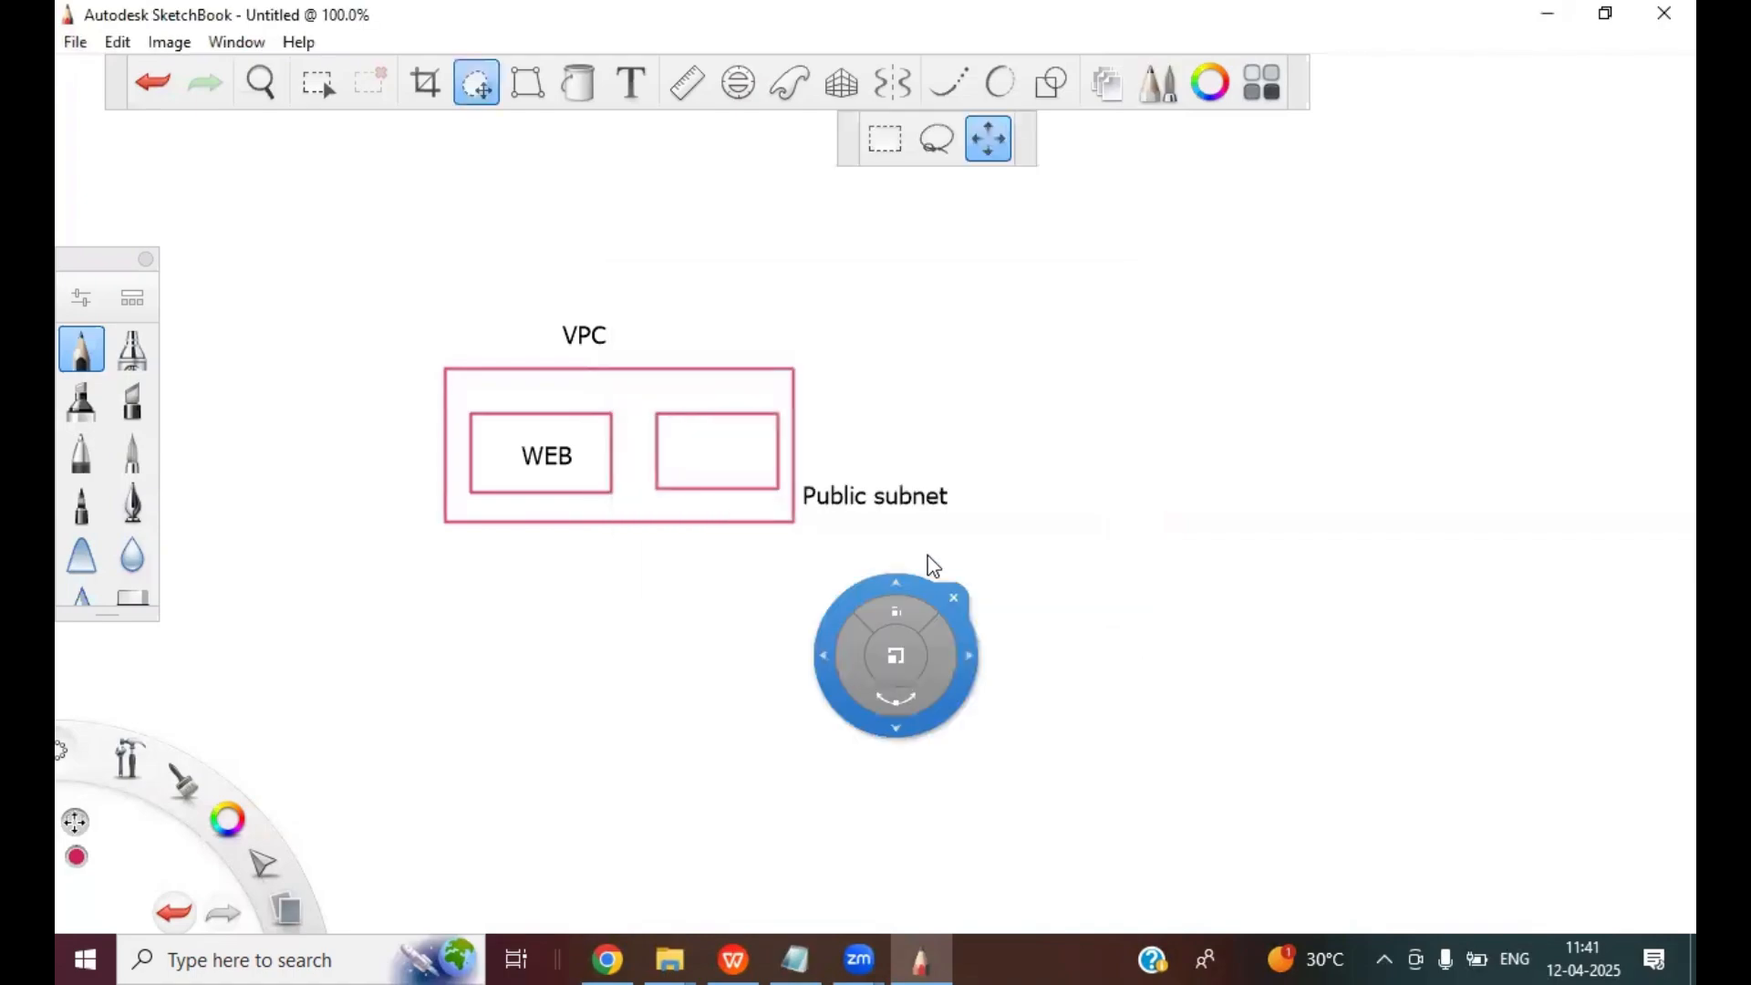
left_click_drag(931, 566, 593, 438)
- Add the text label "APP" and place it inside the empty inner rectangle
left_click(630, 83)
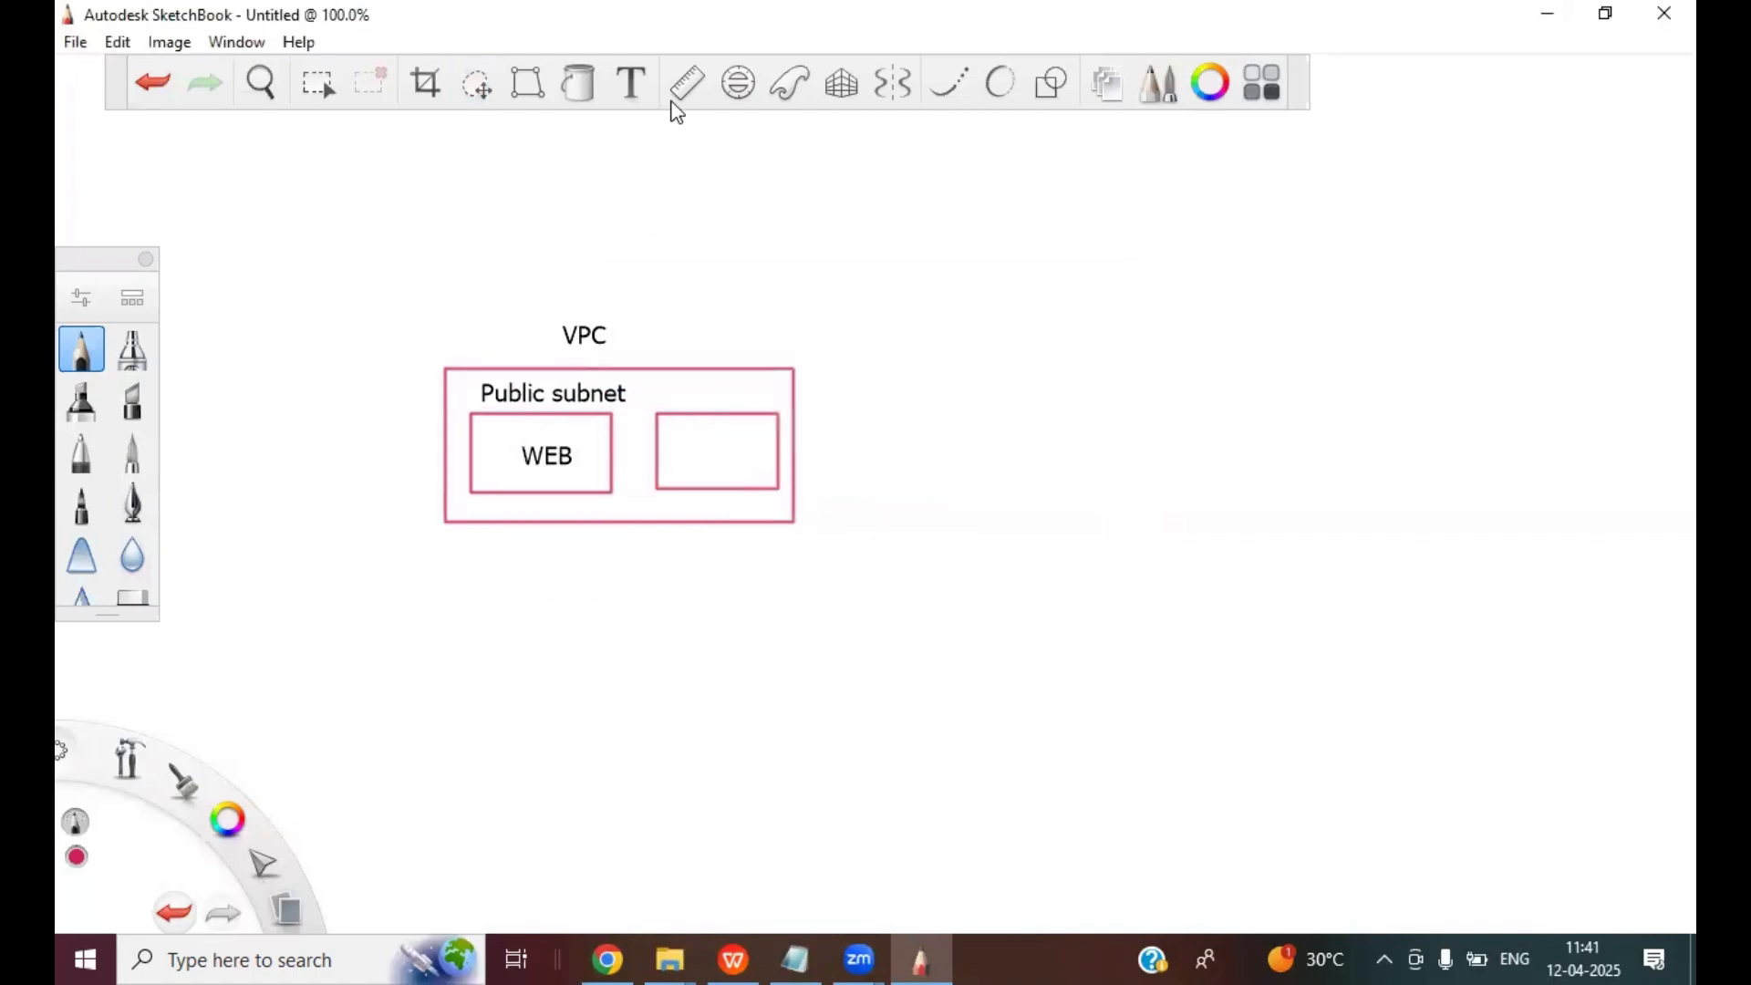
left_click(802, 398)
type("APP")
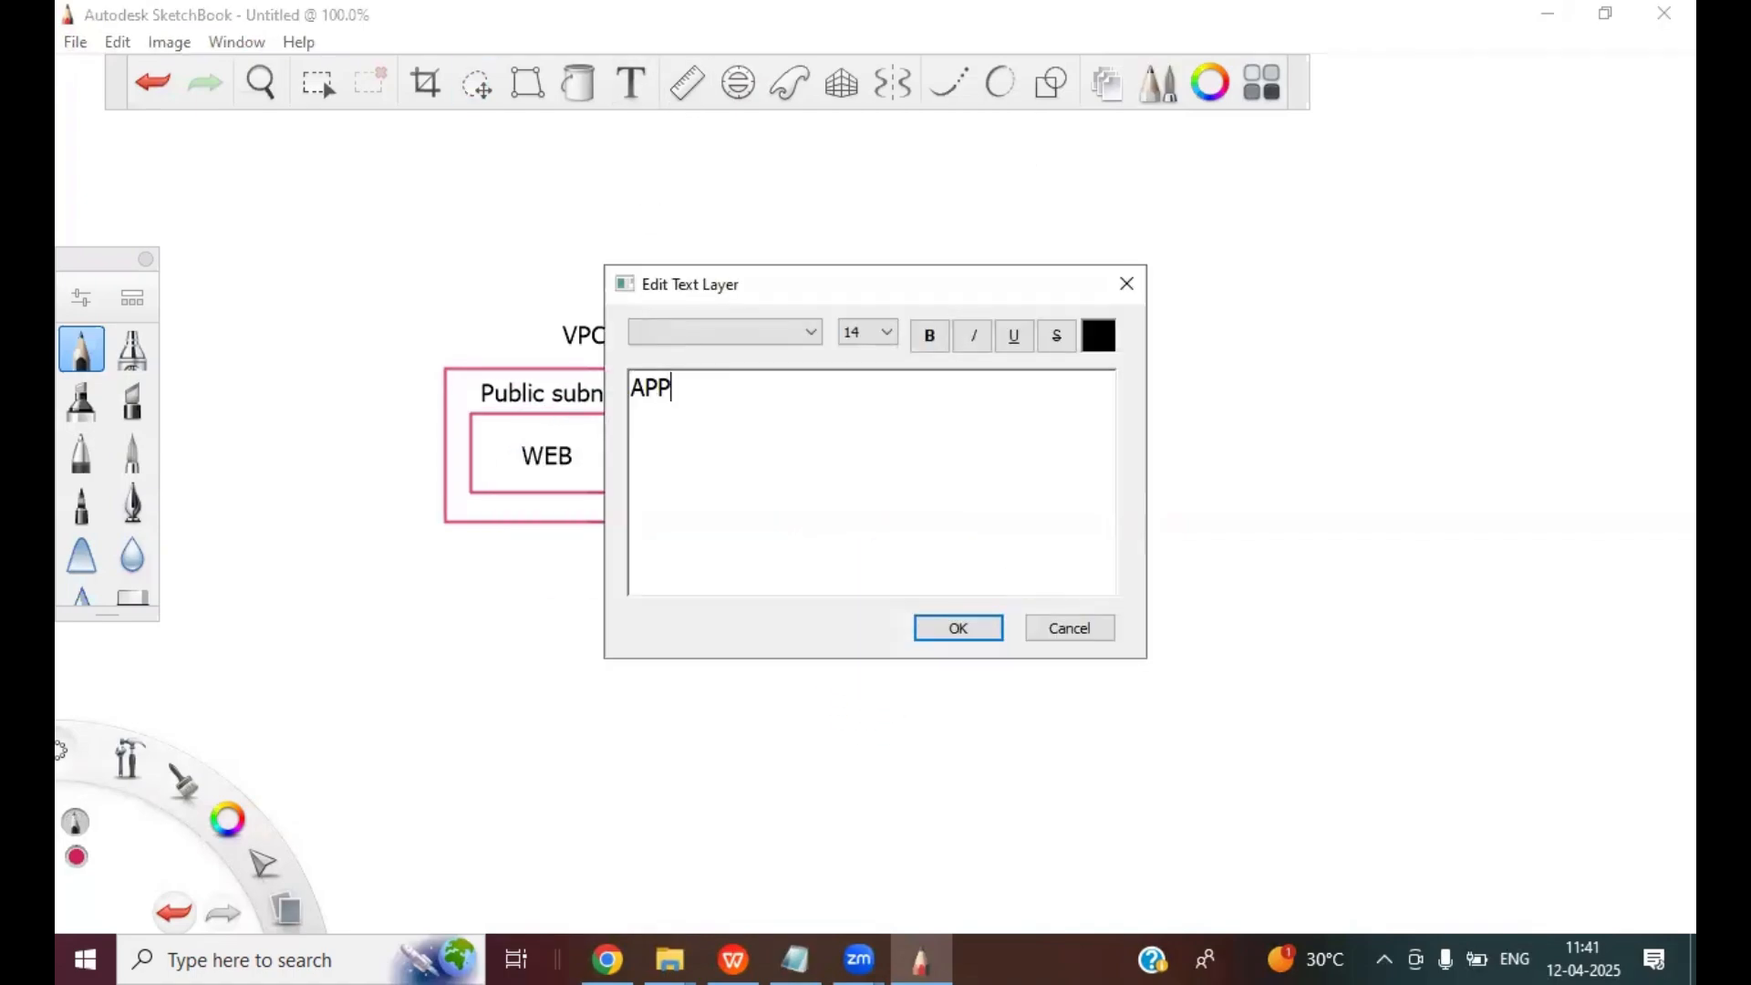
left_click(957, 627)
left_click_drag(869, 532, 713, 489)
left_click(754, 500)
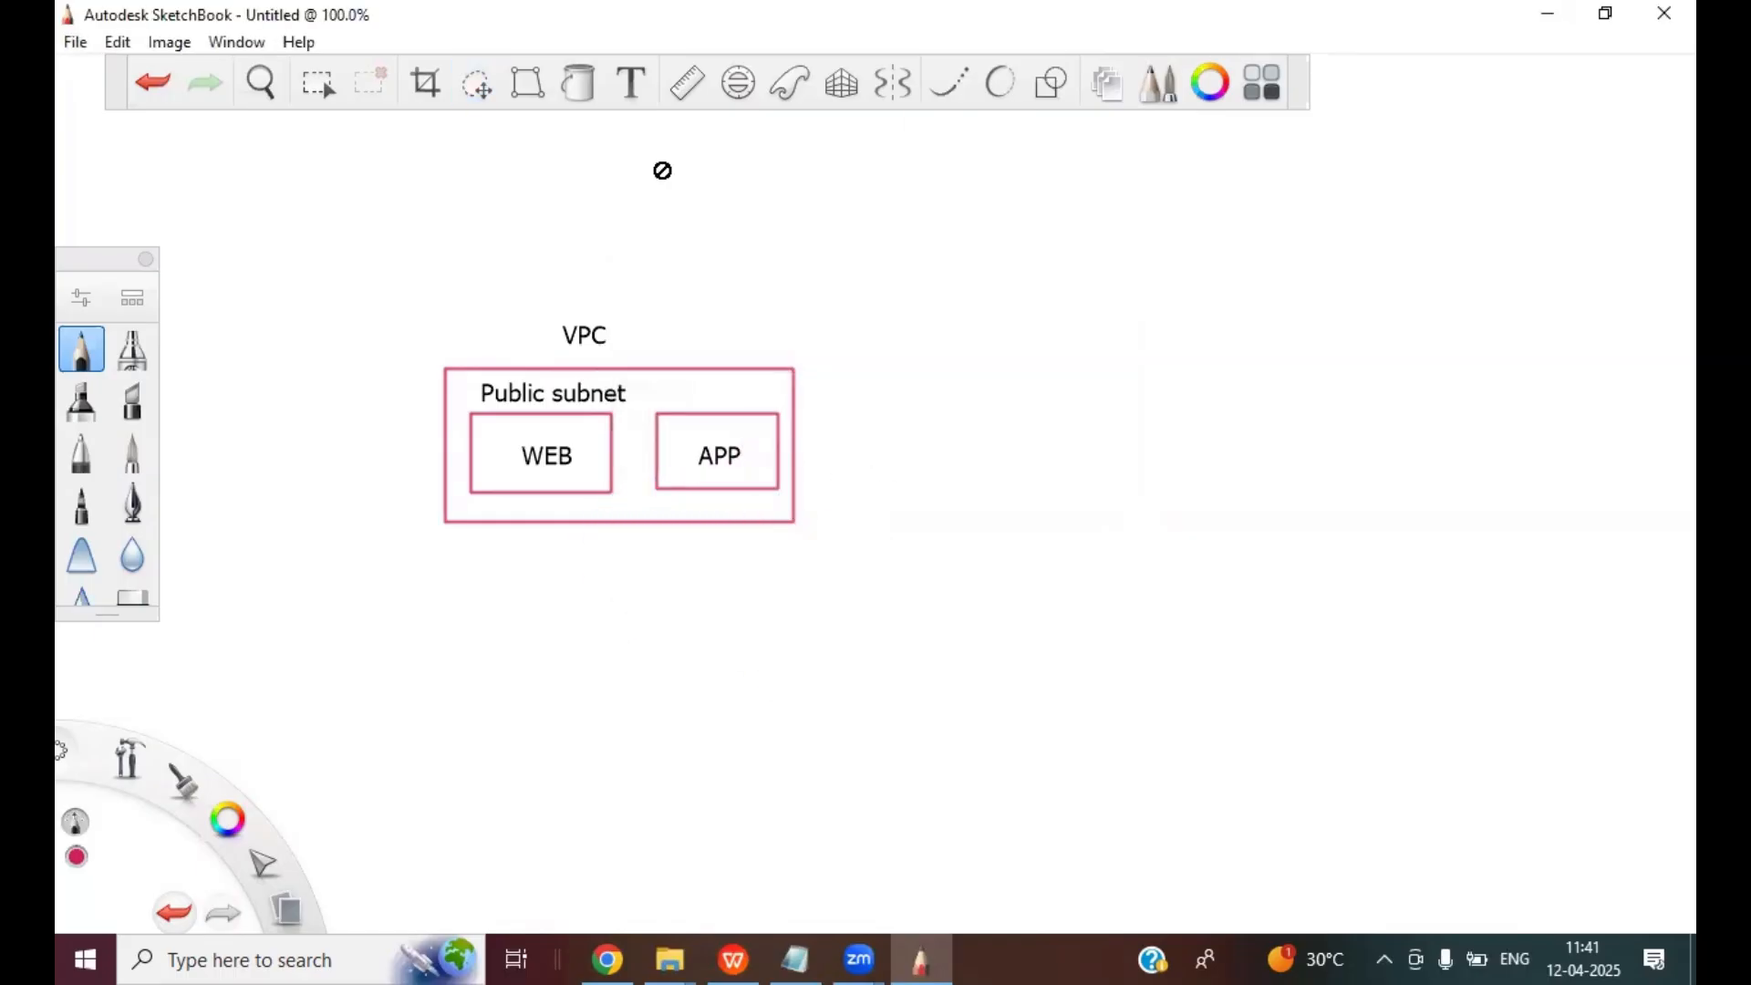
- Add the text label "Private subnet" and place it just above the APP box
left_click(631, 83)
type("Pri")
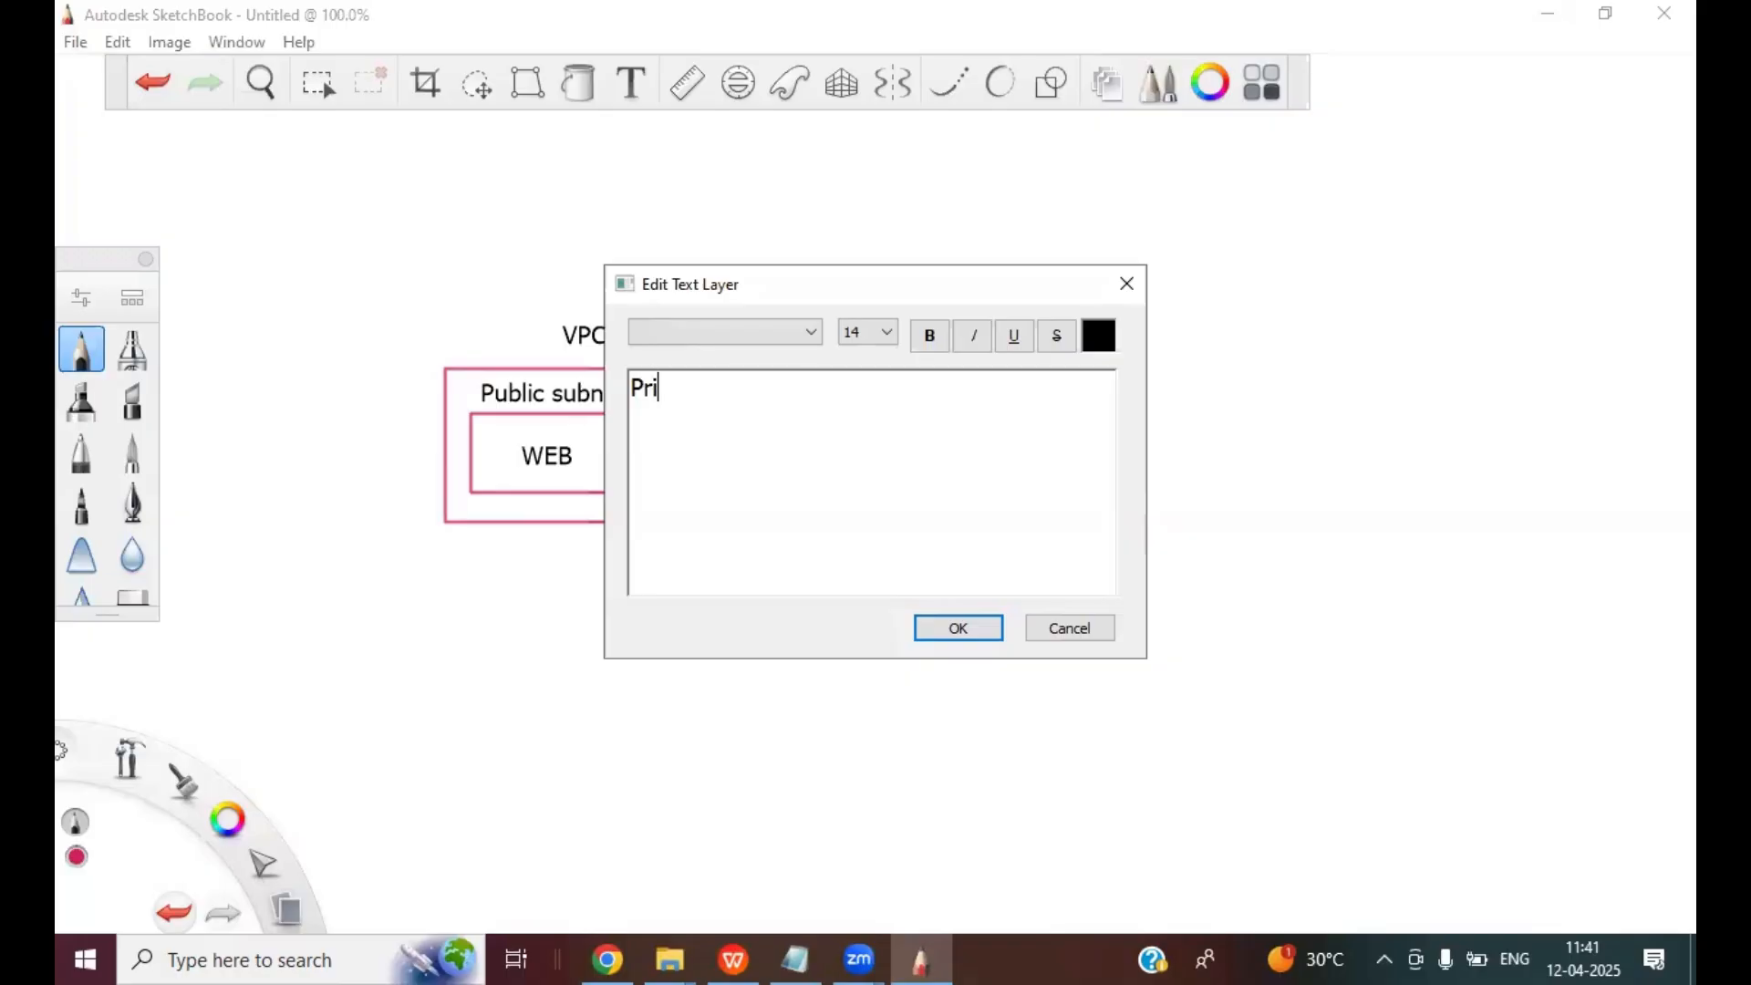
type("vate subnet")
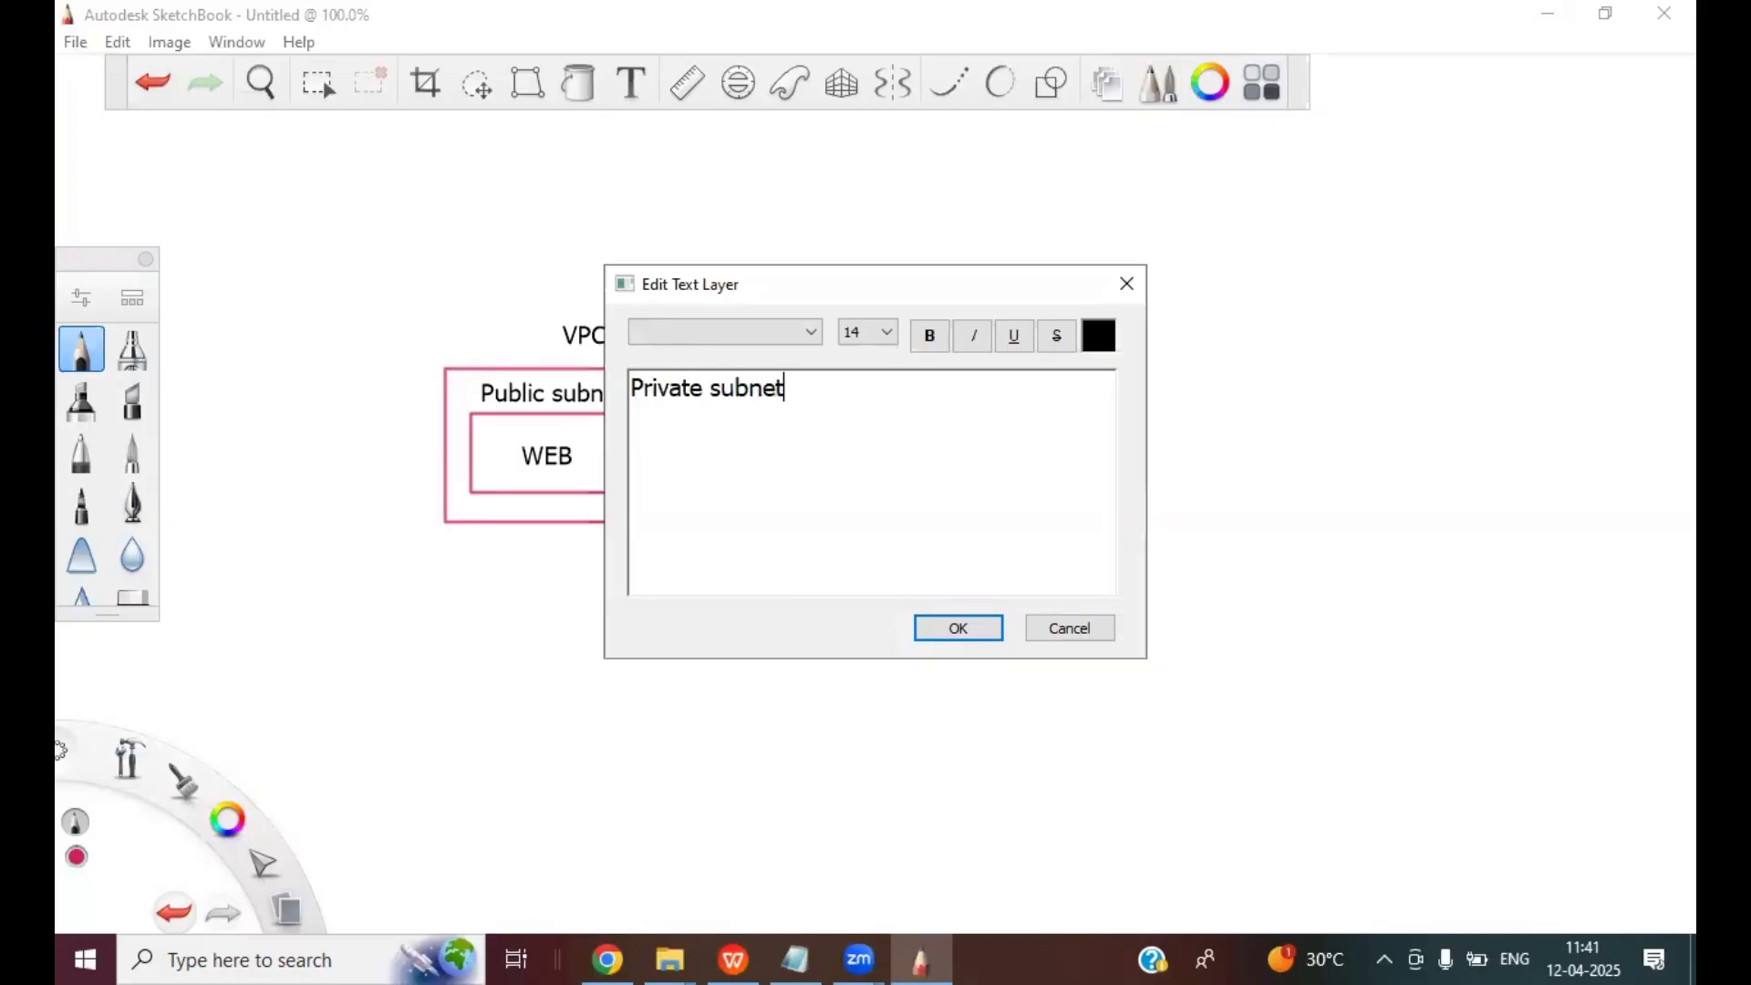
left_click(958, 631)
left_click_drag(864, 532, 711, 433)
- Add a new layer and draw a separate rectangle on the empty canvas to the right of the VPC
left_click(1107, 83)
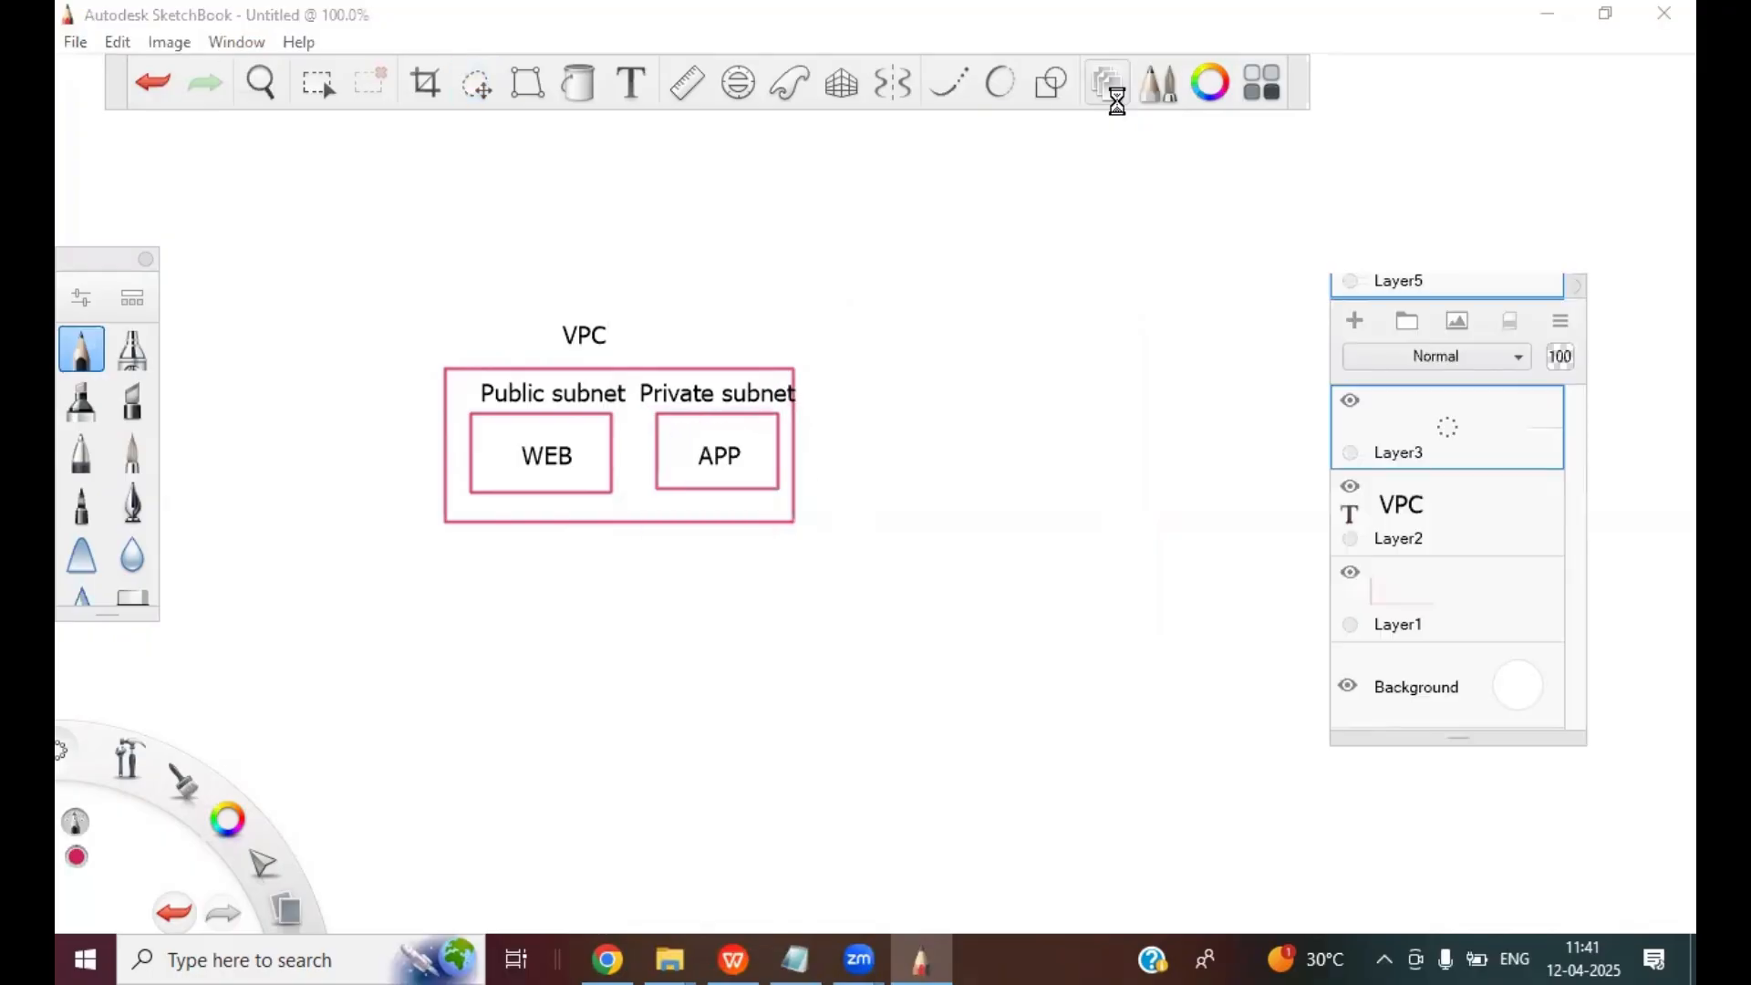
left_click(1357, 323)
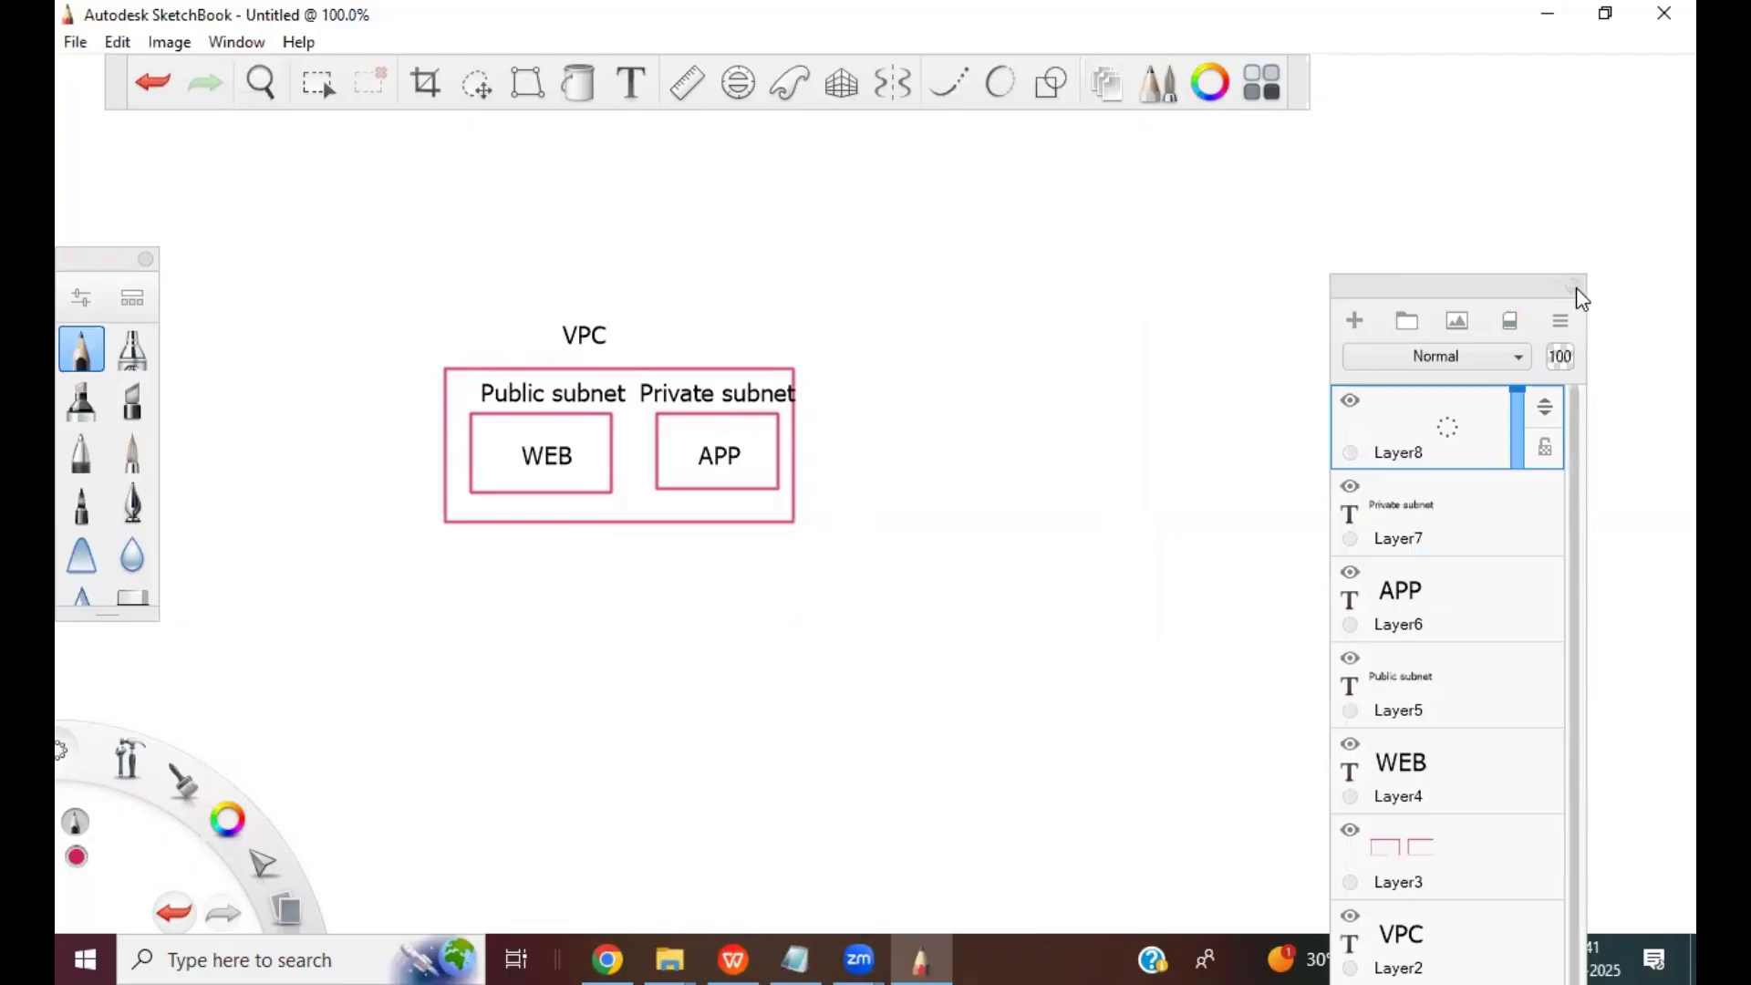
left_click(1573, 284)
left_click(1051, 83)
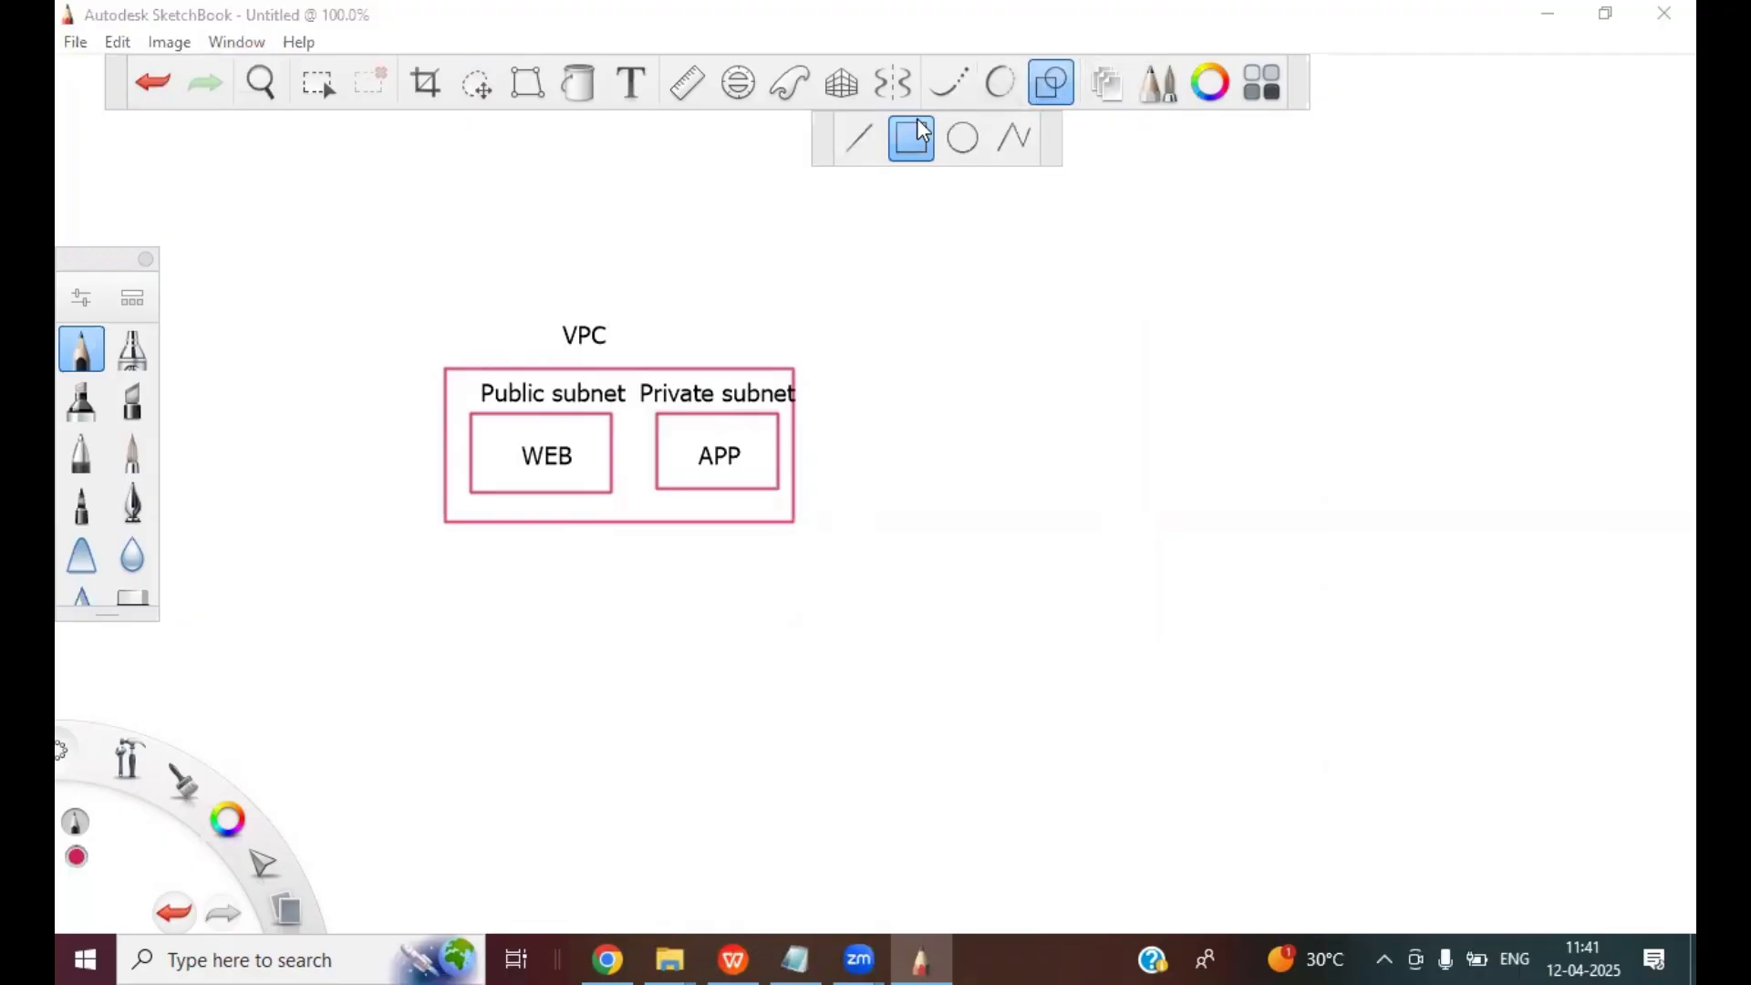
left_click(919, 134)
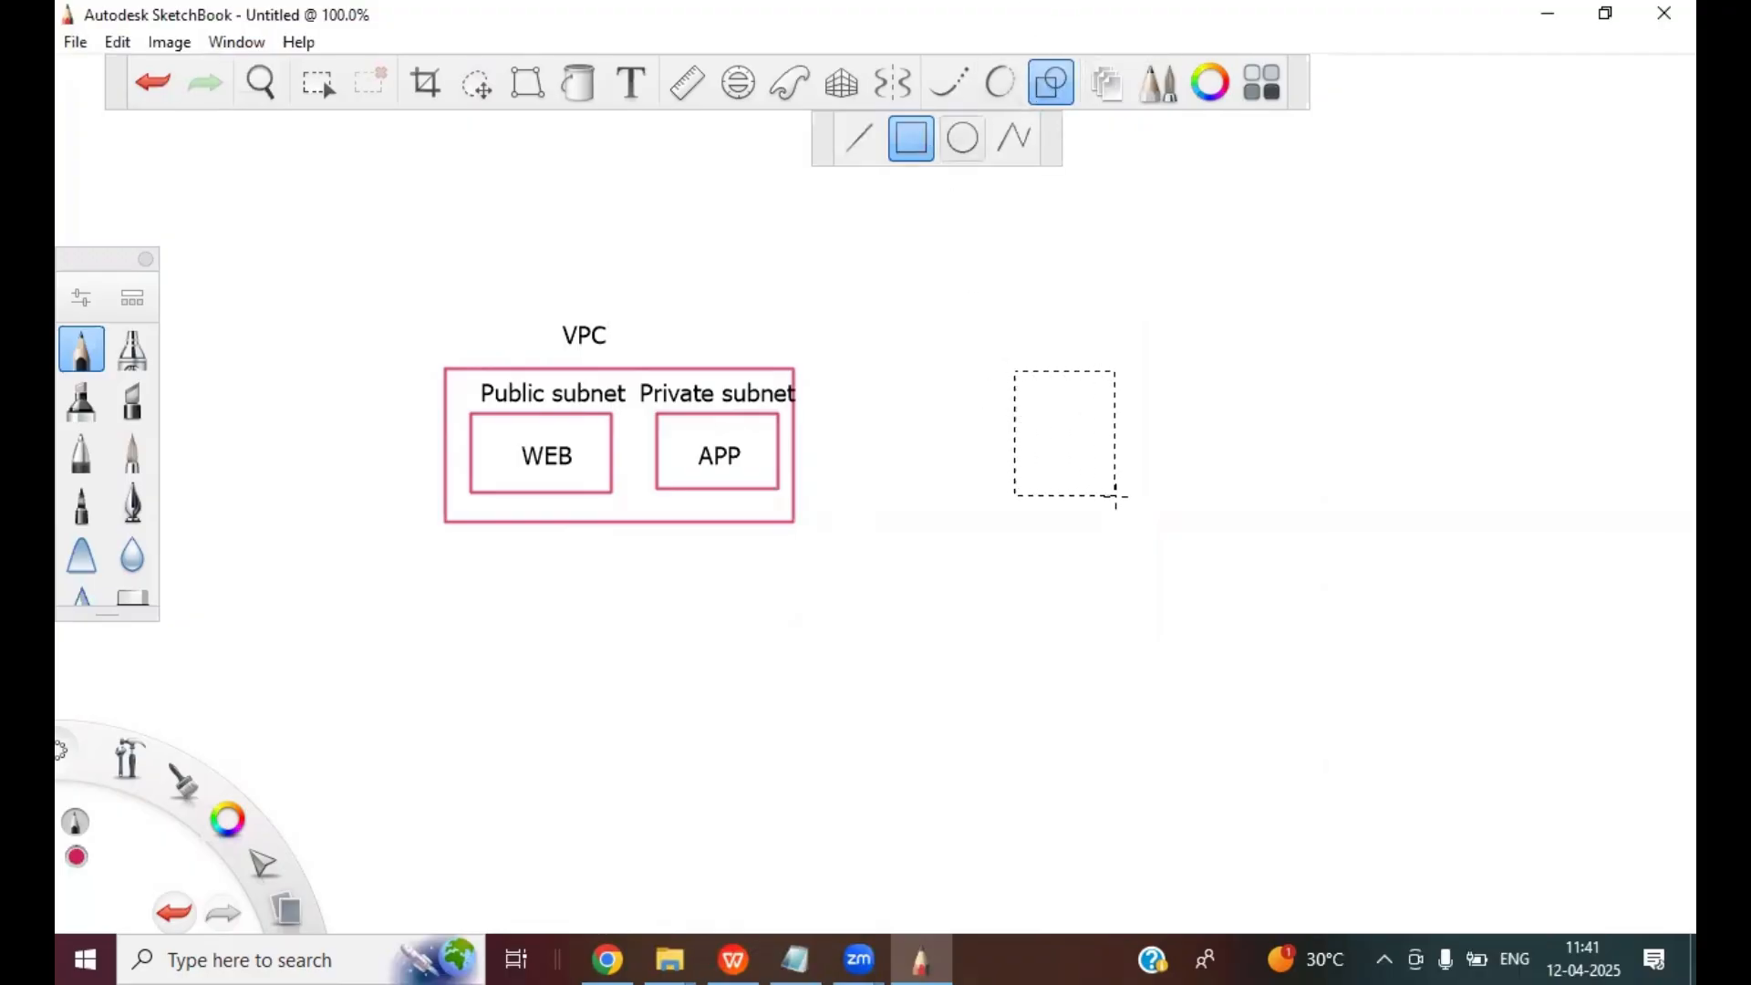
left_click_drag(1114, 497, 1259, 503)
- Add the text label "S3" and place it inside the separate rectangle beside the VPC
key("t")
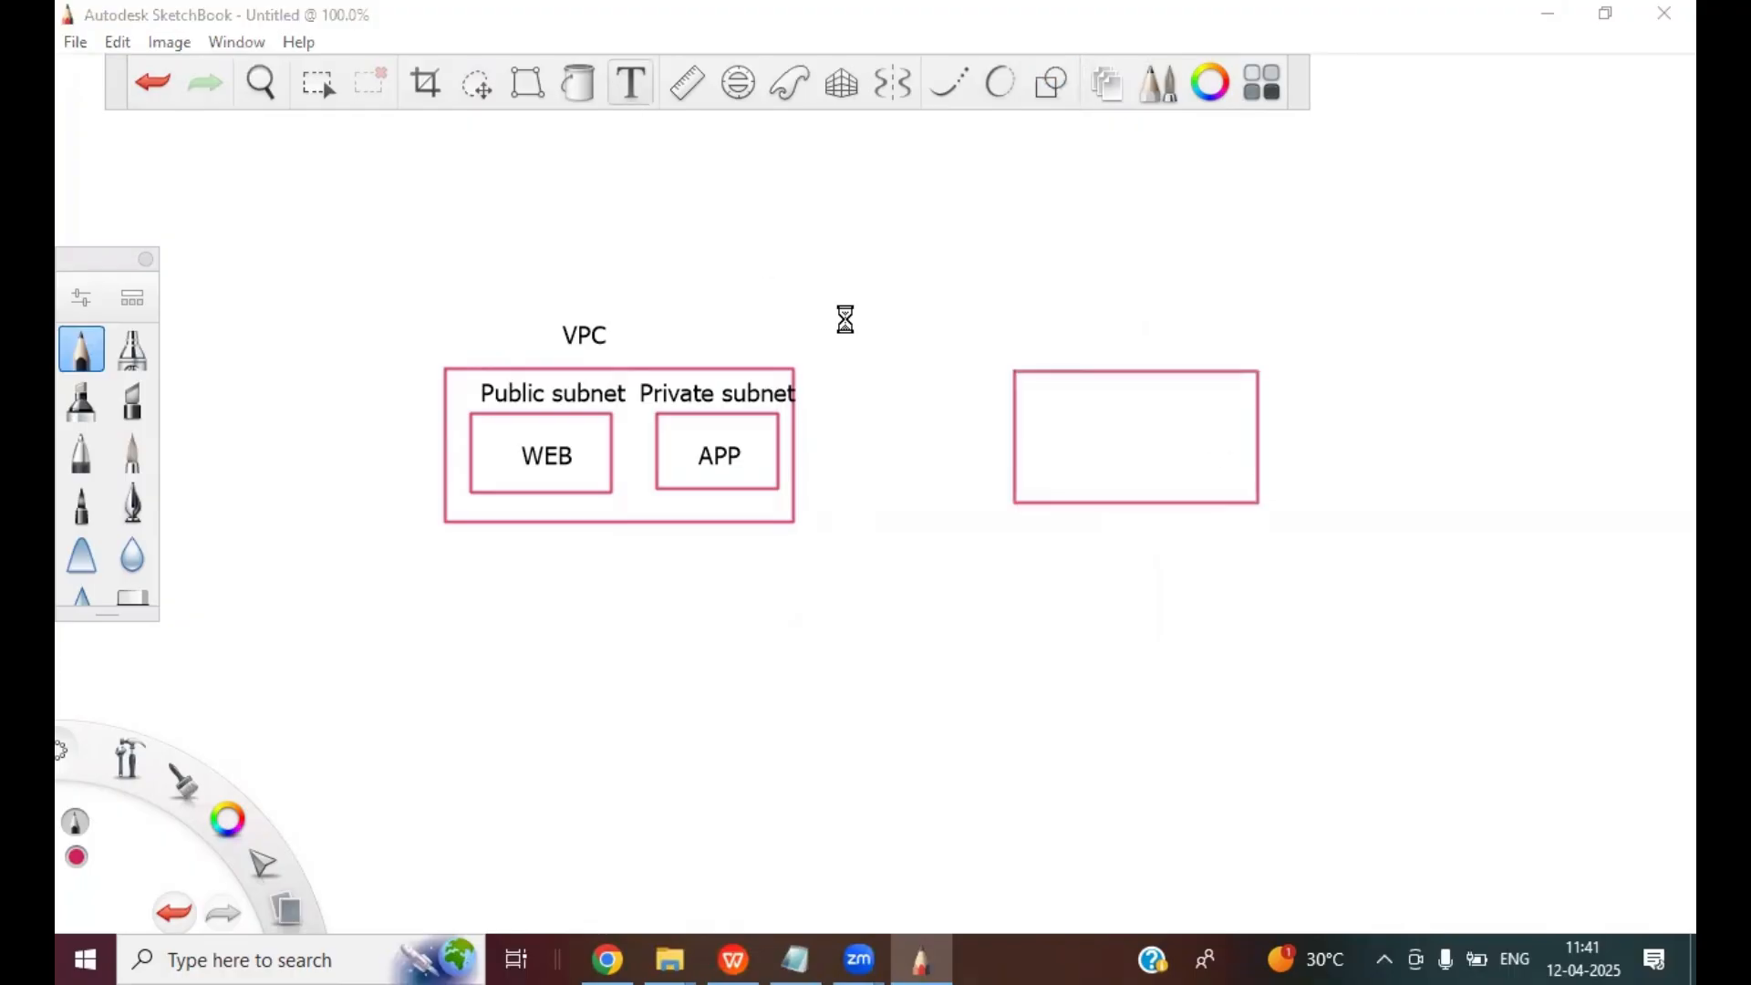
left_click(845, 319)
type("S")
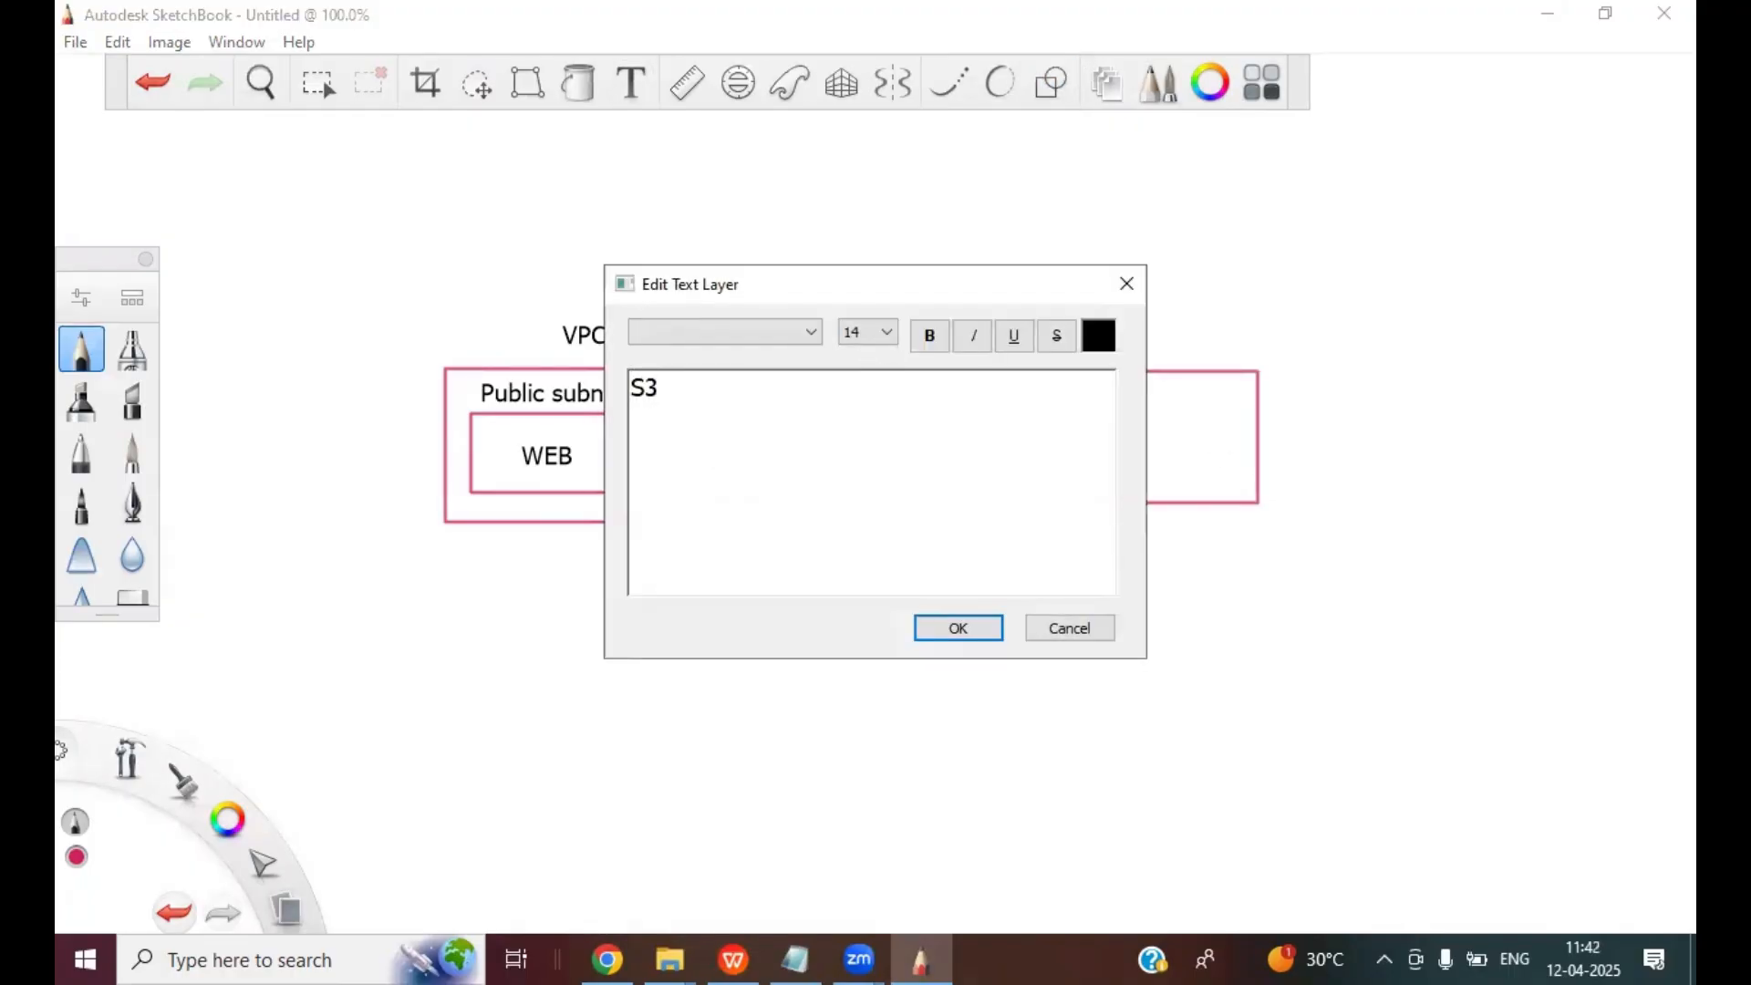
type("3")
left_click(960, 629)
left_click_drag(926, 477, 1157, 510)
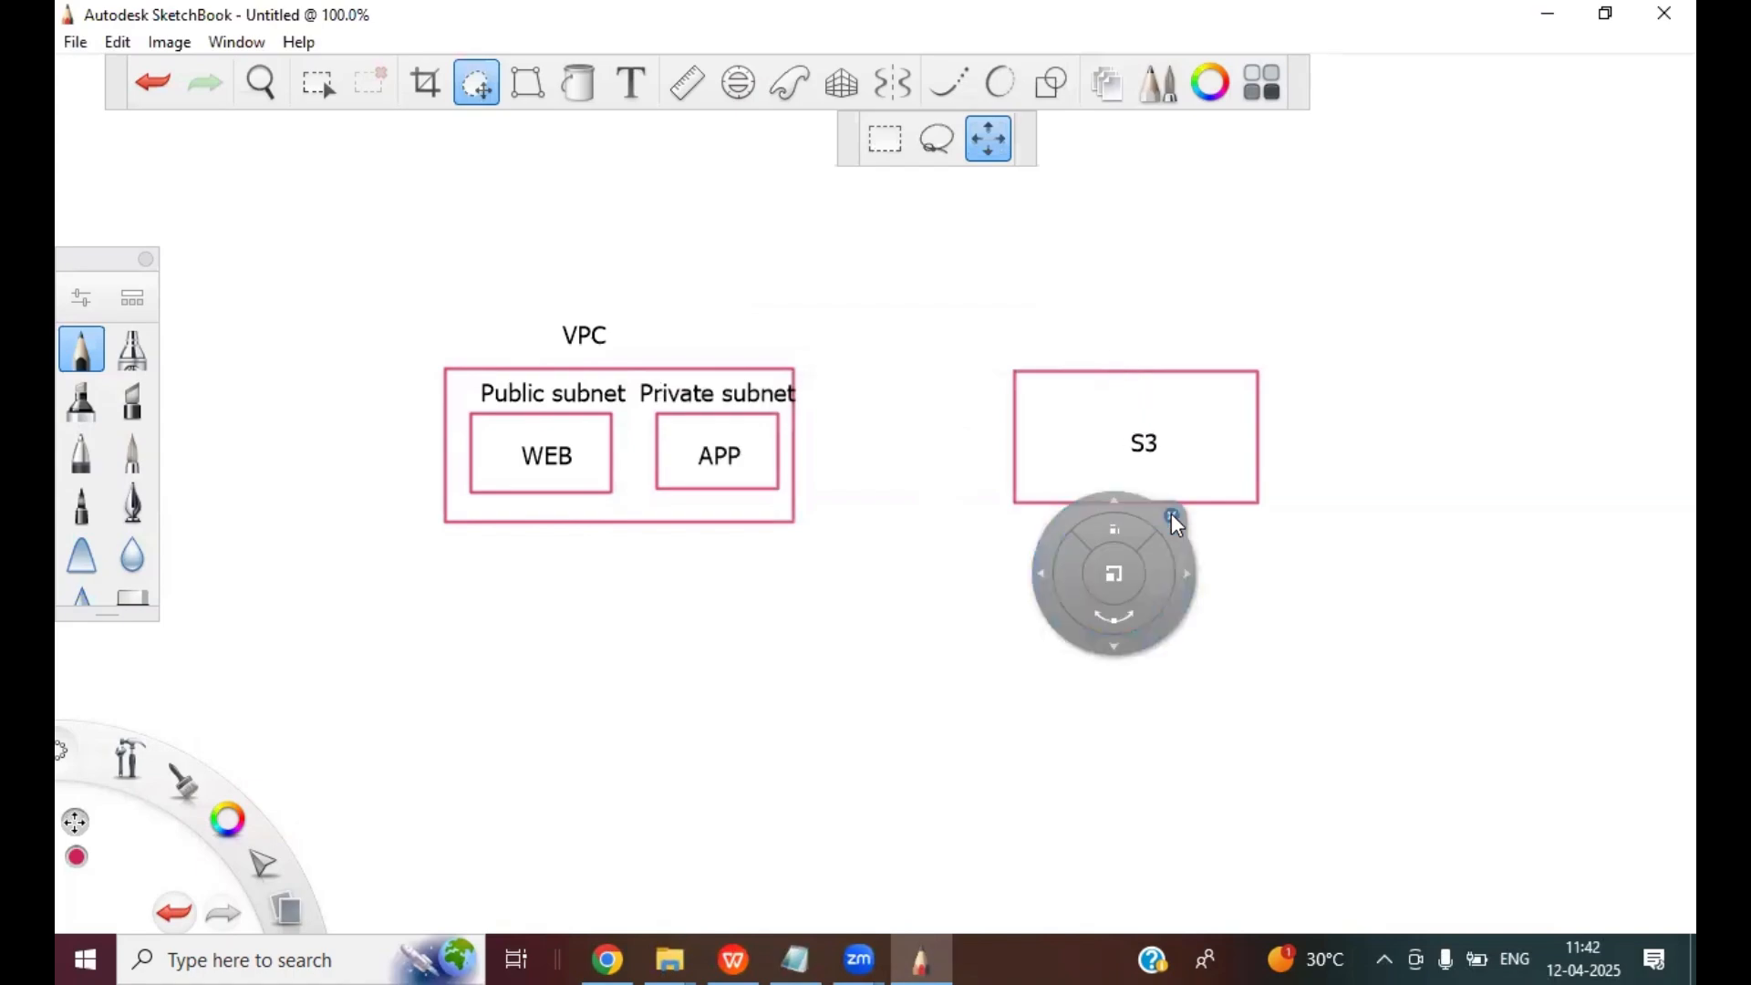
left_click(1173, 519)
- Add a new layer and draw an arrow from the APP box to the S3 rectangle
left_click(1110, 84)
left_click(1354, 322)
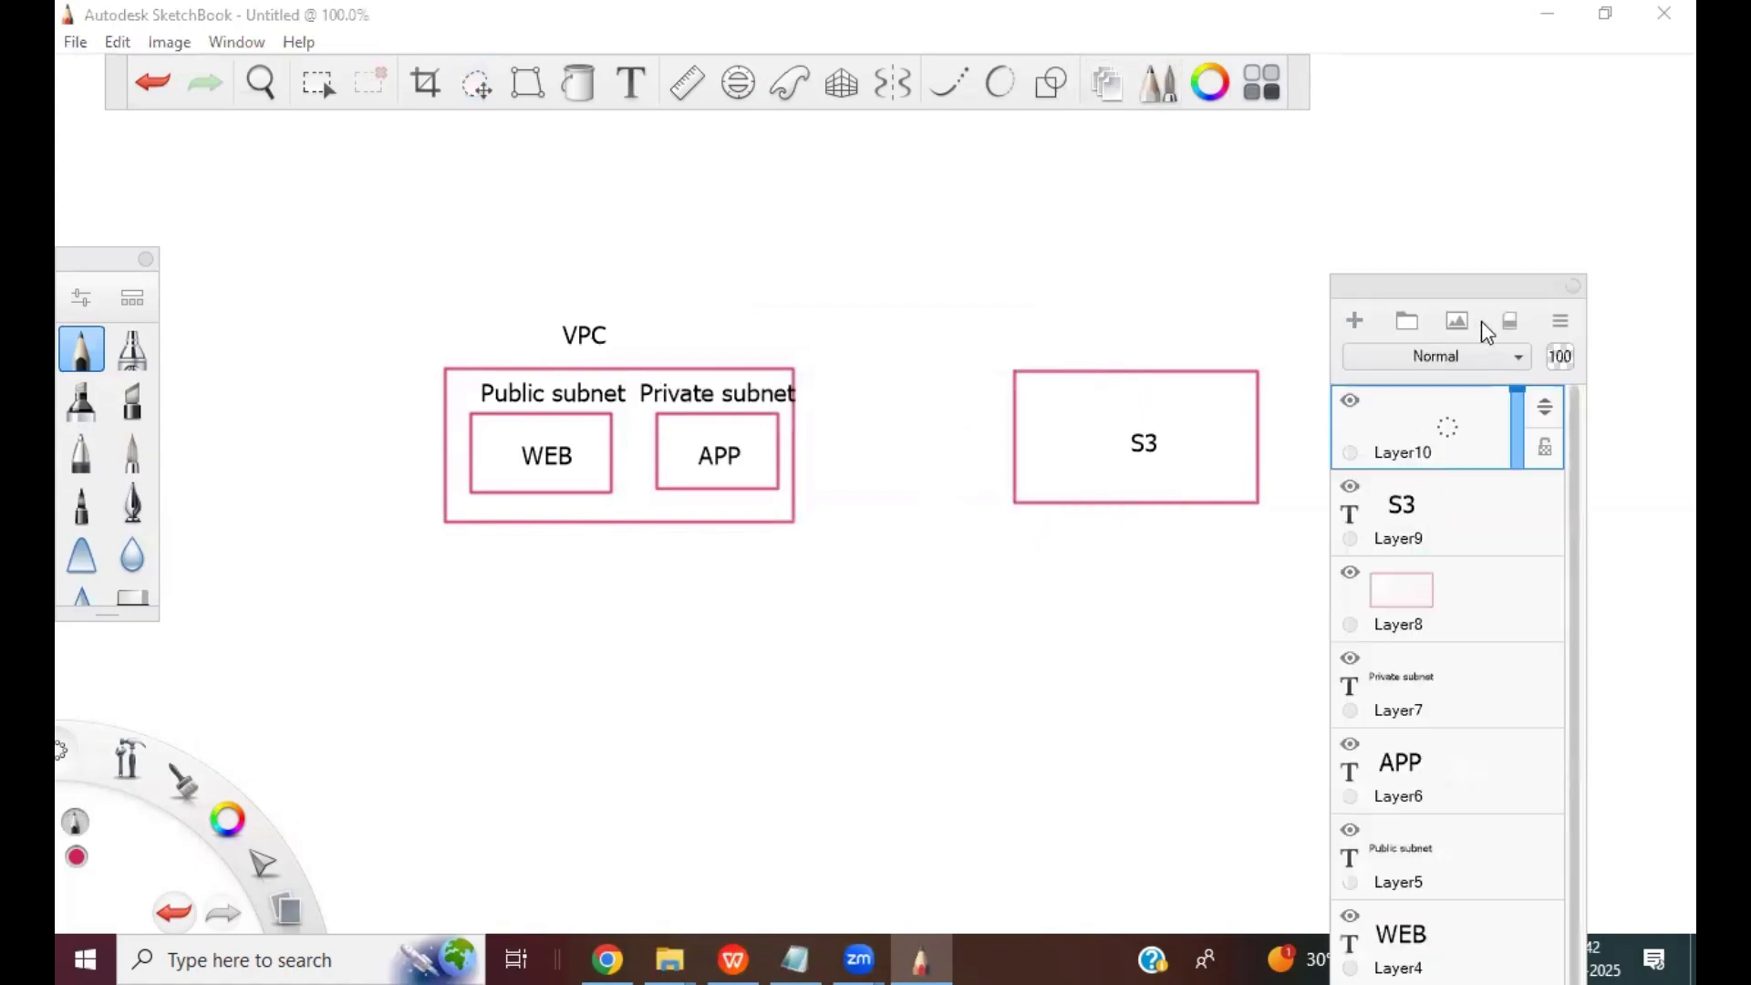
left_click(1572, 288)
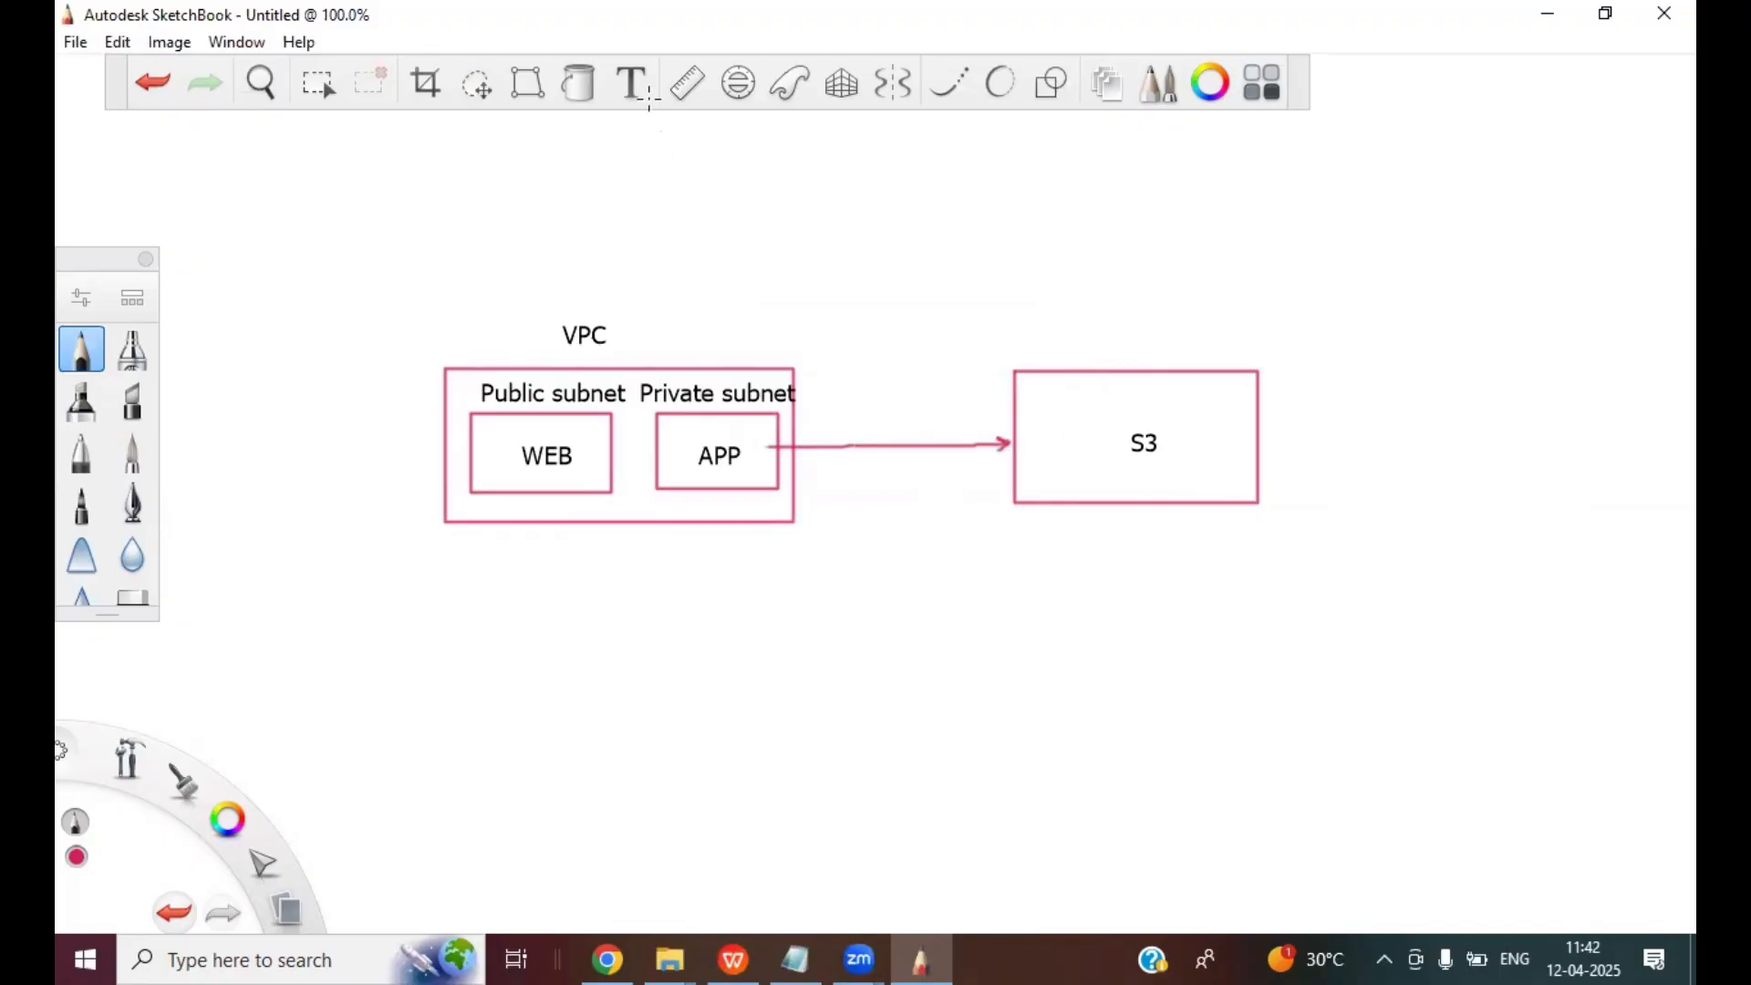
- Add the text label "Private link" and place it above the arrow between APP and S3
left_click(638, 89)
left_click(743, 258)
type("Priva")
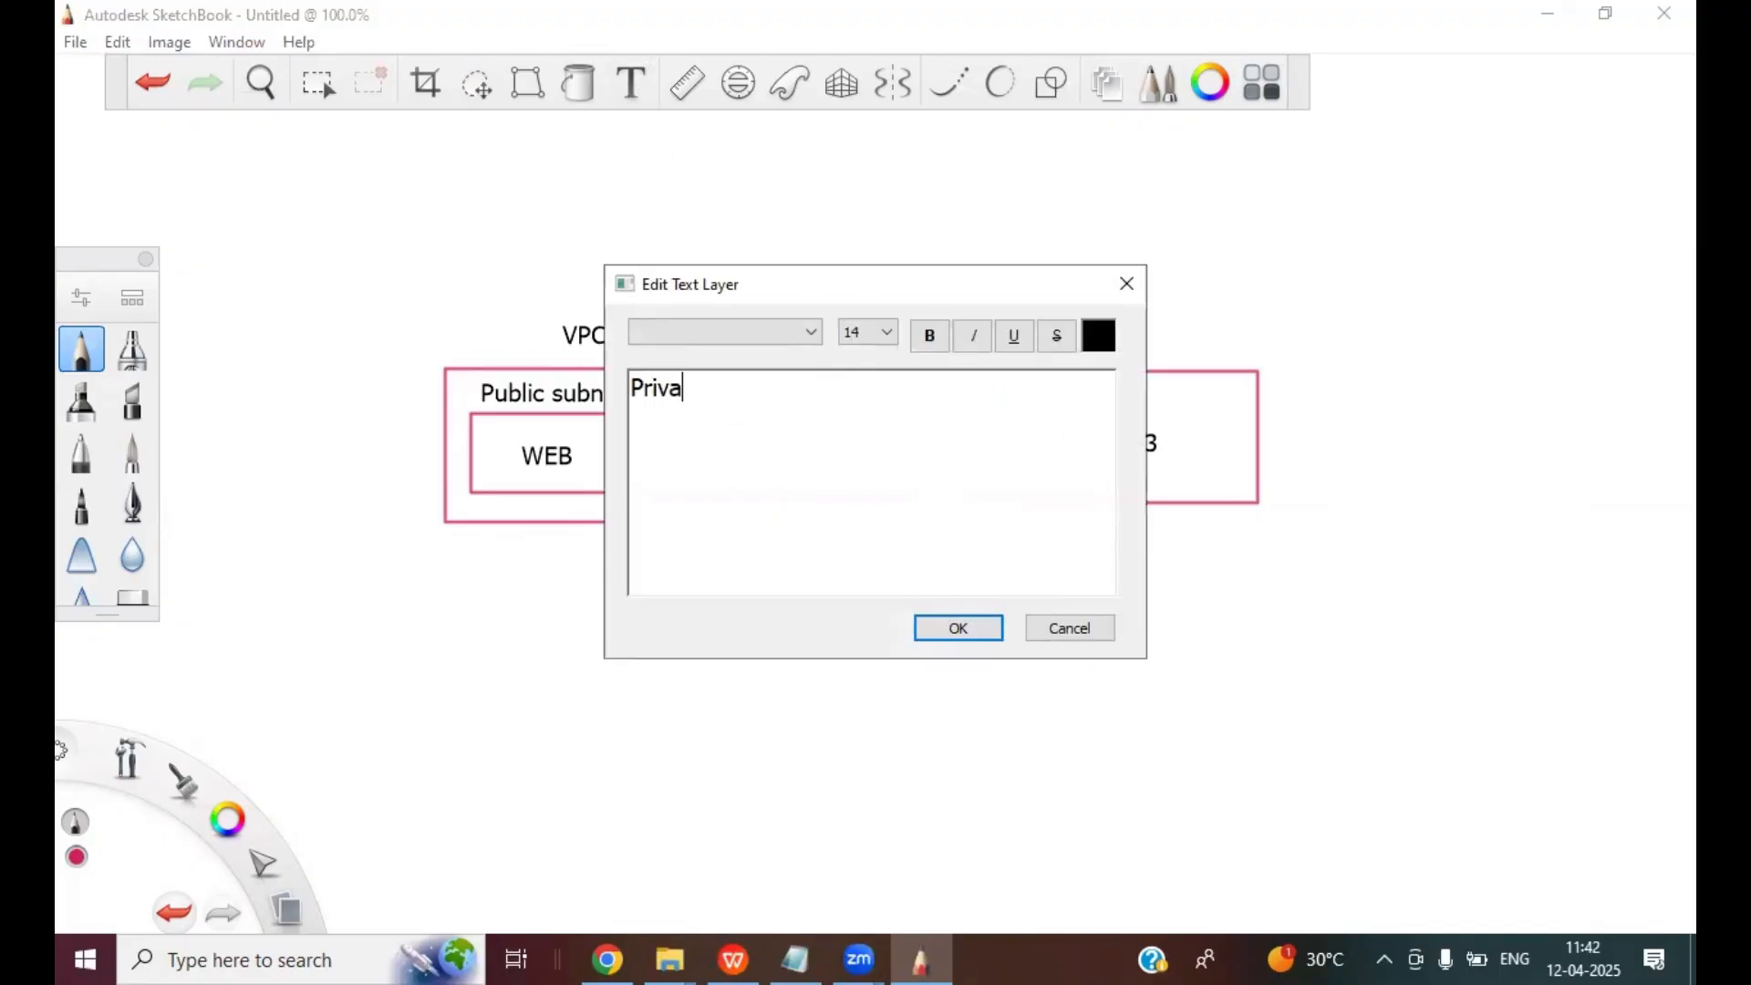
type("te subnet")
key("BackSpace")
key("BackSpace")
key("BackSpace")
key("BackSpace")
left_click(940, 641)
left_click_drag(874, 450, 882, 449)
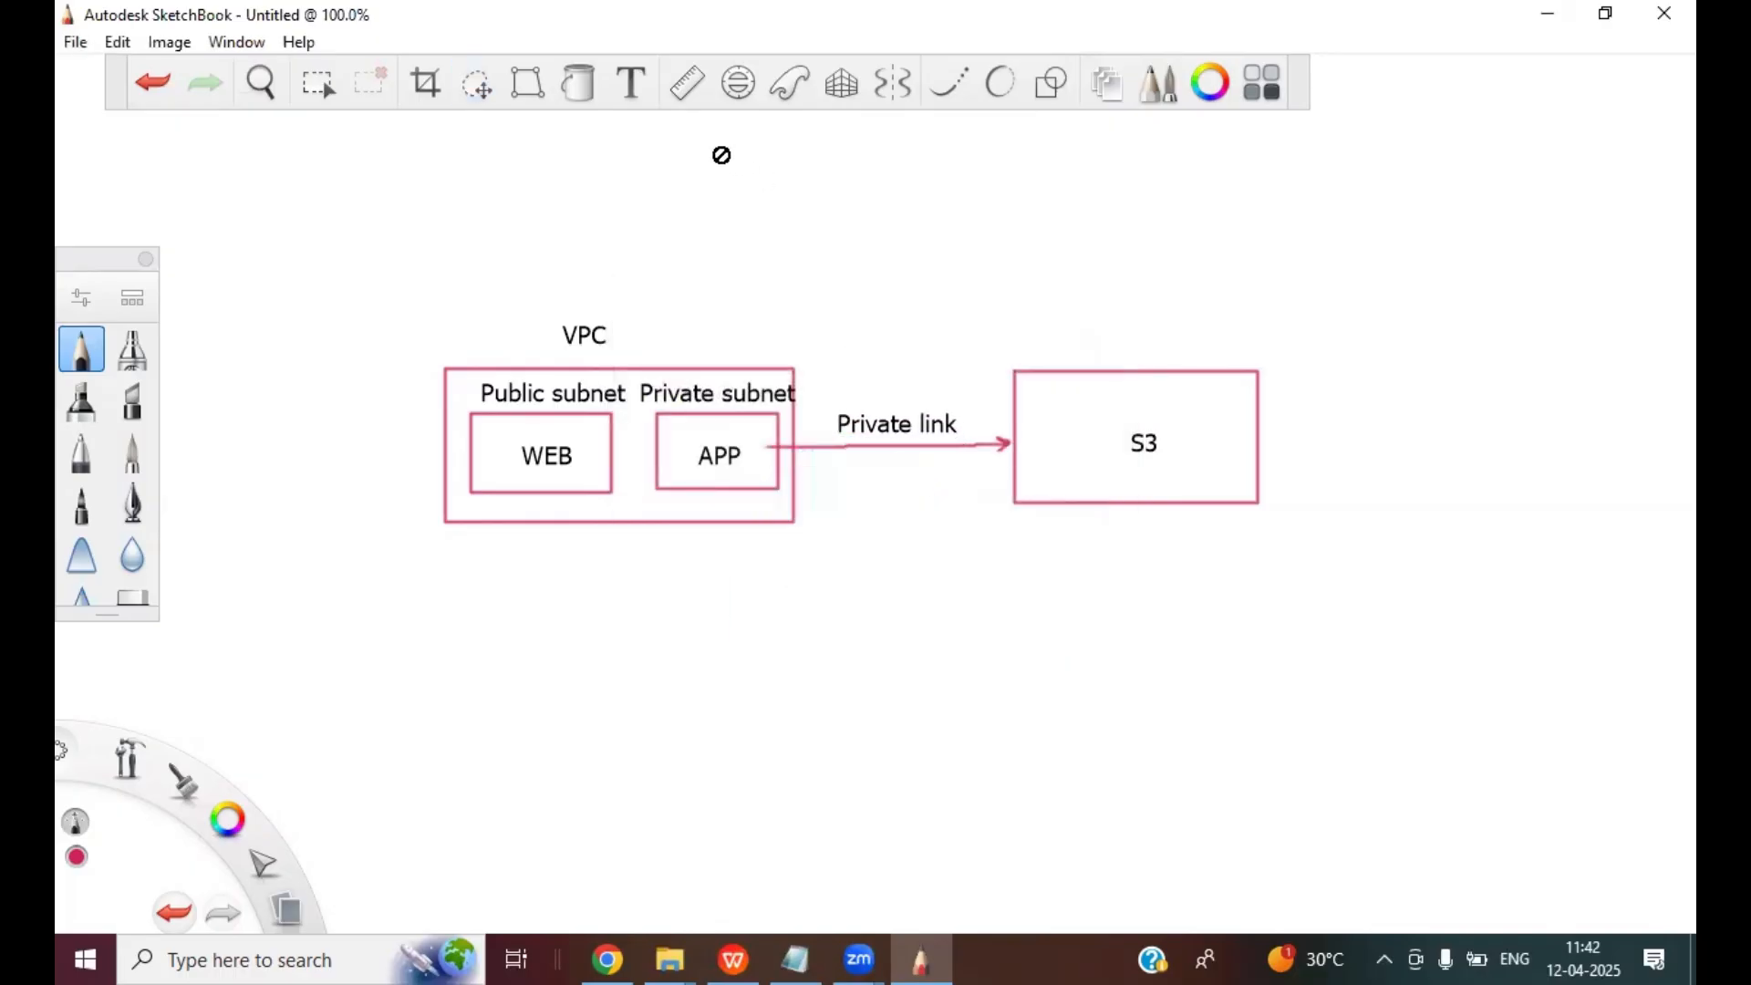
- Add the text label "Gateway endpoint" and place it below the arrow between APP and S3
left_click(631, 83)
type("G")
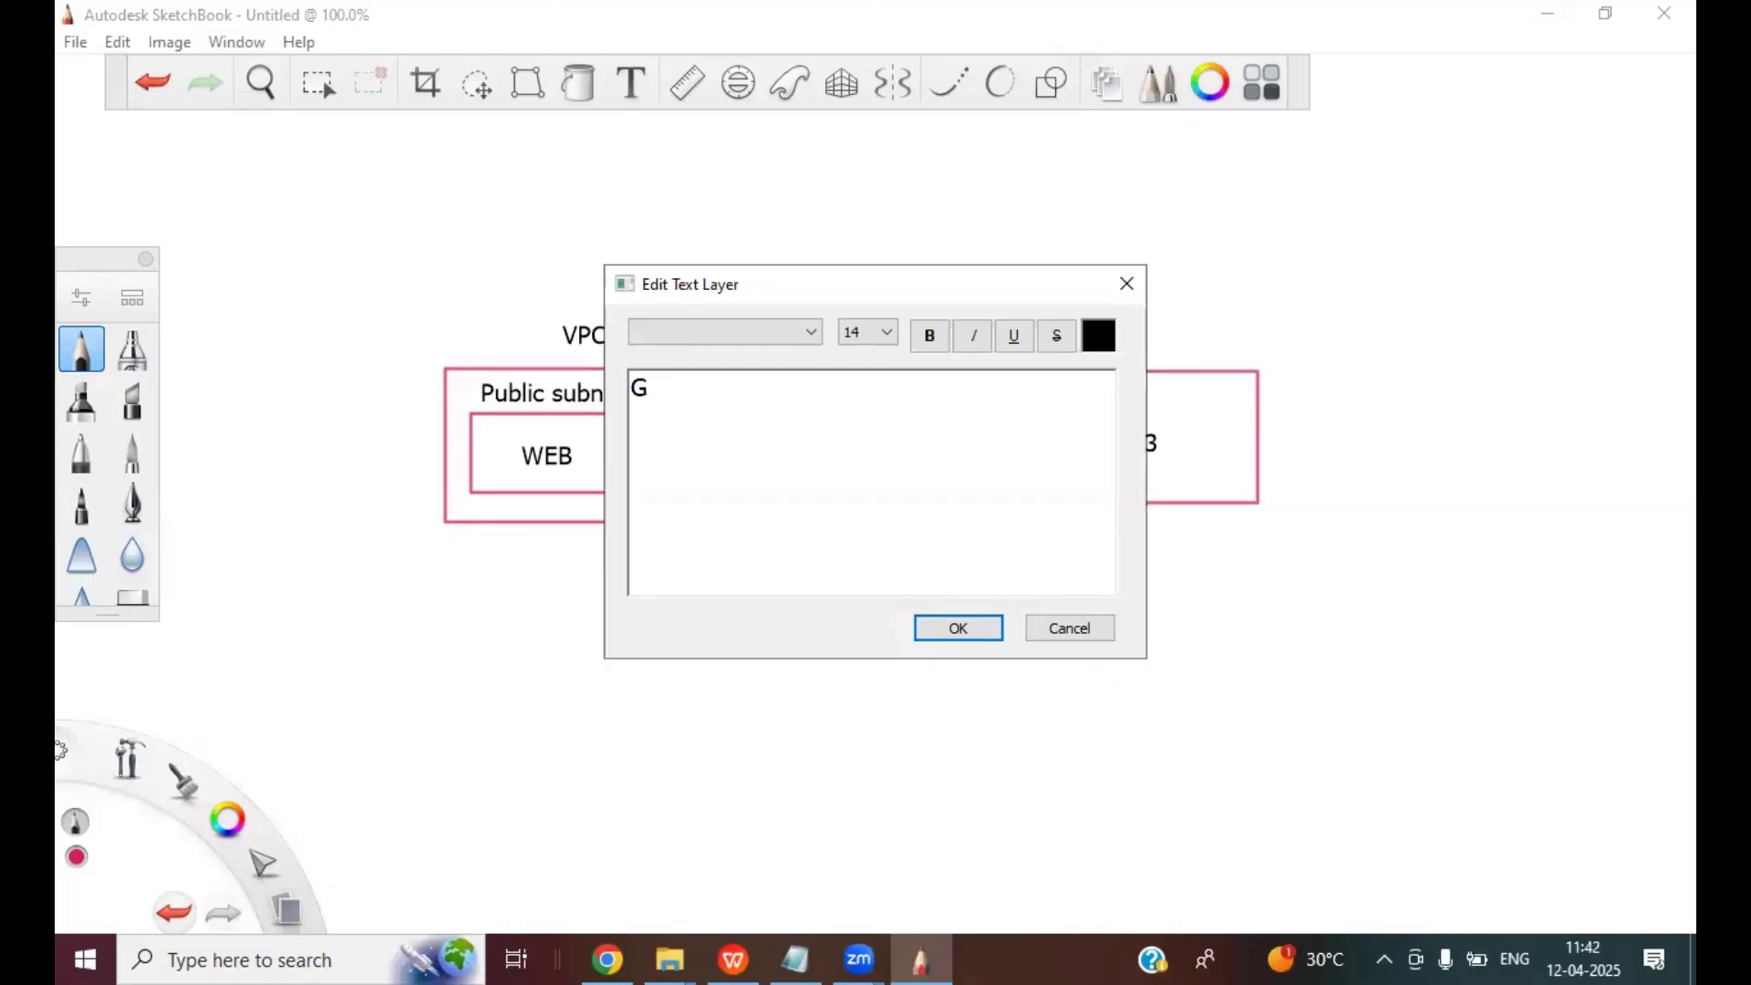
type("ateway endp")
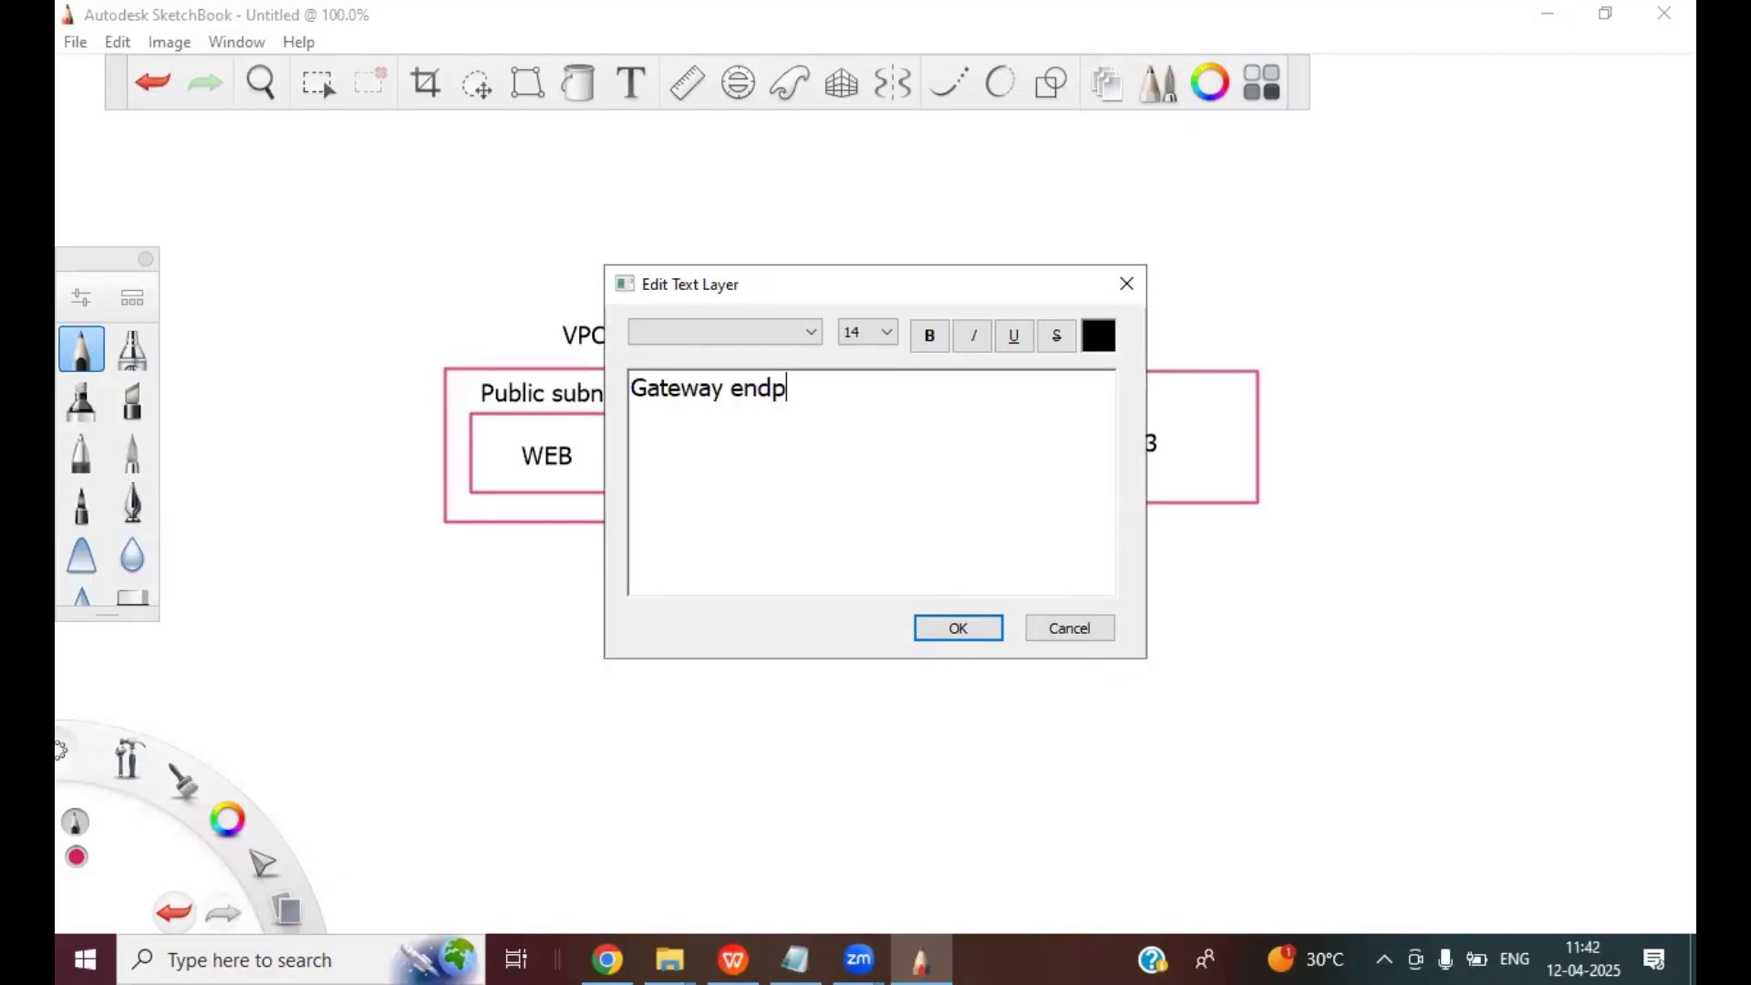
type("oint")
left_click(946, 630)
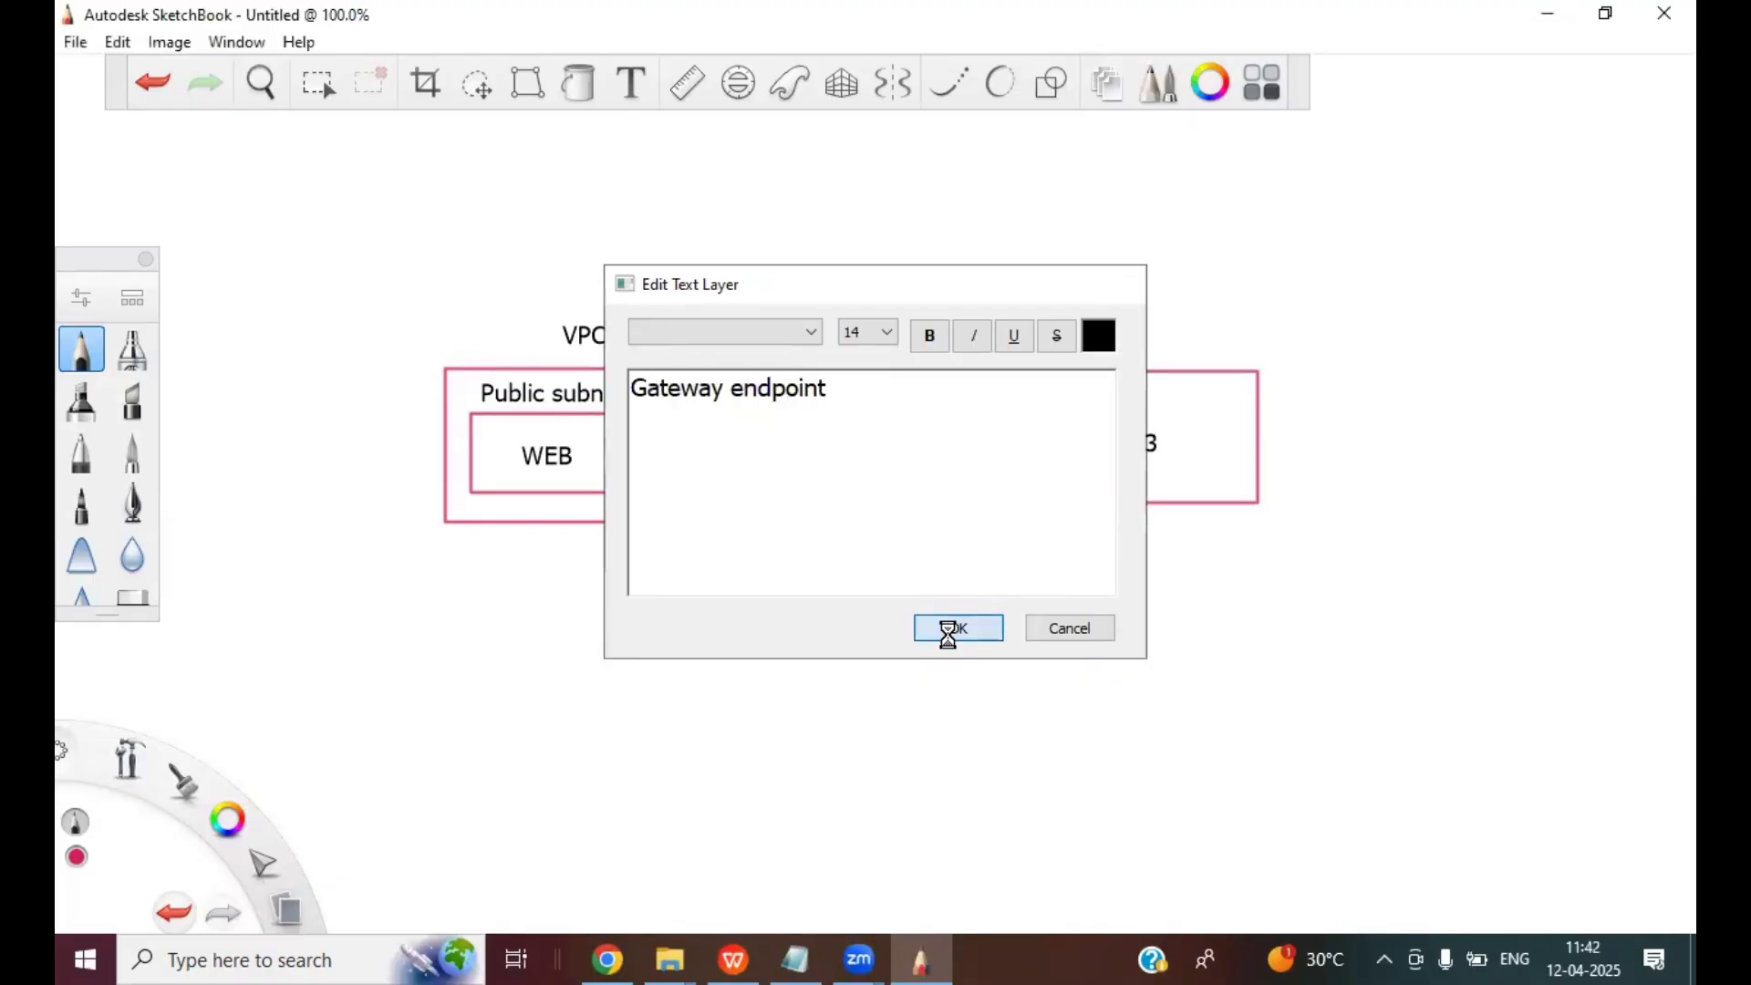
left_click_drag(873, 531, 902, 510)
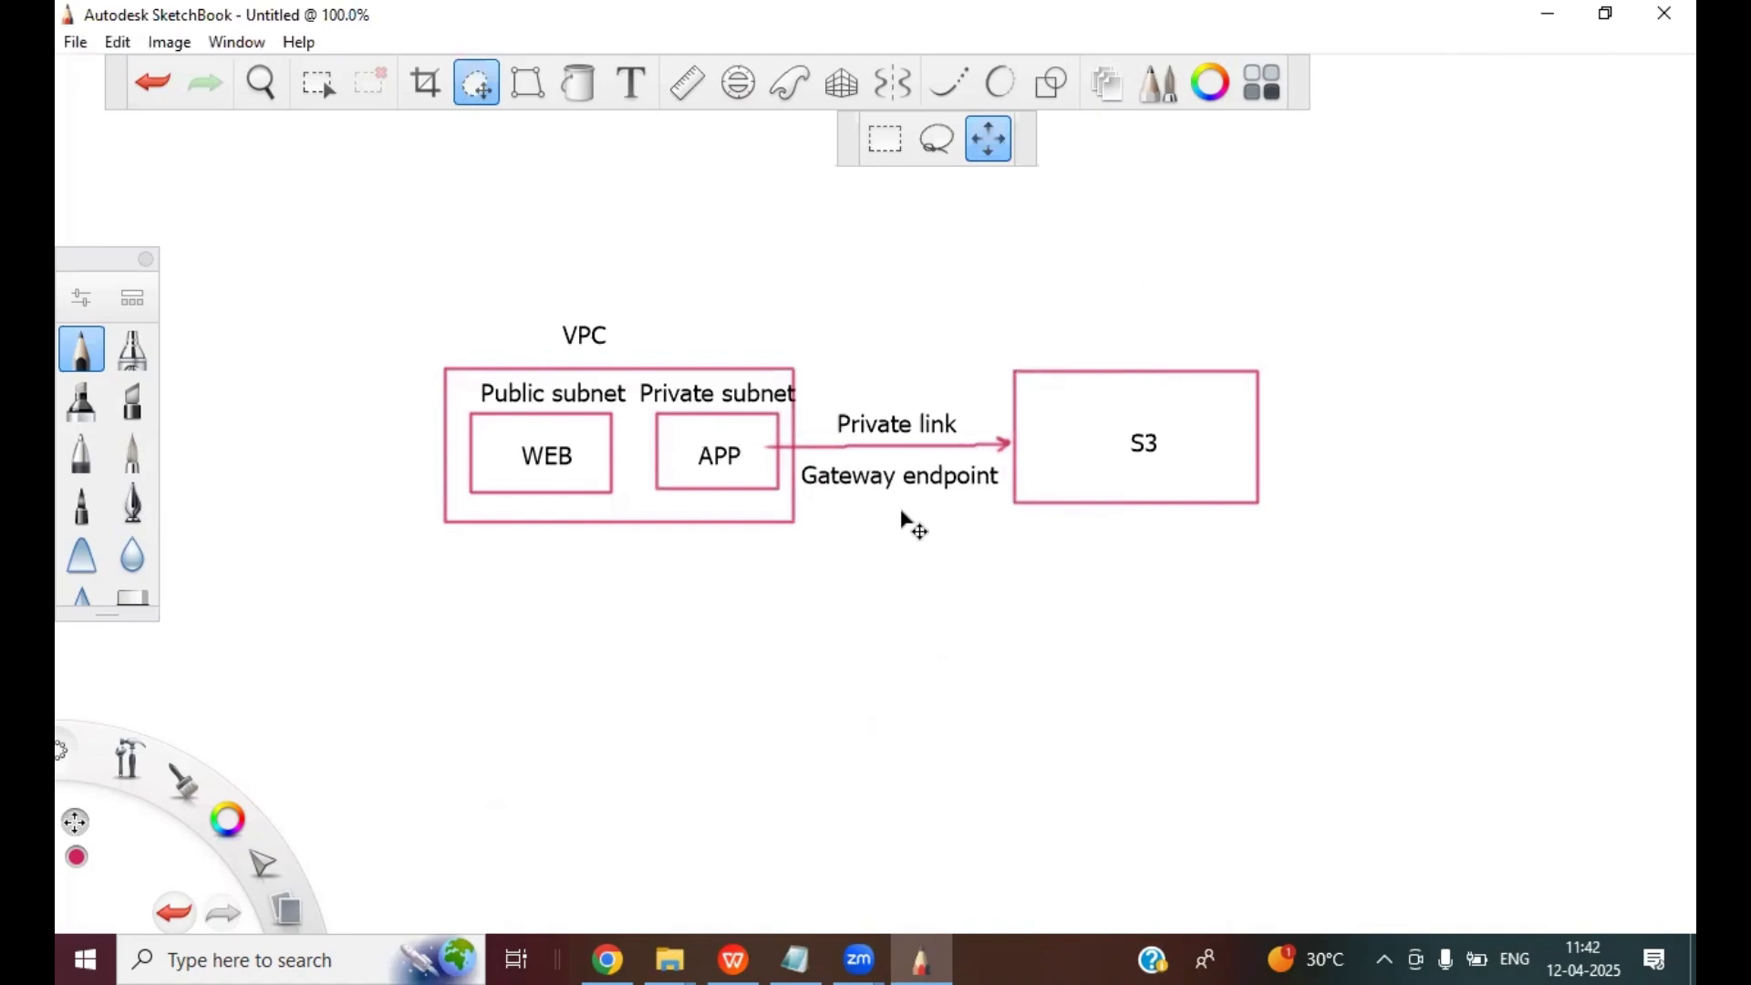
left_click(938, 534)
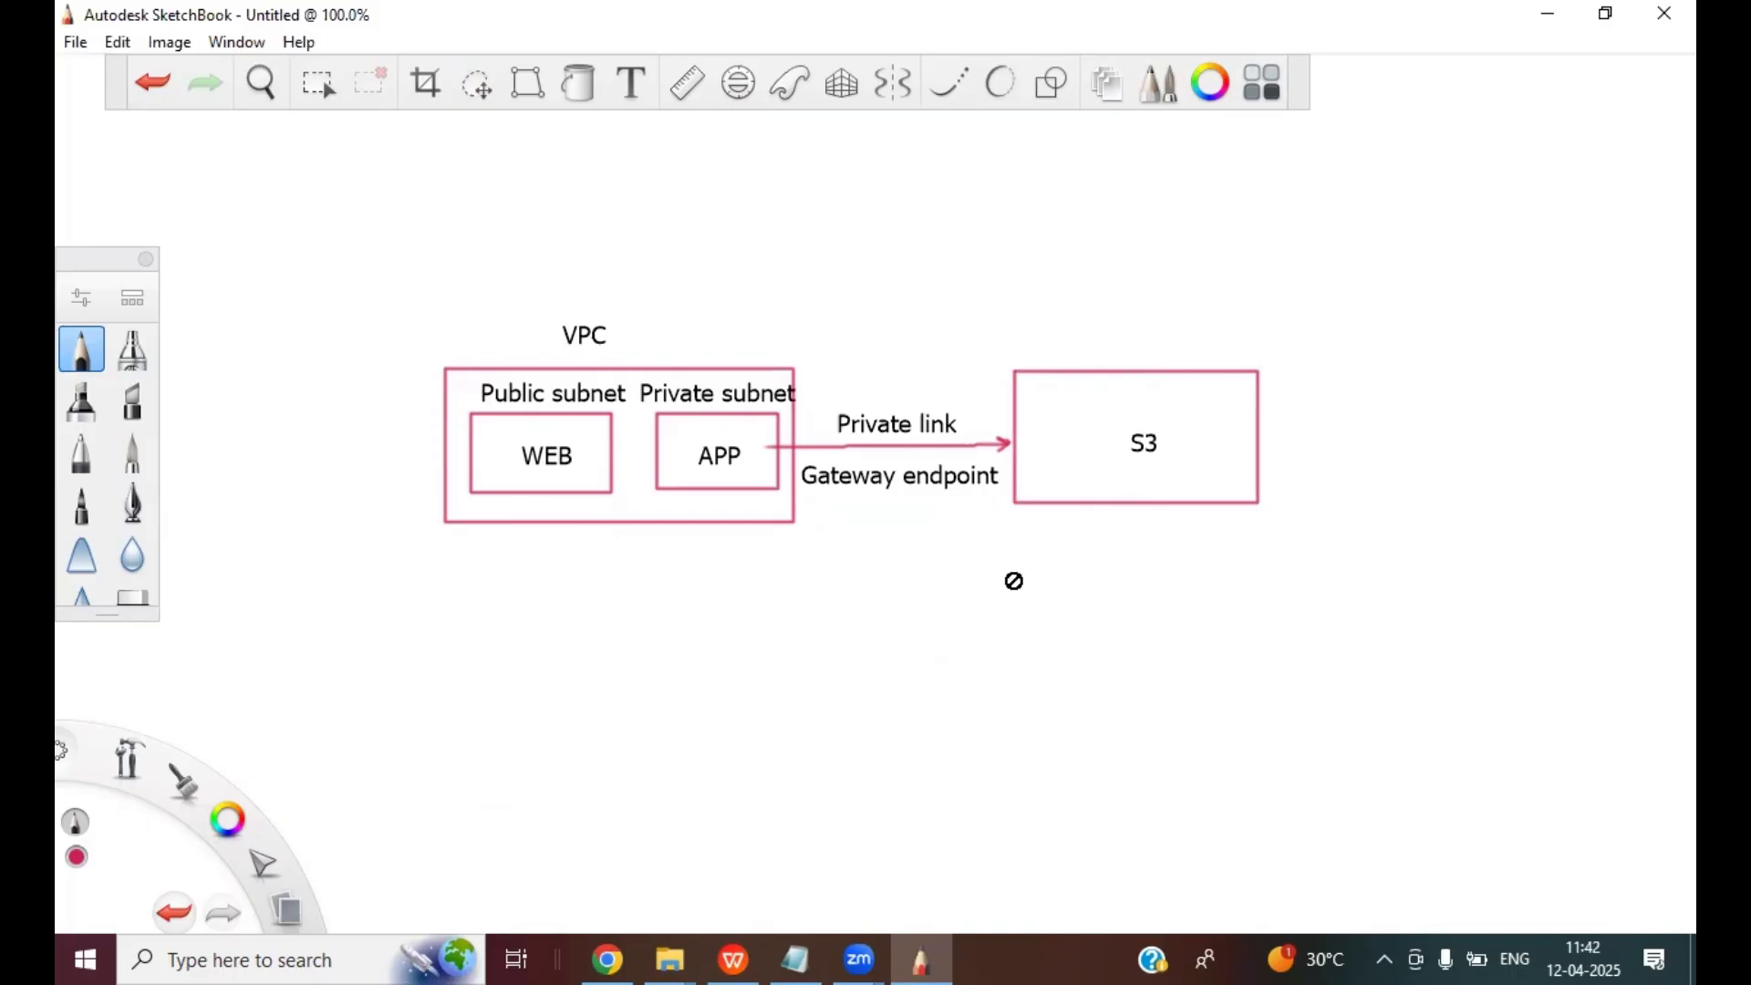
- Switch to the AWS console in Chrome and open the list of running EC2 instances
left_click(607, 959)
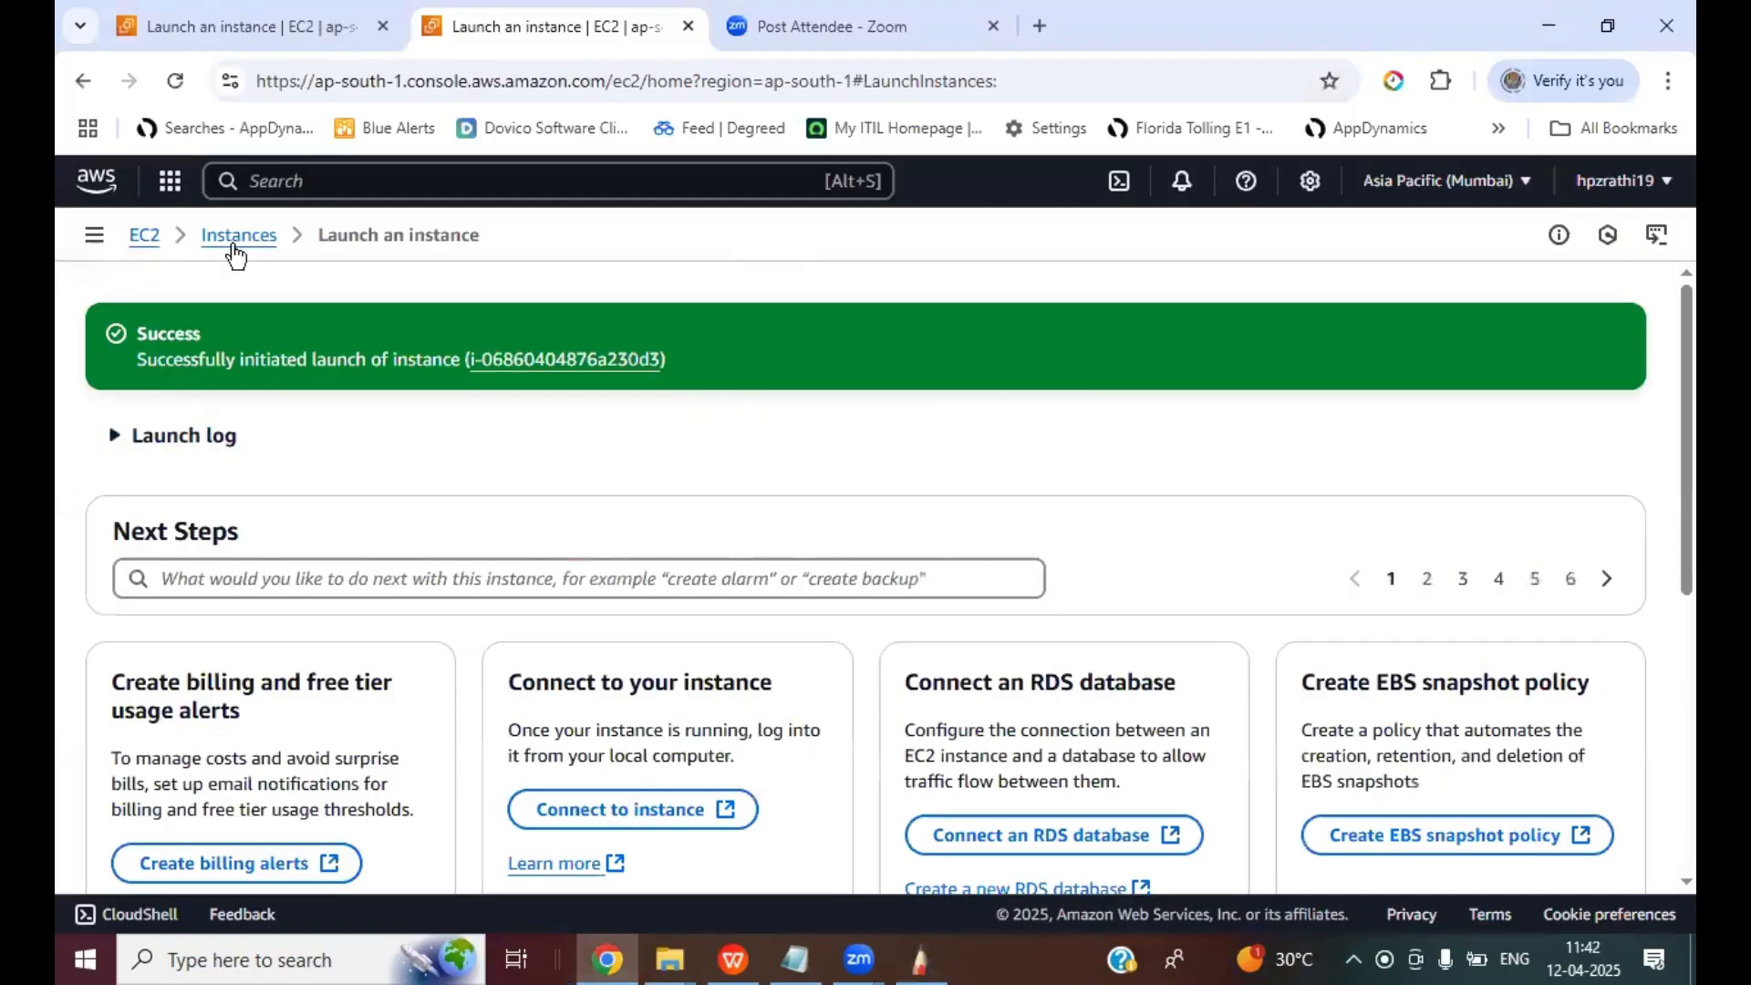
left_click(147, 239)
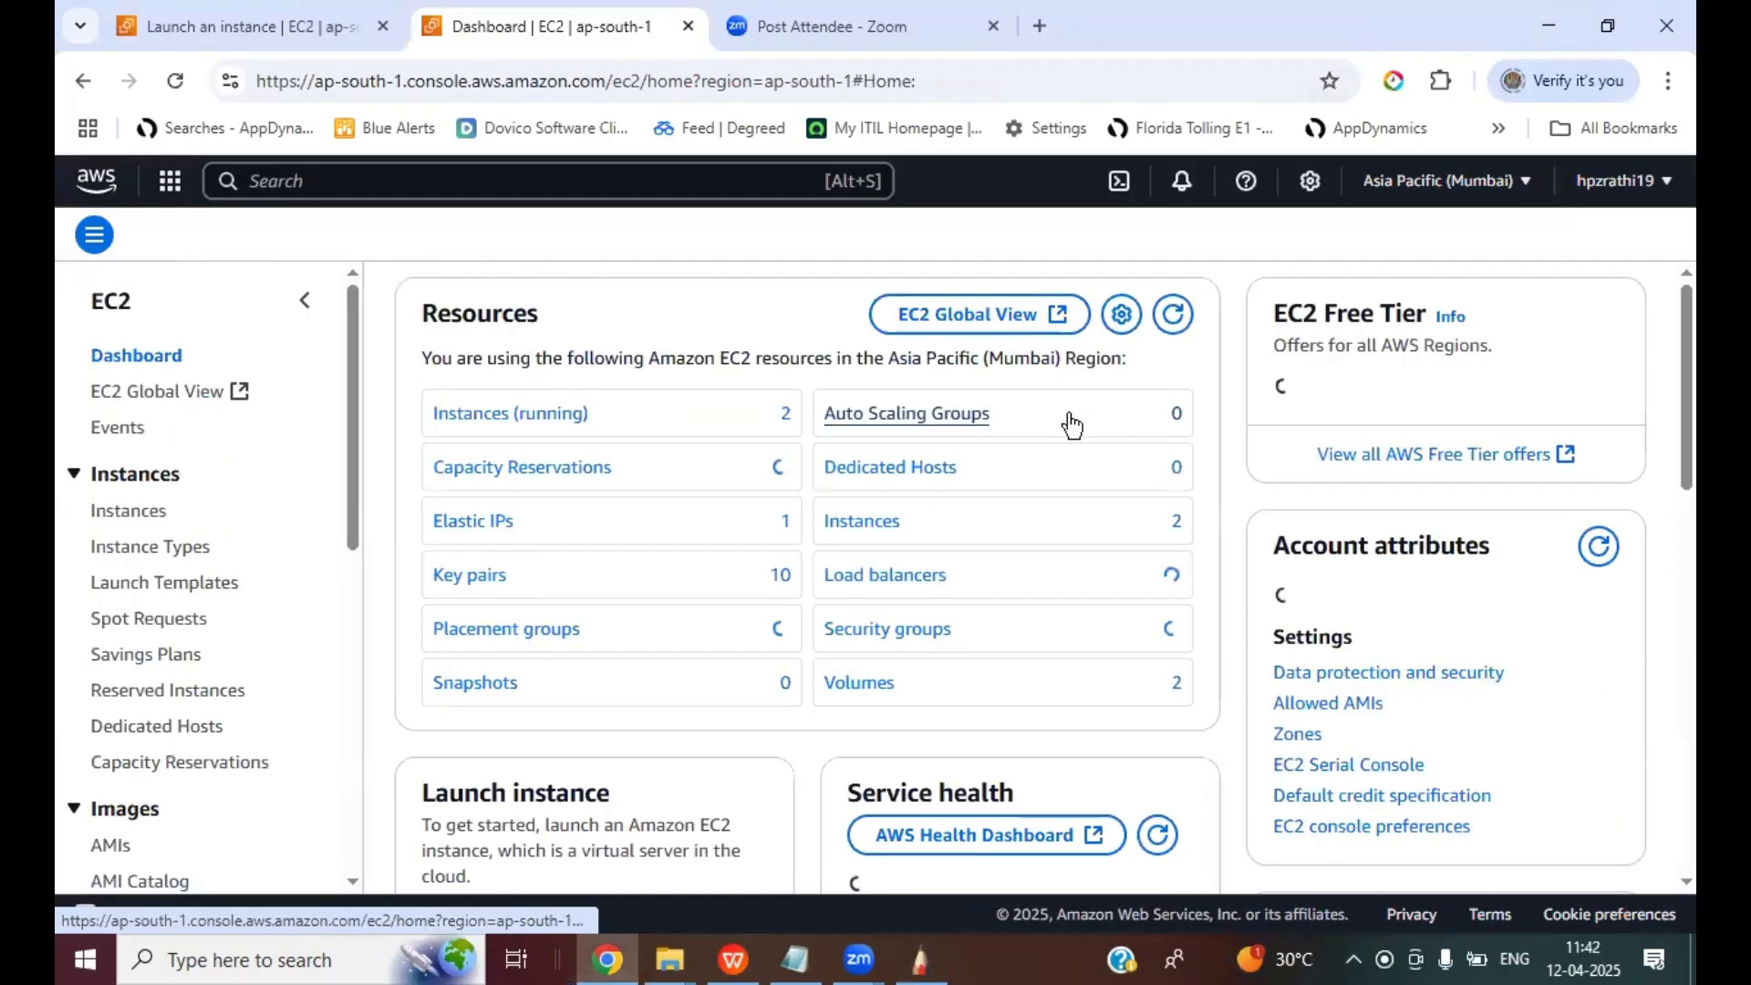
left_click(527, 425)
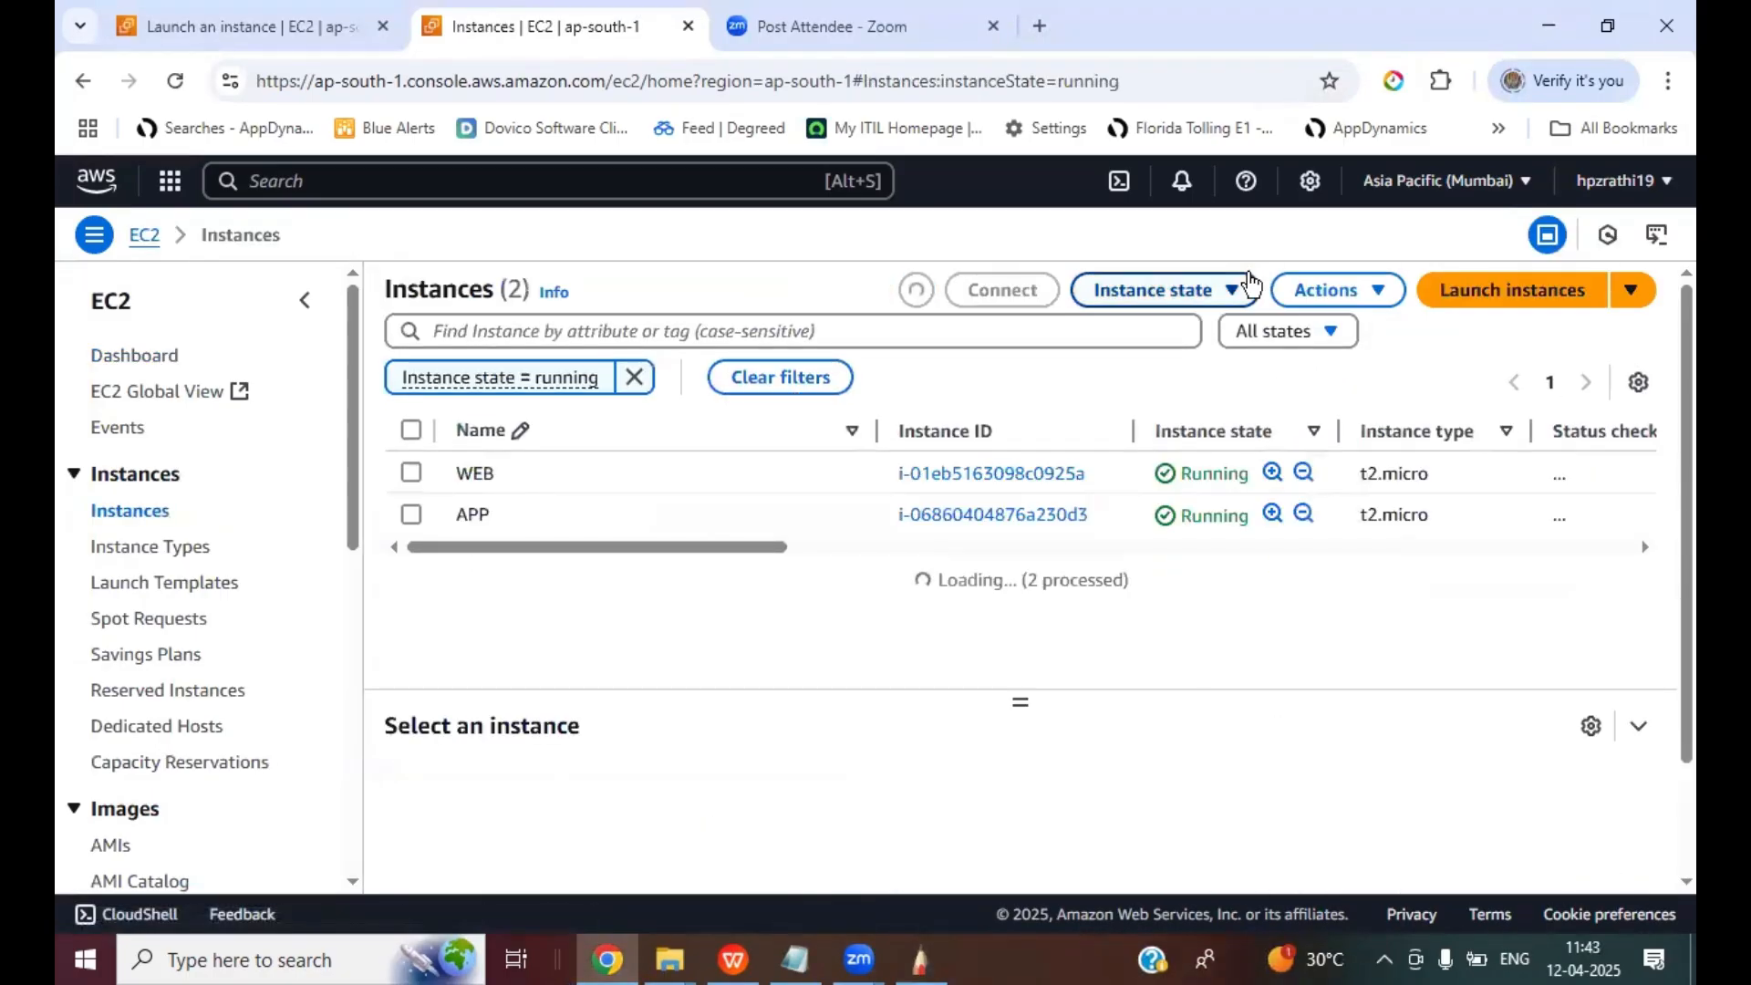
- Select the WEB instance and copy its public IPv4 address from the instance details
left_click(414, 484)
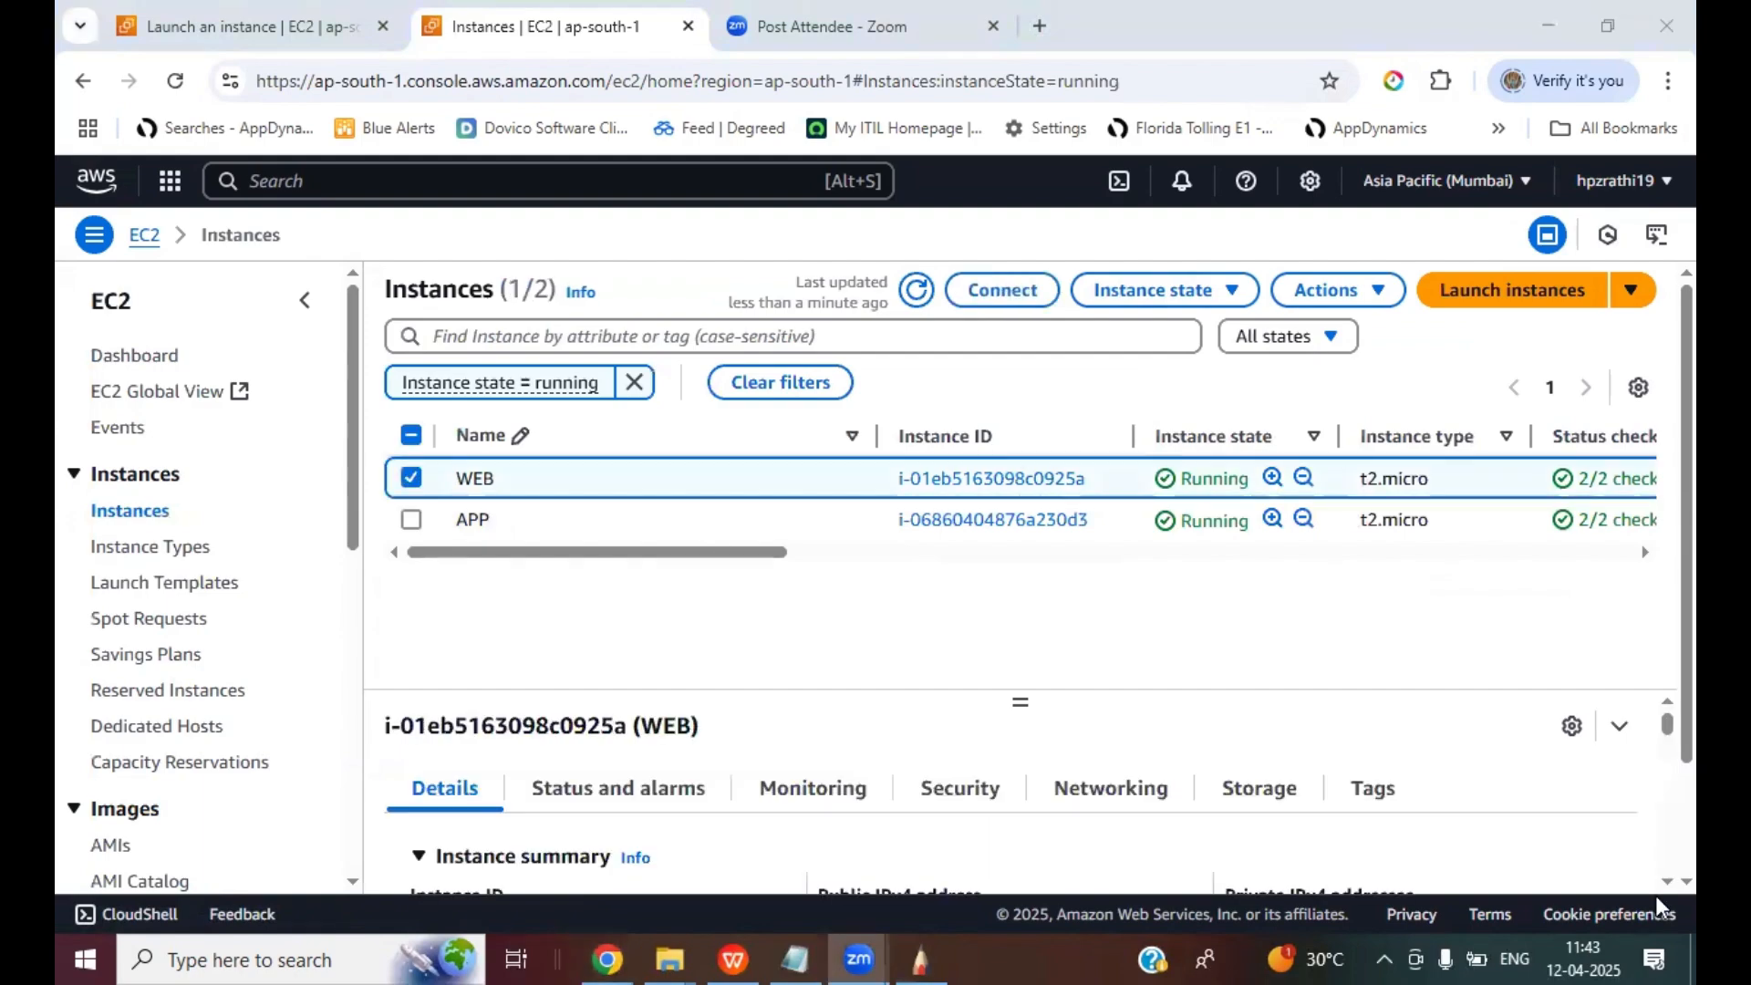
scroll(1073, 857, "down", 1)
left_click(832, 826)
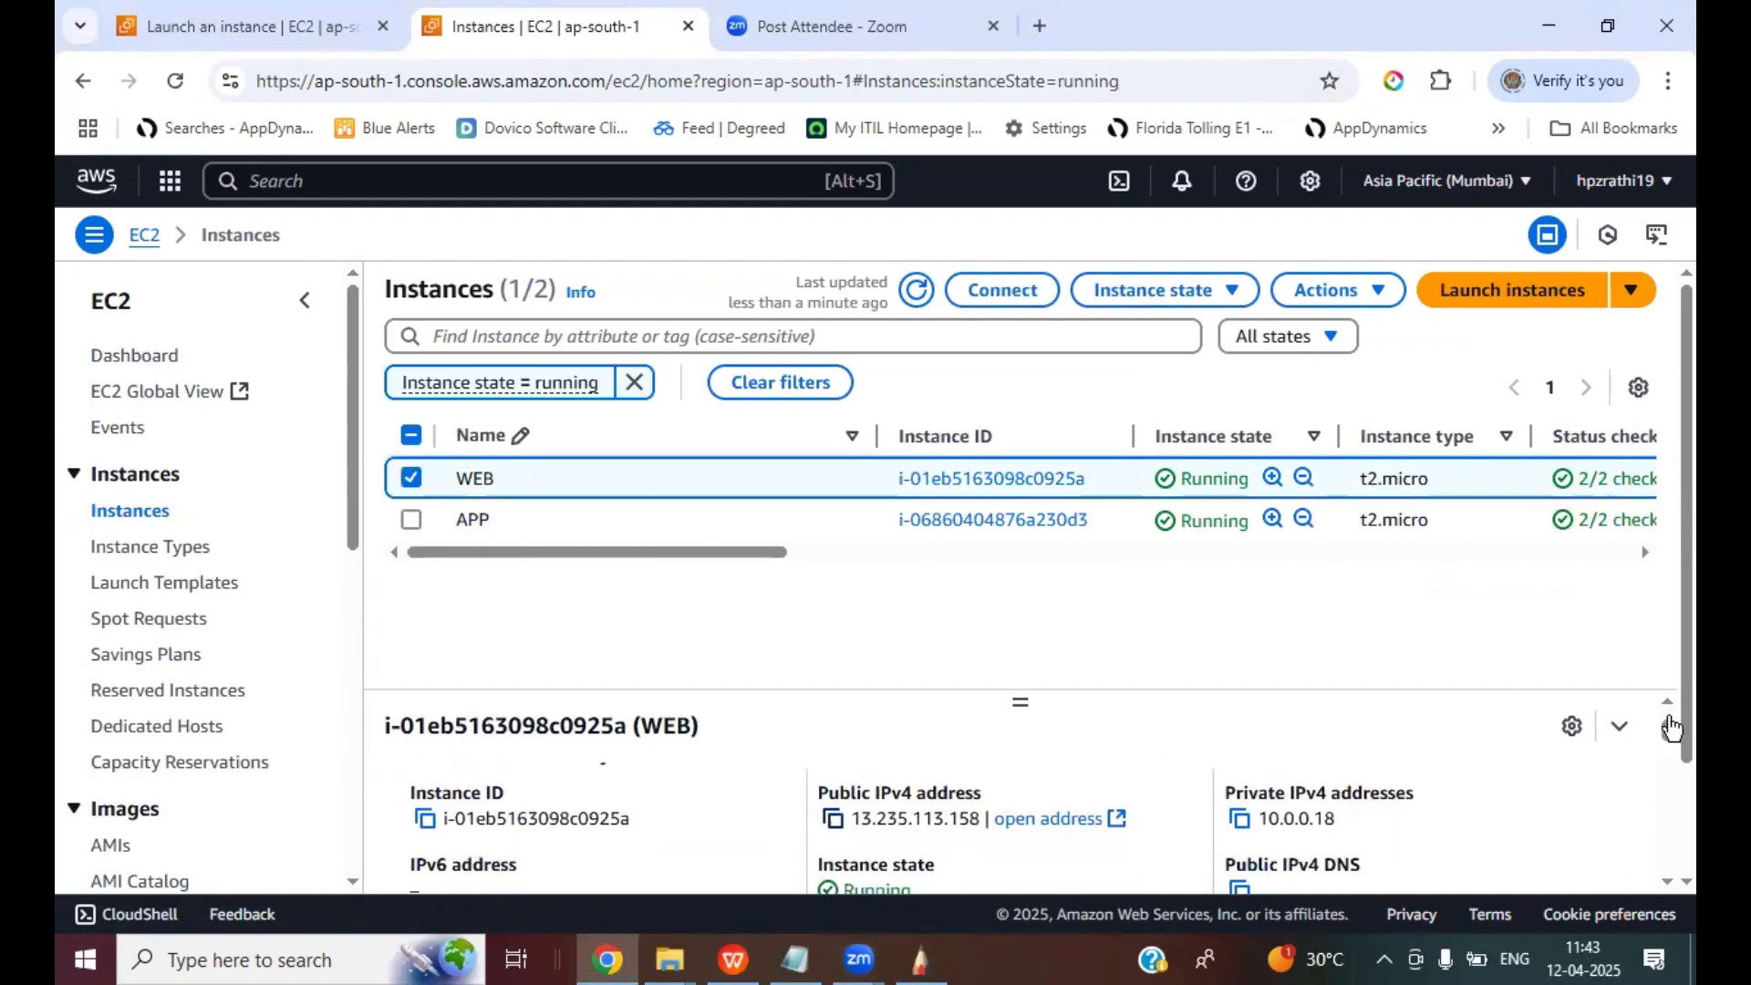
- Launch PuTTY and enter the WEB instance's public IP address 13.235.113.158 as the host name
left_click(260, 957)
type("putty")
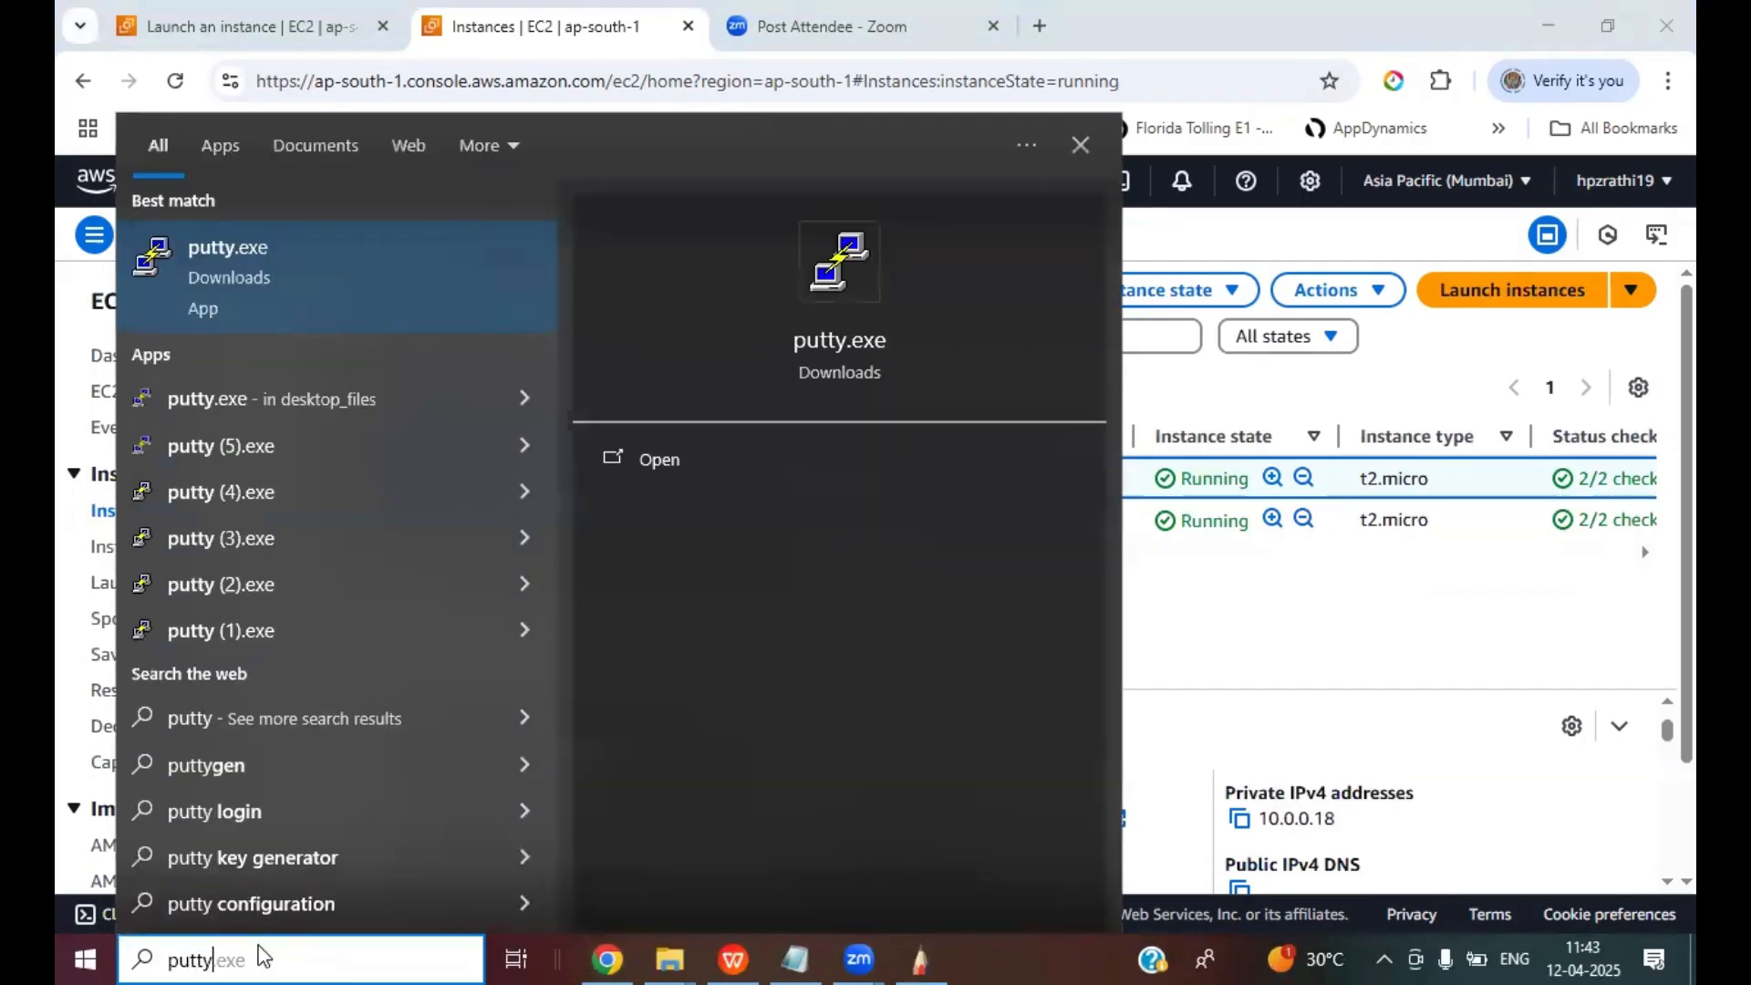
key("Return")
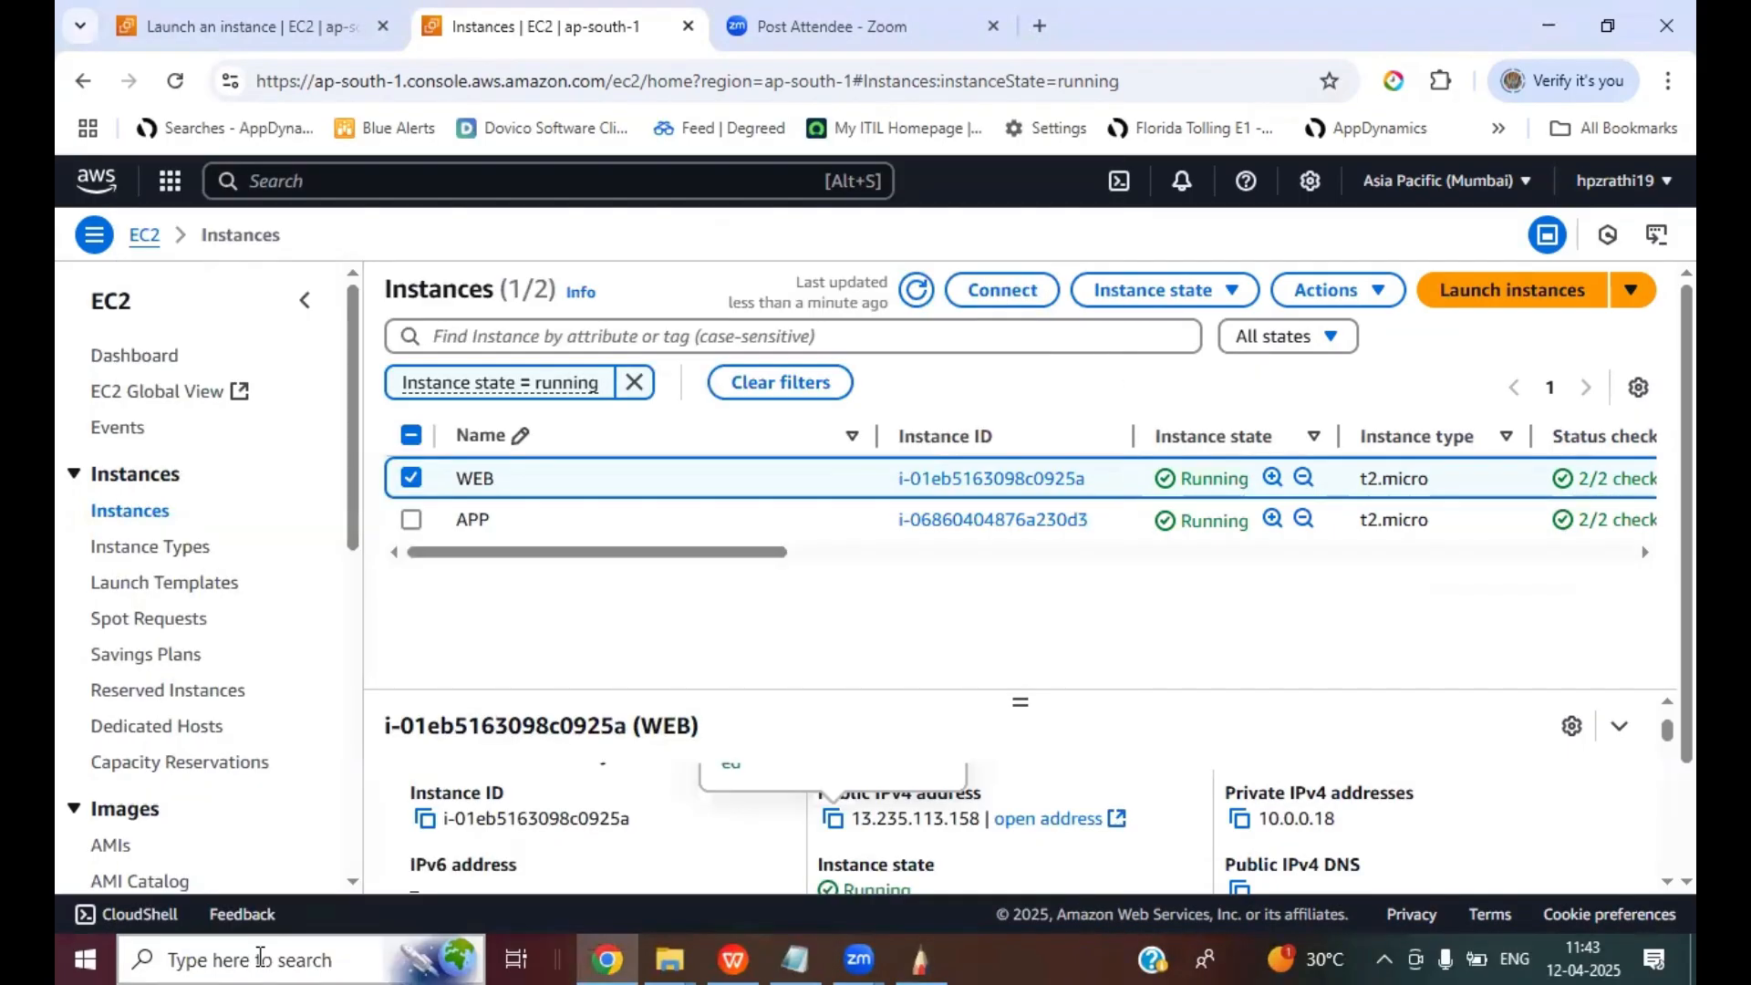
key("ctrl+v")
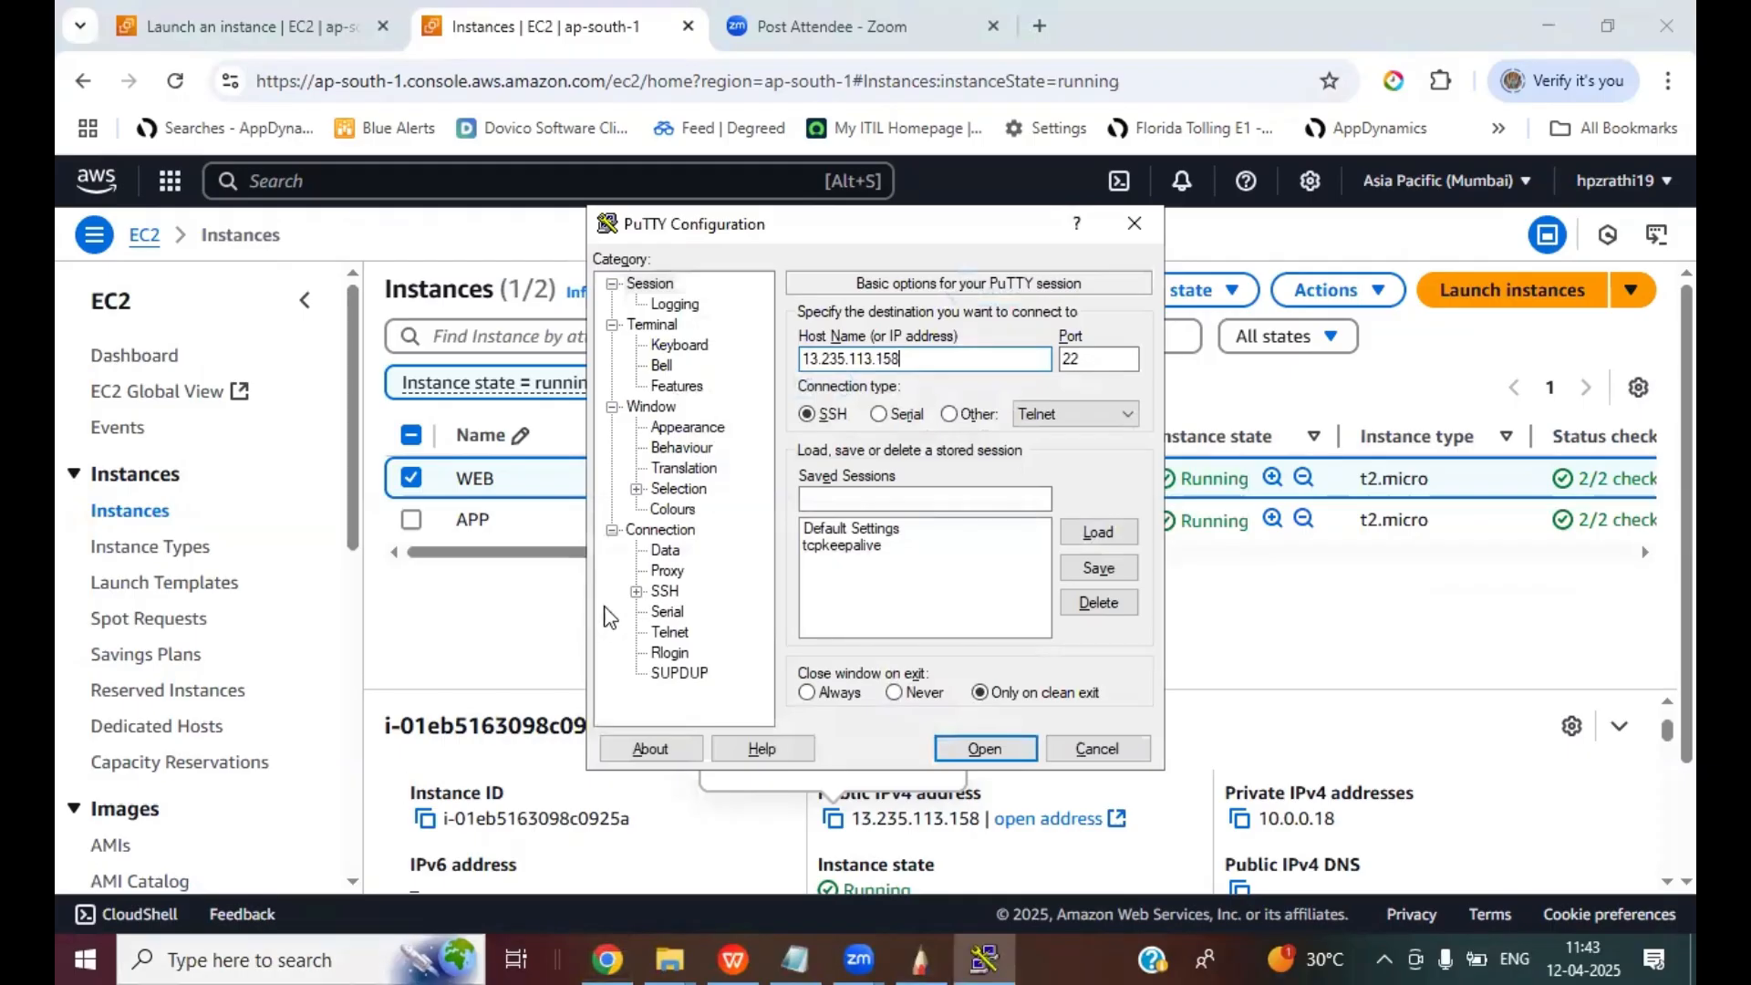
- Choose 17012025.ppk from Downloads as the private key file for SSH authentication
left_click(637, 591)
left_click(660, 612)
left_click(722, 632)
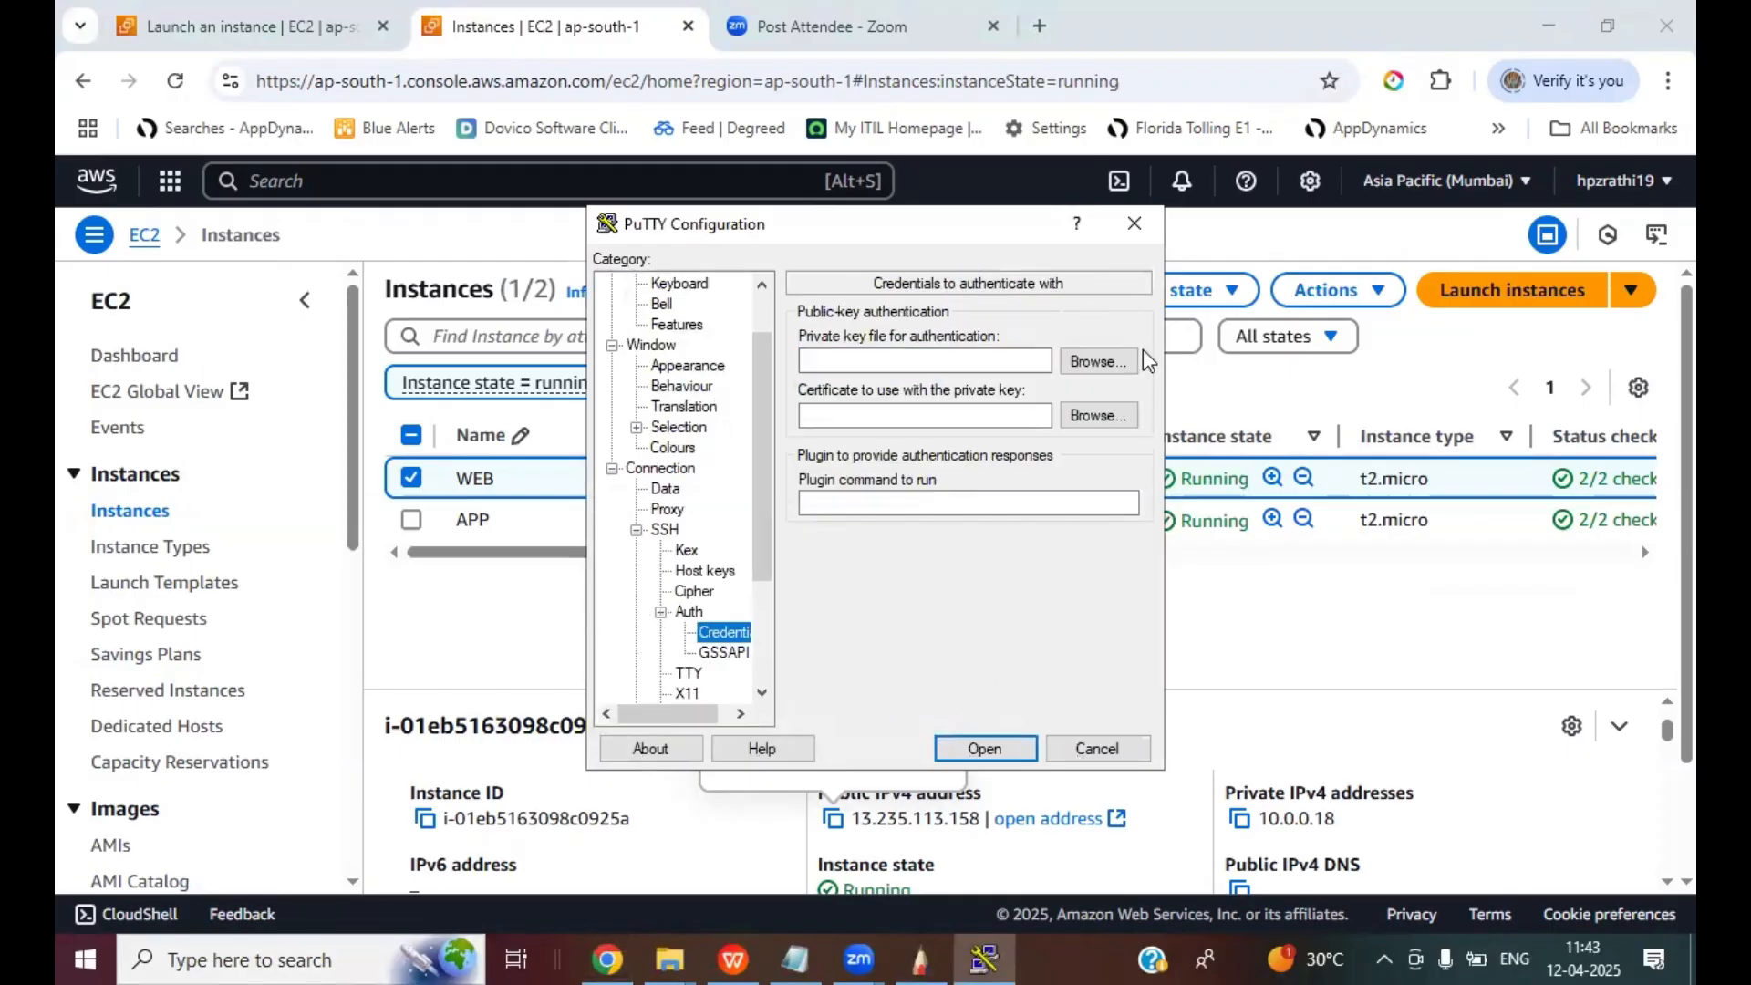
left_click(1106, 365)
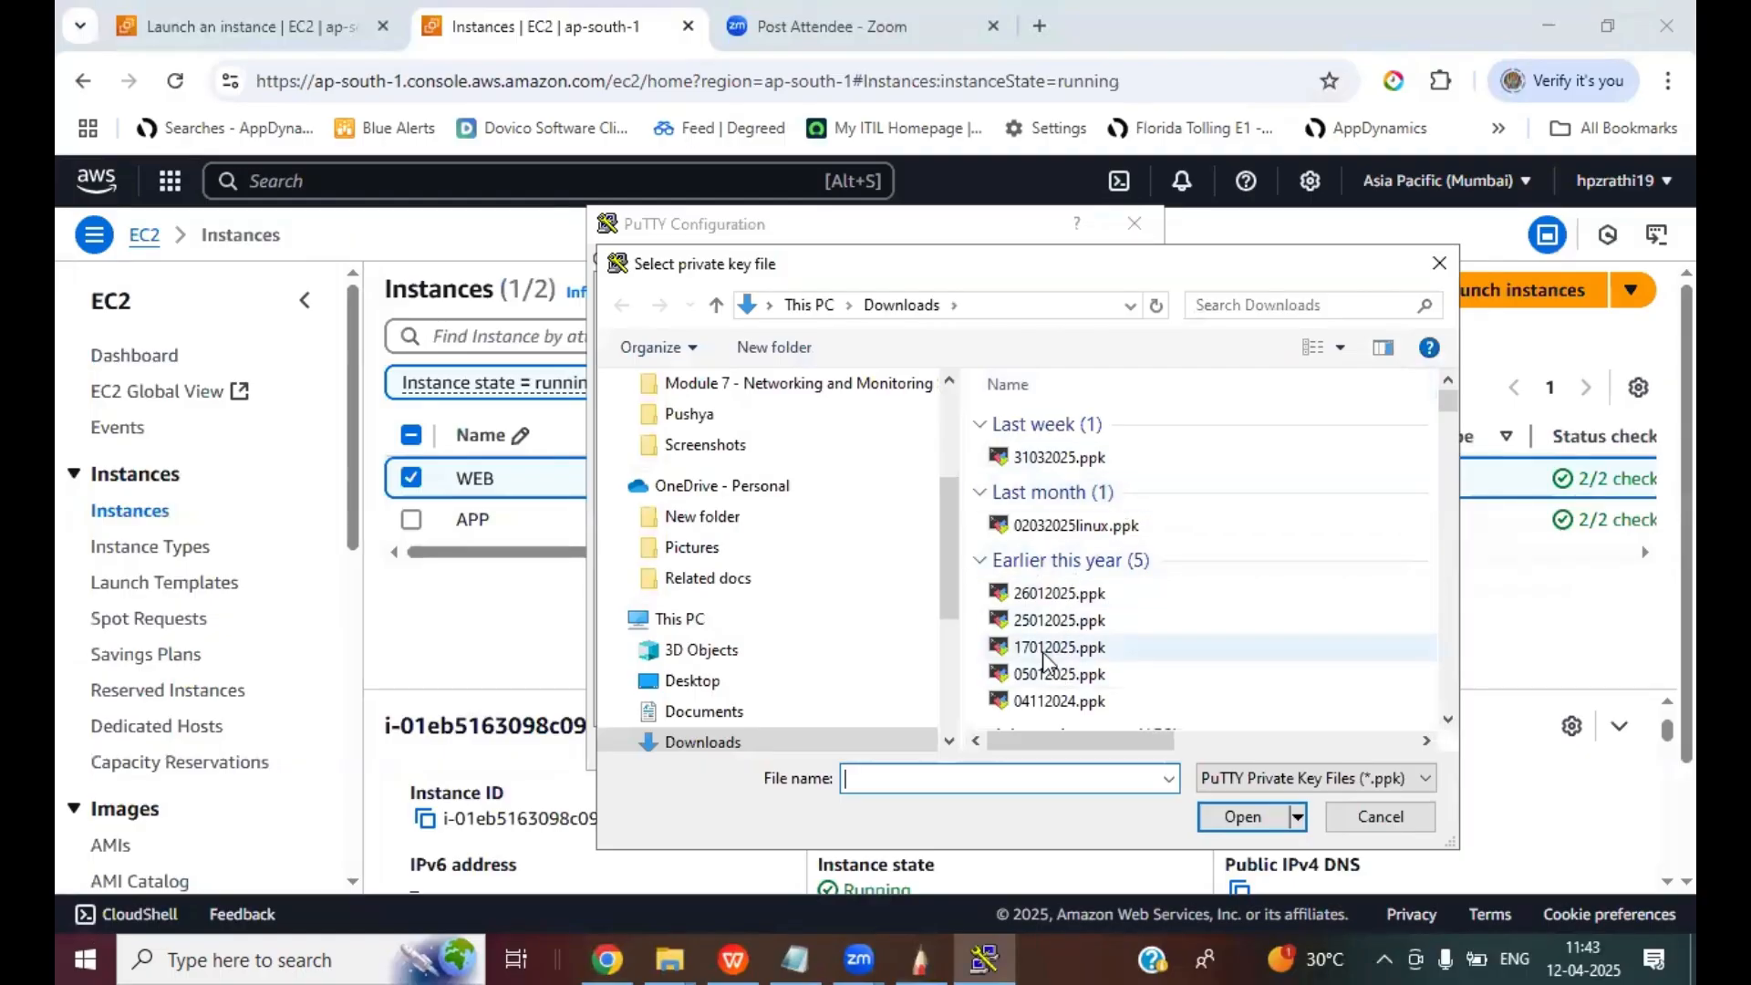
double_click(1061, 648)
- Open the SSH session to the WEB instance, accepting its host key, and log in as ec2-user
left_click(995, 755)
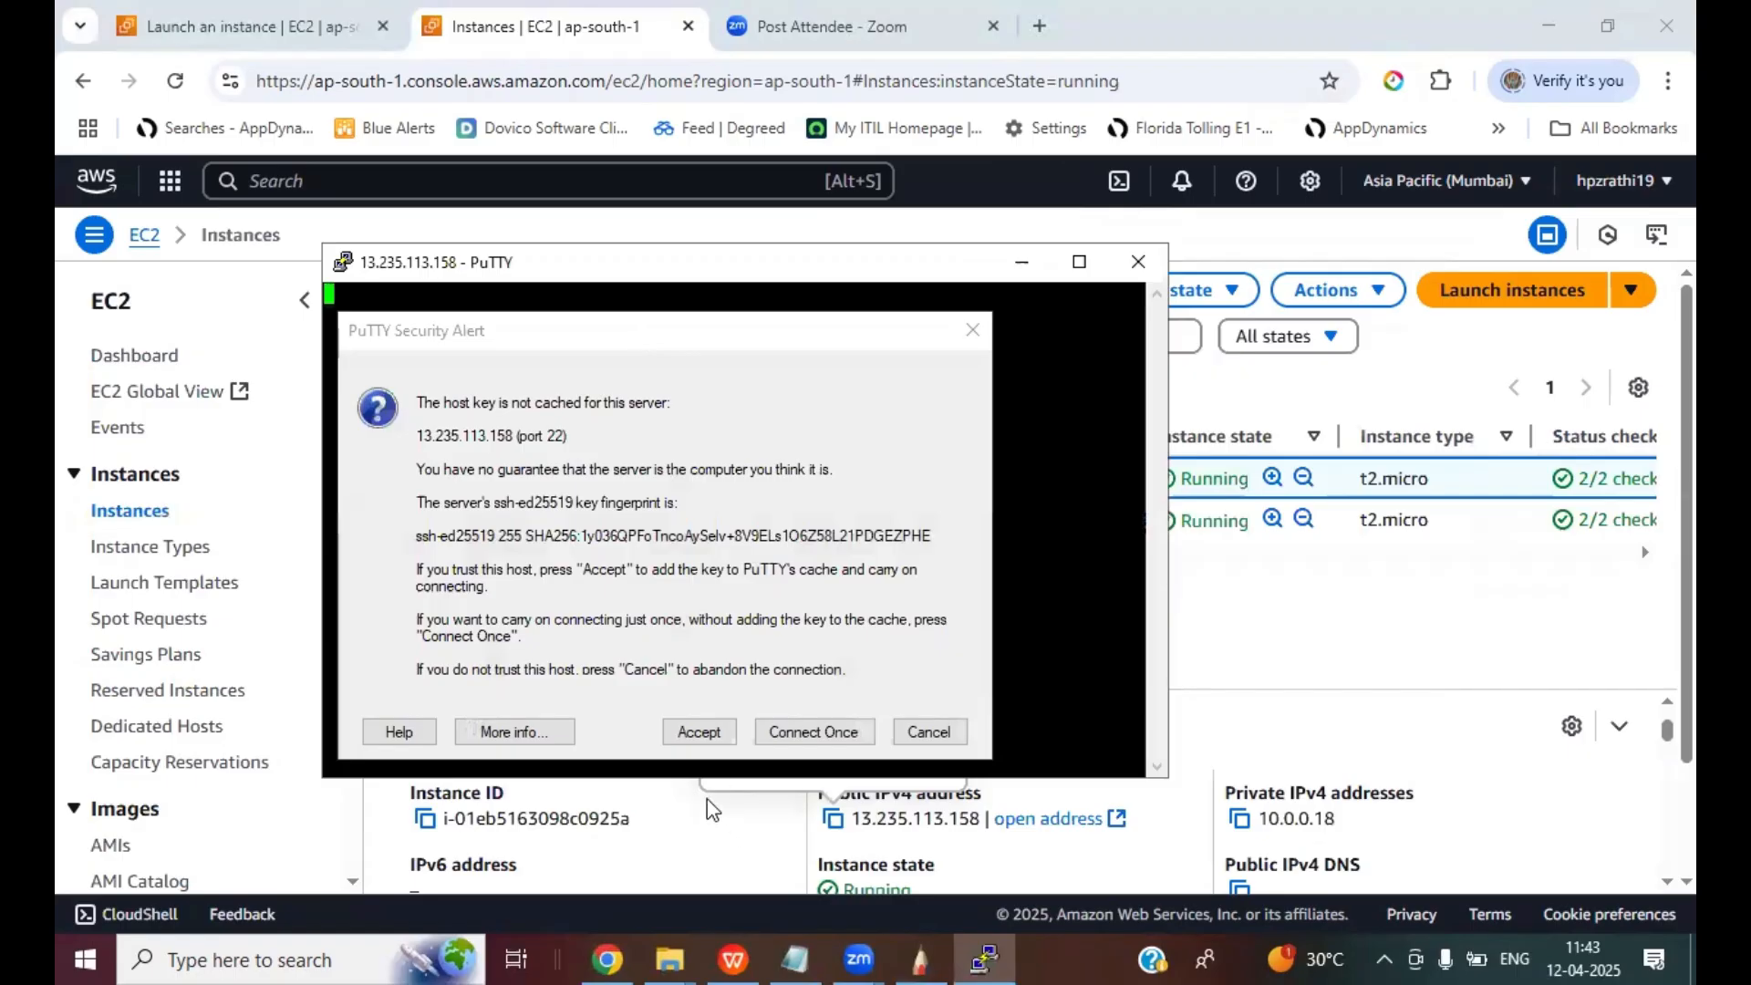
left_click(699, 732)
type("ec2-user")
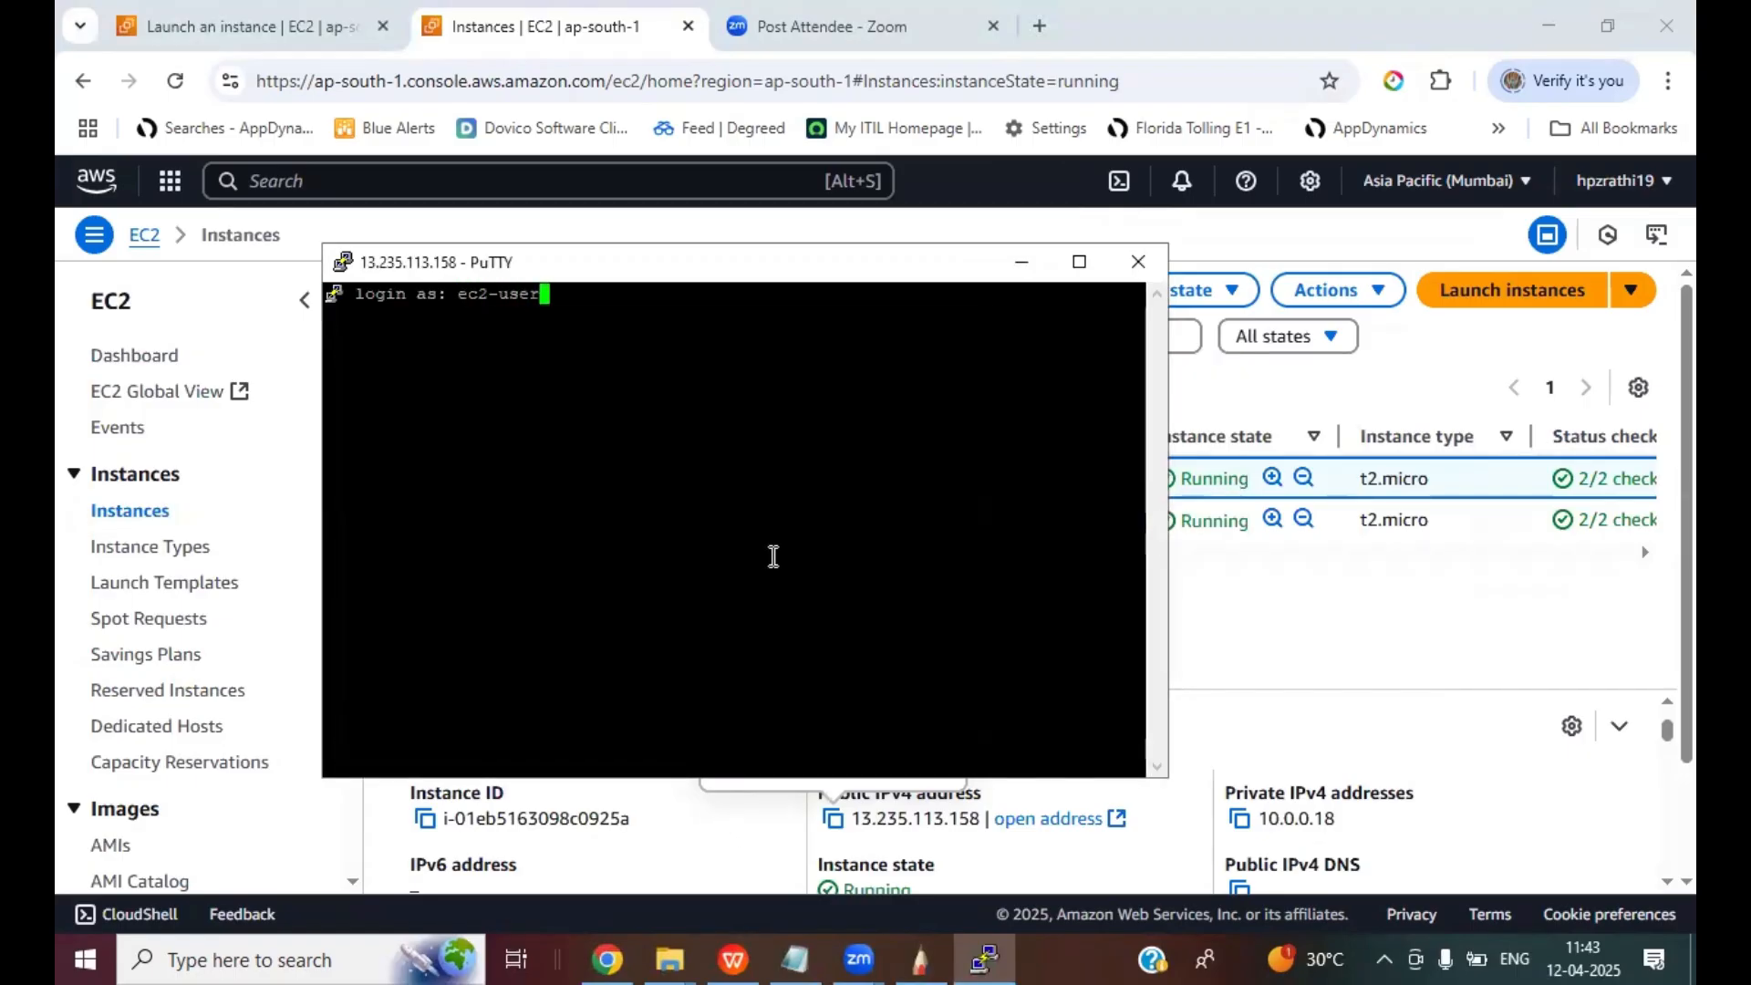
key("Return")
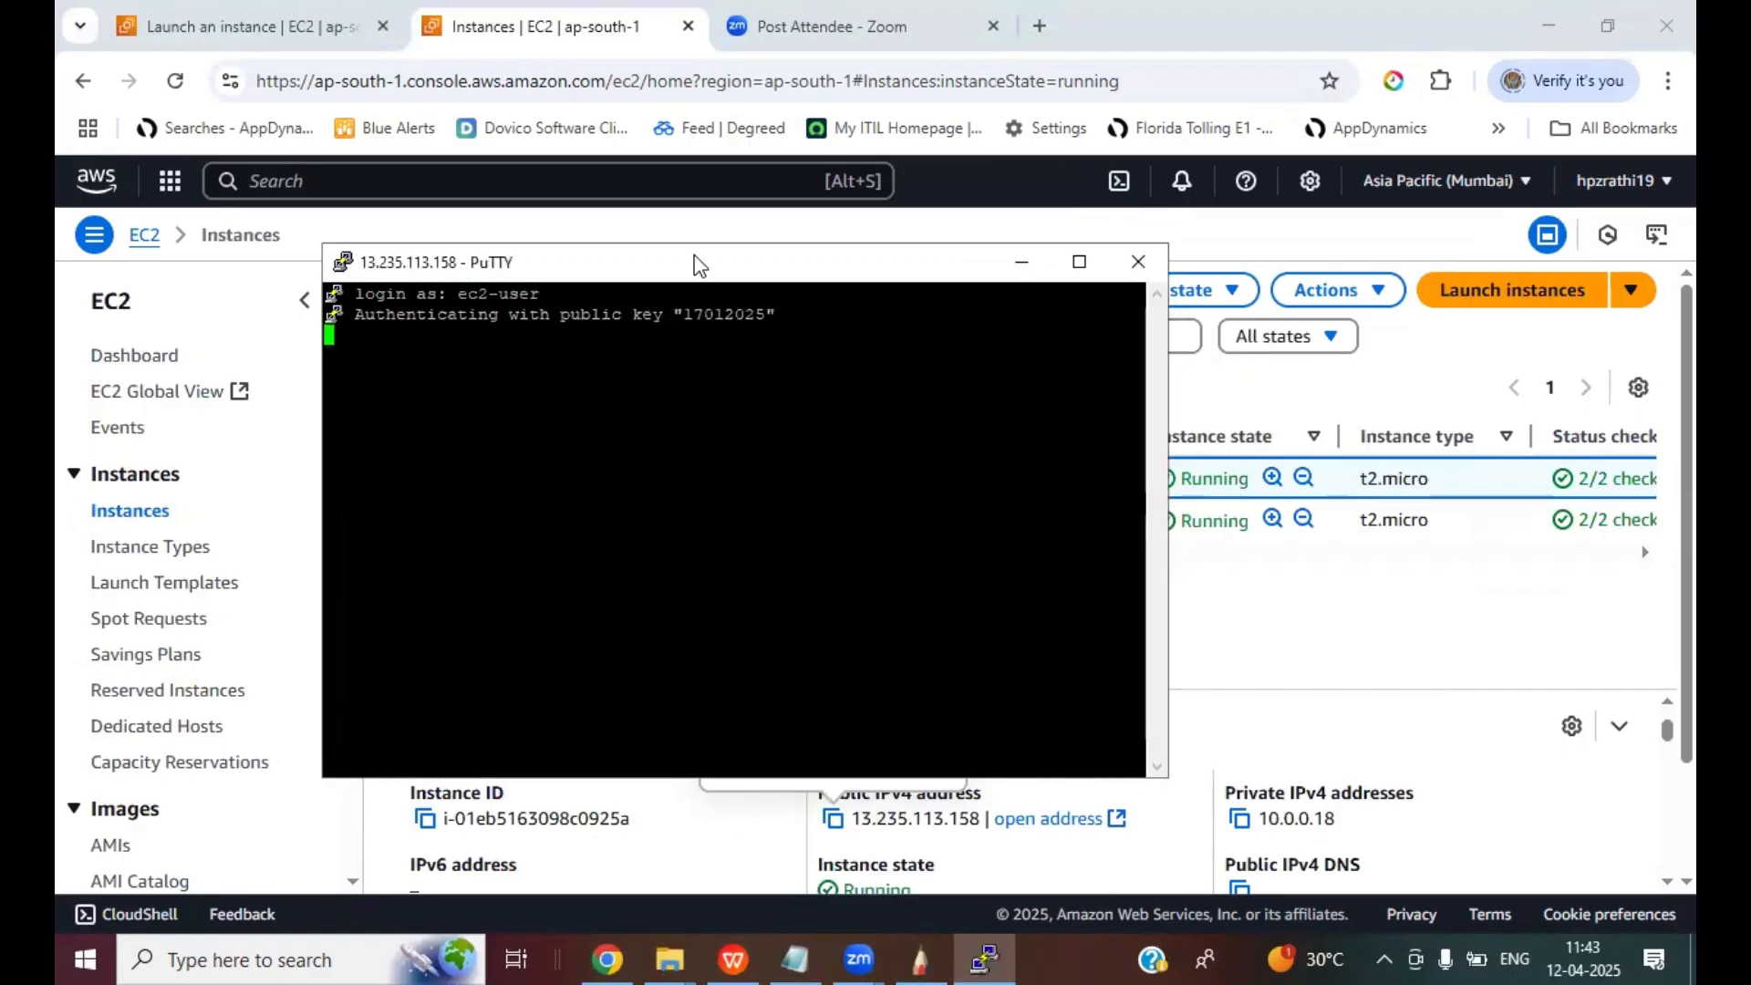
left_click_drag(673, 260, 682, 279)
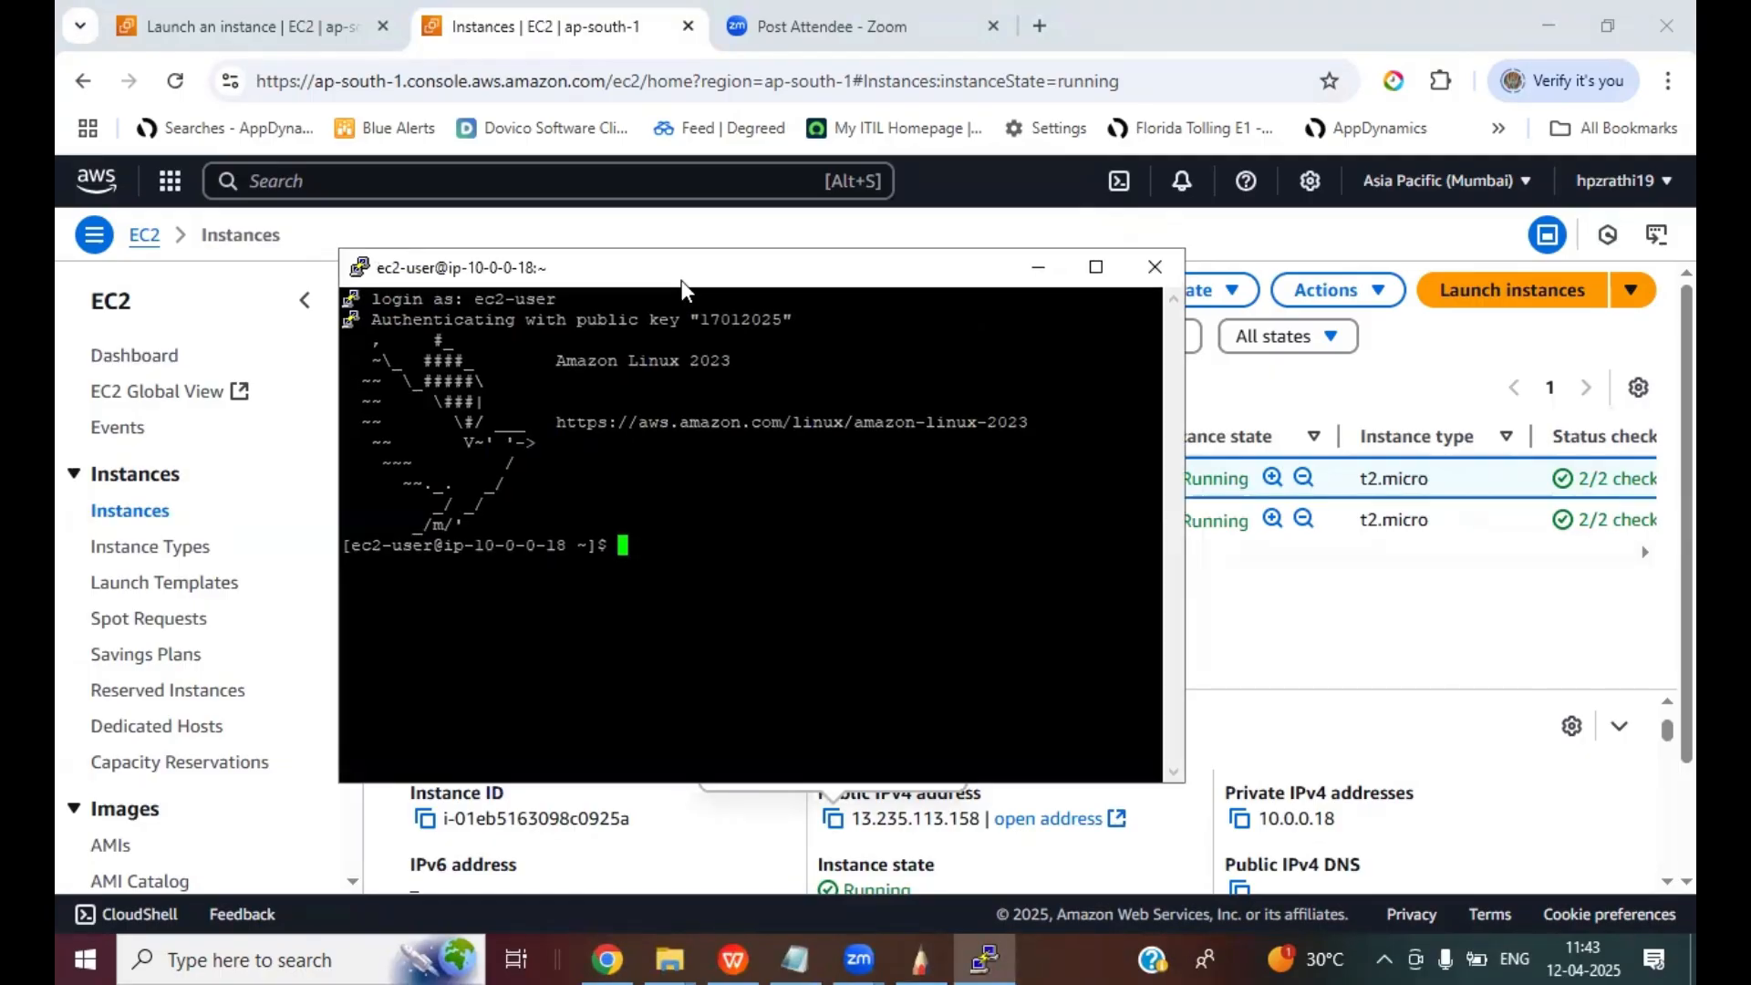
- Start the command "ssh ec2-user@" in the terminal and copy the APP instance's private IPv4 address from the AWS console
type("ssh ec2-user@")
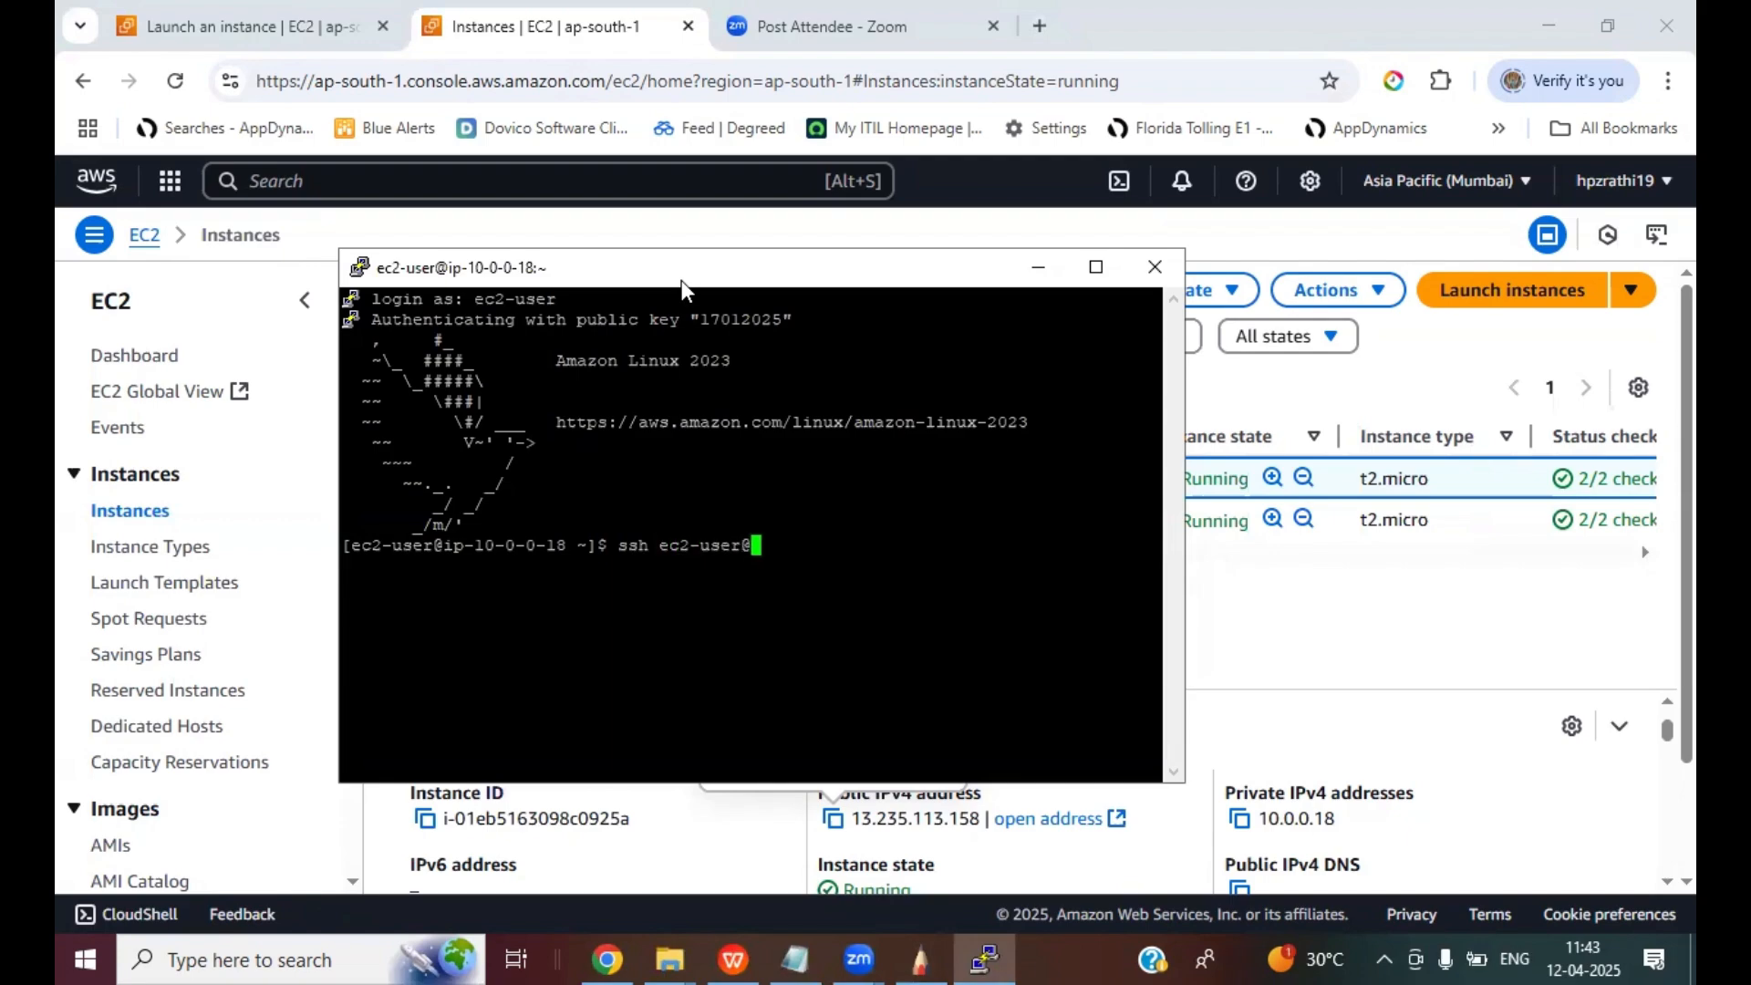
left_click(623, 956)
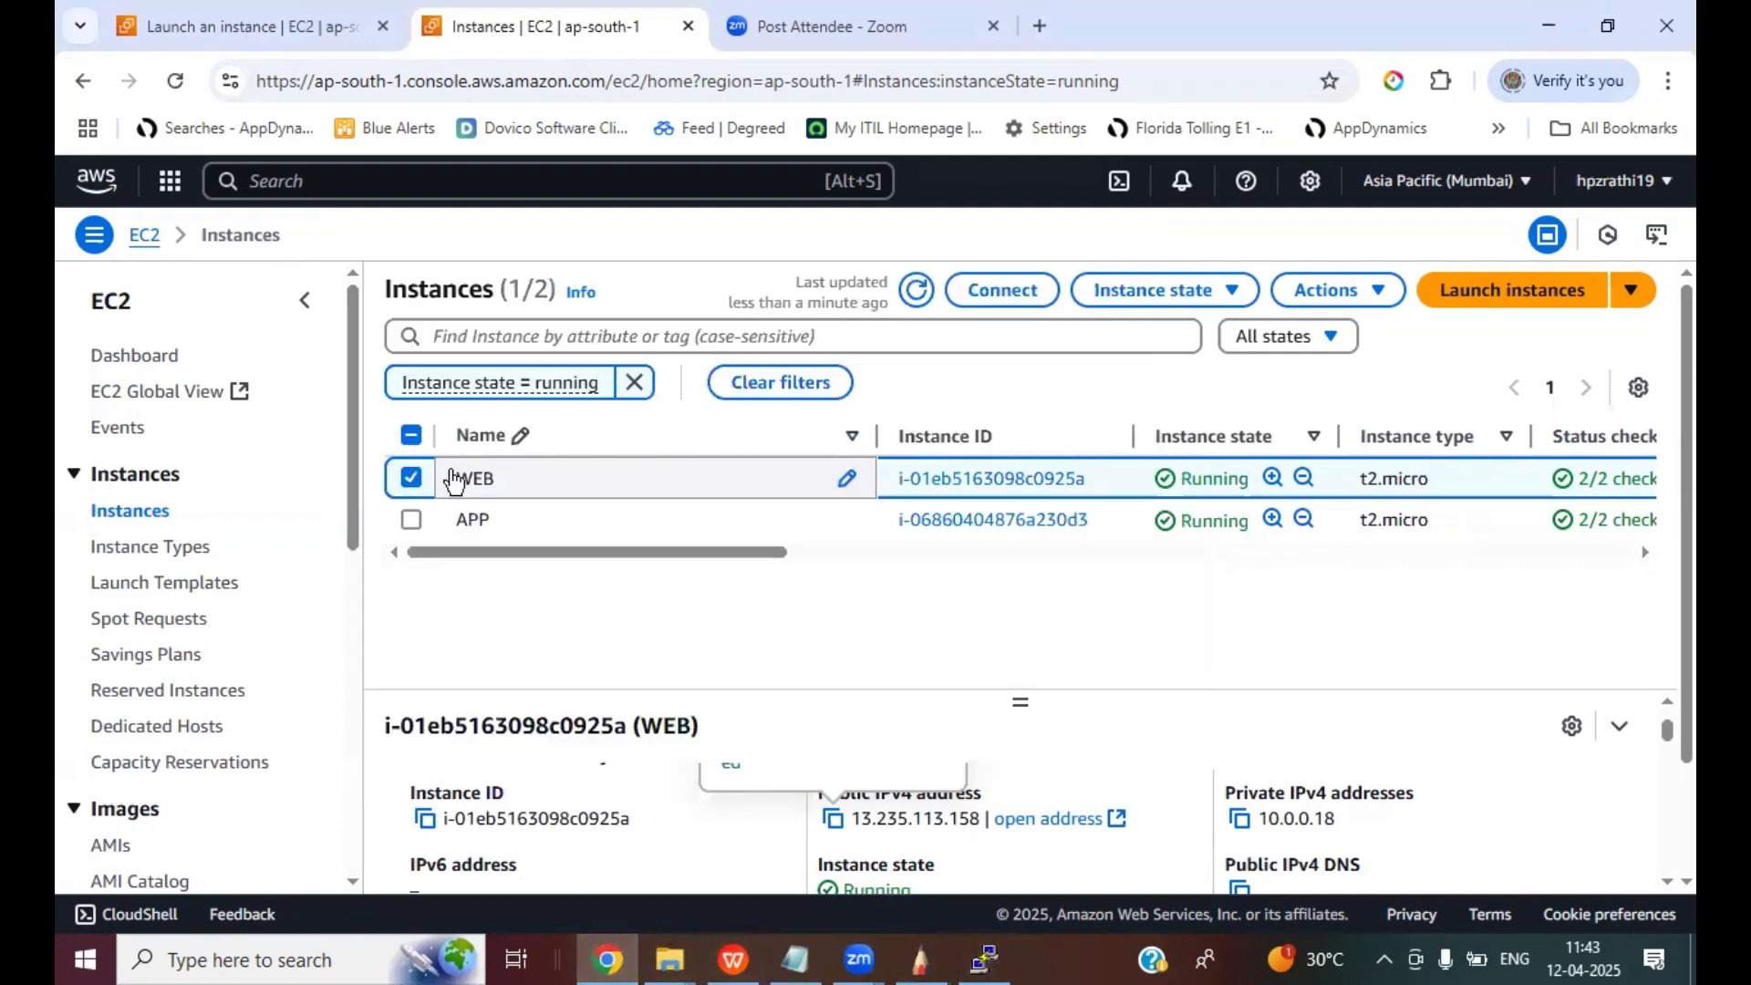
left_click(410, 478)
left_click(412, 519)
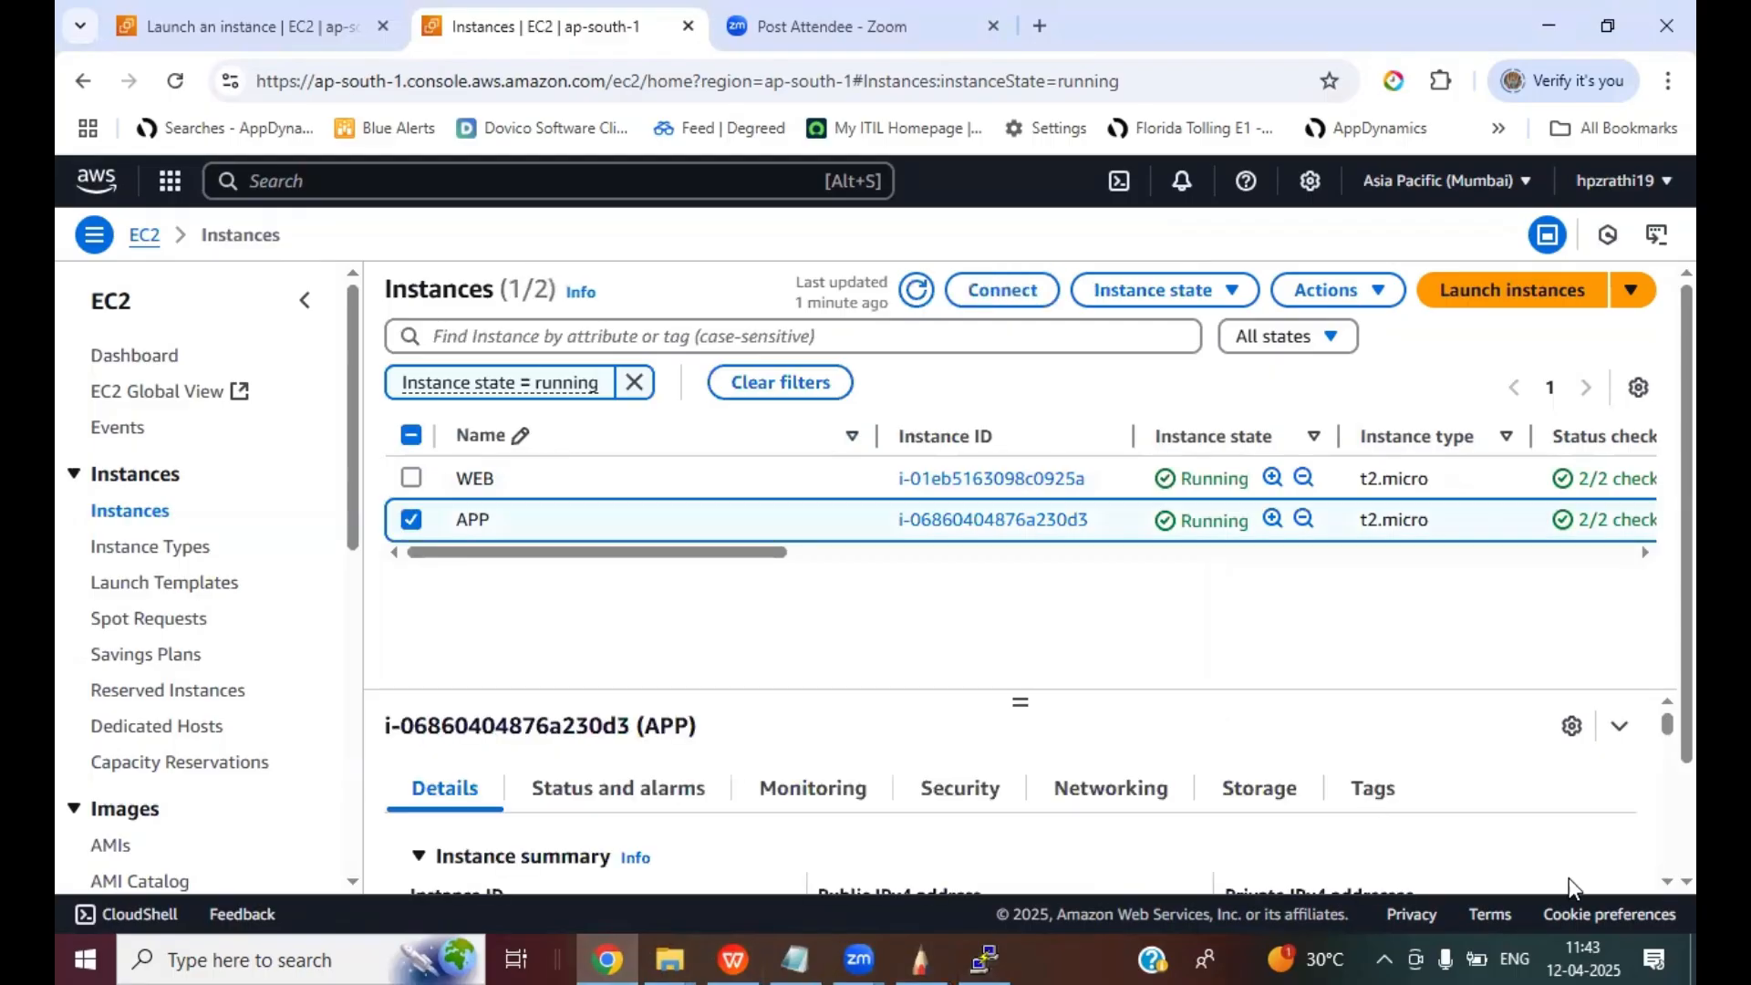
scroll(1655, 881, "down", 2)
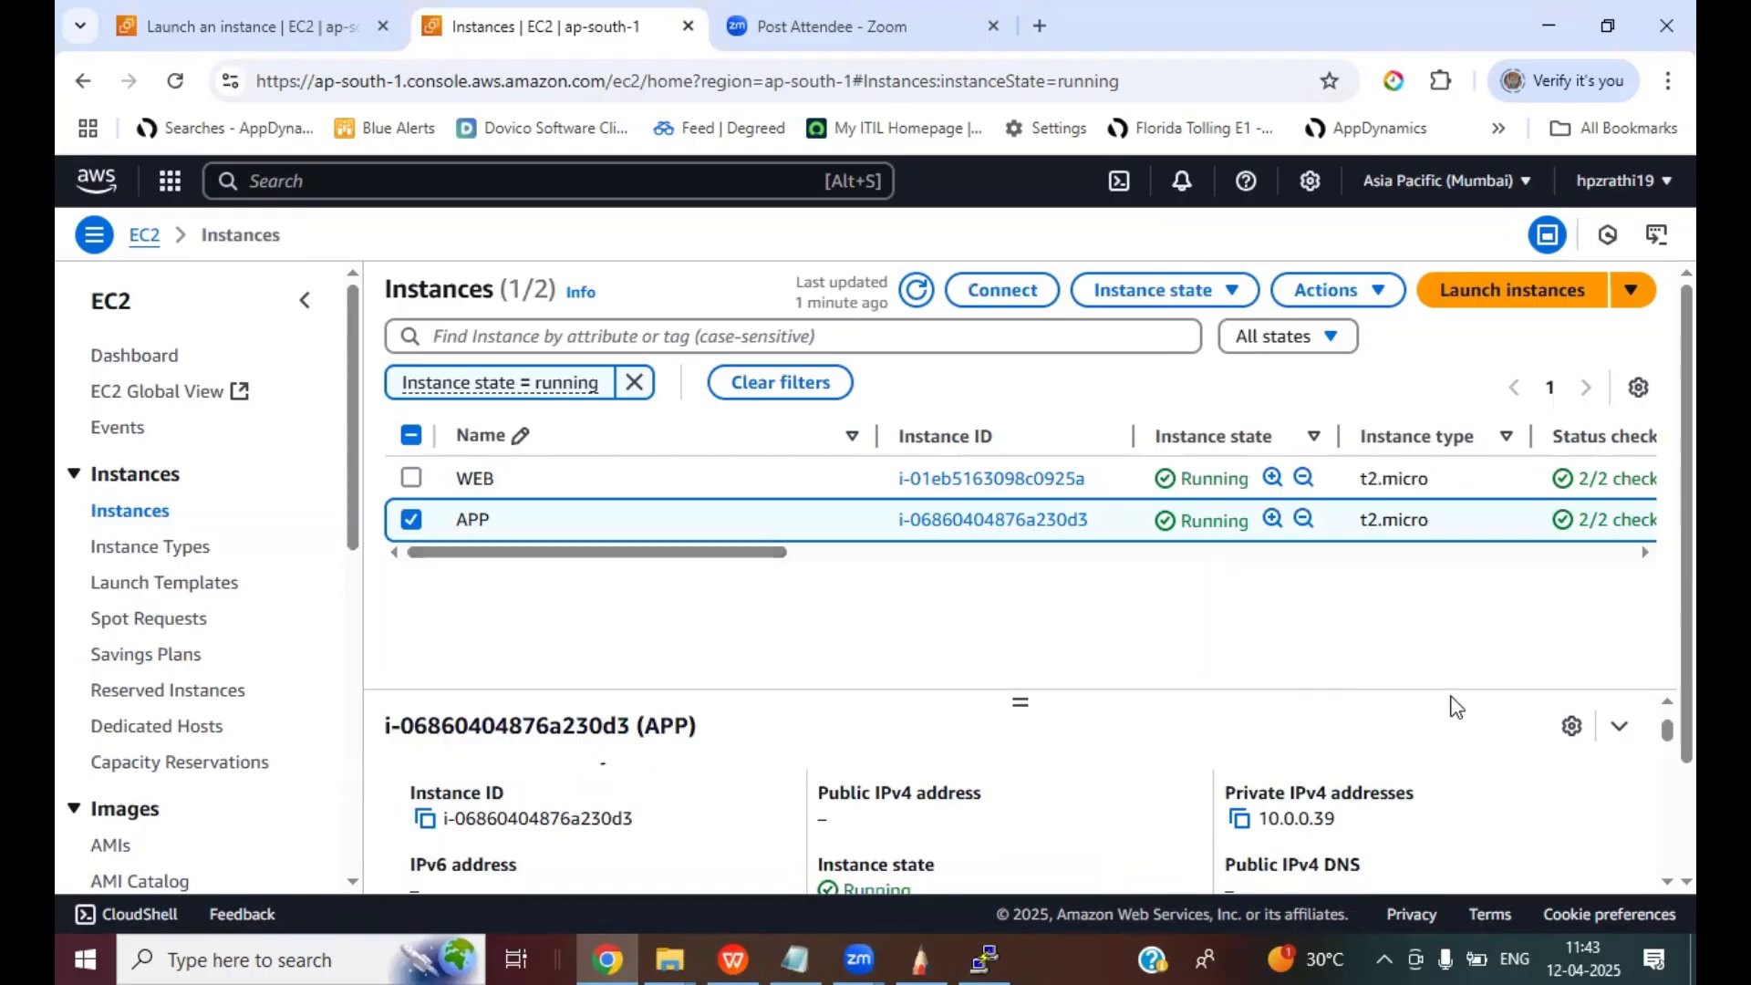
left_click(1241, 819)
left_click(986, 957)
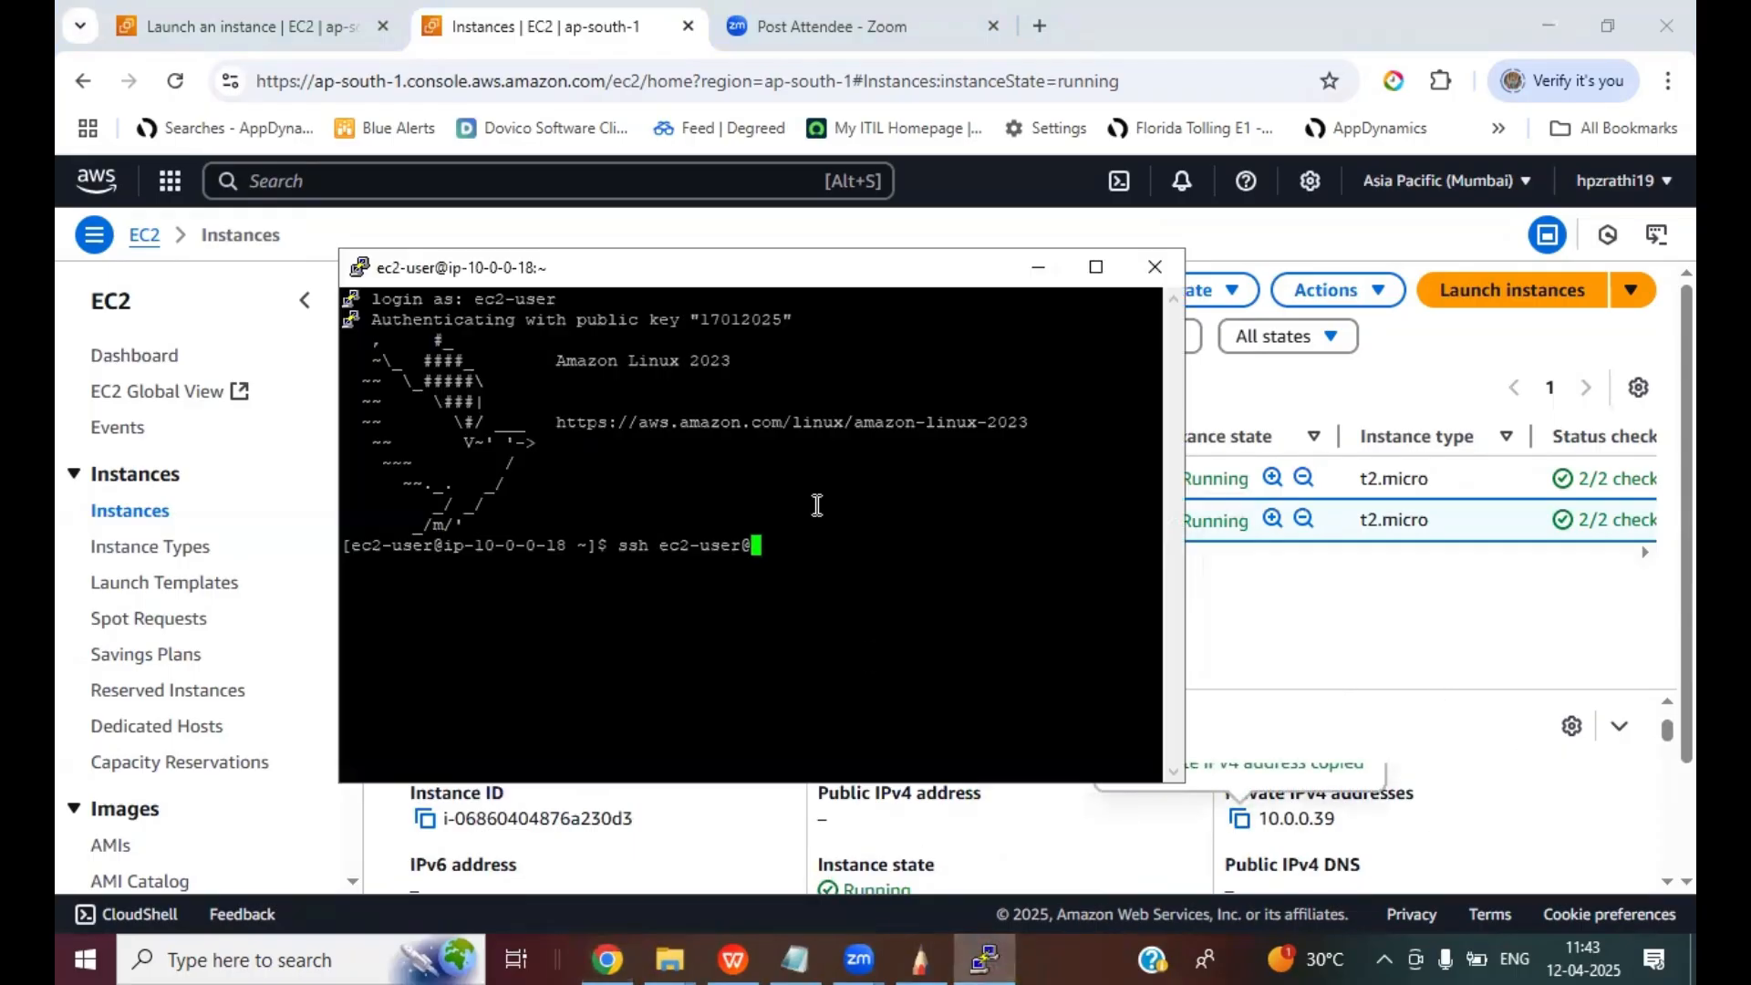
right_click(822, 501)
key("Return")
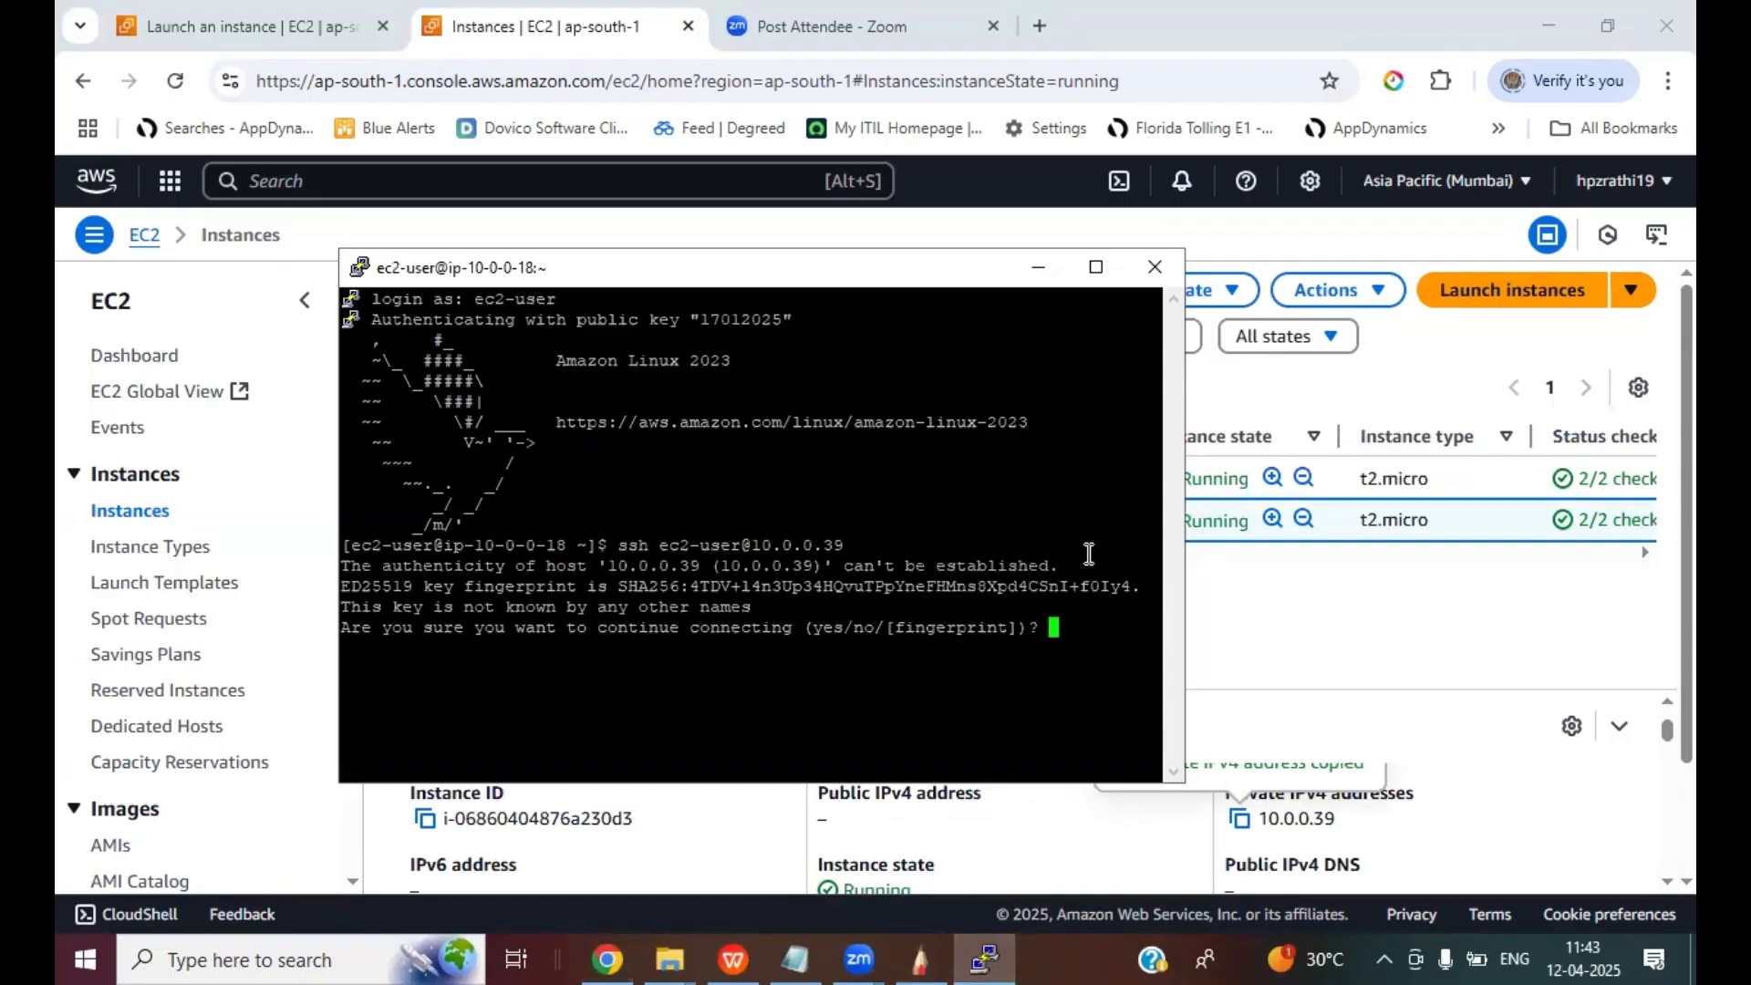
type("yes")
key("Return")
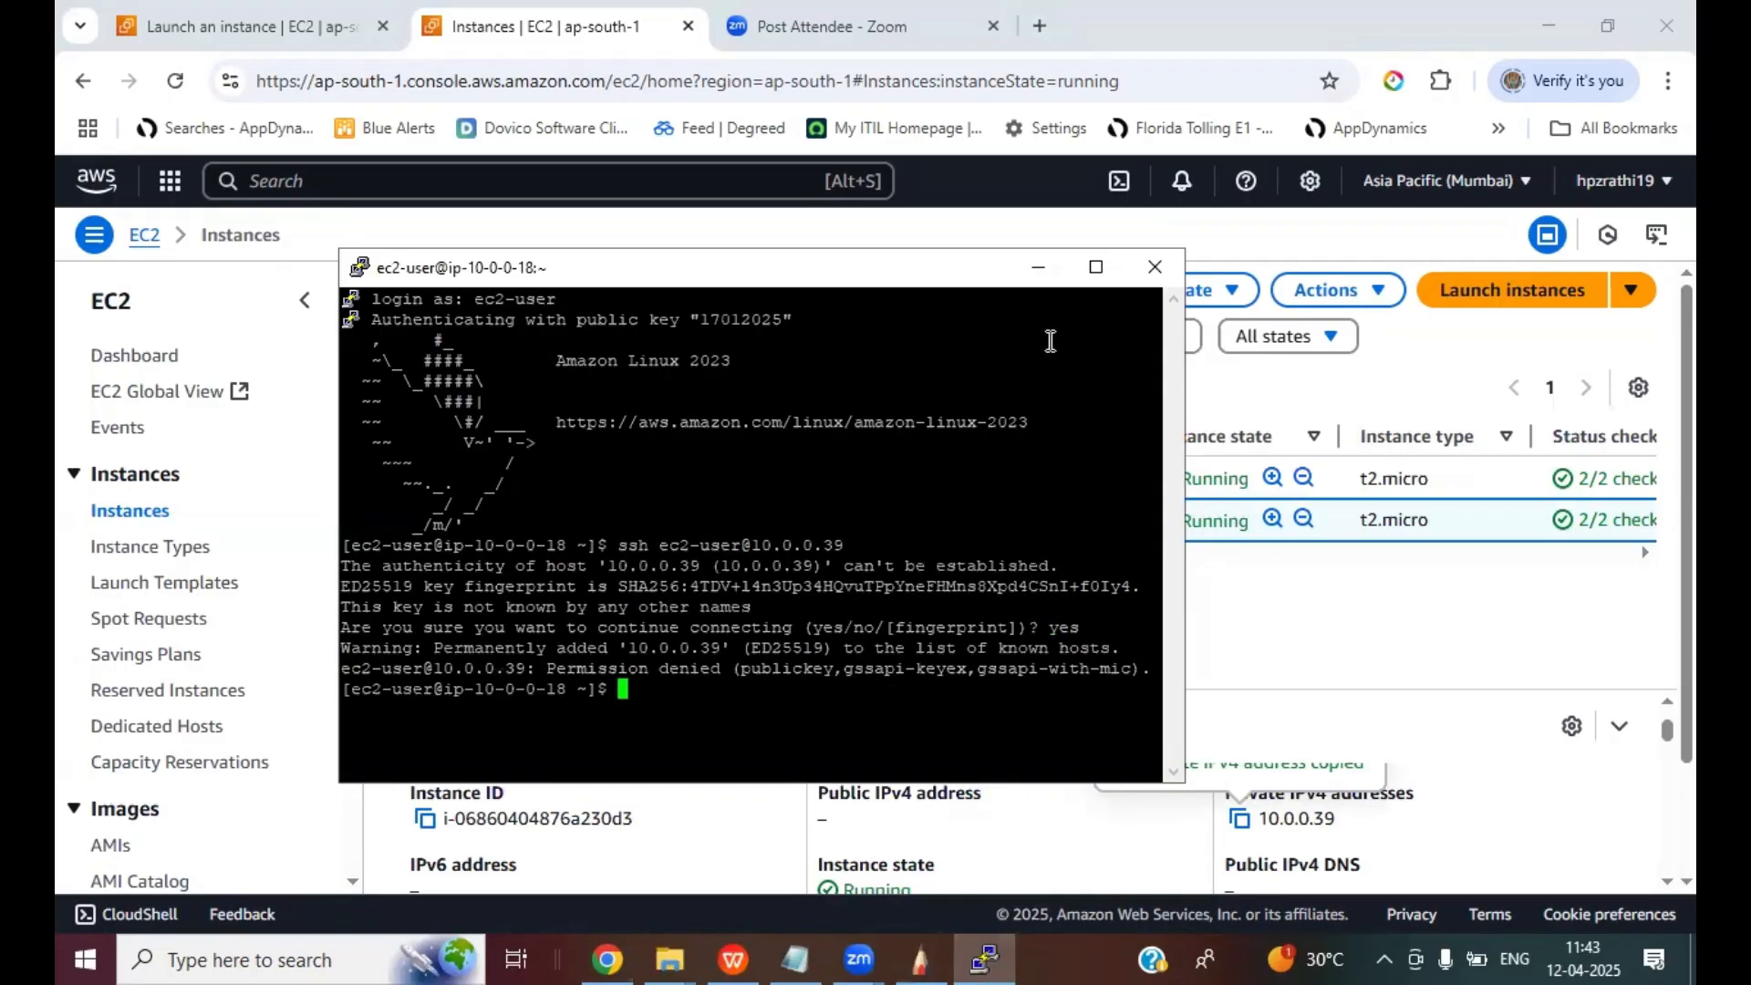
- Maximize the terminal and annotate it temporarily in red, underlining "Permission denied" and handwriting "SSH KEY FW"
left_click(1096, 268)
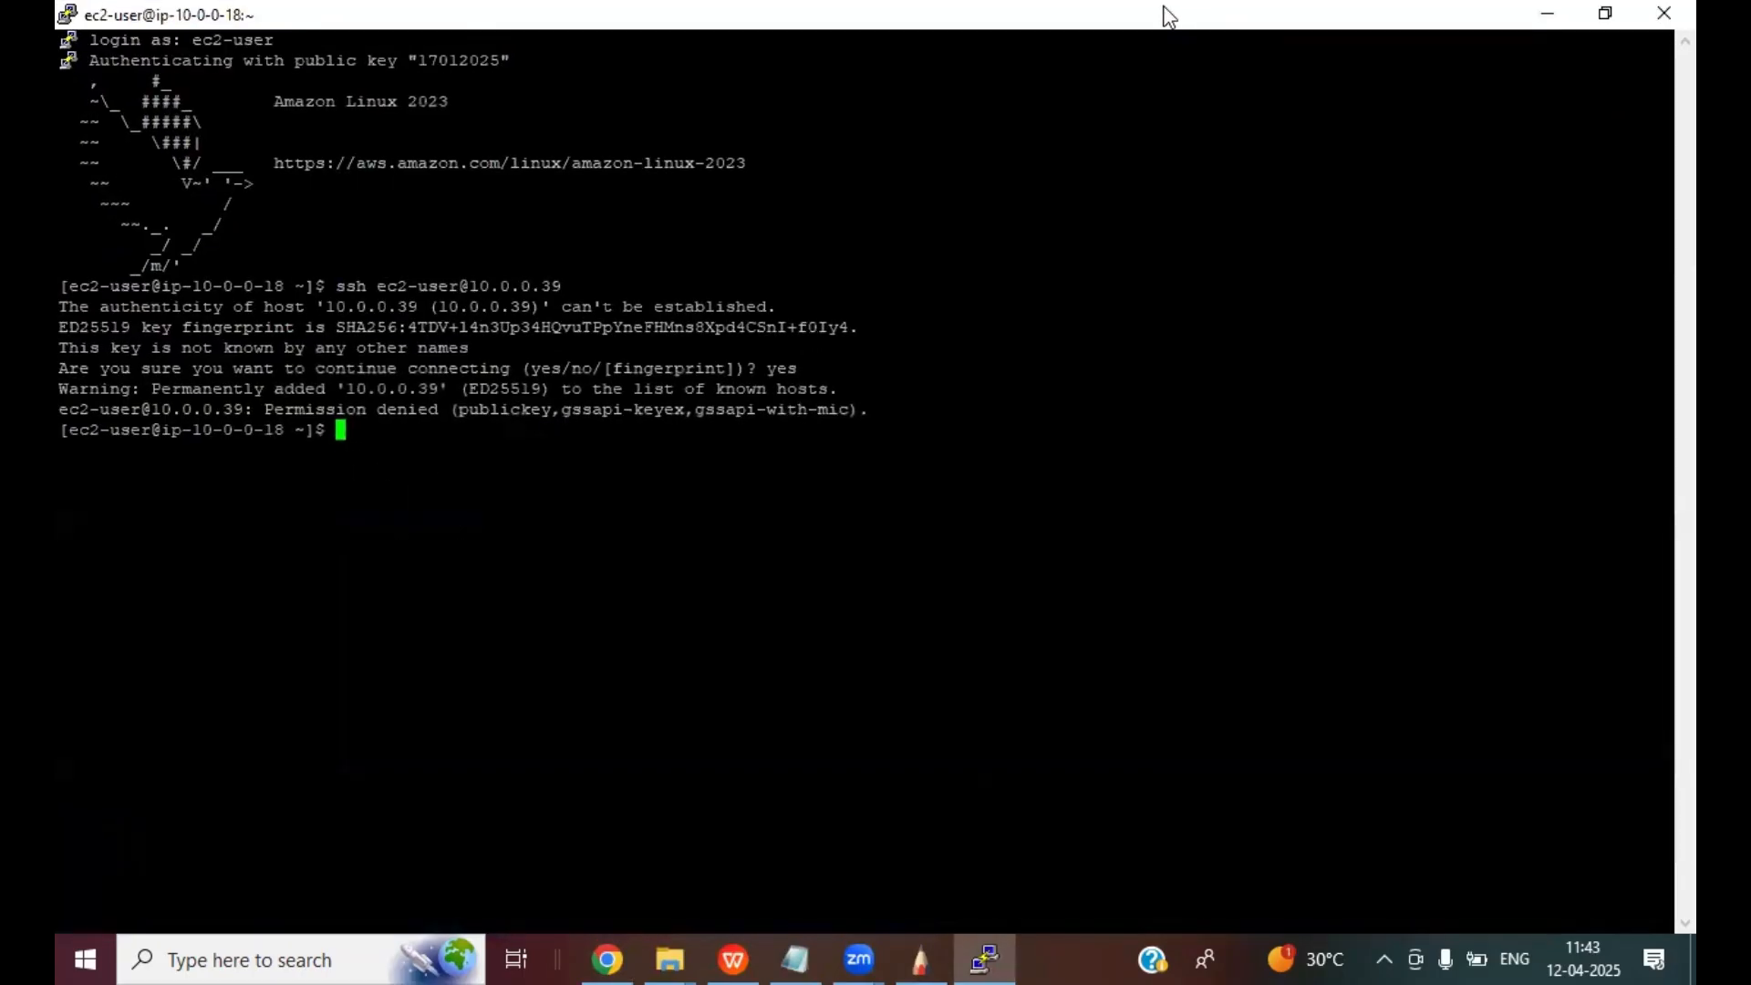
left_click_drag(261, 423, 436, 416)
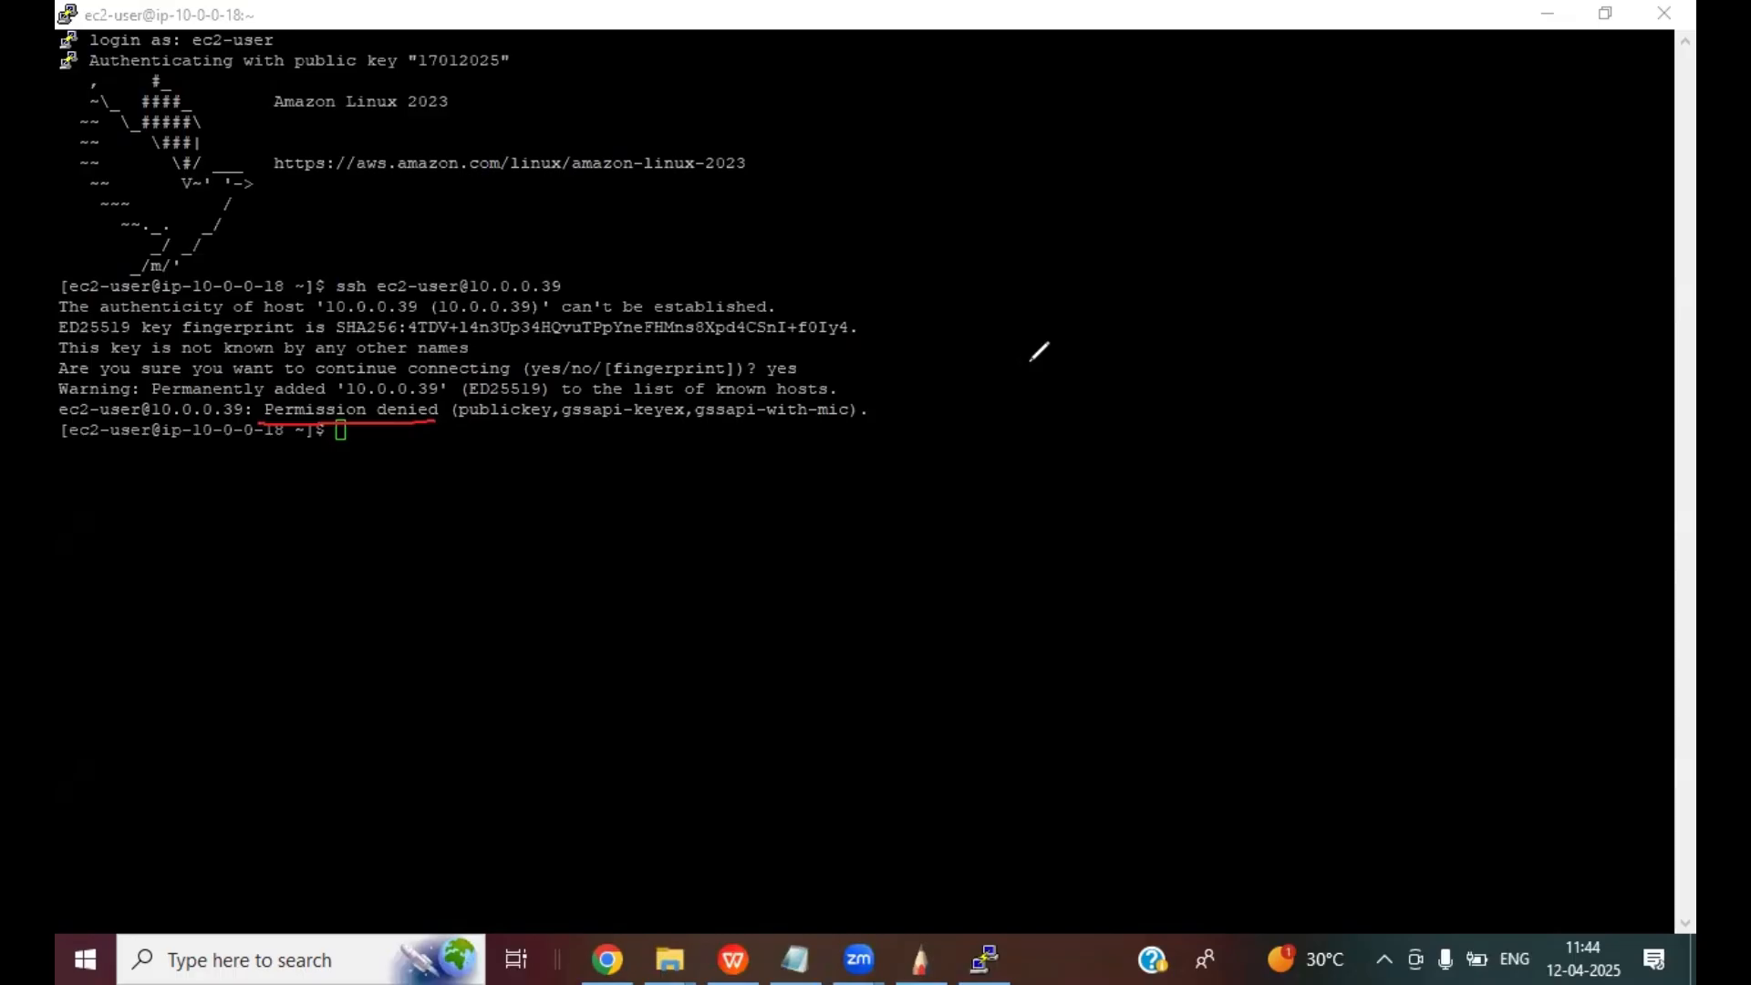
mouse_move(1030, 363)
left_mouse_down()
mouse_move(1002, 397)
mouse_move(1040, 366)
mouse_move(1045, 384)
mouse_move(1178, 348)
left_mouse_up()
left_click_drag(1169, 340, 1207, 376)
mouse_move(1264, 305)
left_mouse_down()
mouse_move(1274, 359)
mouse_move(1324, 306)
left_mouse_up()
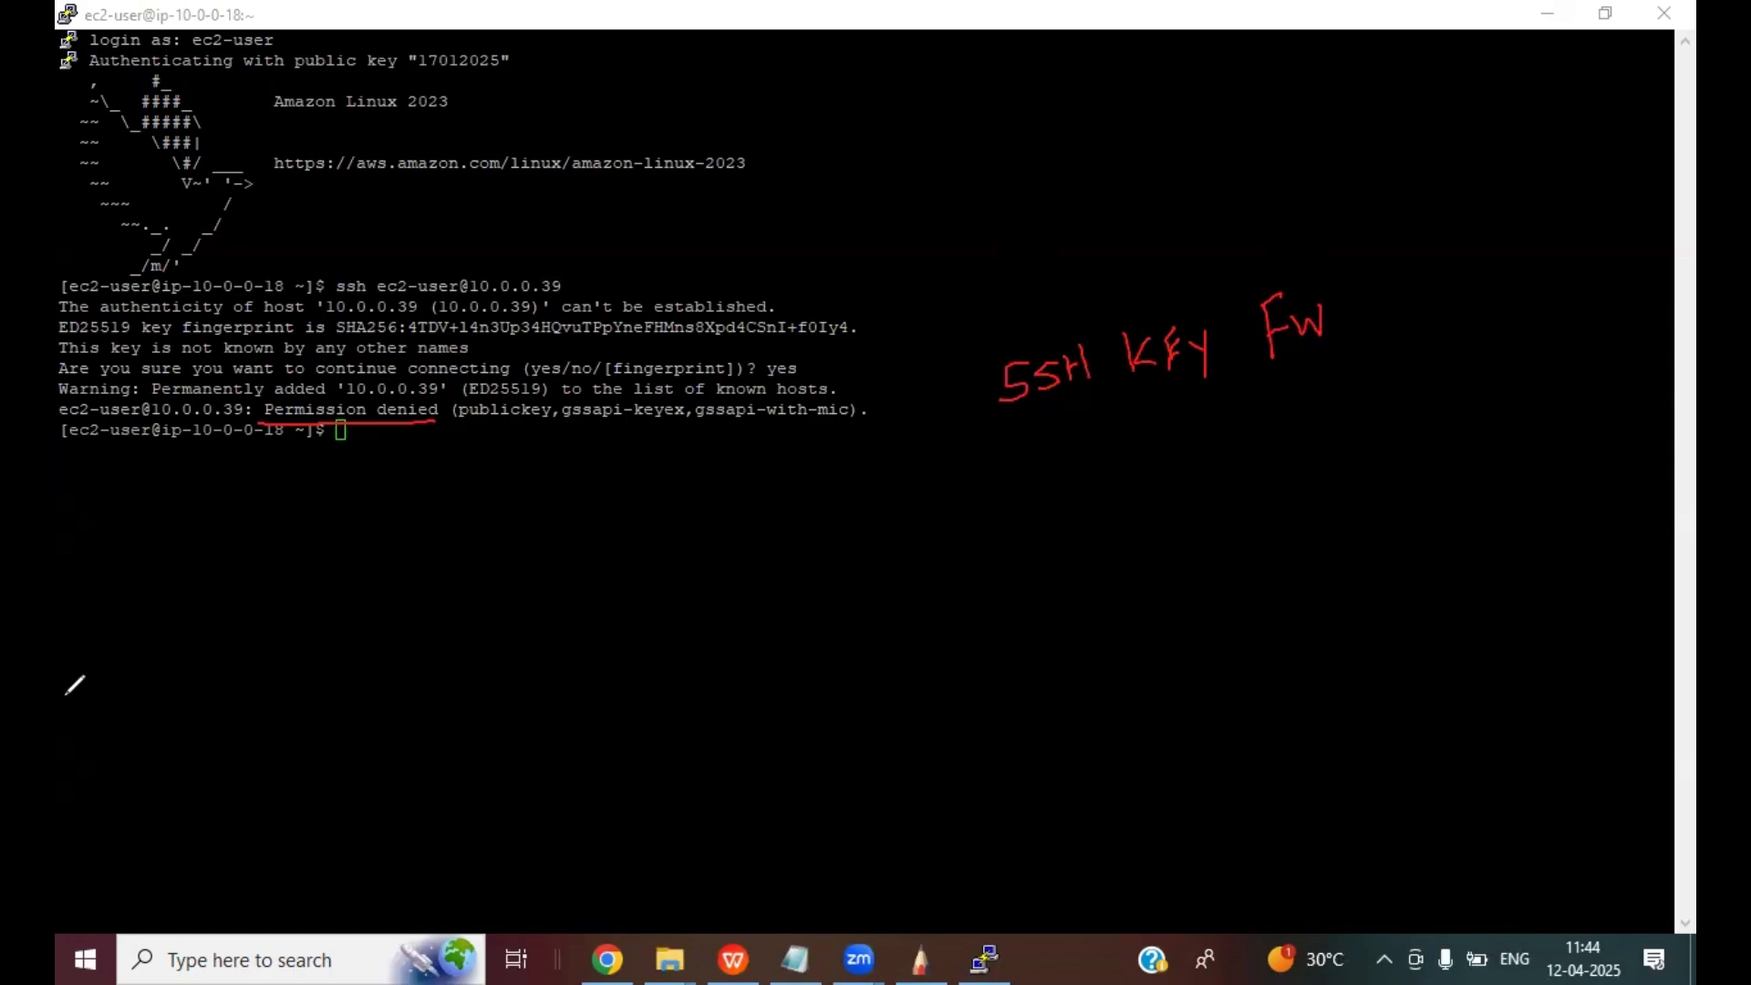
key("Escape")
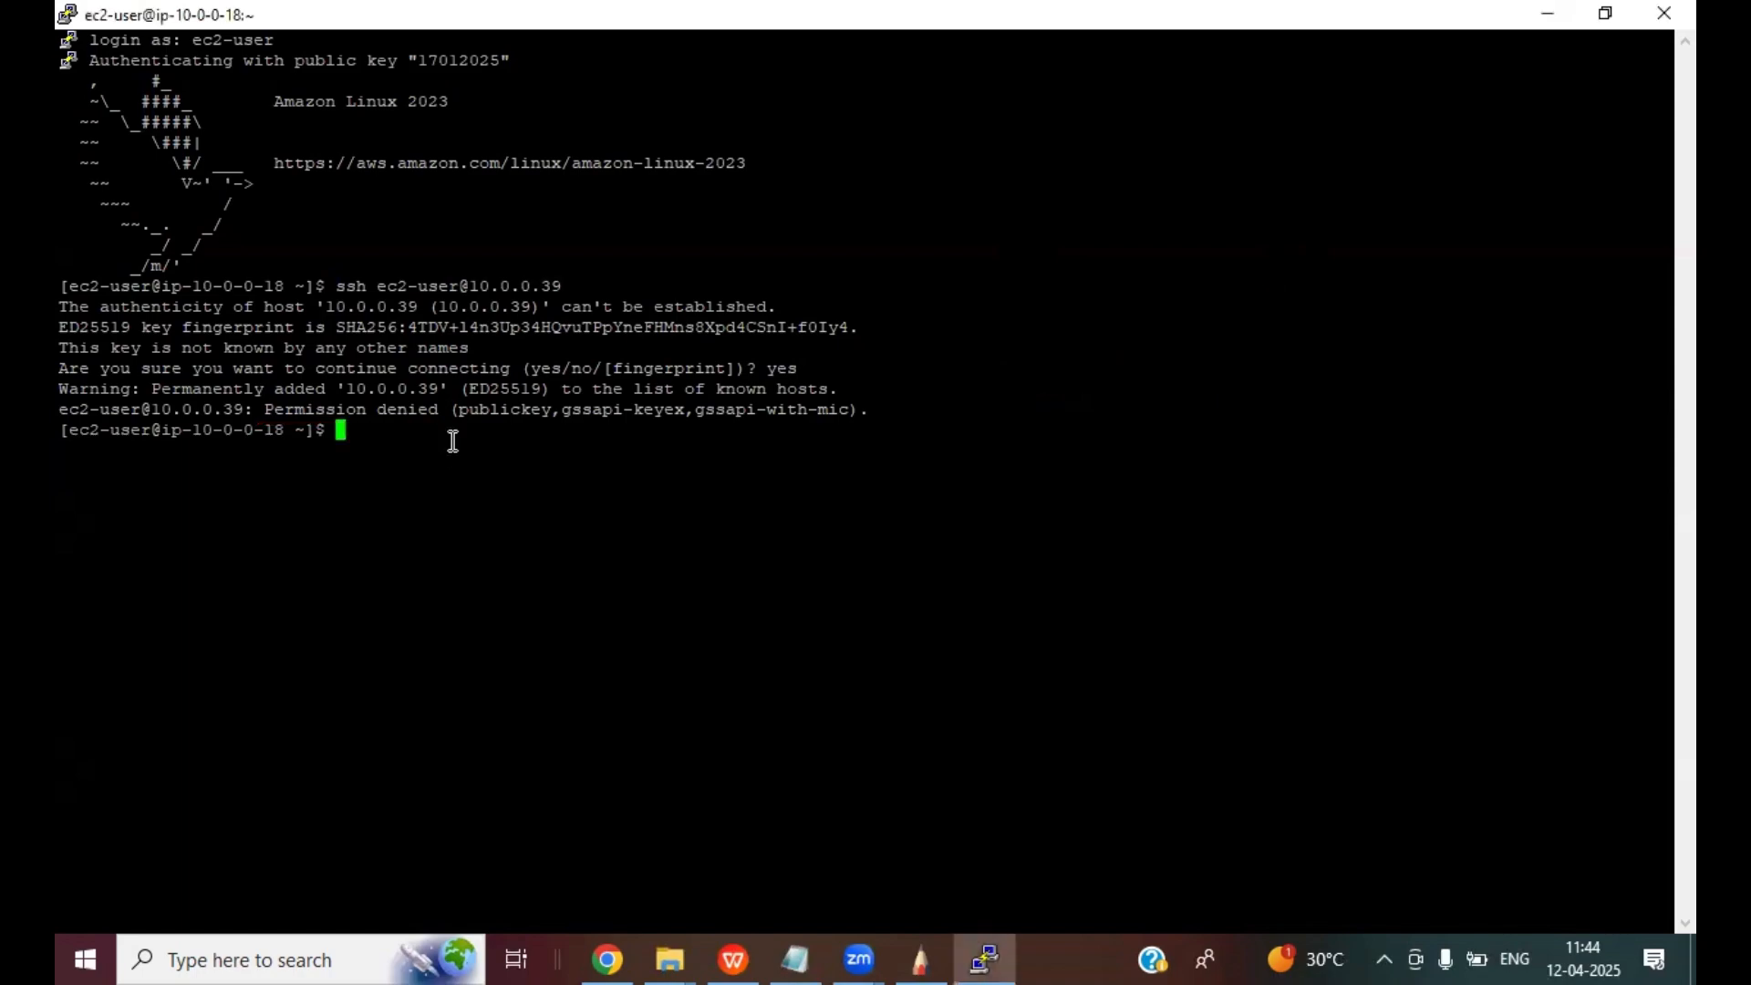
- Exit the SSH session on WEB, and launch Pageant with its key list open
type("exit")
key("Return")
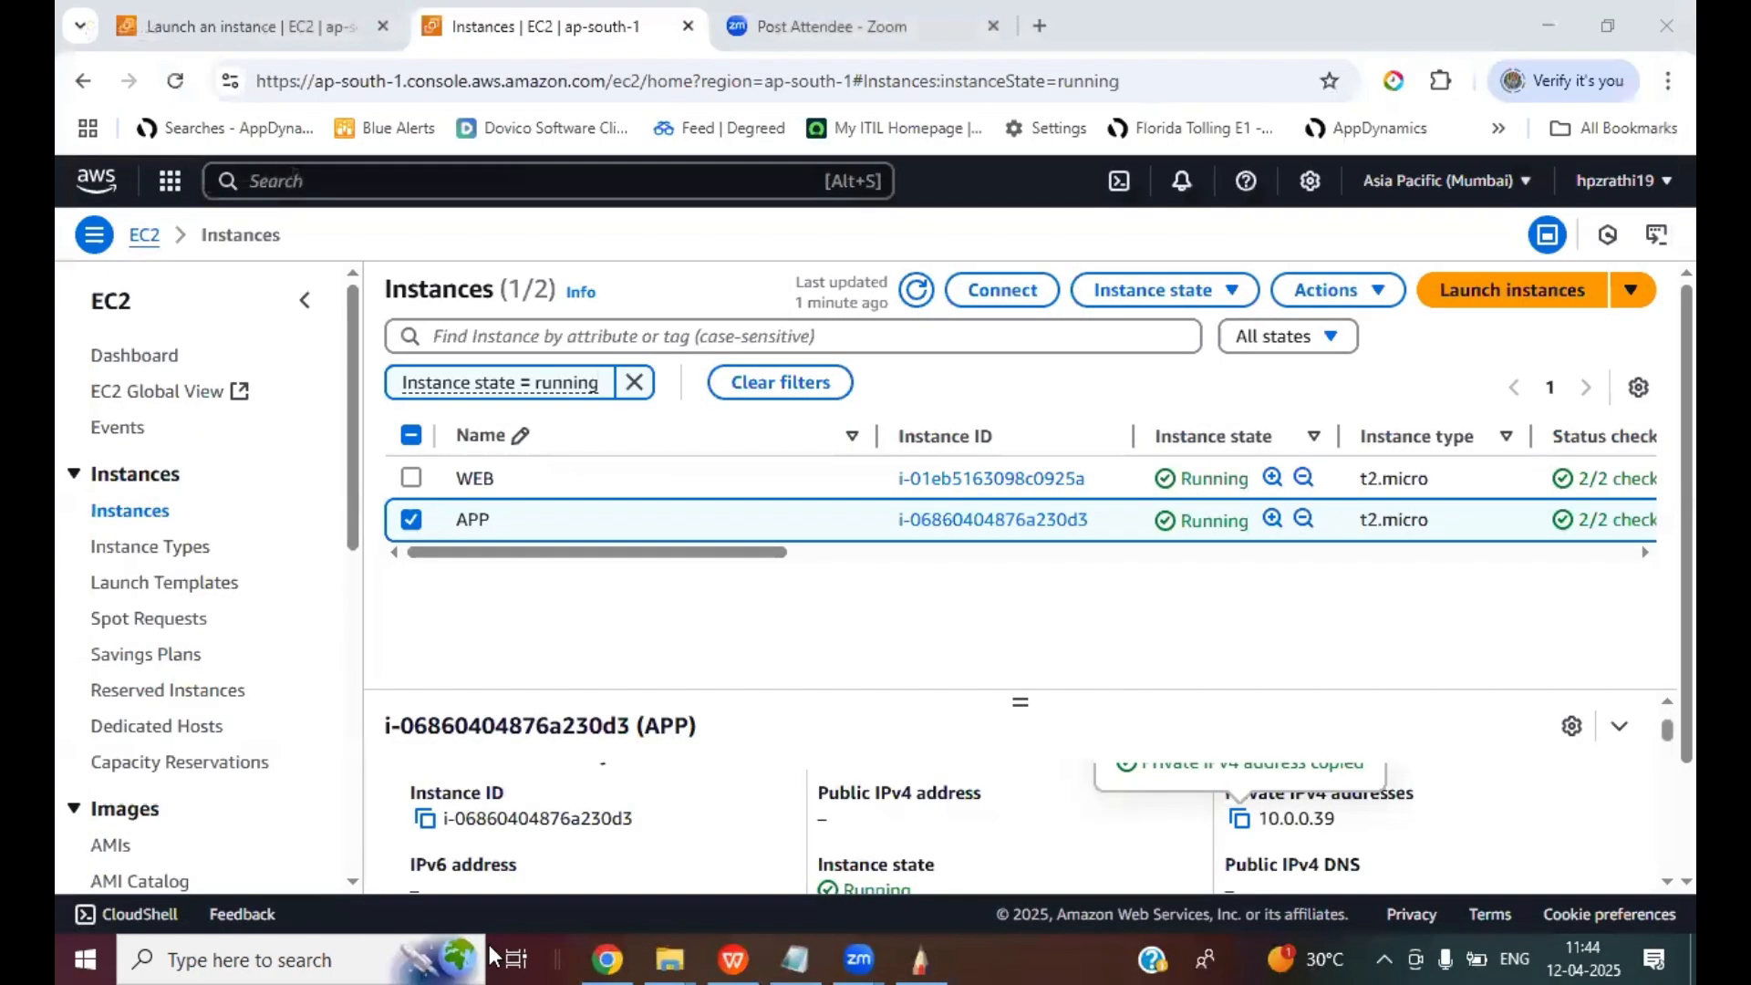
left_click(330, 956)
type("pageant")
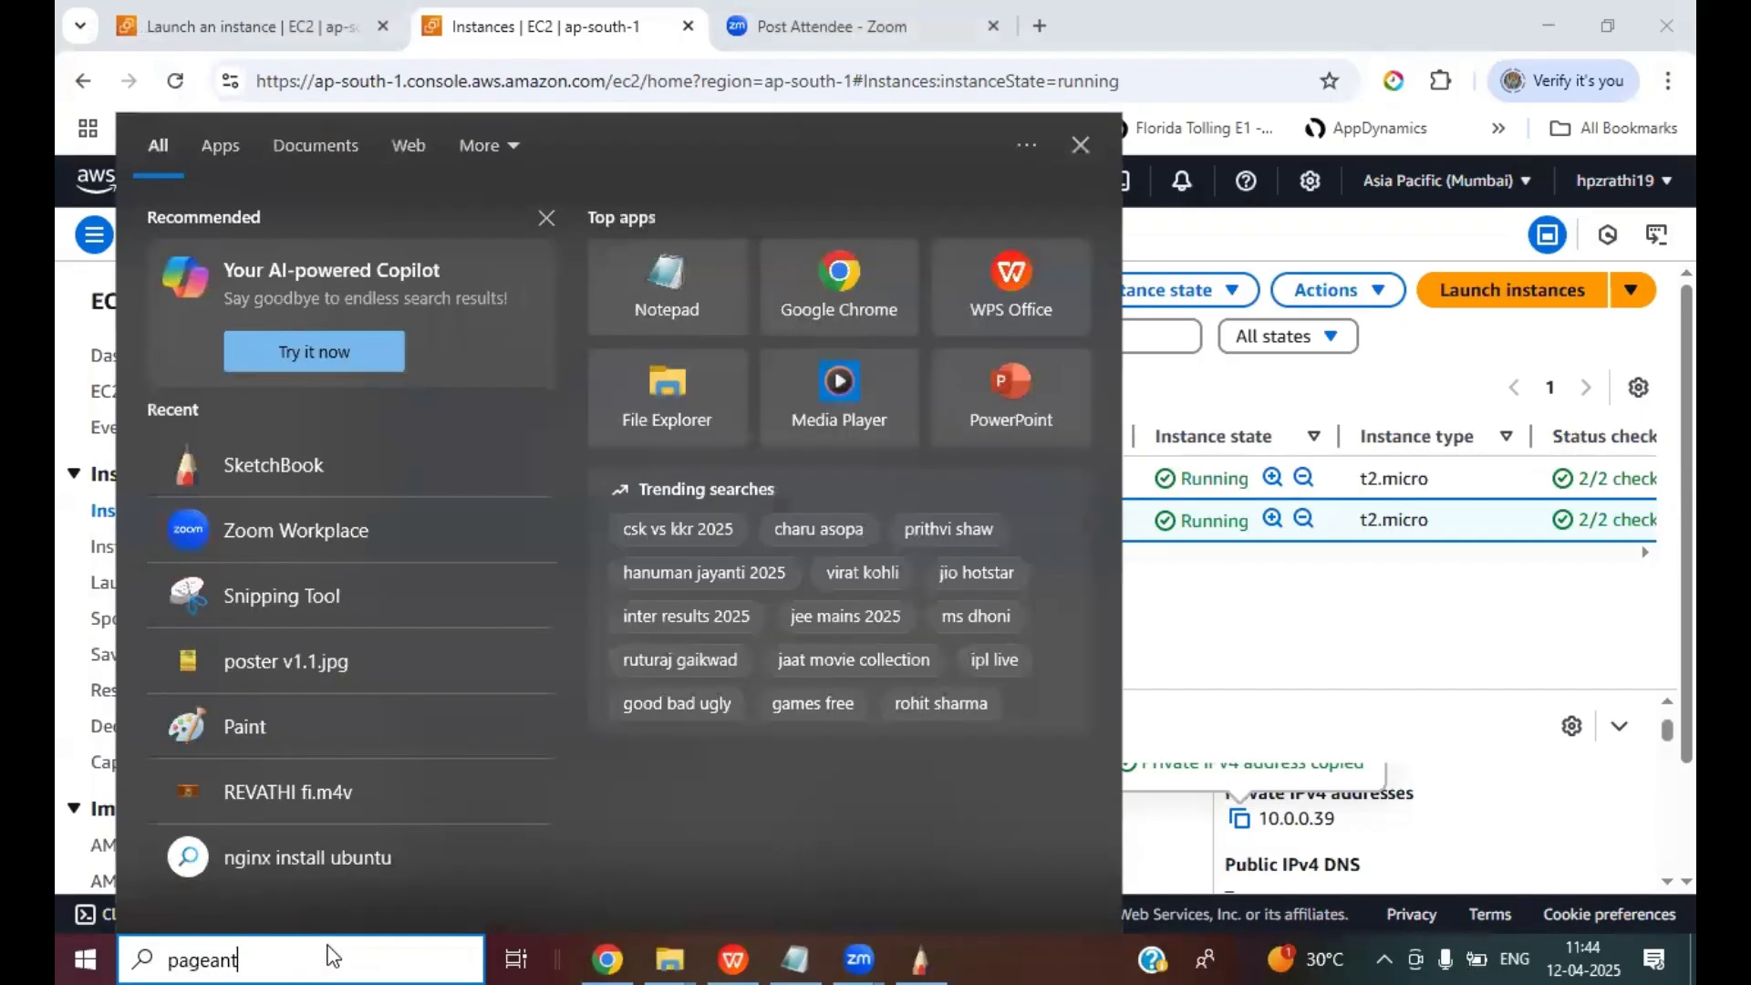
key("Return")
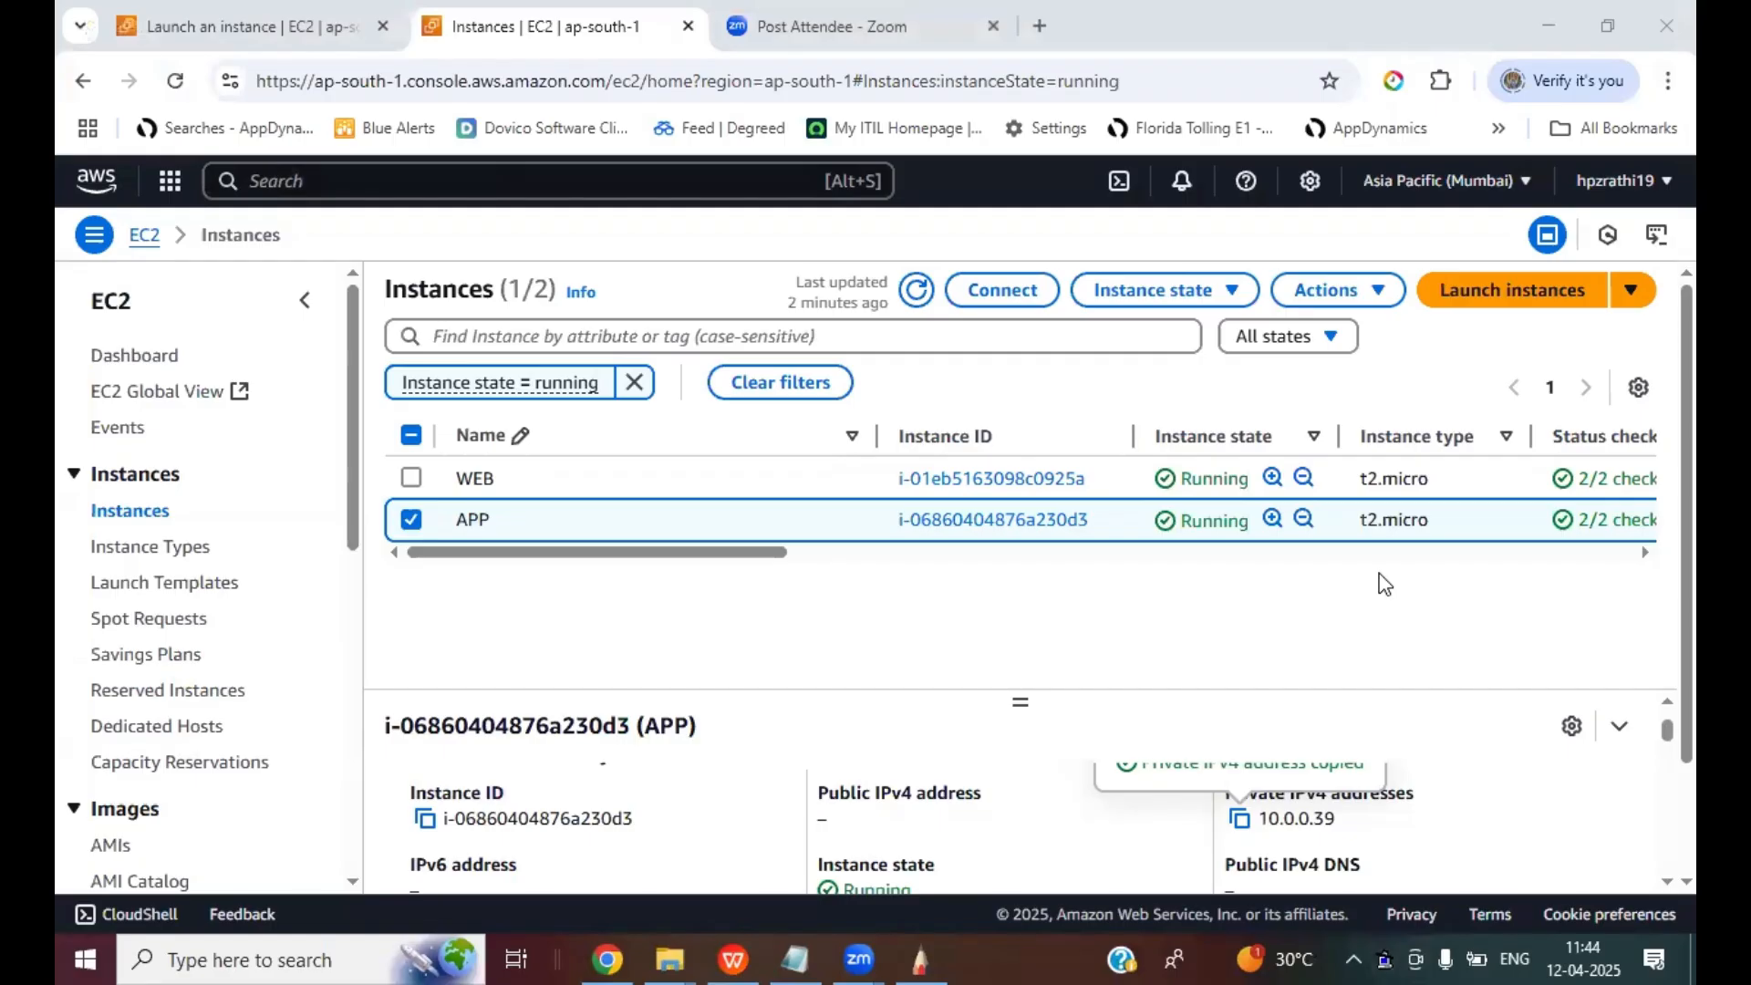
double_click(1385, 960)
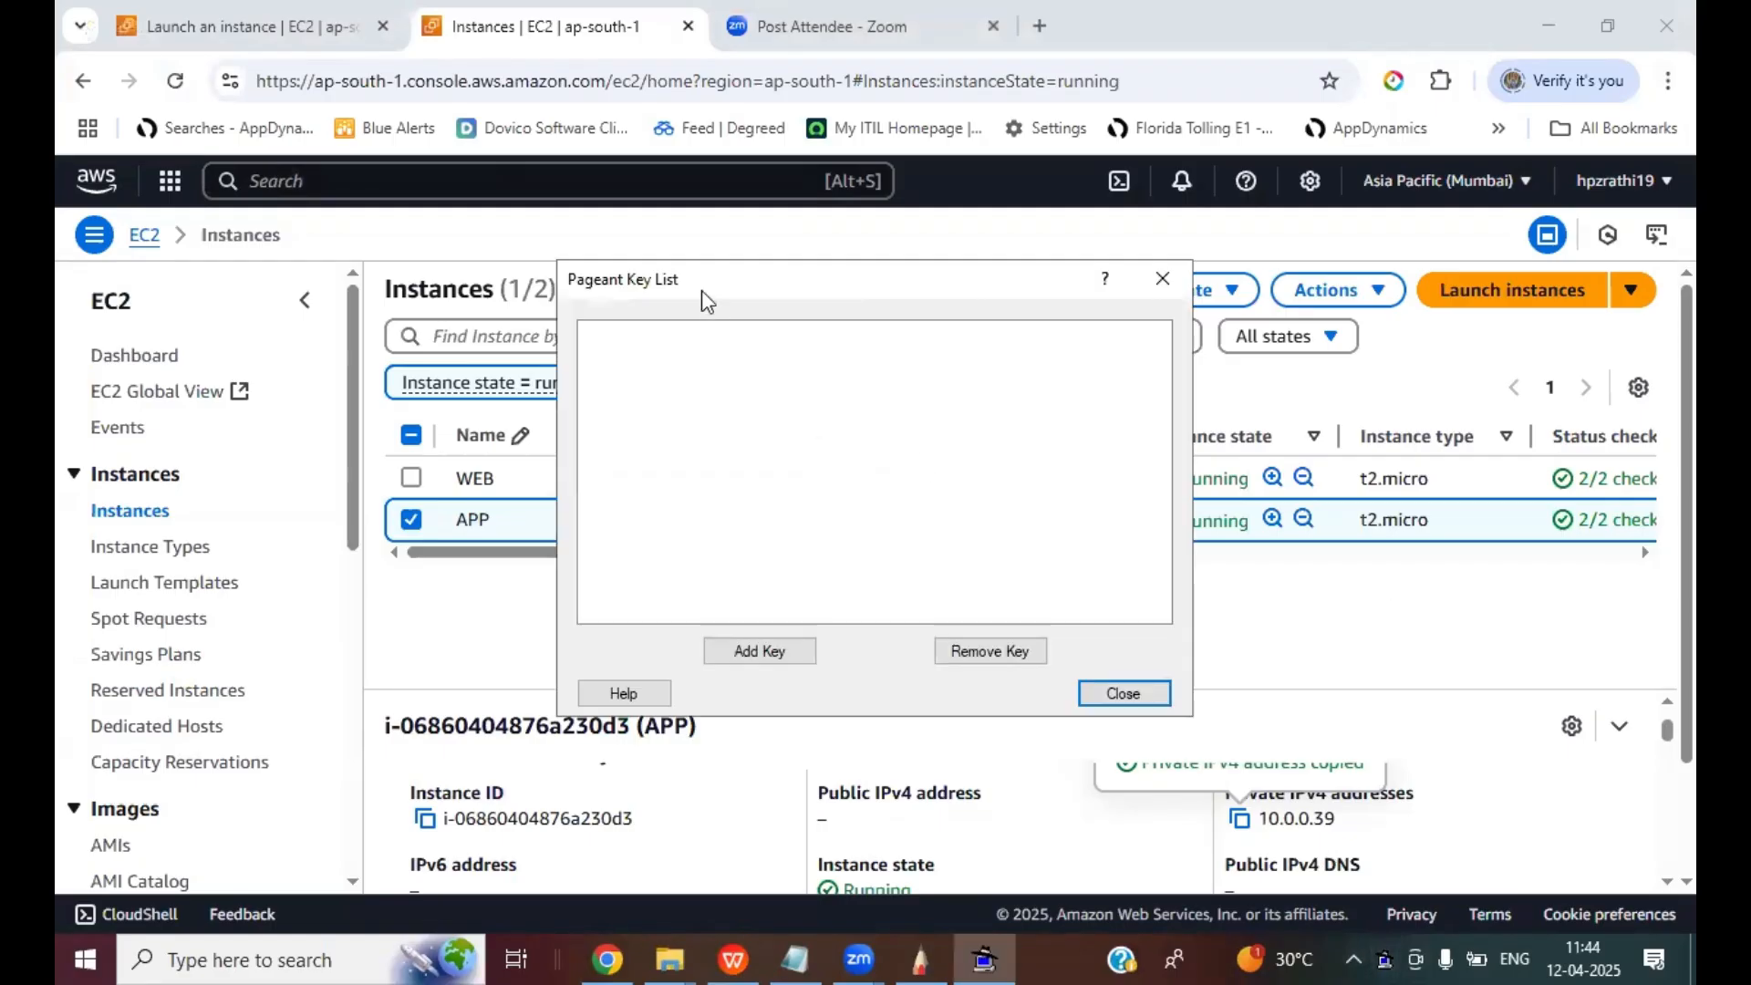
- Add the private key file 17012025.ppk to Pageant and close the key list
left_click(758, 651)
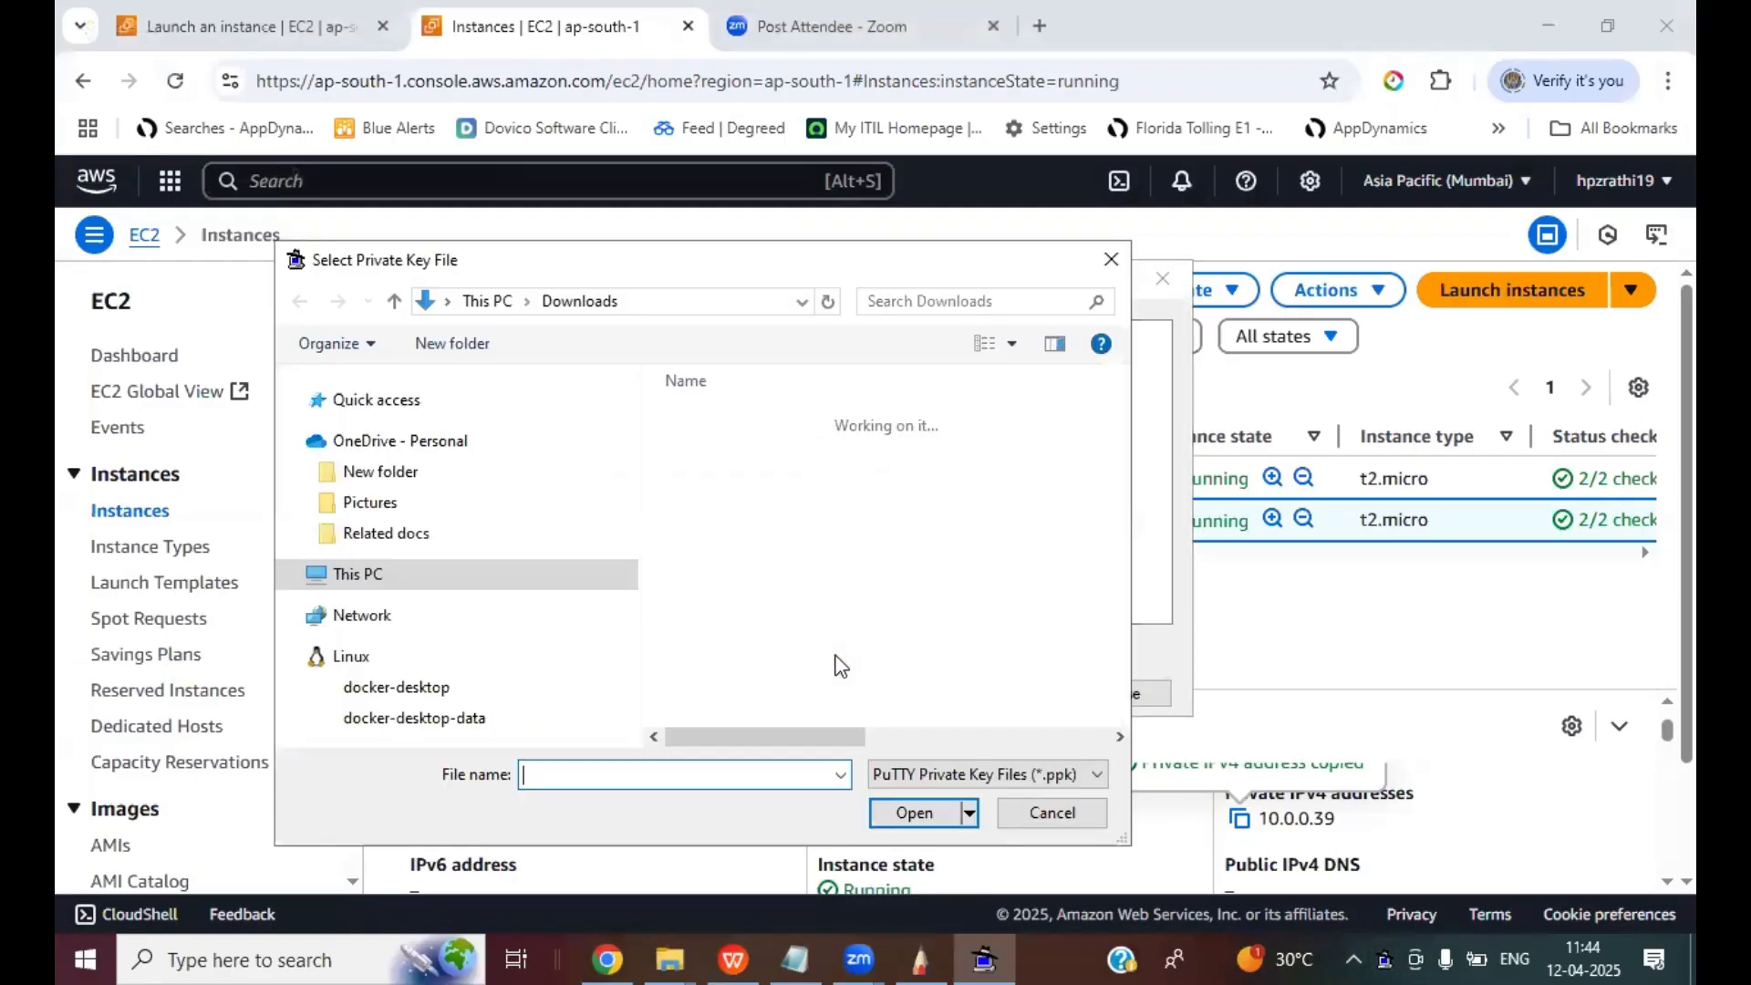
type("17012")
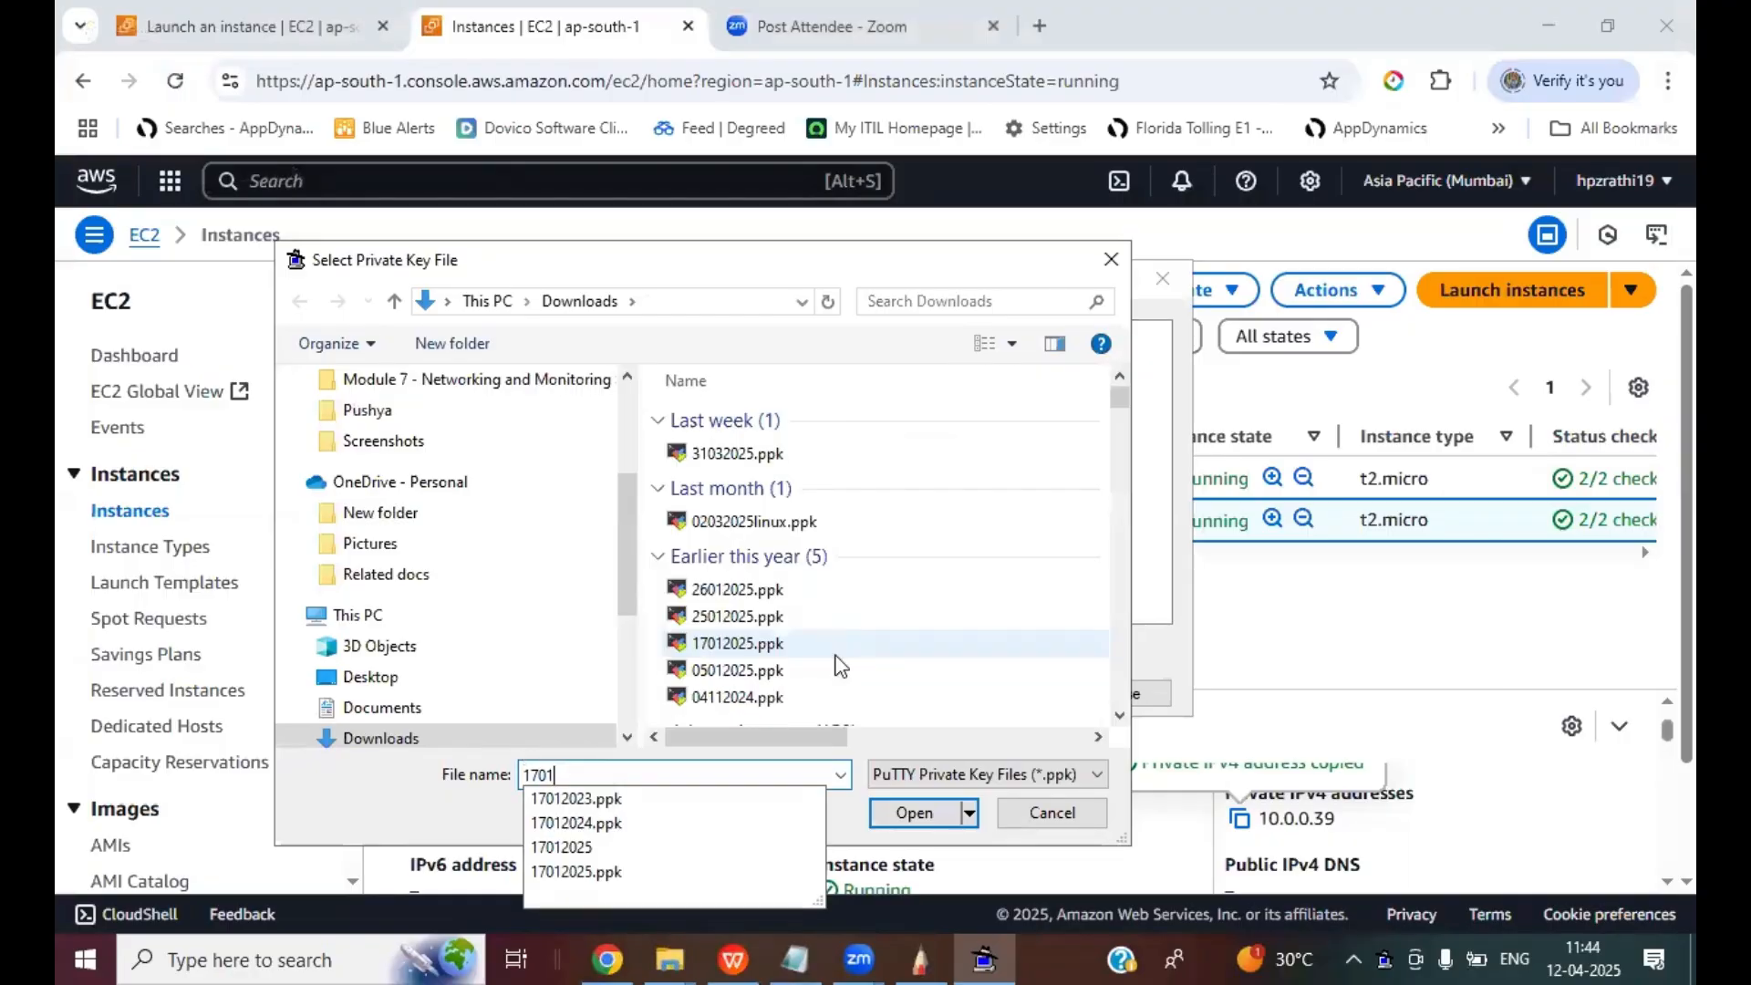
key("Down")
key("Down")
key("Down")
key("Down")
key("Return")
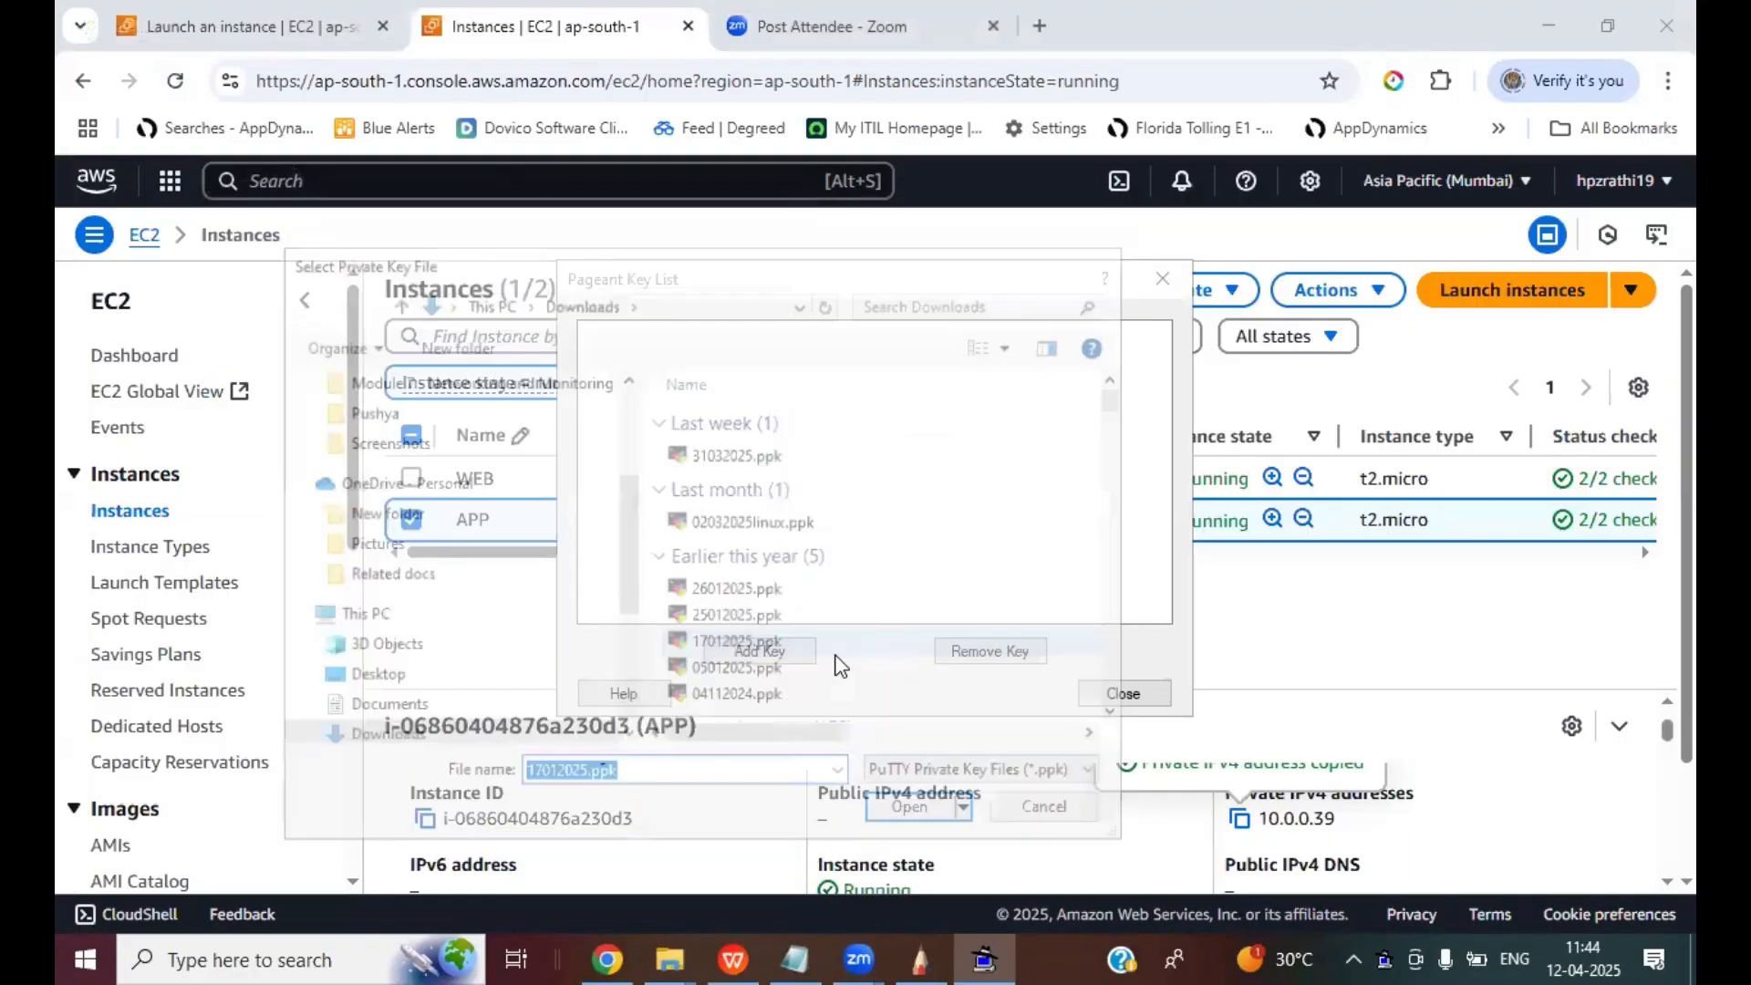
left_click(1123, 693)
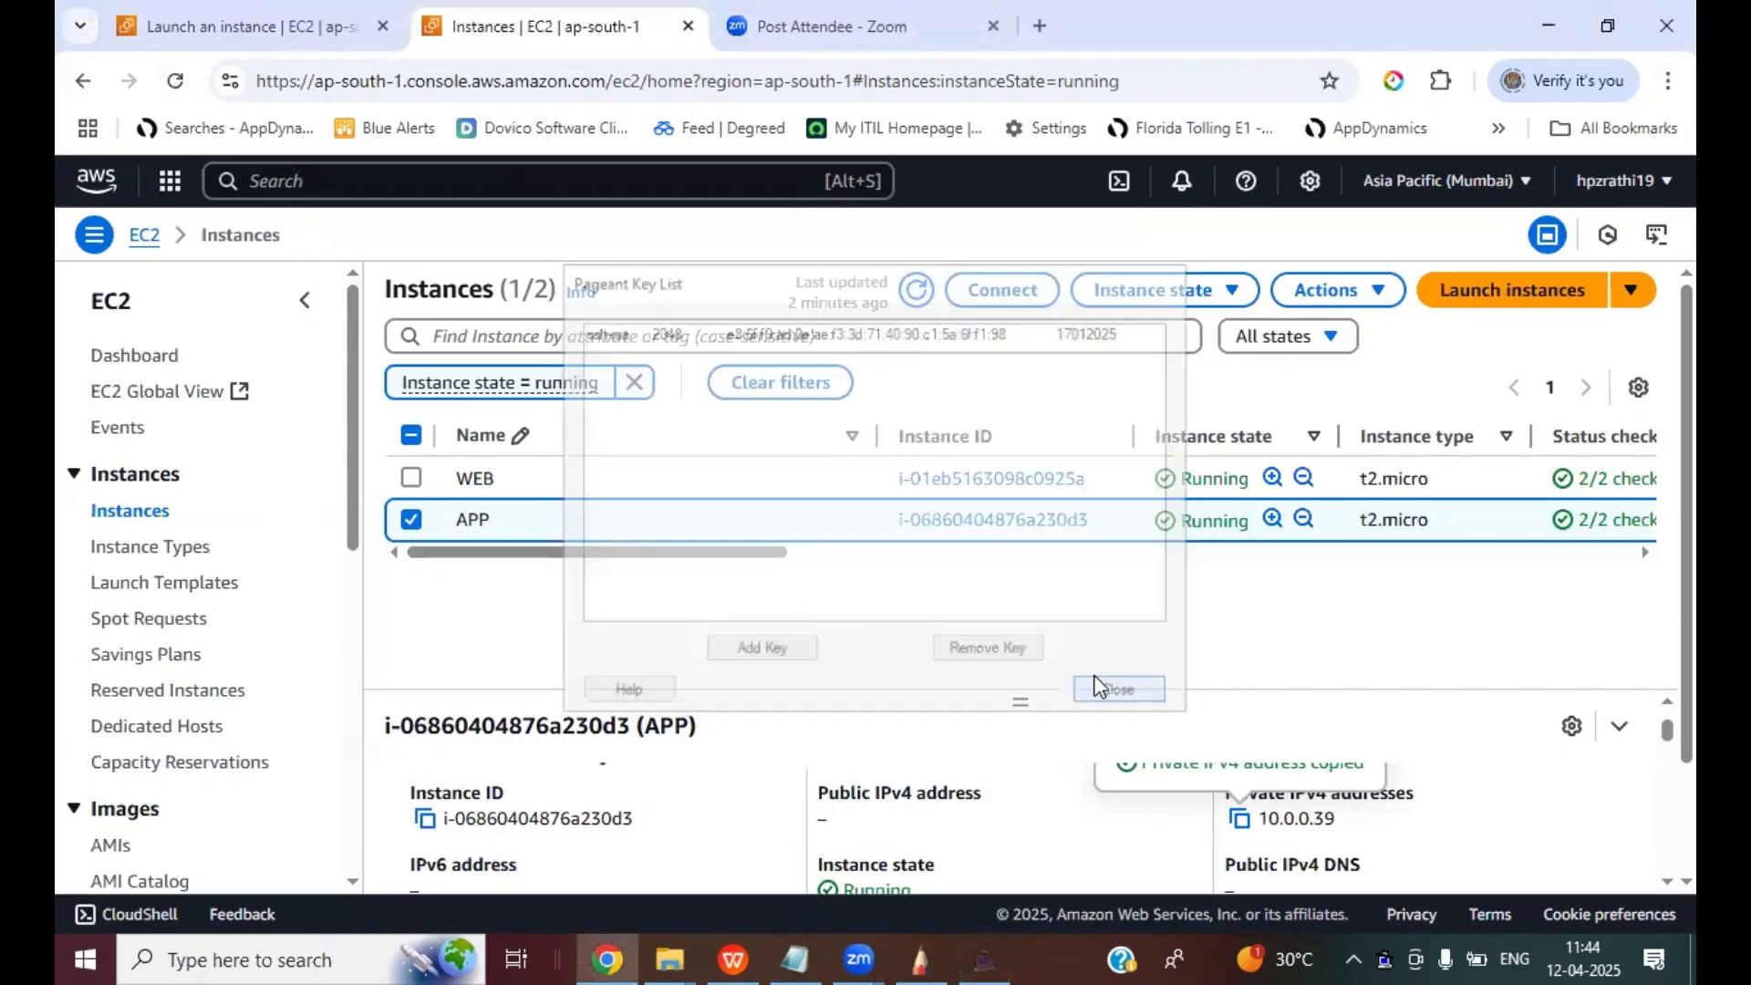
- Copy the WEB instance's public IPv4 address and launch PuTTY with 13.235.113.158 as the host name
left_click(411, 520)
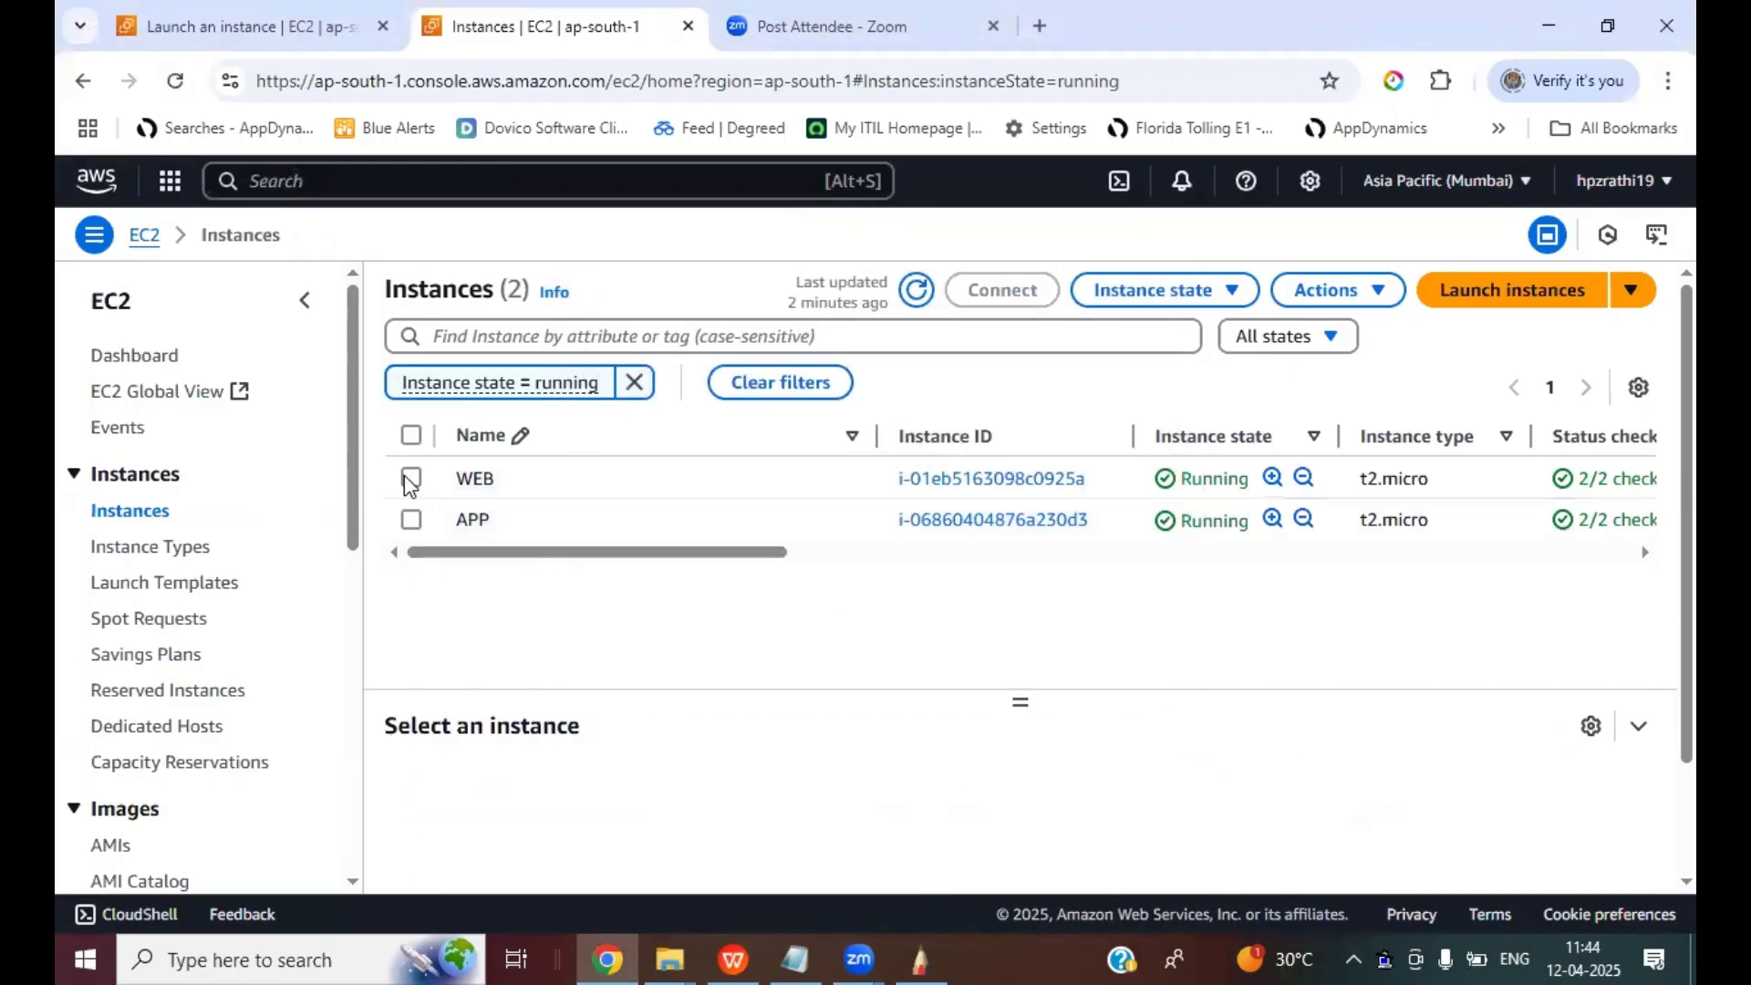
left_click(411, 478)
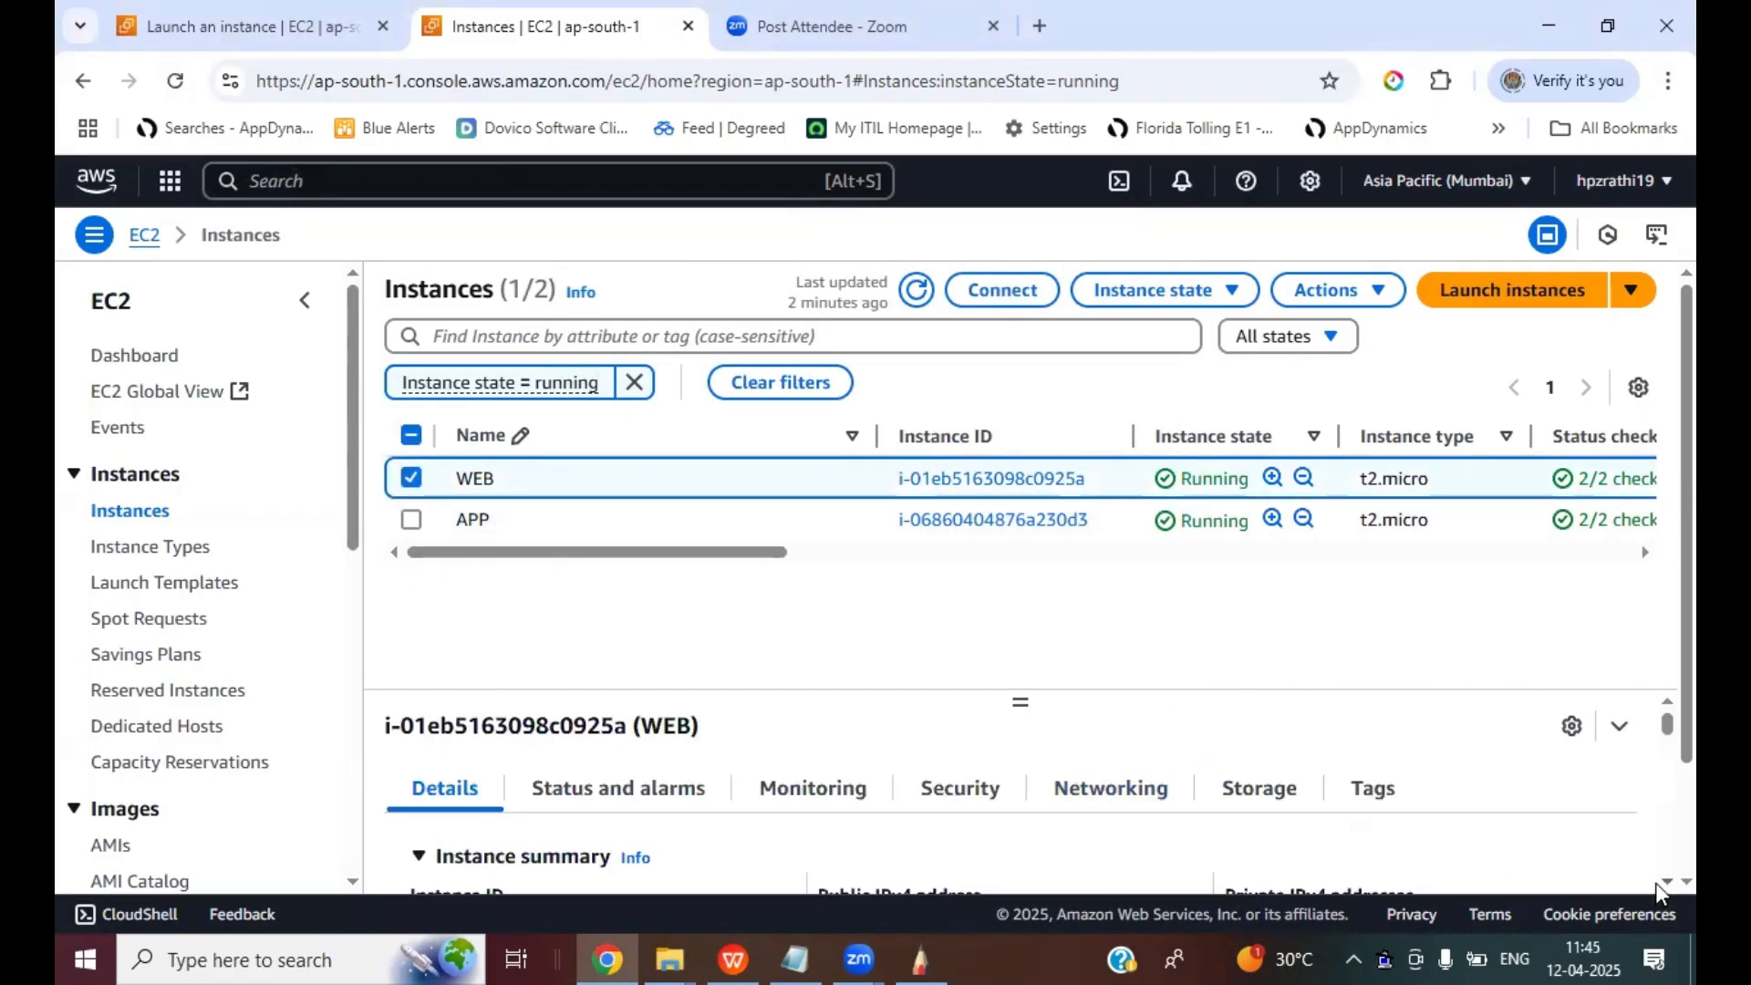
scroll(1657, 889, "down", 2)
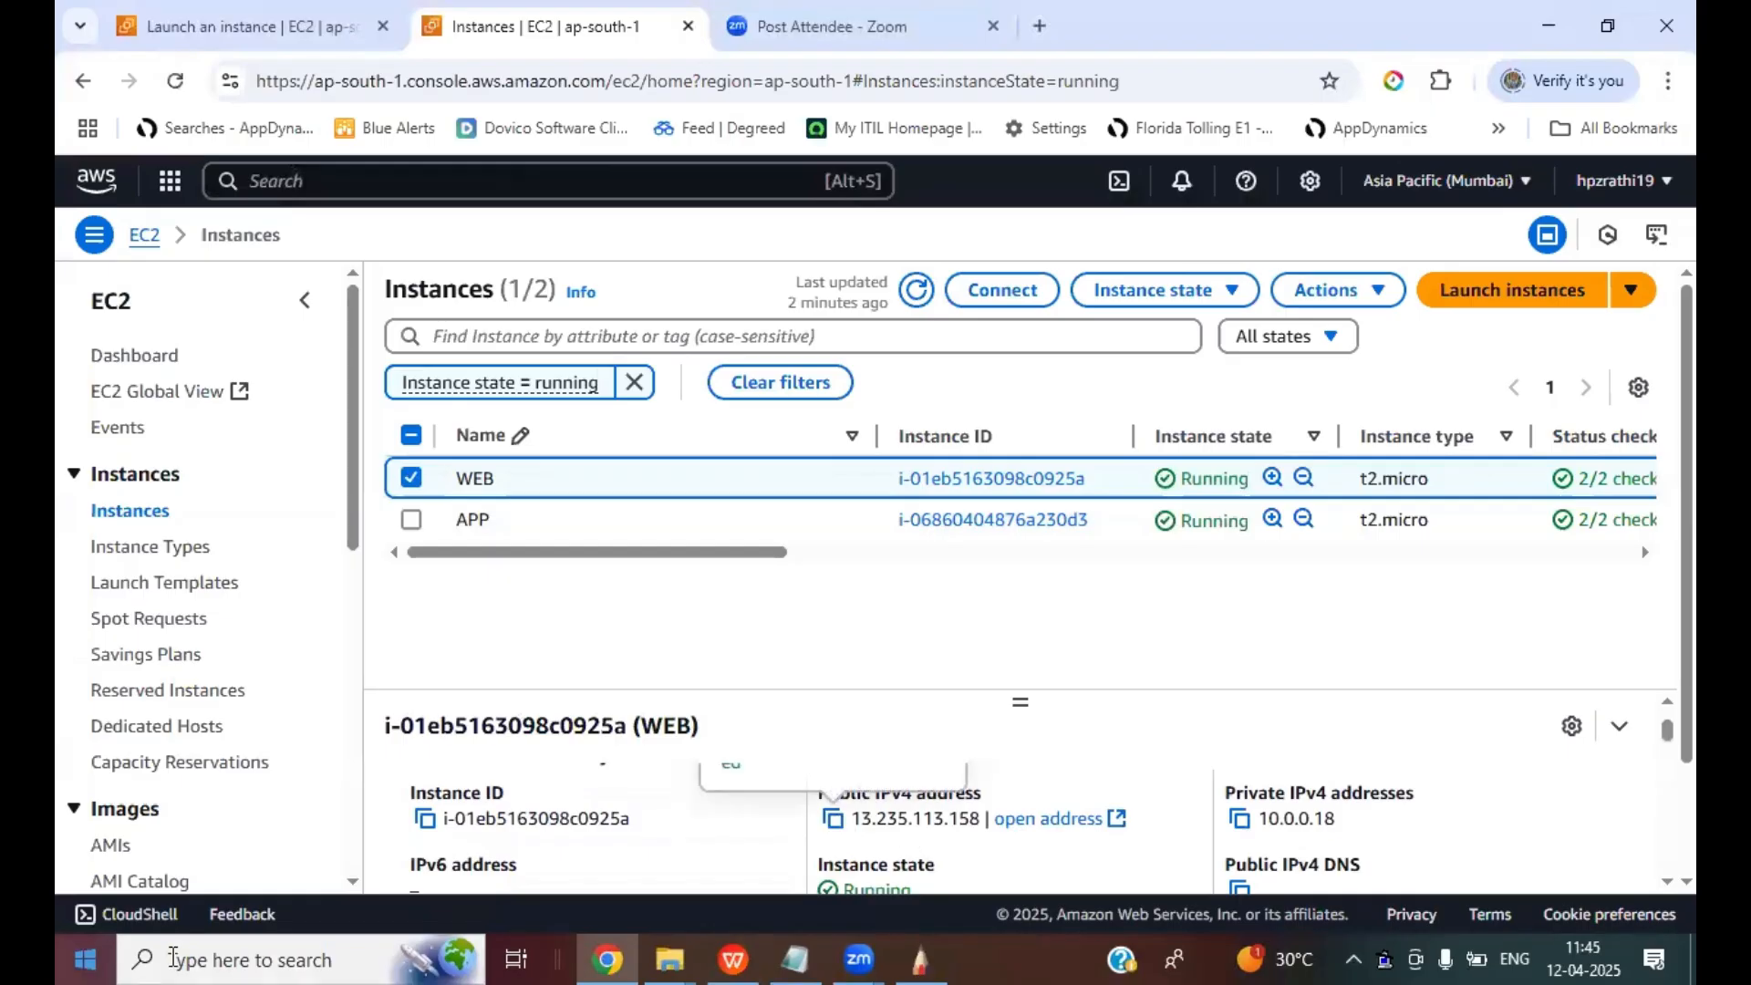
left_click(222, 958)
type("putty")
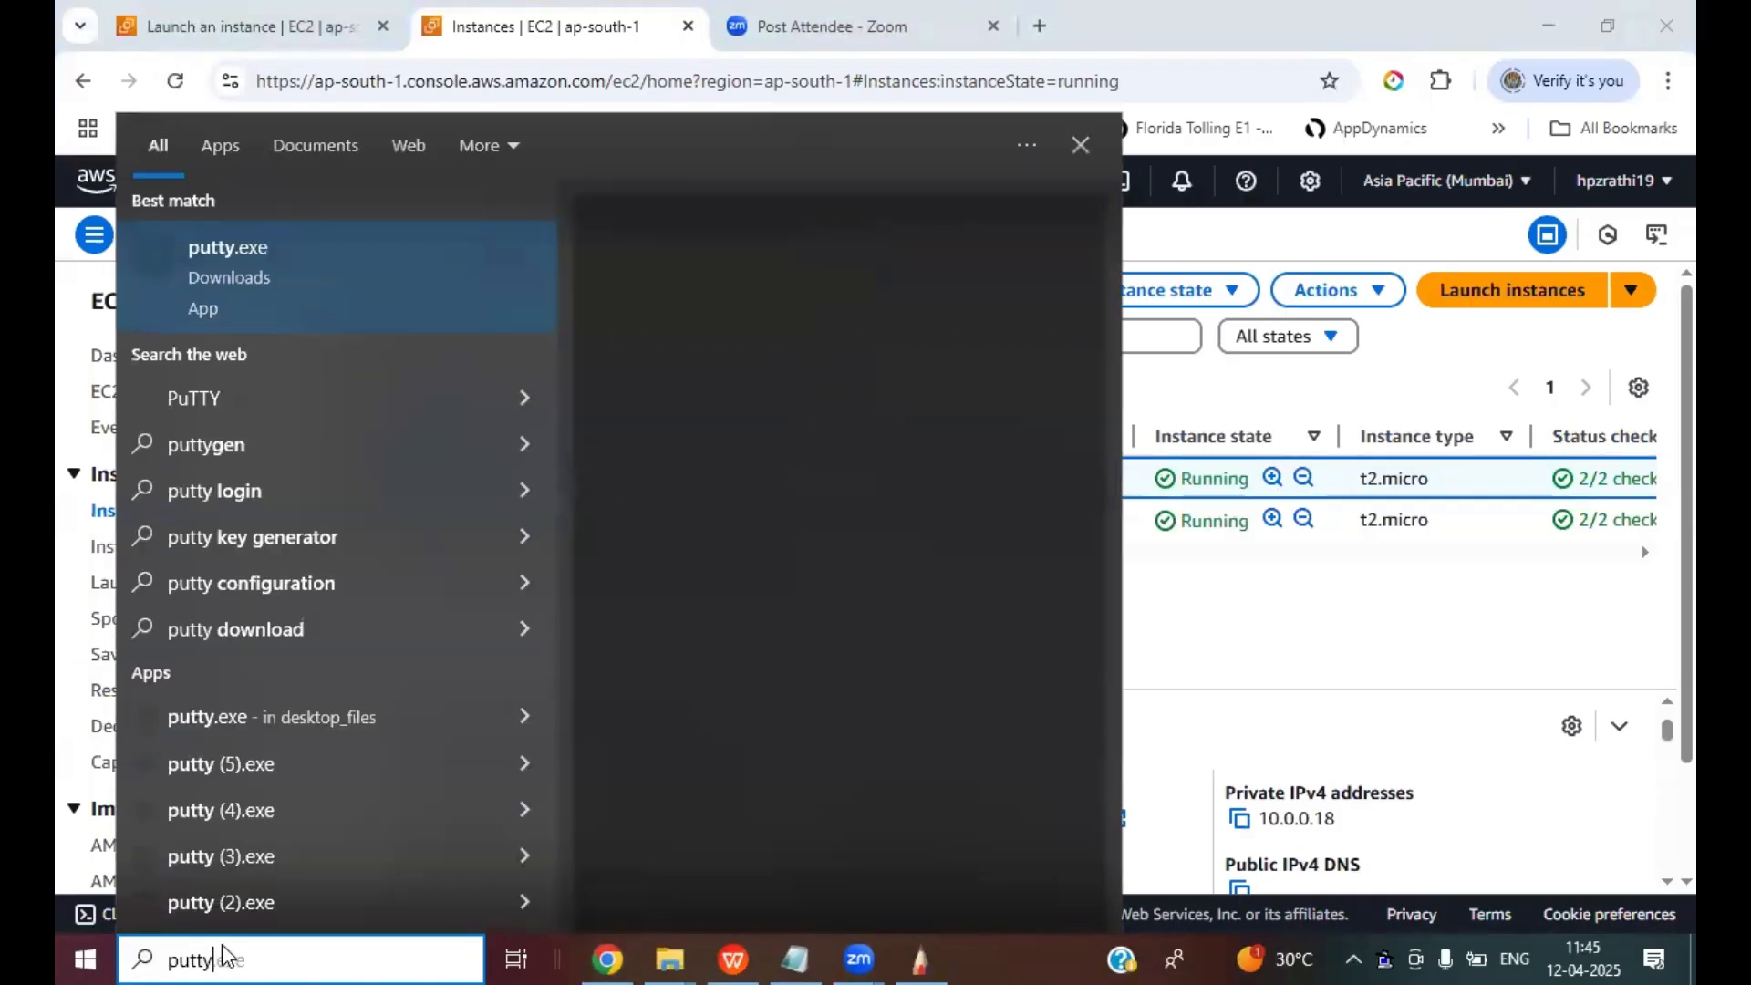
key("Return")
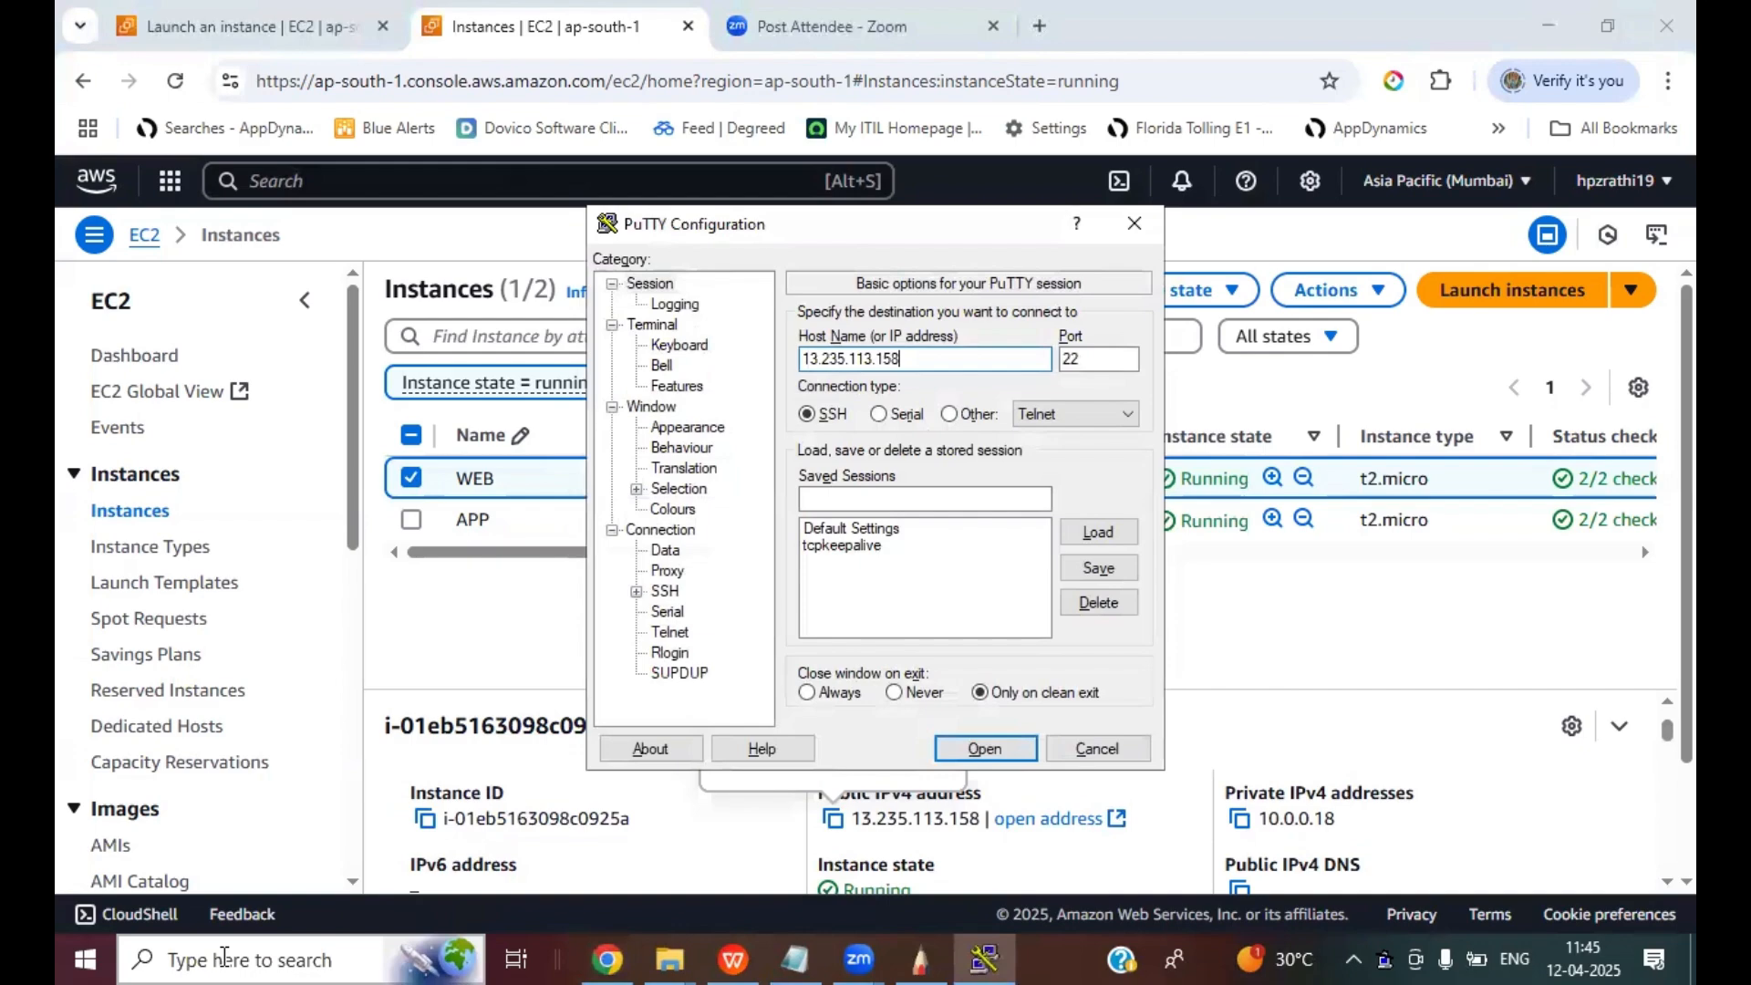
- Set 17012025.ppk from Downloads as the private key file for SSH authentication in the PuTTY session
left_click(636, 591)
left_click(660, 612)
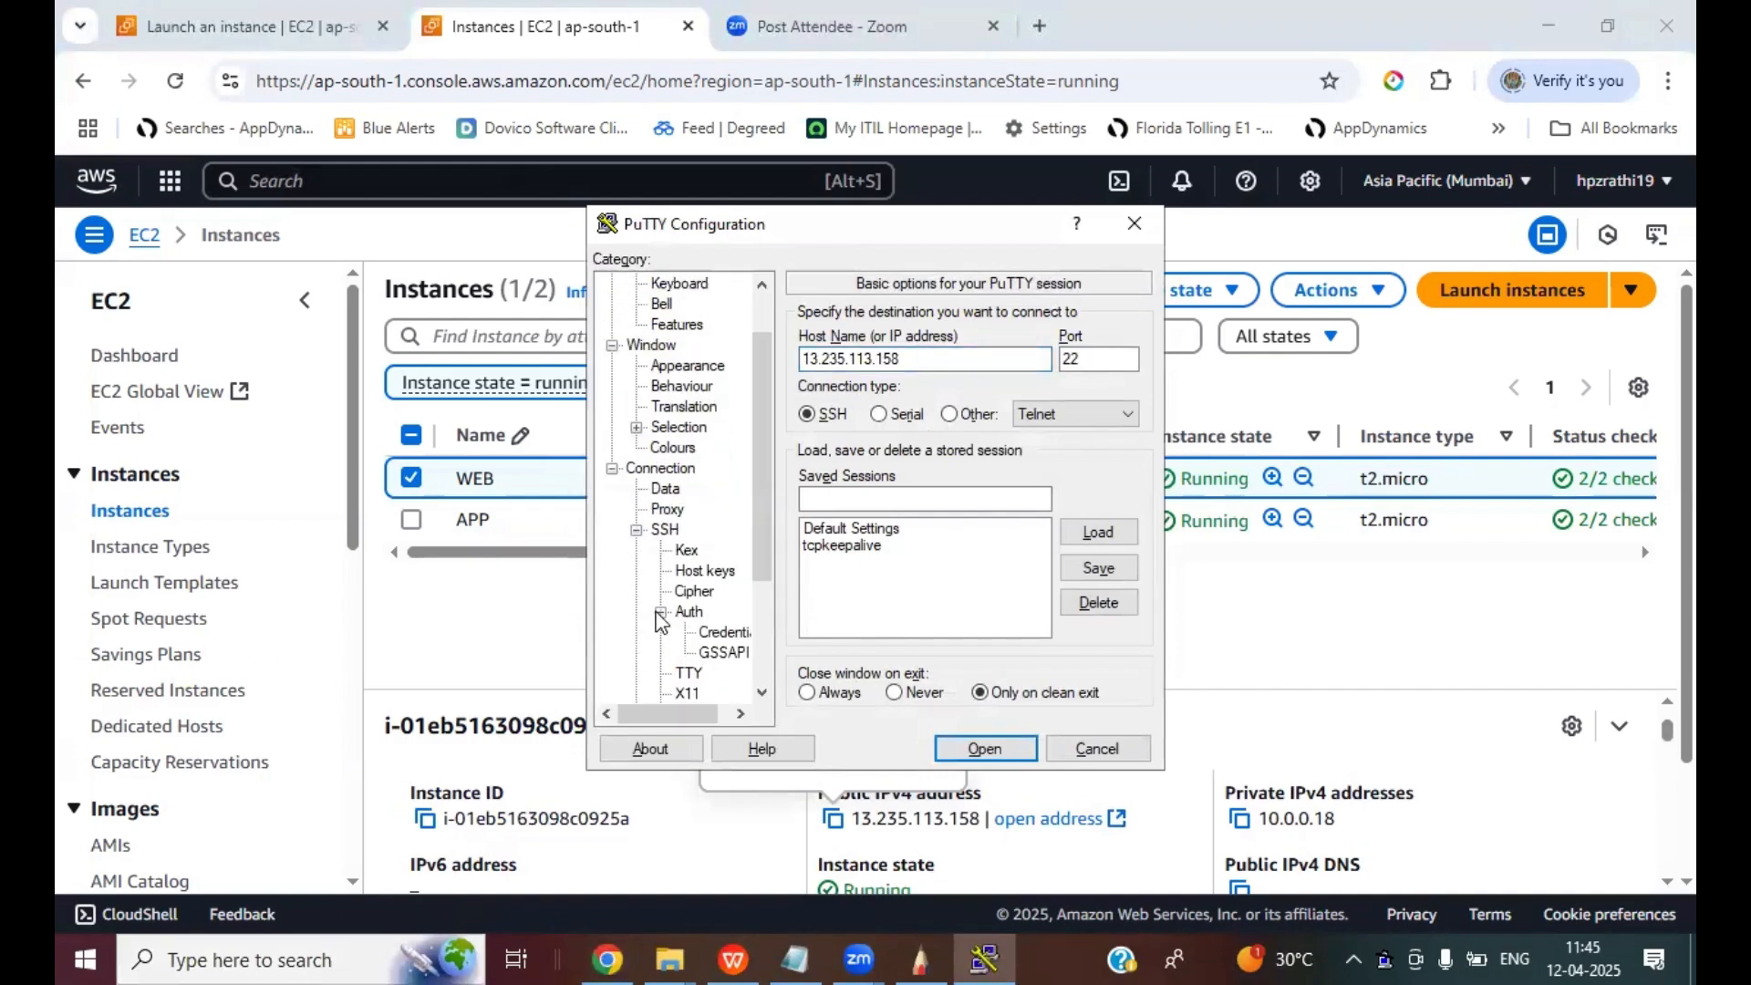
left_click(724, 632)
left_click(1092, 365)
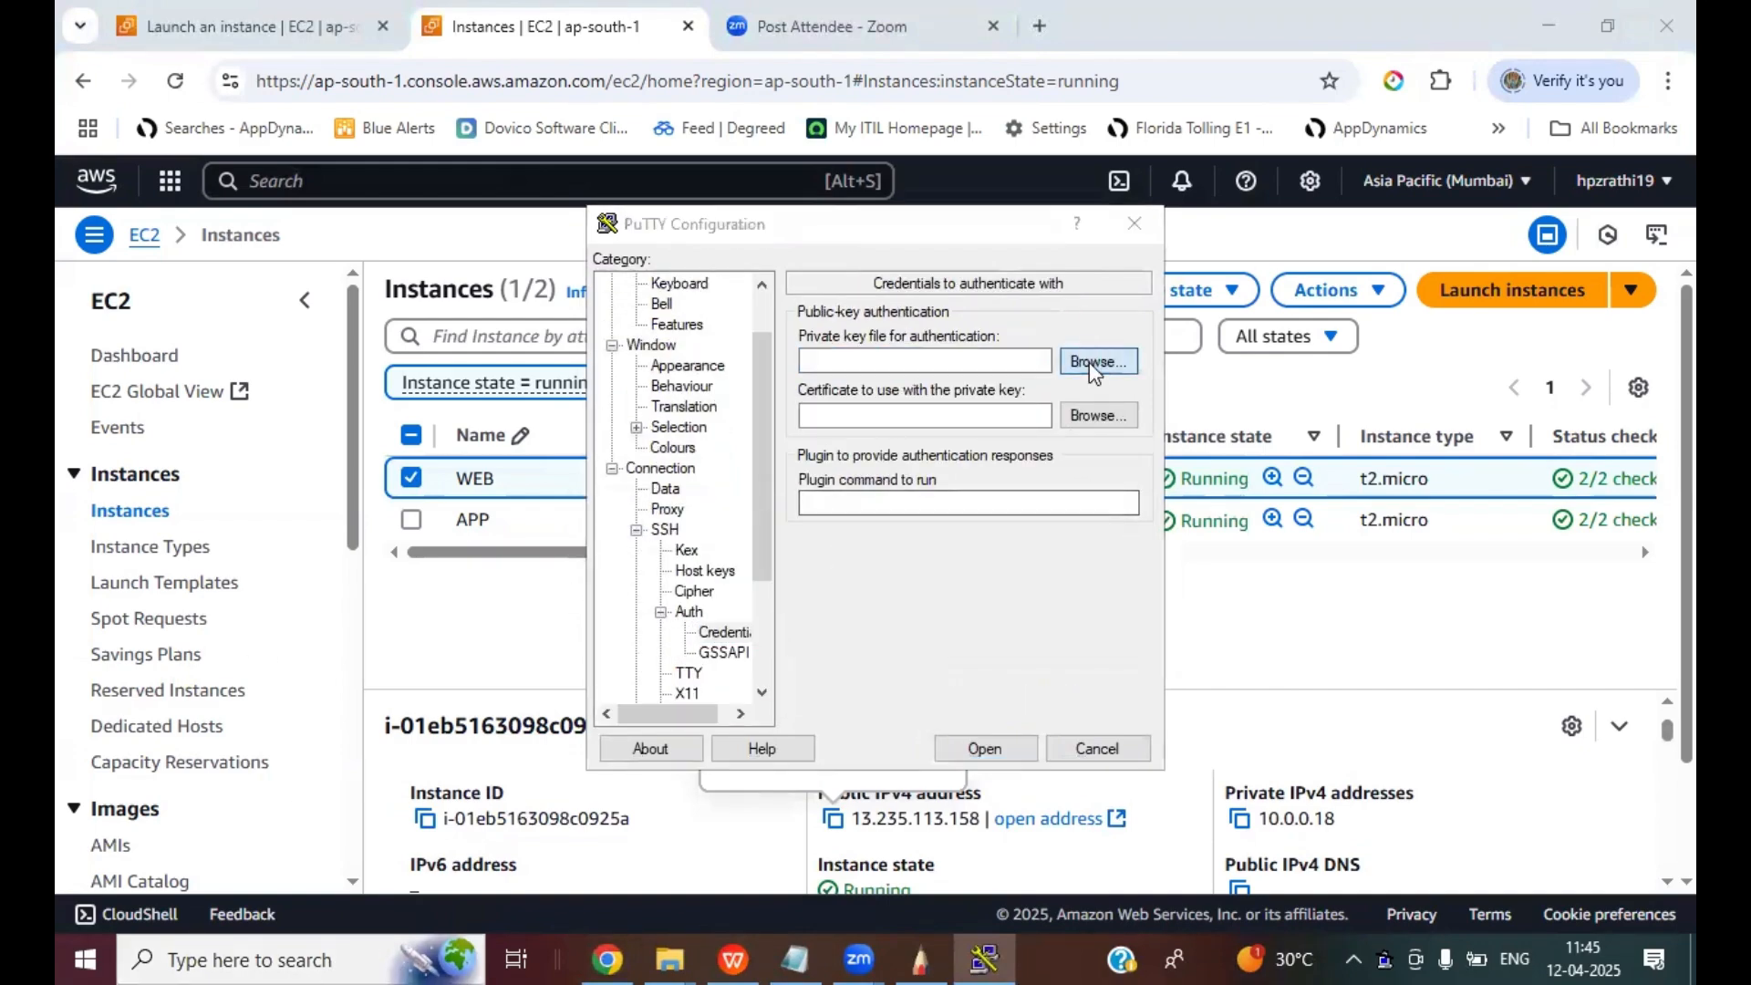
type("1701")
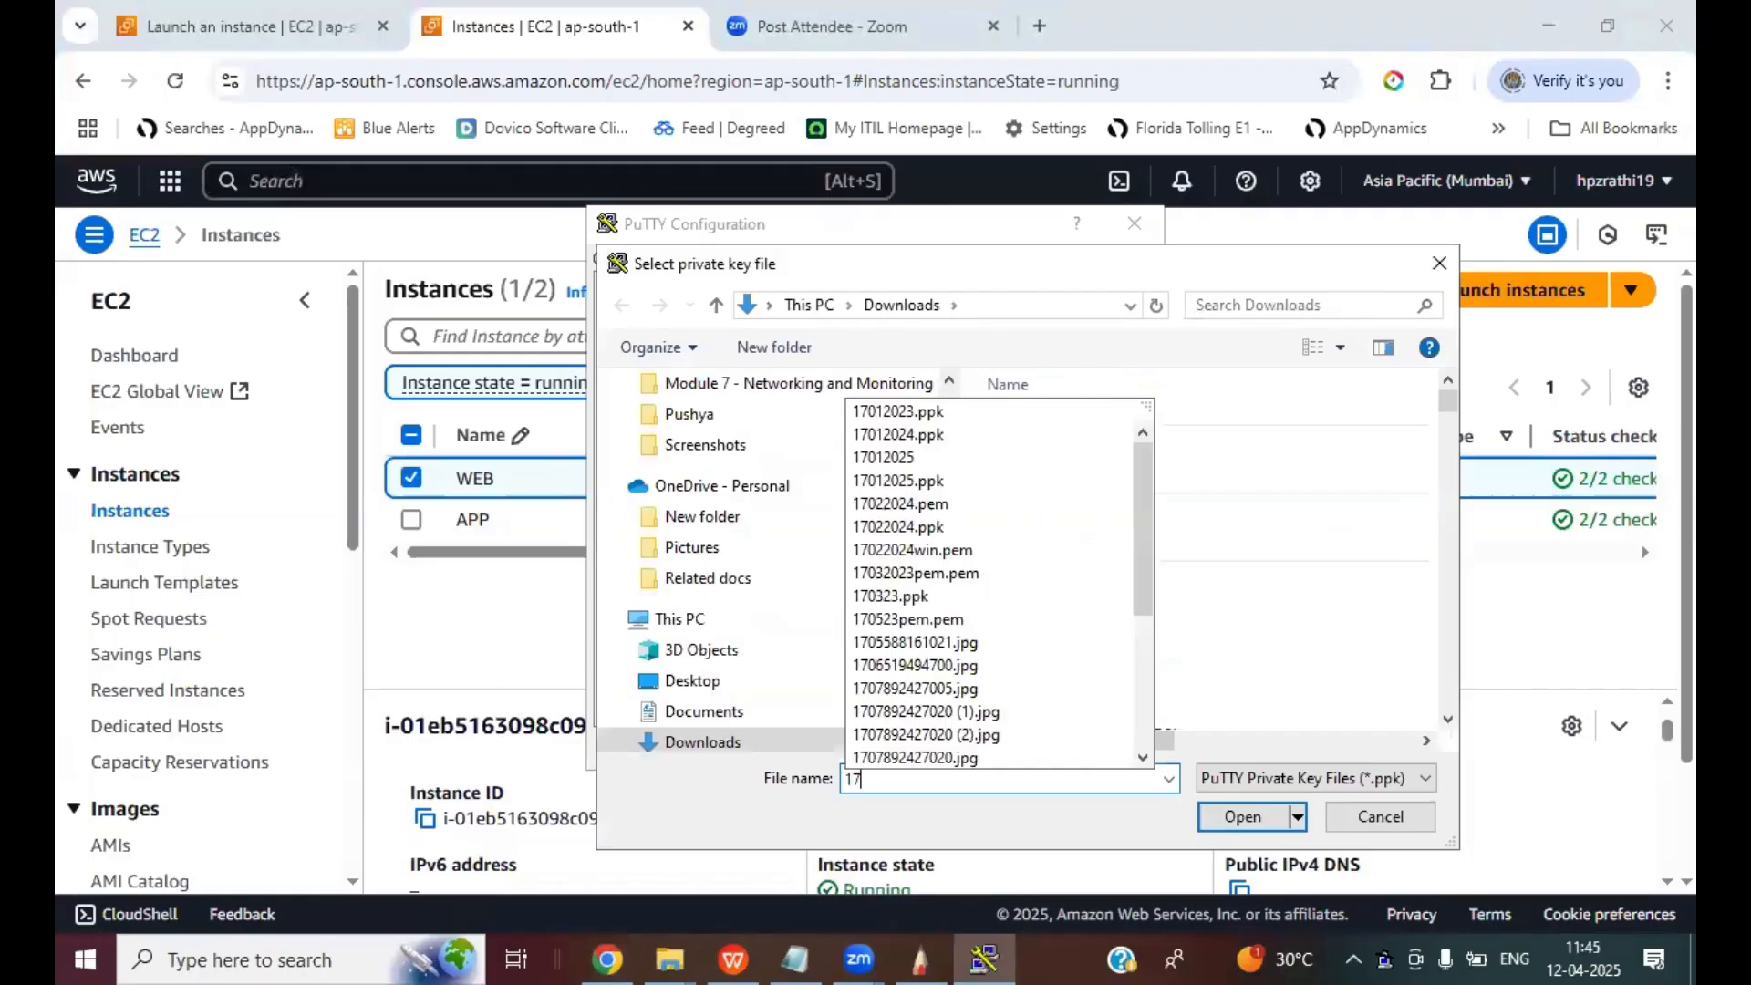
key("Down")
key("Down")
key("Down")
key("Down")
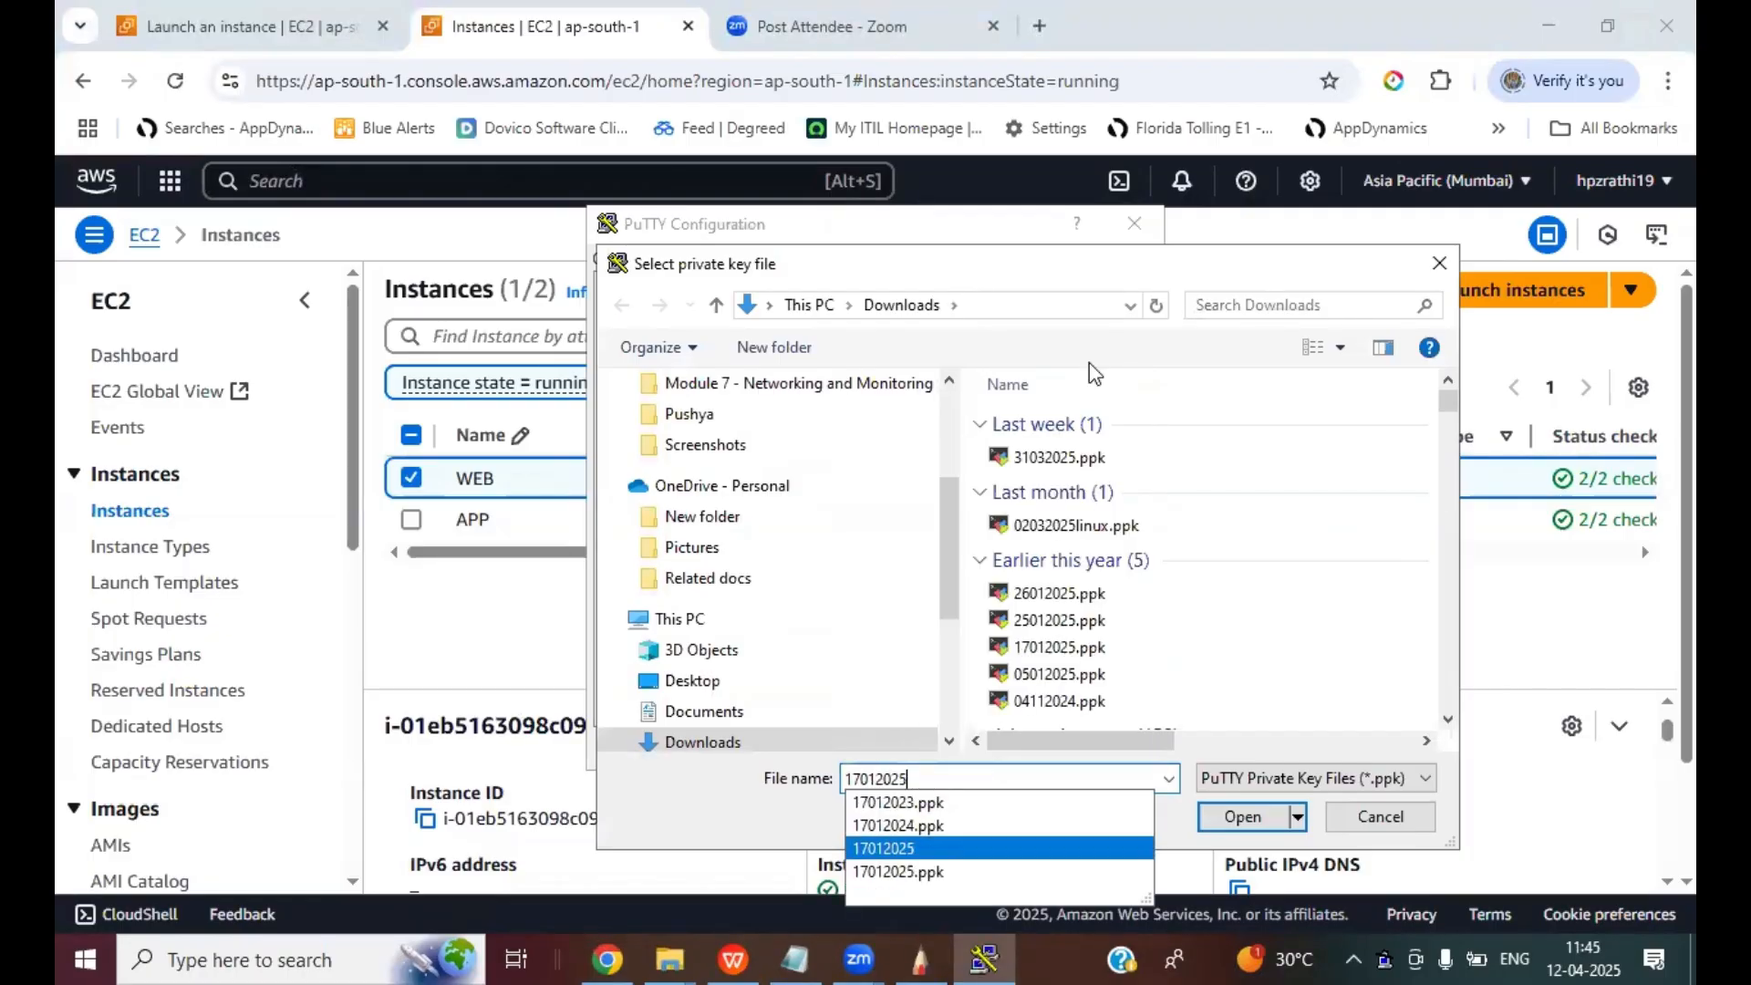
key("Return")
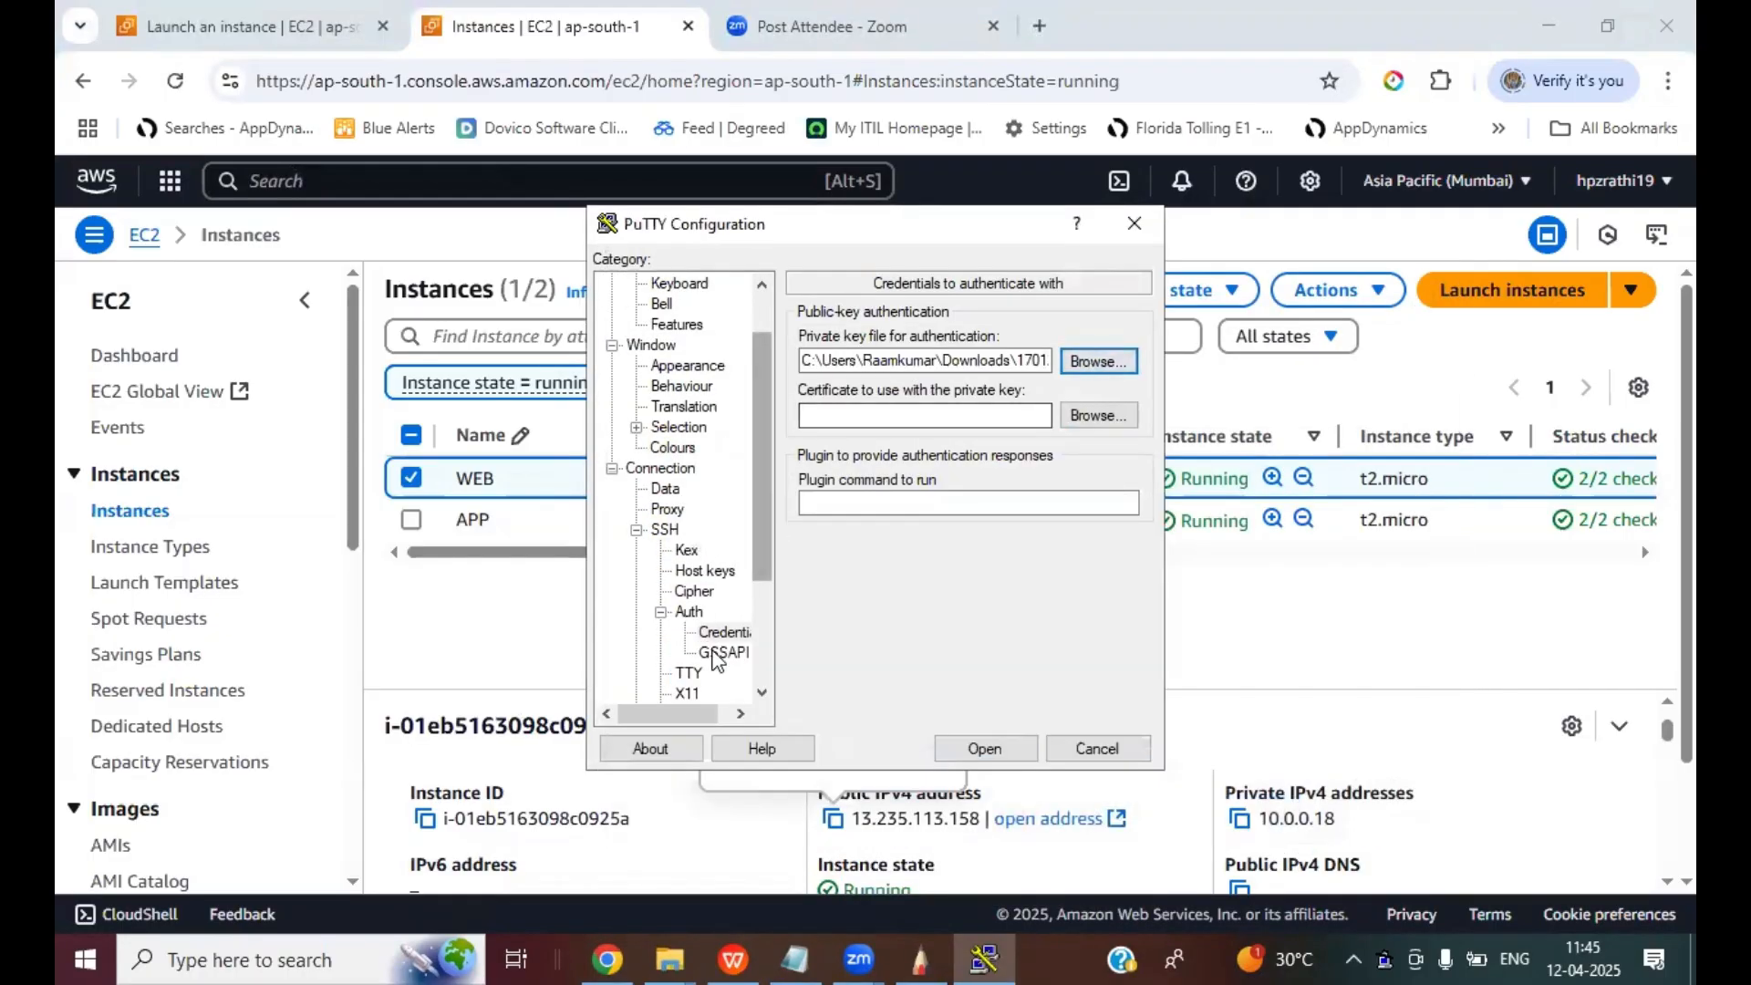
- Allow agent forwarding in the SSH authentication options and temporarily circle that option in red
left_click(690, 611)
left_click(806, 528)
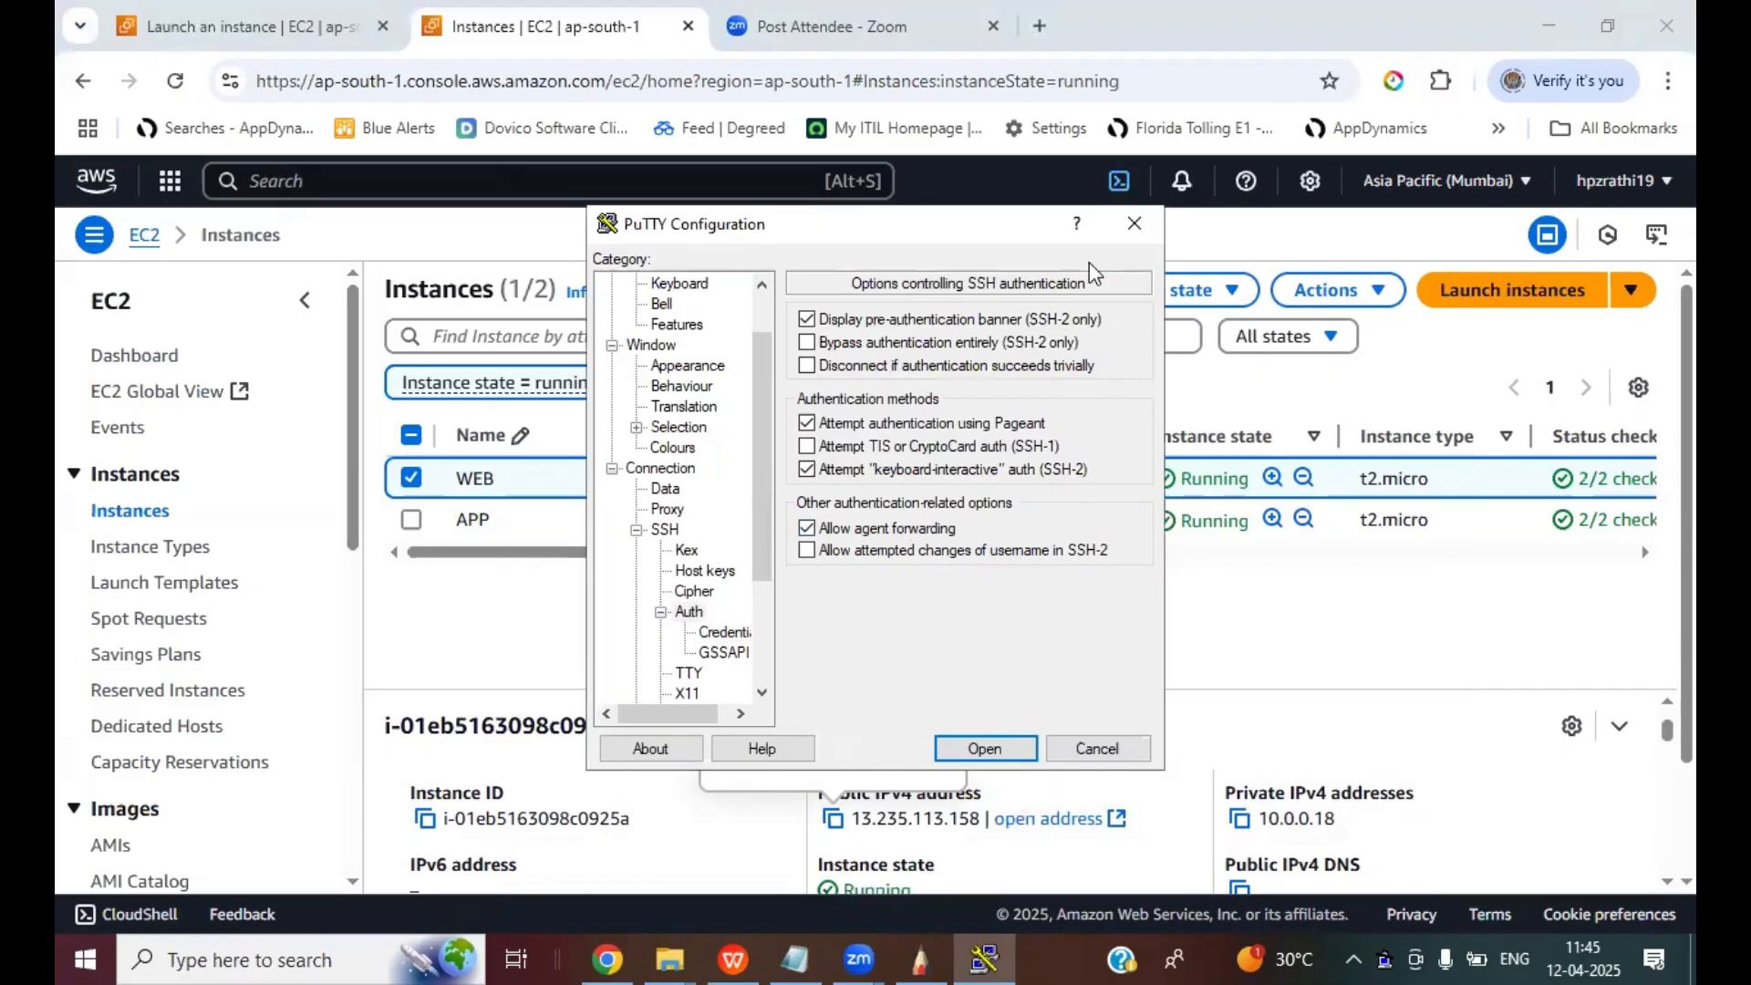
left_click(1120, 180)
mouse_move(836, 502)
left_mouse_down()
mouse_move(805, 503)
mouse_move(790, 532)
mouse_move(951, 542)
mouse_move(929, 476)
mouse_move(816, 508)
left_mouse_up()
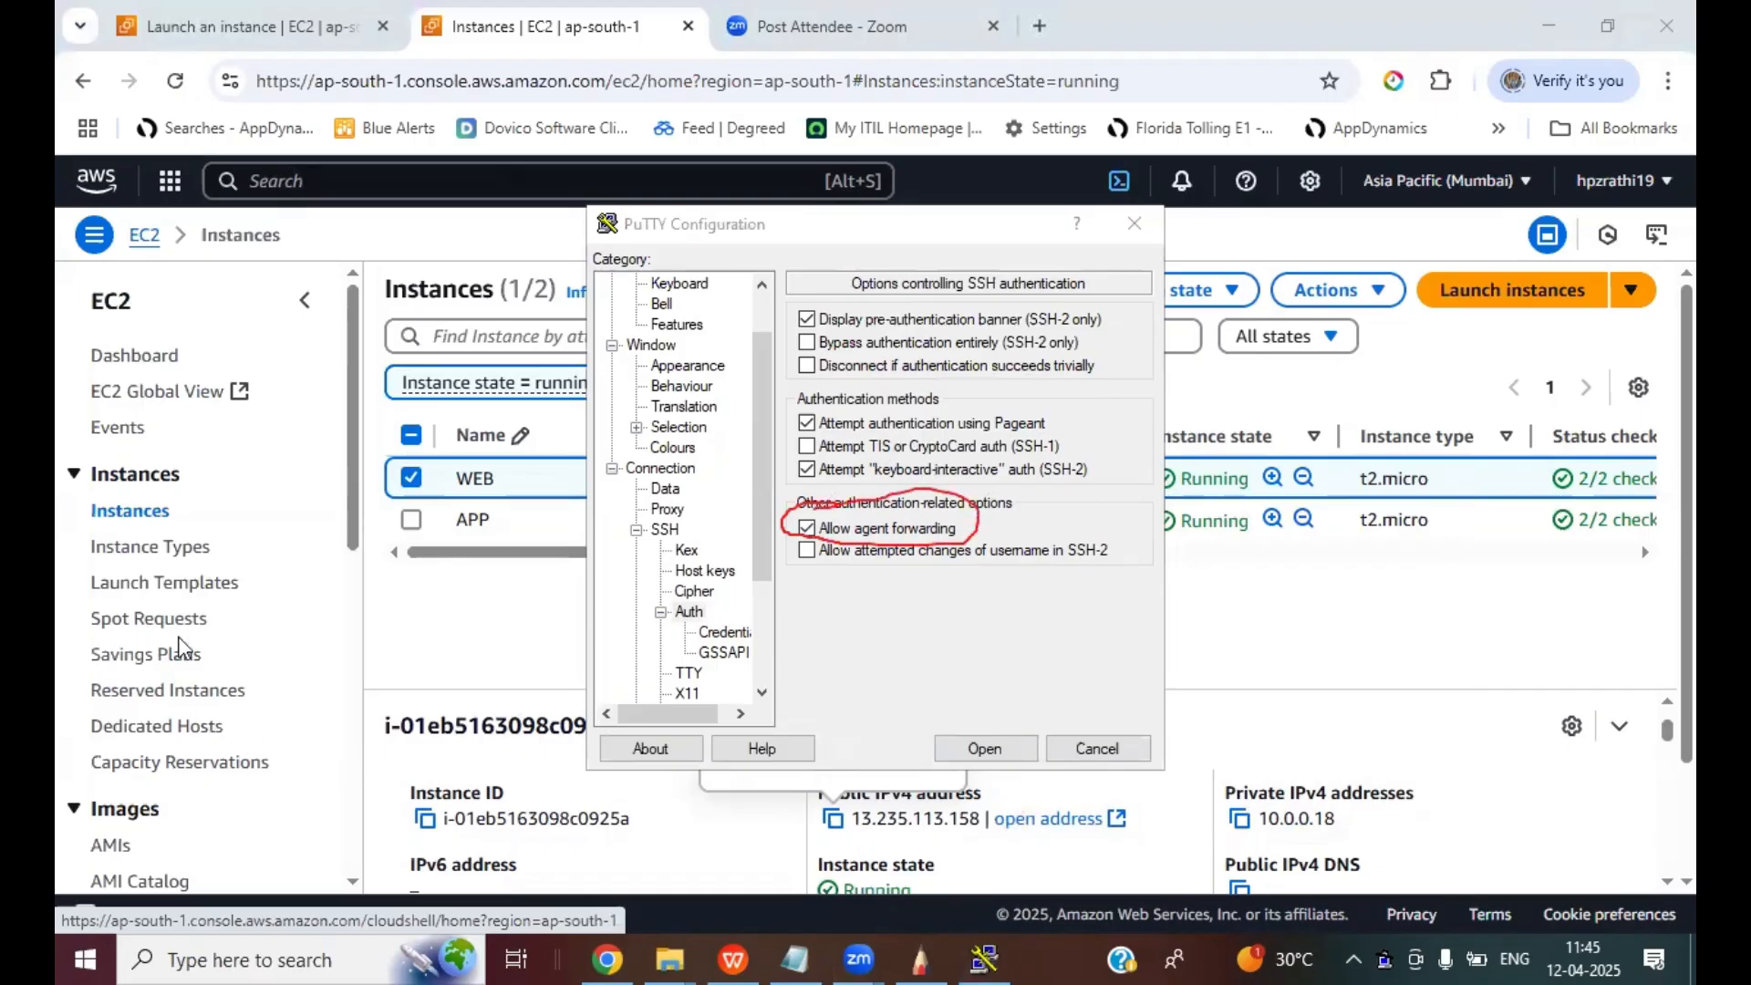
- Open the SSH session to WEB and log in as ec2-user
left_click(985, 748)
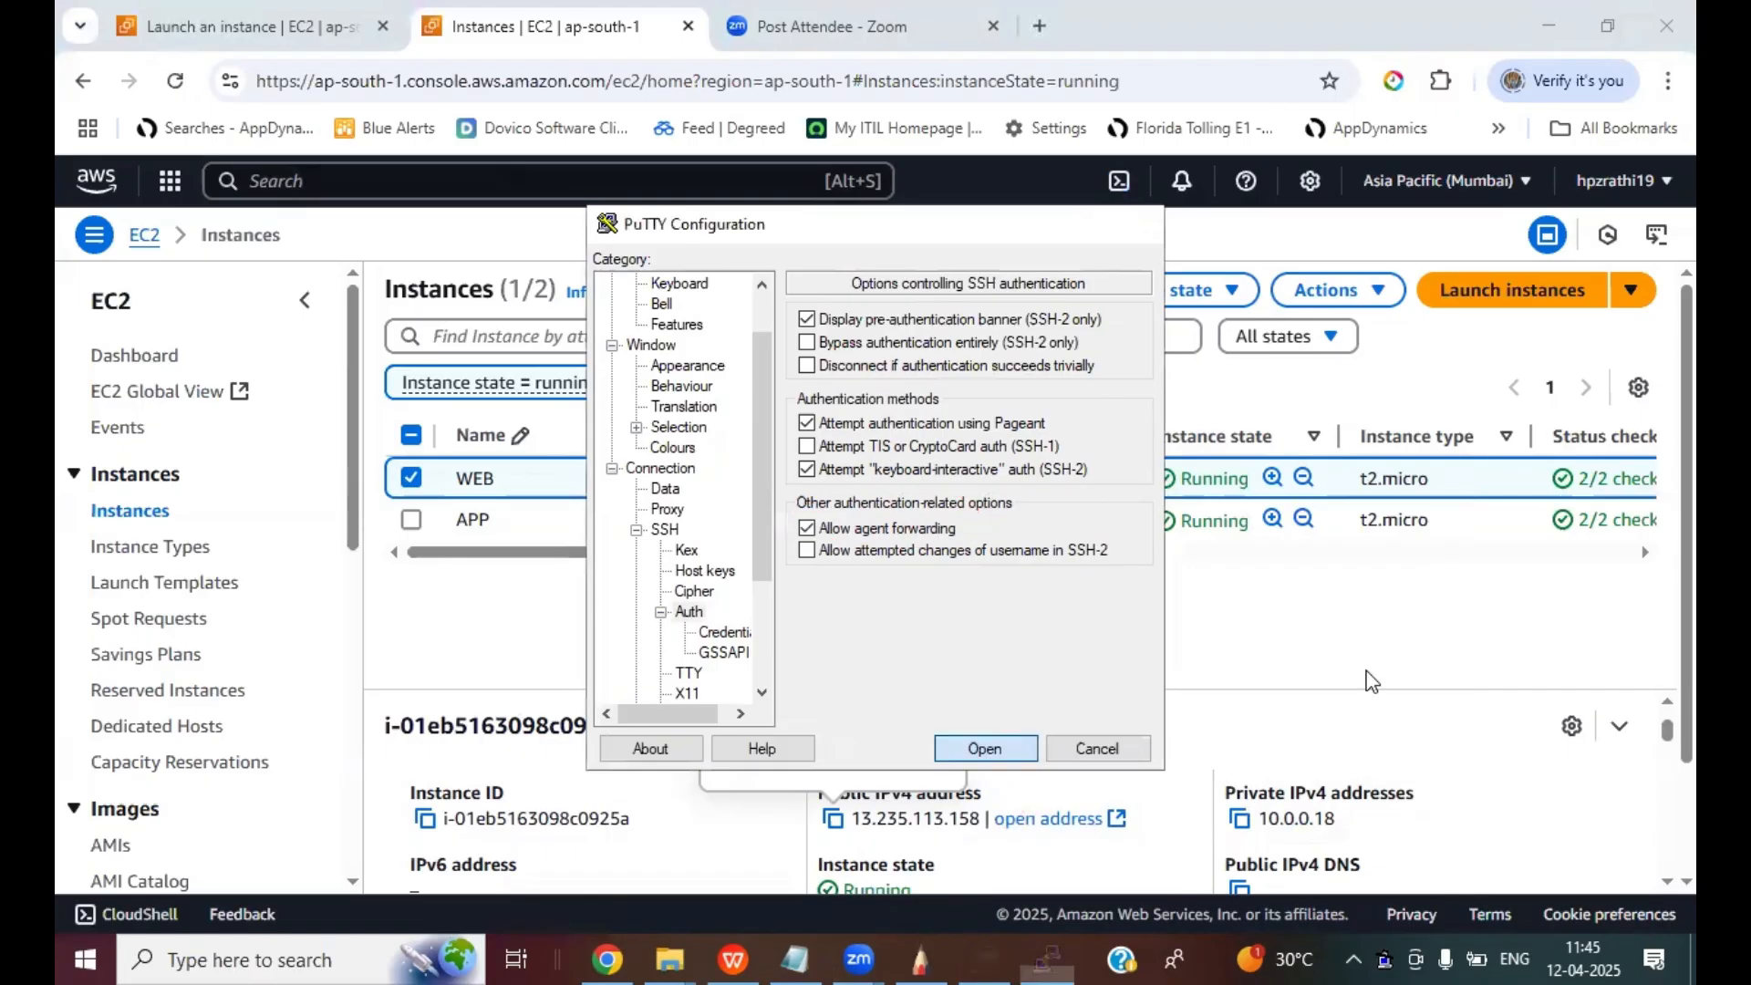
type("e")
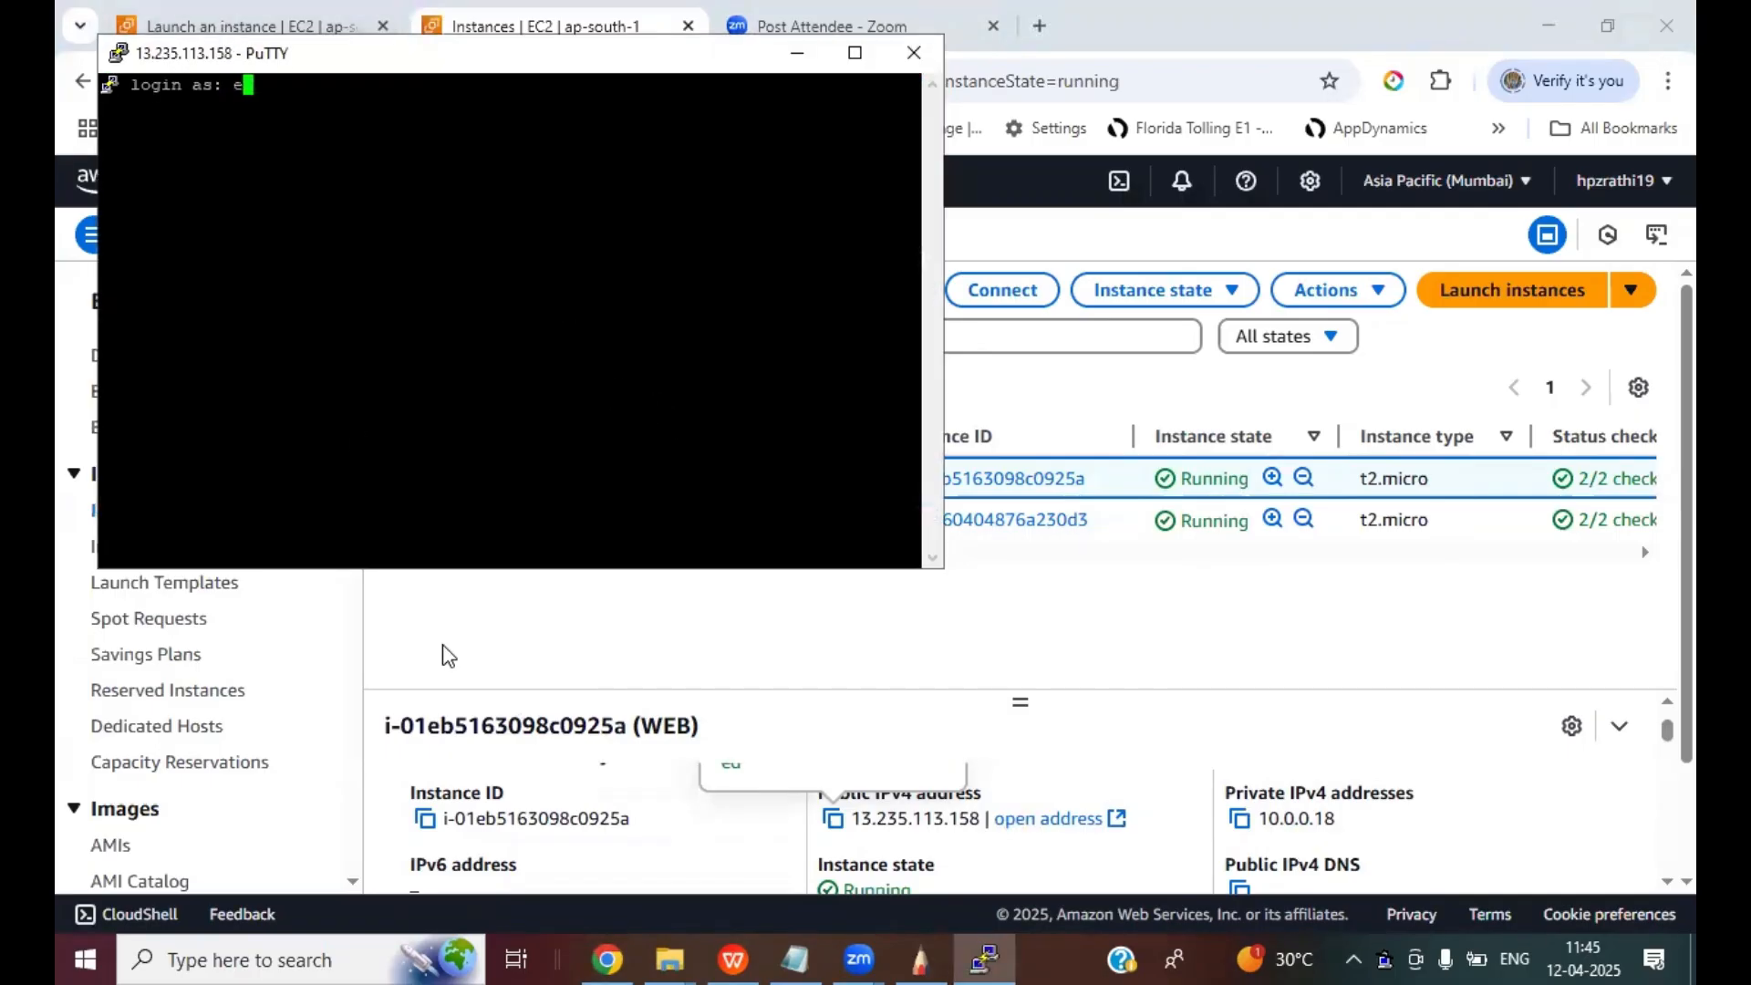
type("c2-user")
key("Return")
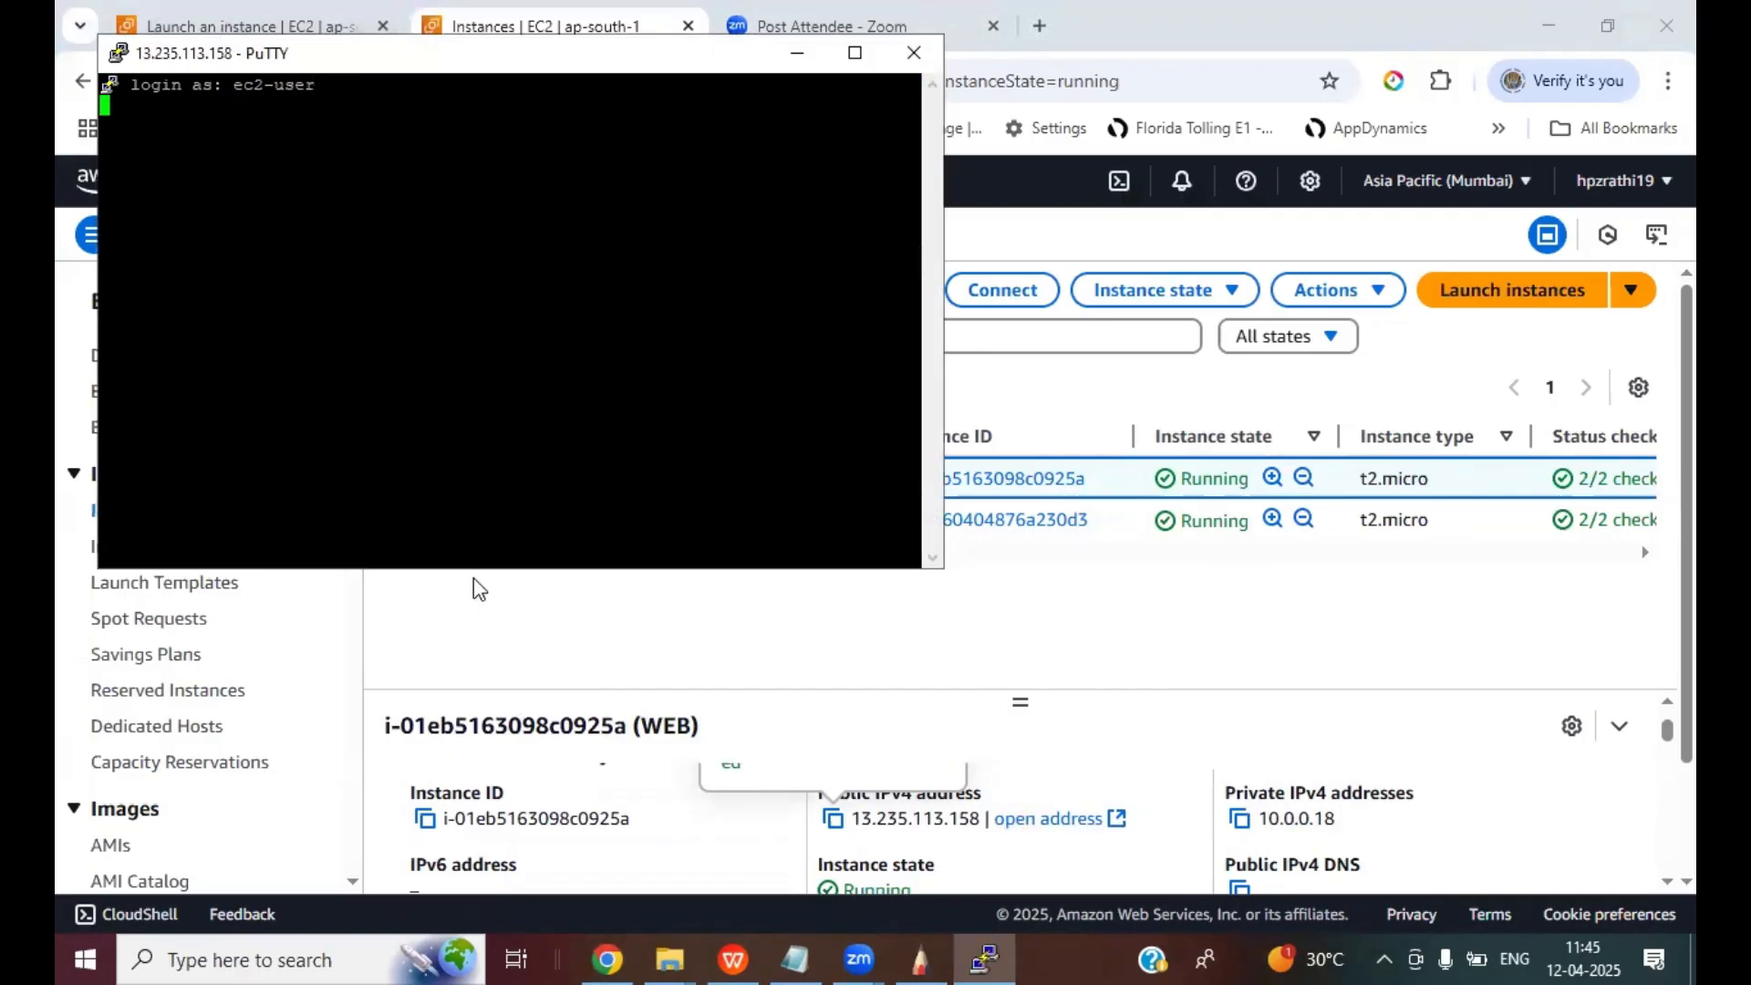
- Change the terminal font size to 14 in the session's appearance settings and maximize the terminal window
left_click_drag(216, 66, 309, 249)
right_click(308, 248)
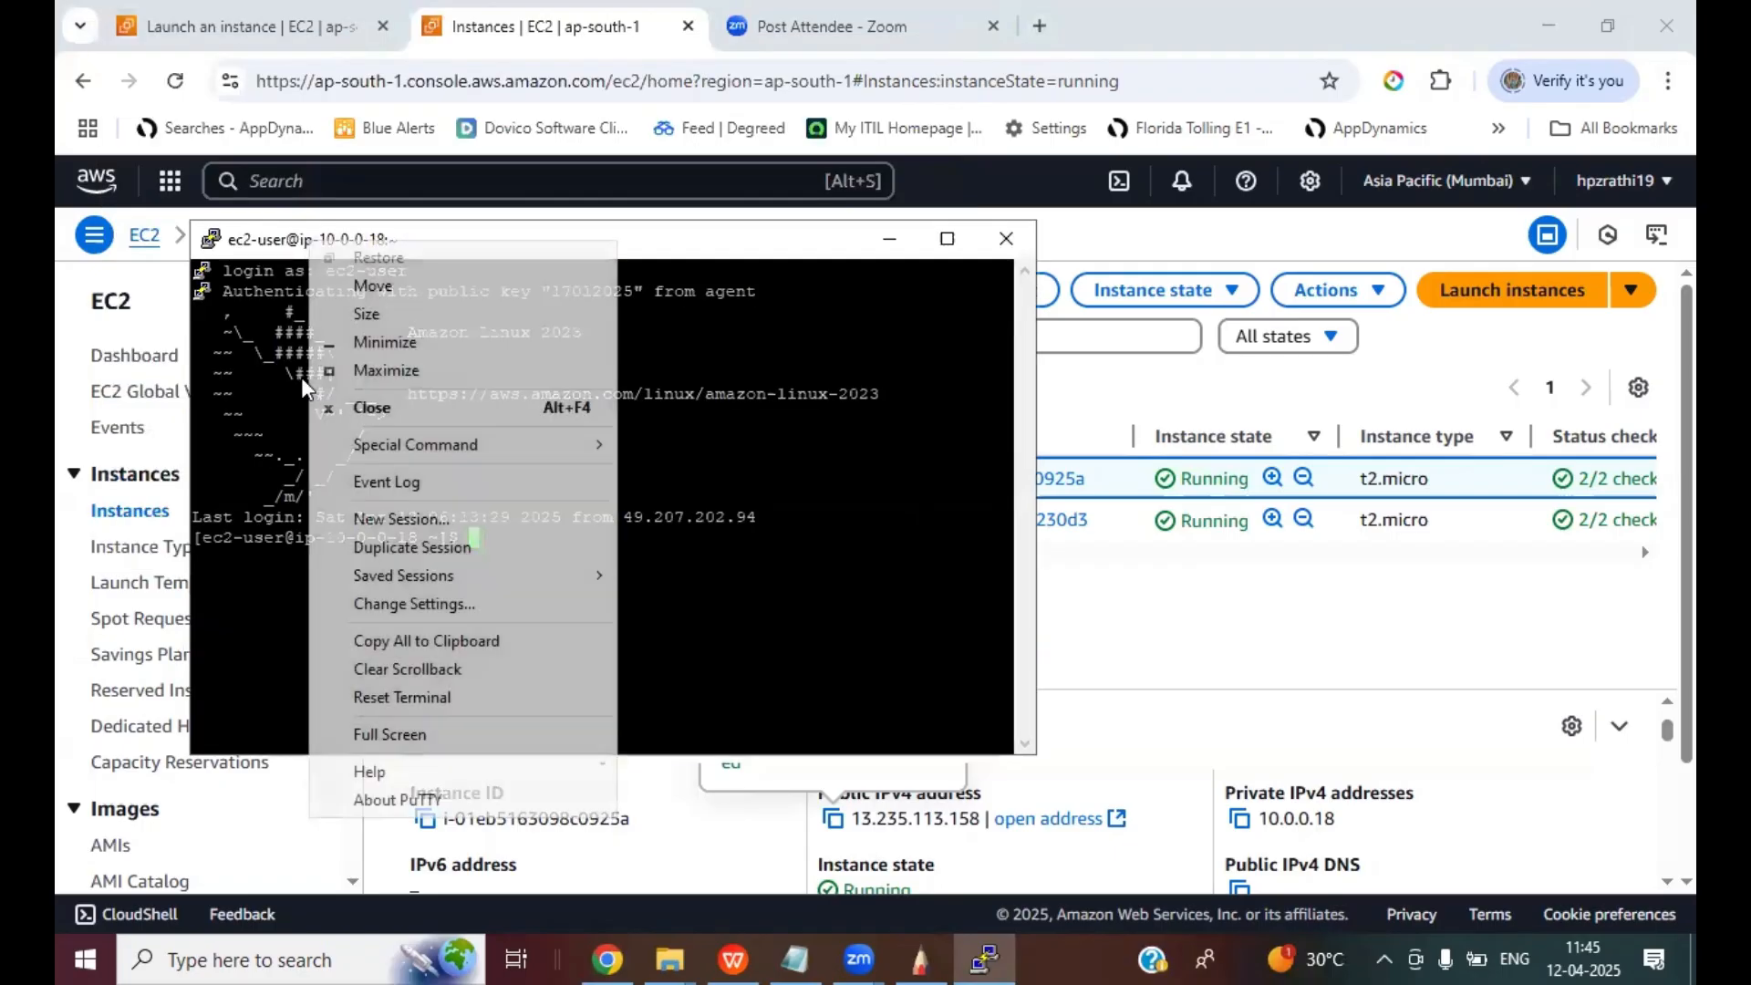
left_click(420, 604)
left_click(688, 427)
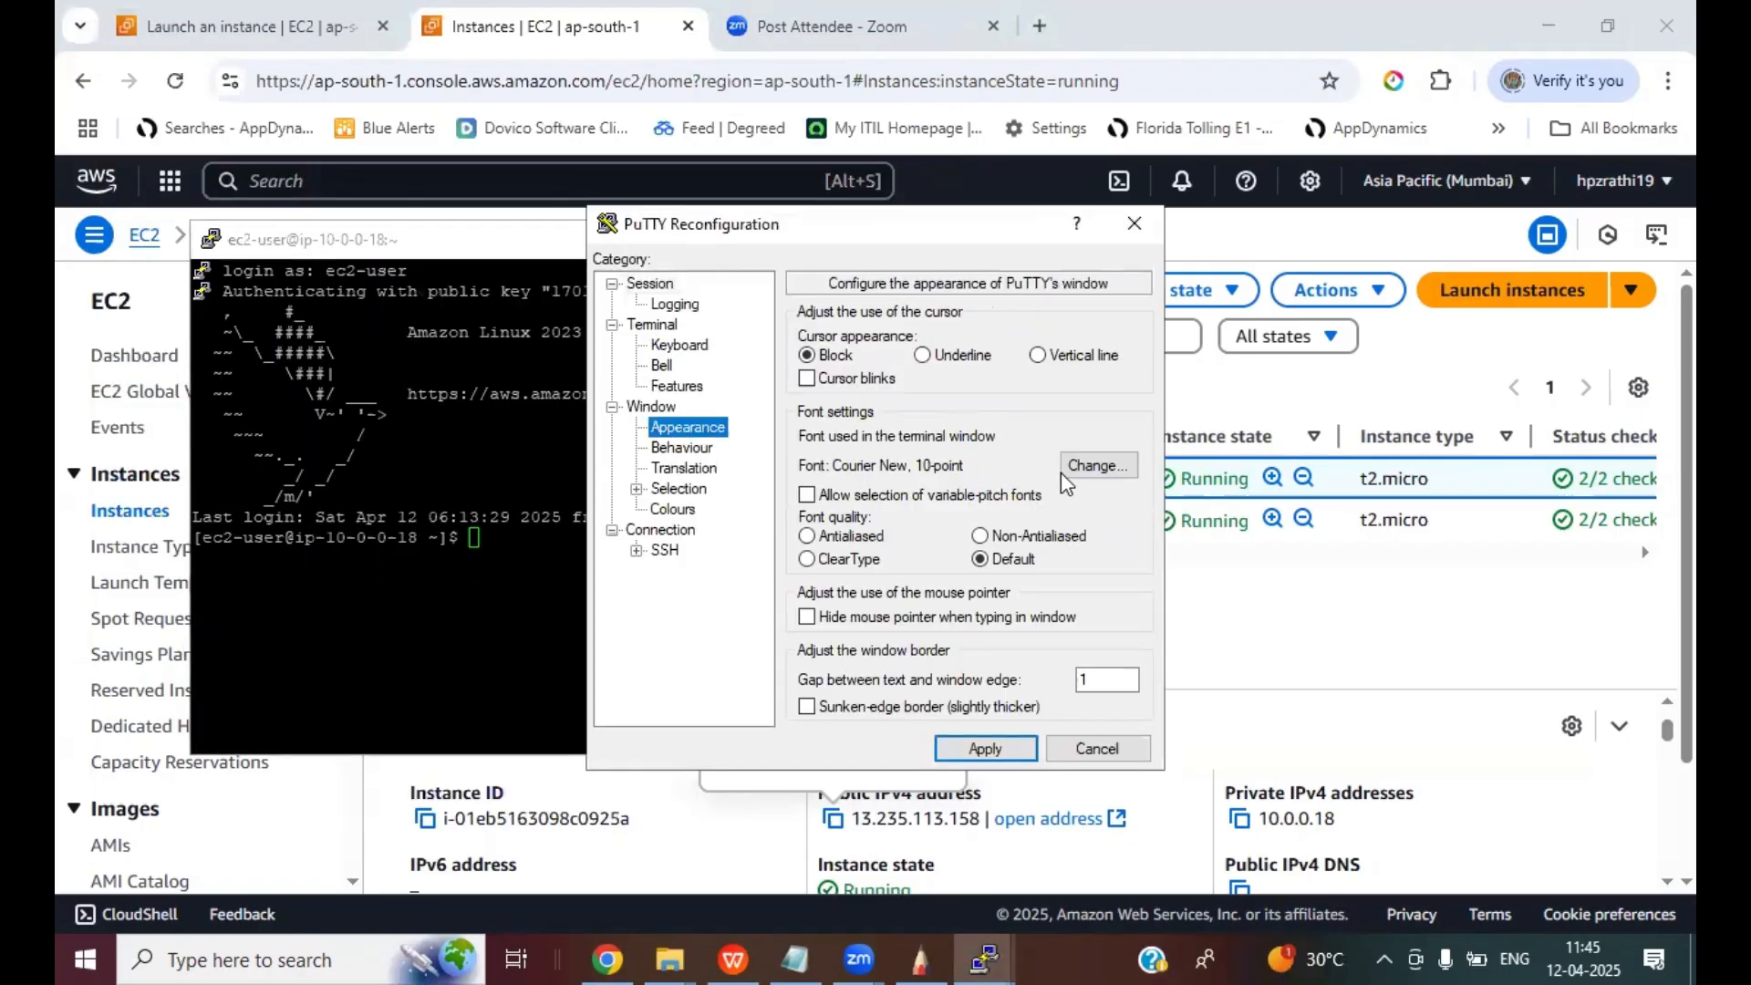
left_click(1099, 465)
left_click(1093, 495)
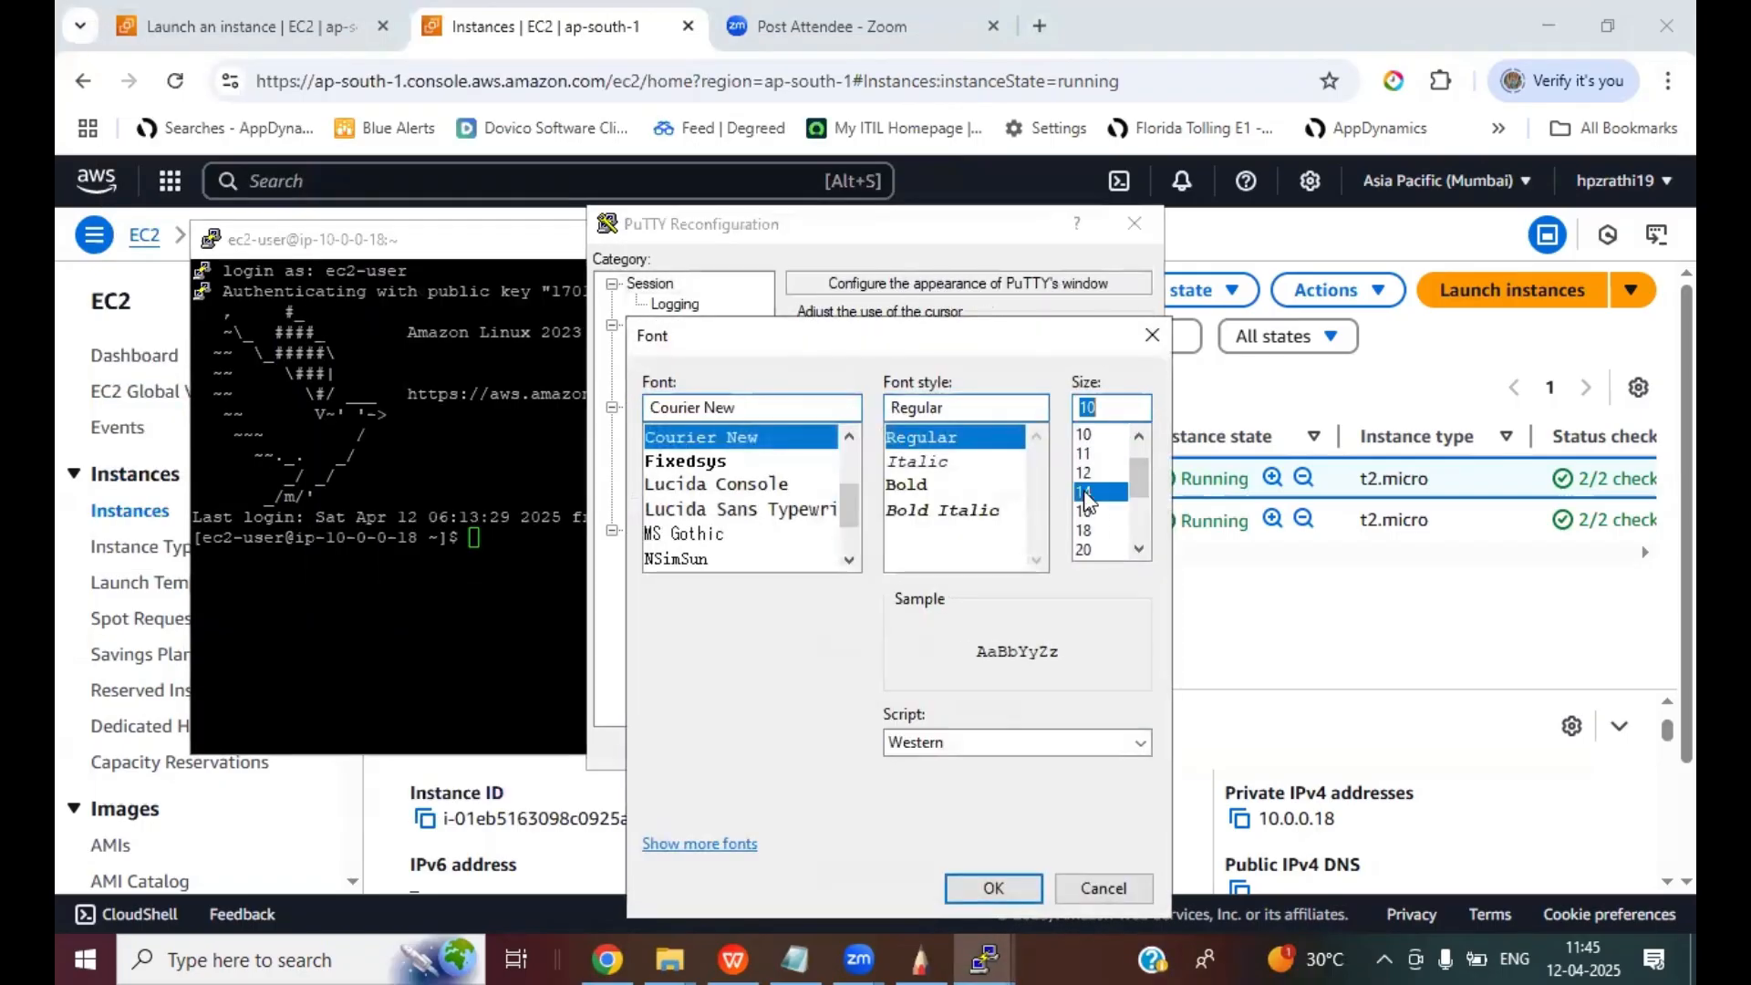
left_click(989, 878)
left_click(985, 748)
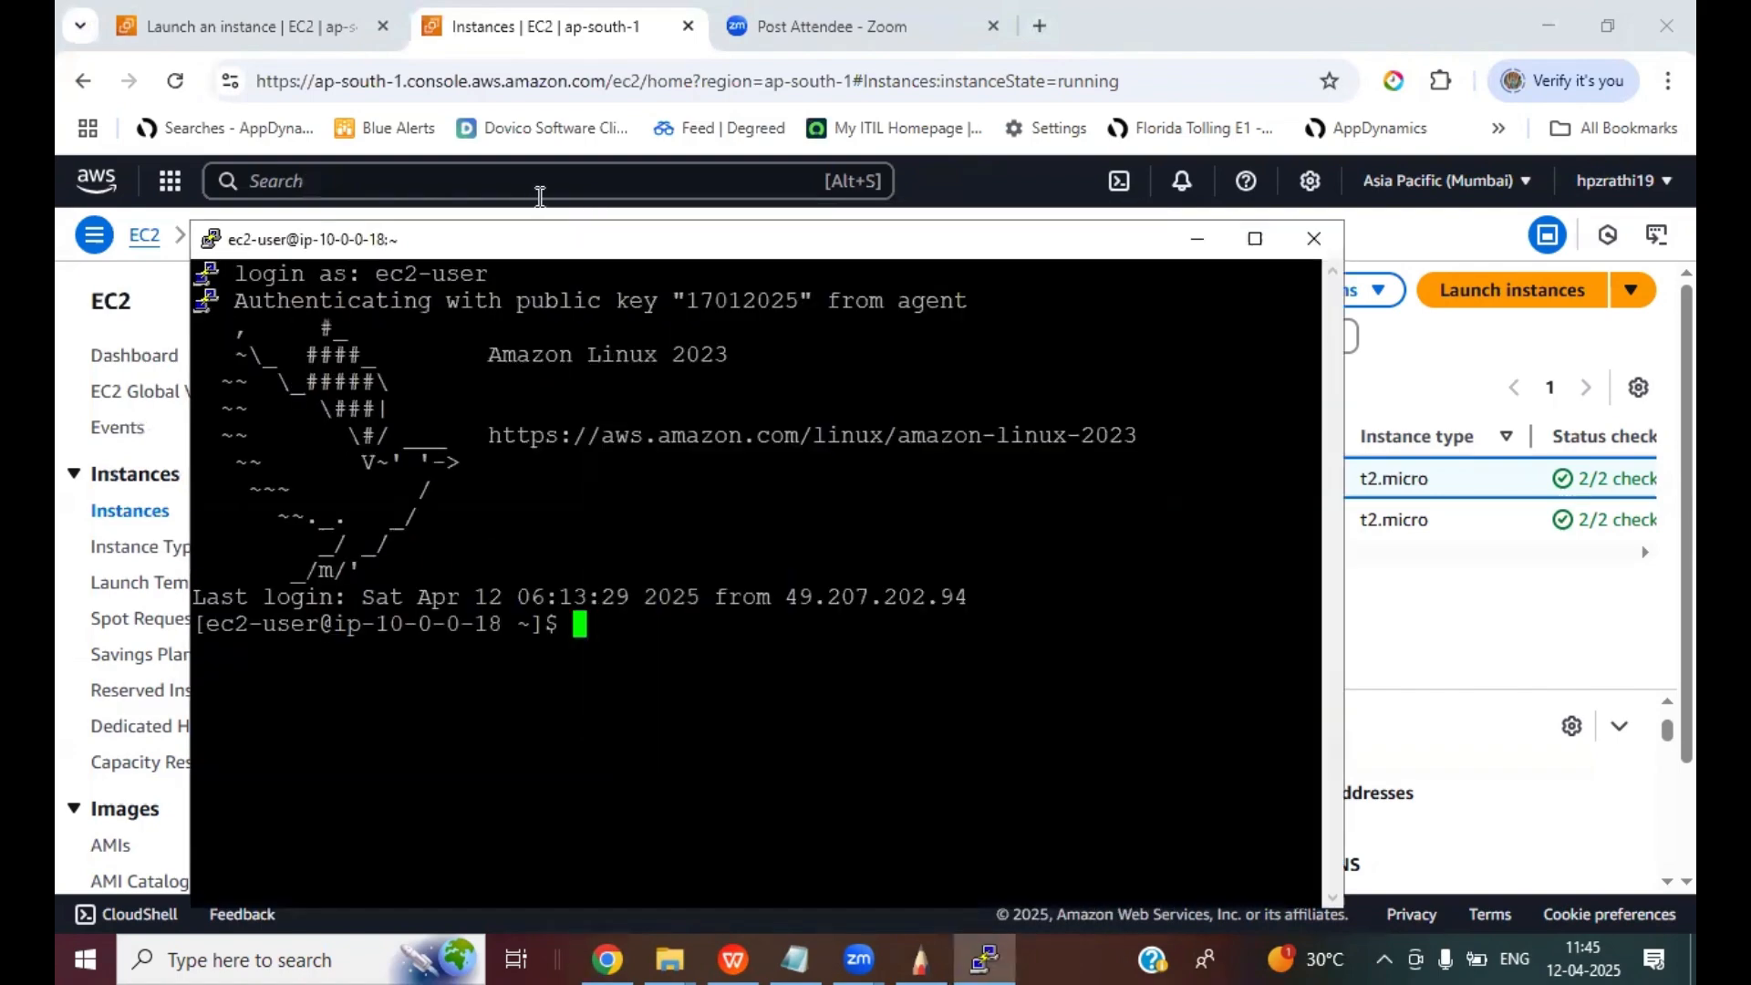
double_click(509, 239)
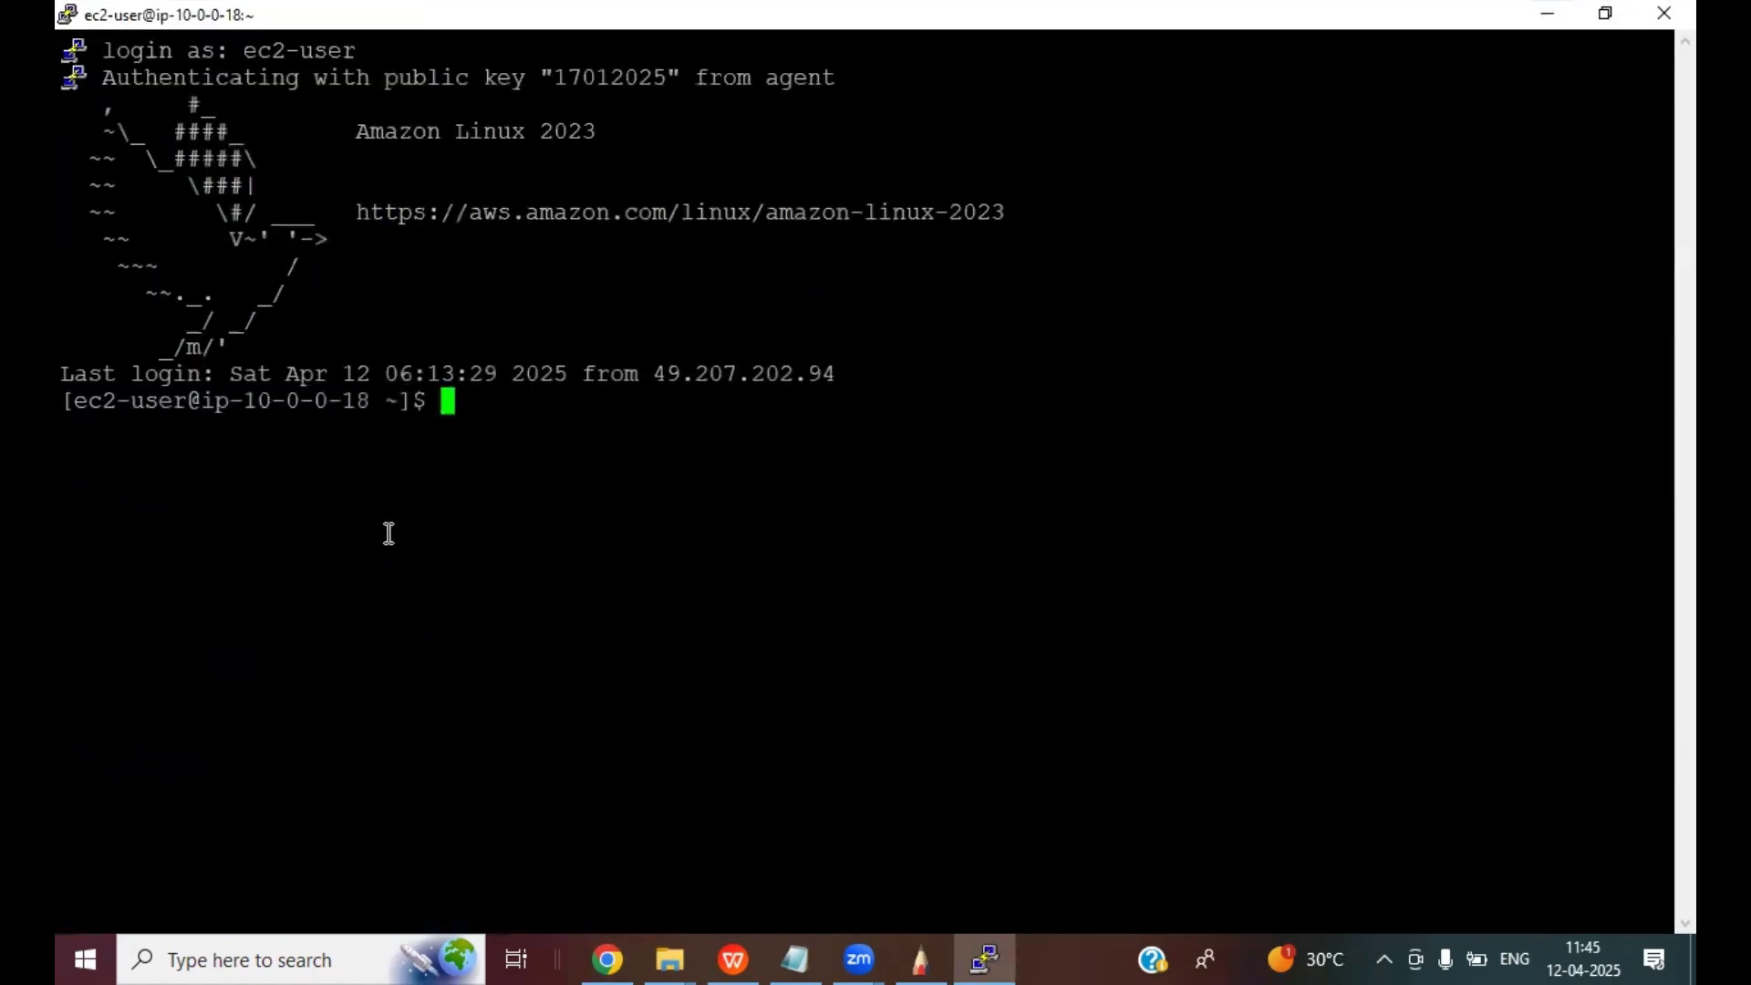
type("ssh ec2-")
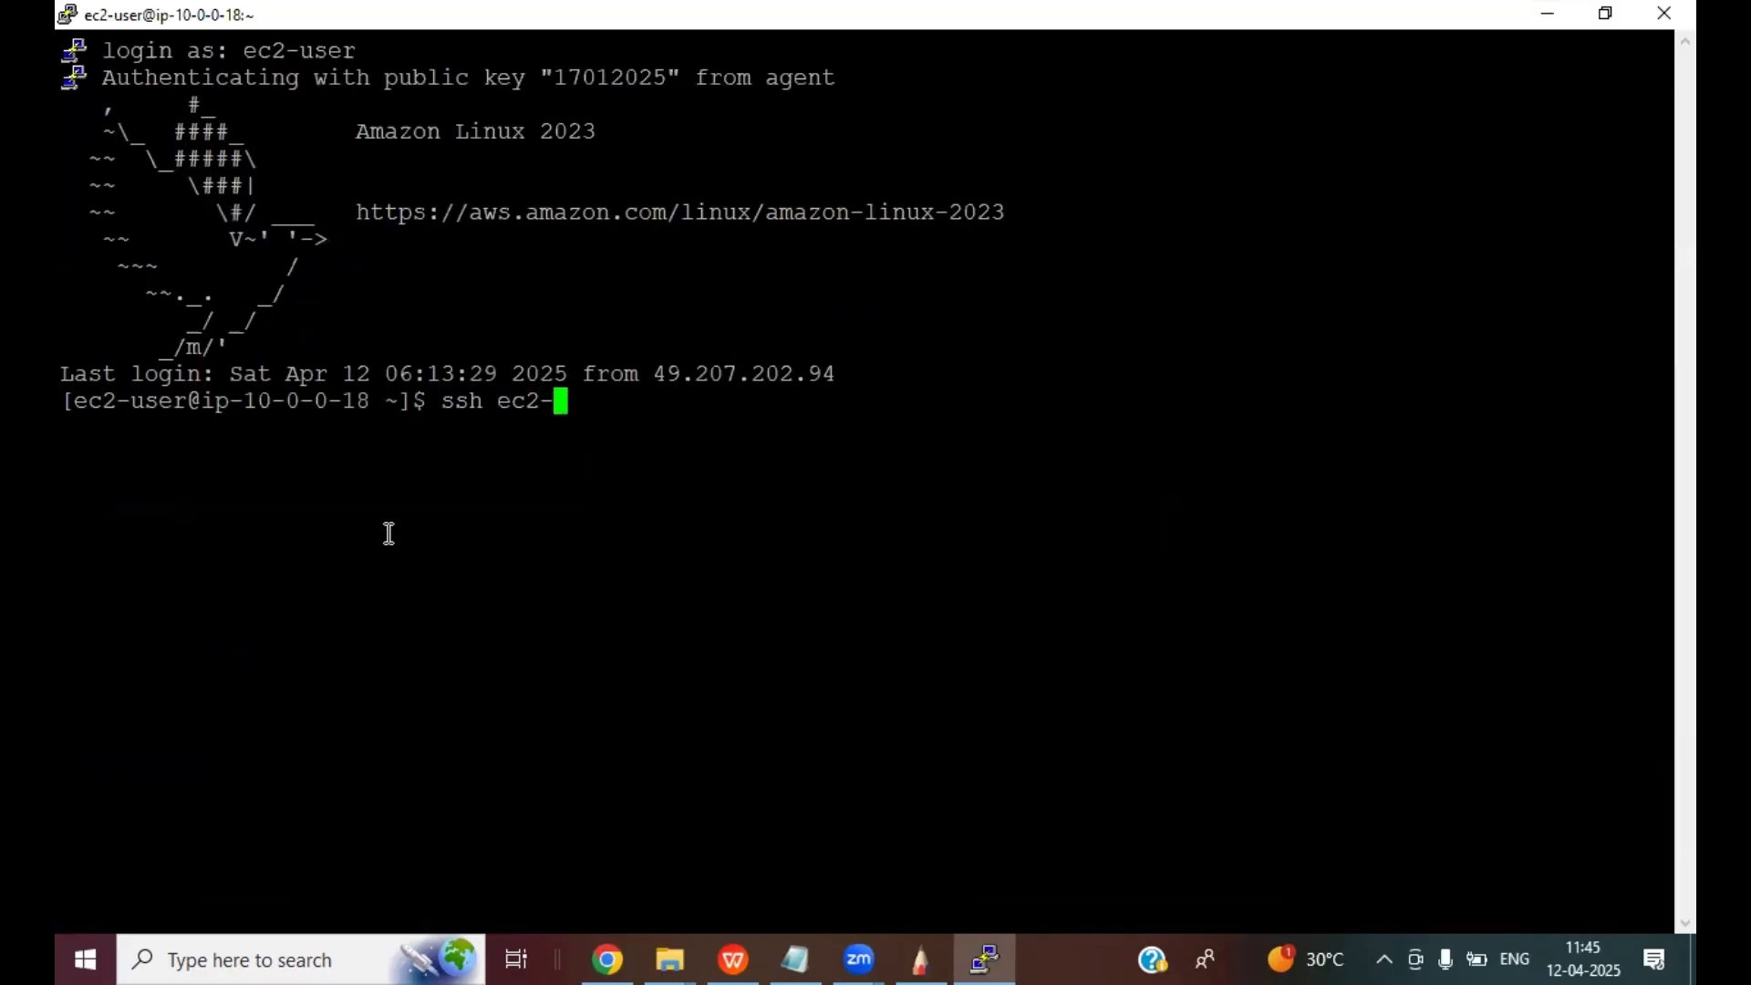
type("user@")
left_click(618, 958)
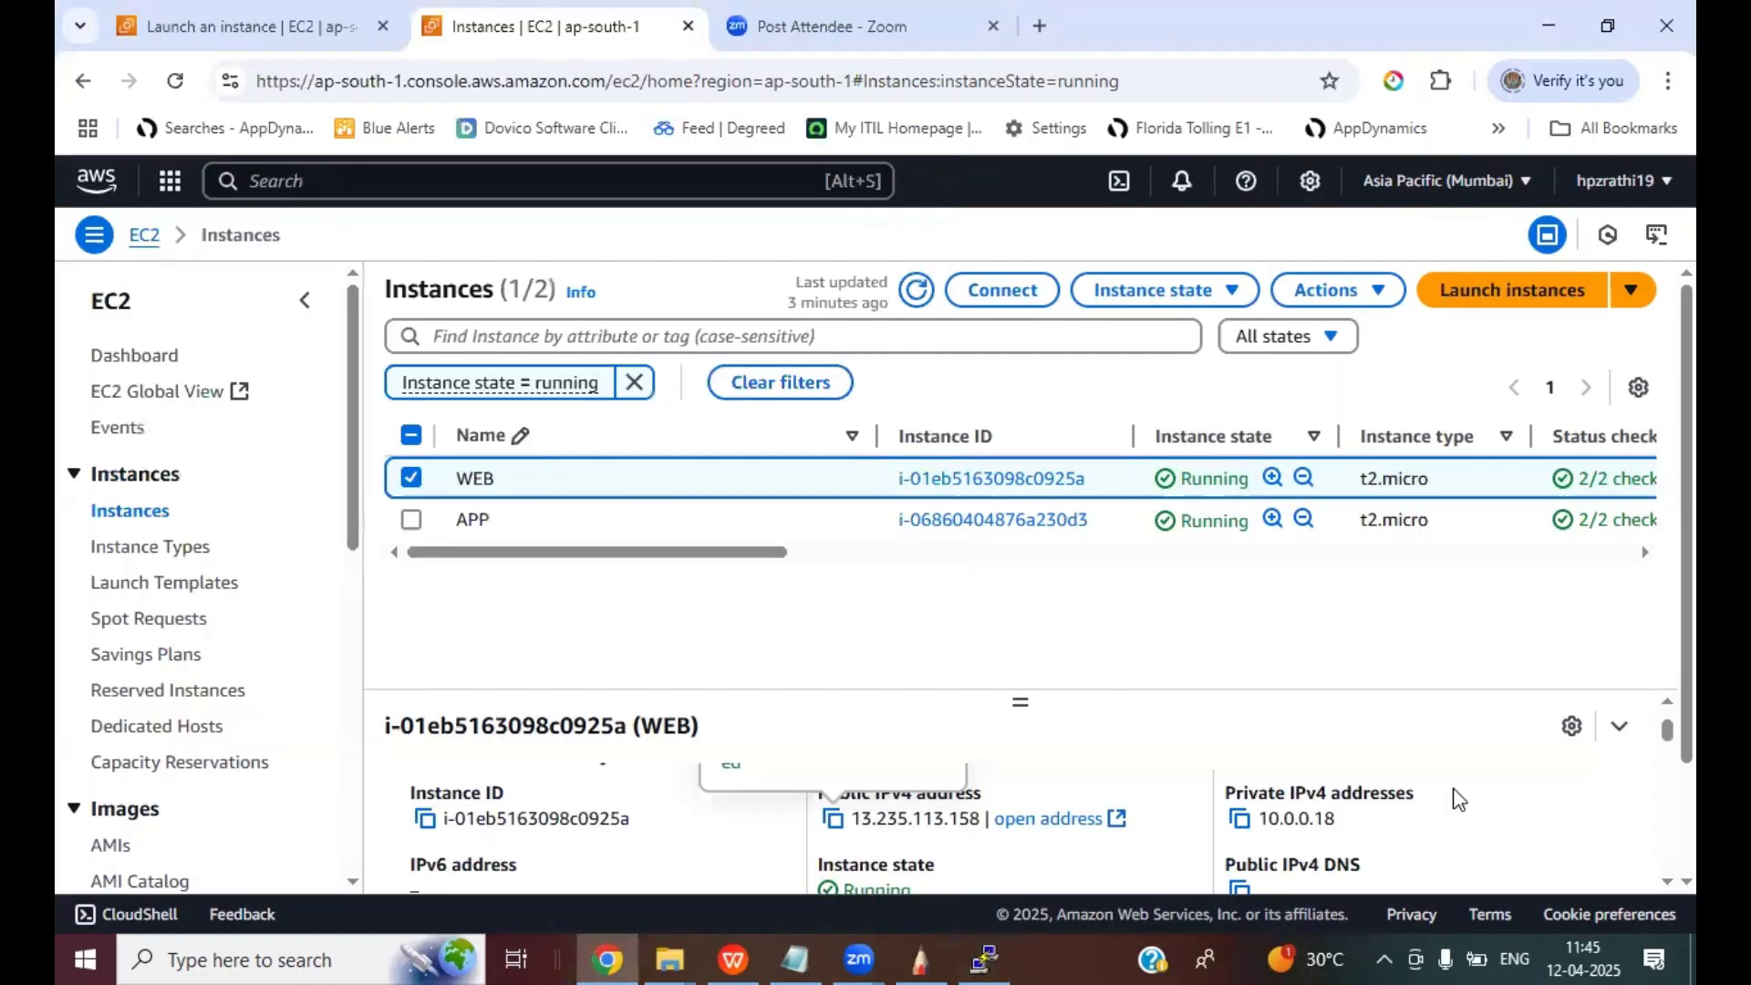
left_click(410, 478)
left_click(411, 521)
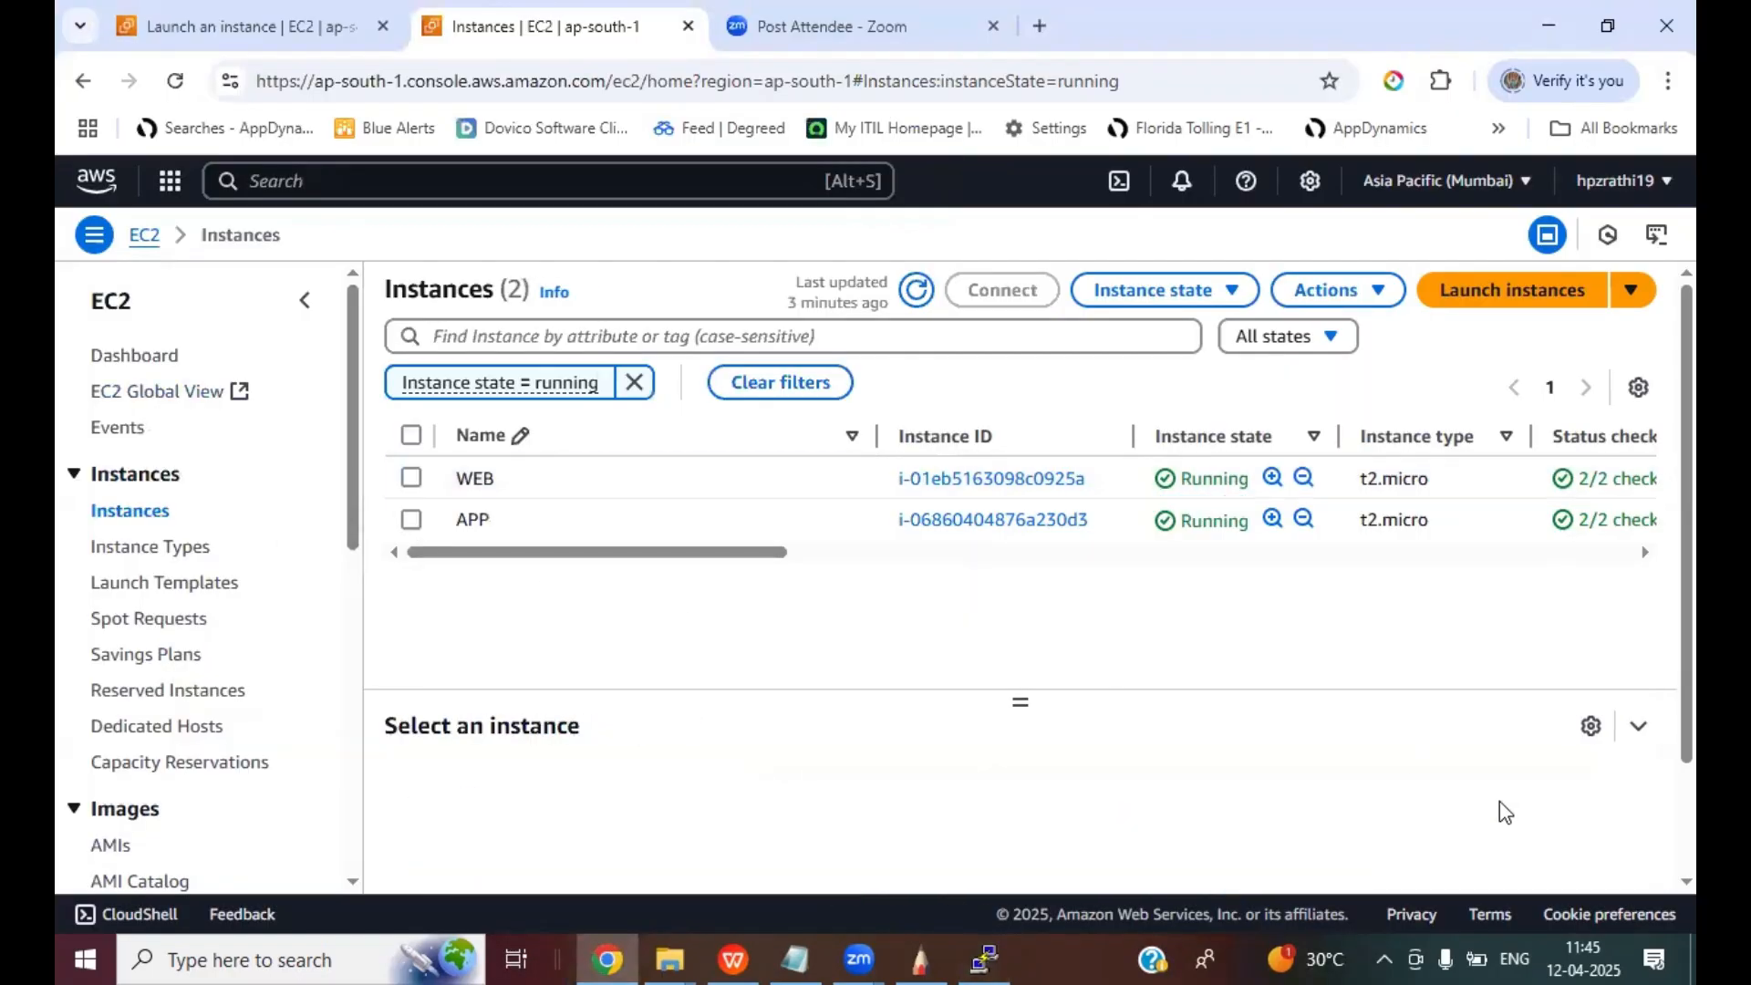
left_click(1241, 795)
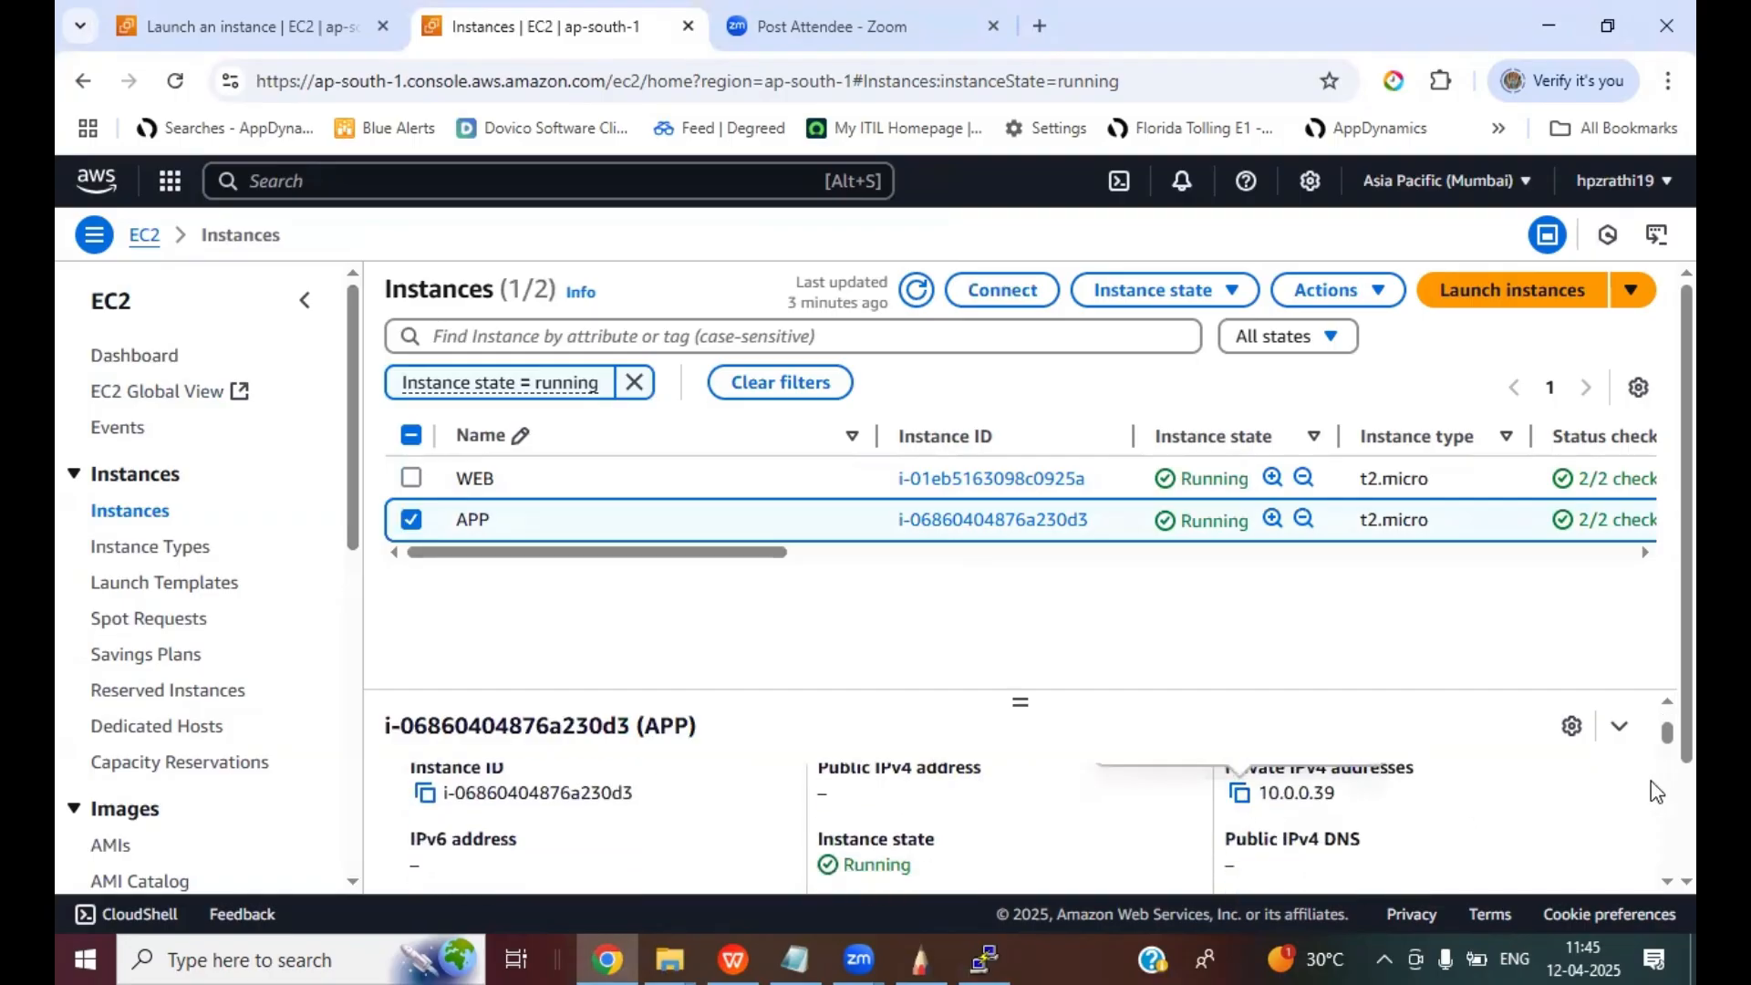
key("alt+Tab")
right_click(1158, 511)
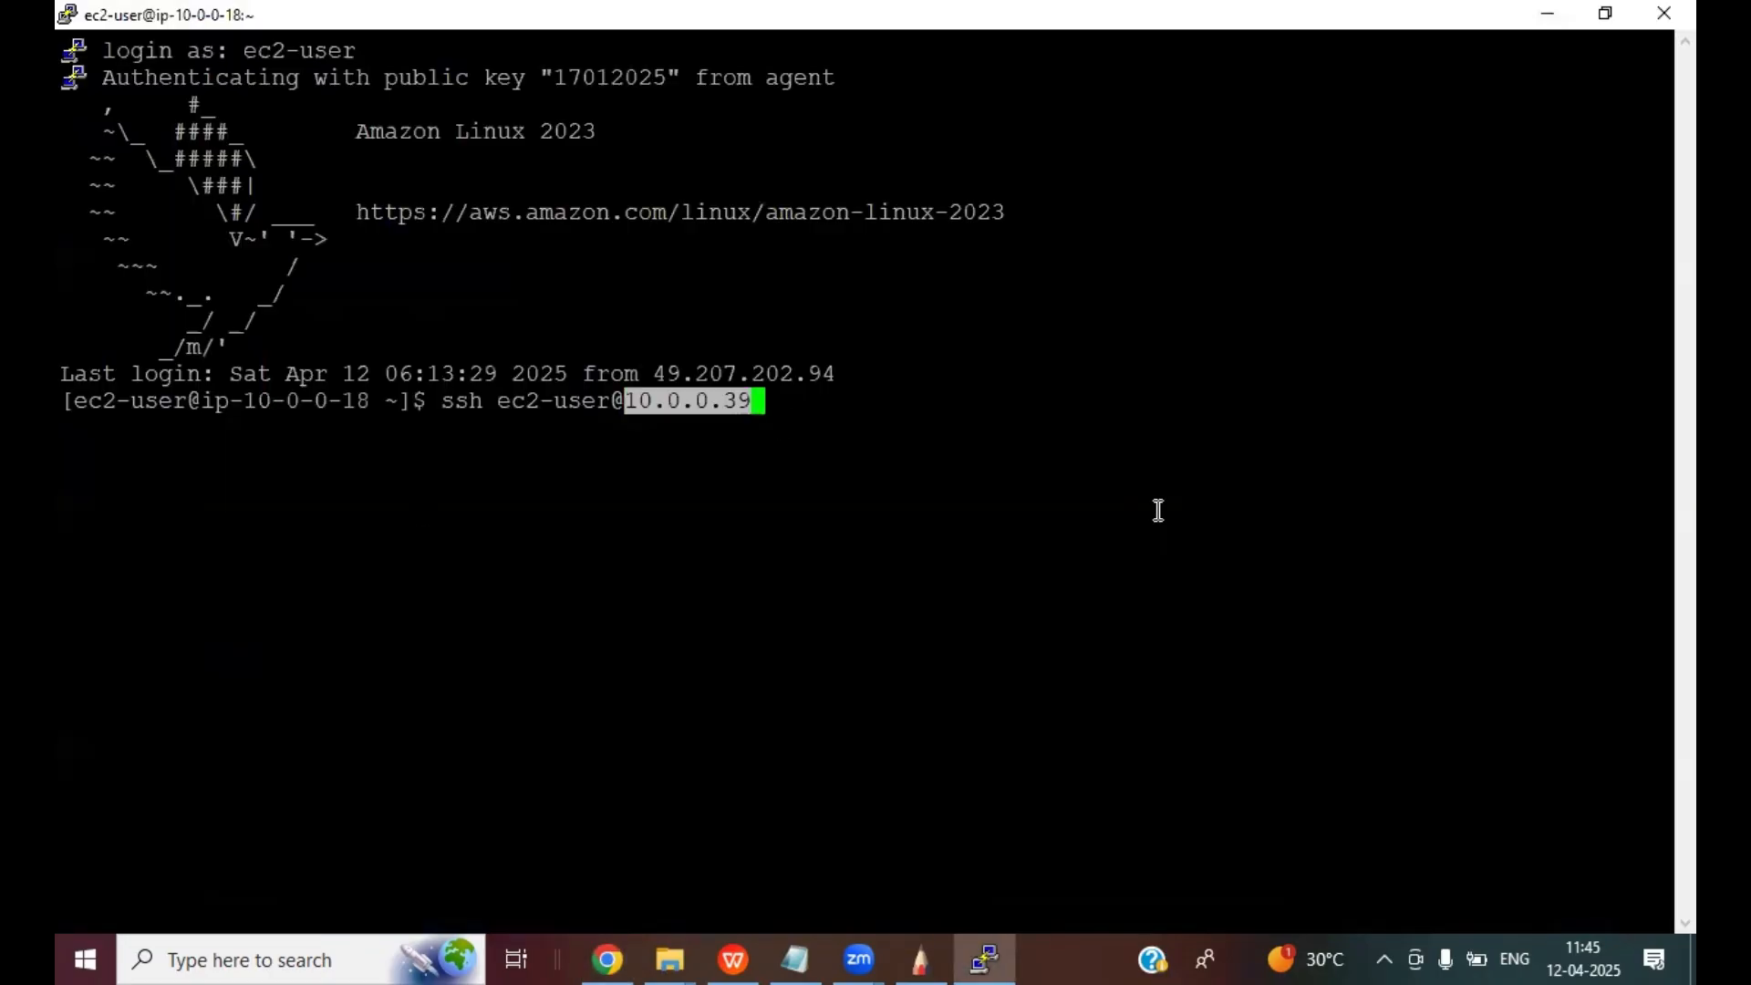
key("Return")
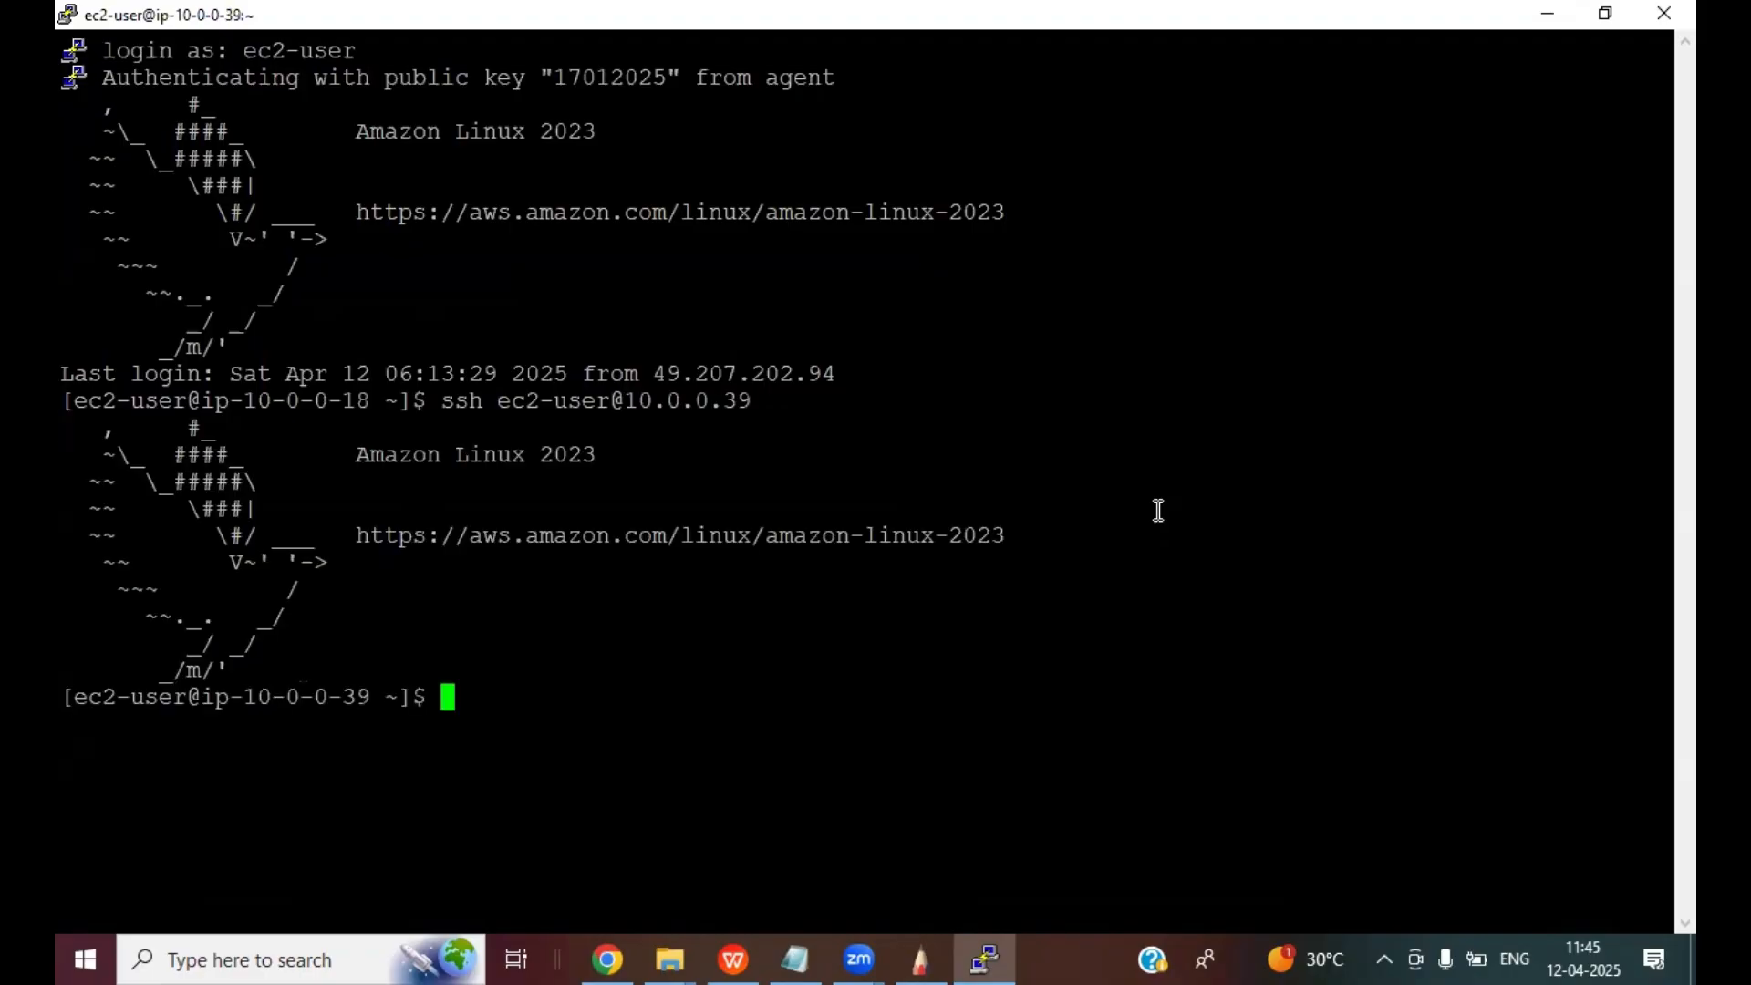
- Clear the terminal on APP and enter several empty prompt lines
type("clear")
key("Return")
key("Return")
key("Return")
key("Return")
key("Return")
key("Return")
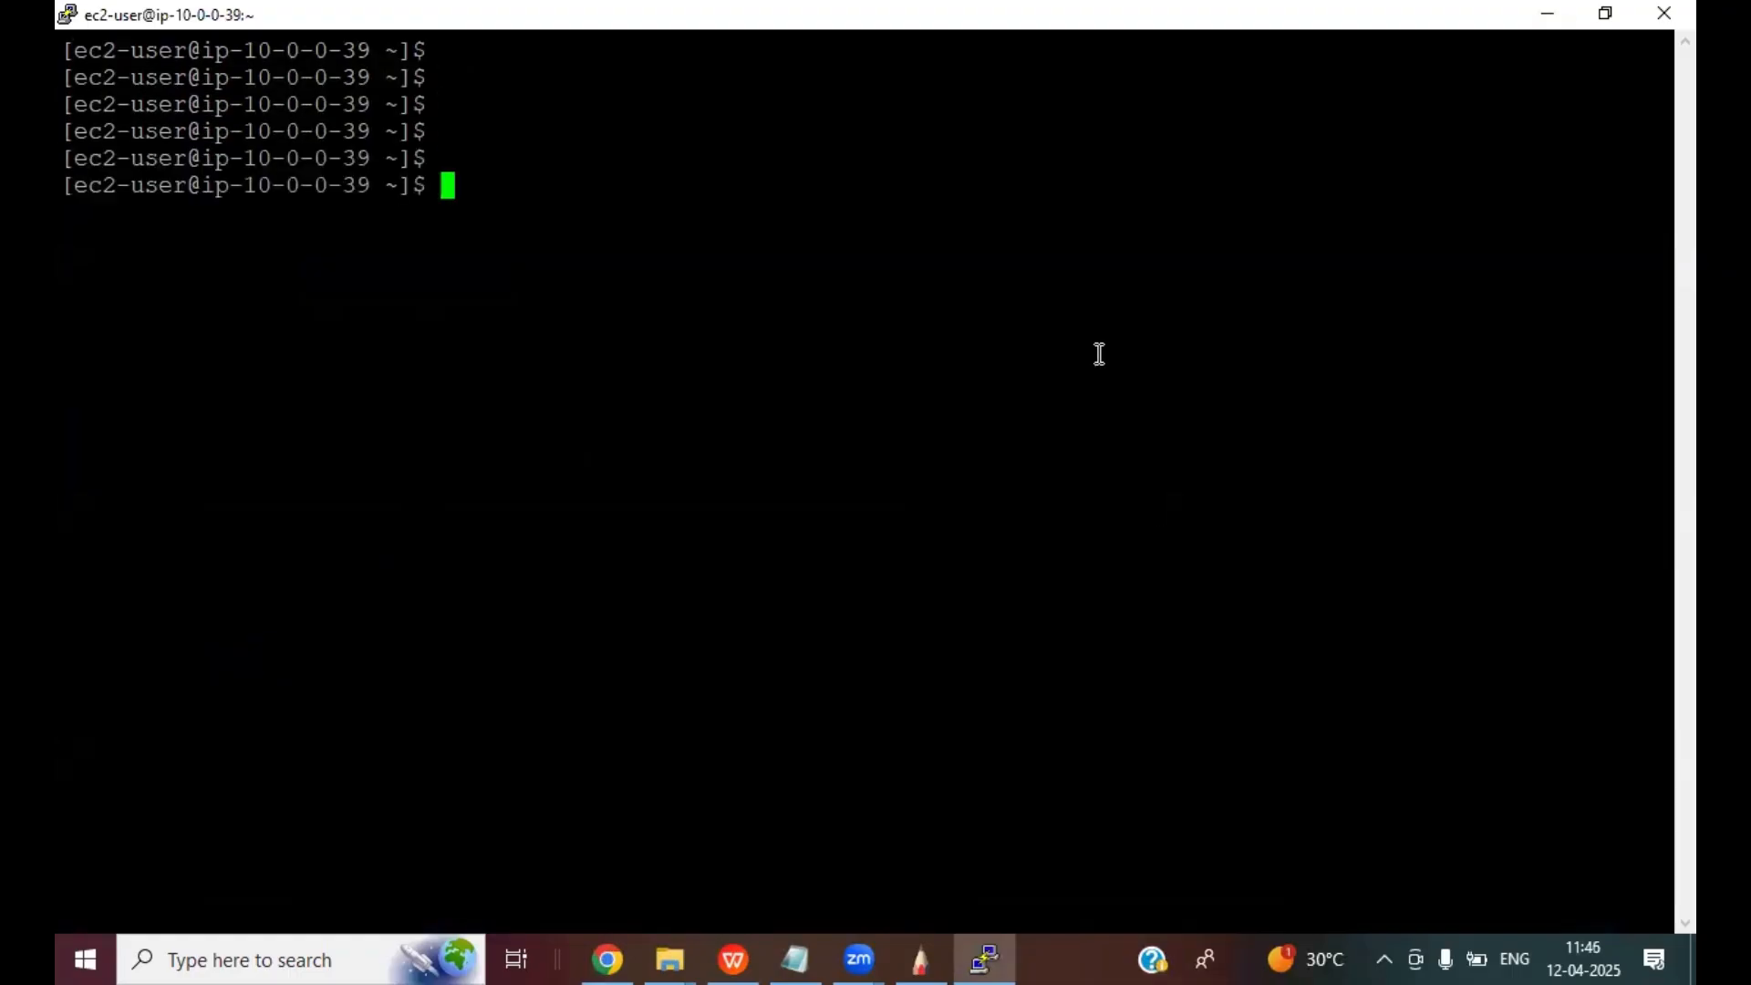
- Switch to root with sudo su - on APP and try listing the S3 buckets with aws s3 ls
type("sudo su -")
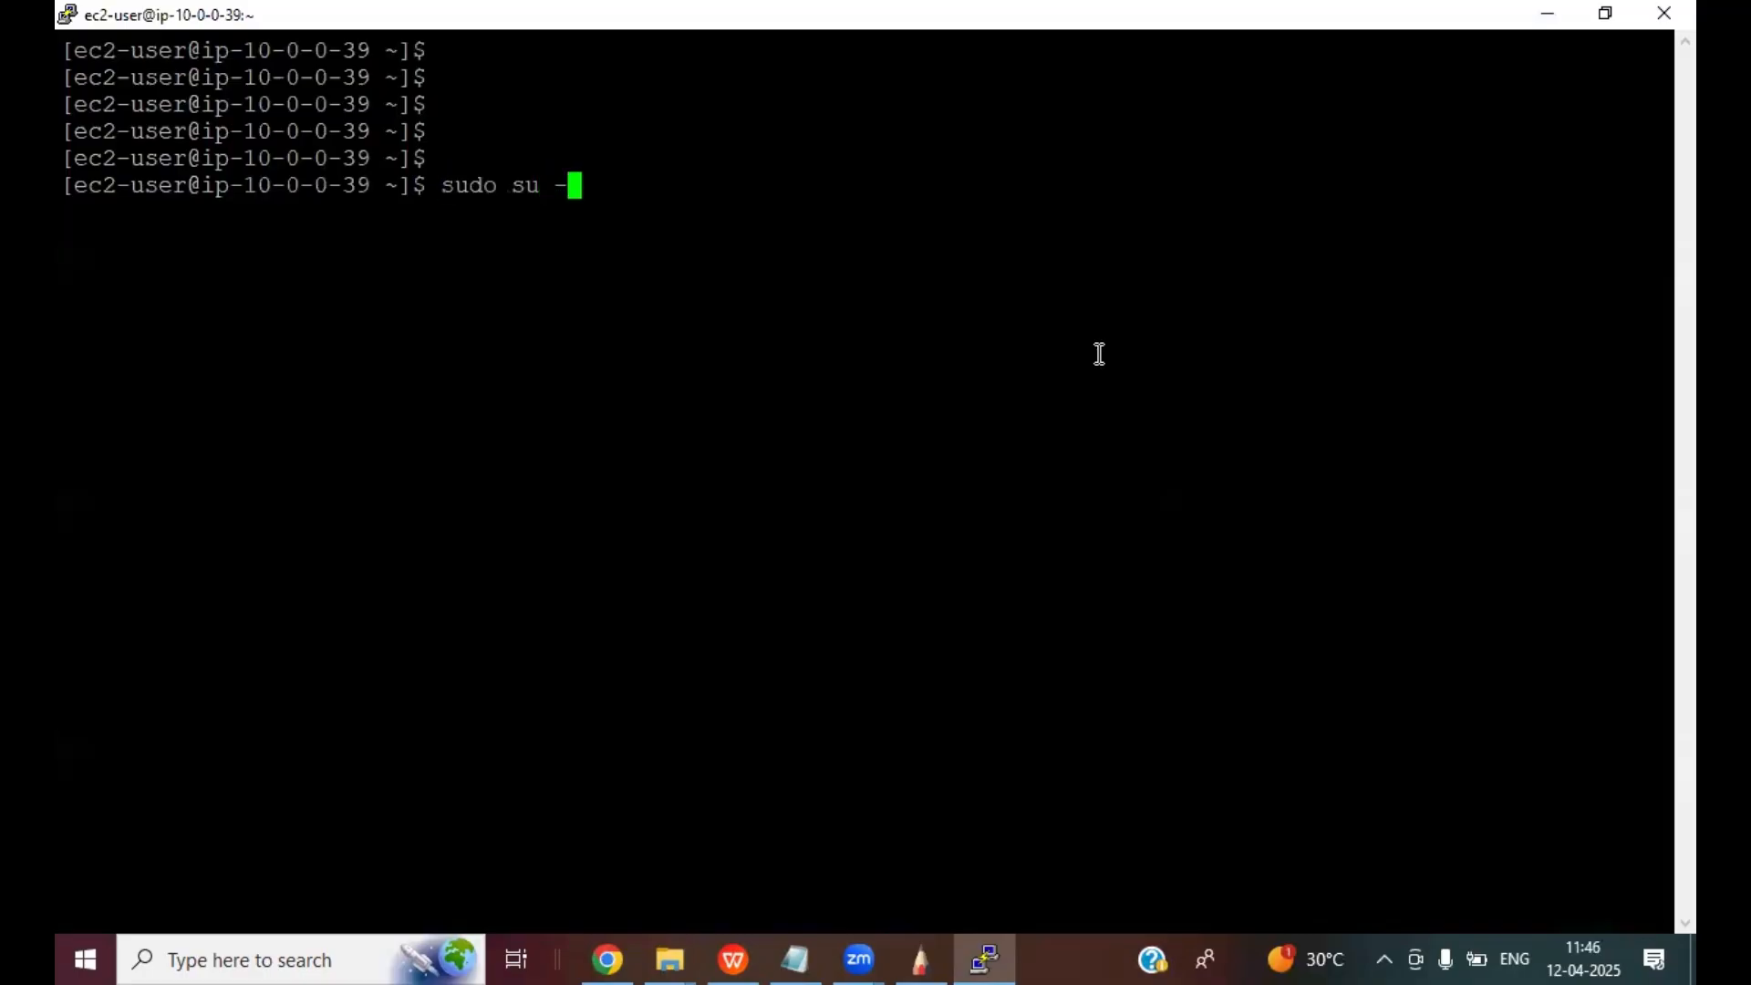
key("Return")
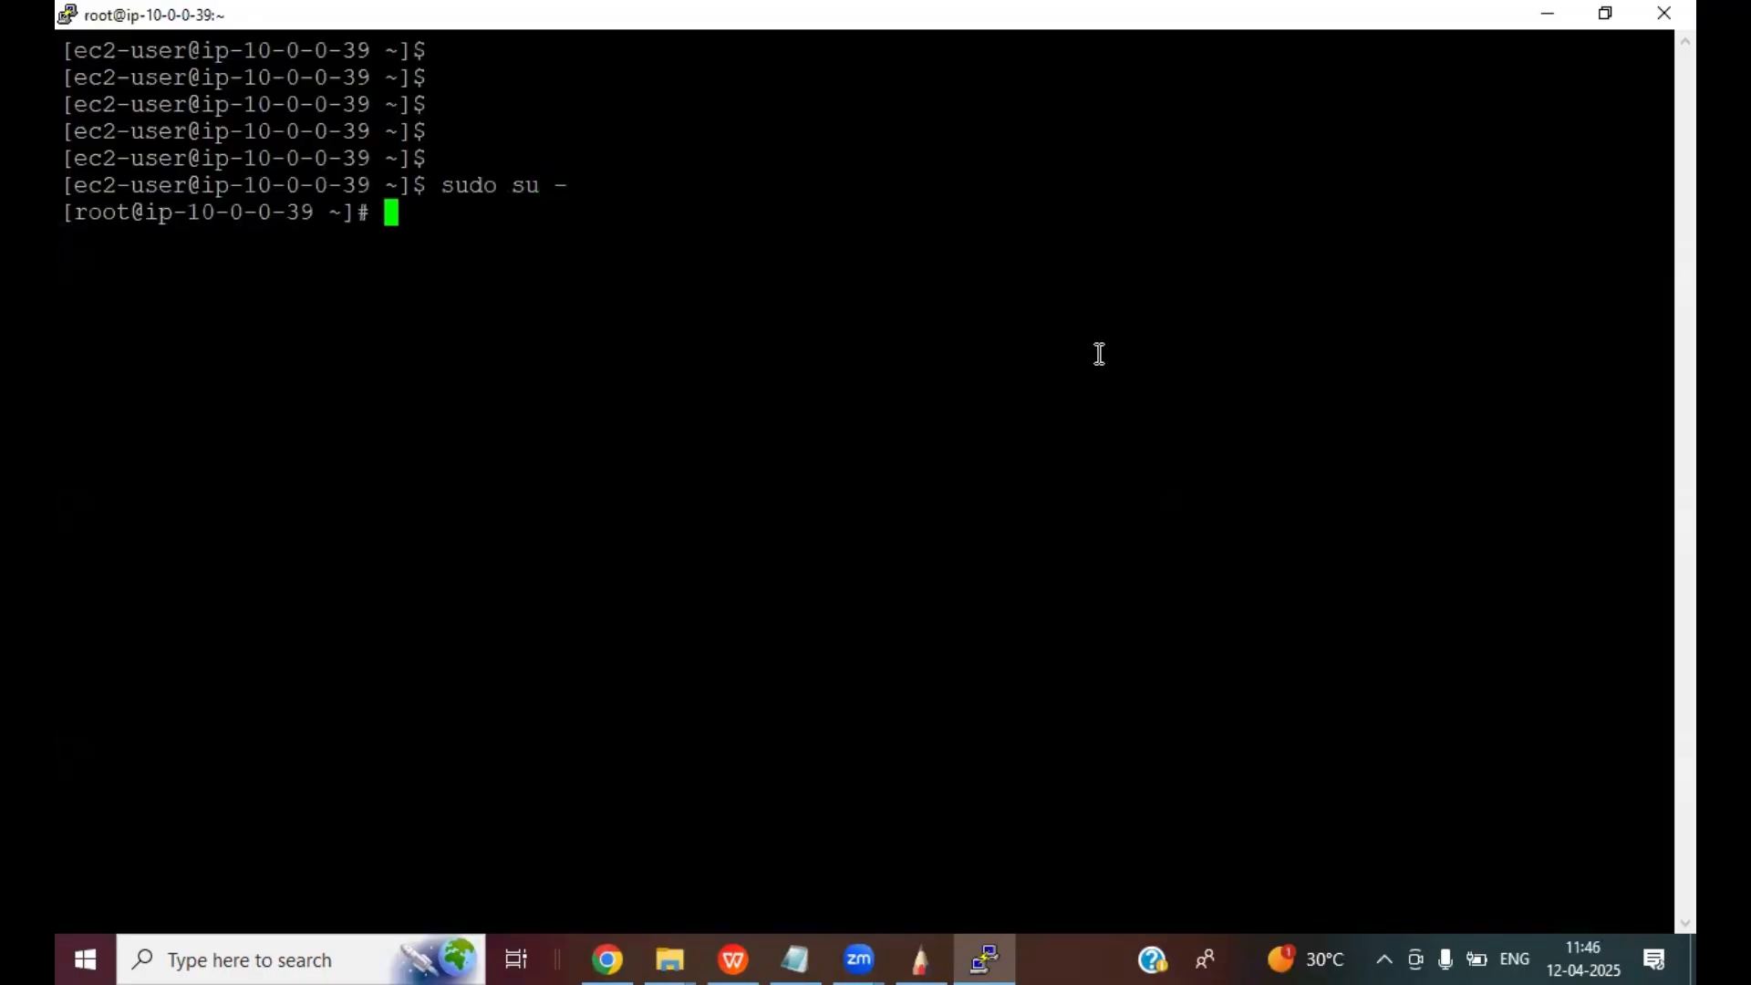
type("aws s3 ls")
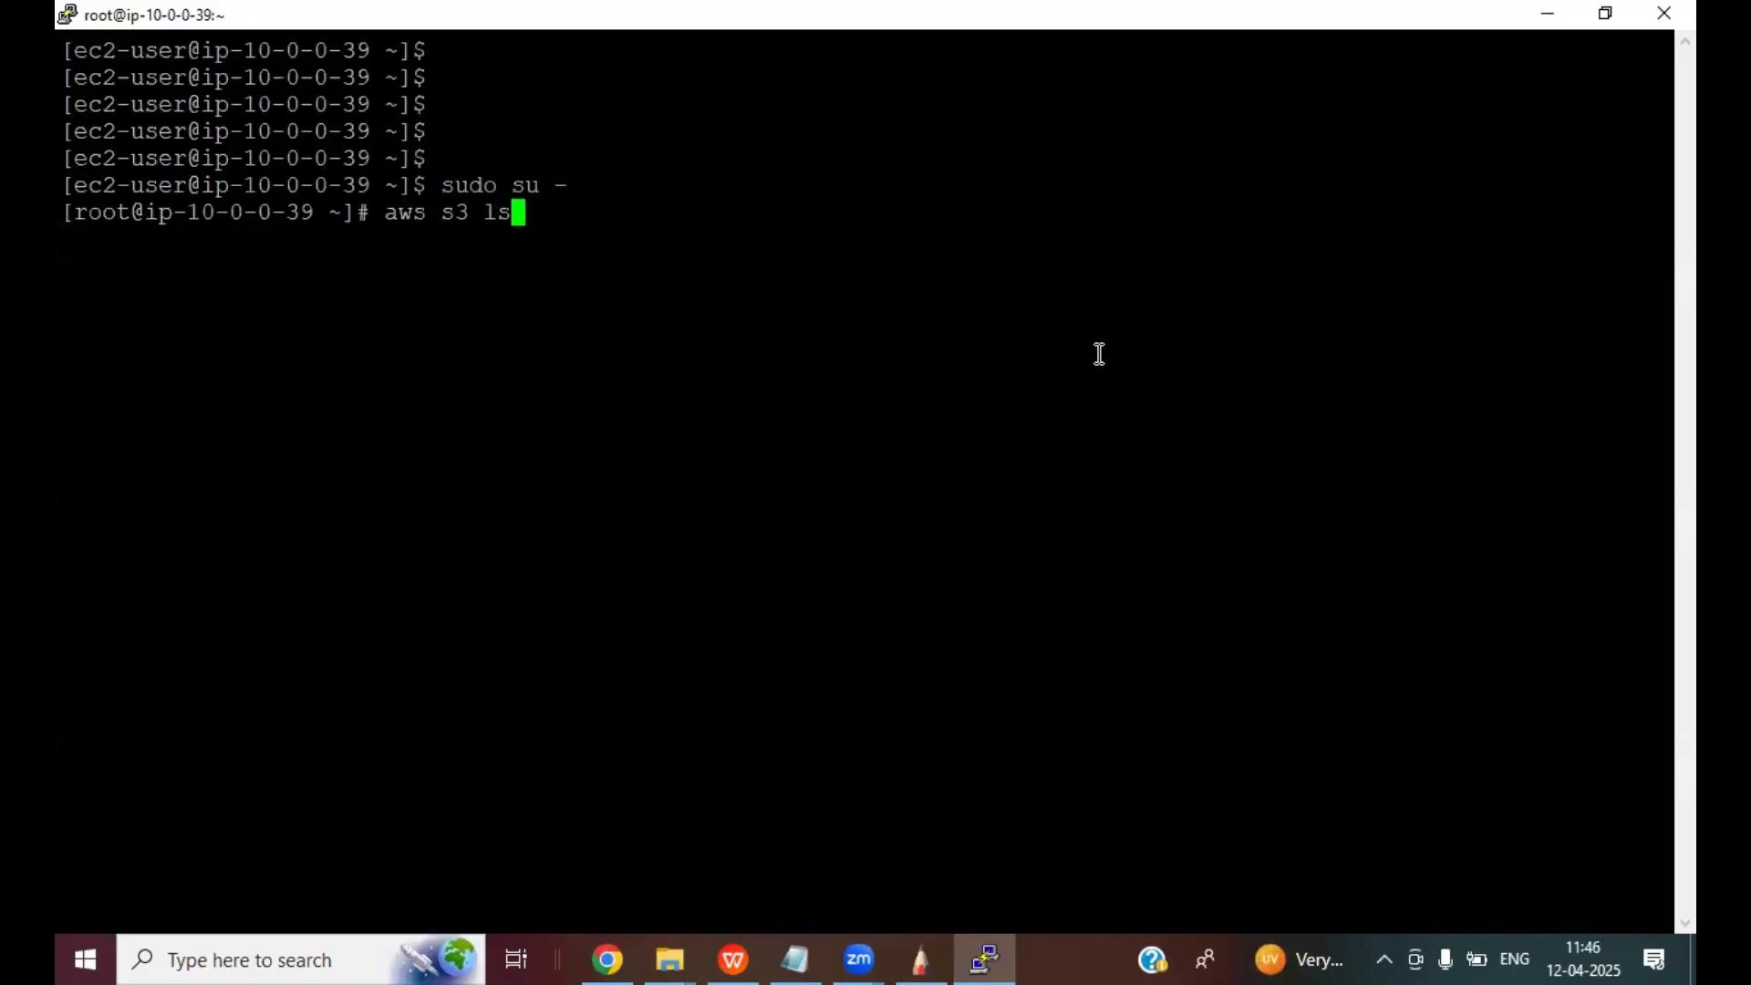
key("Return")
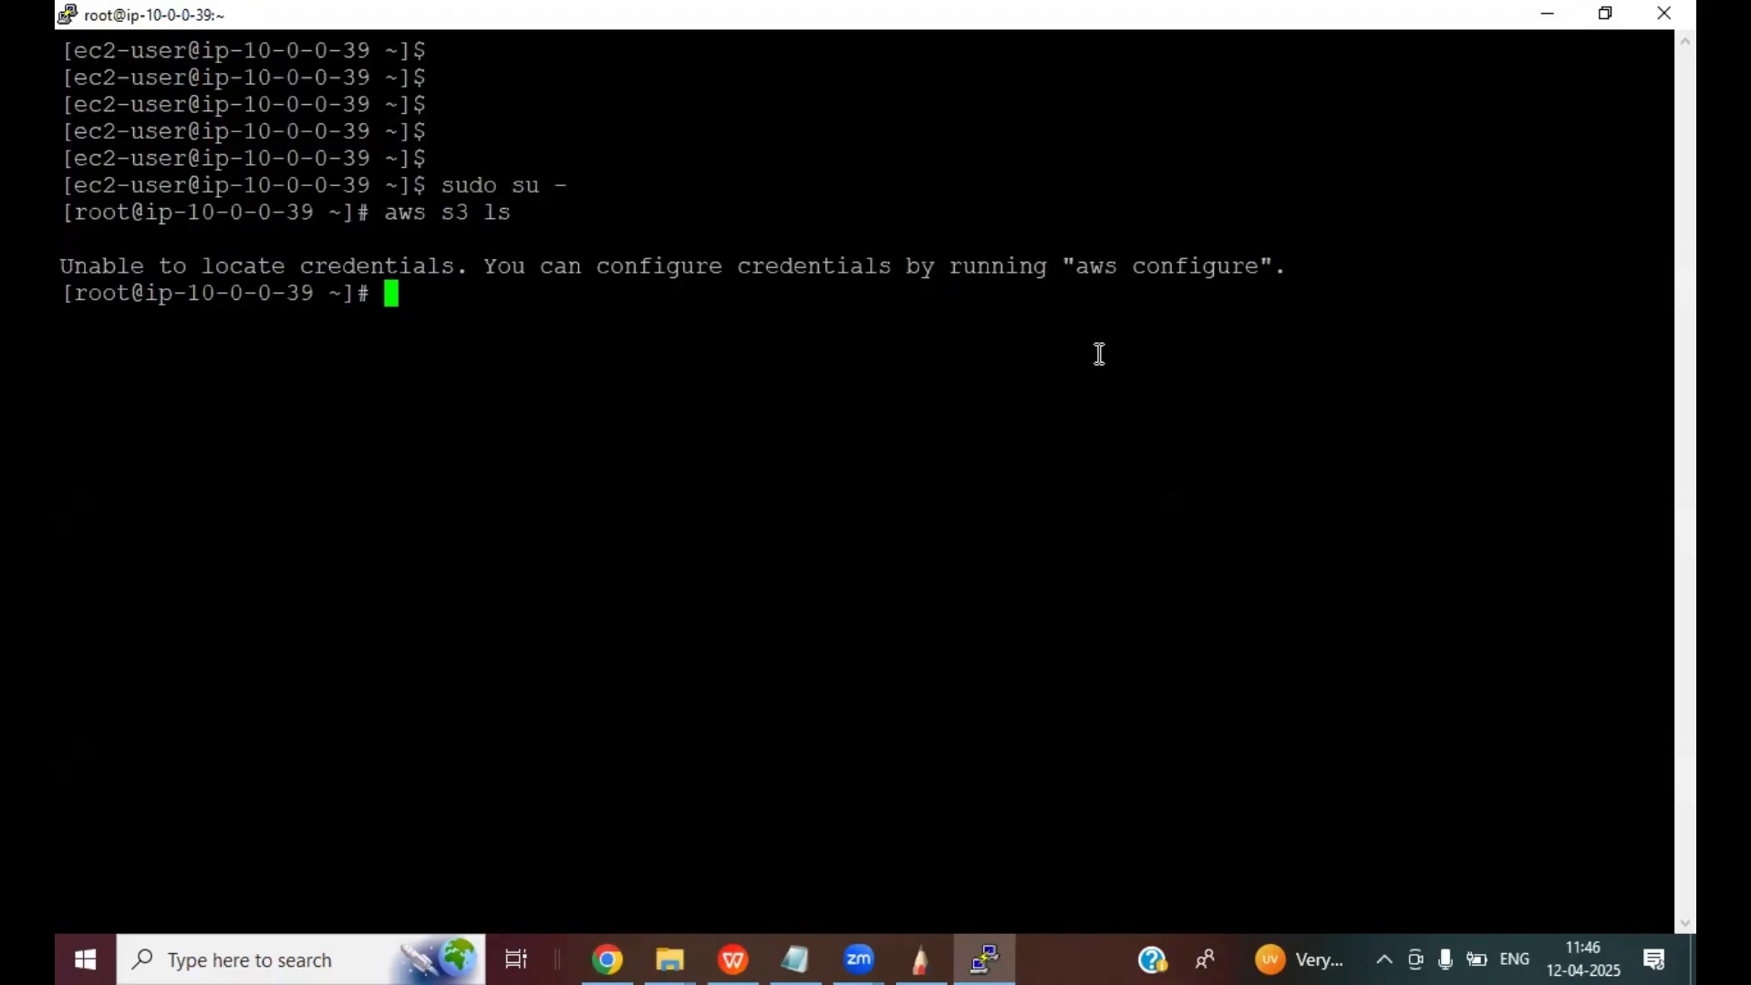
- Switch to the browser and open the Roles list in IAM, replacing the instance launch page
left_click(608, 961)
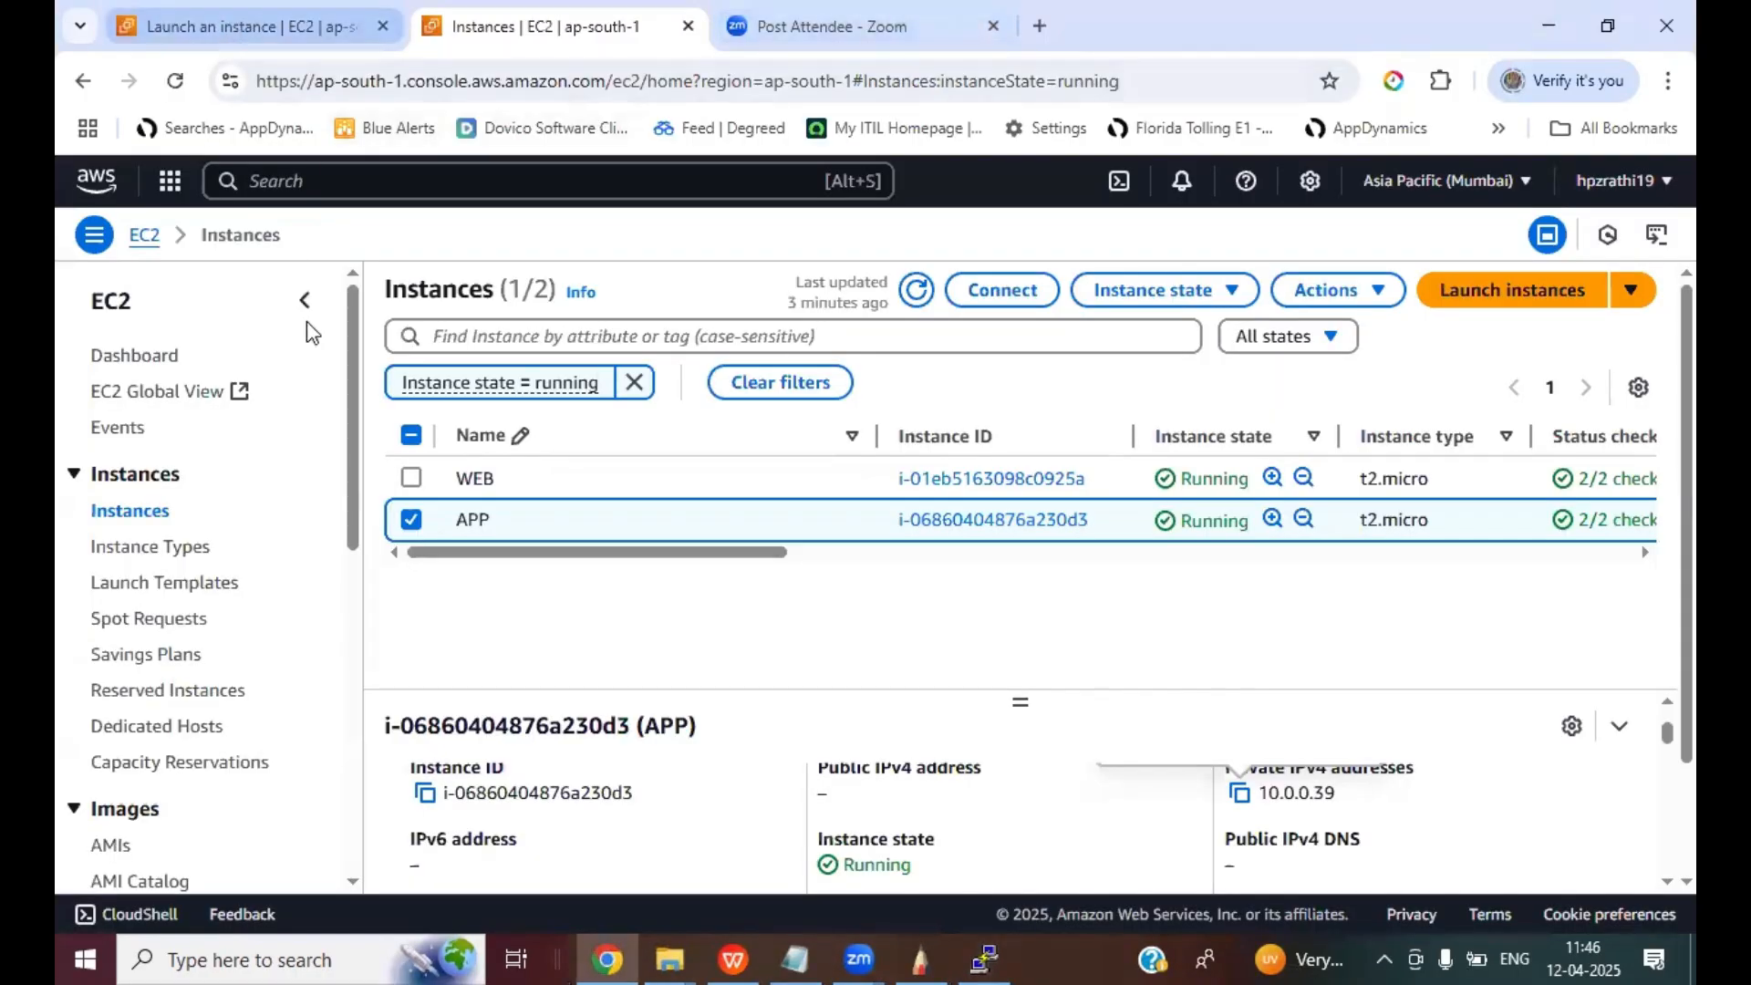
left_click(296, 181)
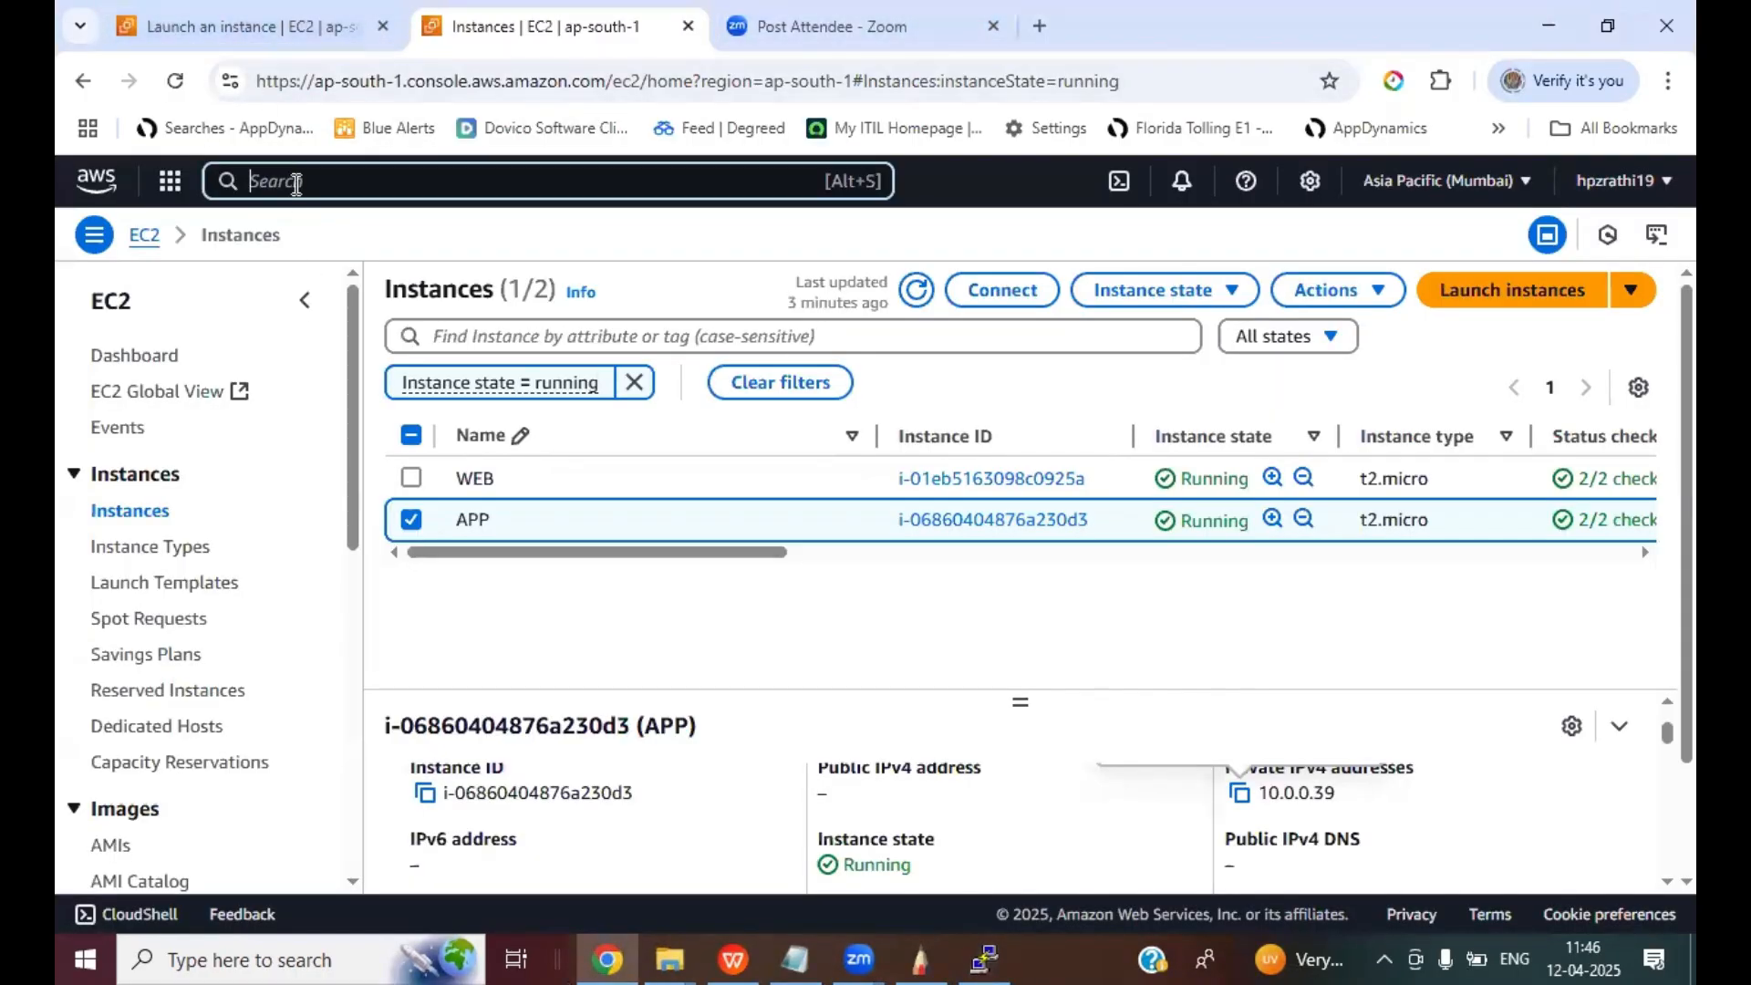
left_click(255, 27)
left_click(278, 182)
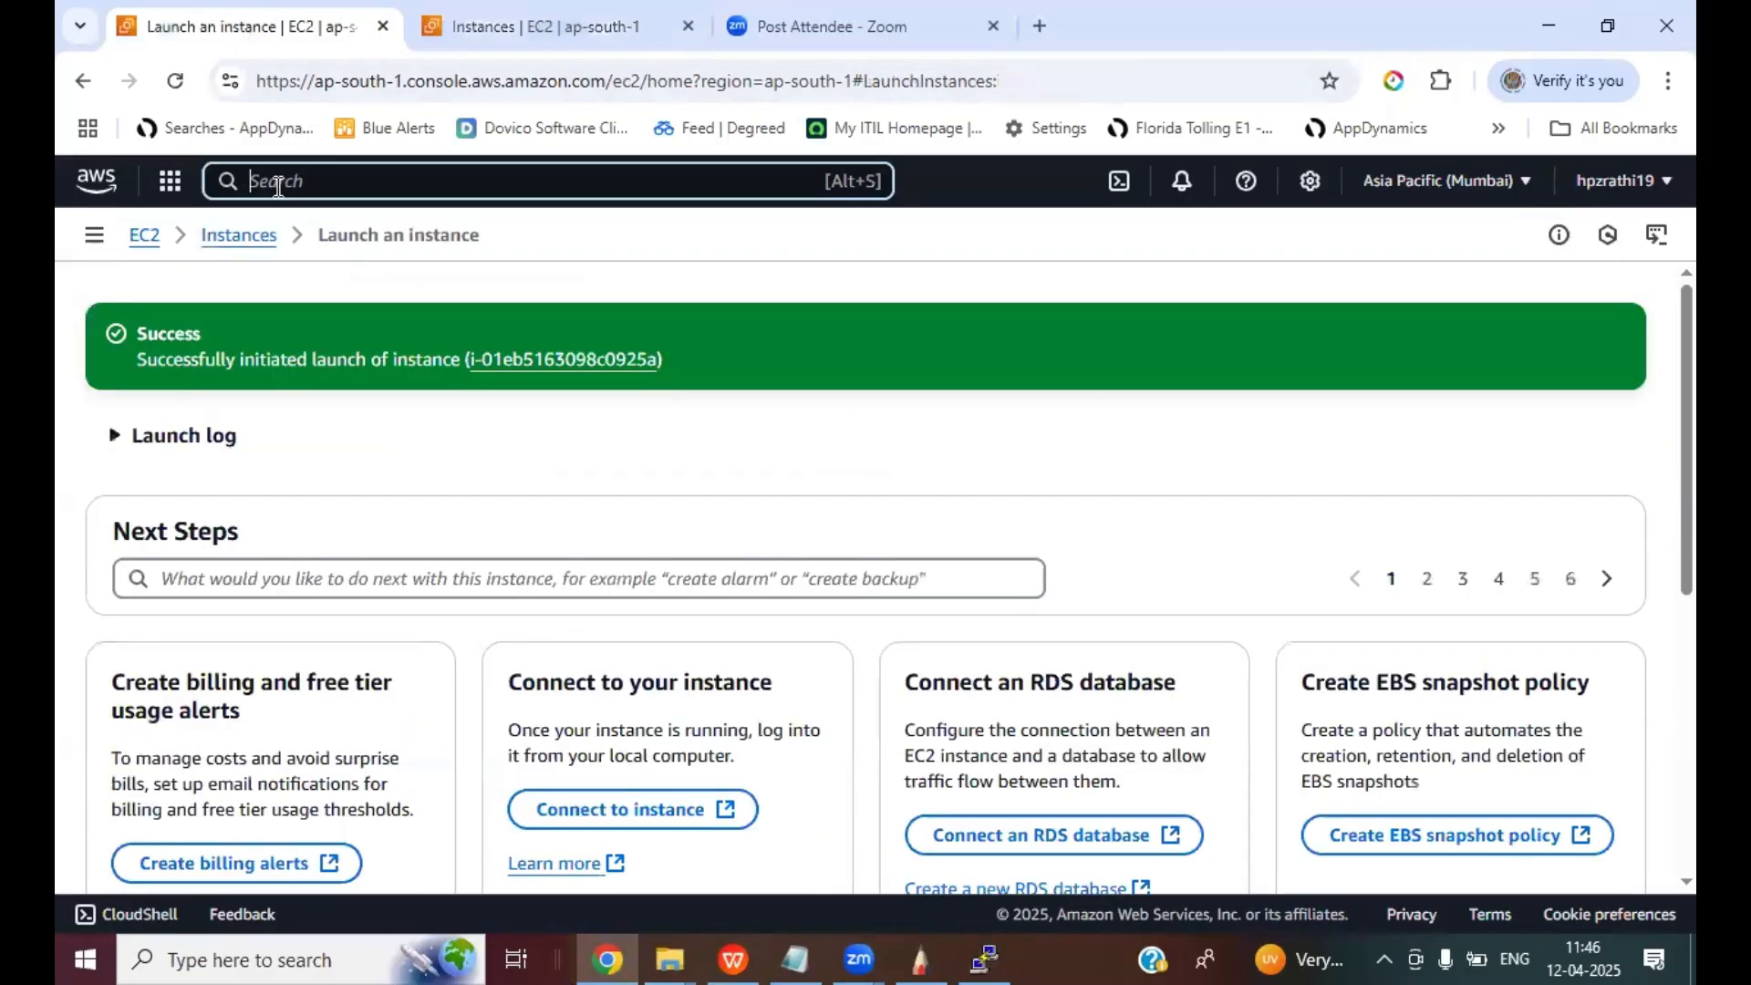
type("IAM")
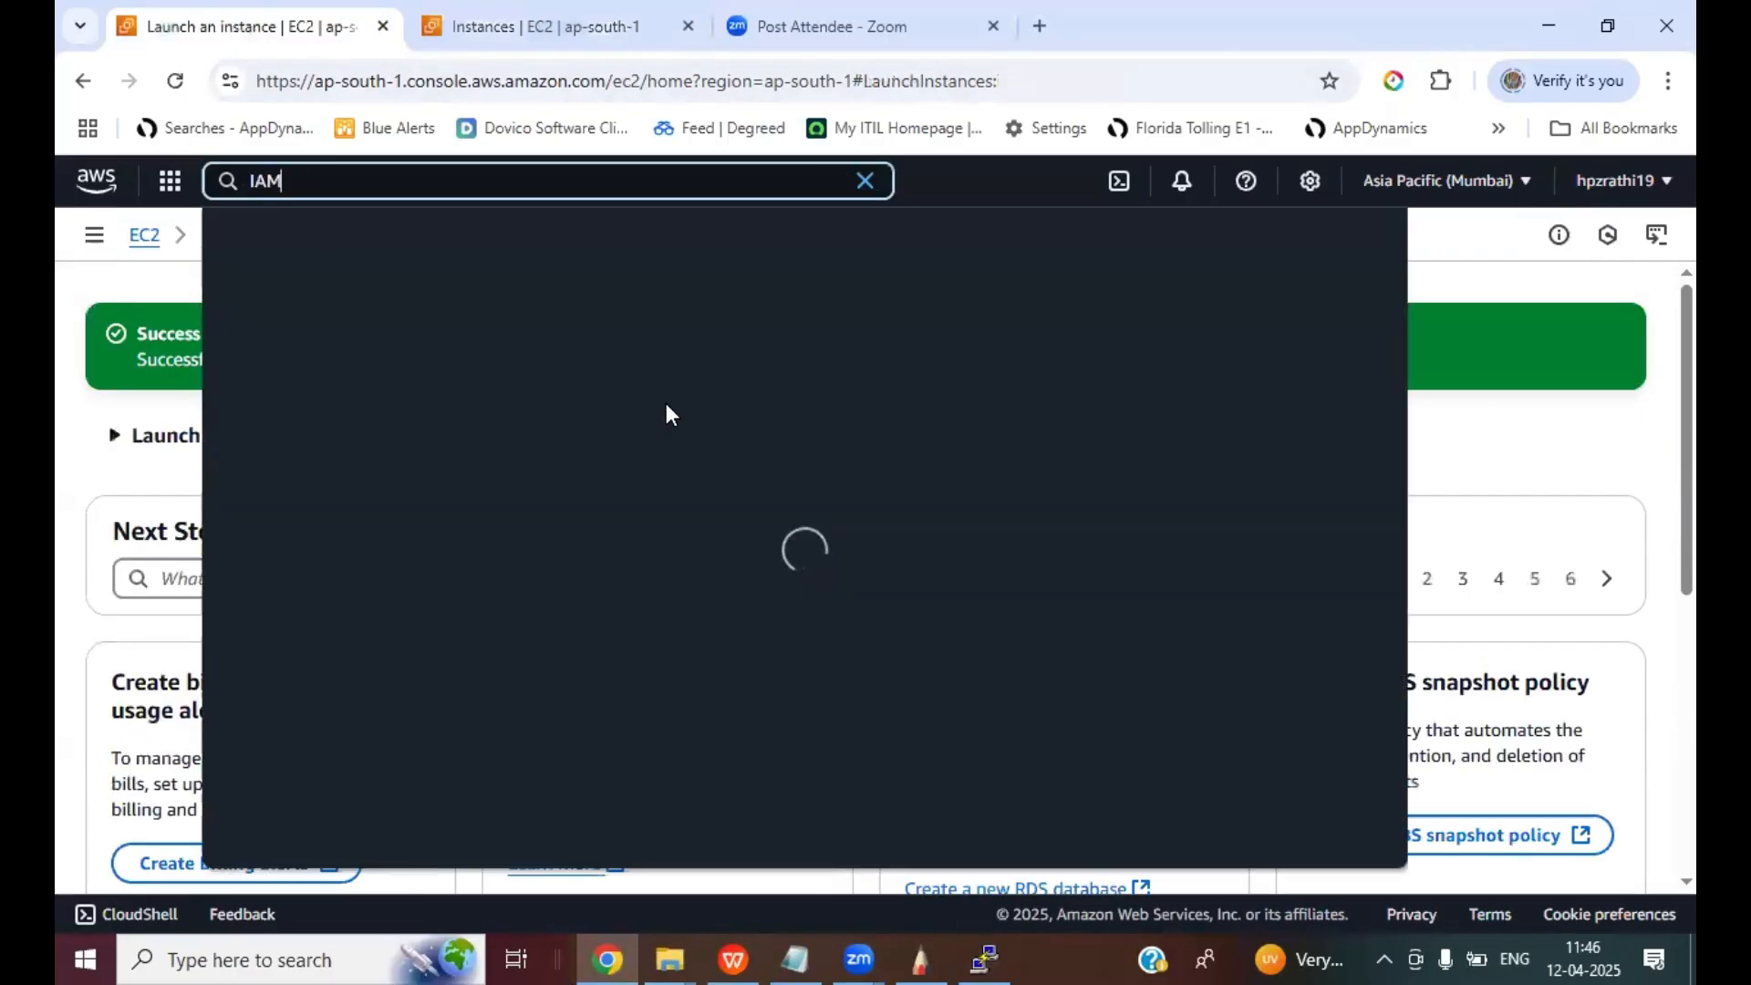
left_click(616, 314)
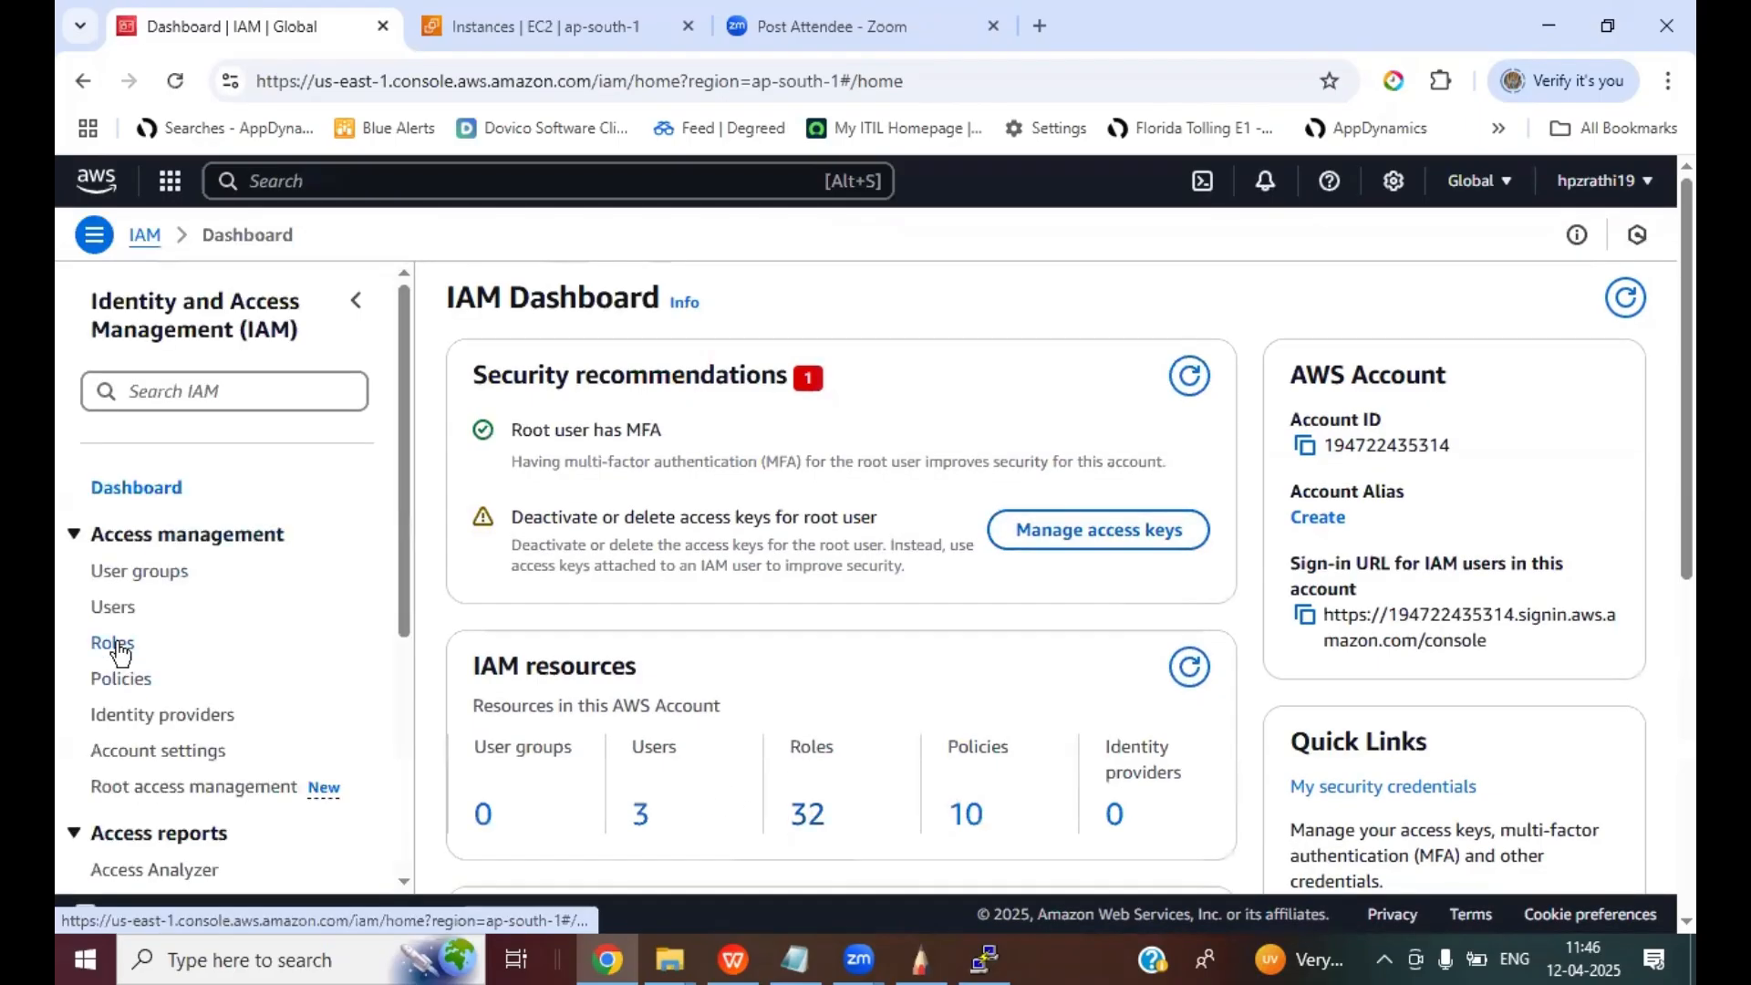
left_click(111, 645)
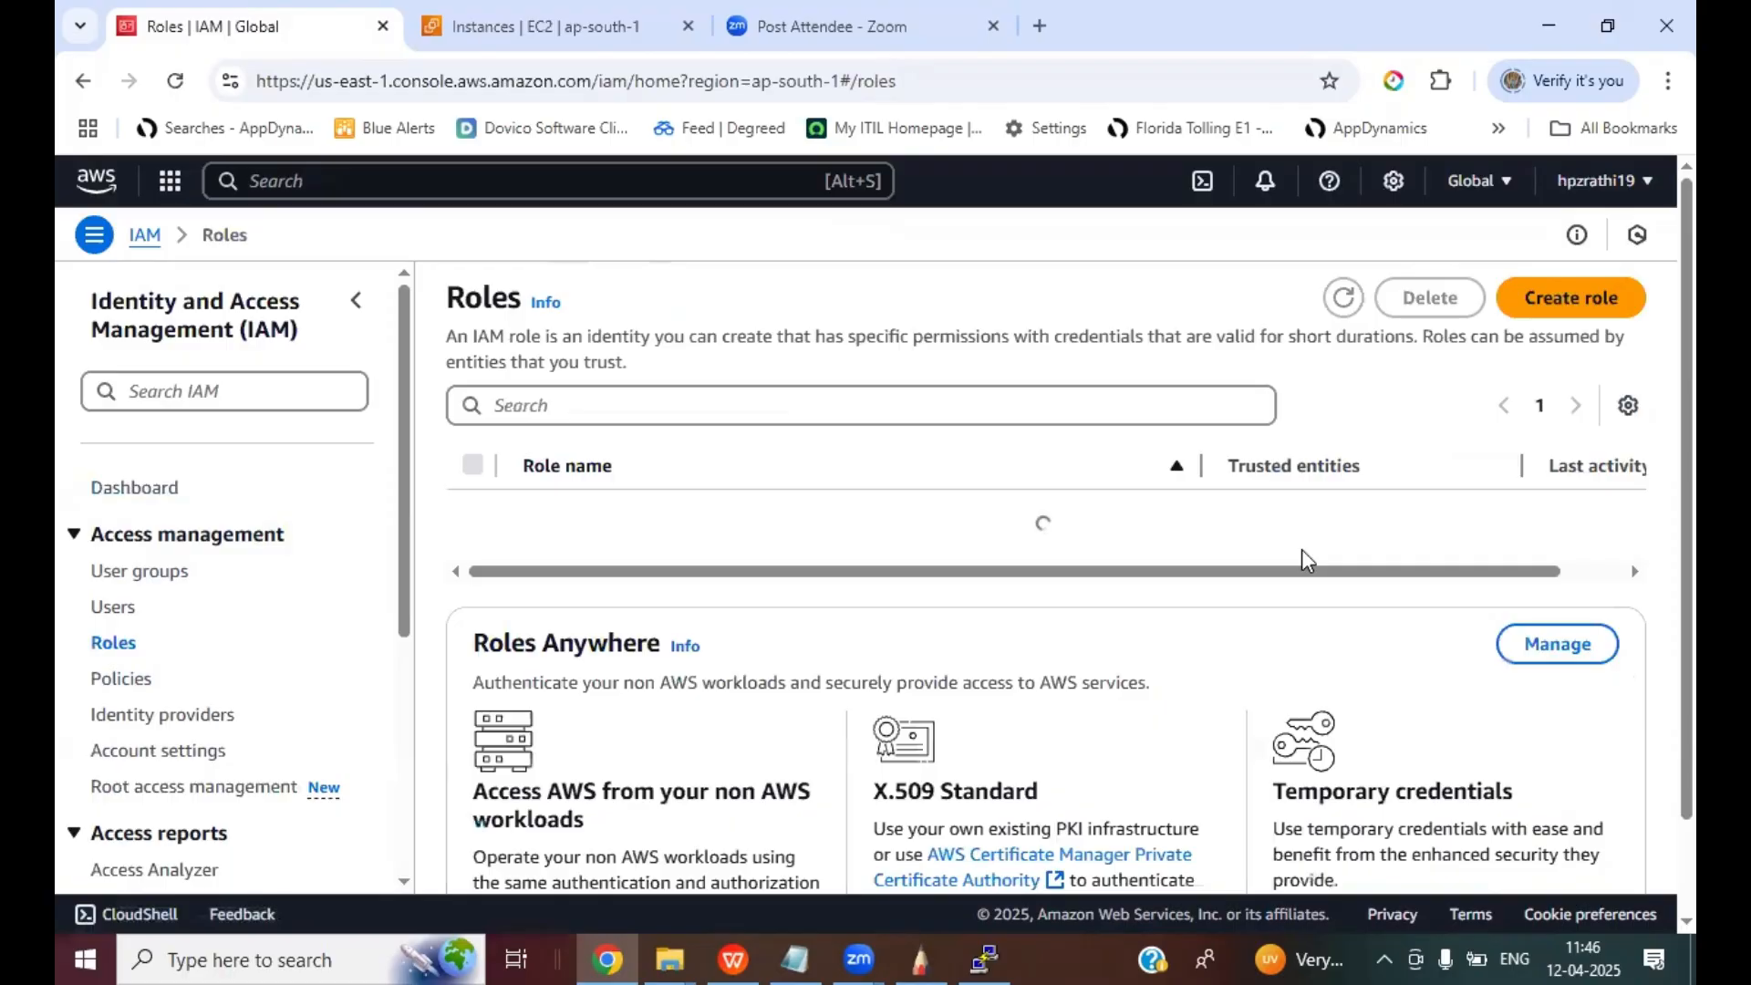
- Search the roles for s3full, open s3fullaccessroleforec2 and examine its permissions policies
left_click(630, 404)
type("s3full")
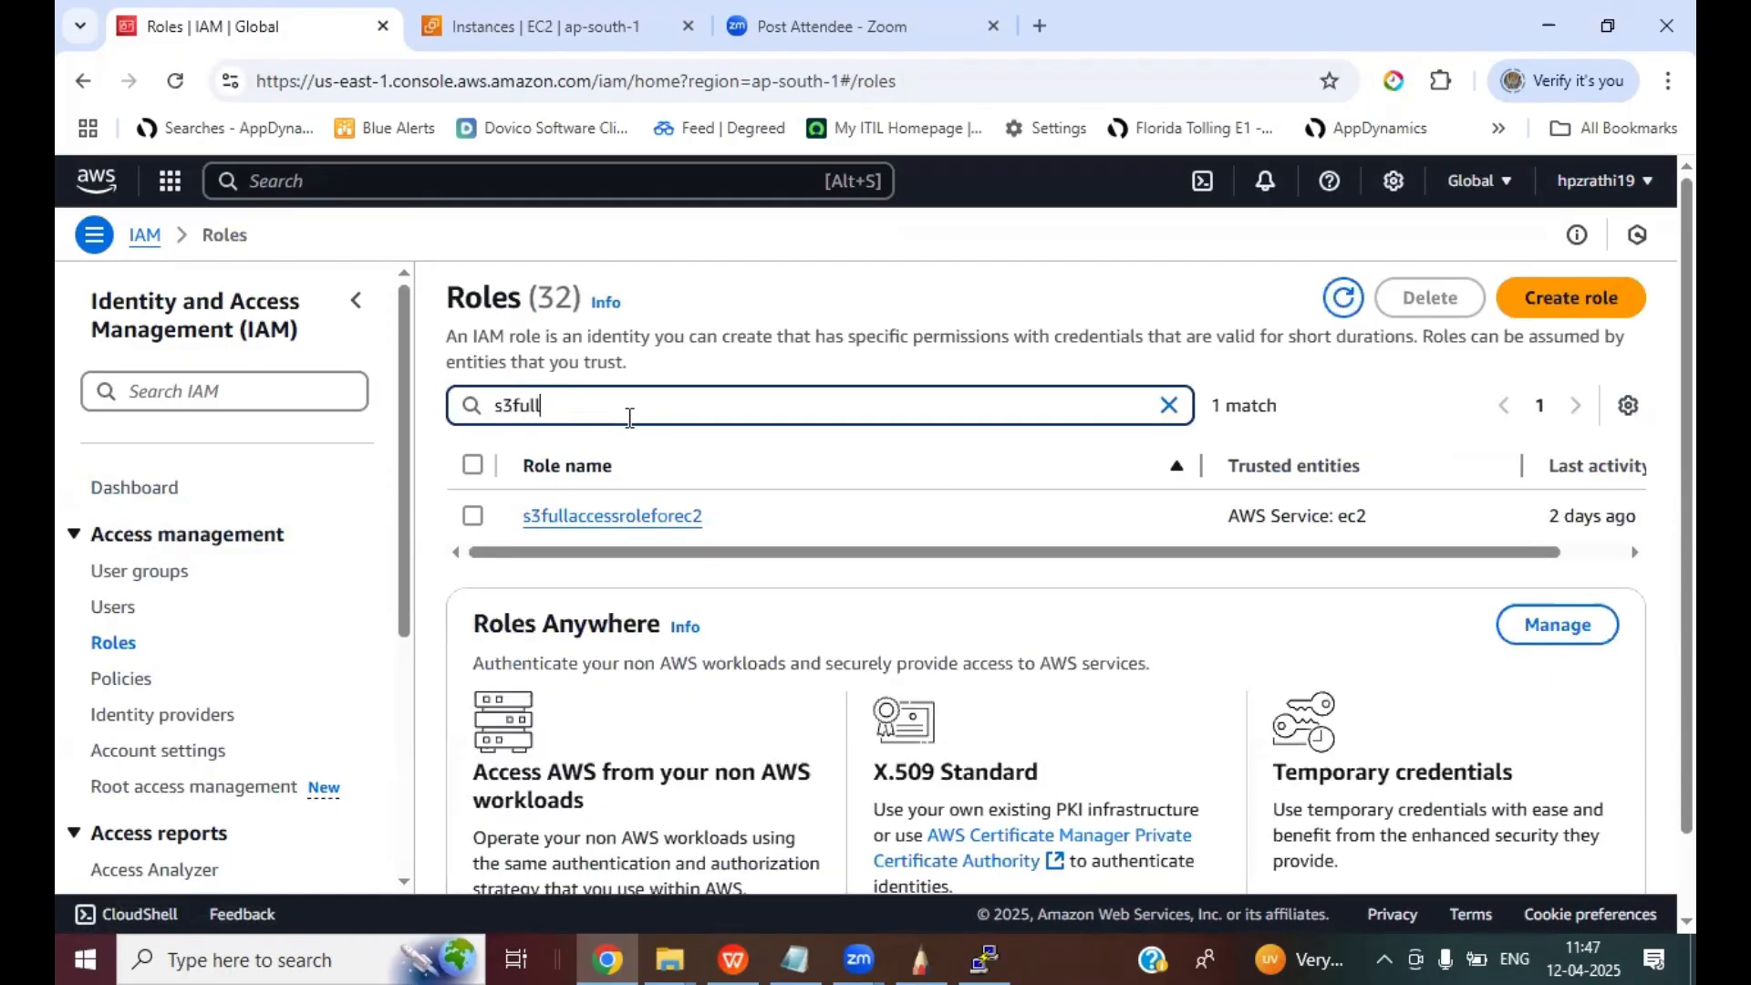
left_click(602, 516)
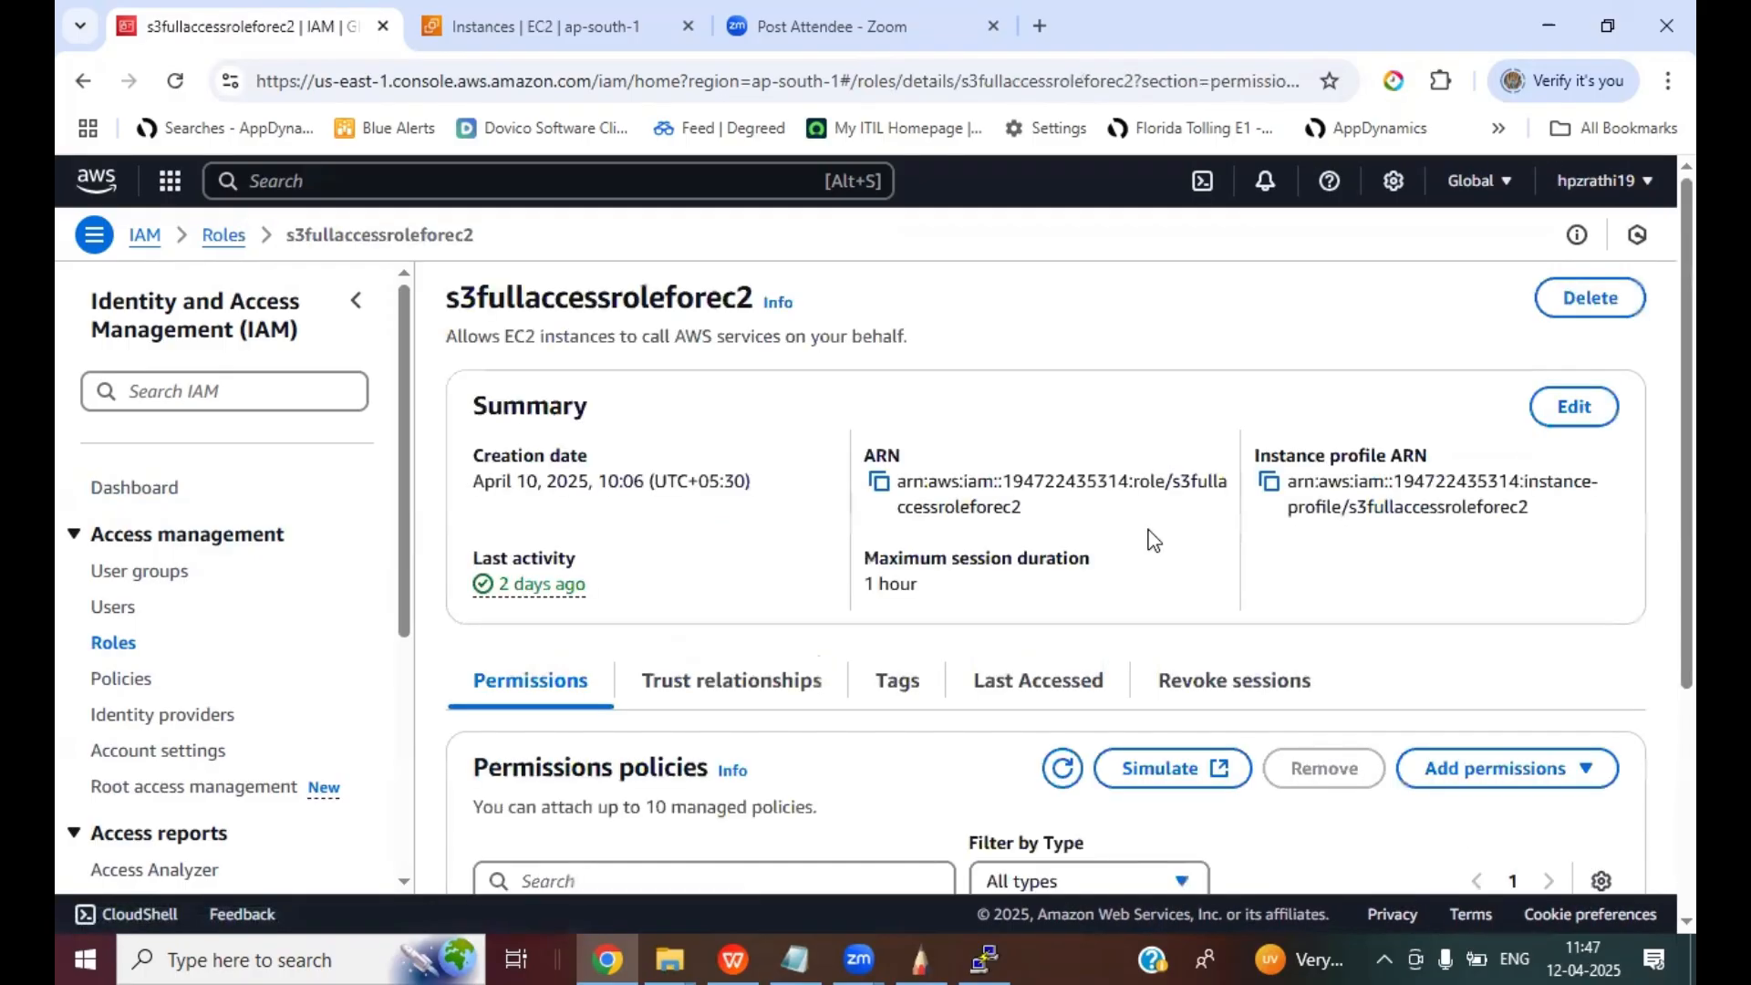
scroll(1091, 506, "down", 4)
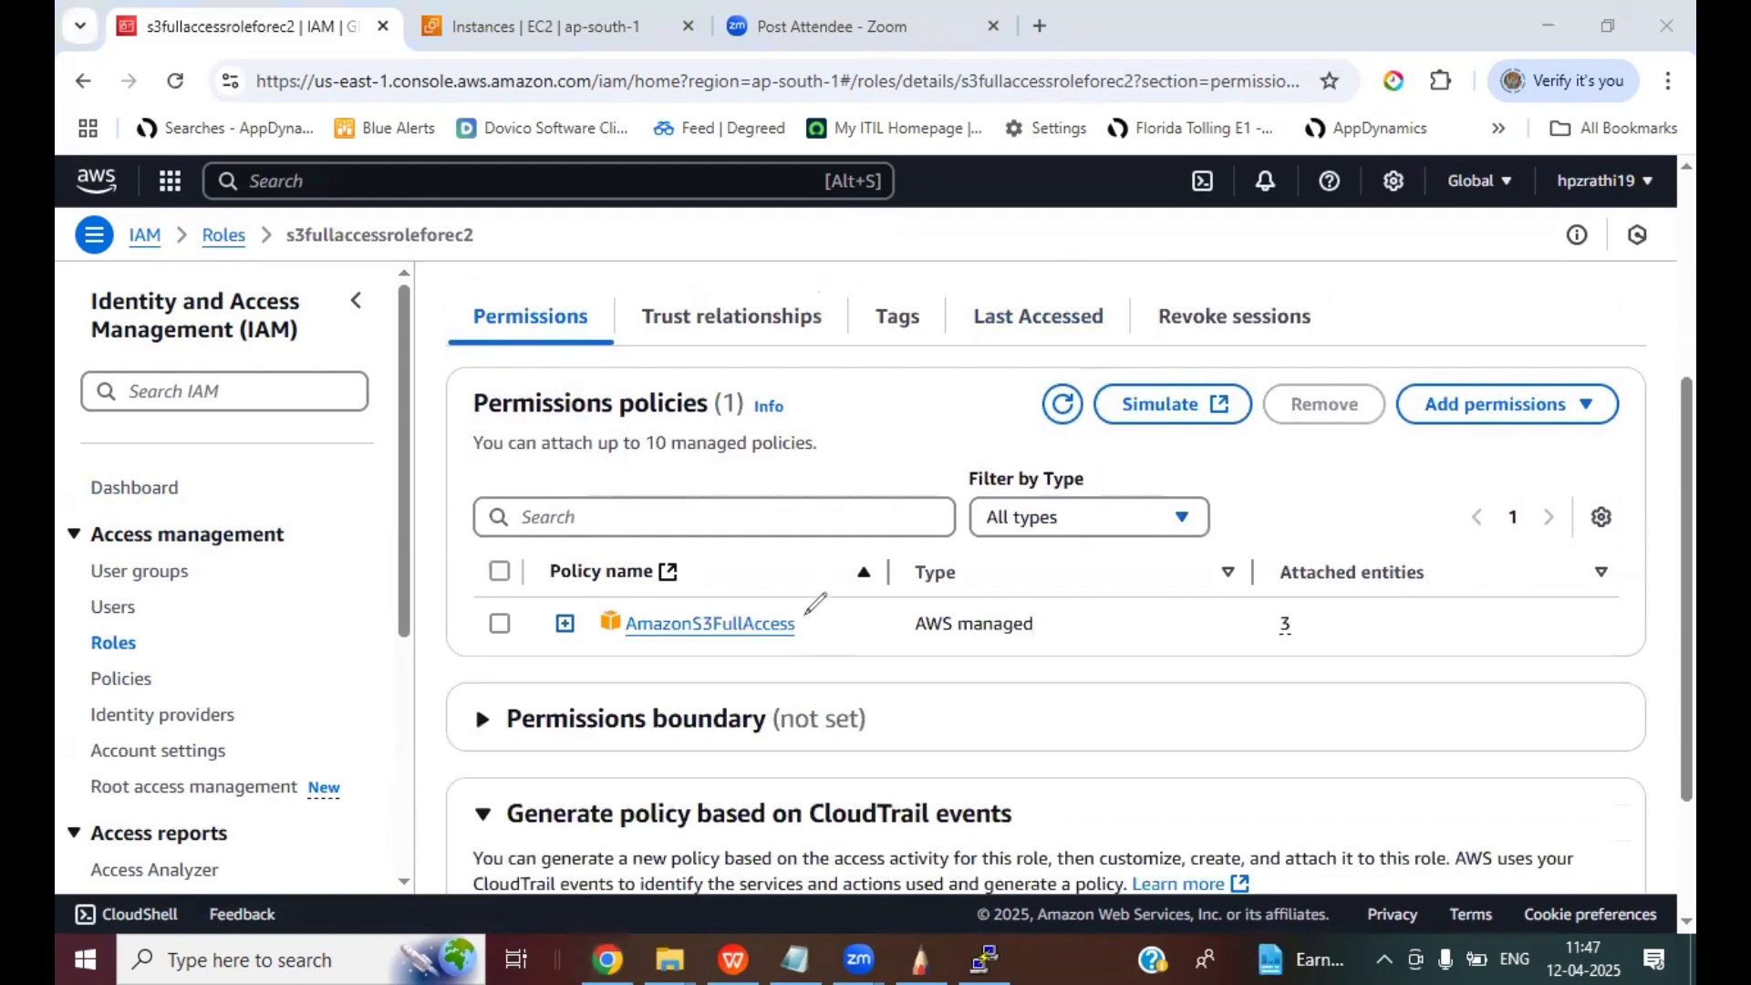
left_click_drag(805, 613, 871, 540)
key("Escape")
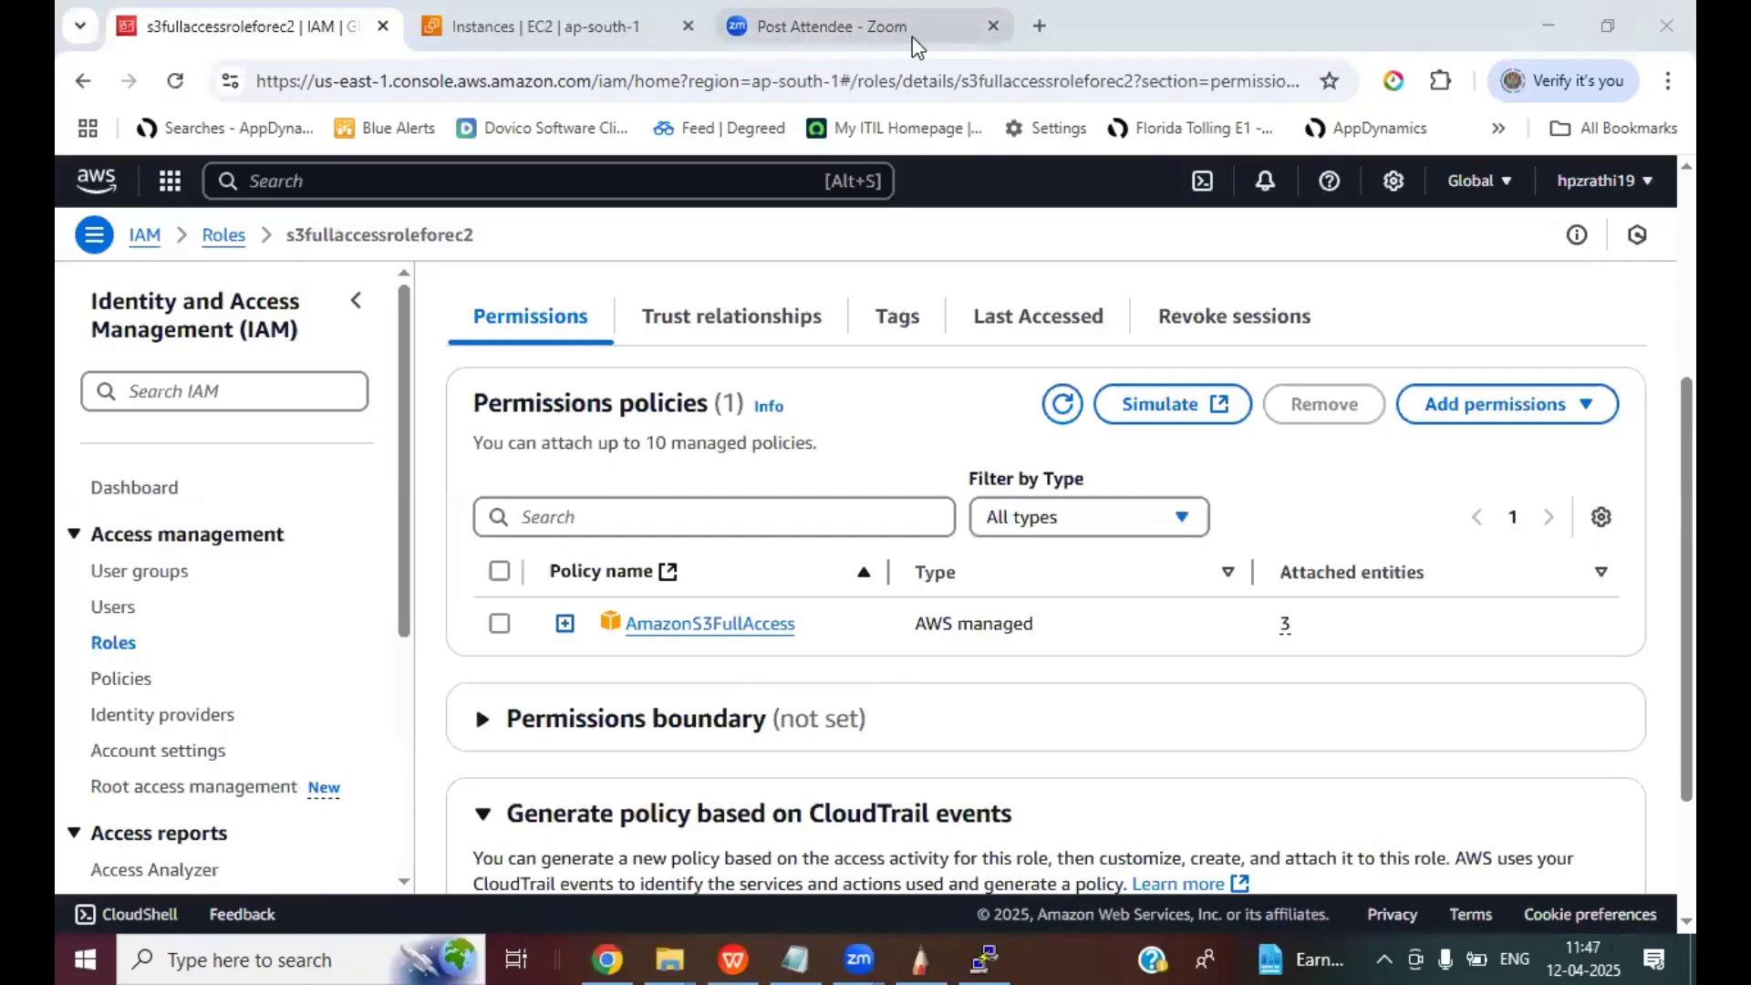
- In the EC2 instances list, attach the IAM role s3fullaccessroleforec2 to the APP instance
left_click(584, 27)
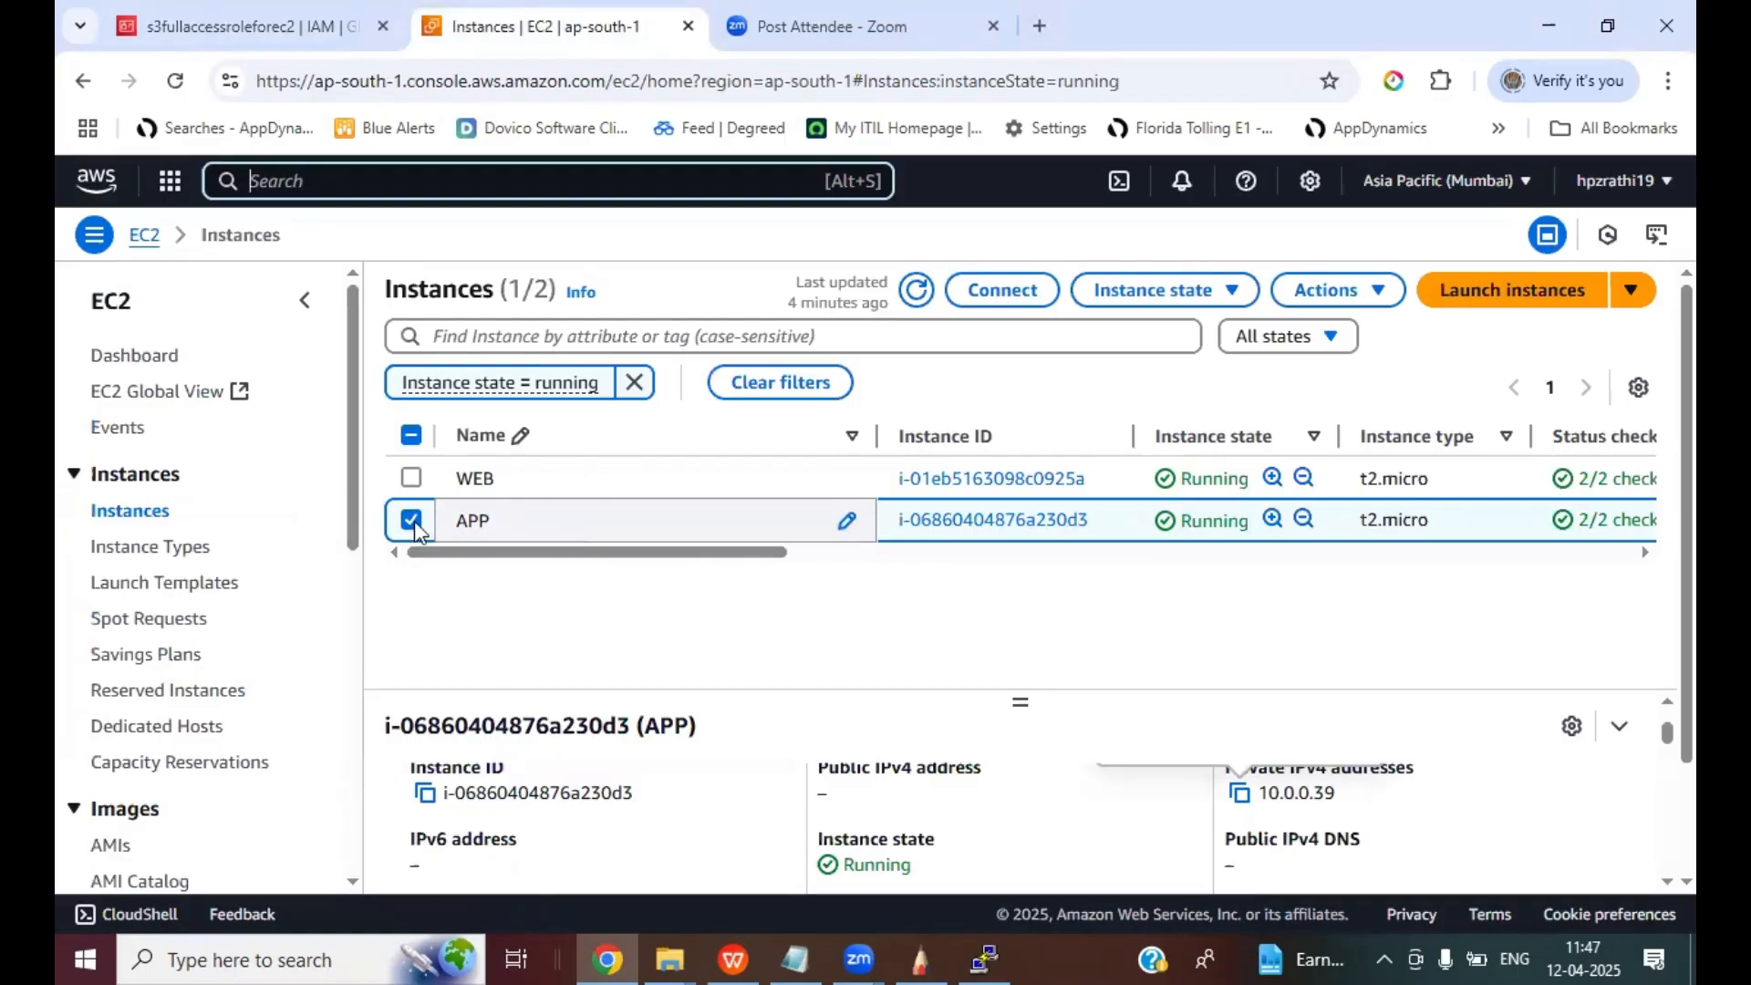
left_click(1368, 292)
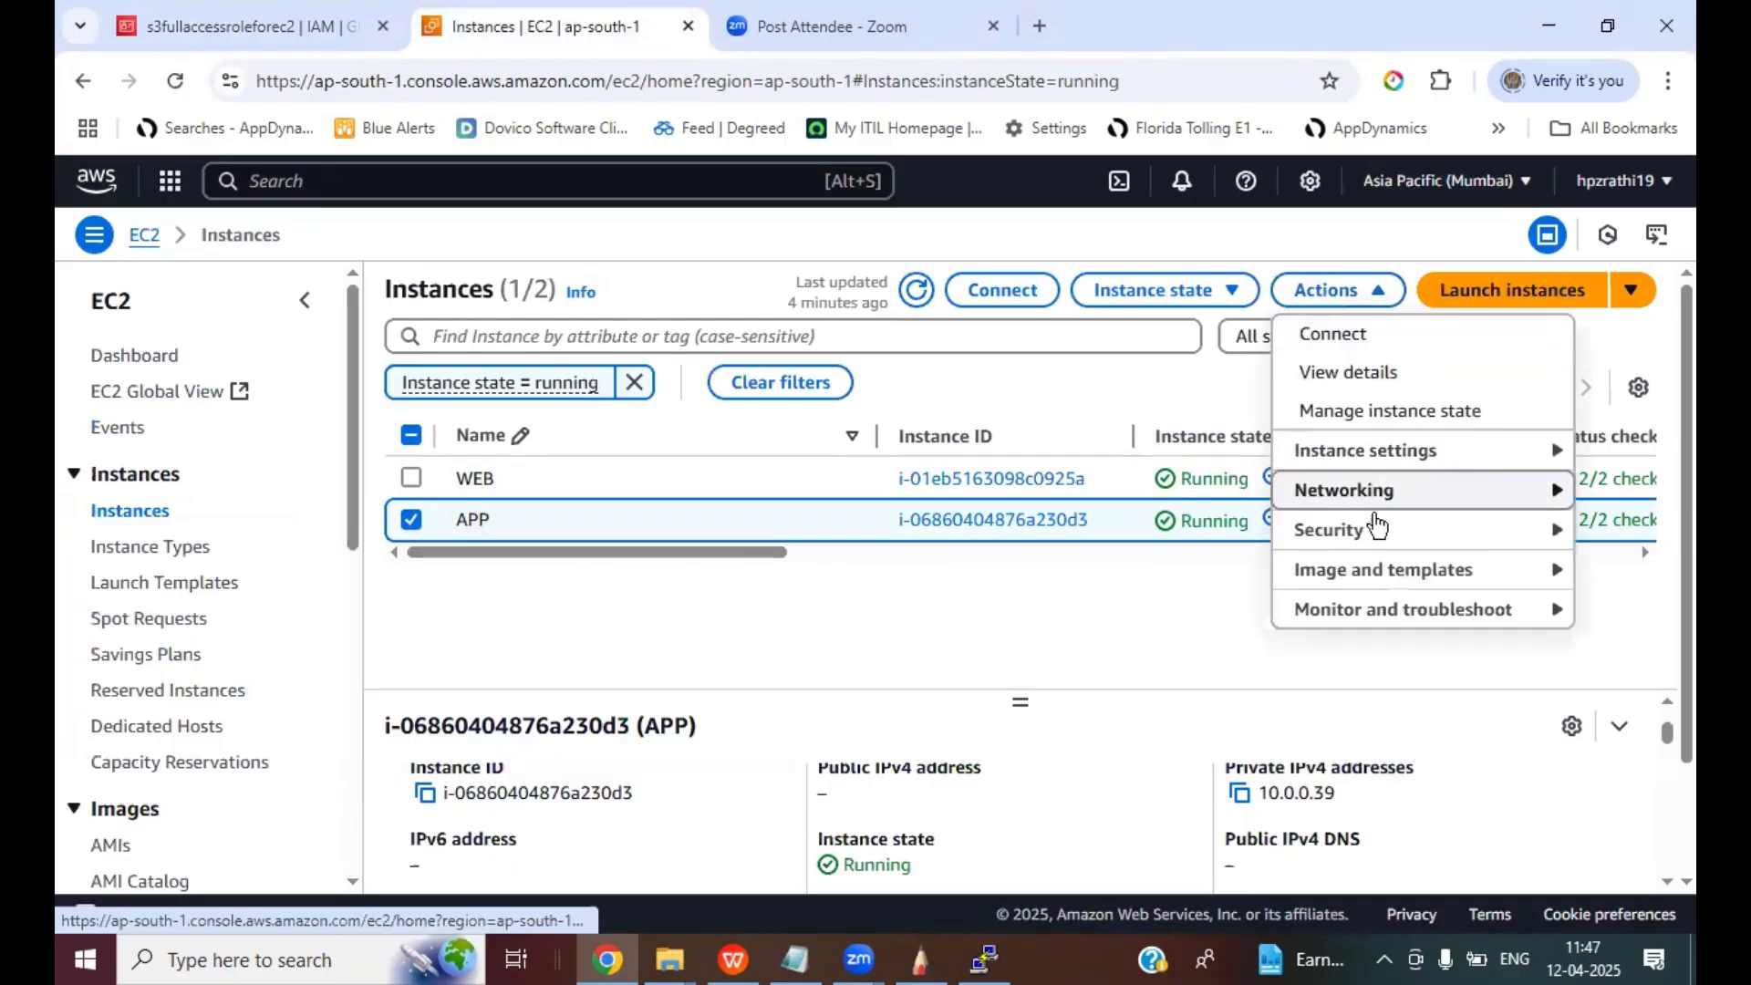
mouse_move(1364, 533)
left_click(1109, 606)
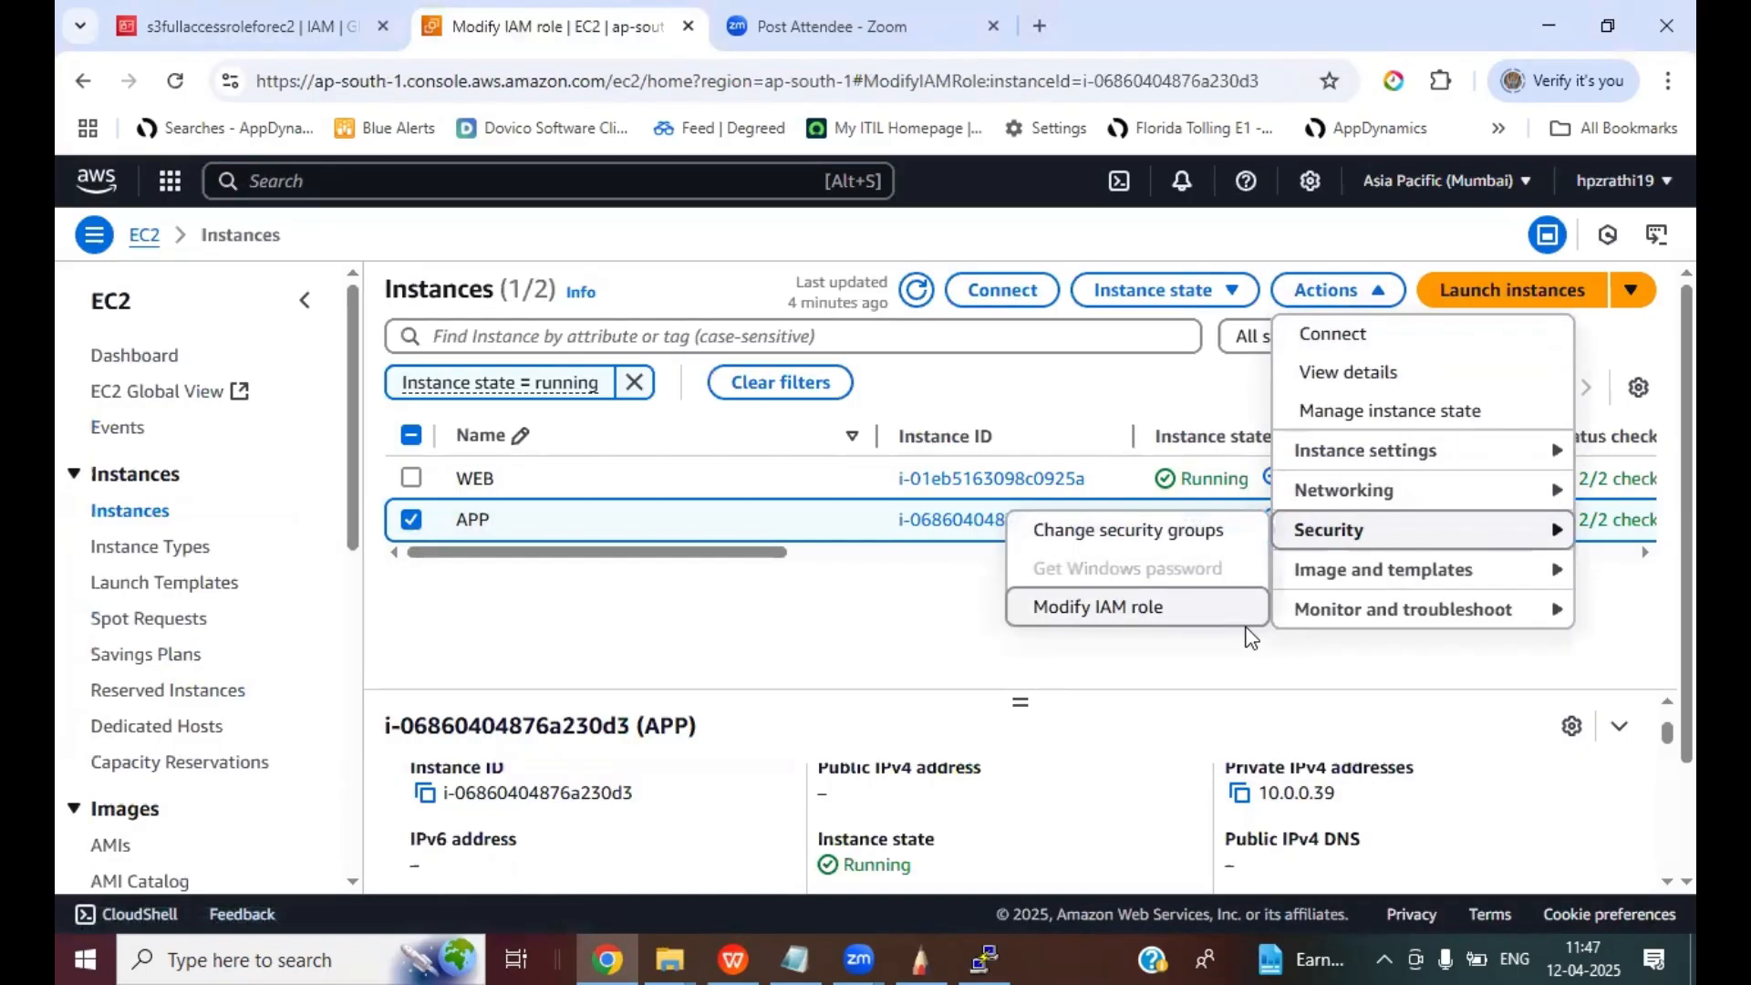
left_click(277, 536)
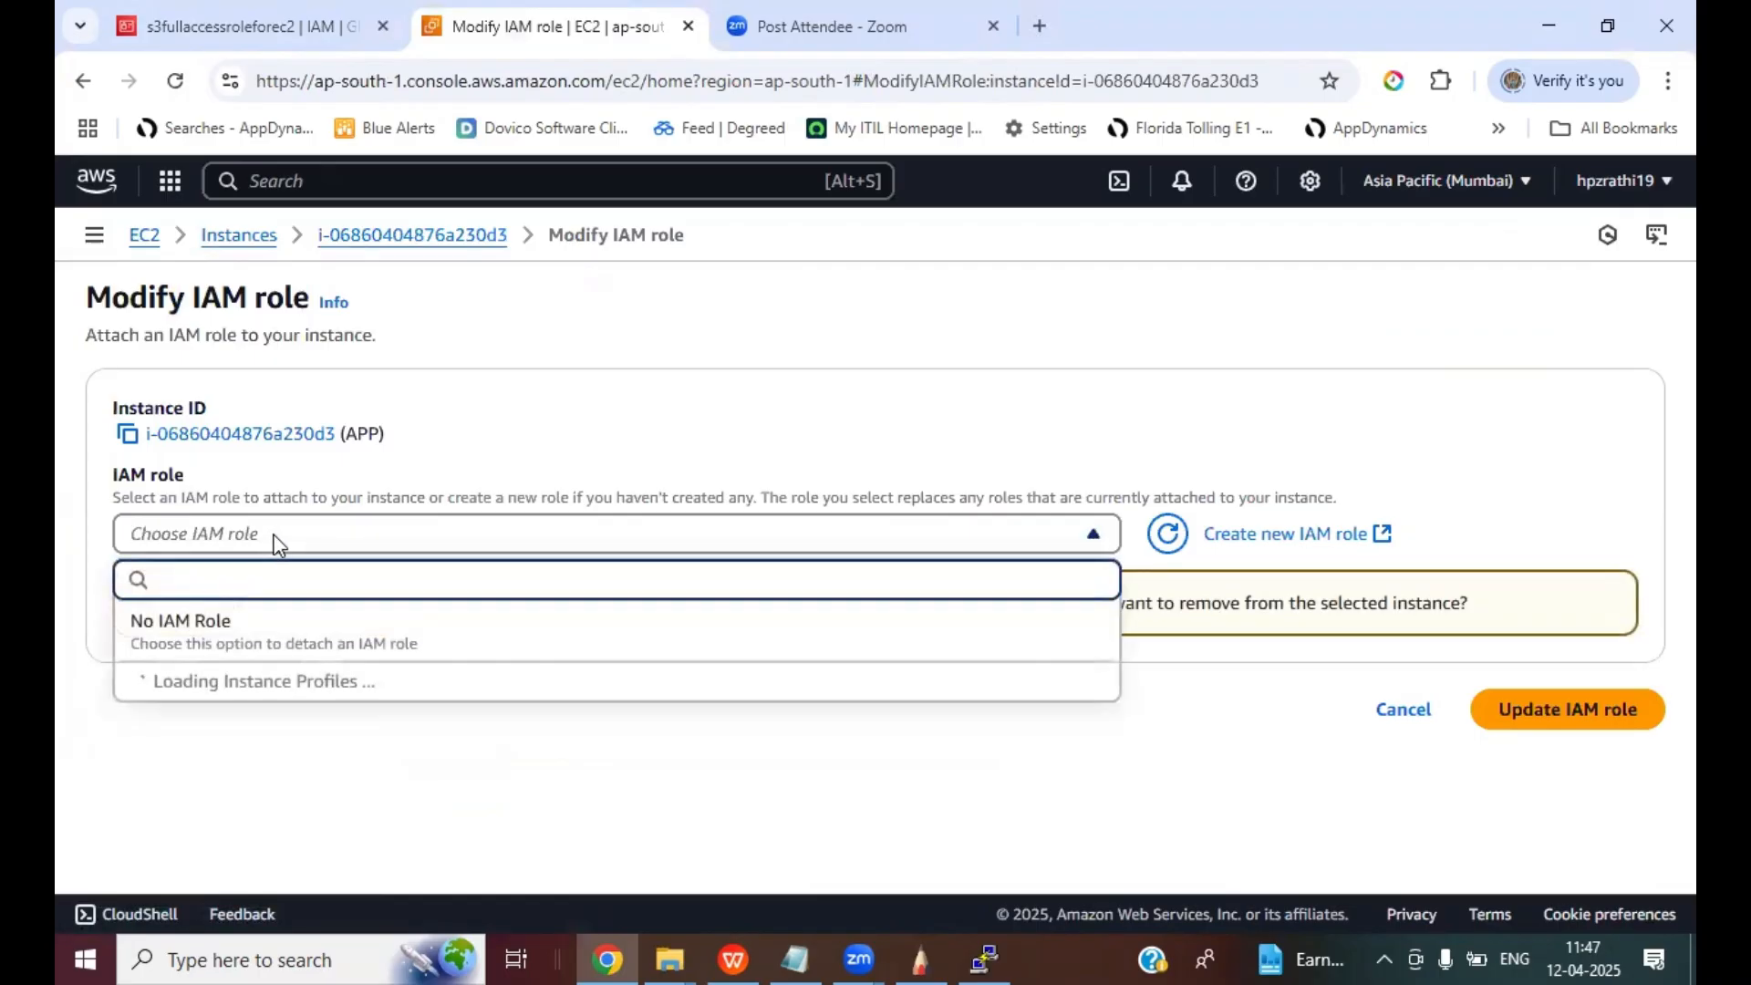
type("s3full")
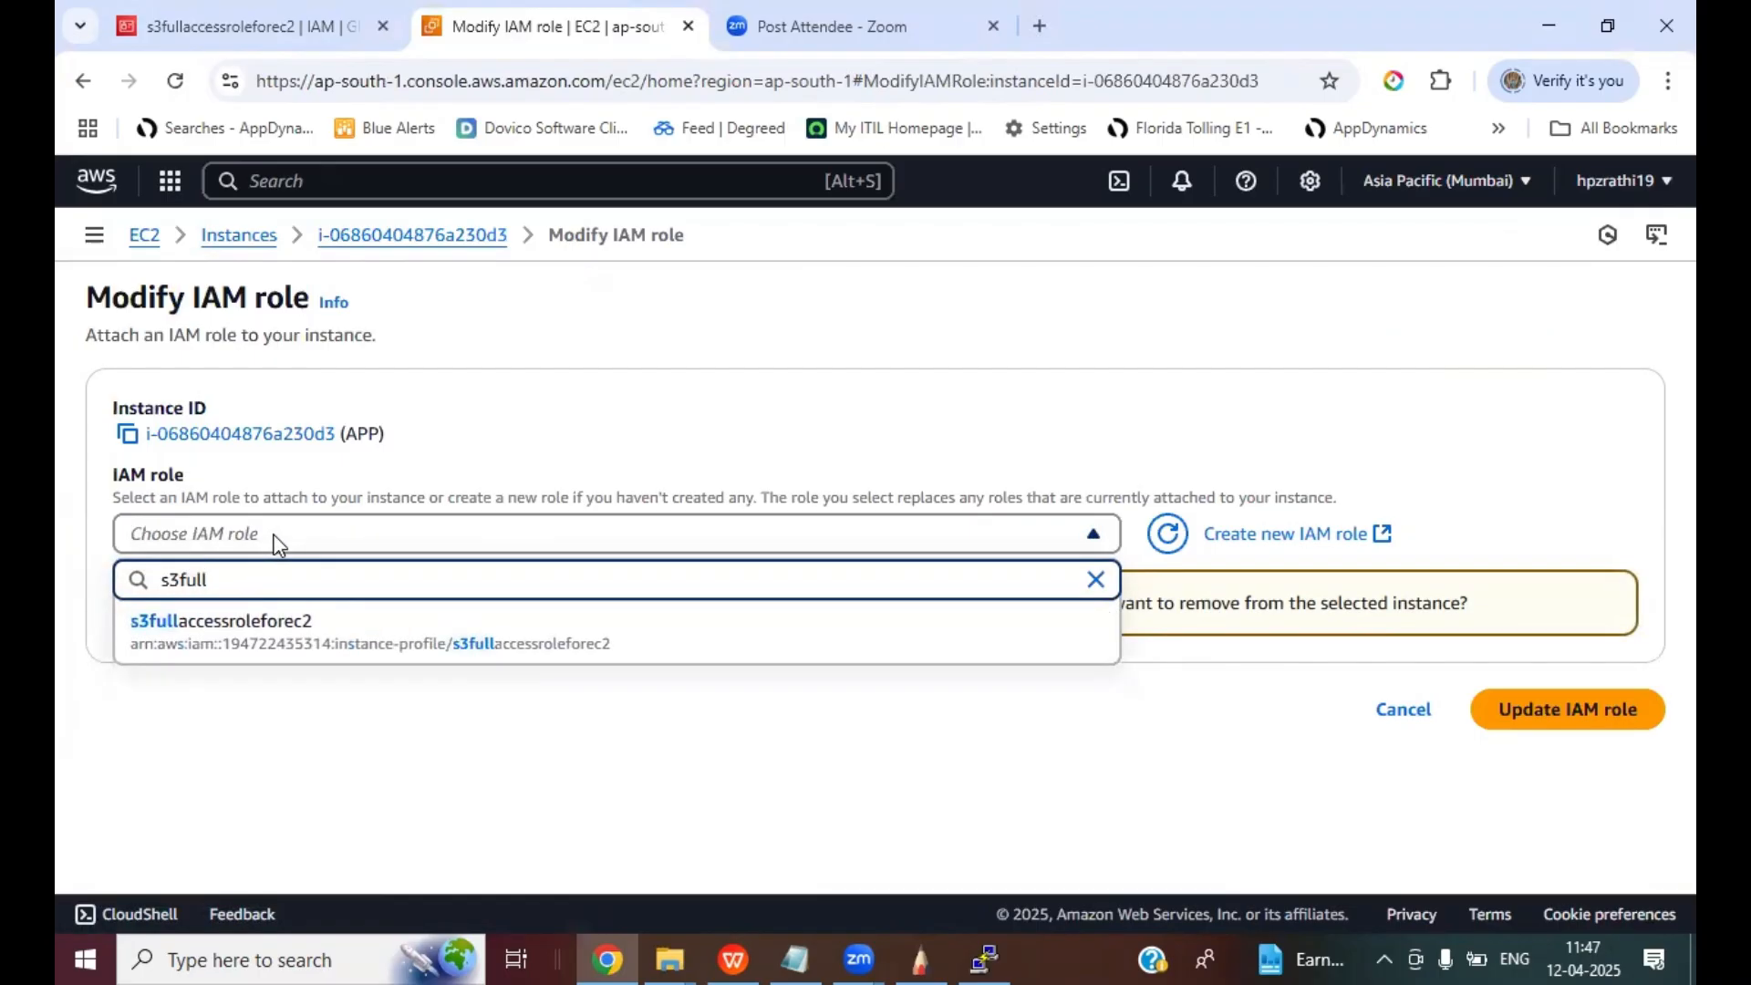
left_click(244, 635)
left_click(1521, 627)
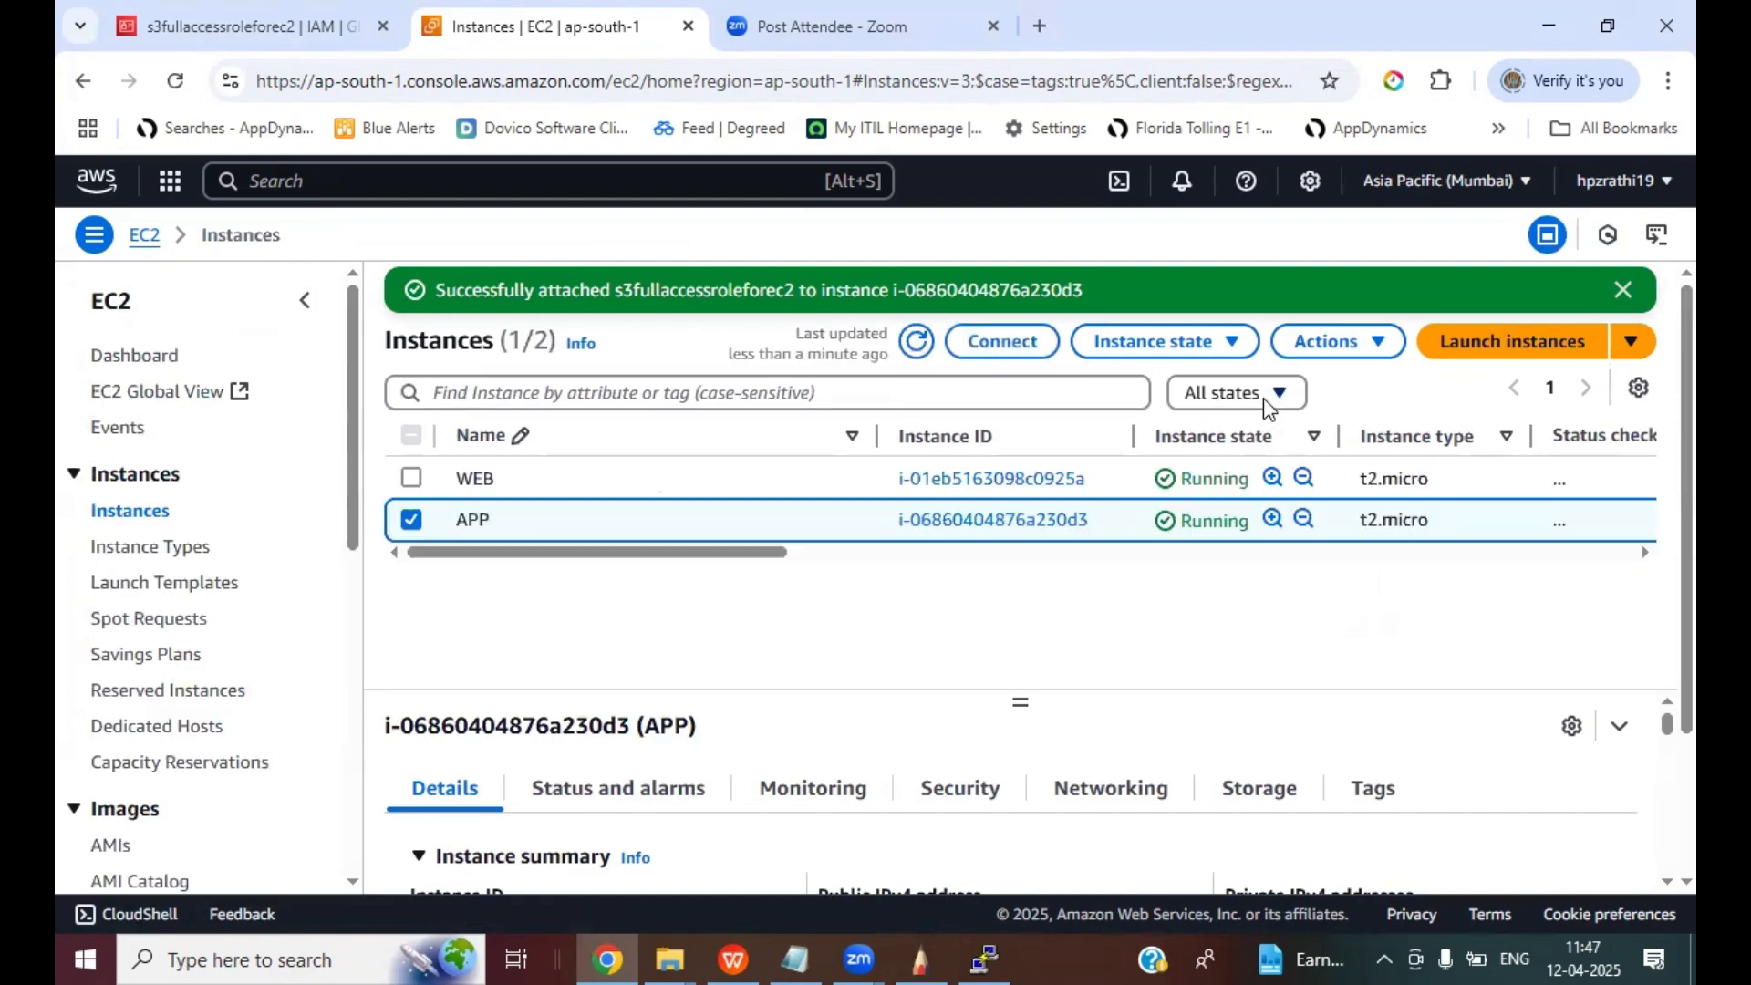
- Switch to the APP terminal in PuTTY and rerun aws s3 ls to list the S3 buckets
left_click(987, 958)
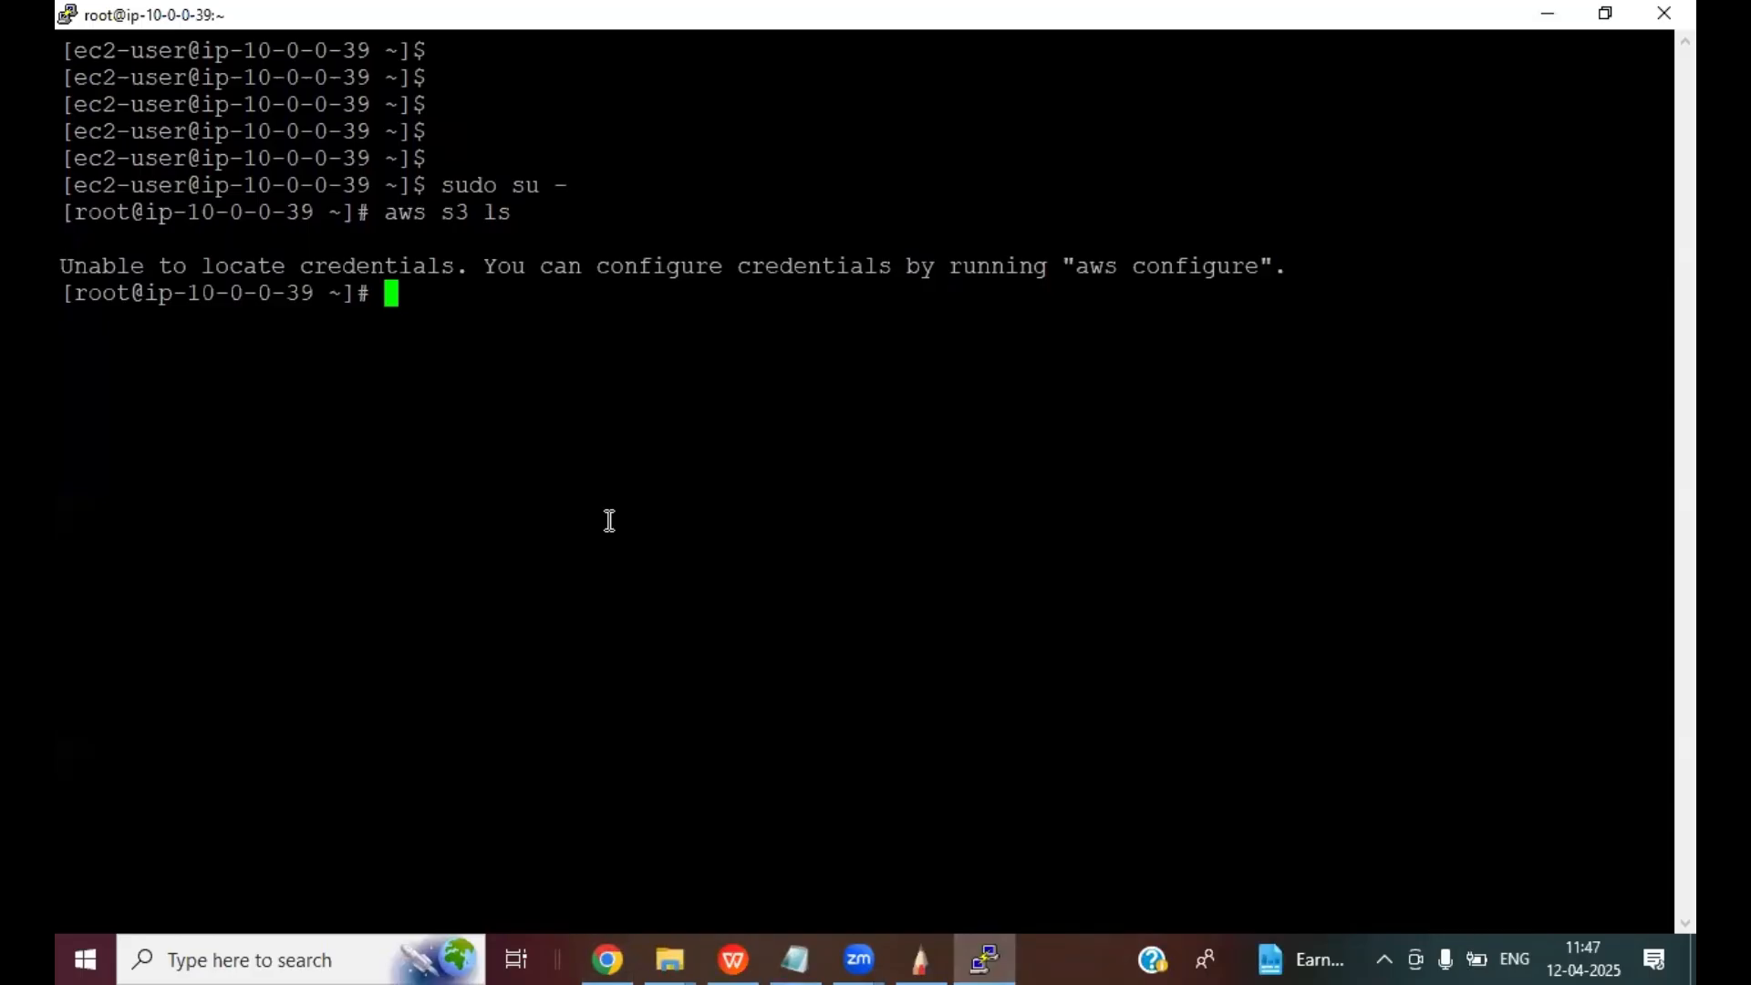
key("Up")
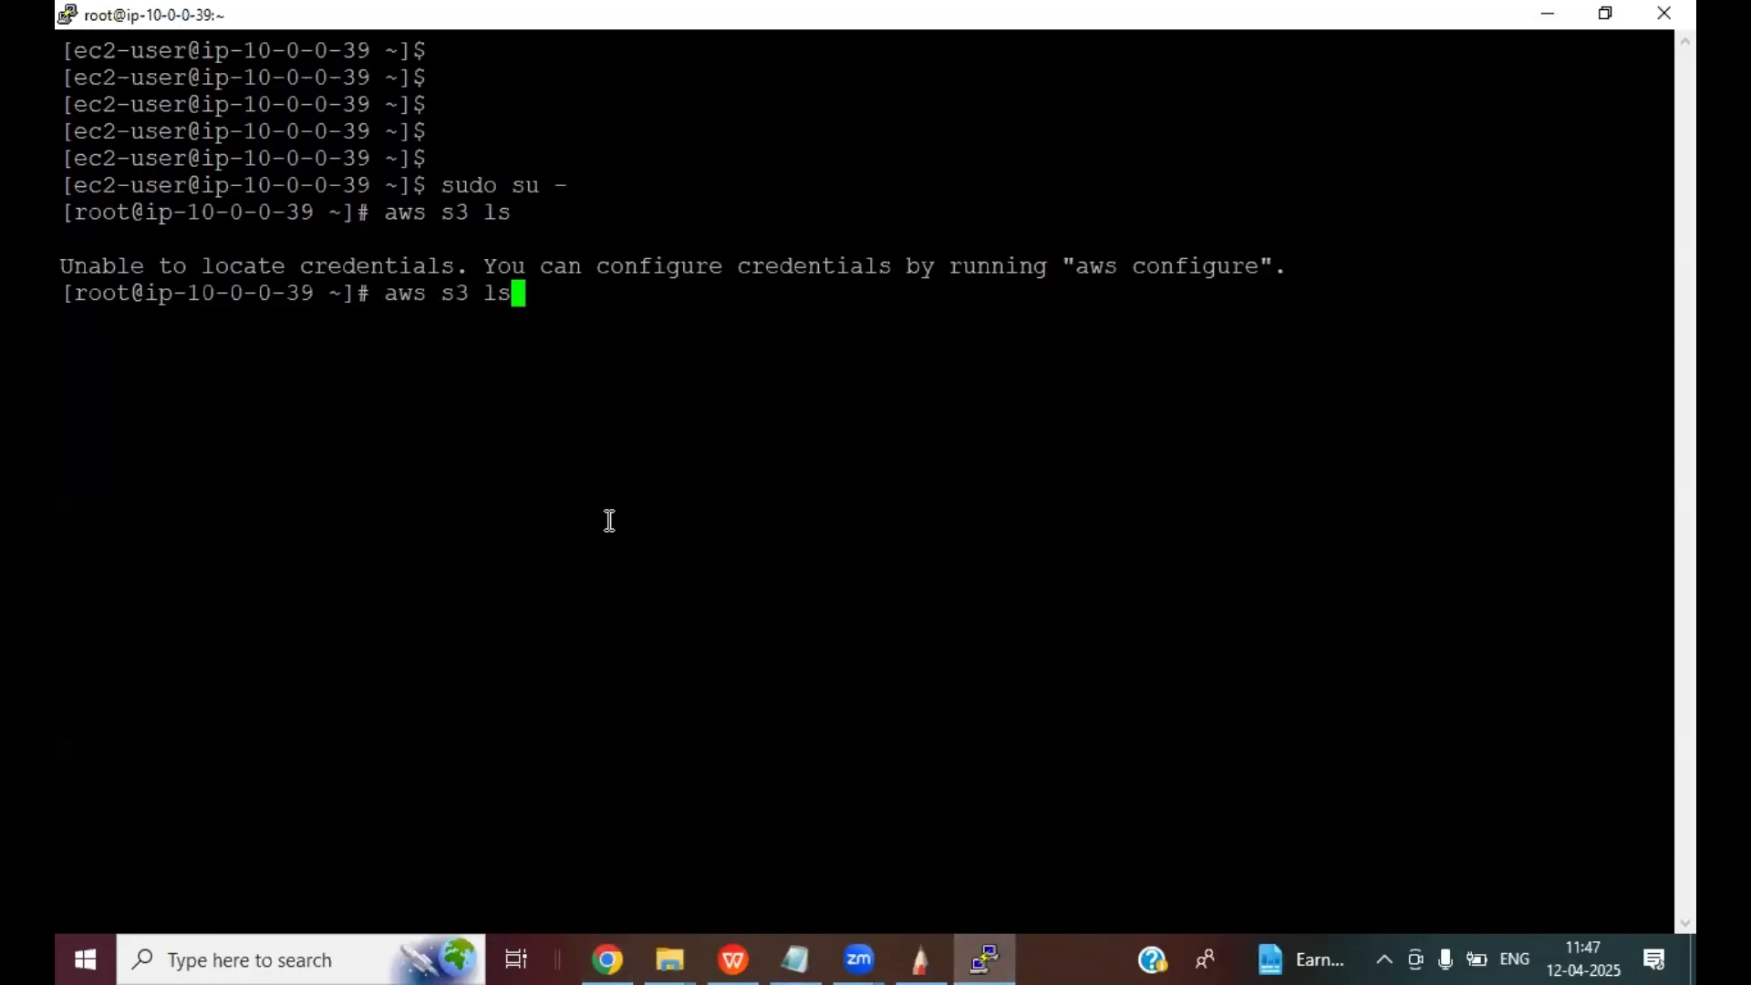
key("Return")
- Switch to SketchBook and review the private link between APP and S3 in the diagram
left_click(923, 953)
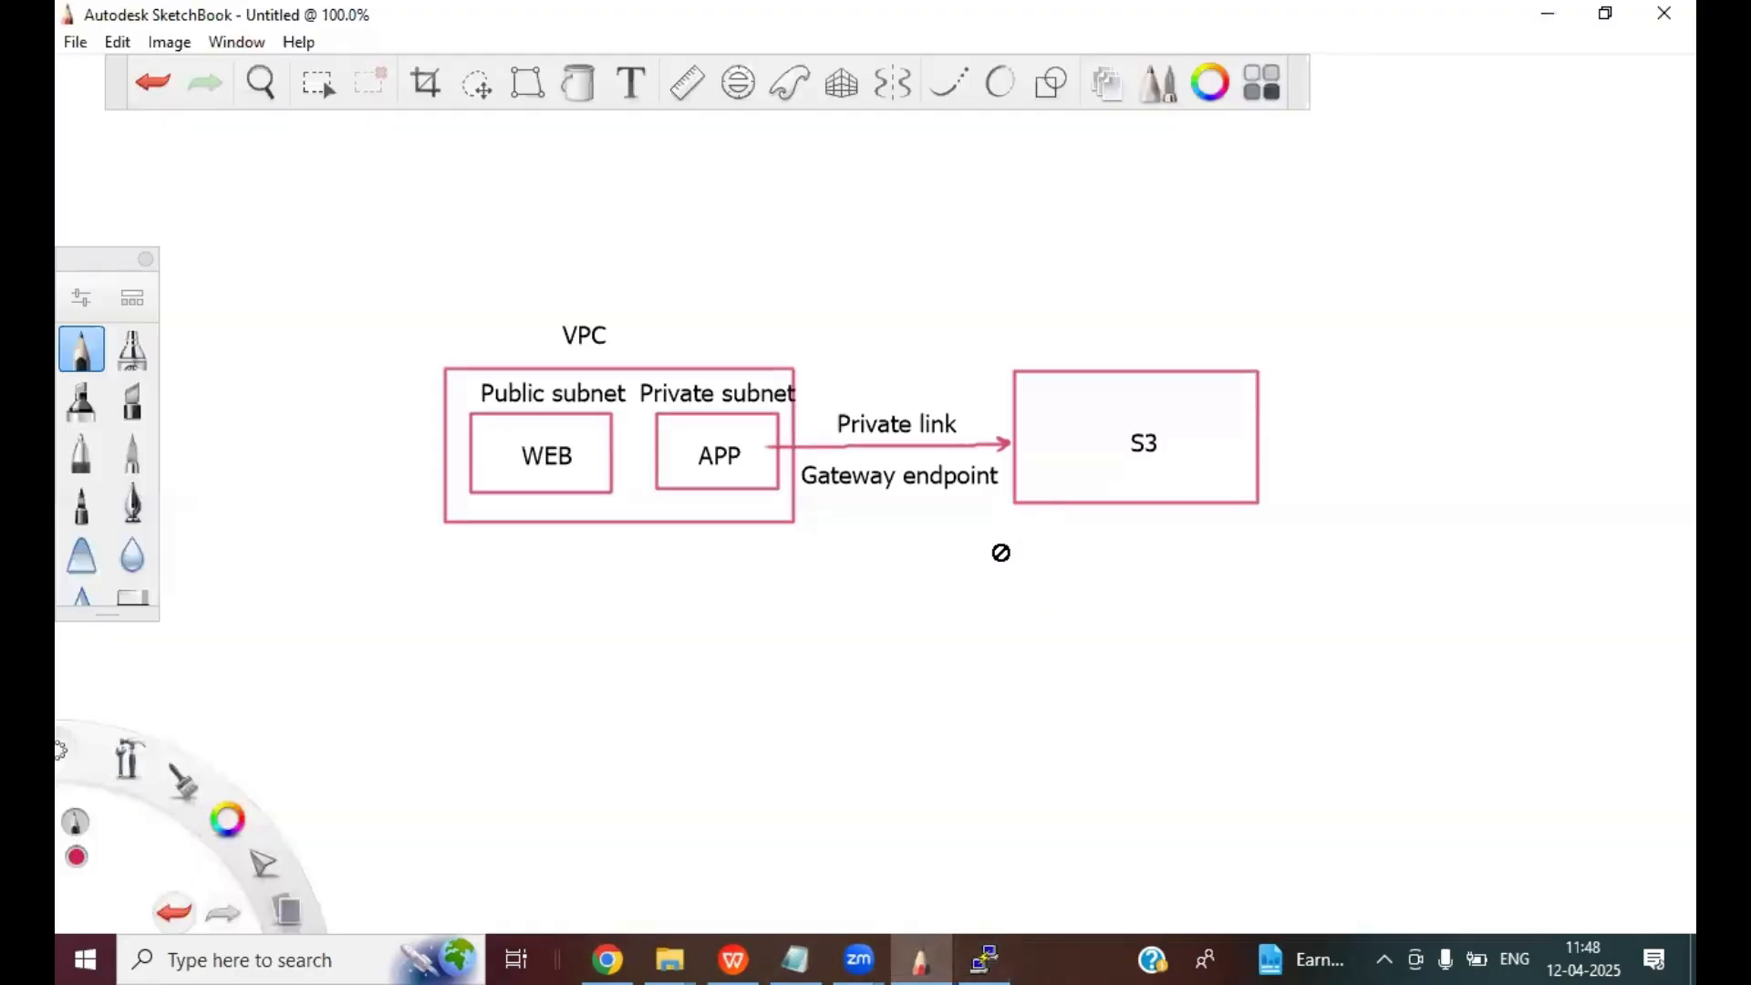
mouse_move(857, 381)
left_mouse_down()
mouse_move(835, 421)
mouse_move(958, 426)
mouse_move(953, 365)
mouse_move(881, 378)
left_mouse_up()
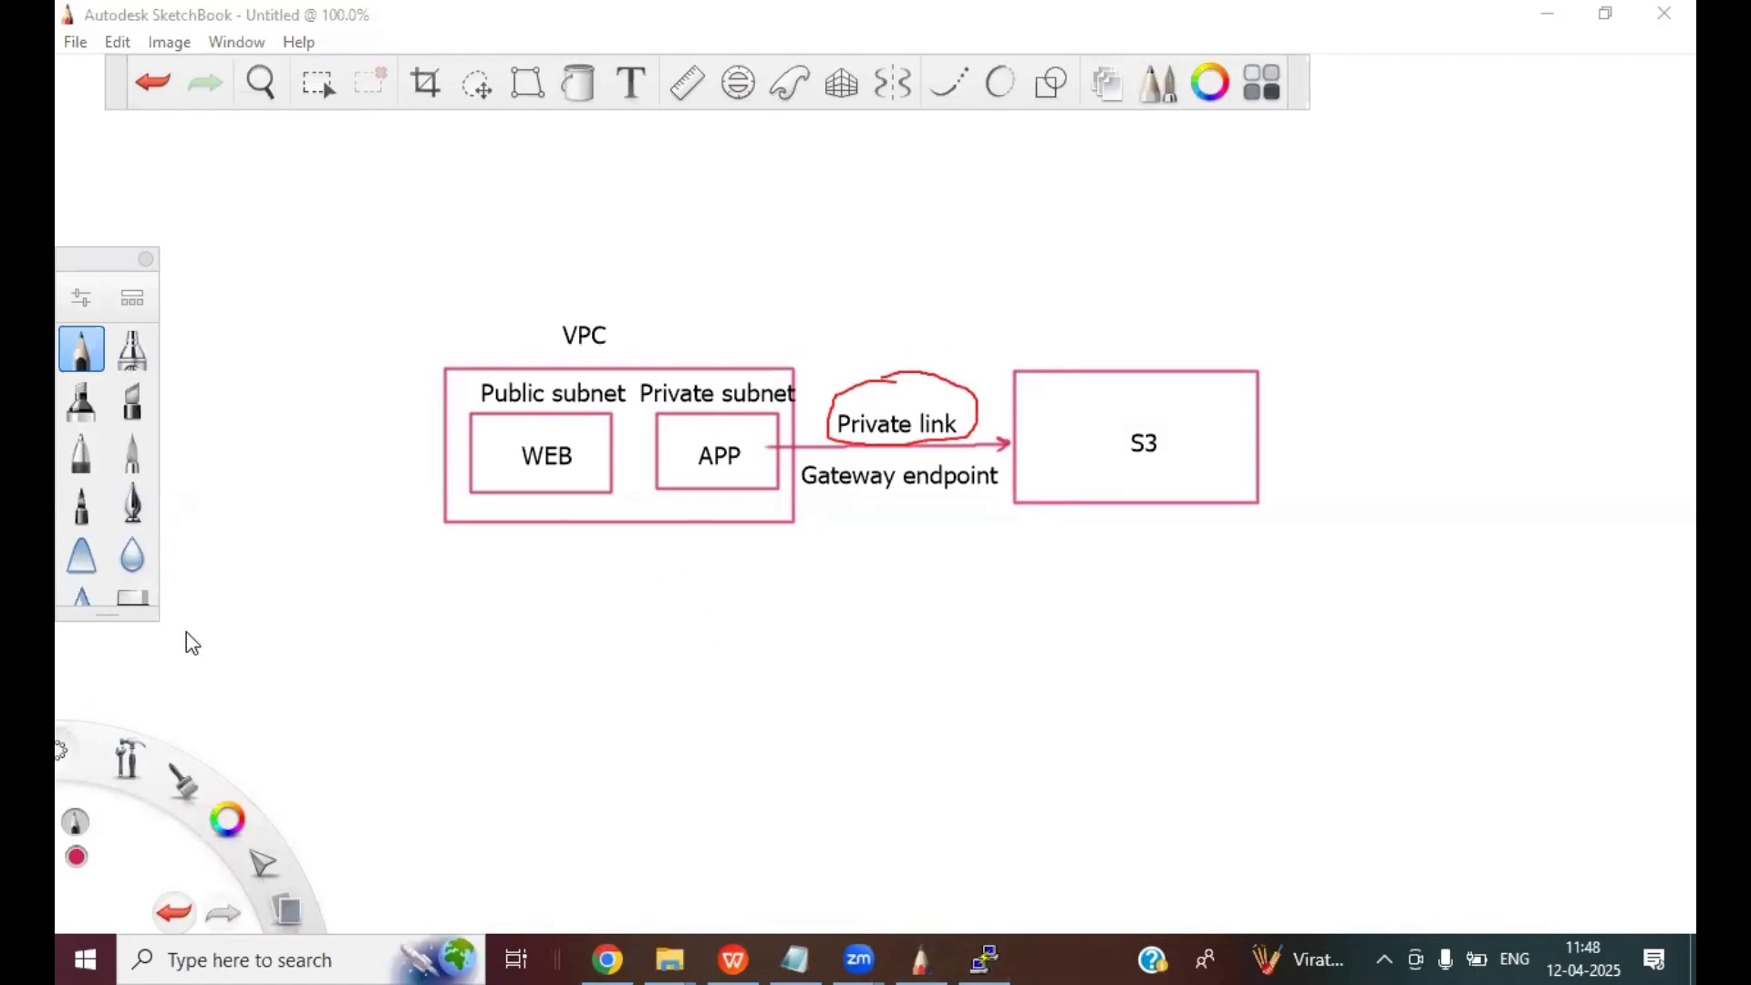
- Return to the APP terminal, interrupt the running aws s3 ls command and enter two empty prompt lines
left_click(985, 960)
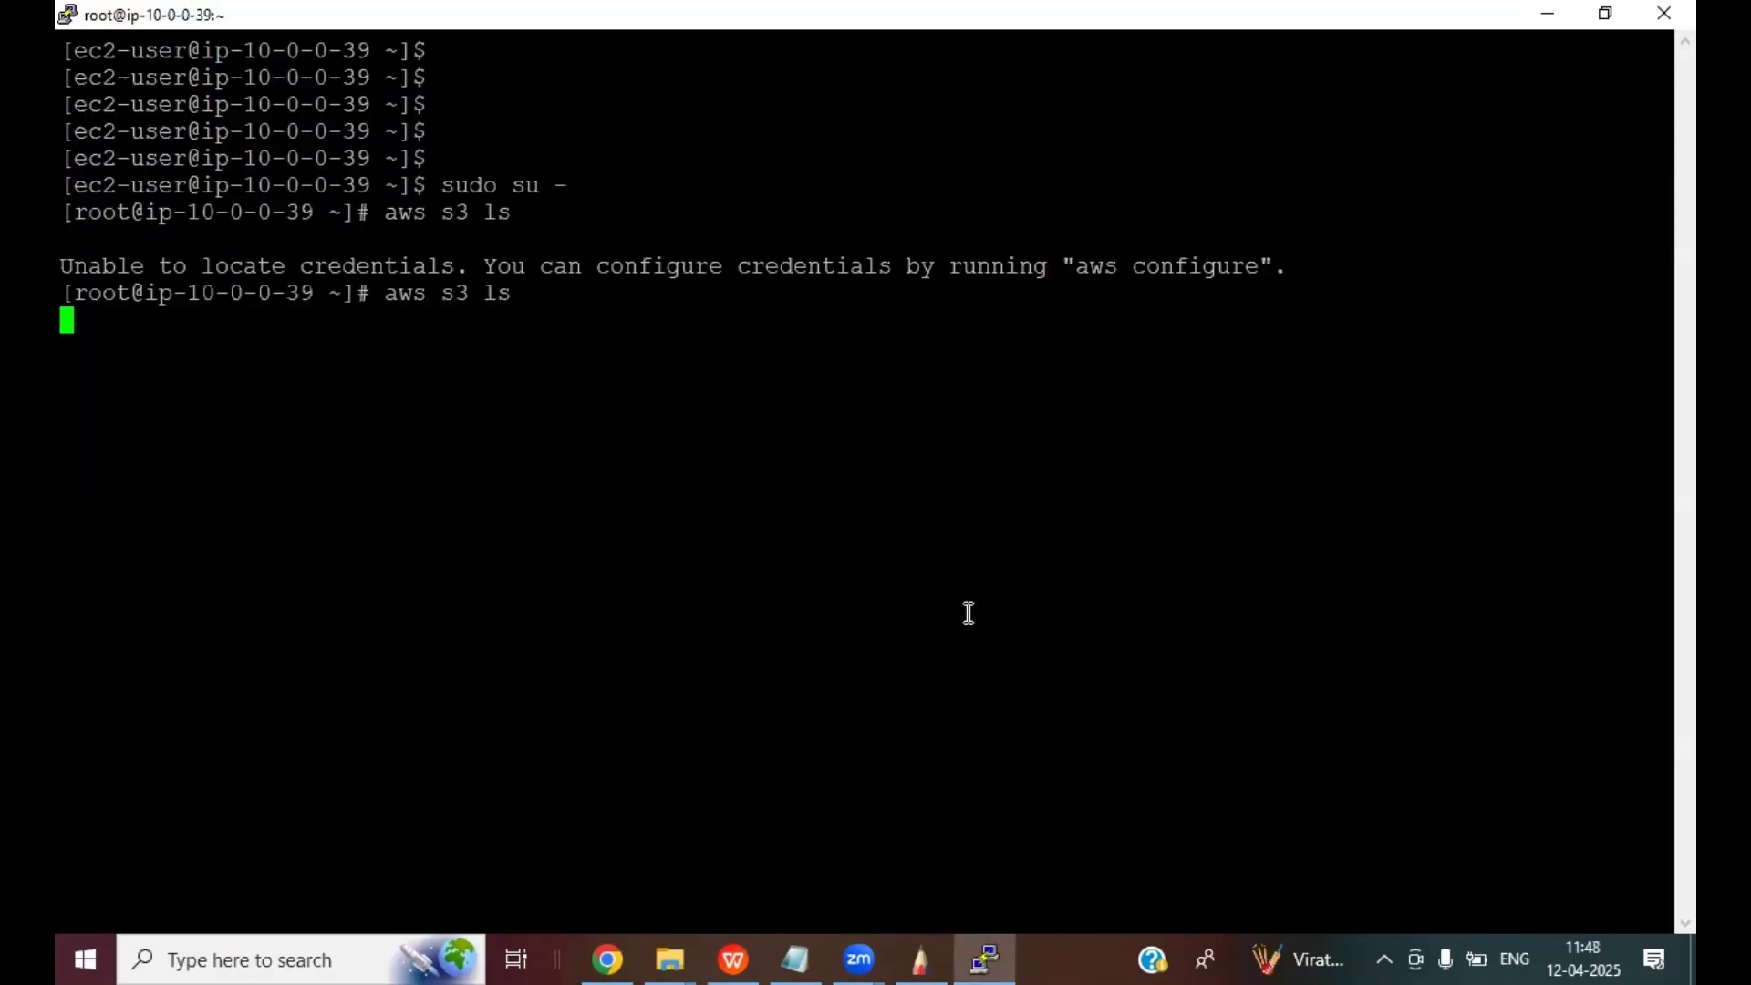
key("ctrl+c")
key("Return")
key("Return")
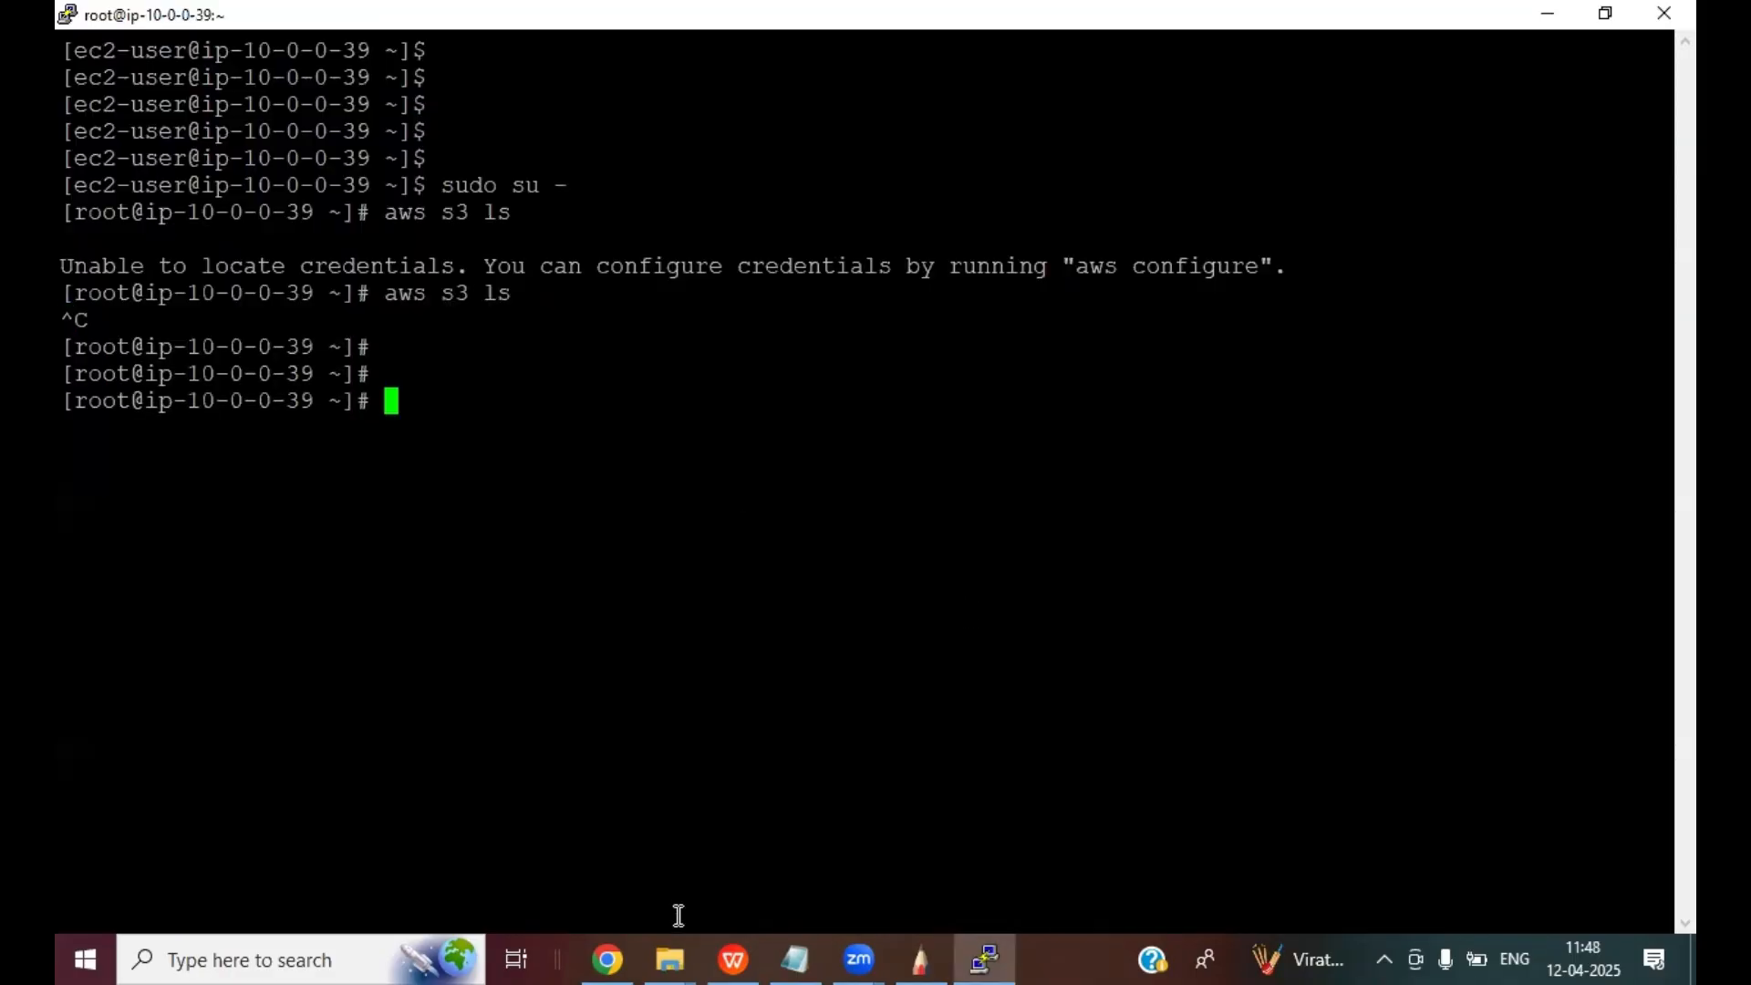
- Switch to the browser, open the VPC service and go to its Endpoints list under PrivateLink and Lattice
left_click(608, 959)
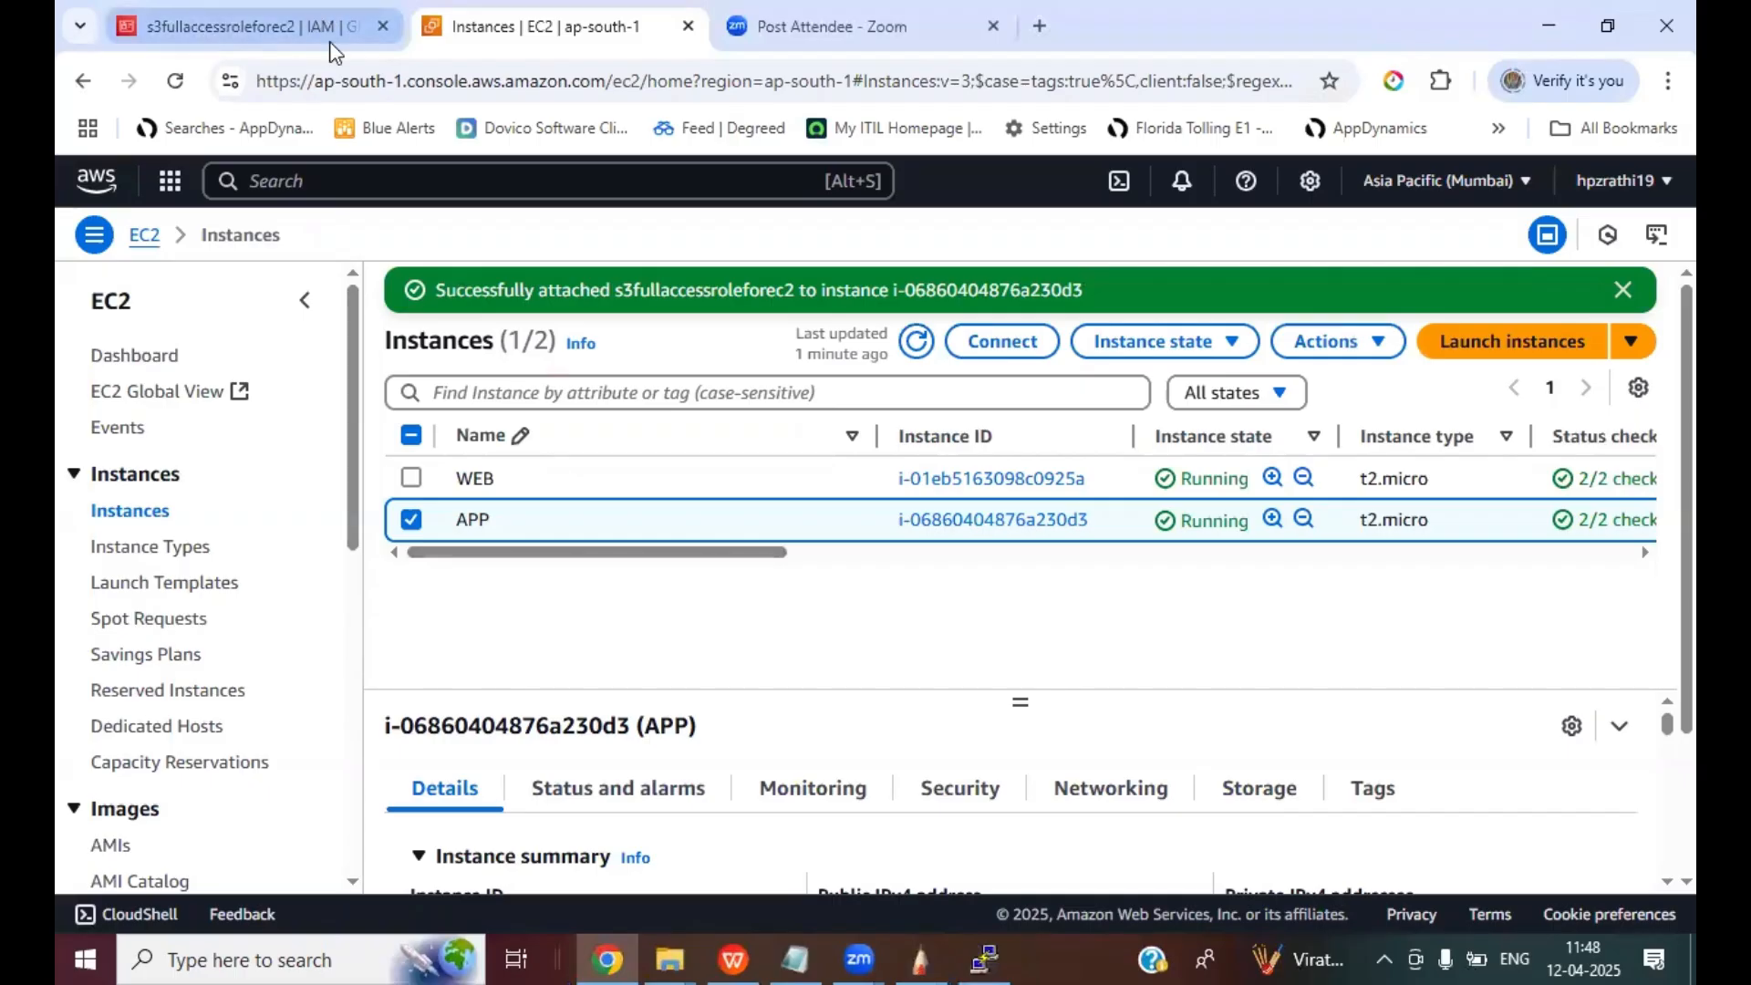
left_click(327, 187)
type("VPC")
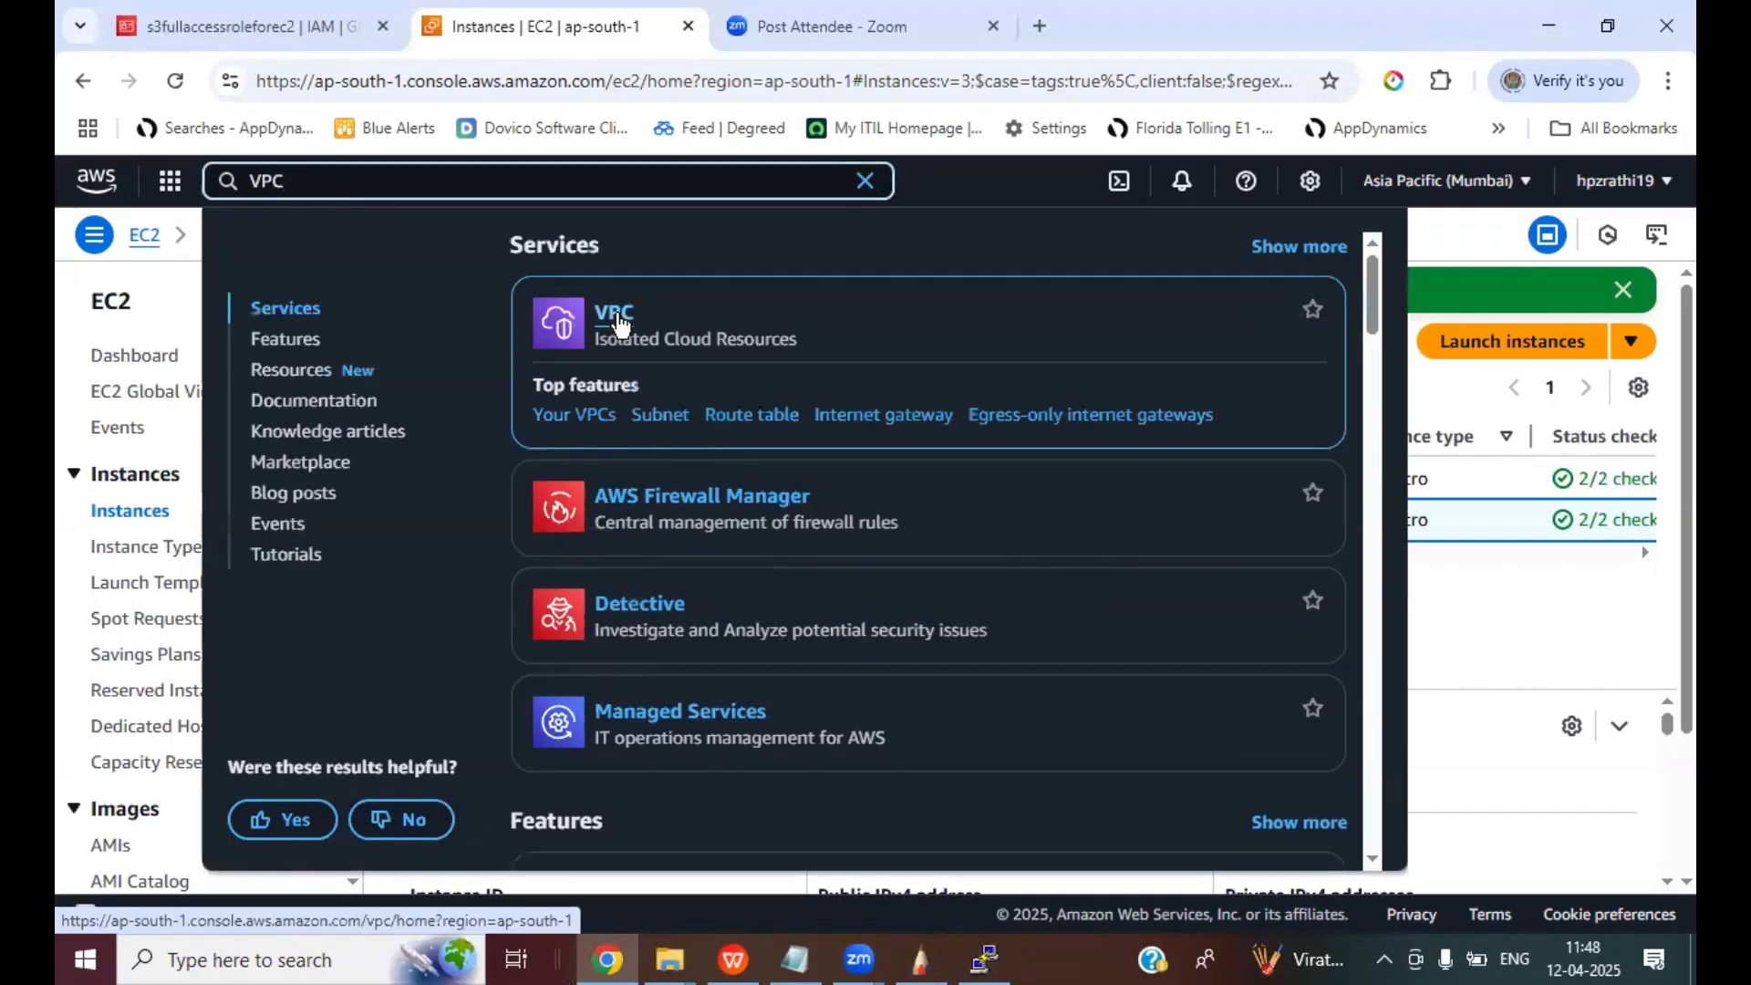
left_click(610, 318)
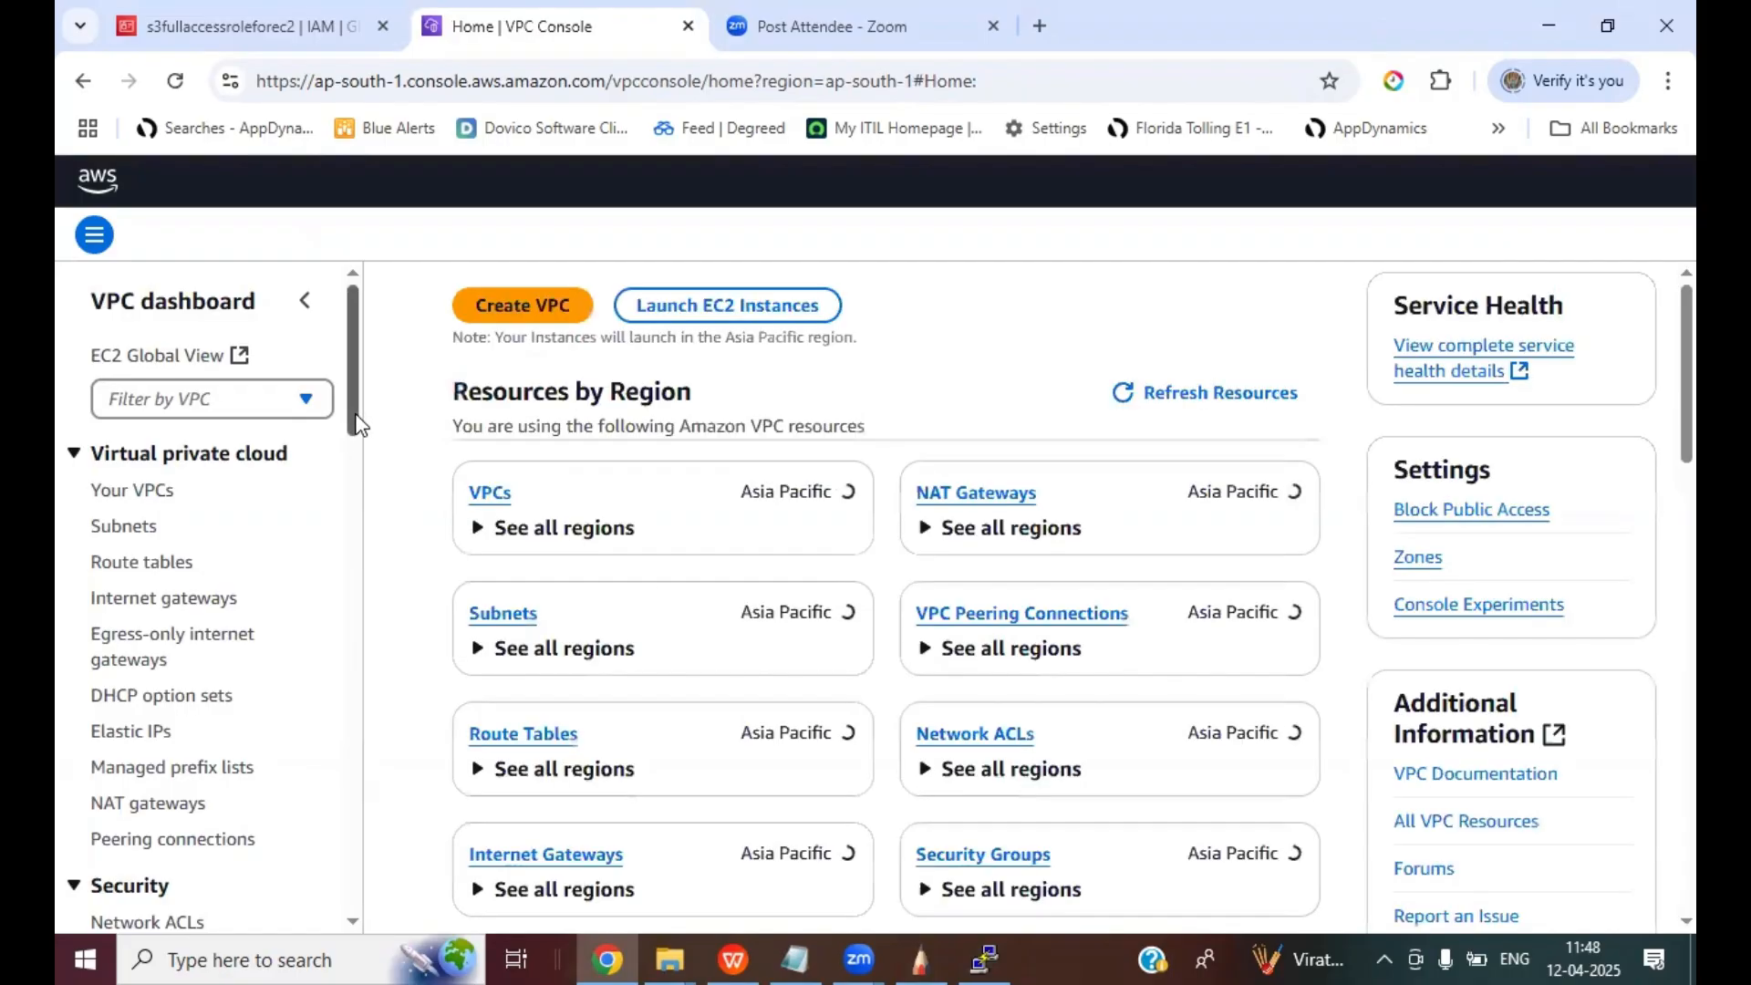
left_click_drag(357, 423, 357, 538)
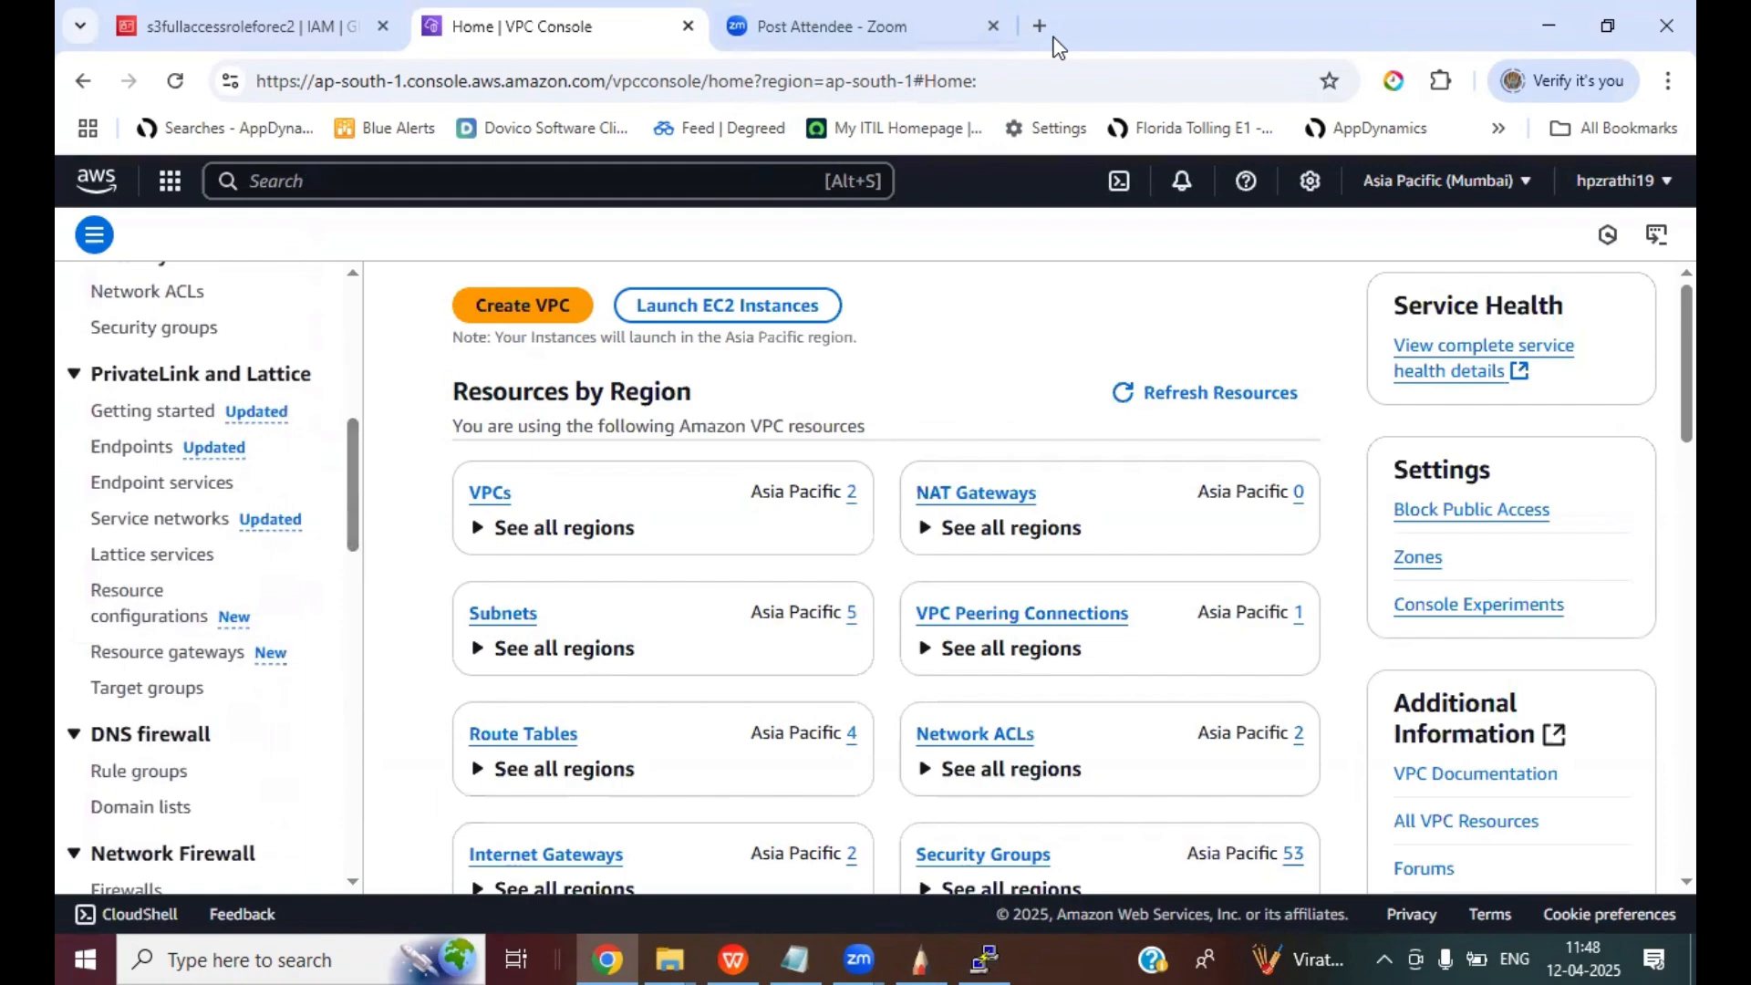
left_click_drag(90, 392, 310, 390)
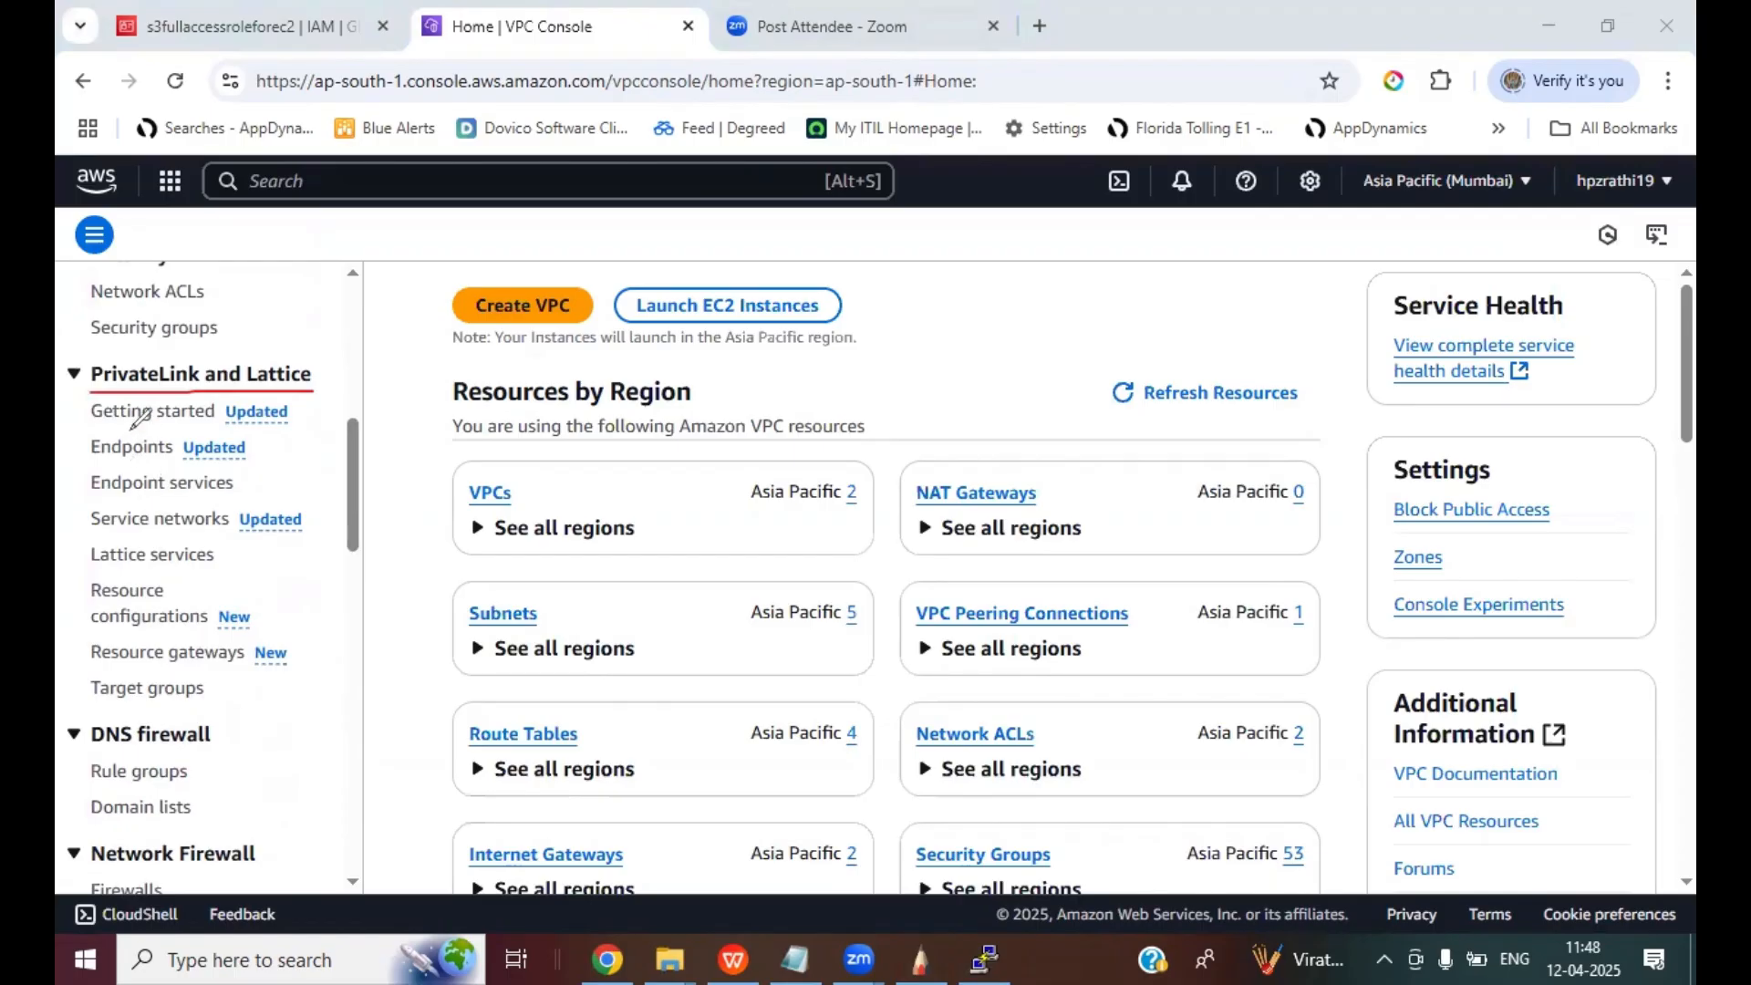
mouse_move(129, 424)
left_mouse_down()
mouse_move(102, 417)
mouse_move(95, 457)
mouse_move(164, 461)
mouse_move(170, 425)
mouse_move(116, 415)
left_mouse_up()
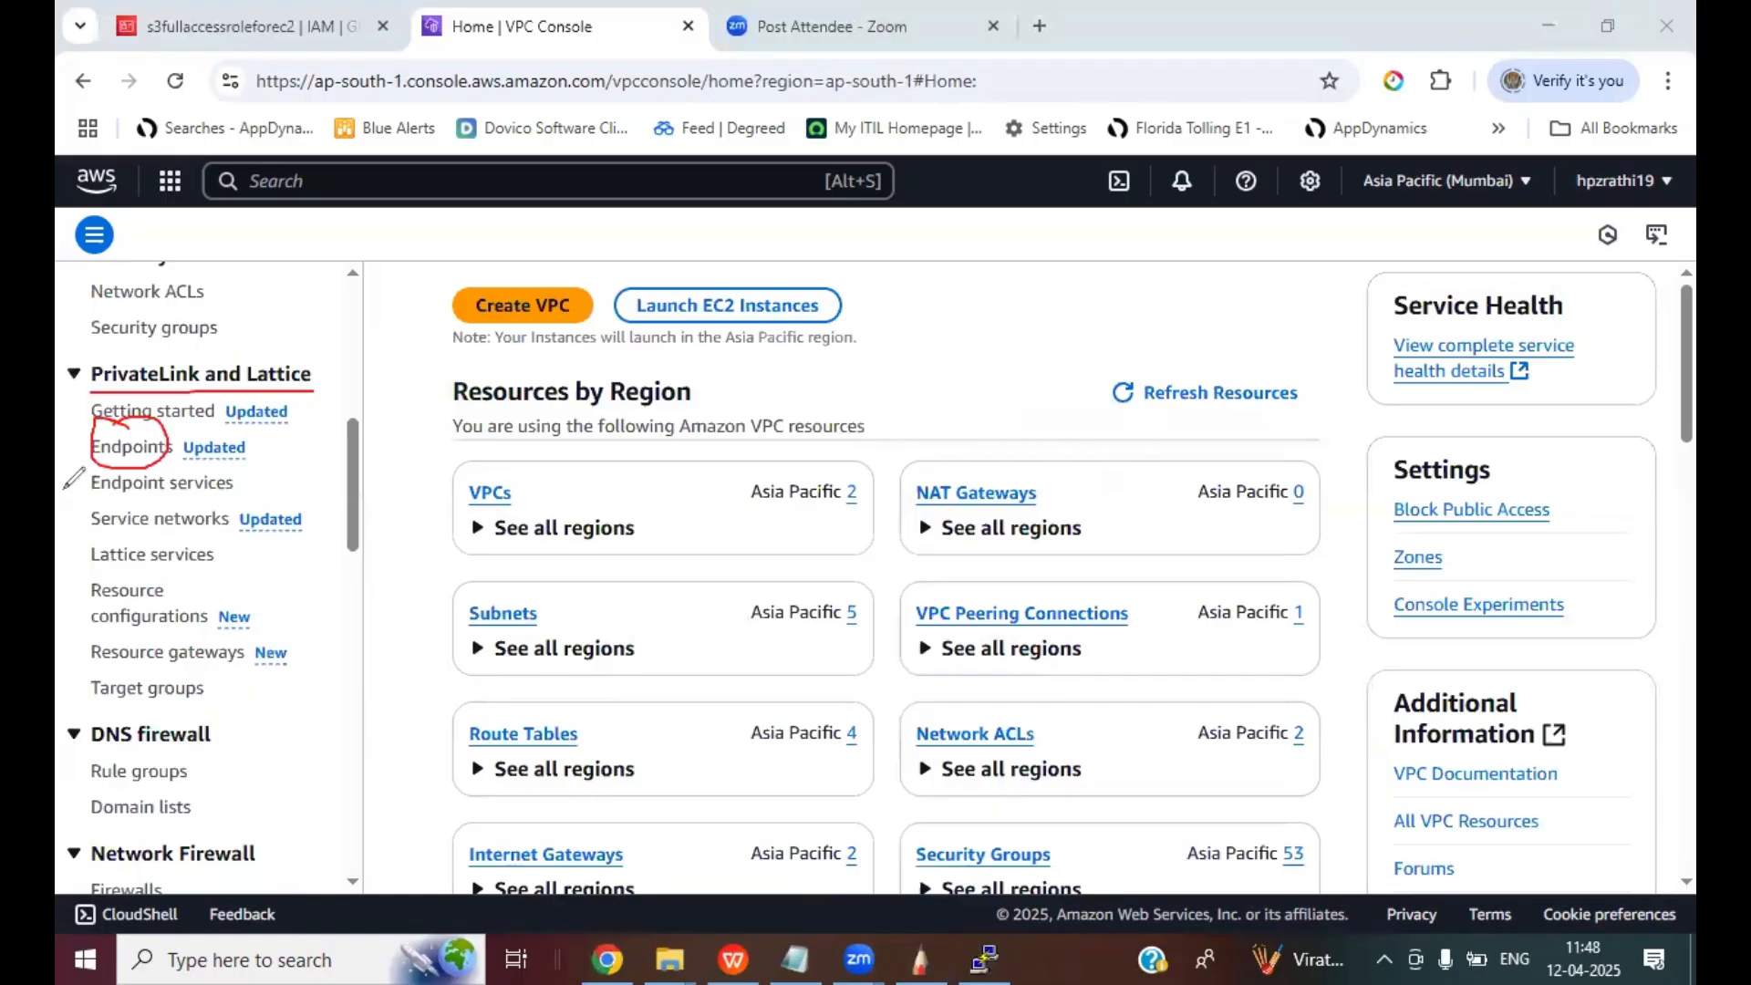
left_click(128, 446)
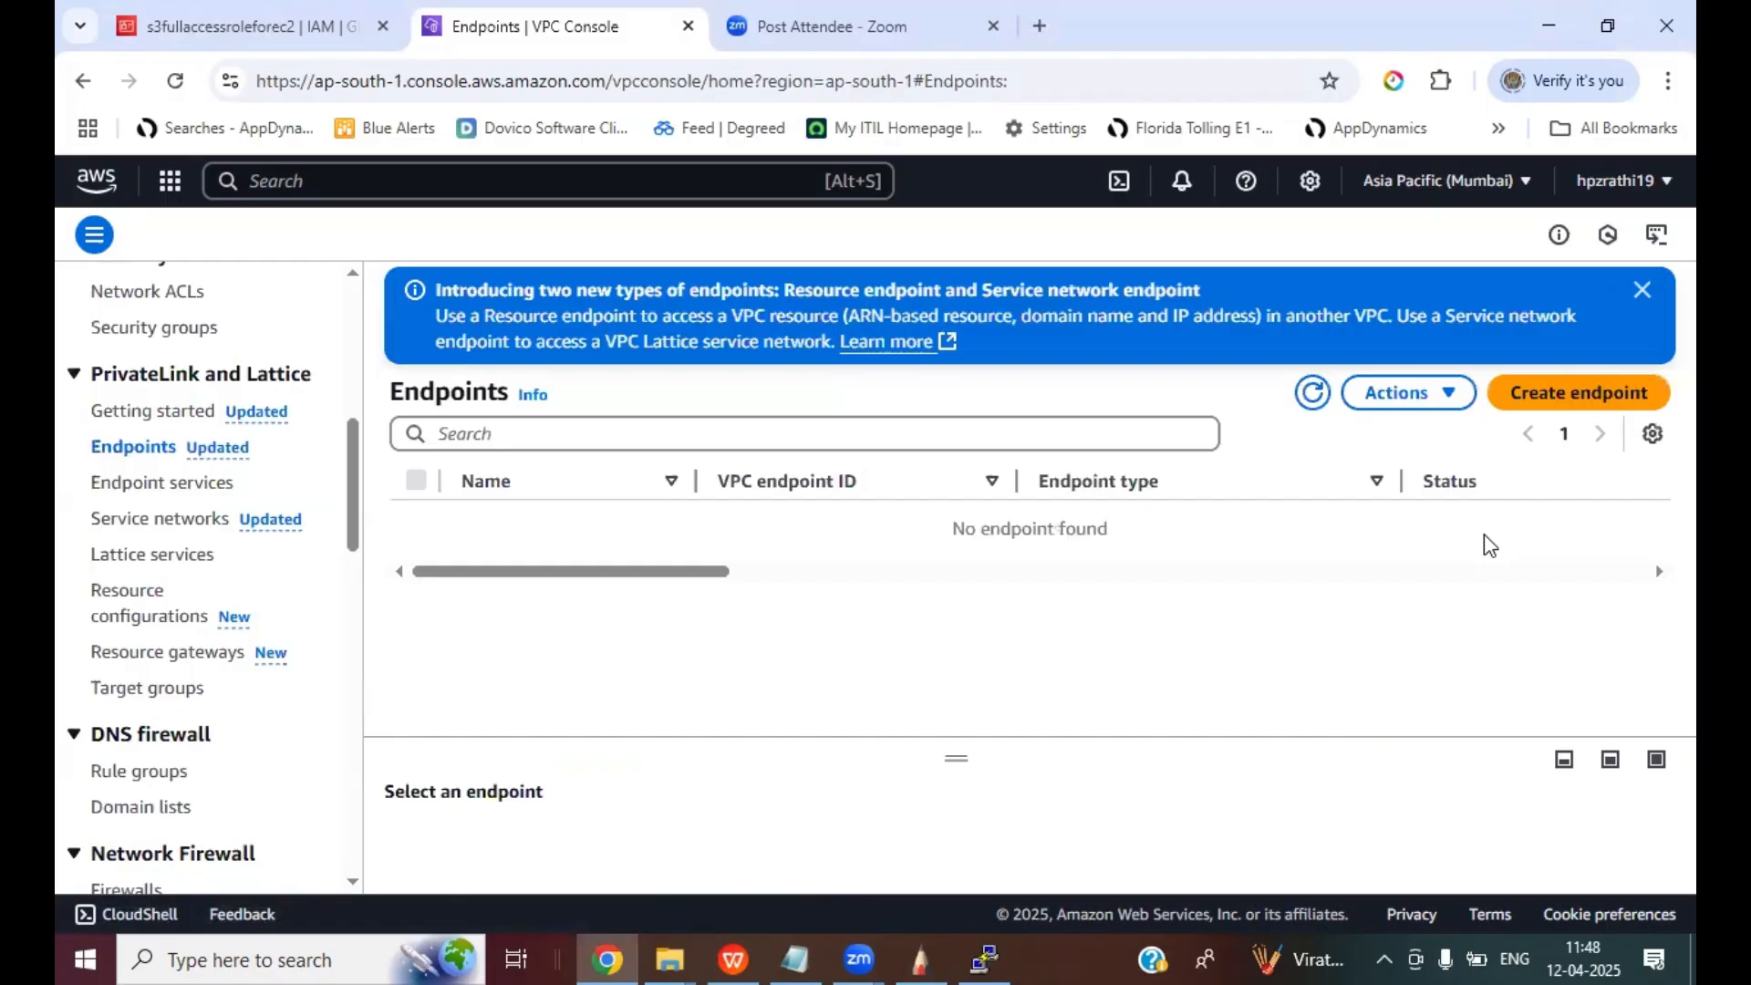
- Start creating a VPC endpoint and set its name tag to mydemogtwyendpt
left_click(1558, 397)
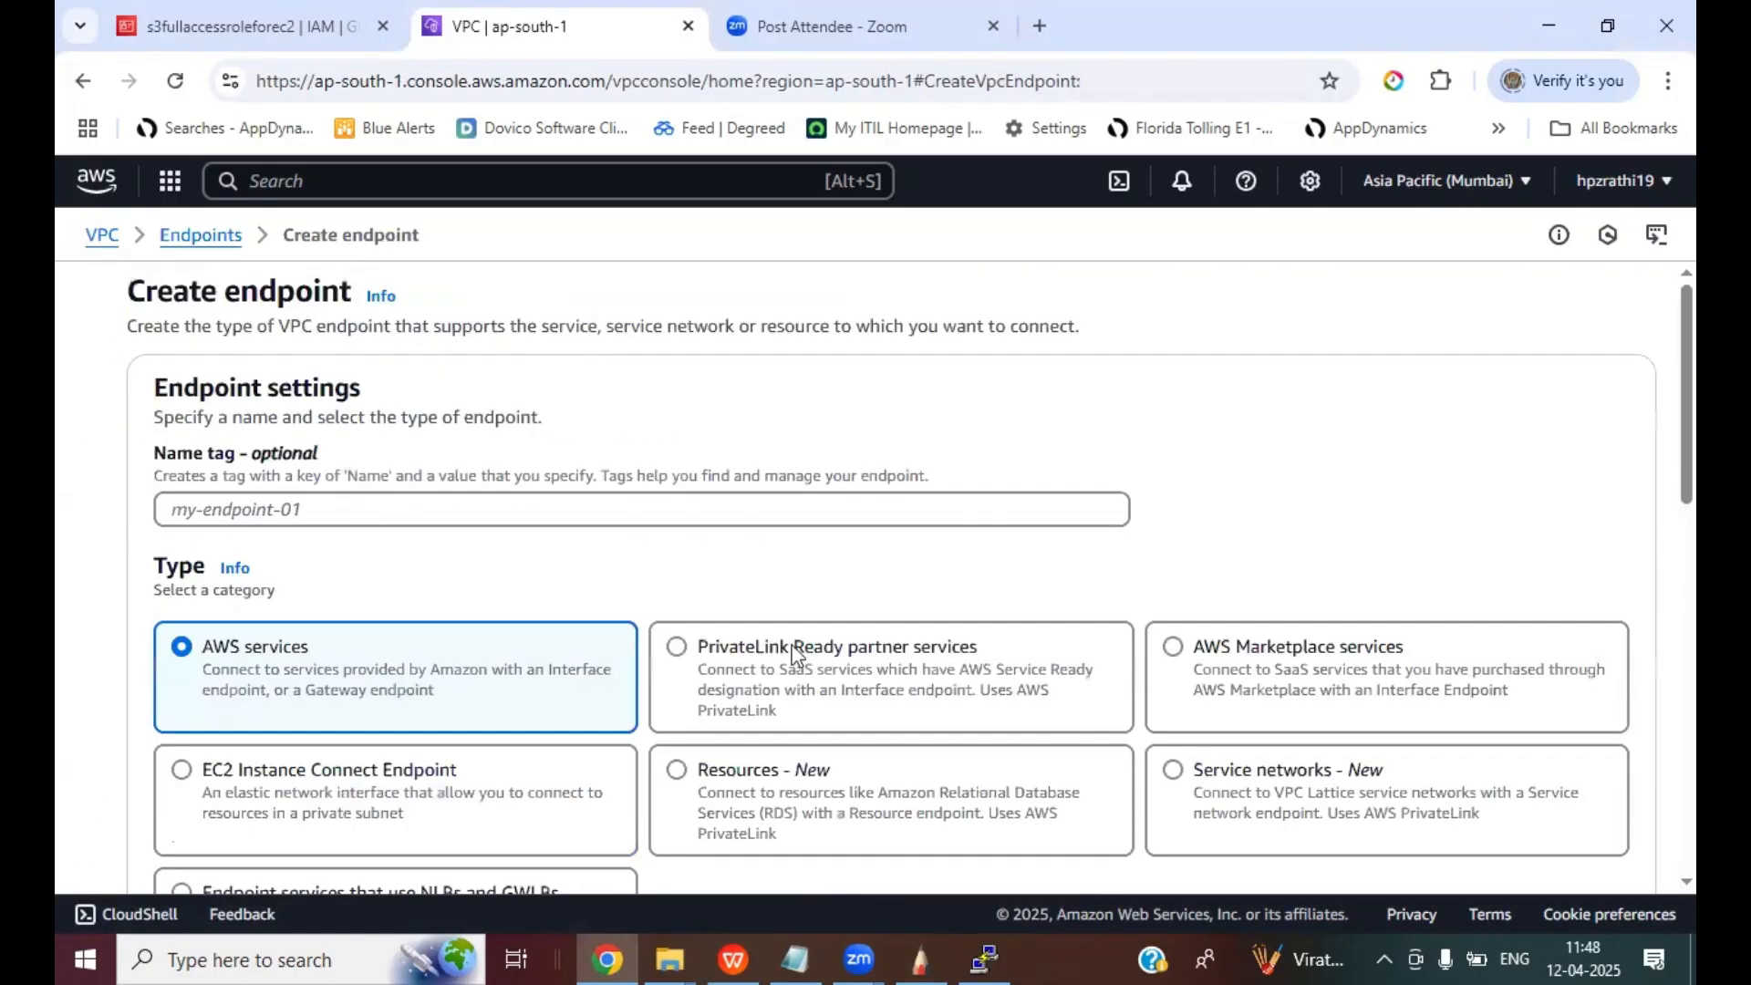
left_click(364, 509)
type("myde")
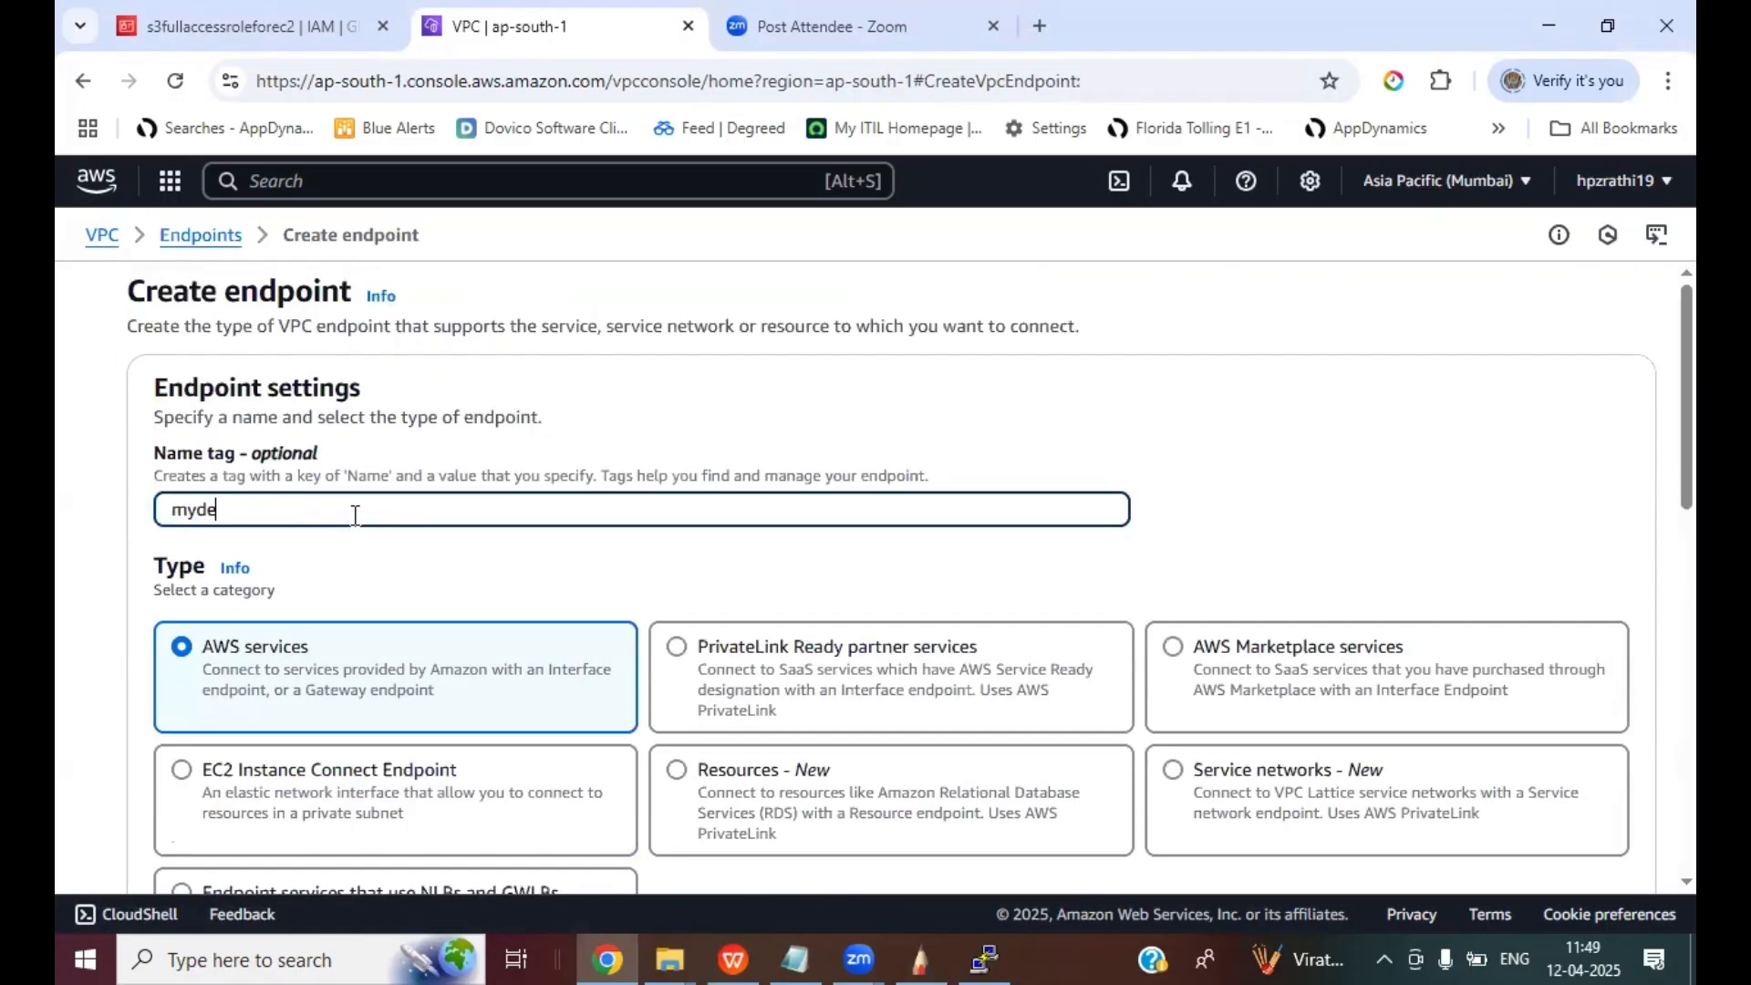
type("mogtwyendpt")
- Search the endpoint services for S3 and filter them by the service name com.amazonaws.ap-south-1.s3
scroll(360, 507, "down", 2)
scroll(575, 494, "down", 1)
scroll(577, 494, "down", 1)
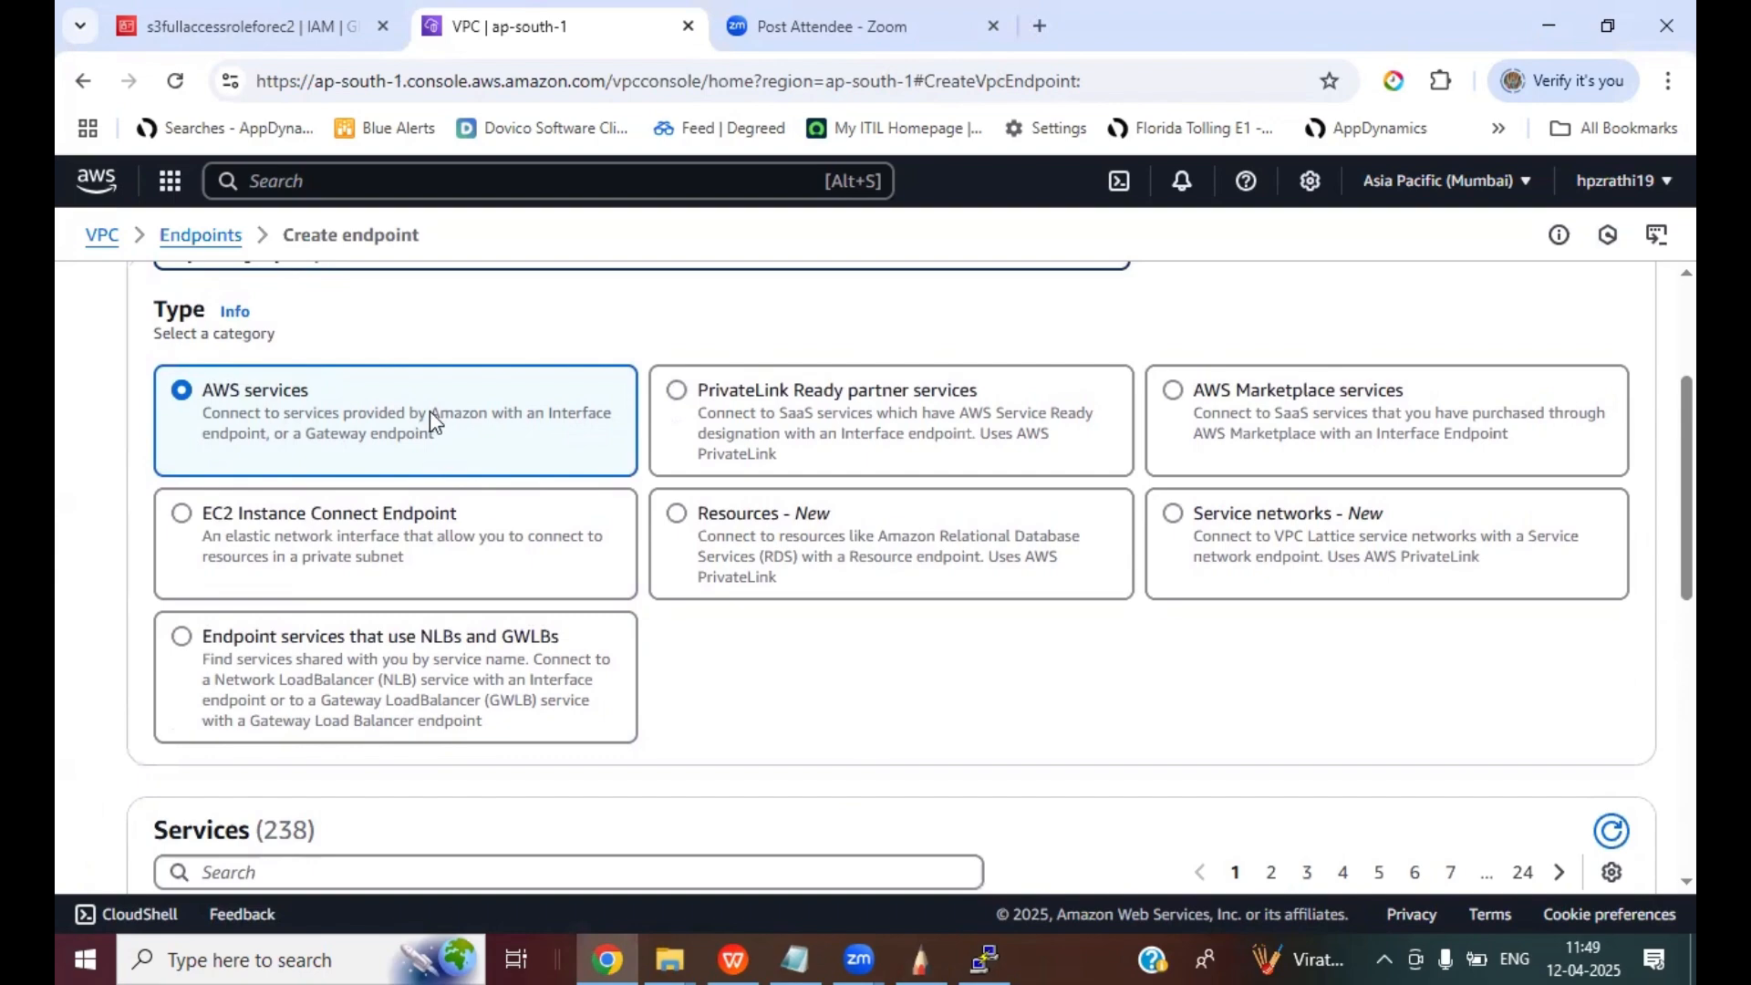
scroll(587, 629, "down", 5)
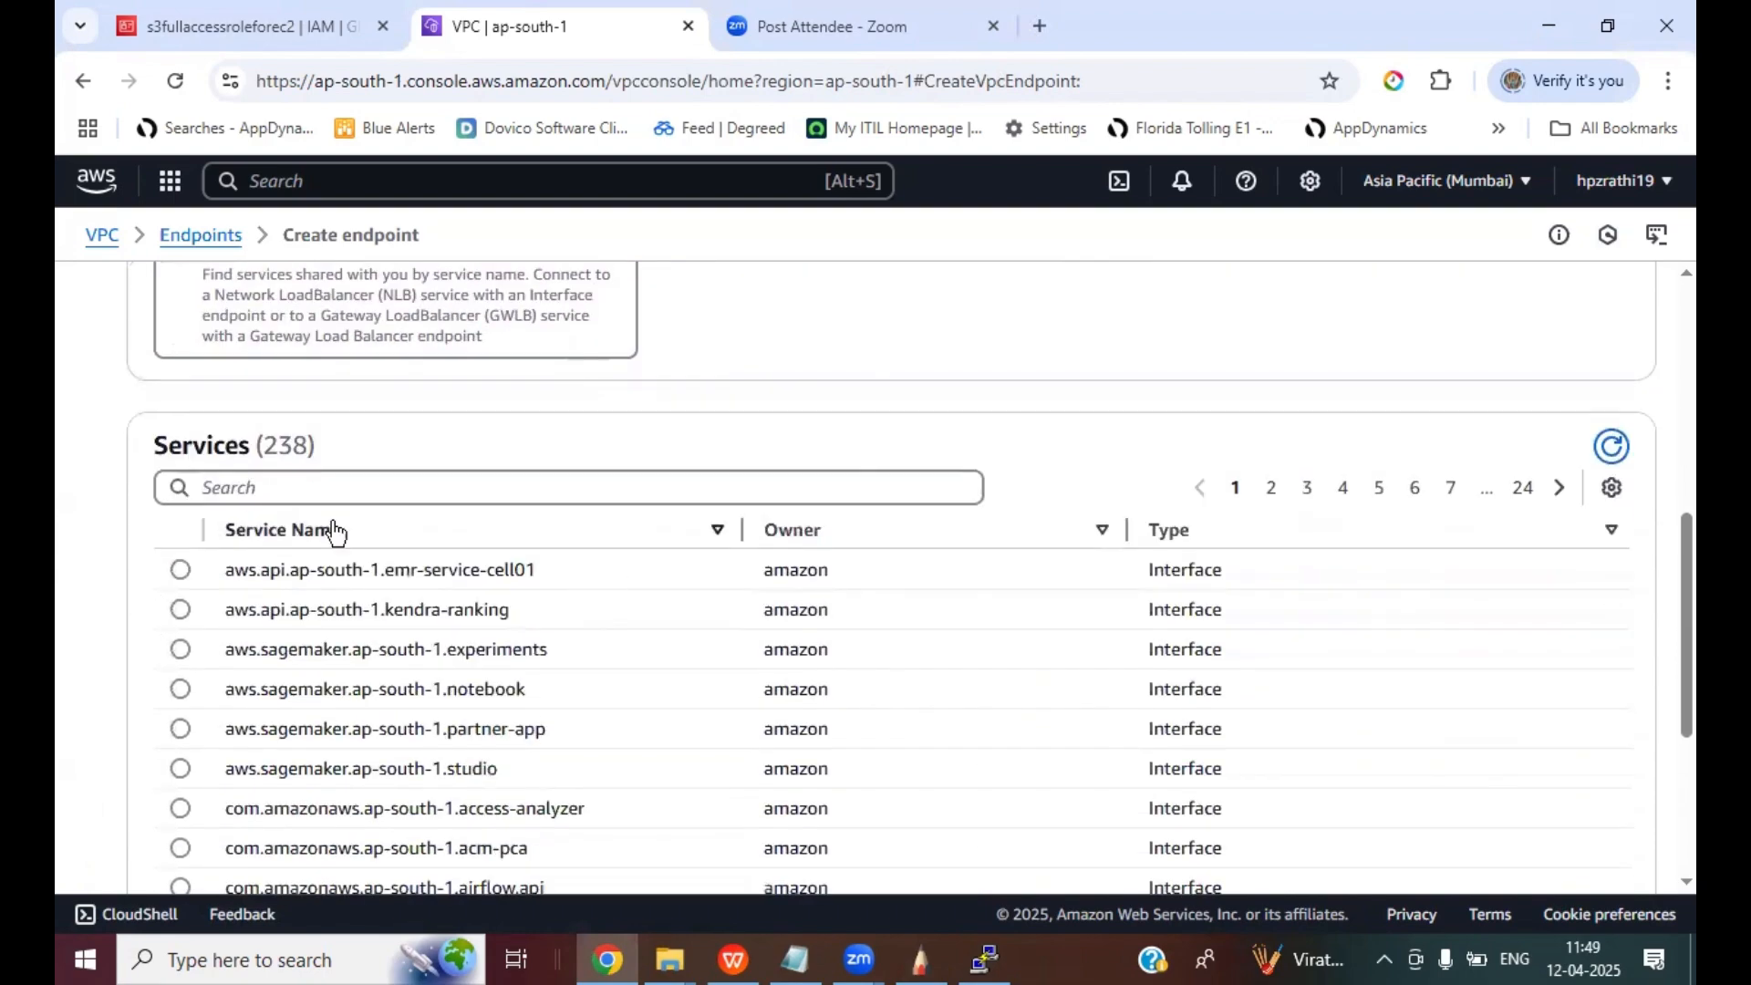
left_click(278, 489)
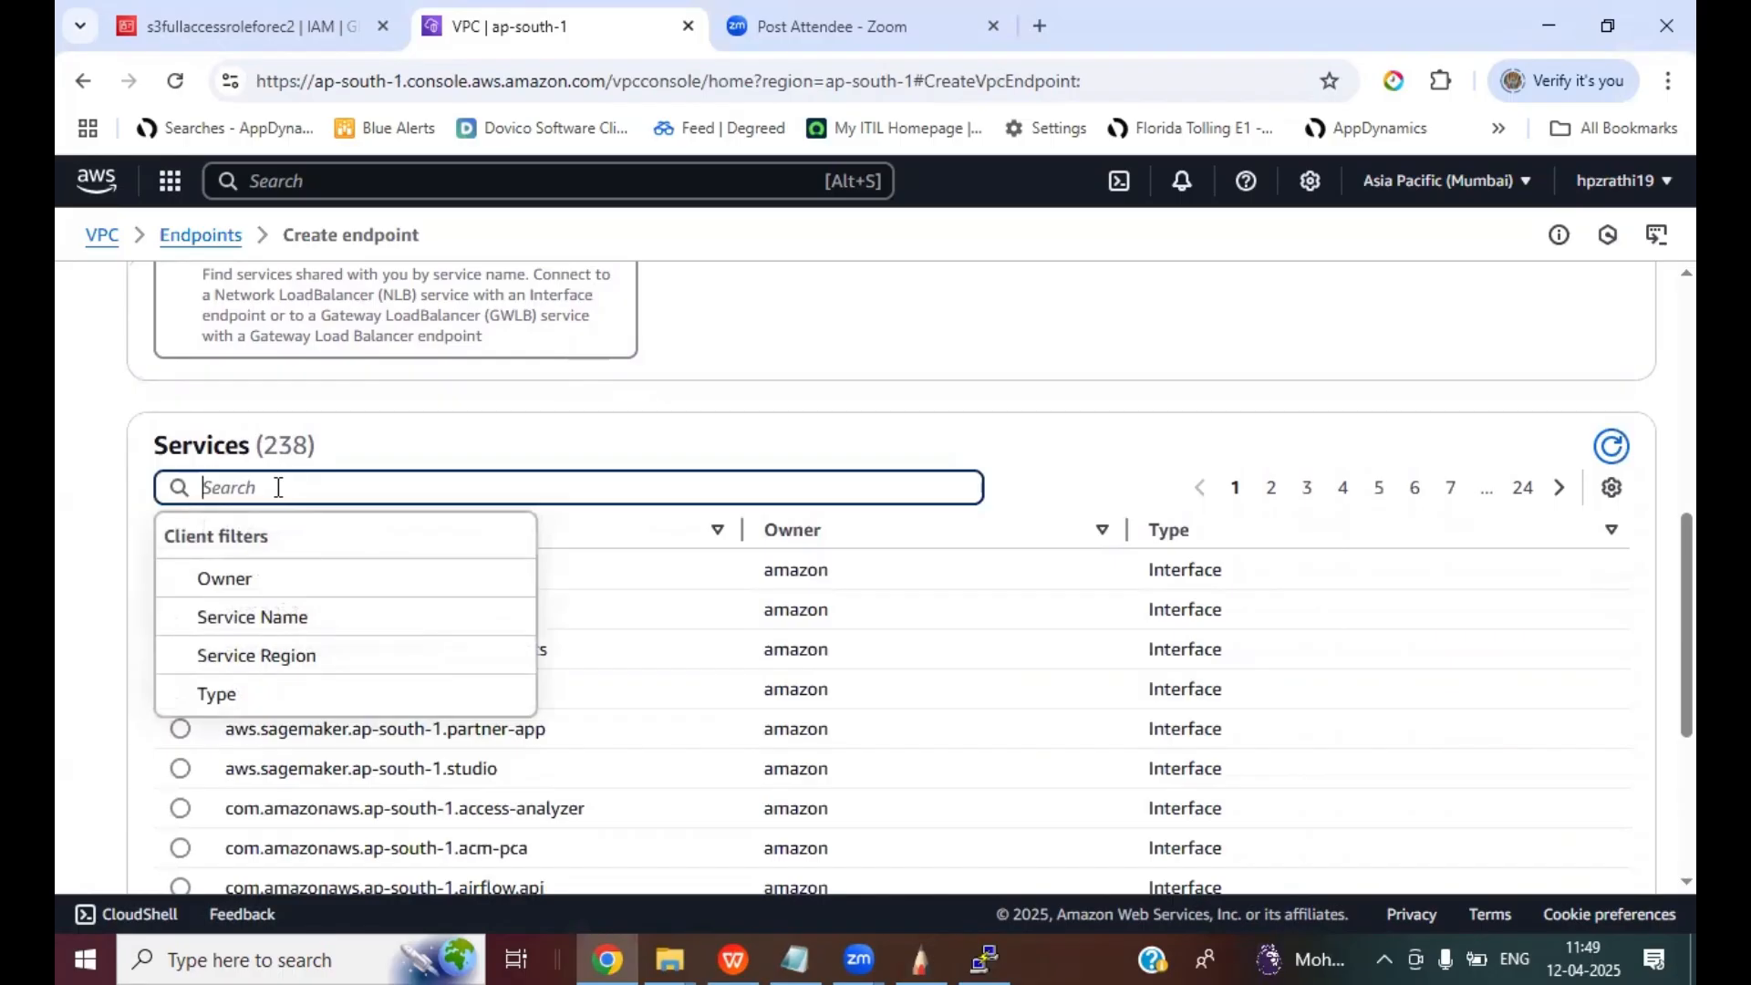
type("S3")
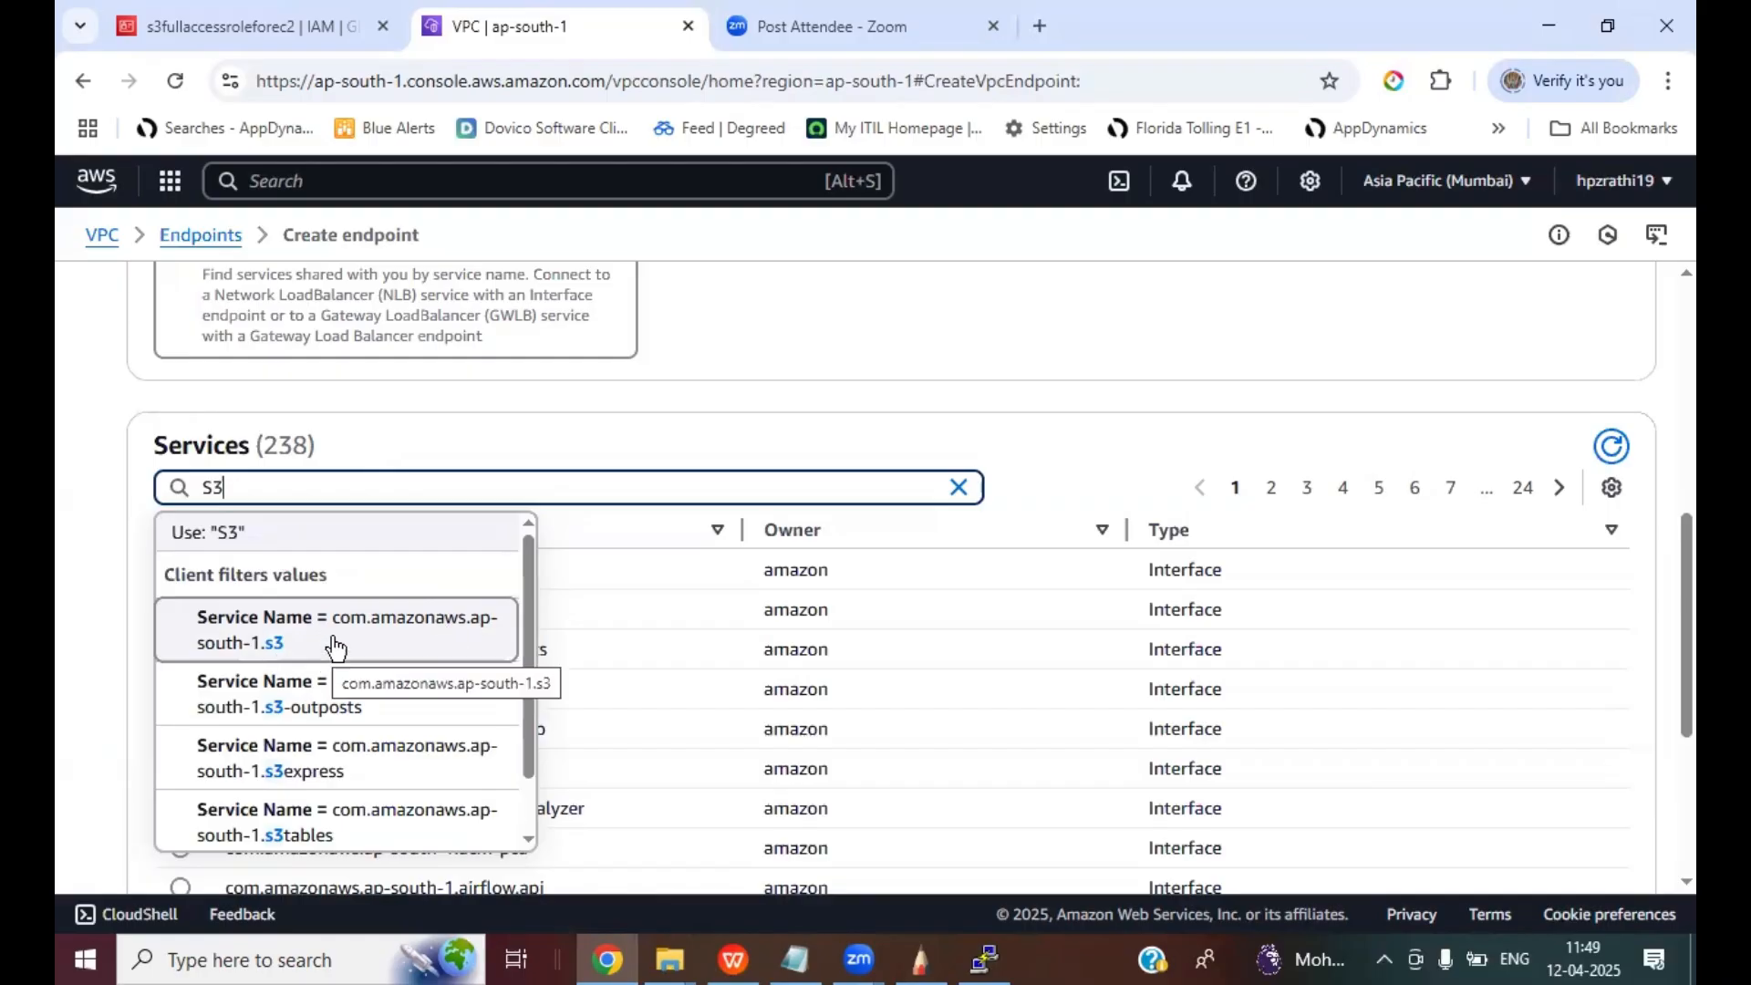
left_click(1562, 374)
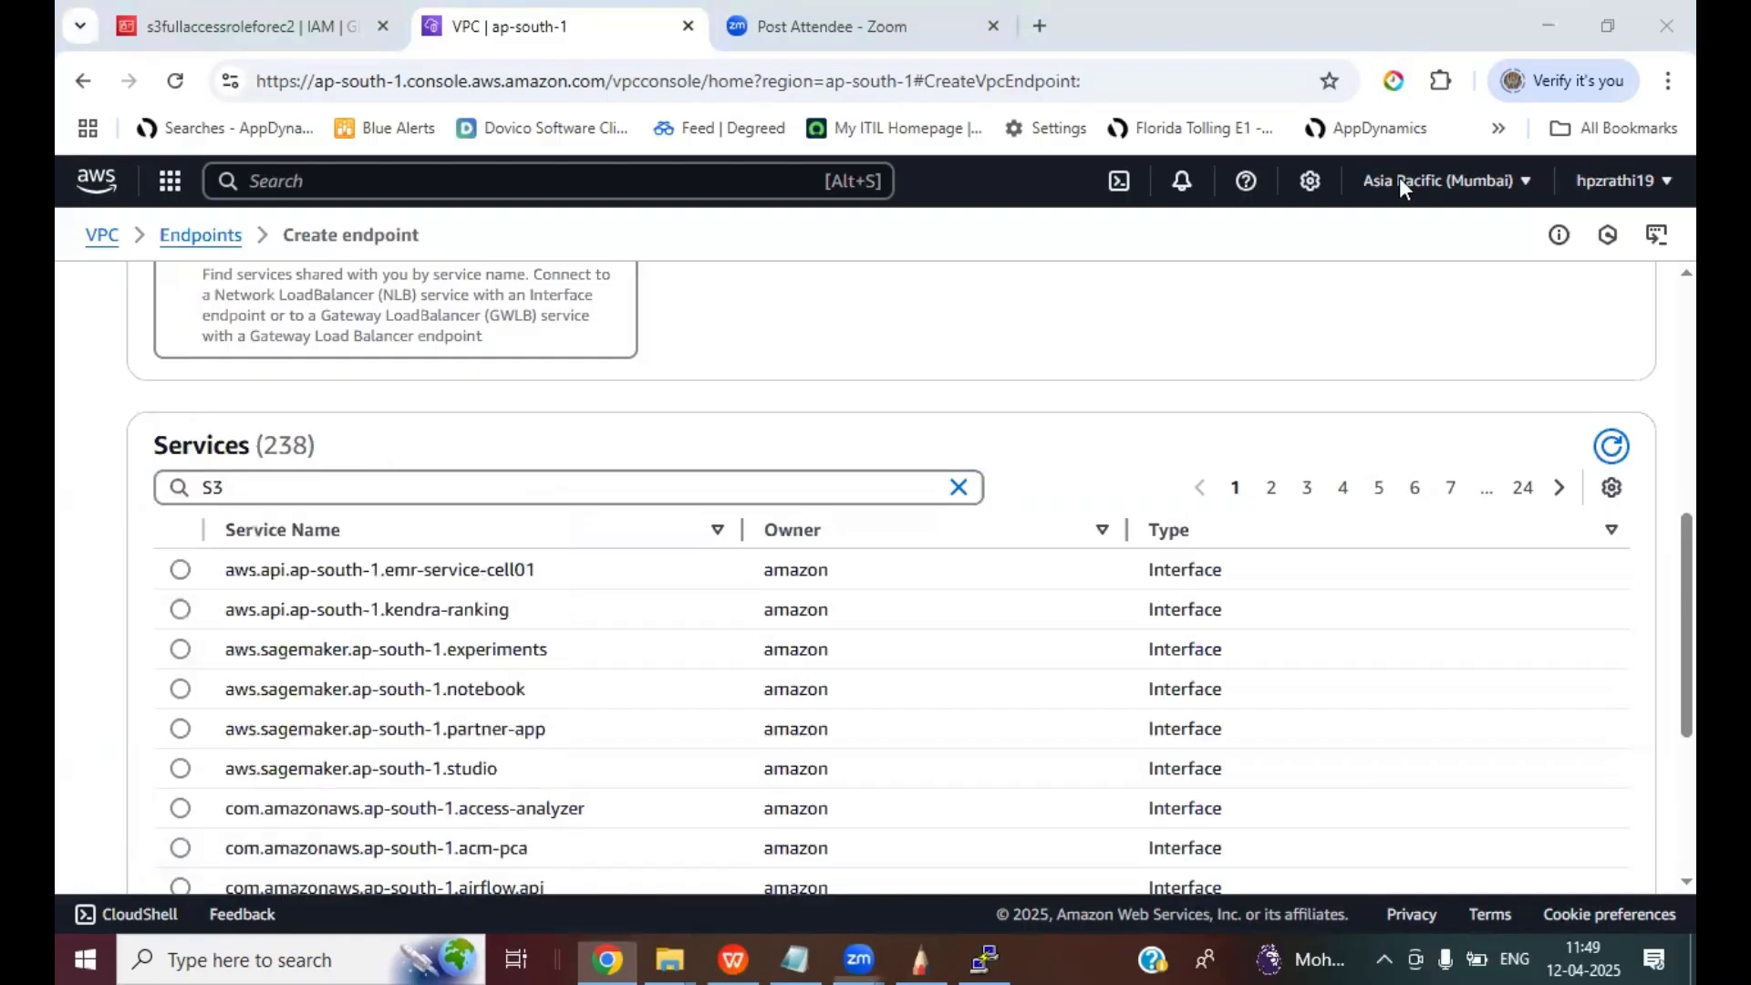
mouse_move(1346, 174)
left_mouse_down()
mouse_move(1341, 199)
mouse_move(1555, 192)
mouse_move(1546, 173)
left_mouse_up()
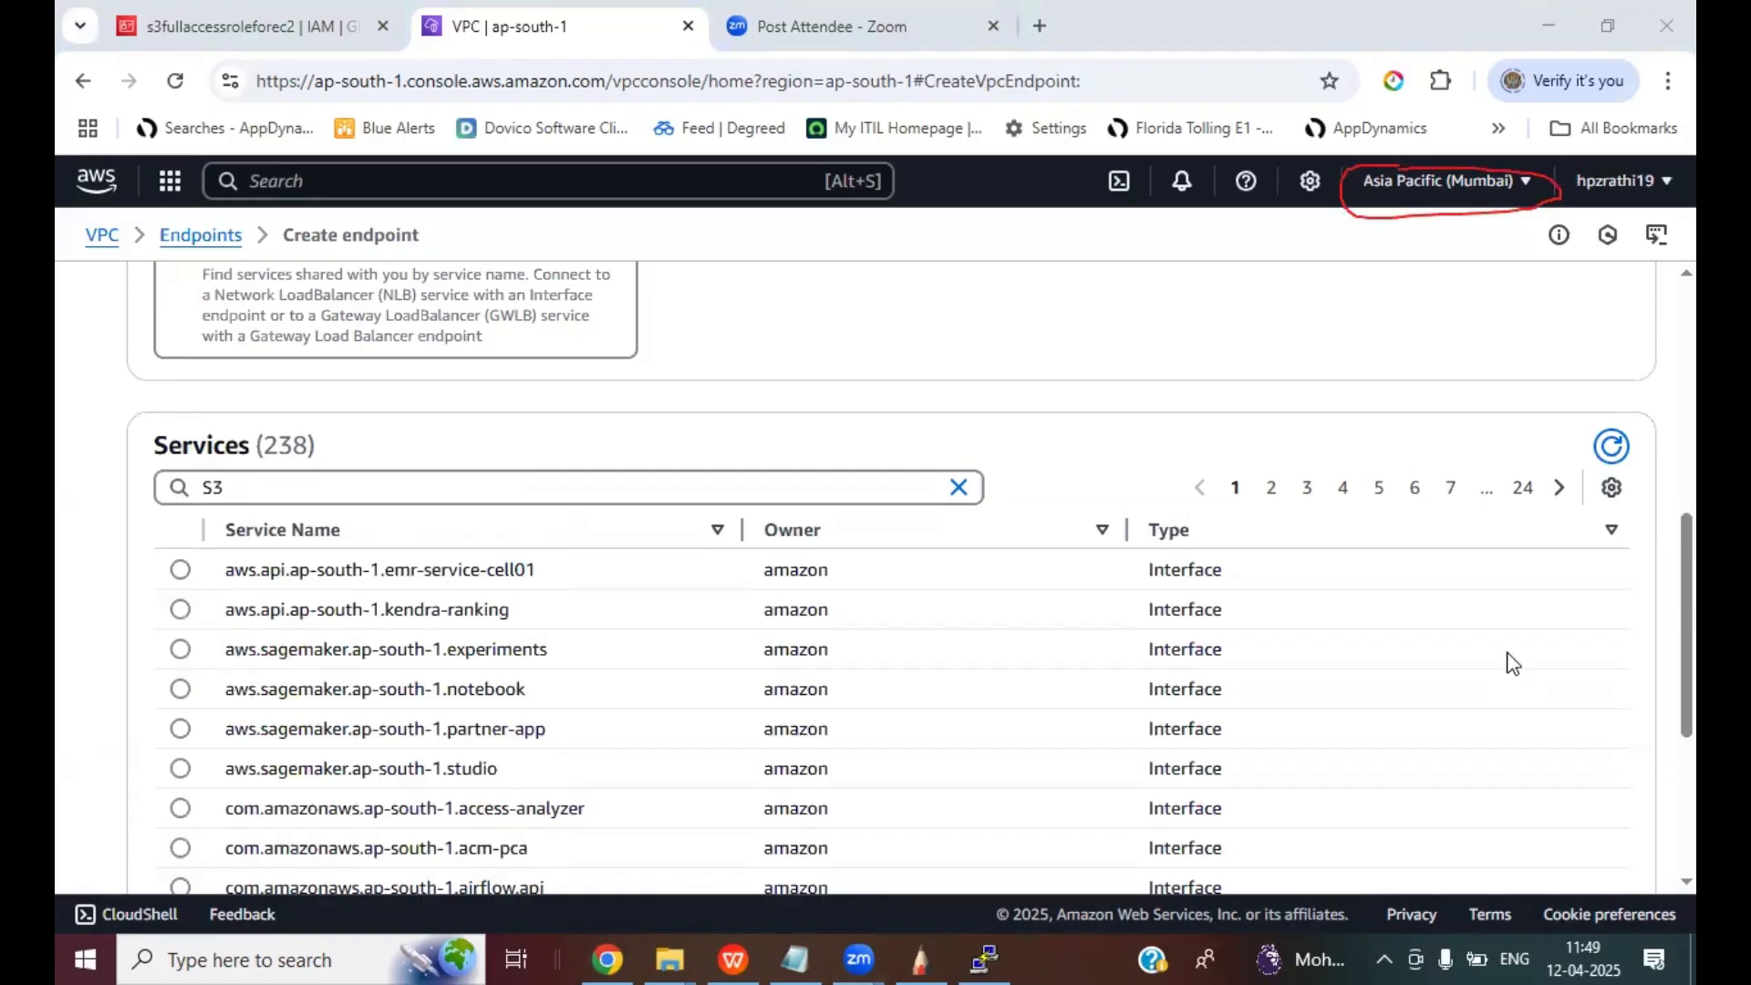
left_click(321, 483)
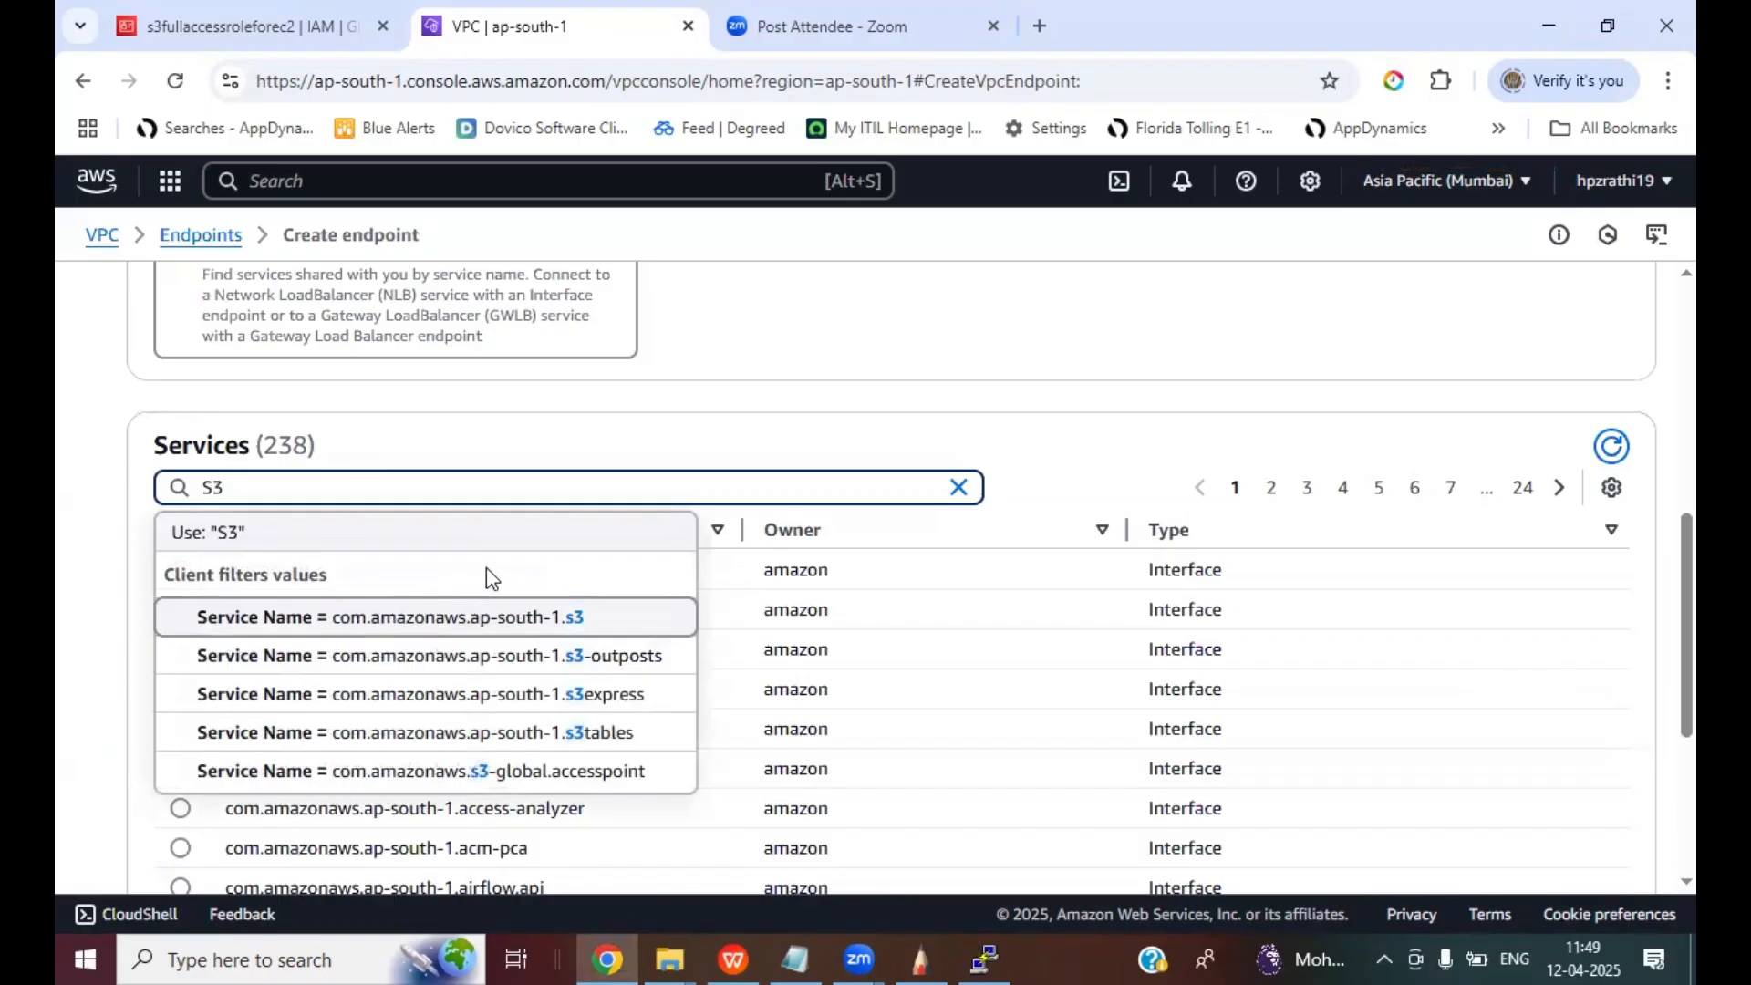
left_click(451, 617)
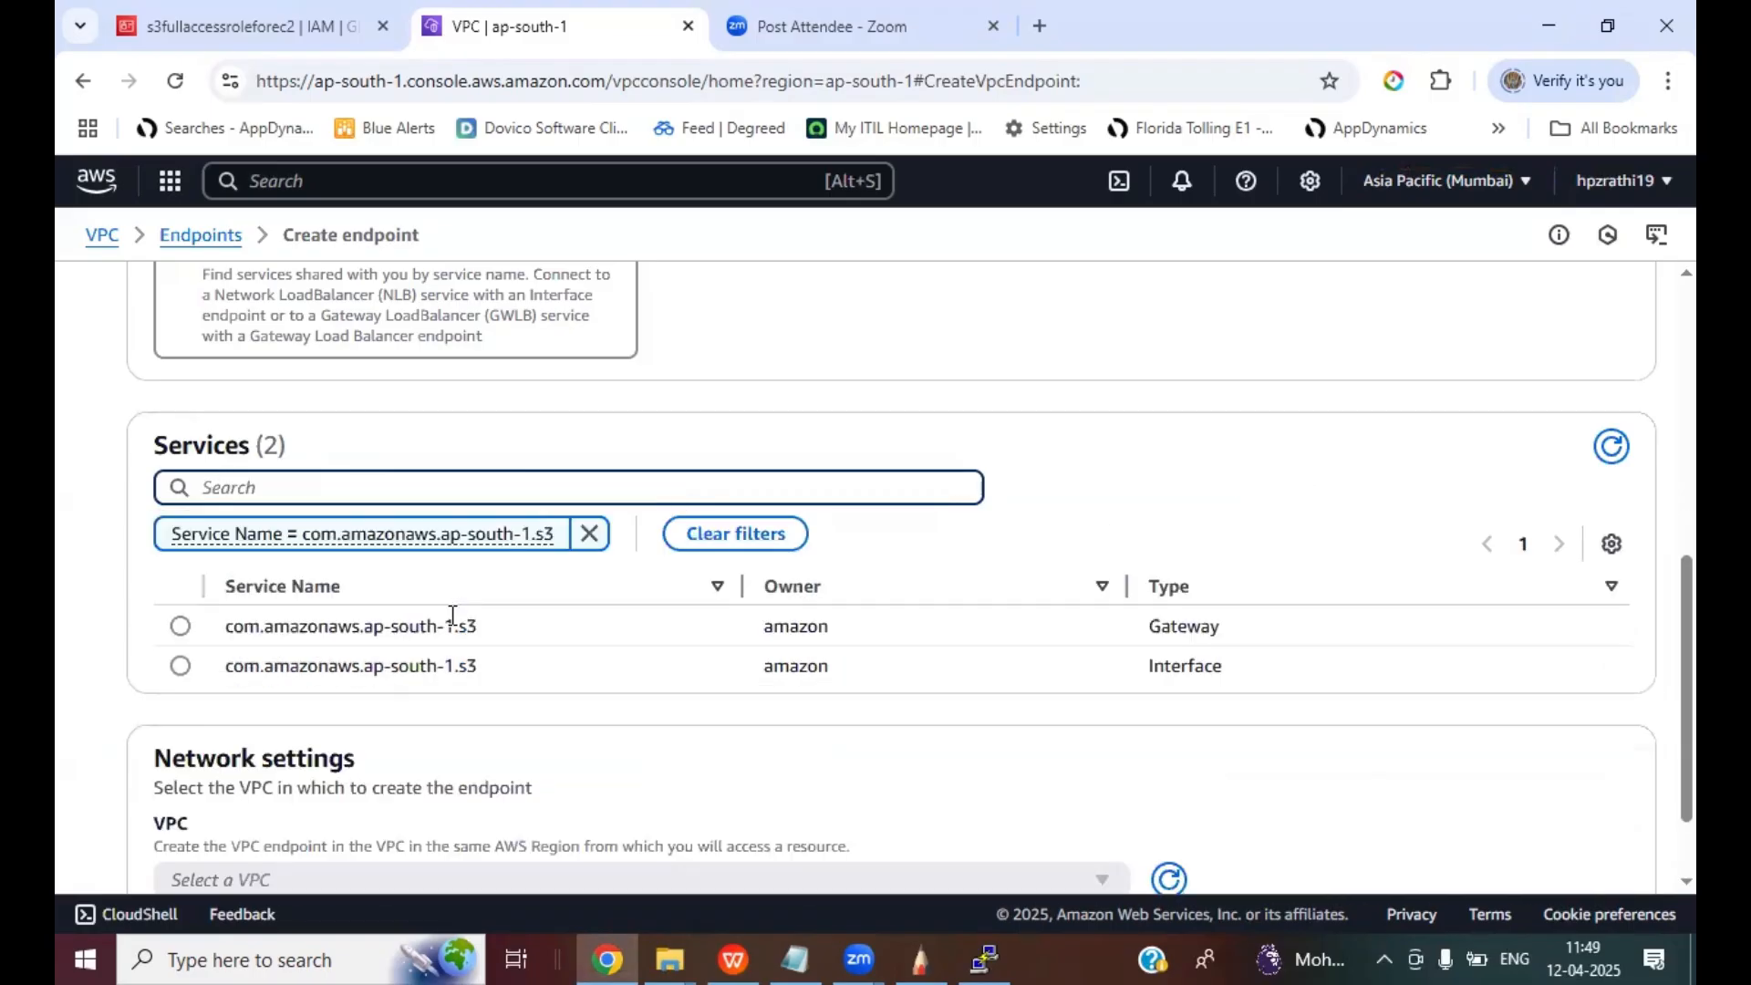
- Examine the Gateway and Interface endpoint types offered for the S3 service
scroll(761, 735, "down", 2)
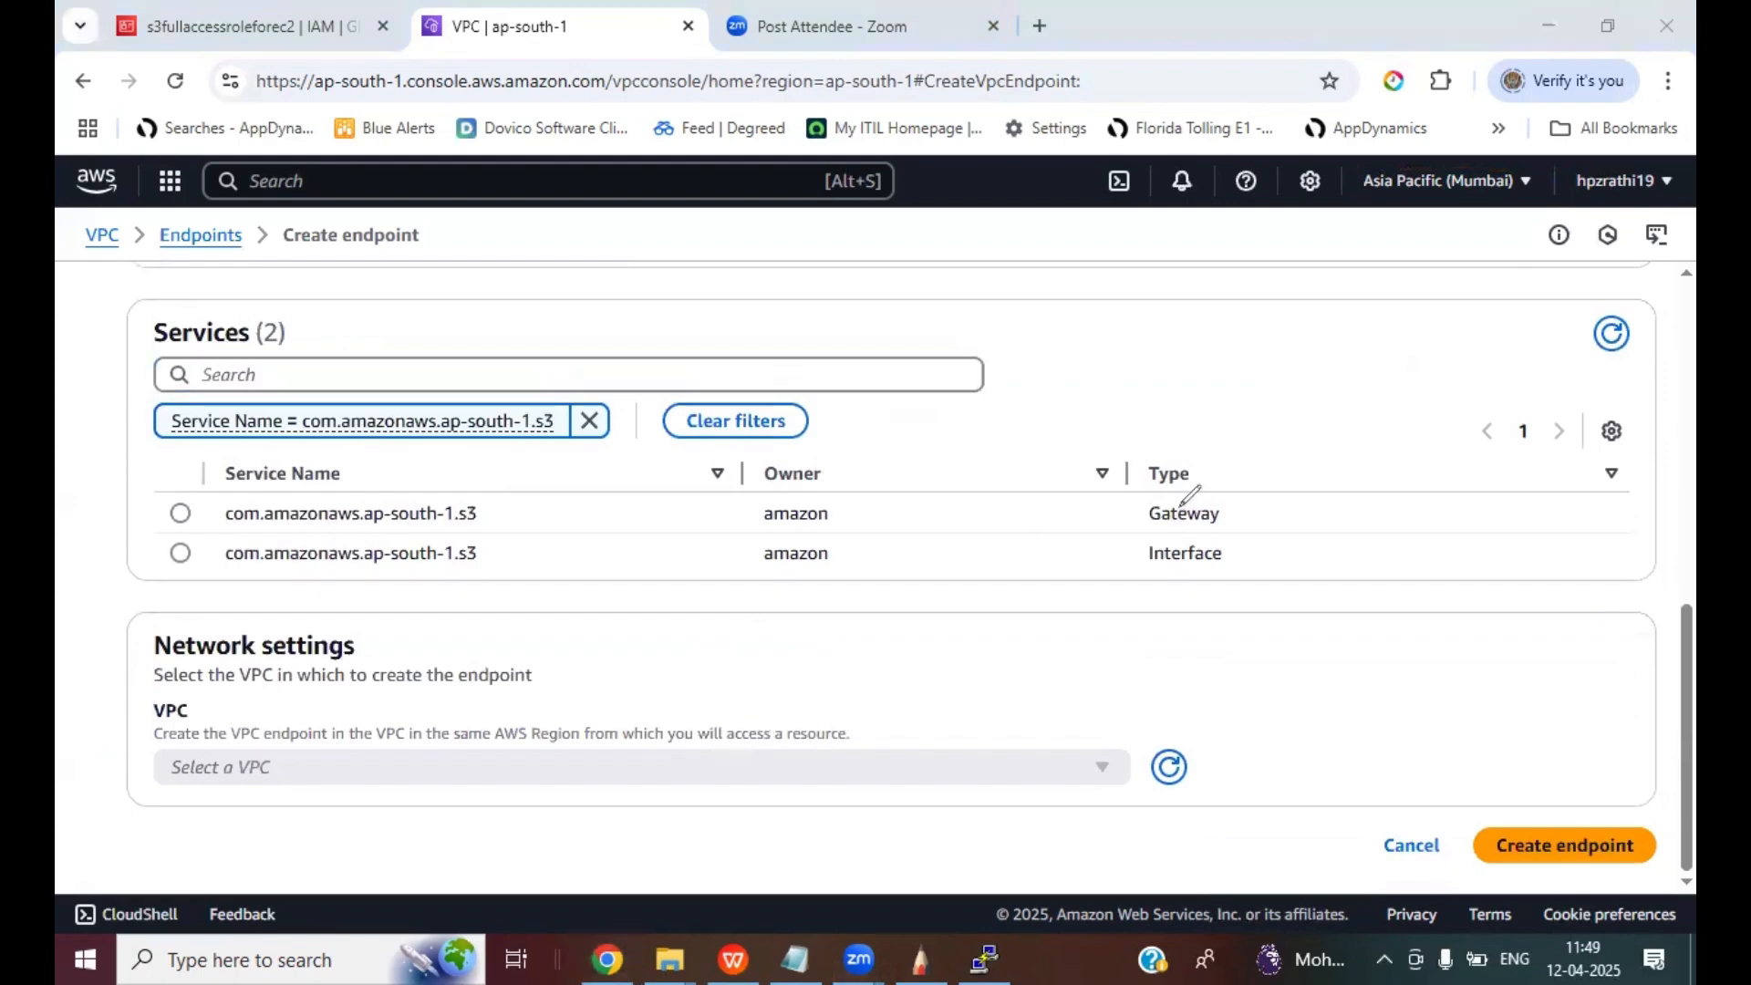
mouse_move(1177, 486)
left_mouse_down()
mouse_move(1154, 528)
mouse_move(1206, 479)
mouse_move(1173, 488)
mouse_move(1243, 559)
mouse_move(1213, 536)
mouse_move(1318, 393)
left_mouse_up()
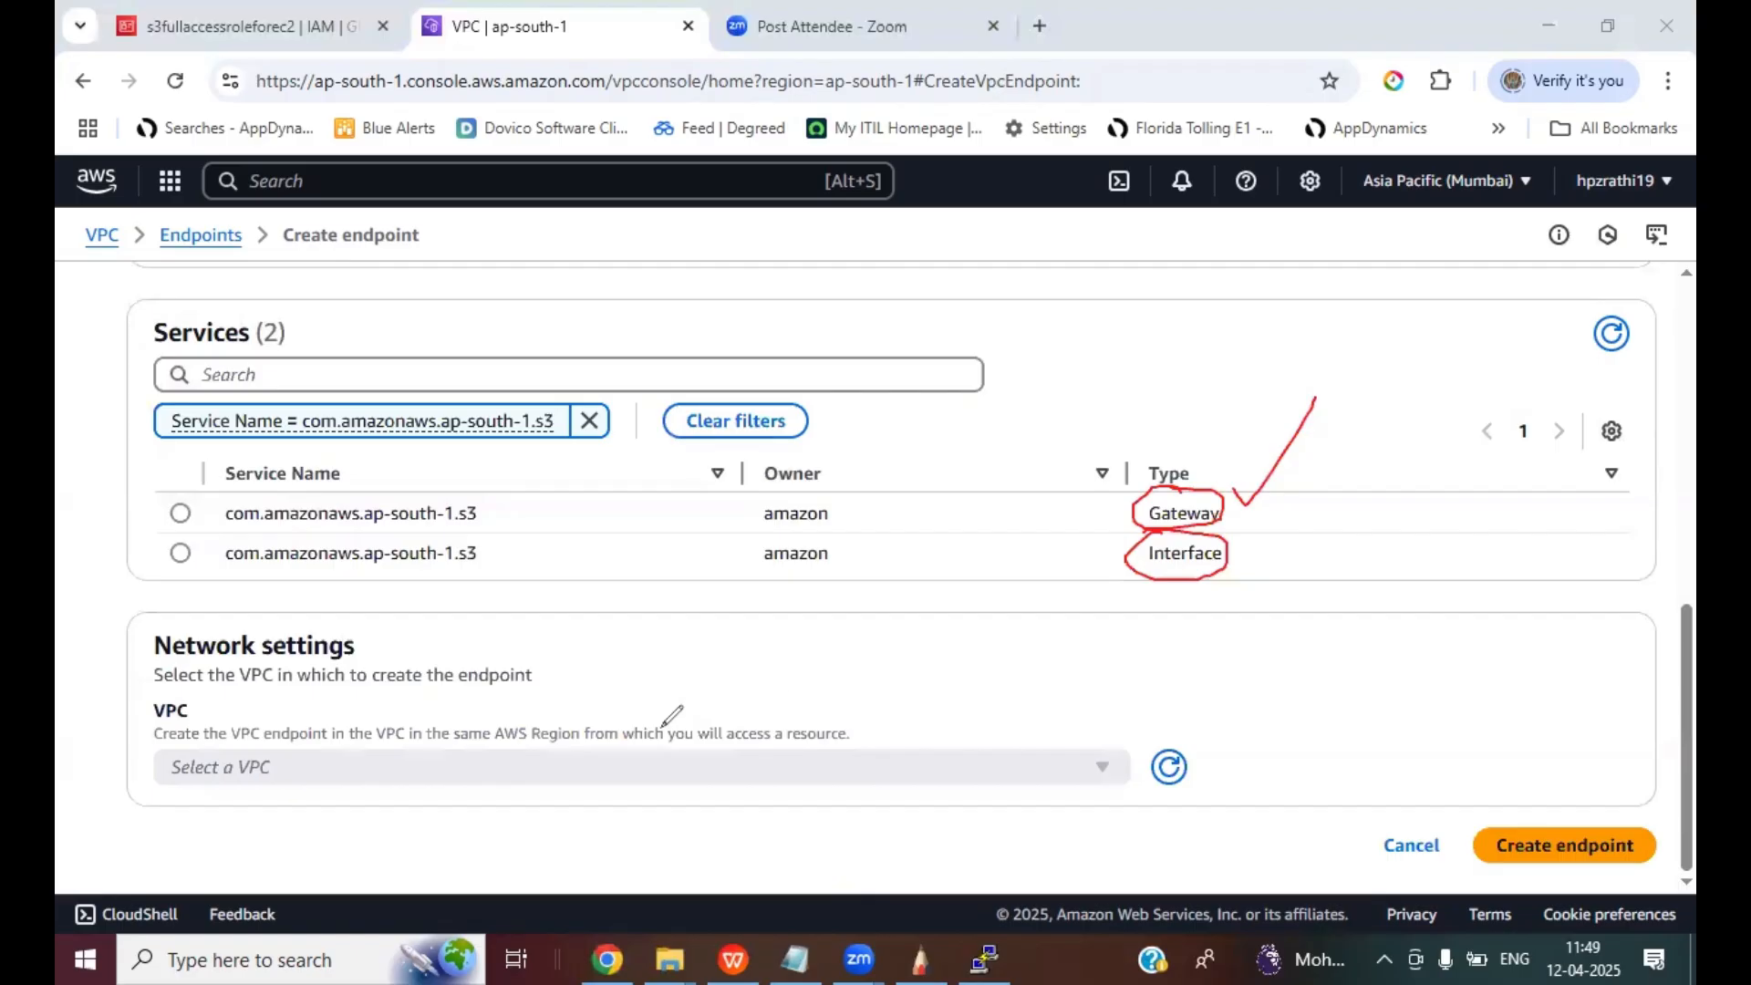
mouse_move(1256, 512)
left_mouse_down()
mouse_move(1316, 452)
mouse_move(1371, 455)
left_mouse_up()
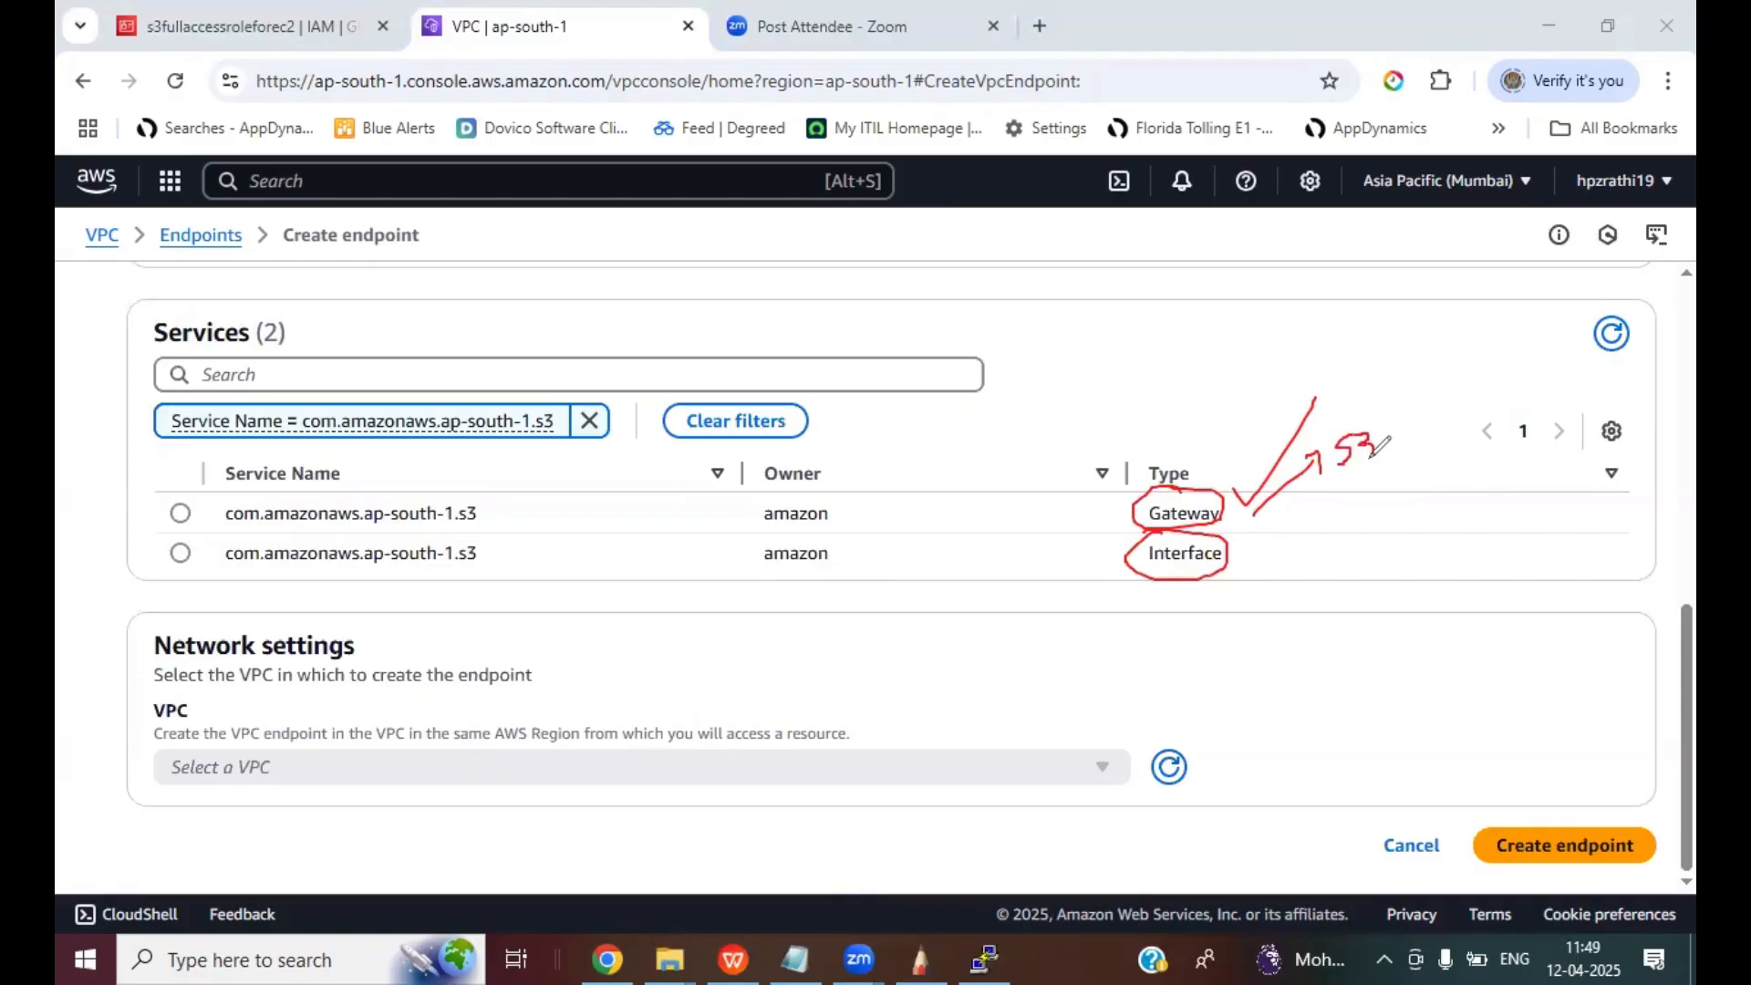
mouse_move(1259, 513)
left_mouse_down()
mouse_move(1334, 525)
mouse_move(1317, 537)
mouse_move(1363, 503)
mouse_move(1386, 532)
mouse_move(1471, 483)
mouse_move(1530, 491)
left_mouse_up()
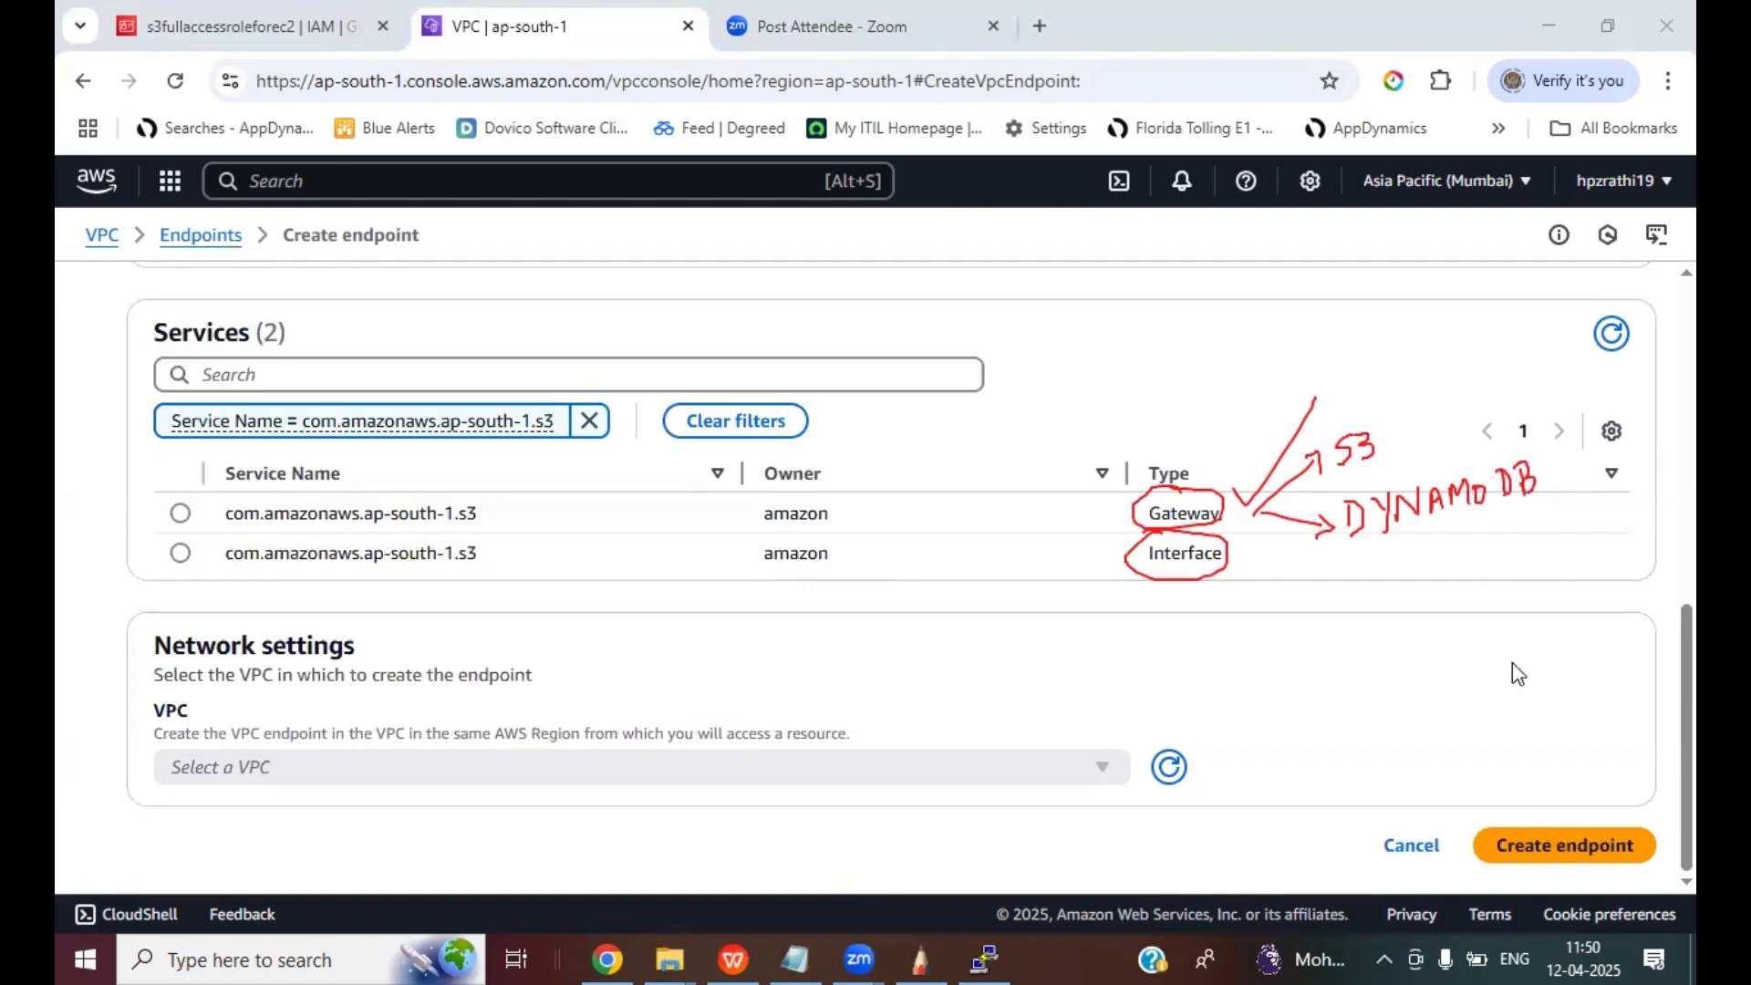
- Choose the Gateway-type S3 service for the endpoint and set its VPC to mydemovpc26032025
left_click(301, 375)
left_click(252, 504)
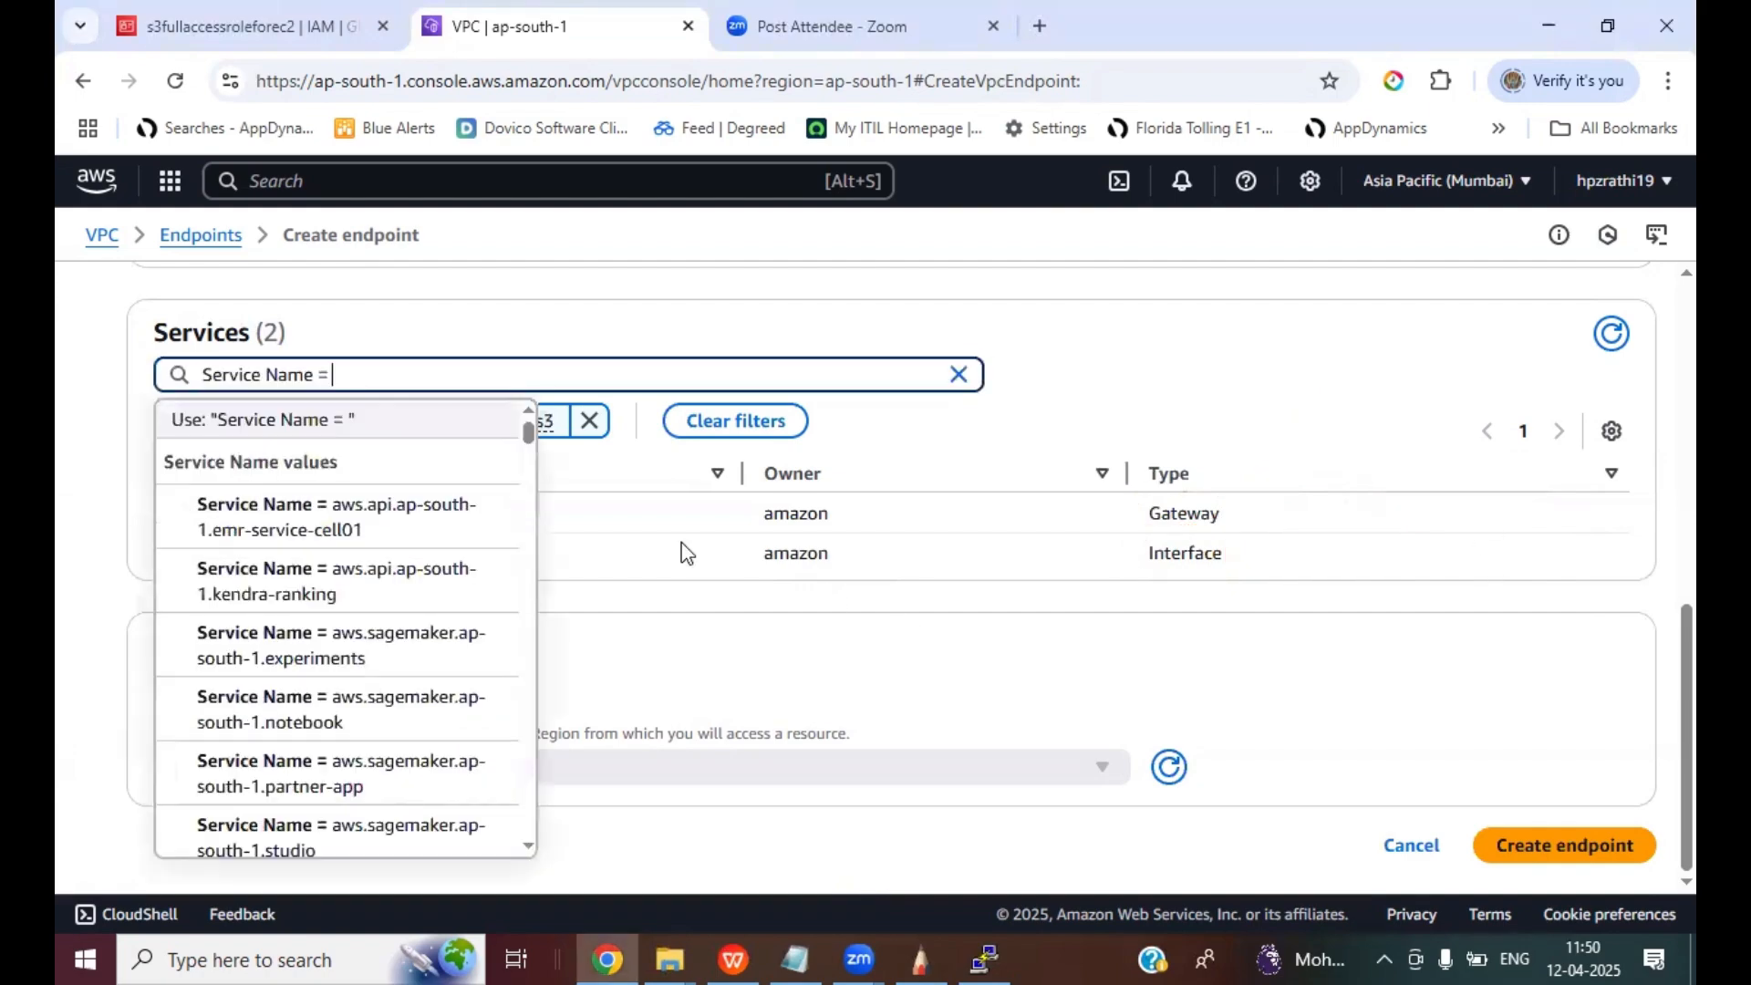
left_click(665, 547)
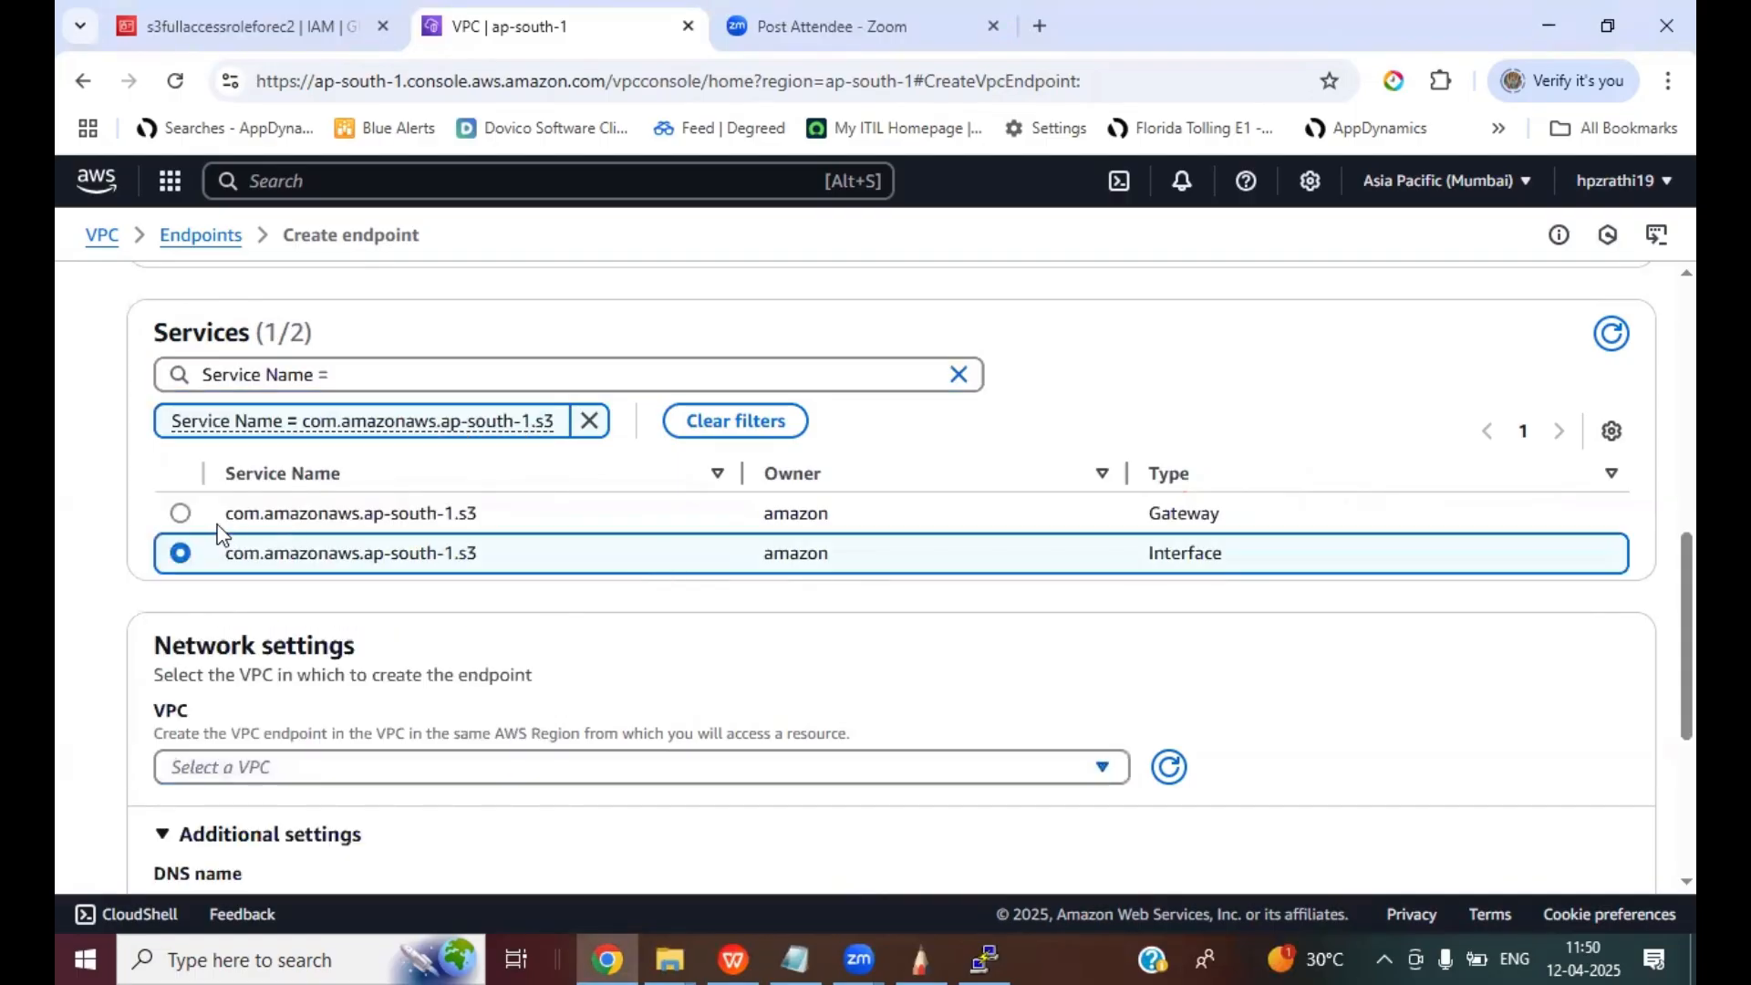
left_click(179, 516)
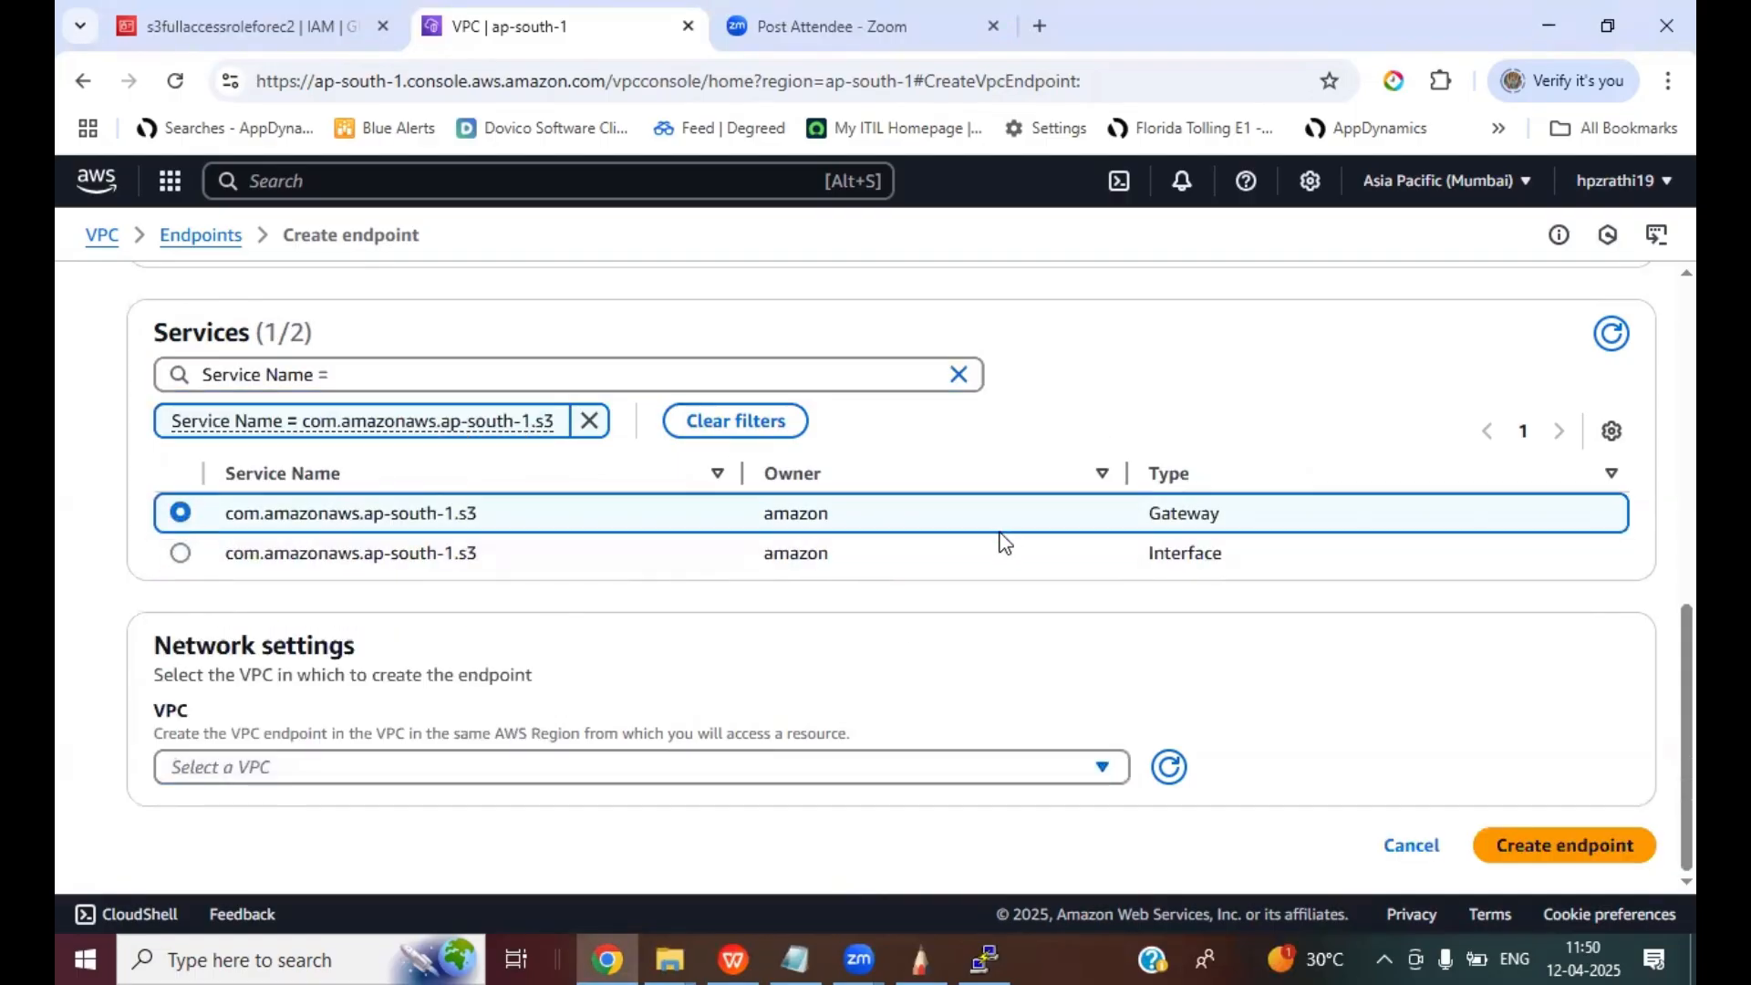
left_click(389, 768)
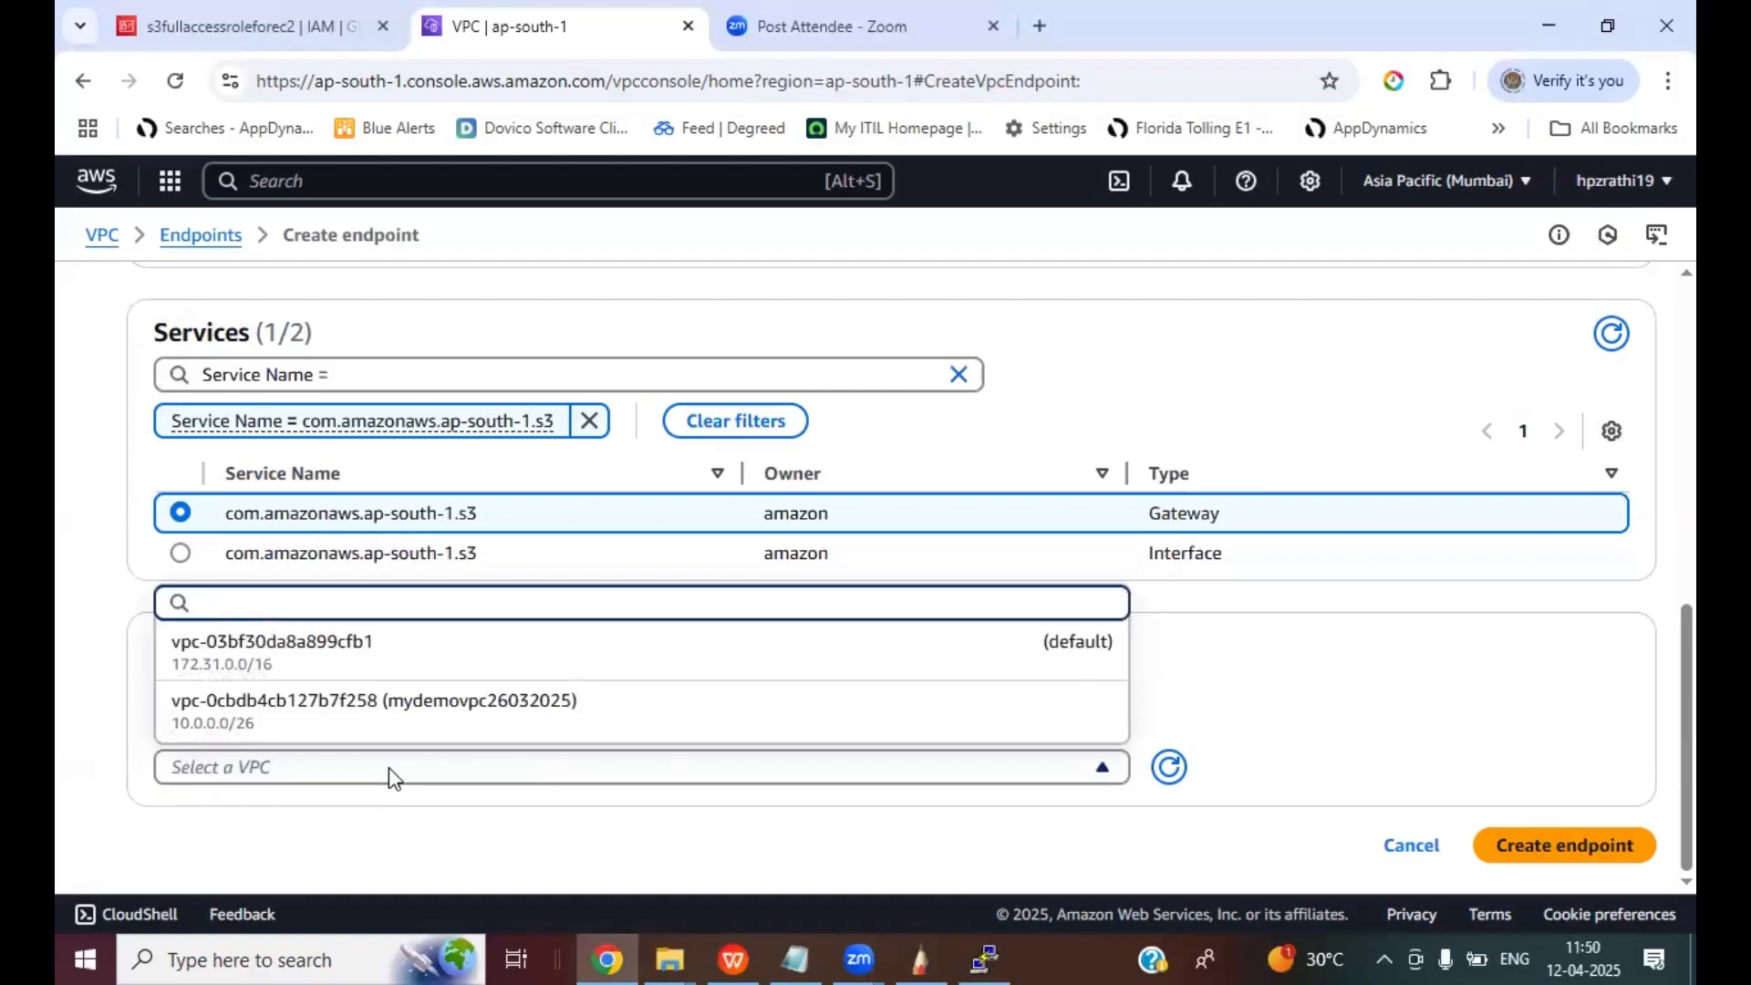
left_click(371, 711)
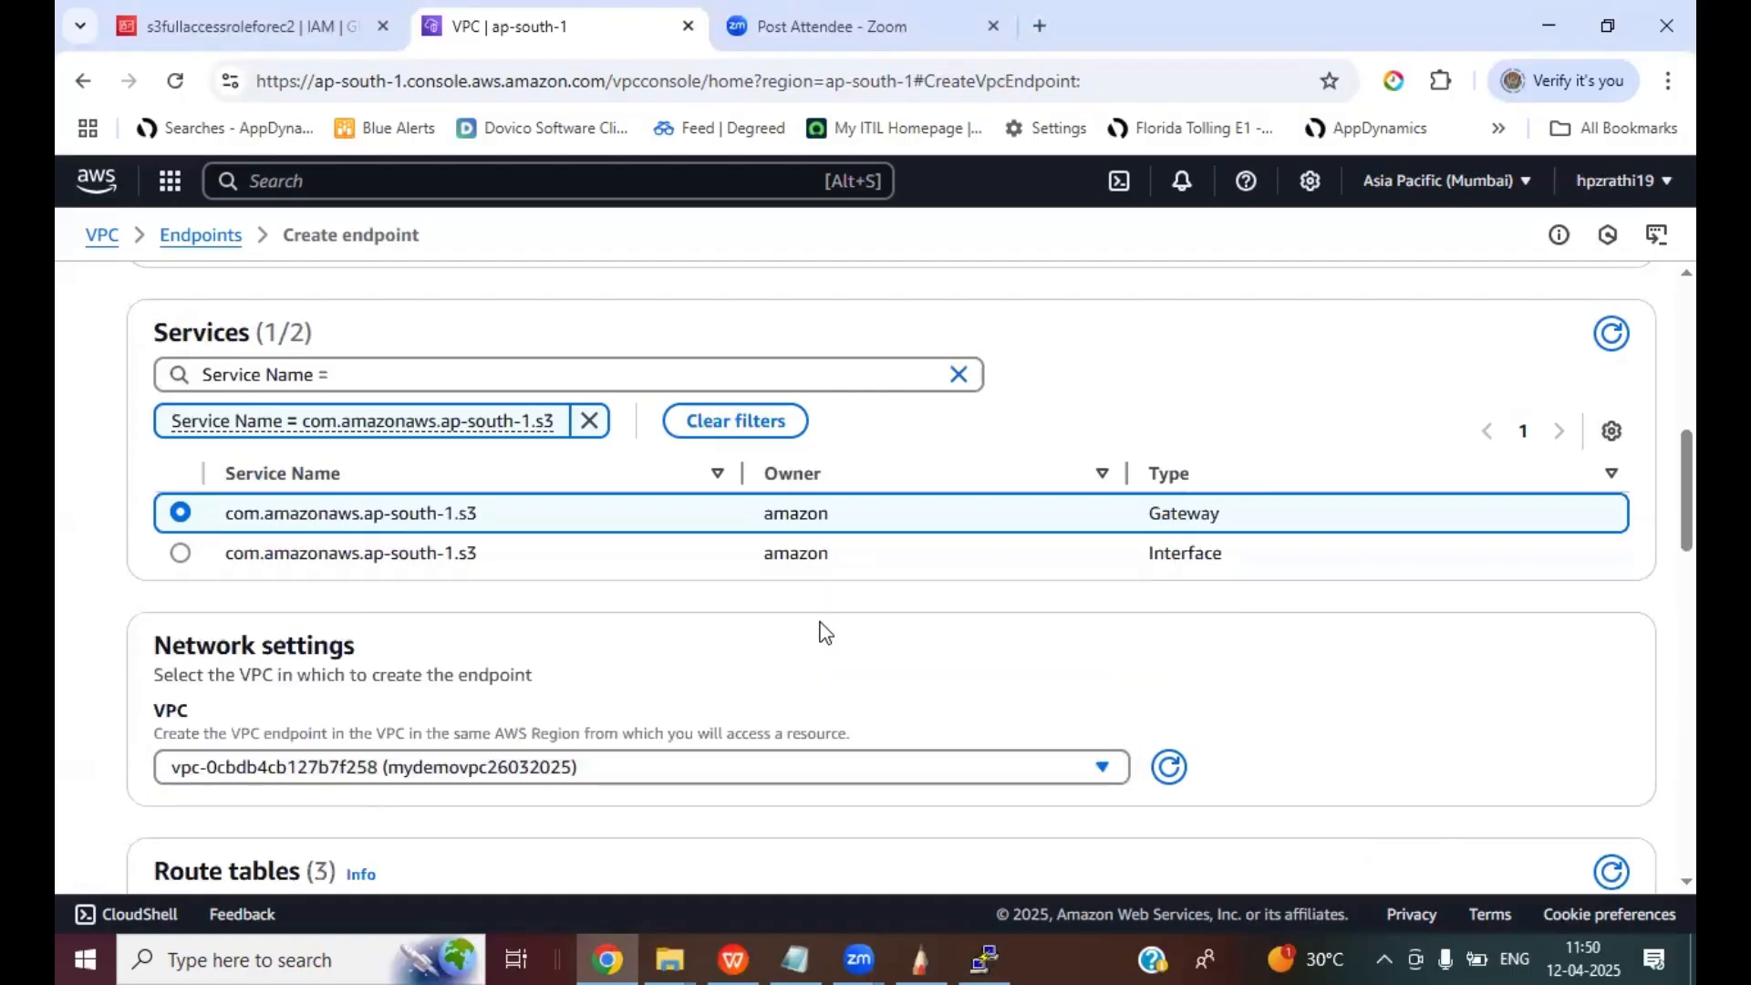
scroll(1103, 684, "down", 4)
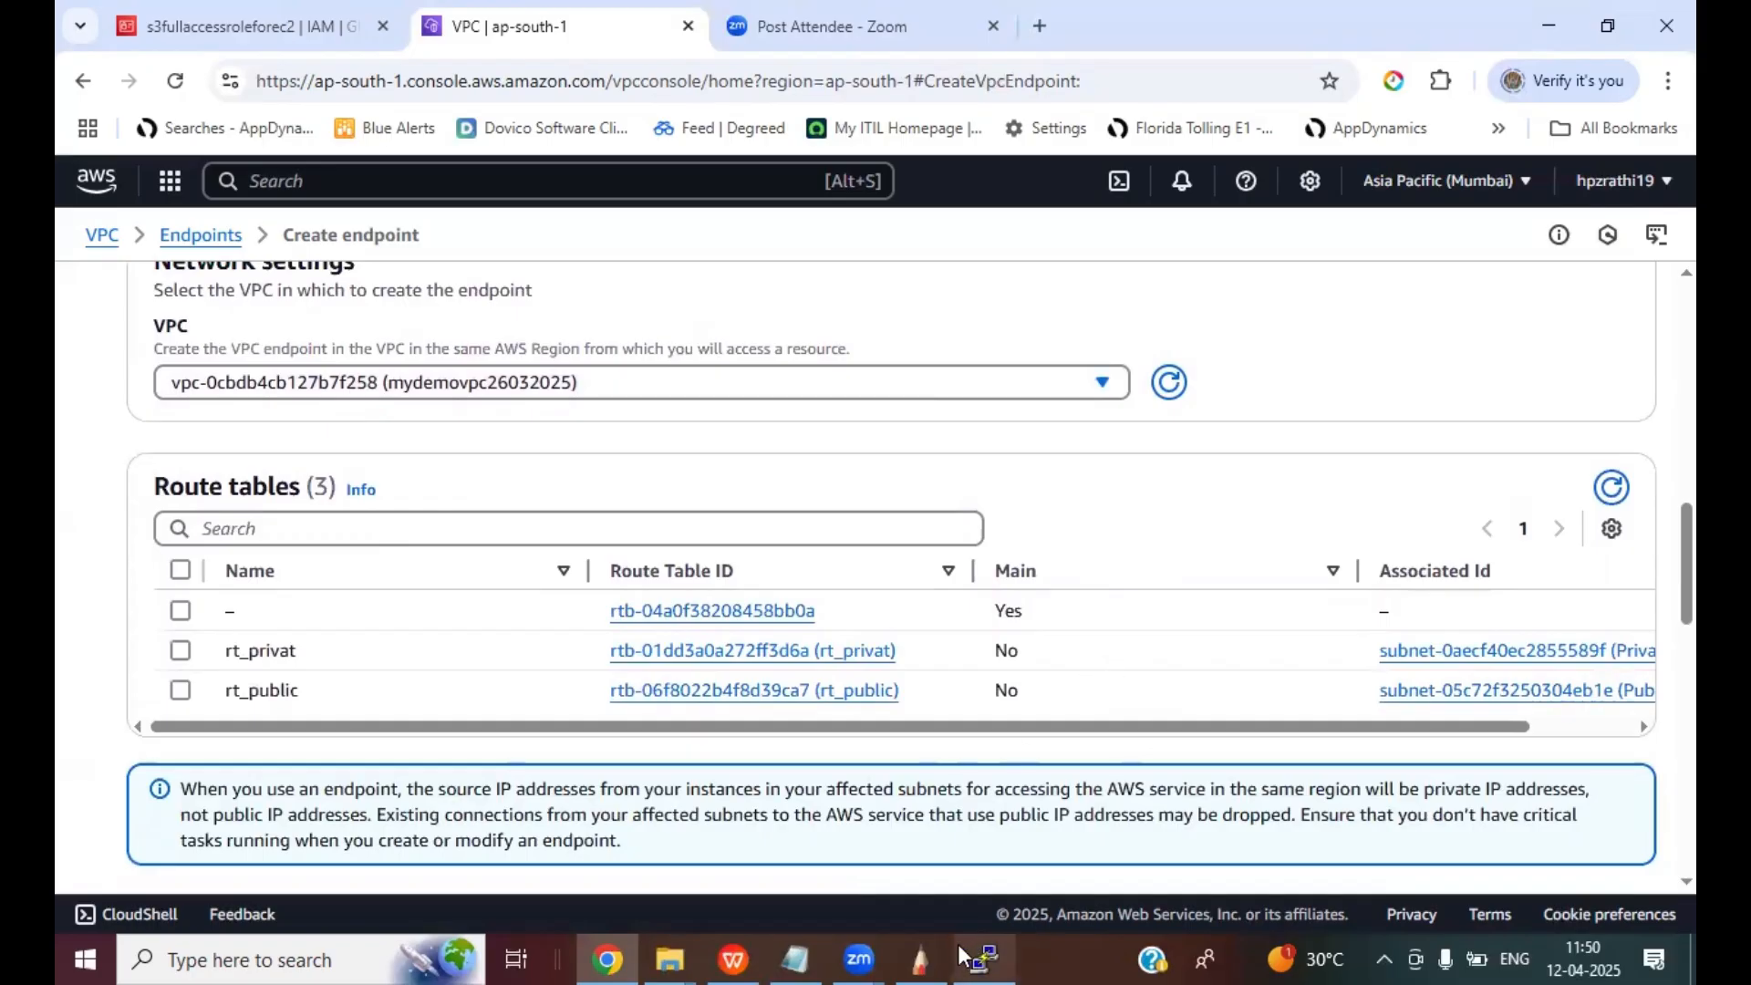
- In the SketchBook diagram, draw an arrow pointing to the private subnet's APP box, undo it and return to the browser
left_click(923, 954)
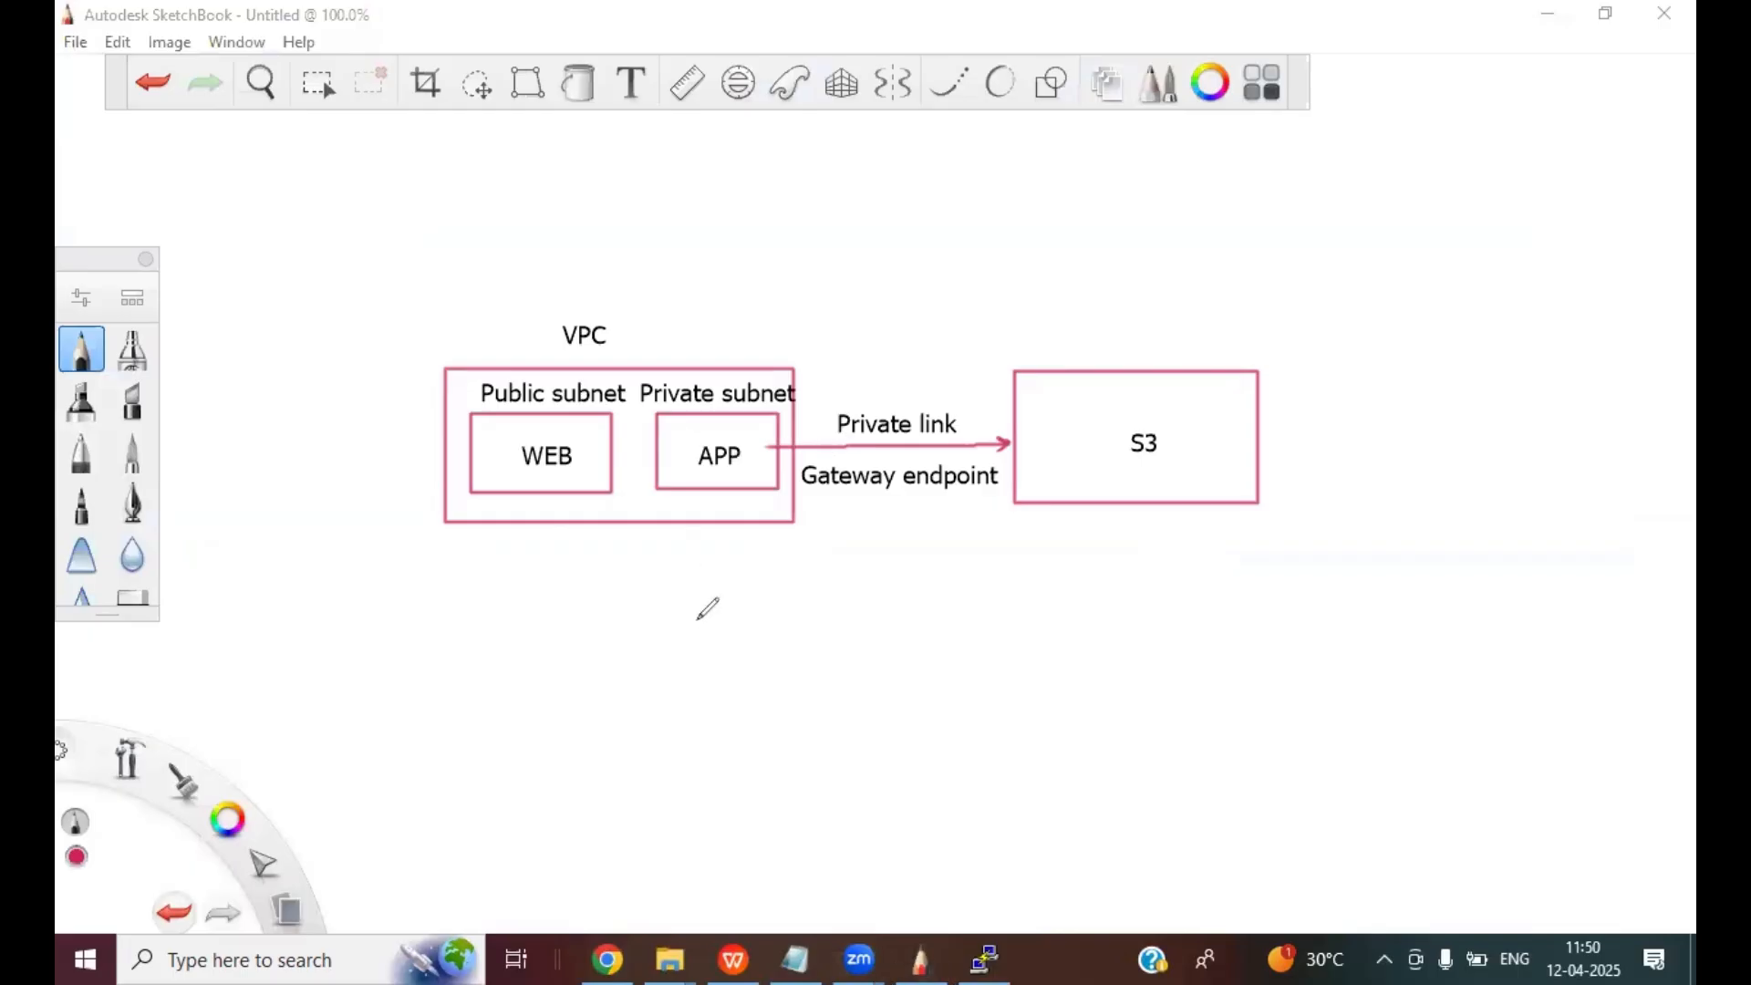
left_click_drag(696, 619, 711, 468)
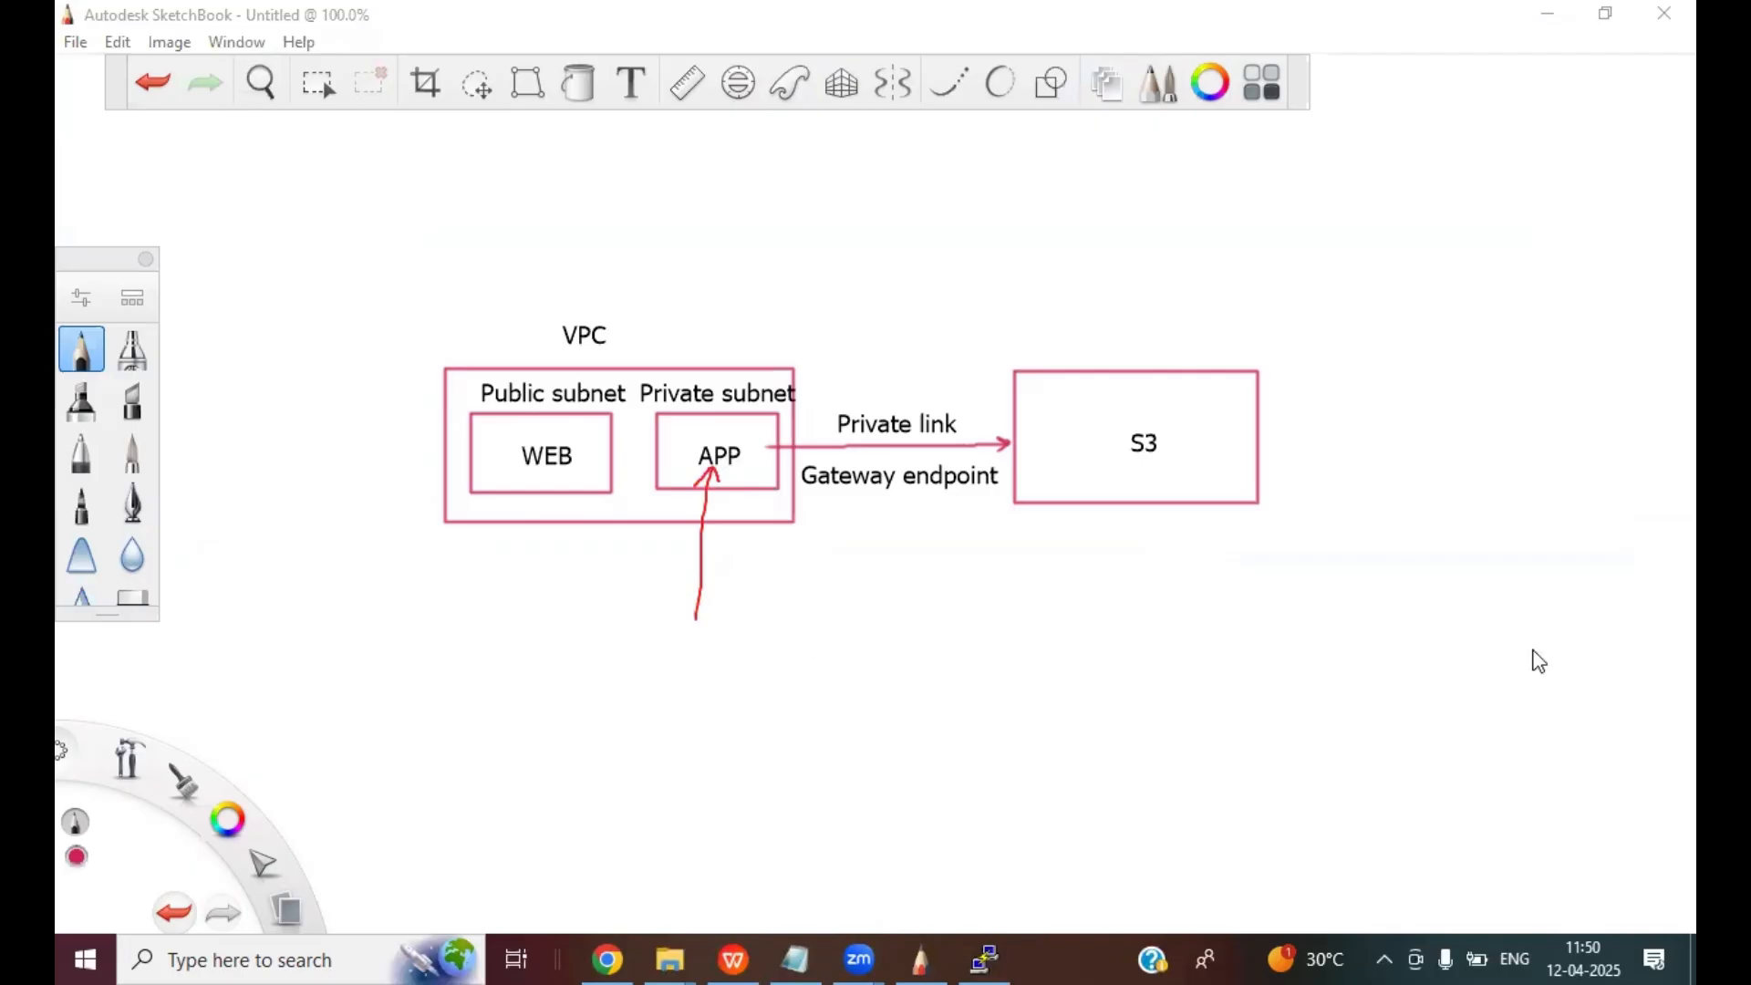
key("ctrl+z")
left_click(607, 959)
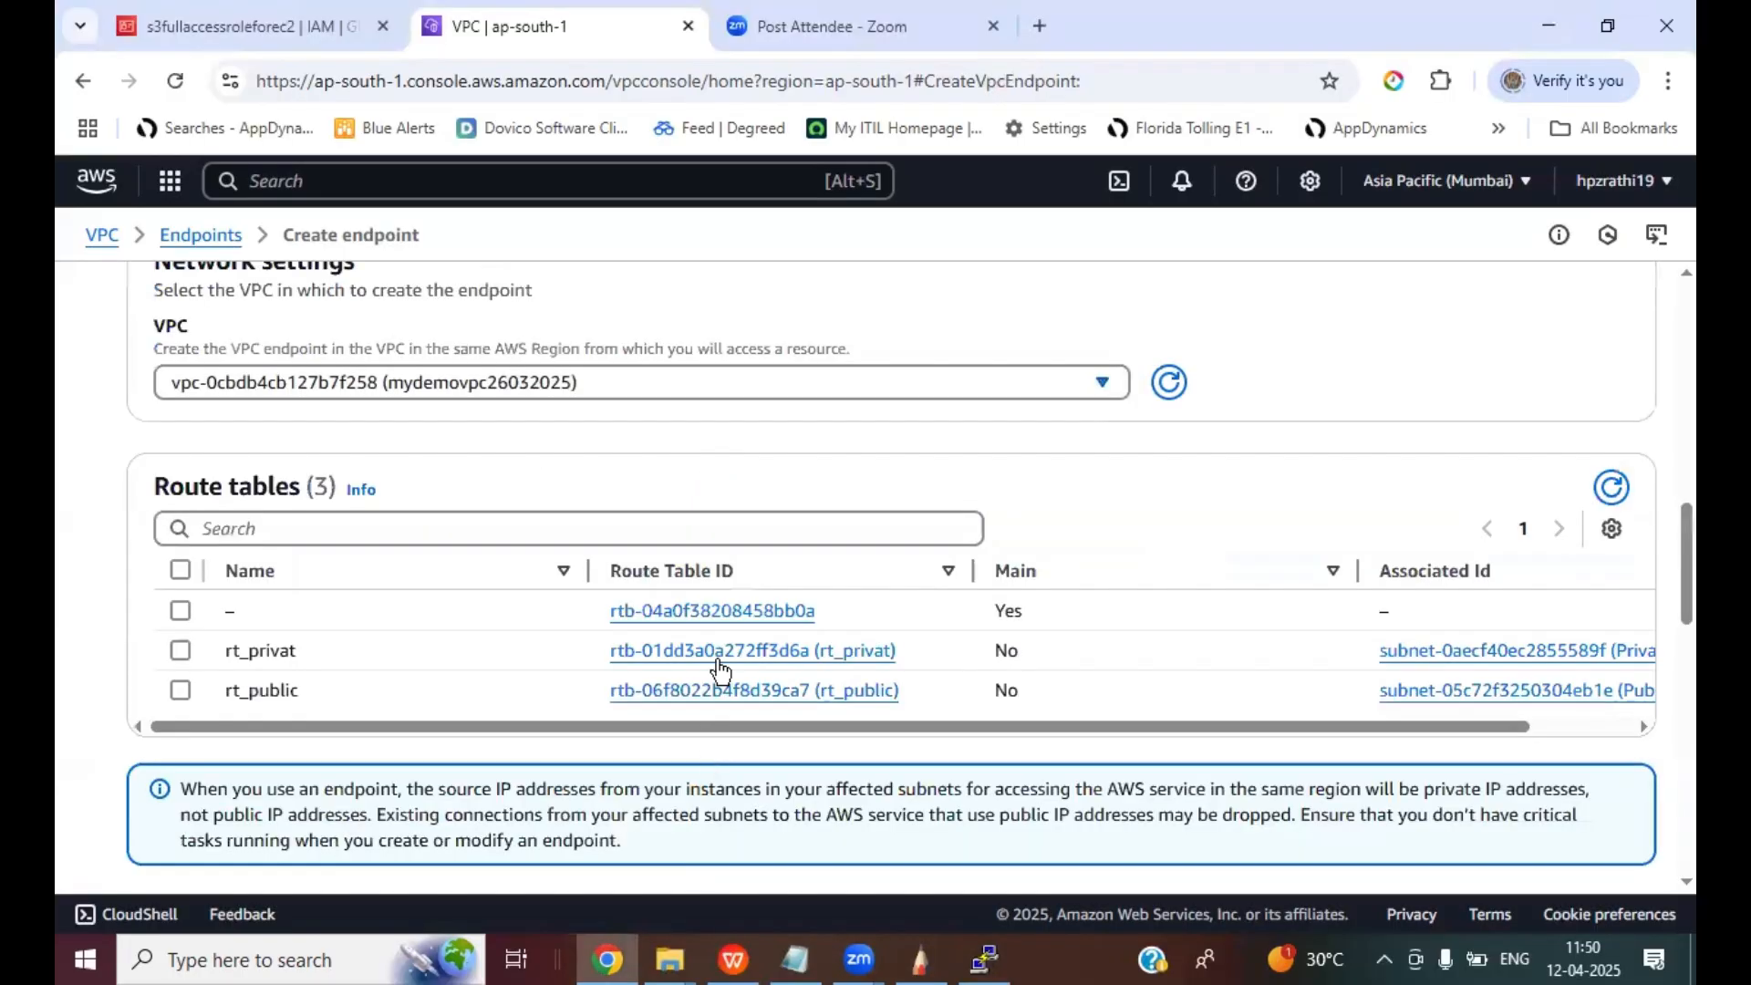
- Associate the rt_privat route table with the endpoint, keep the Full access policy and create the endpoint
left_click(181, 651)
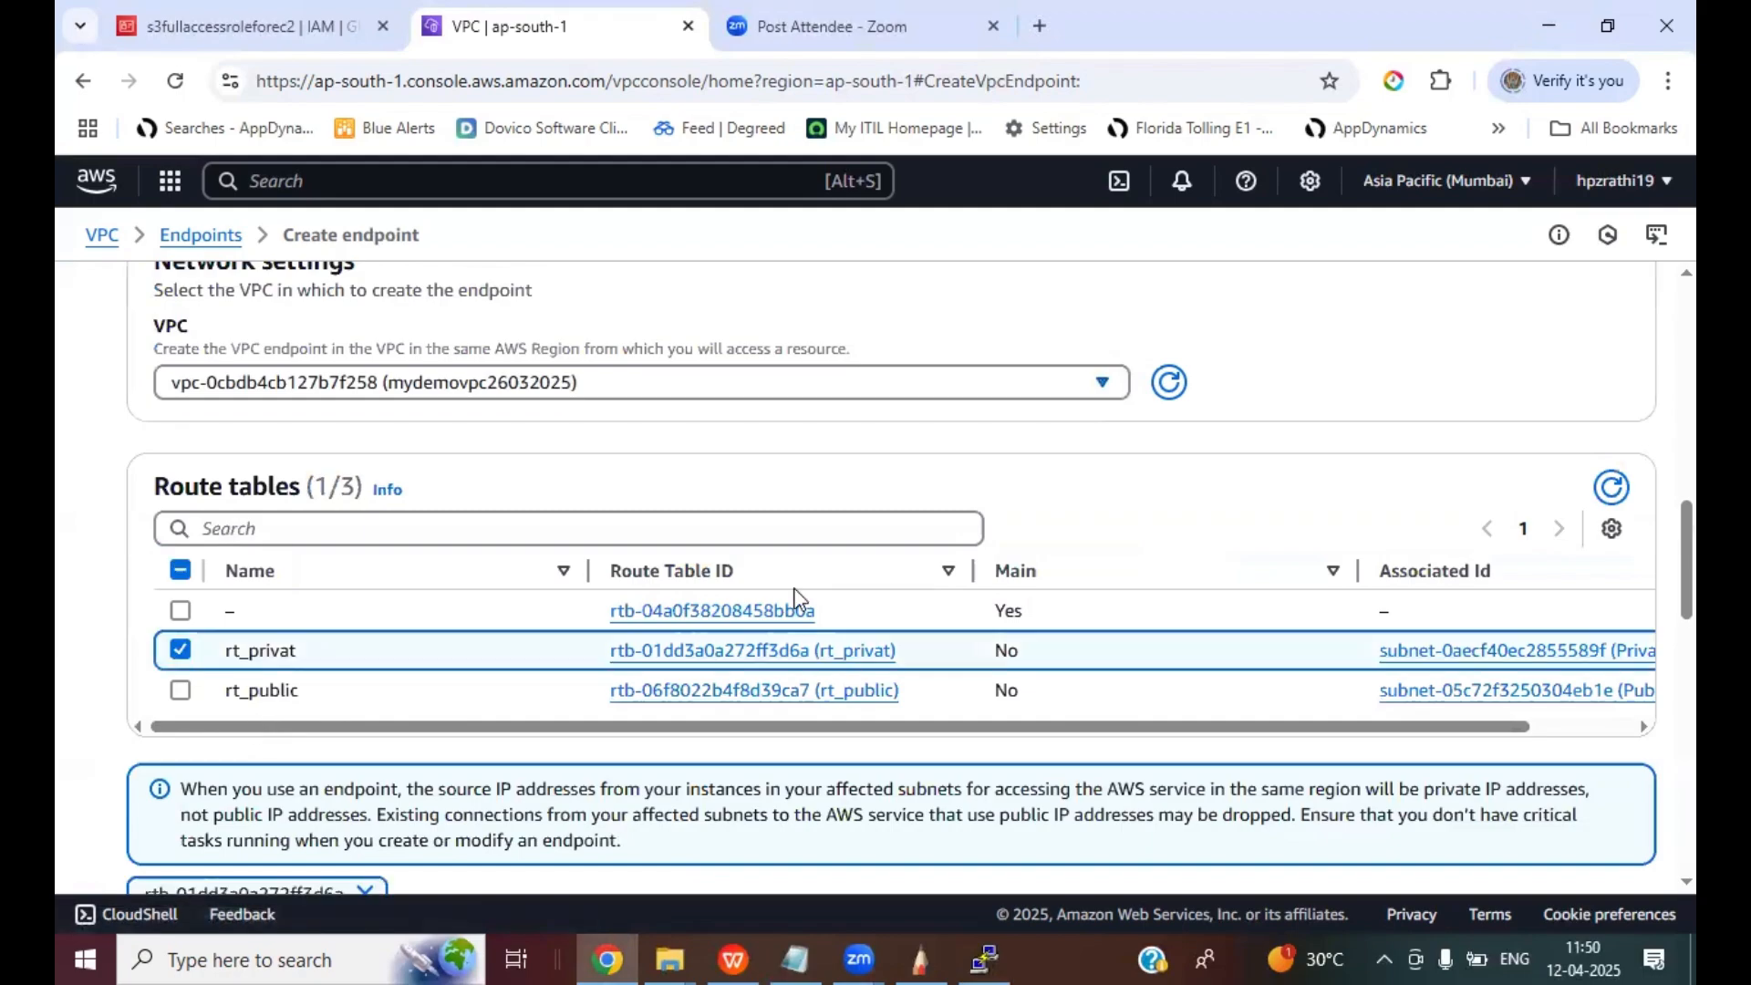
scroll(793, 597, "down", 8)
scroll(796, 593, "up", 3)
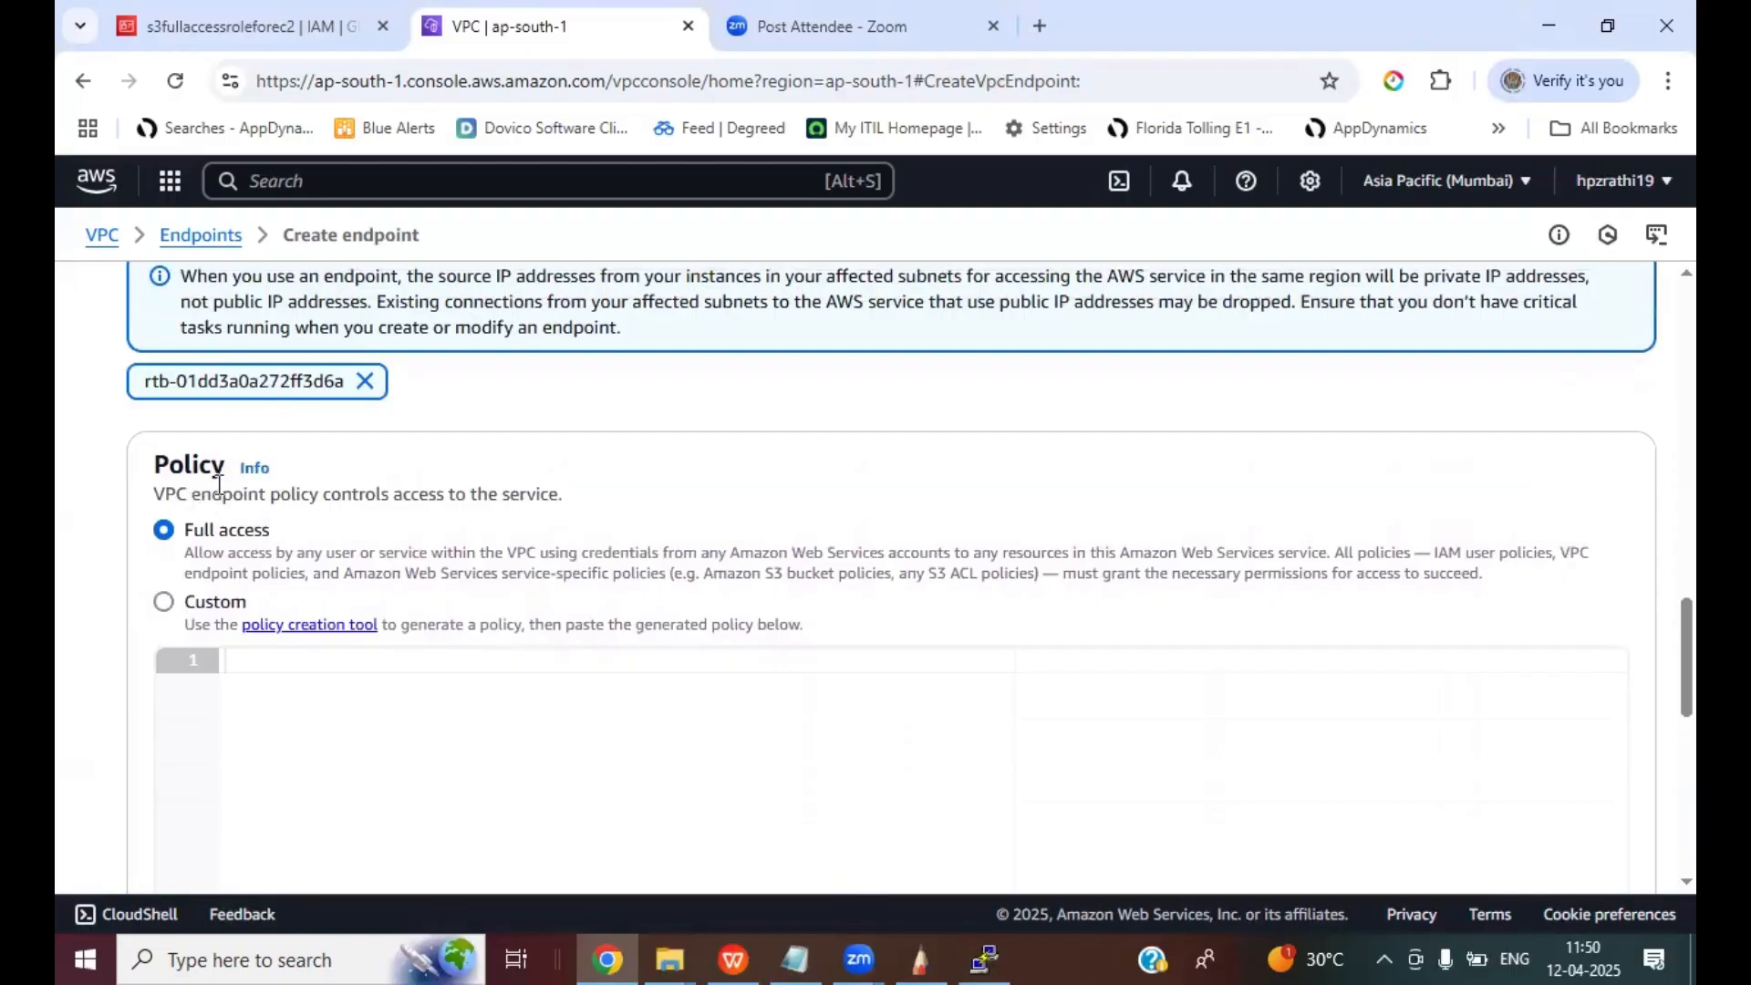
scroll(808, 736, "down", 6)
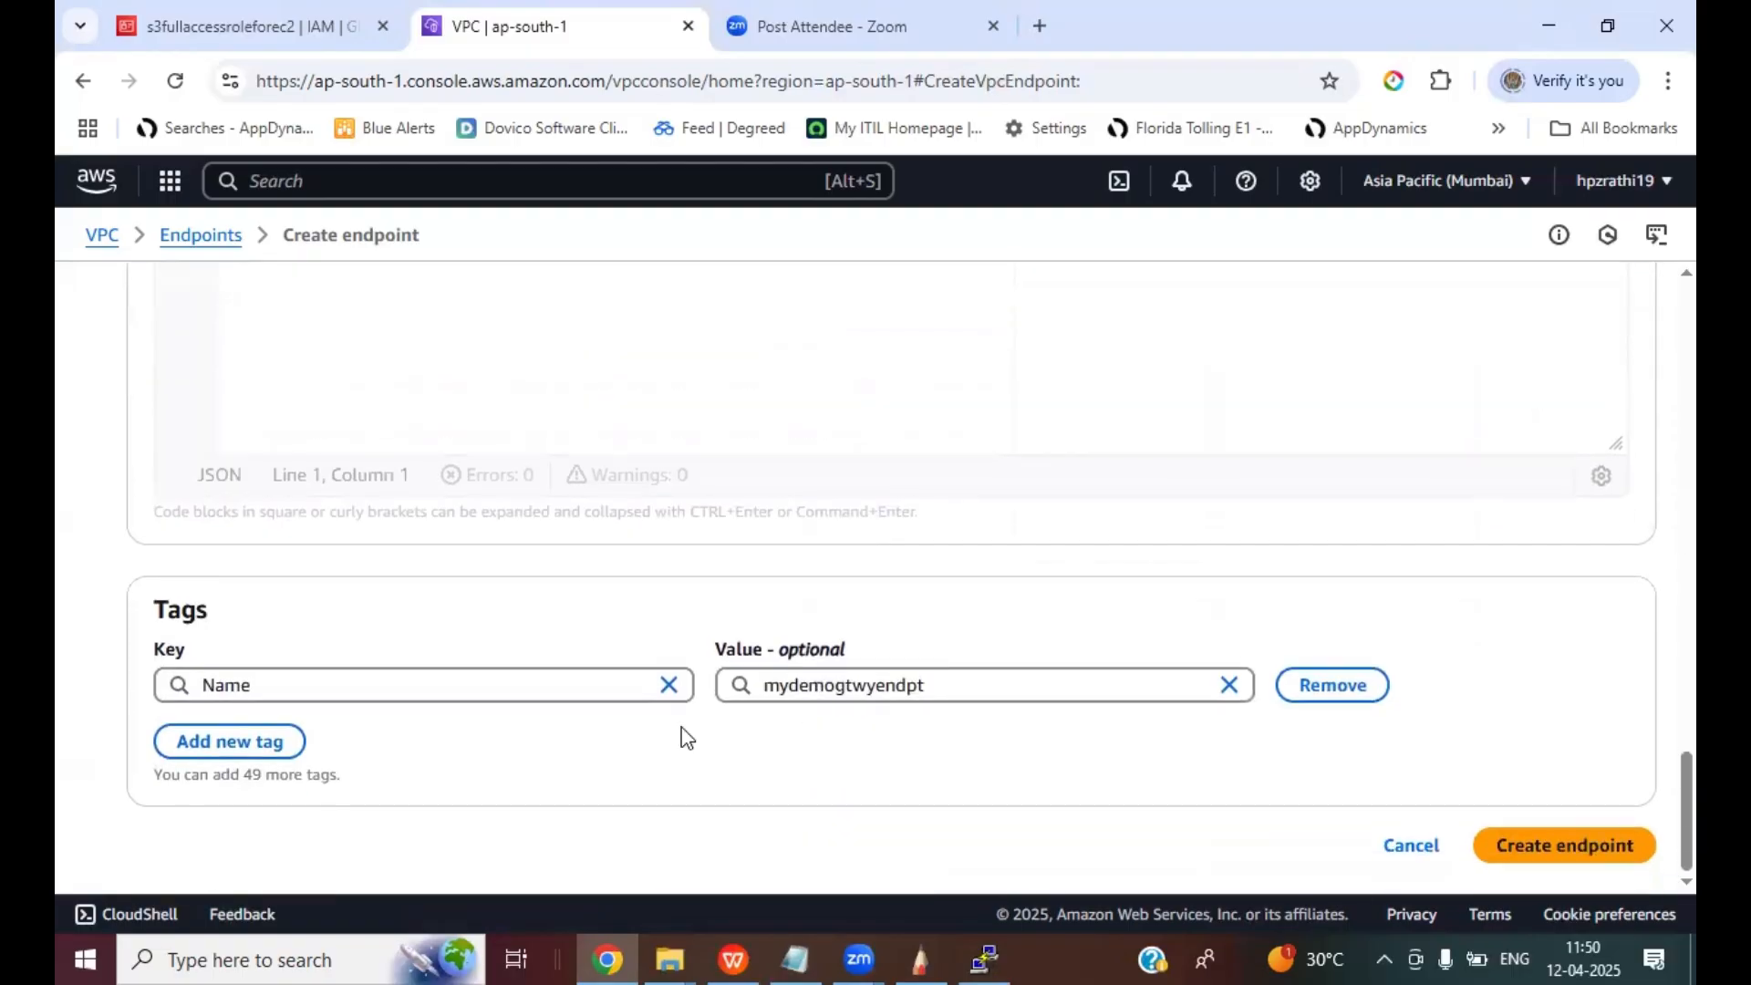
left_click(1573, 848)
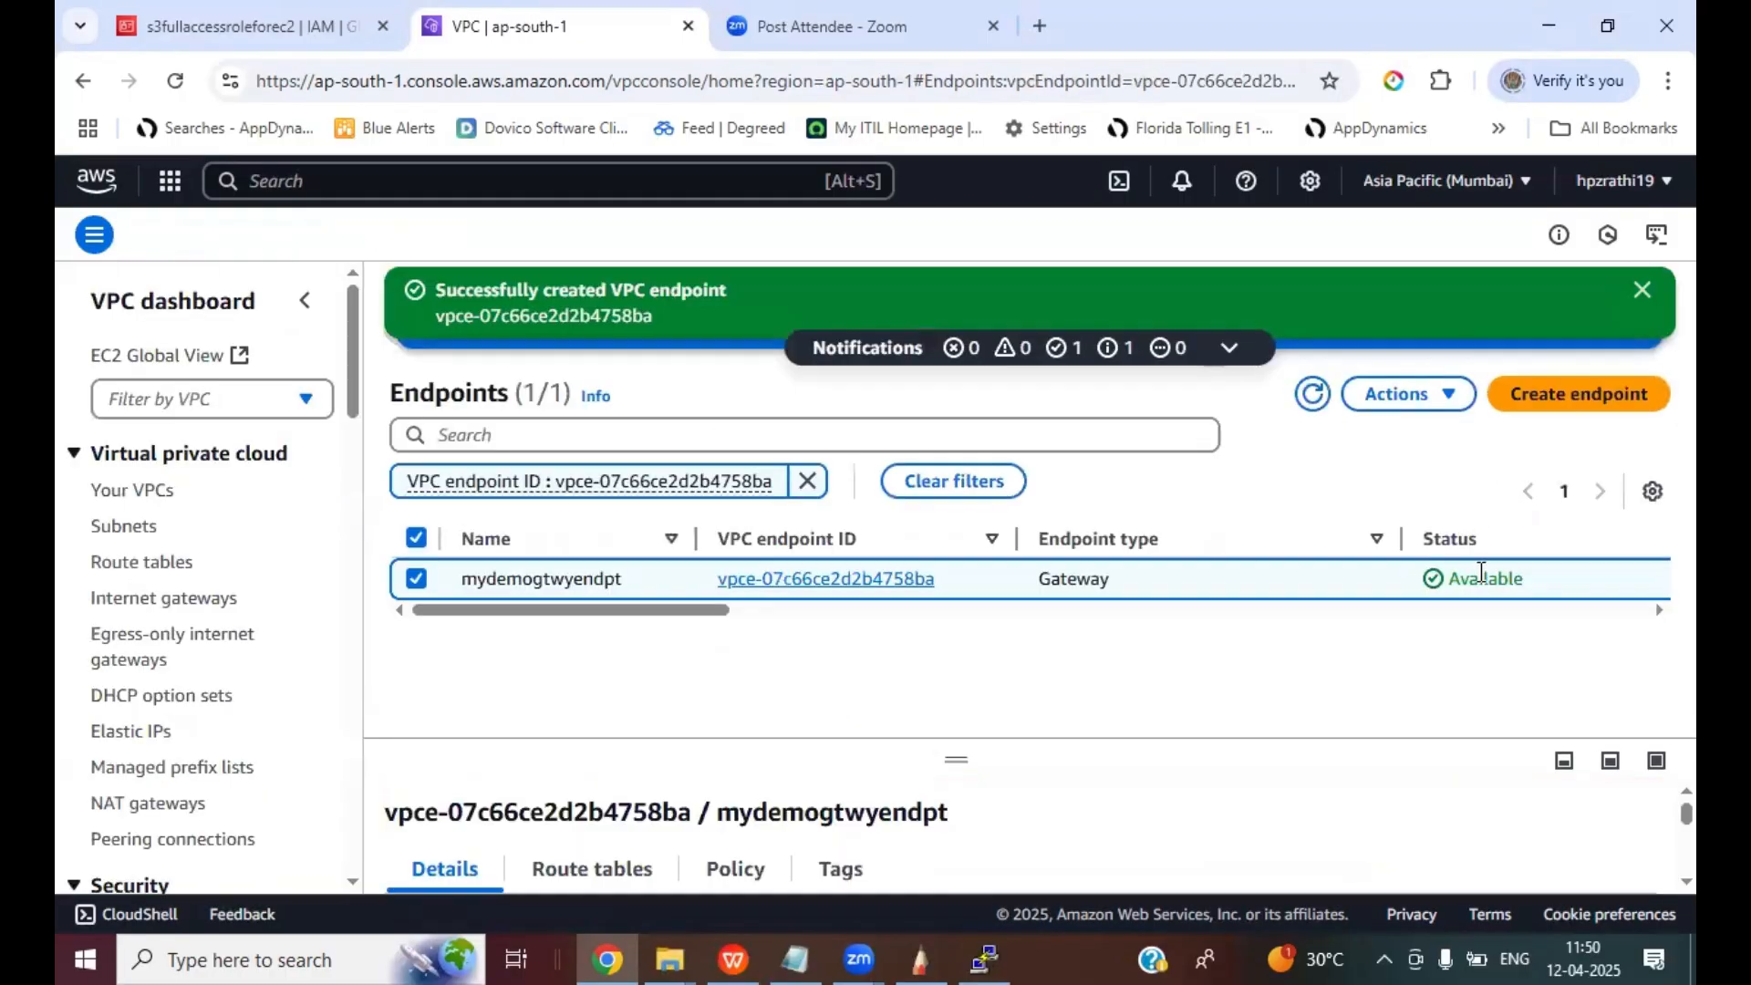
- Refresh the endpoints list and check which route tables are associated with mydemogtwyendpt
left_click(1313, 394)
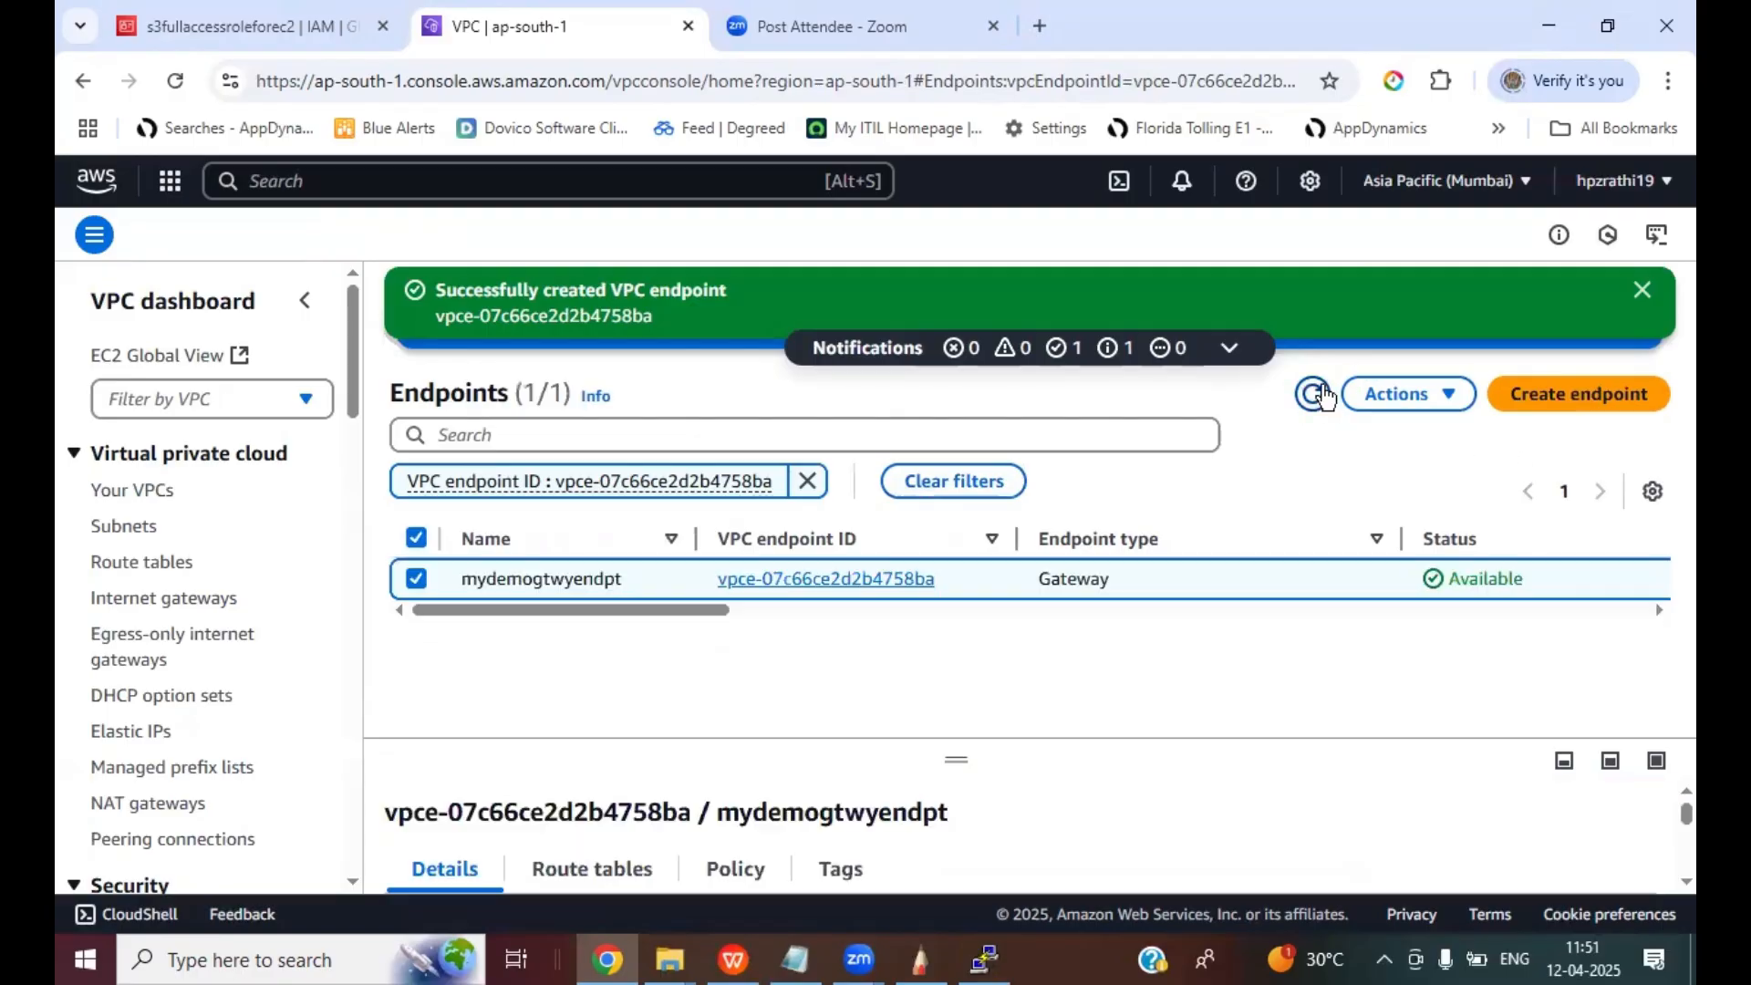
left_click(1313, 394)
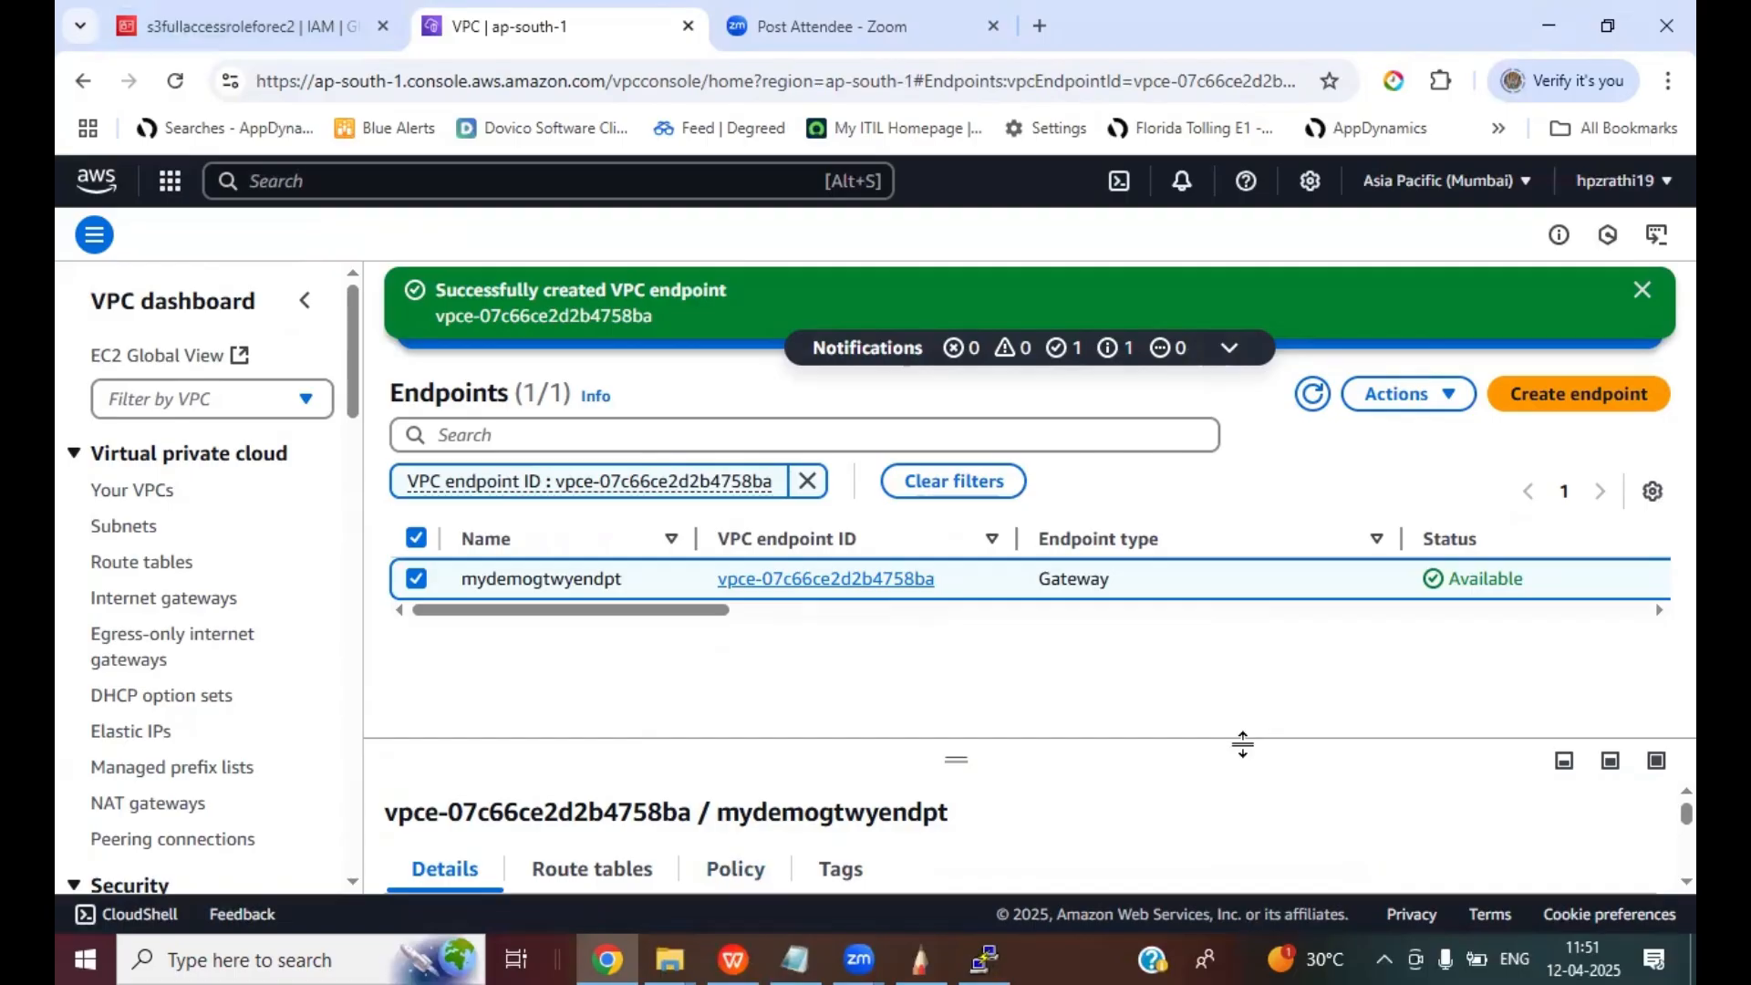
left_click(1313, 394)
left_click(580, 871)
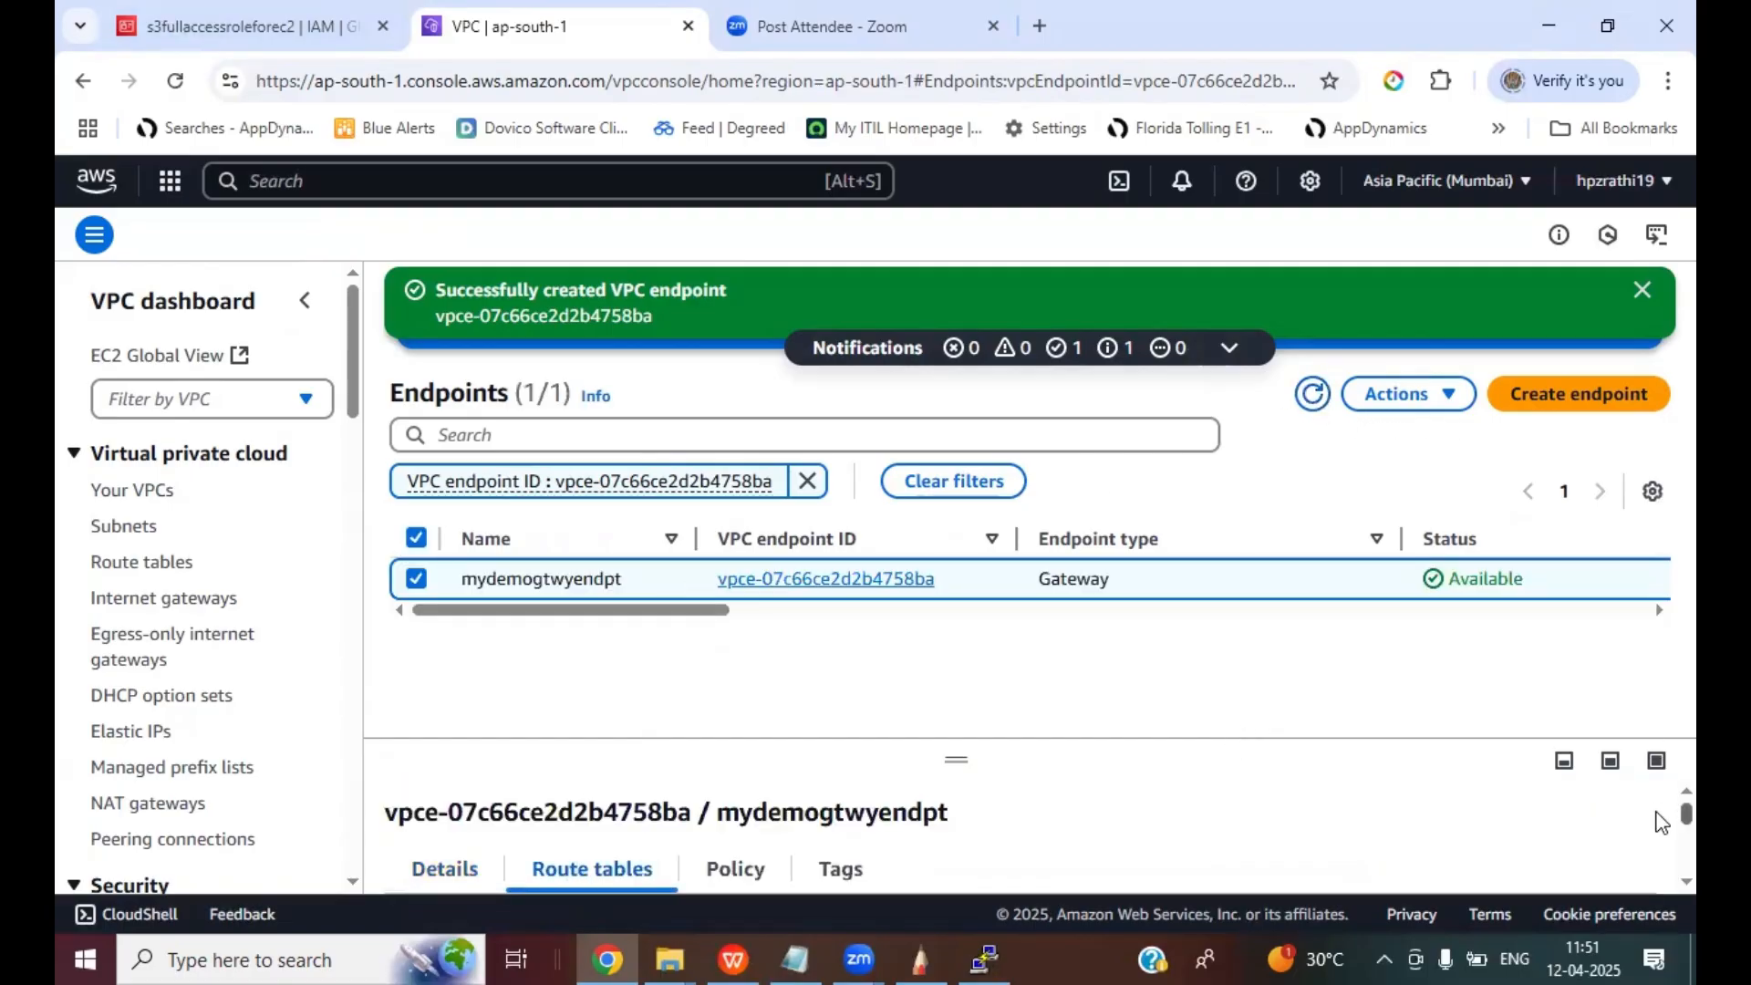
scroll(1660, 839, "down", 3)
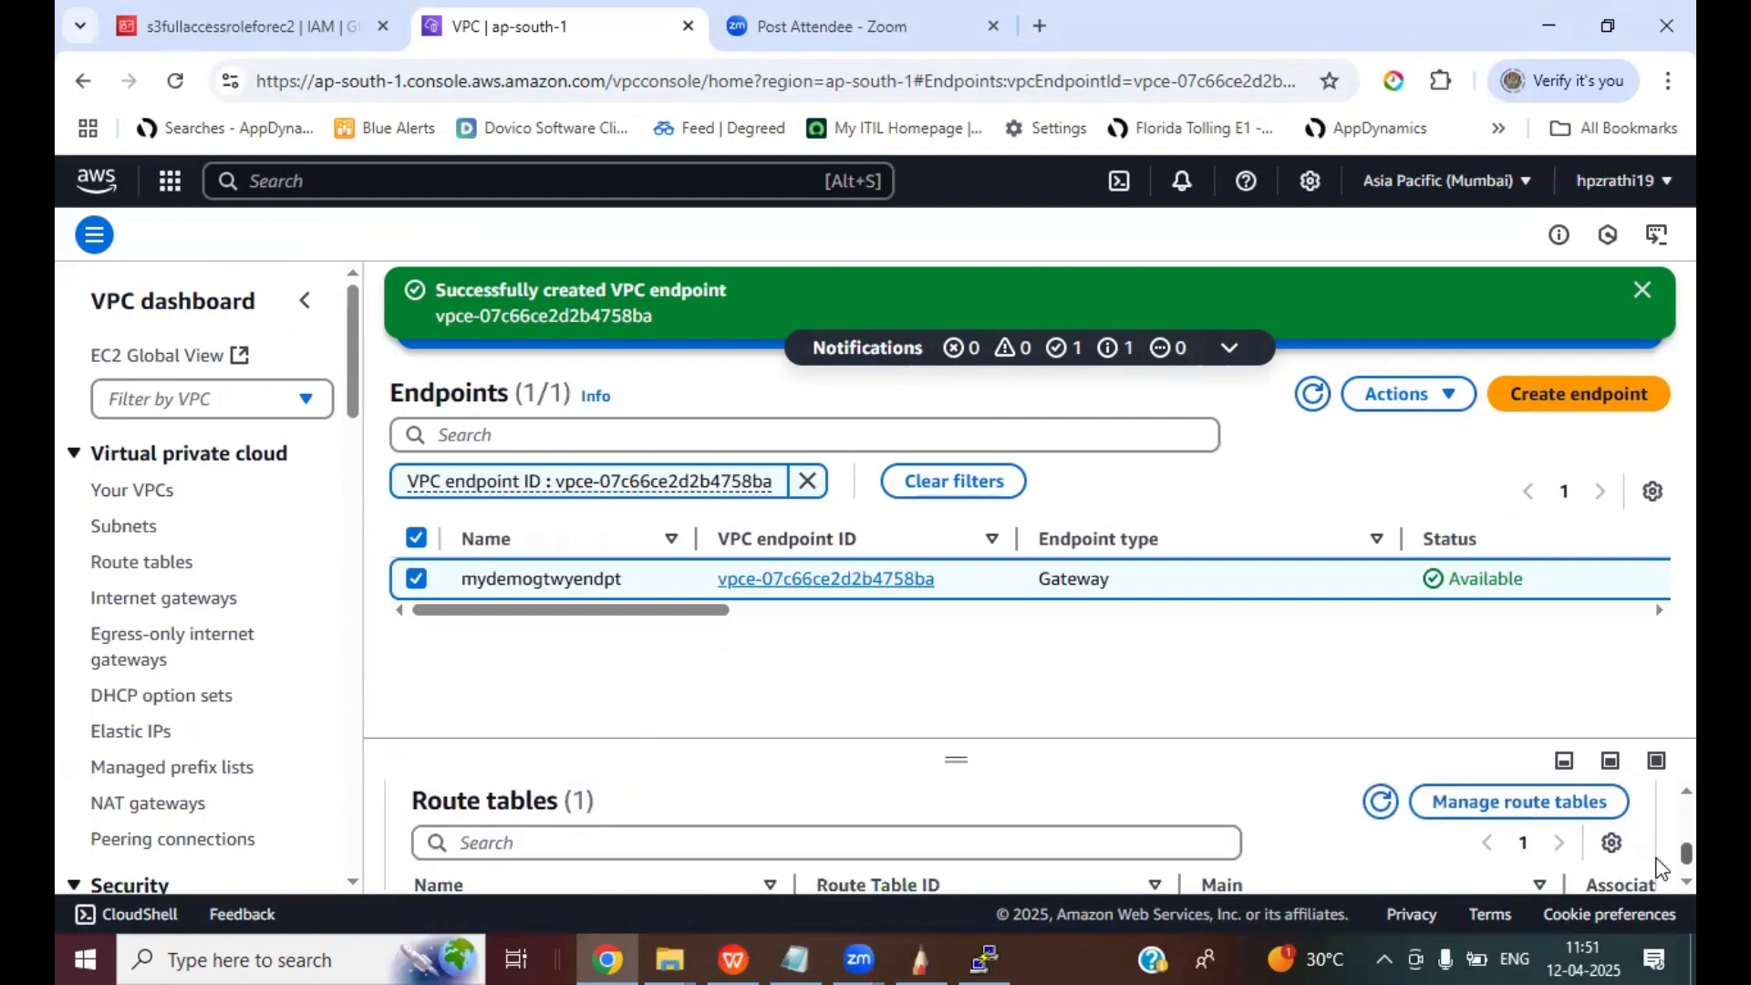
scroll(1660, 867, "down", 1)
scroll(1660, 865, "up", 5)
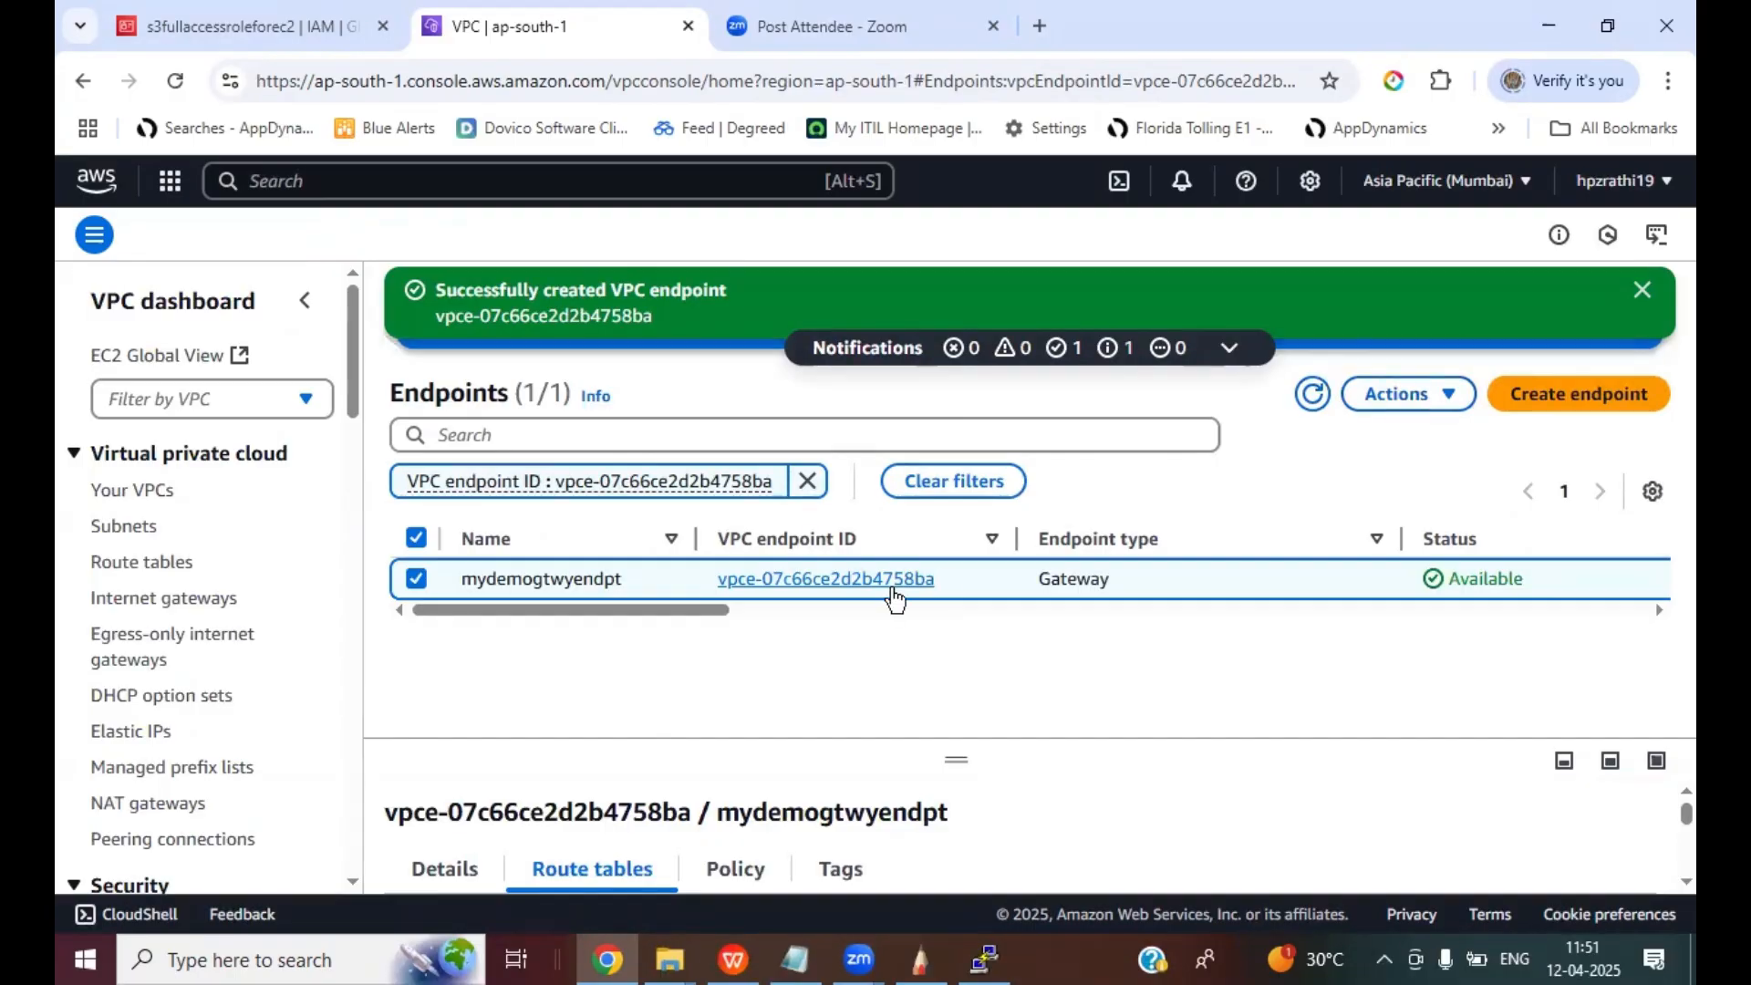
- Remove the endpoint ID filter, refresh the list and open the details of mydemogtwyendpt
left_click(807, 482)
left_click(1313, 395)
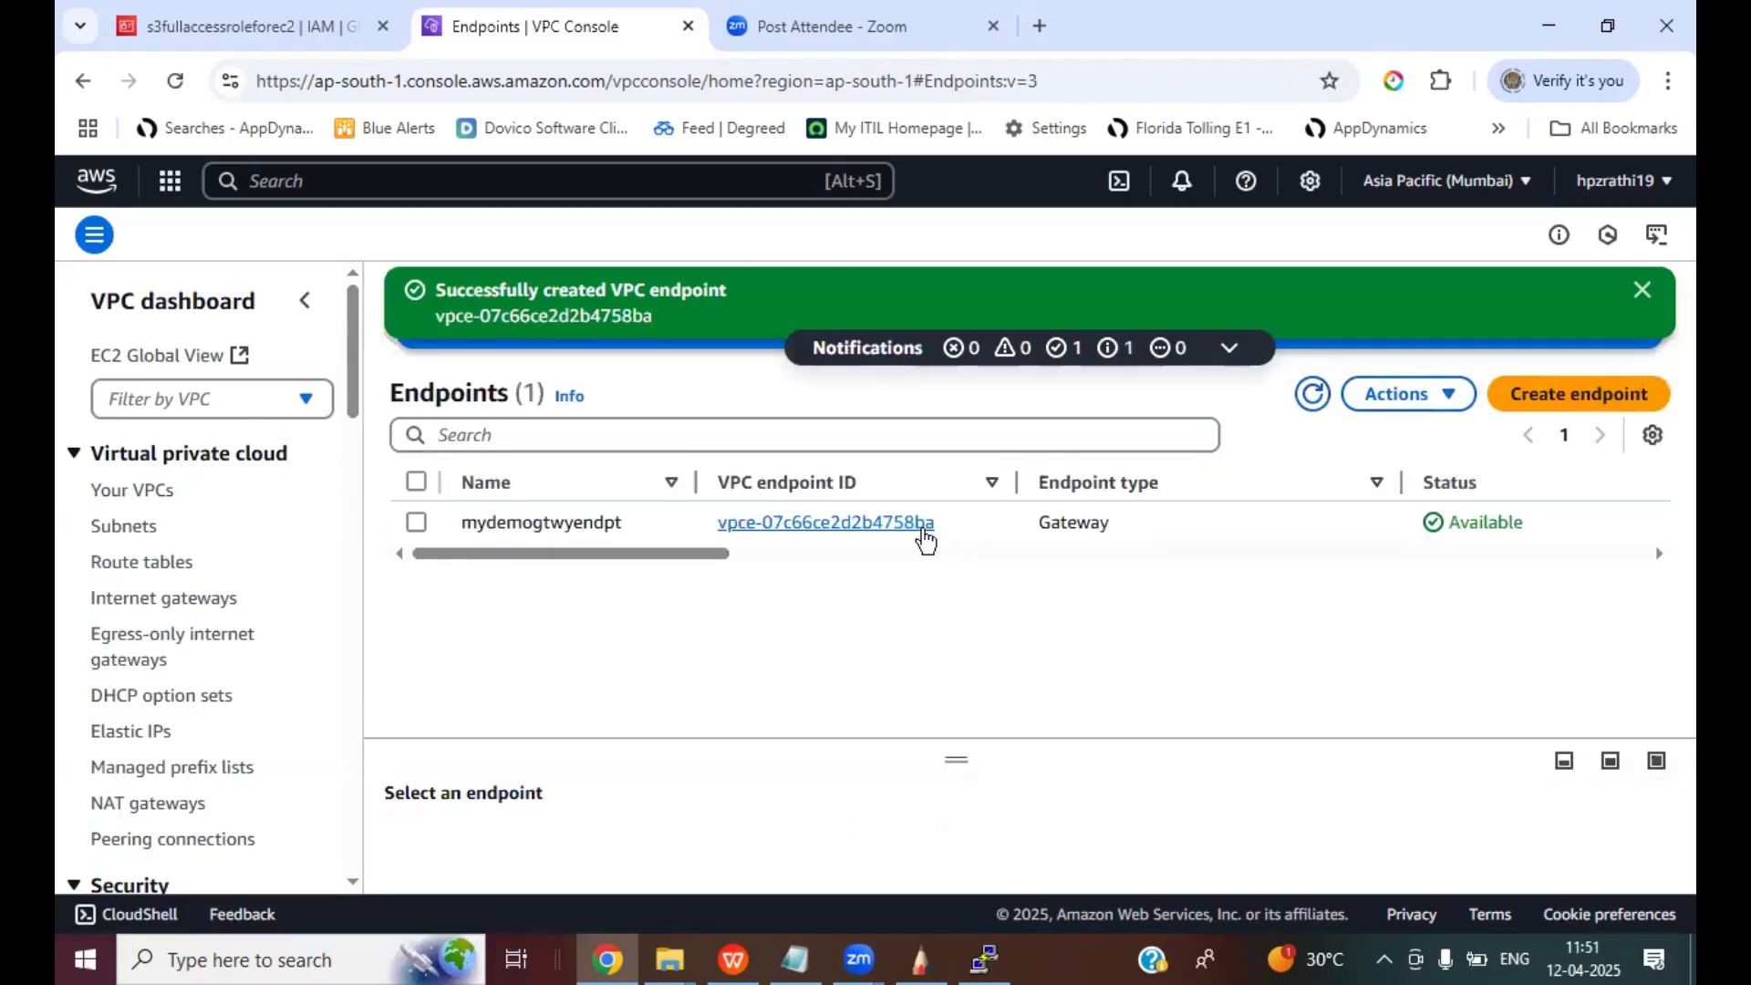
left_click(844, 524)
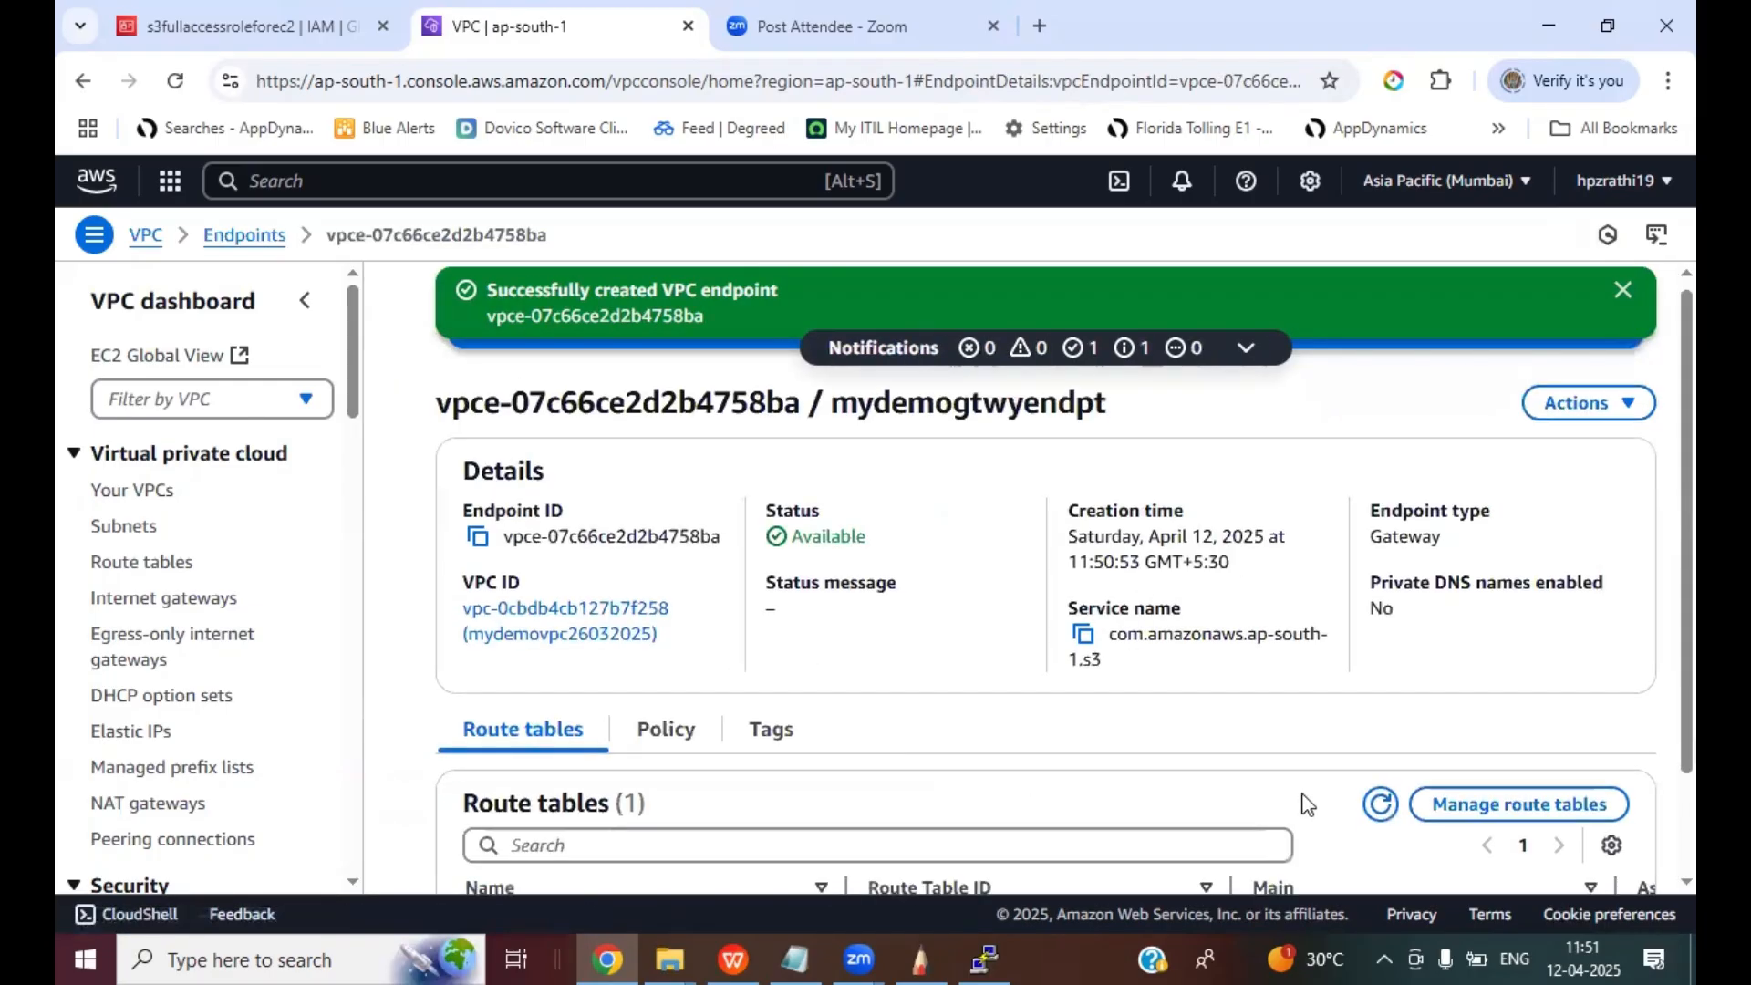
- Try to resubmit the endpoint's route table association with only rt_privat selected, and leave the form
scroll(1482, 705, "down", 2)
left_click(1492, 688)
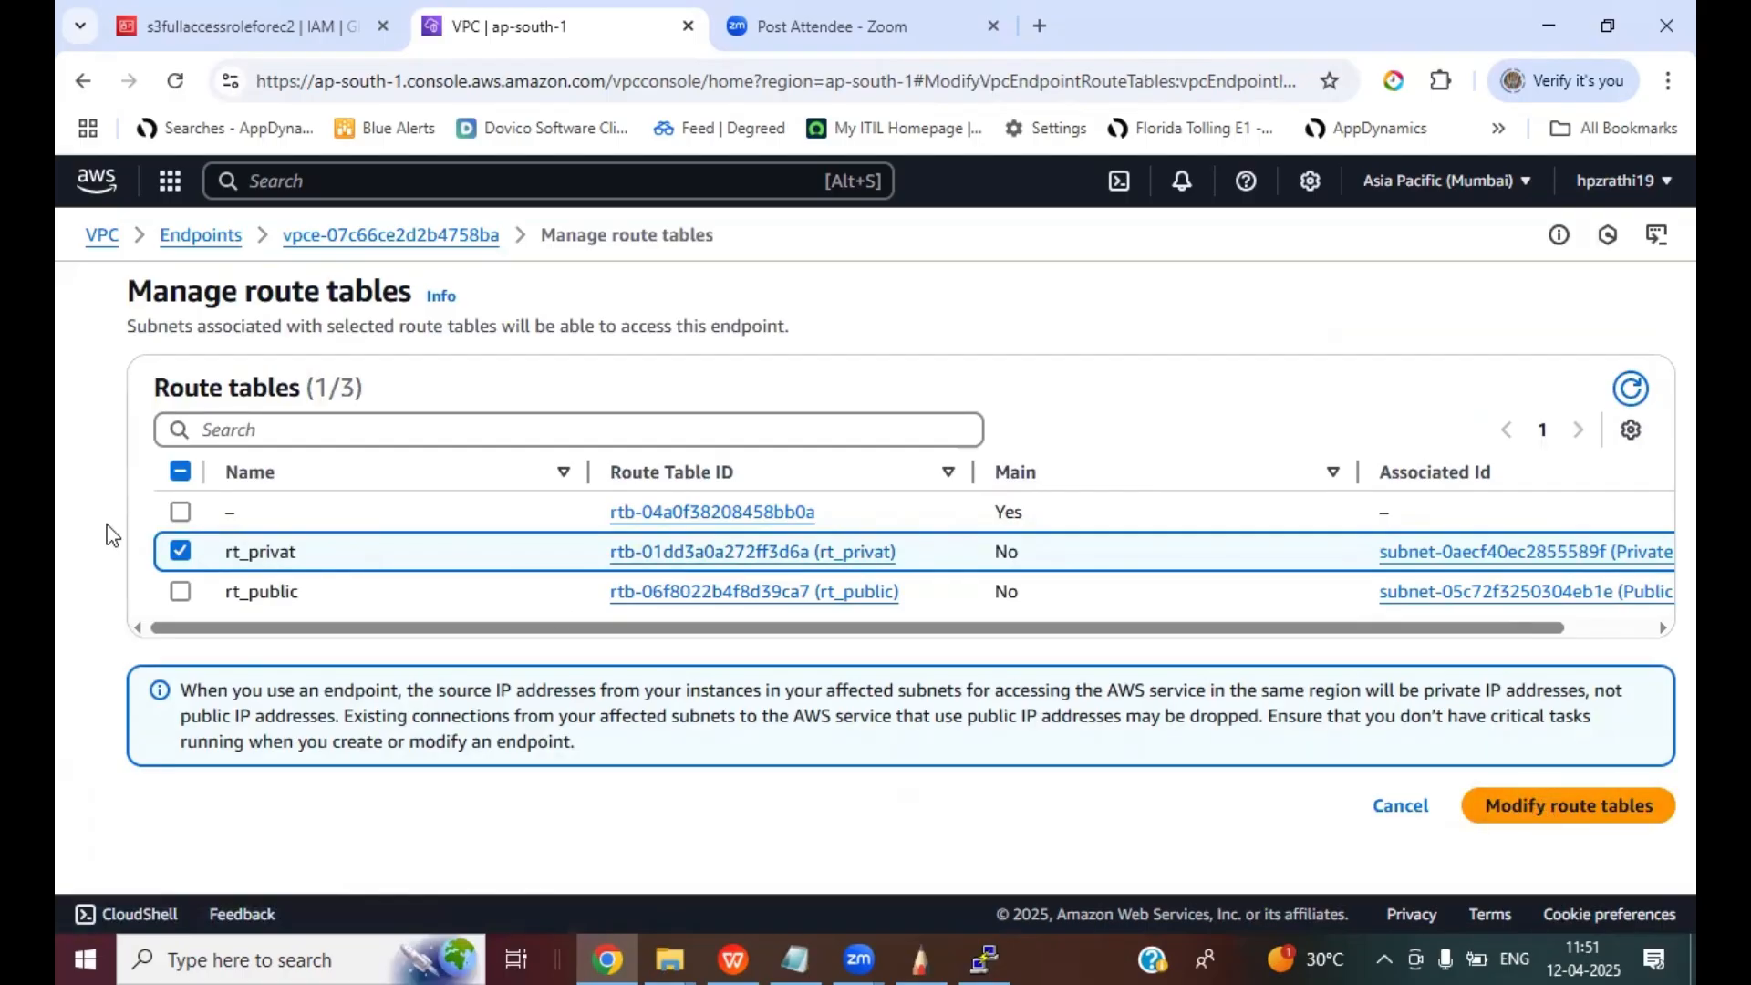
left_click(1558, 821)
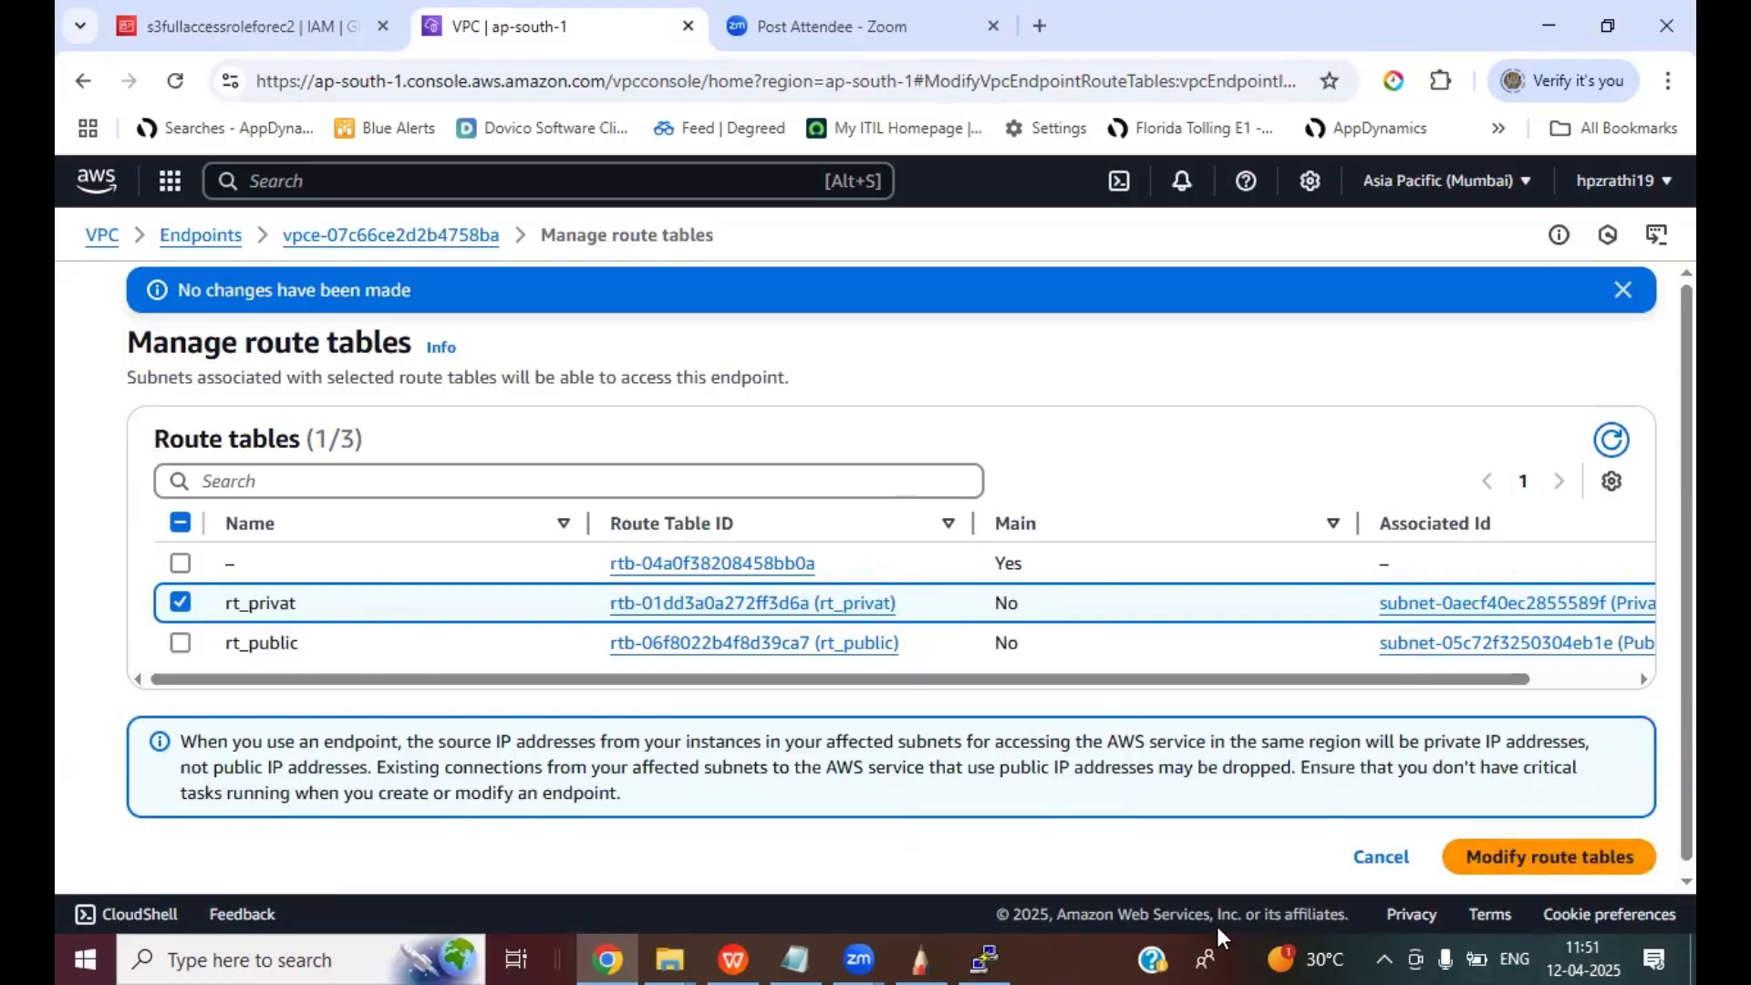
left_click(1381, 858)
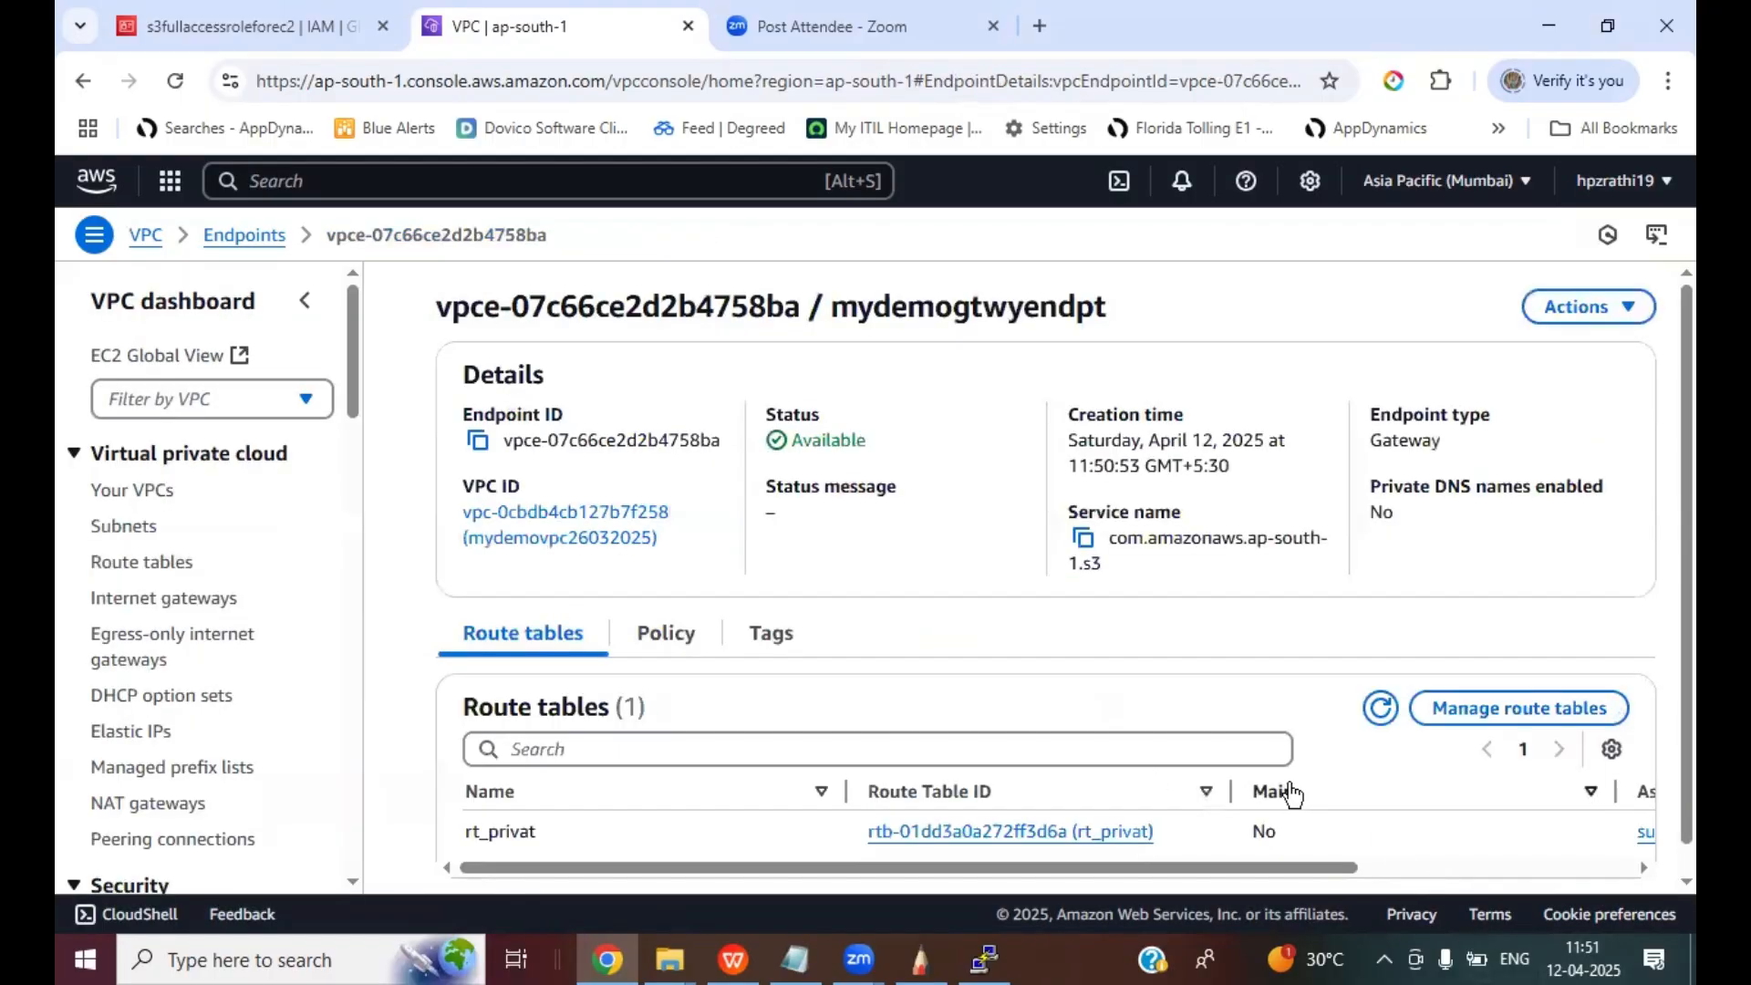
- Open the rt_privat route table from the endpoint and inspect its routes in the route editor without saving
left_click(938, 803)
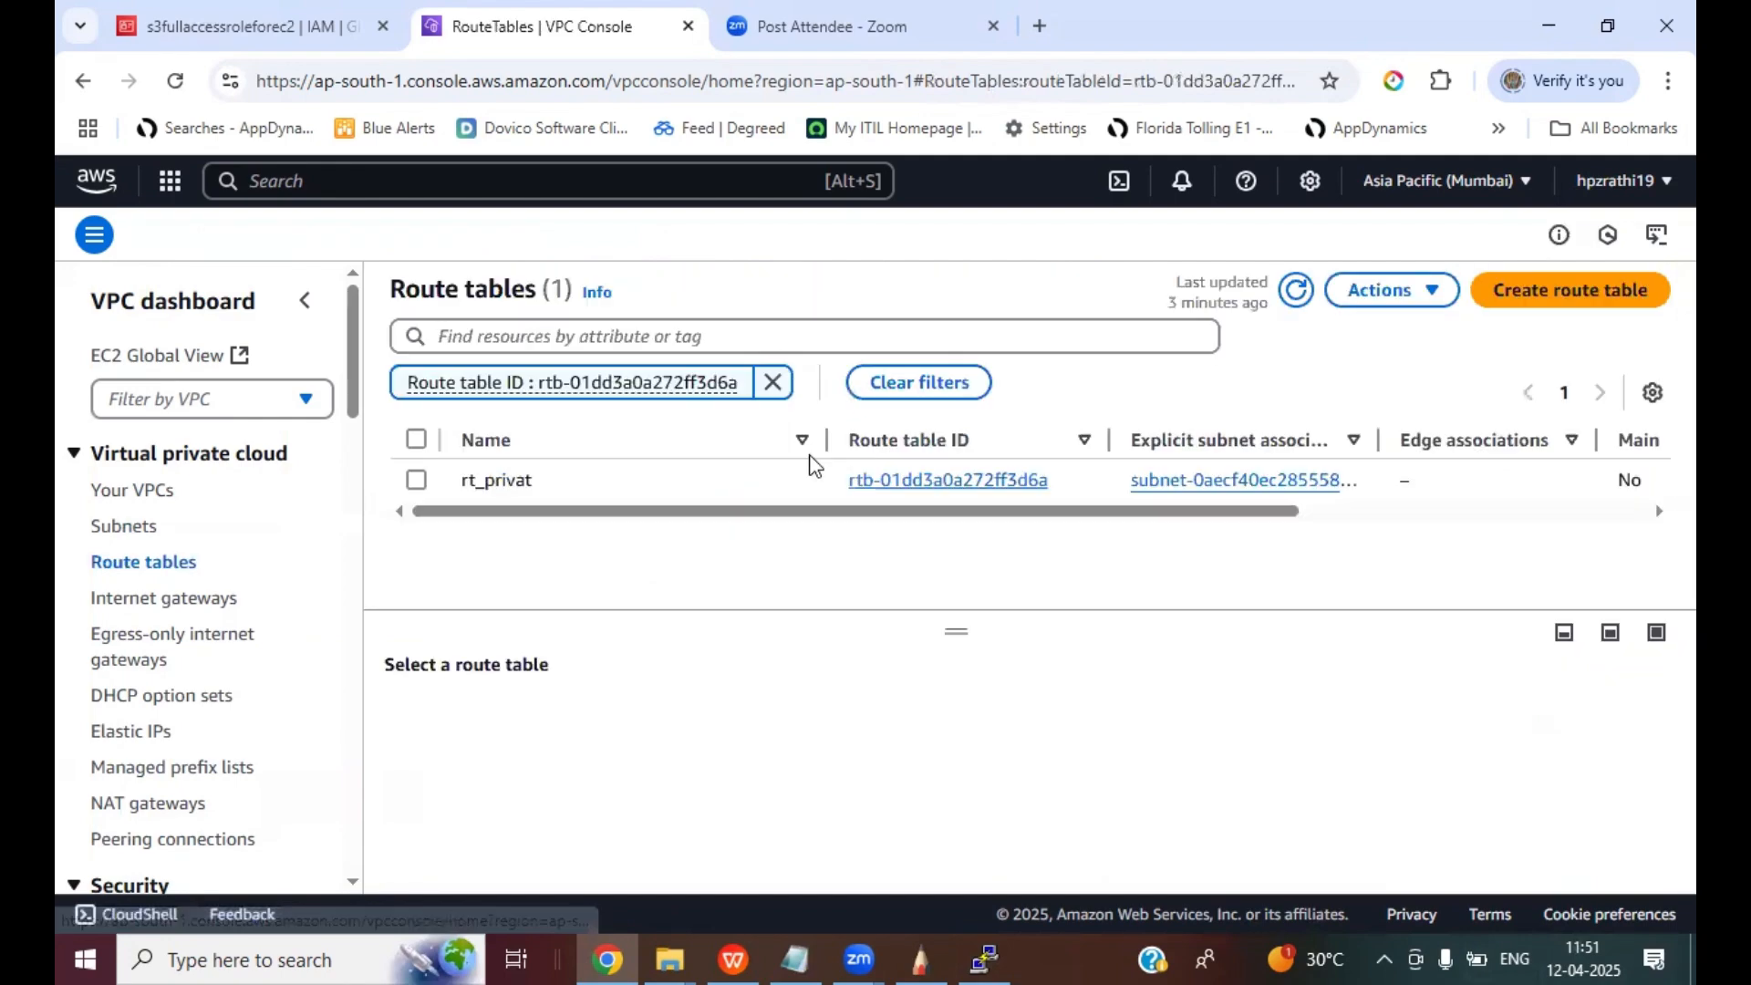
left_click(911, 483)
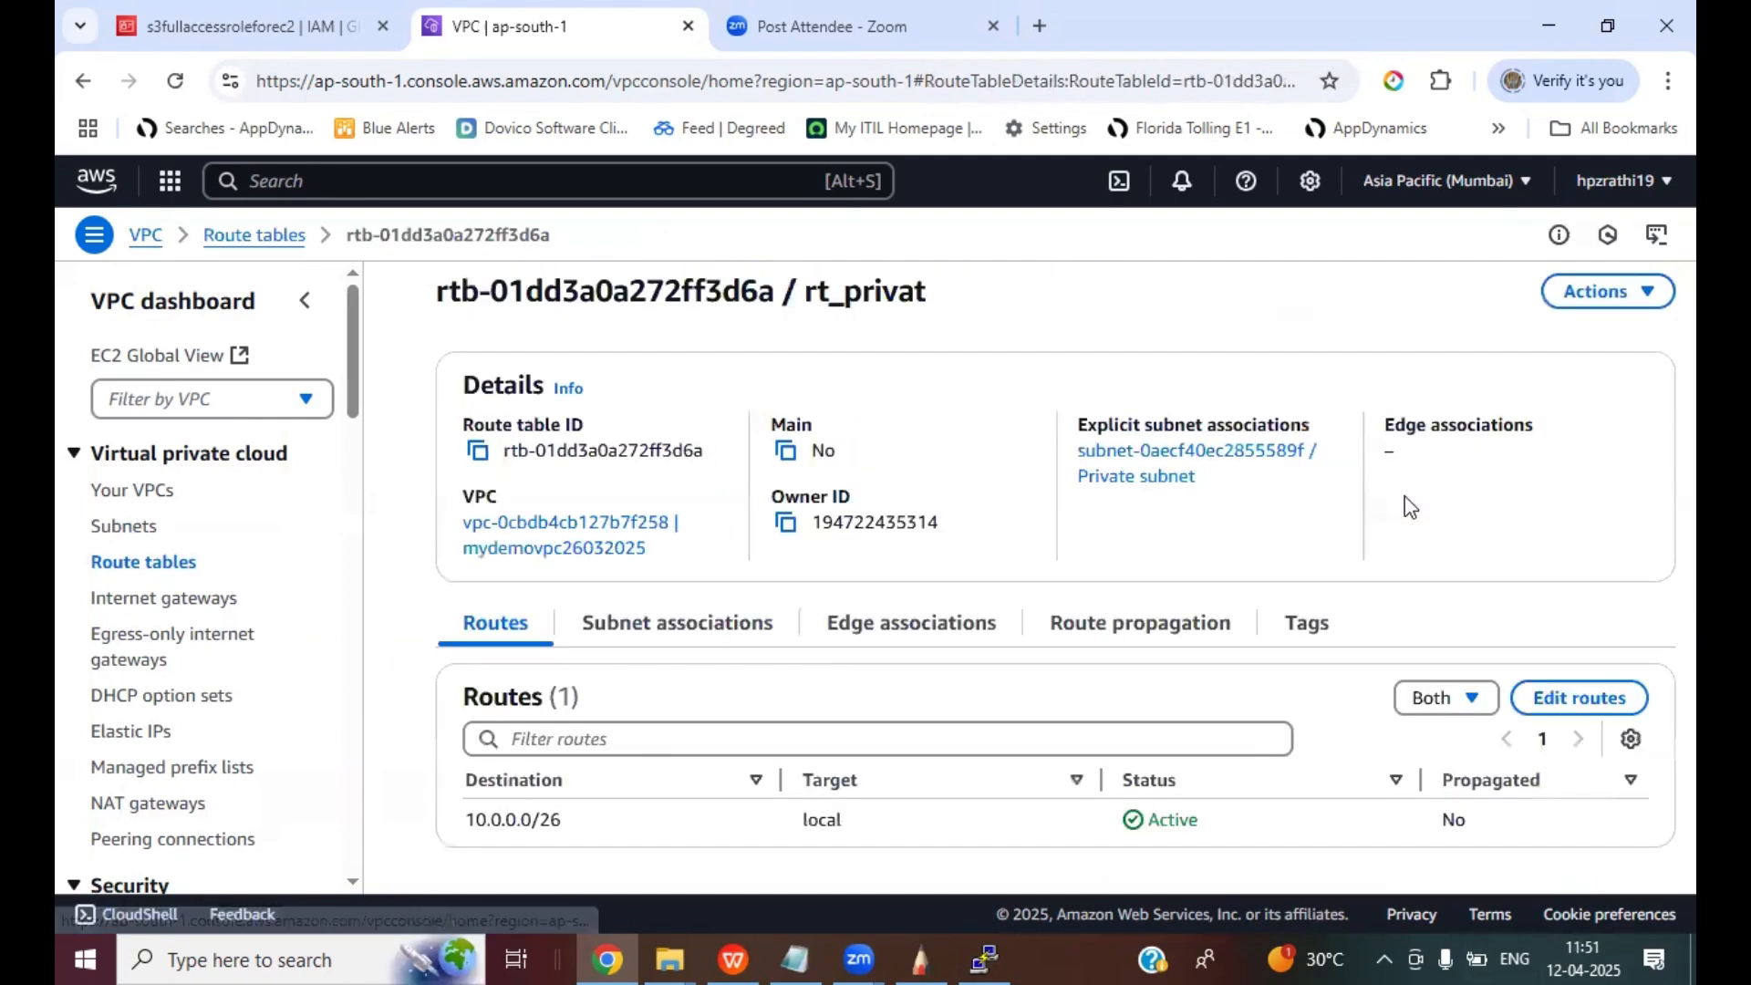
left_click(1569, 703)
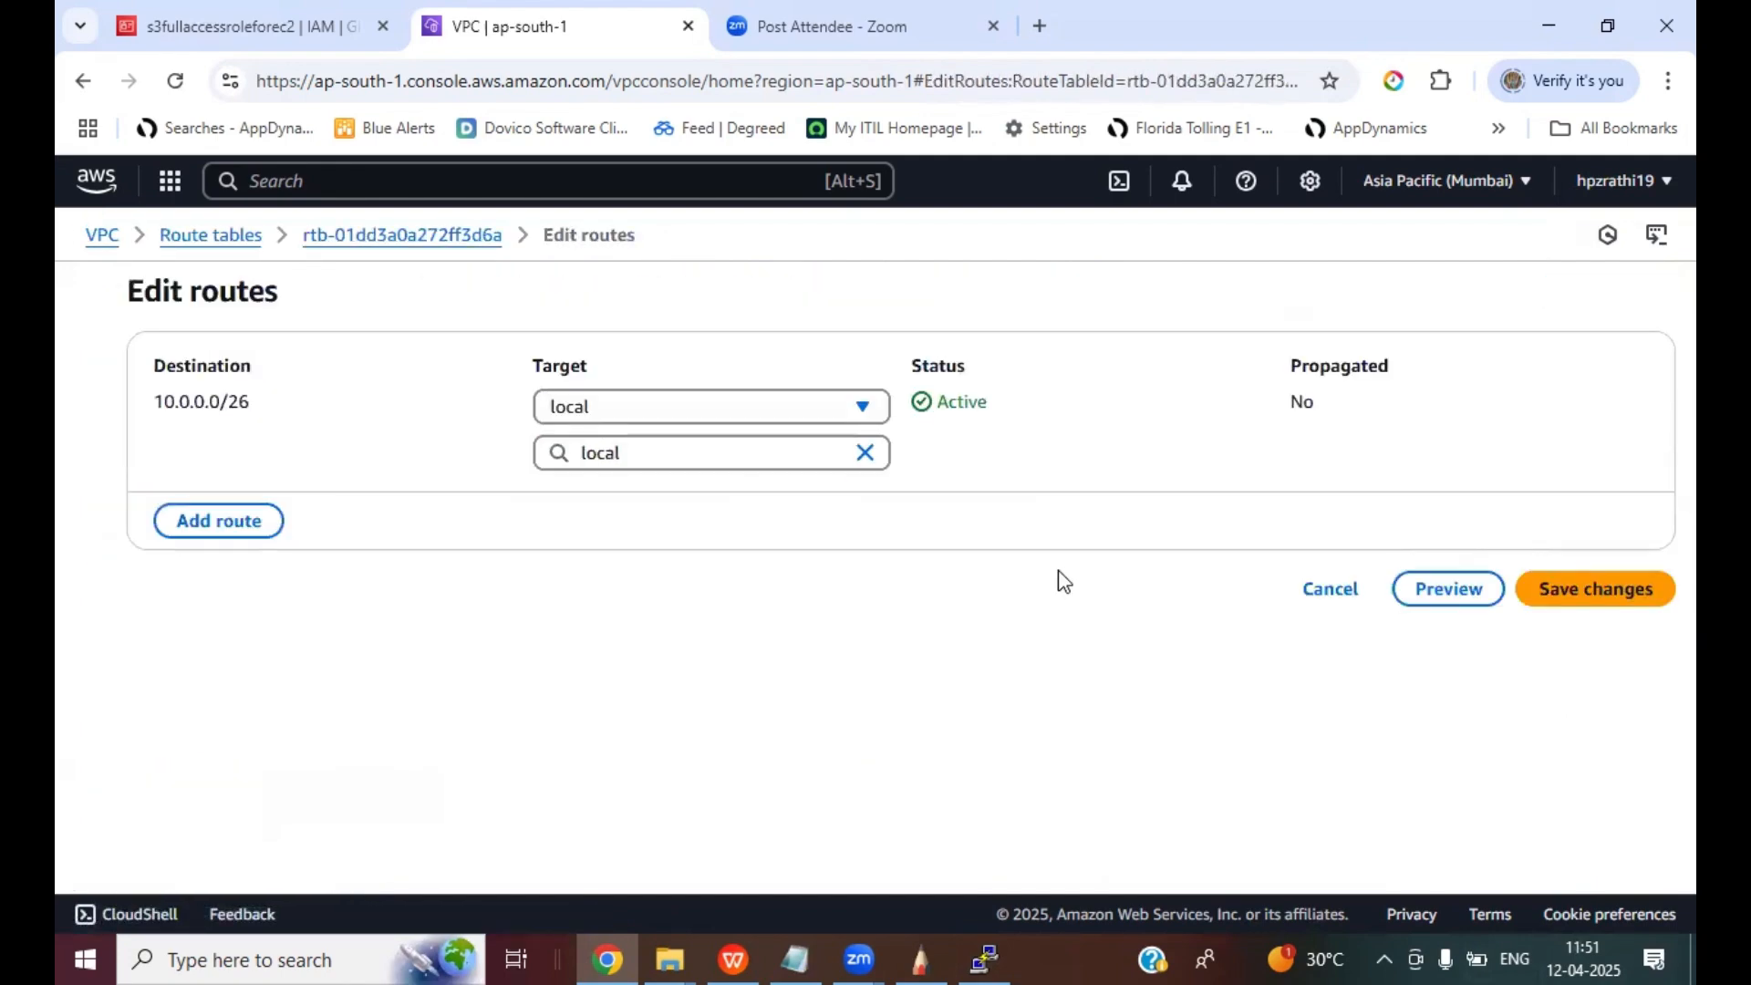
left_click(1348, 588)
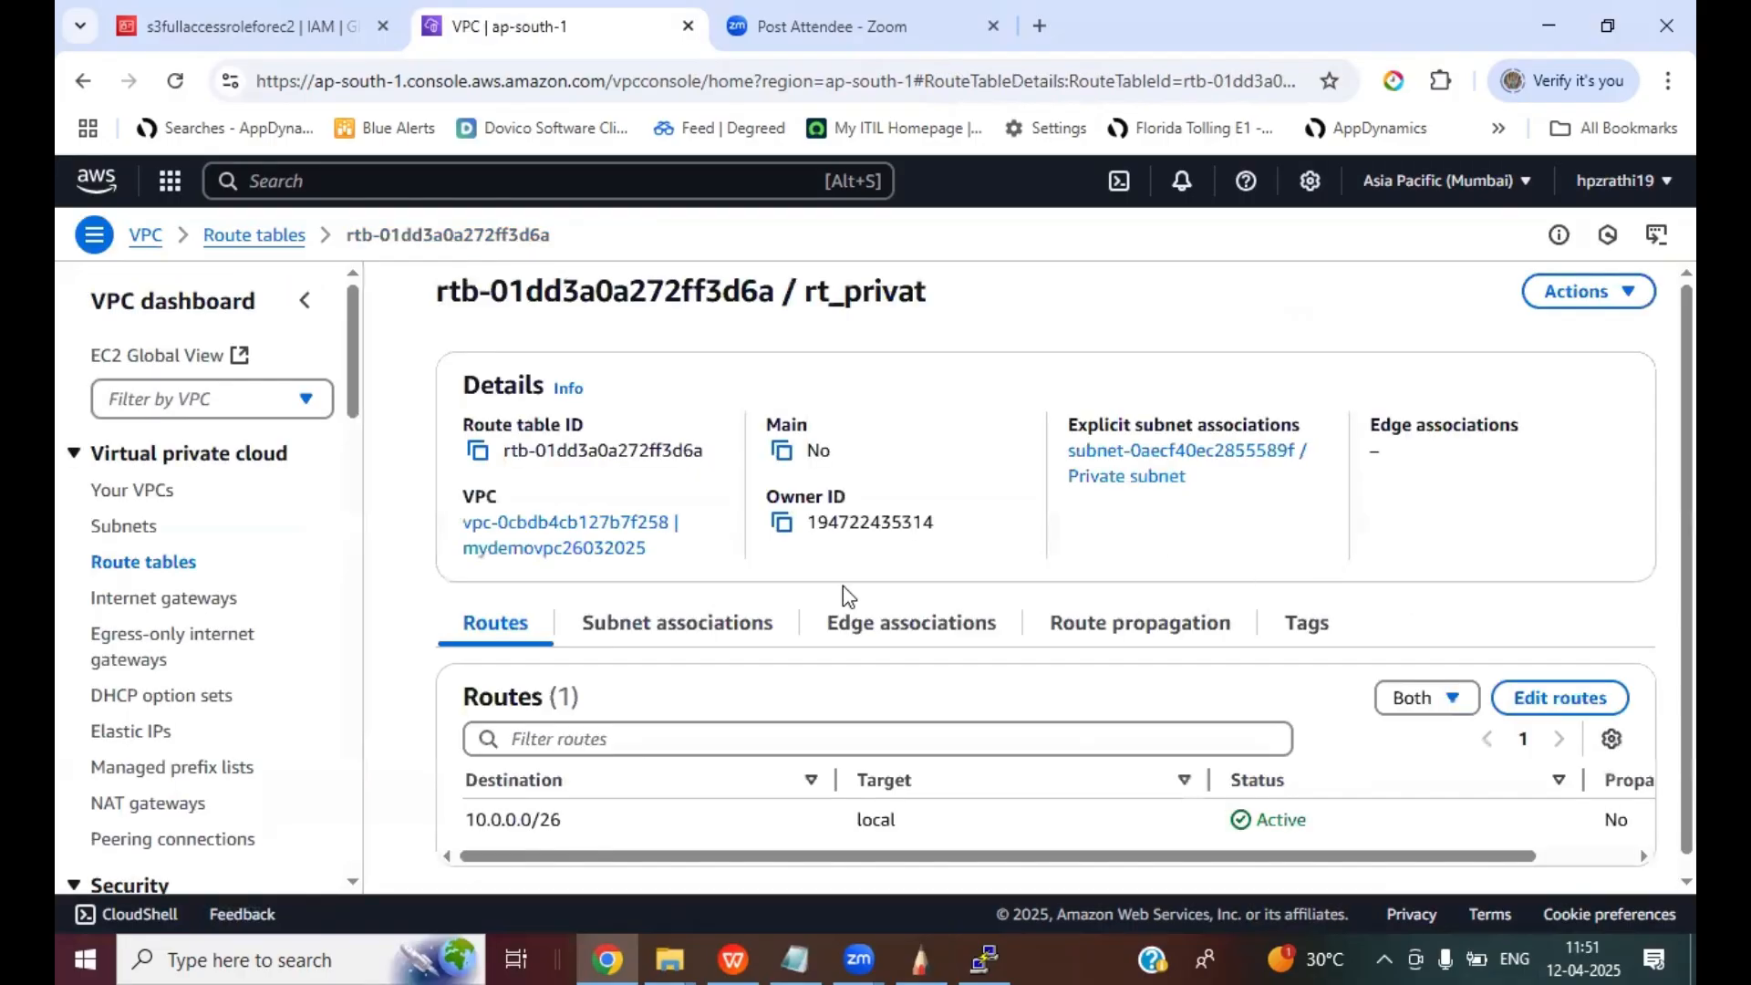
- Return to the full route tables list, refresh it and view the routes of rt_privat
scroll(155, 593, "down", 4)
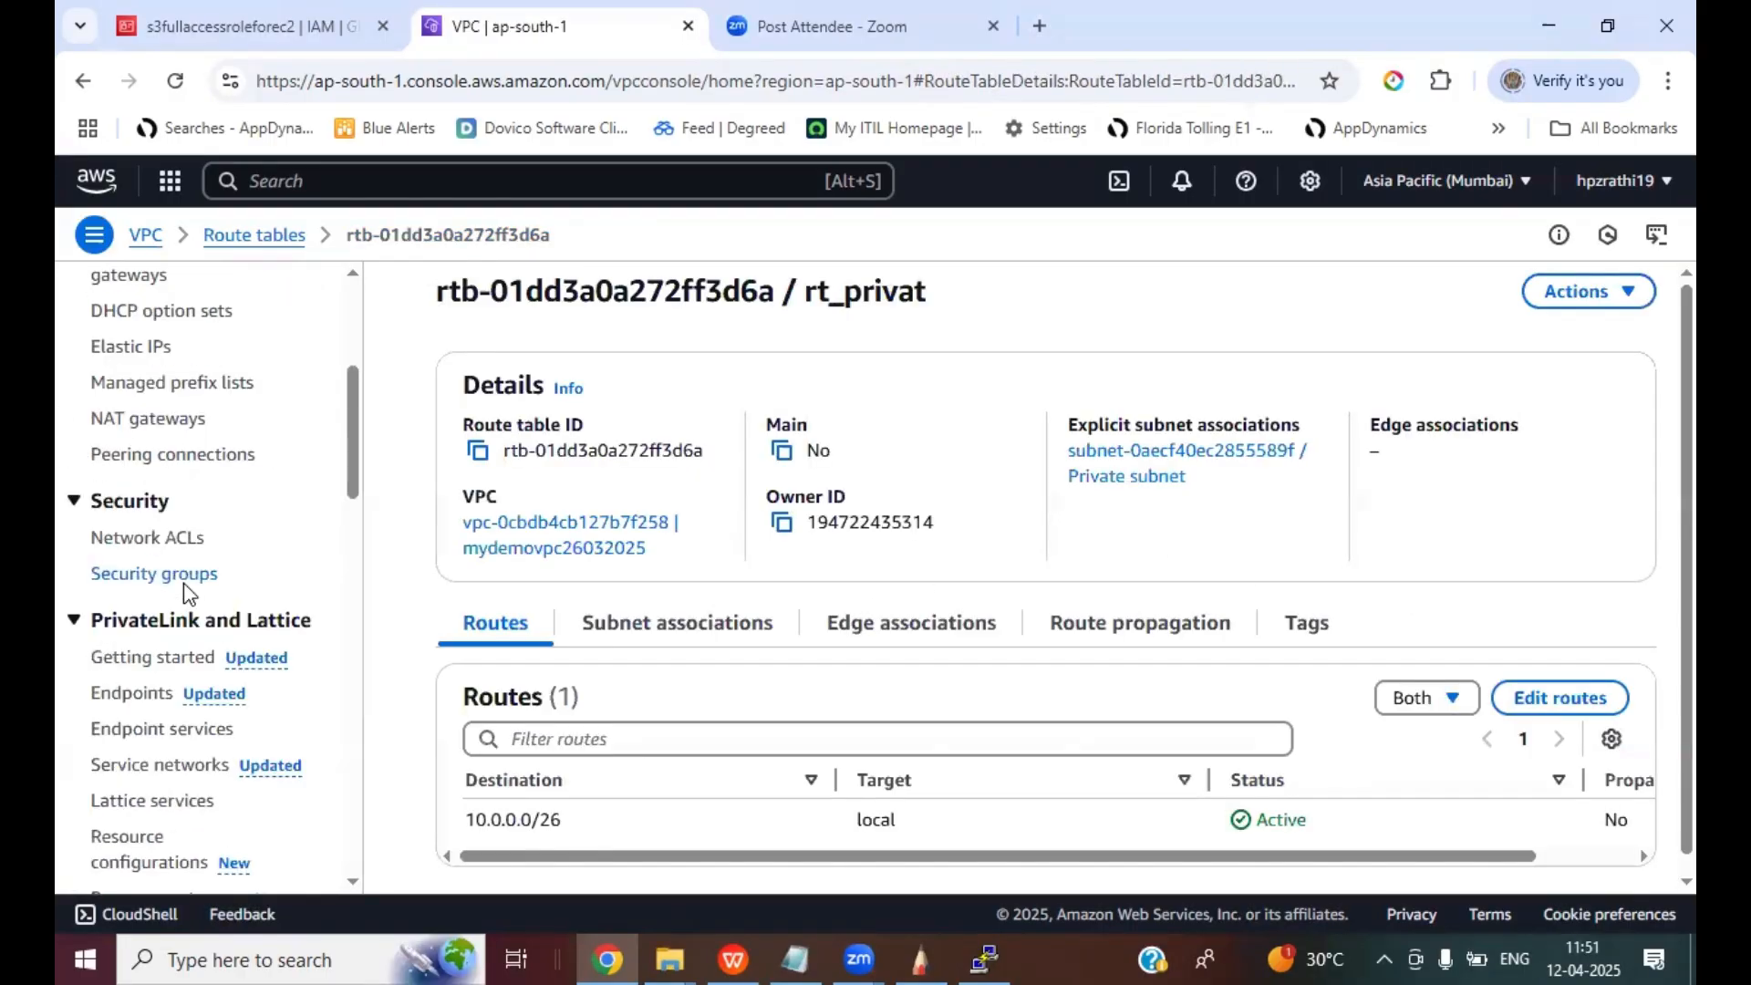
scroll(82, 593, "up", 4)
left_click(144, 562)
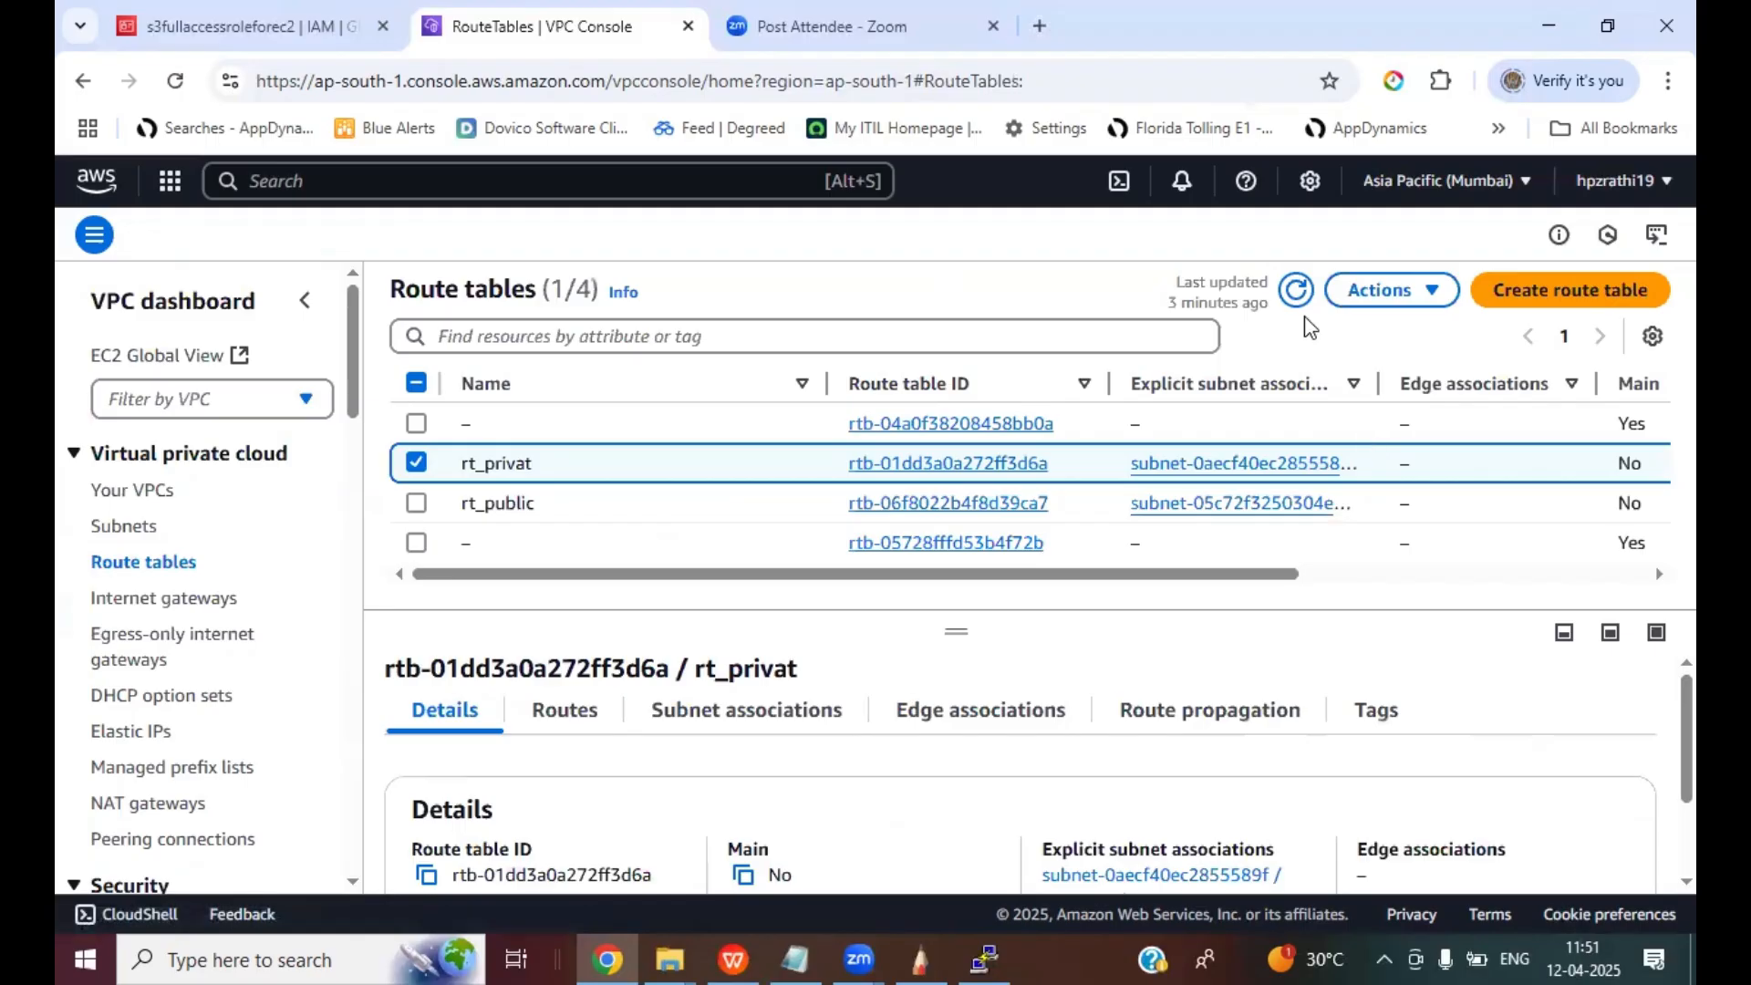
left_click(1296, 292)
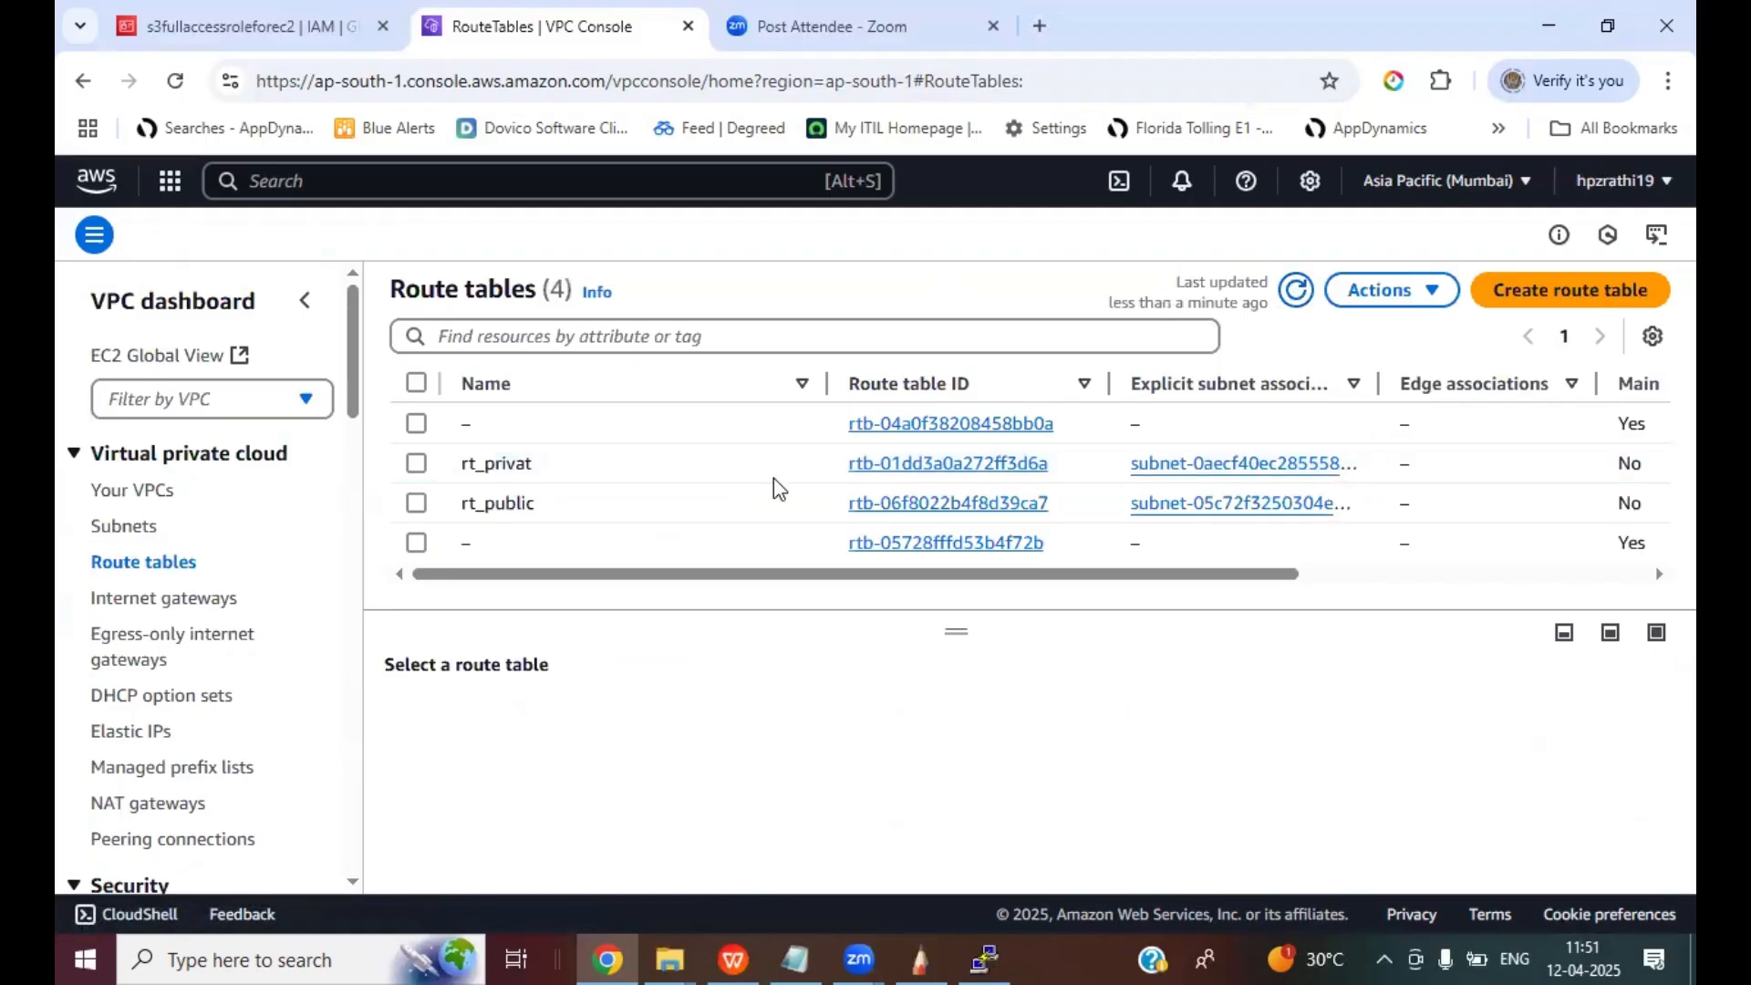
left_click(1295, 290)
scroll(281, 664, "down", 3)
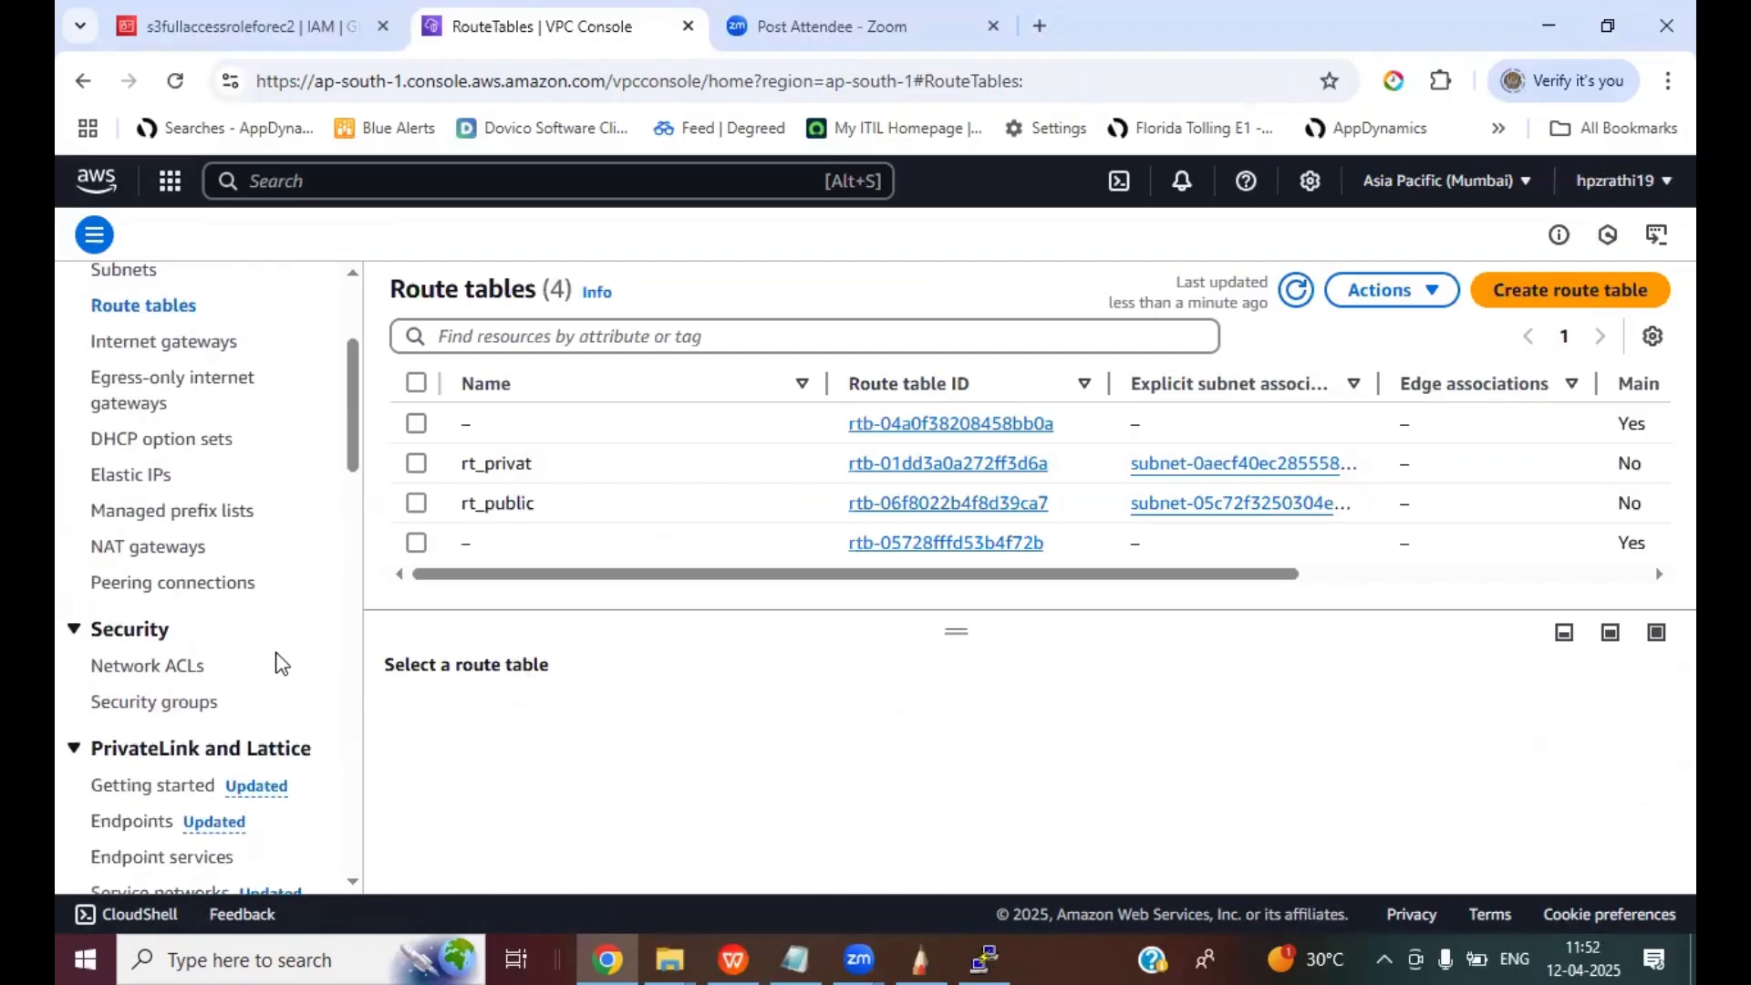
scroll(280, 664, "down", 4)
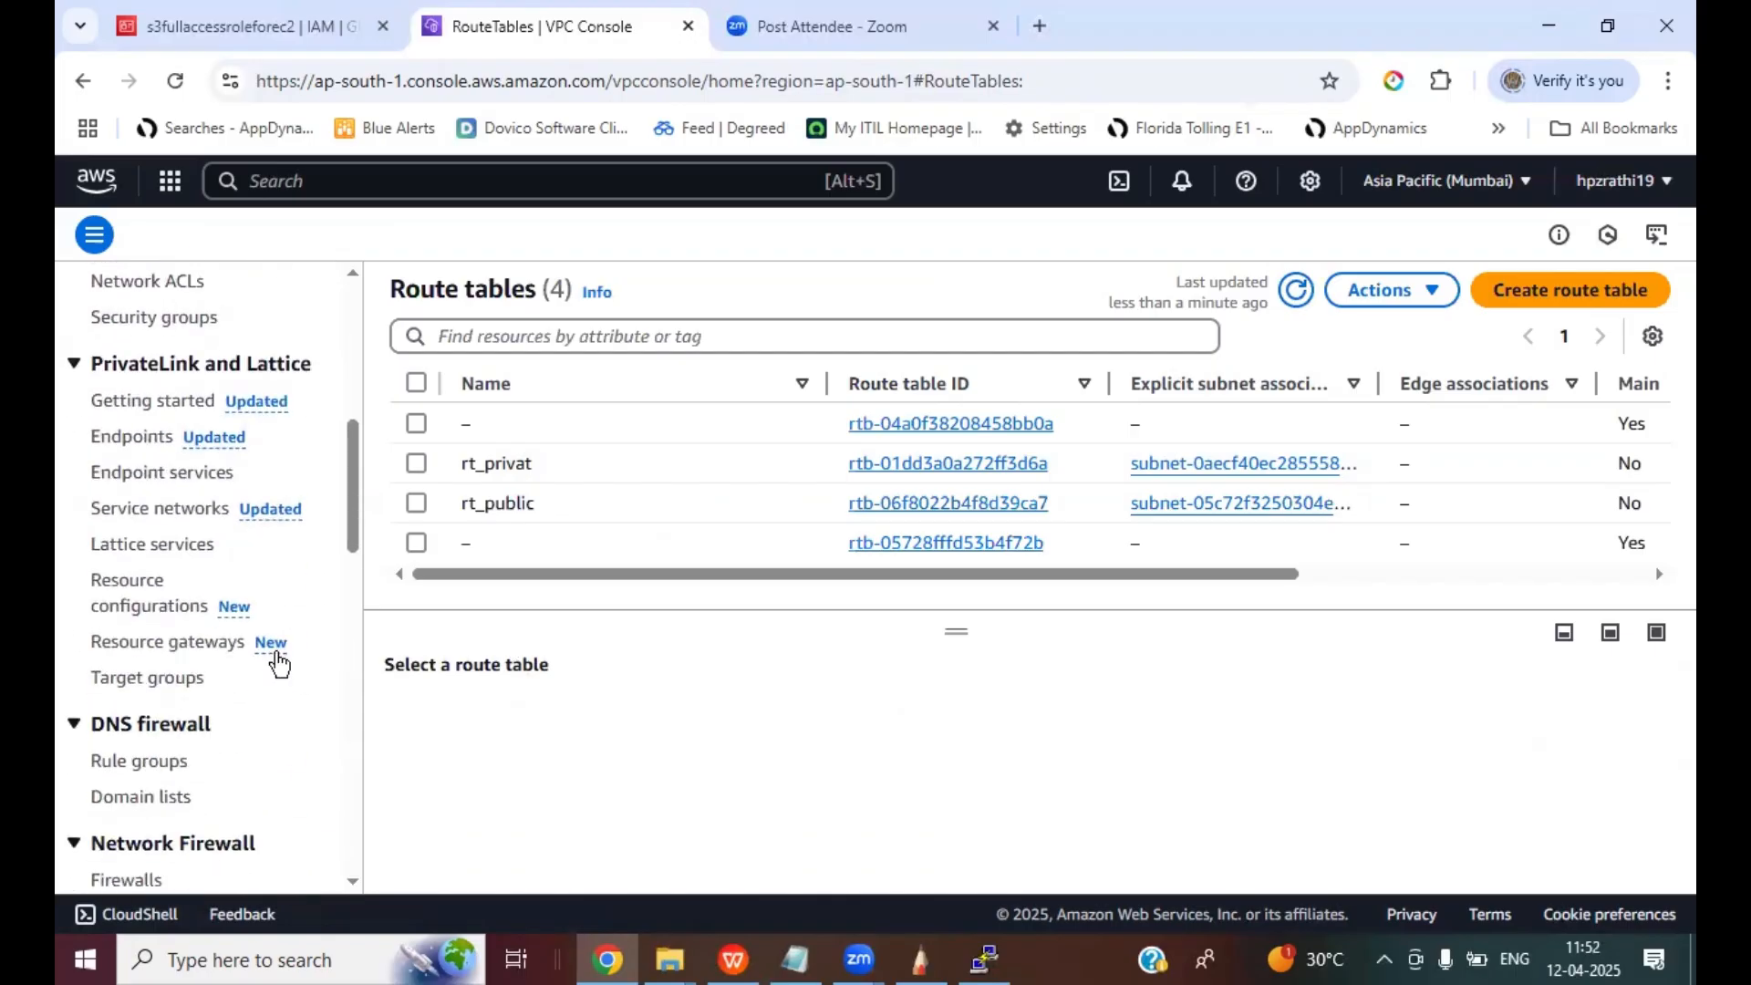
scroll(281, 664, "up", 7)
left_click(1298, 294)
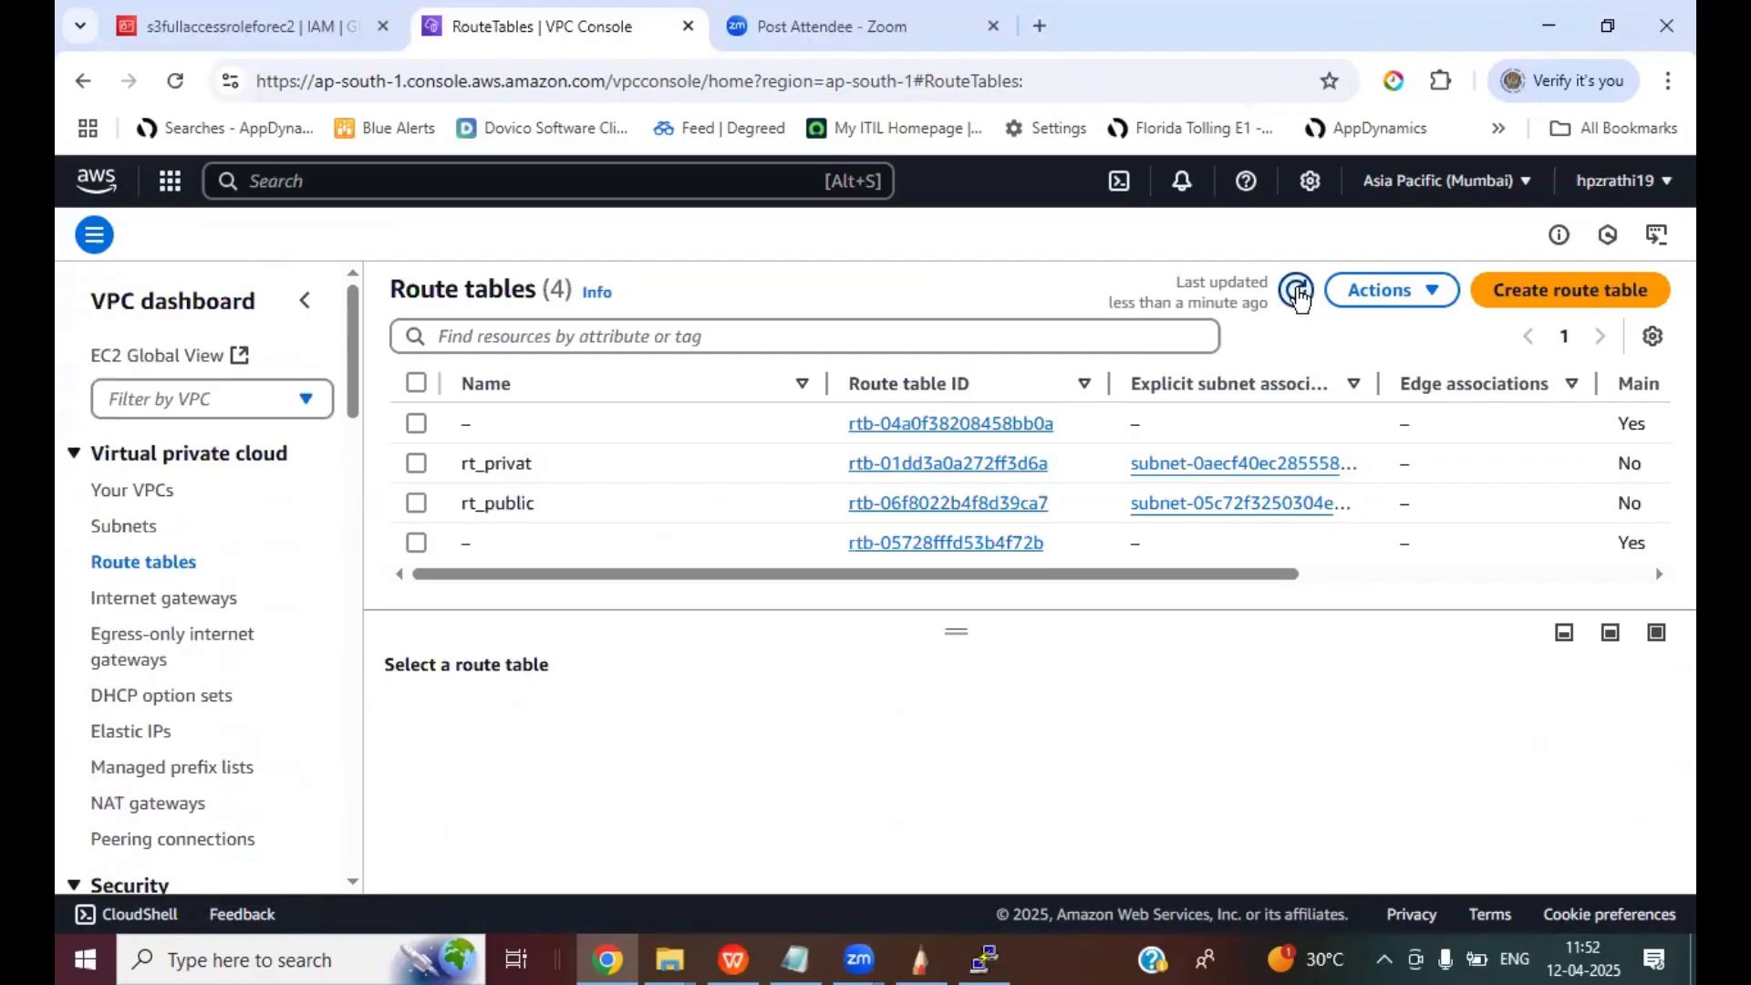
left_click(418, 465)
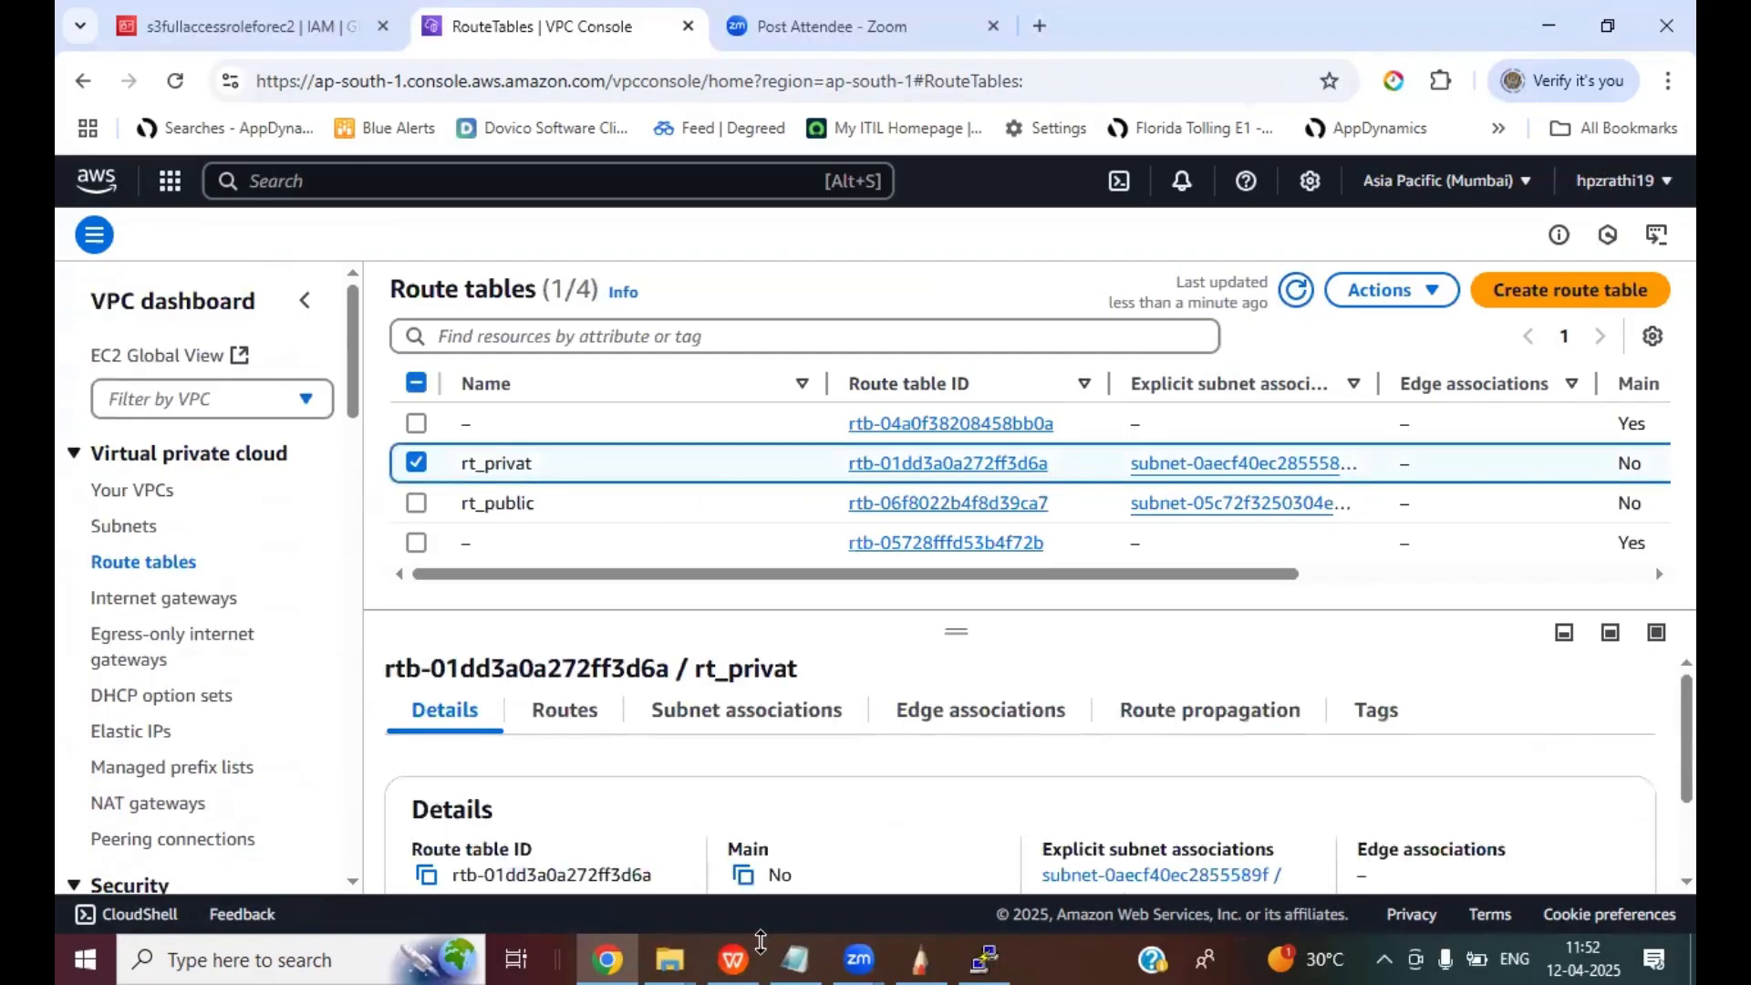
left_click(564, 716)
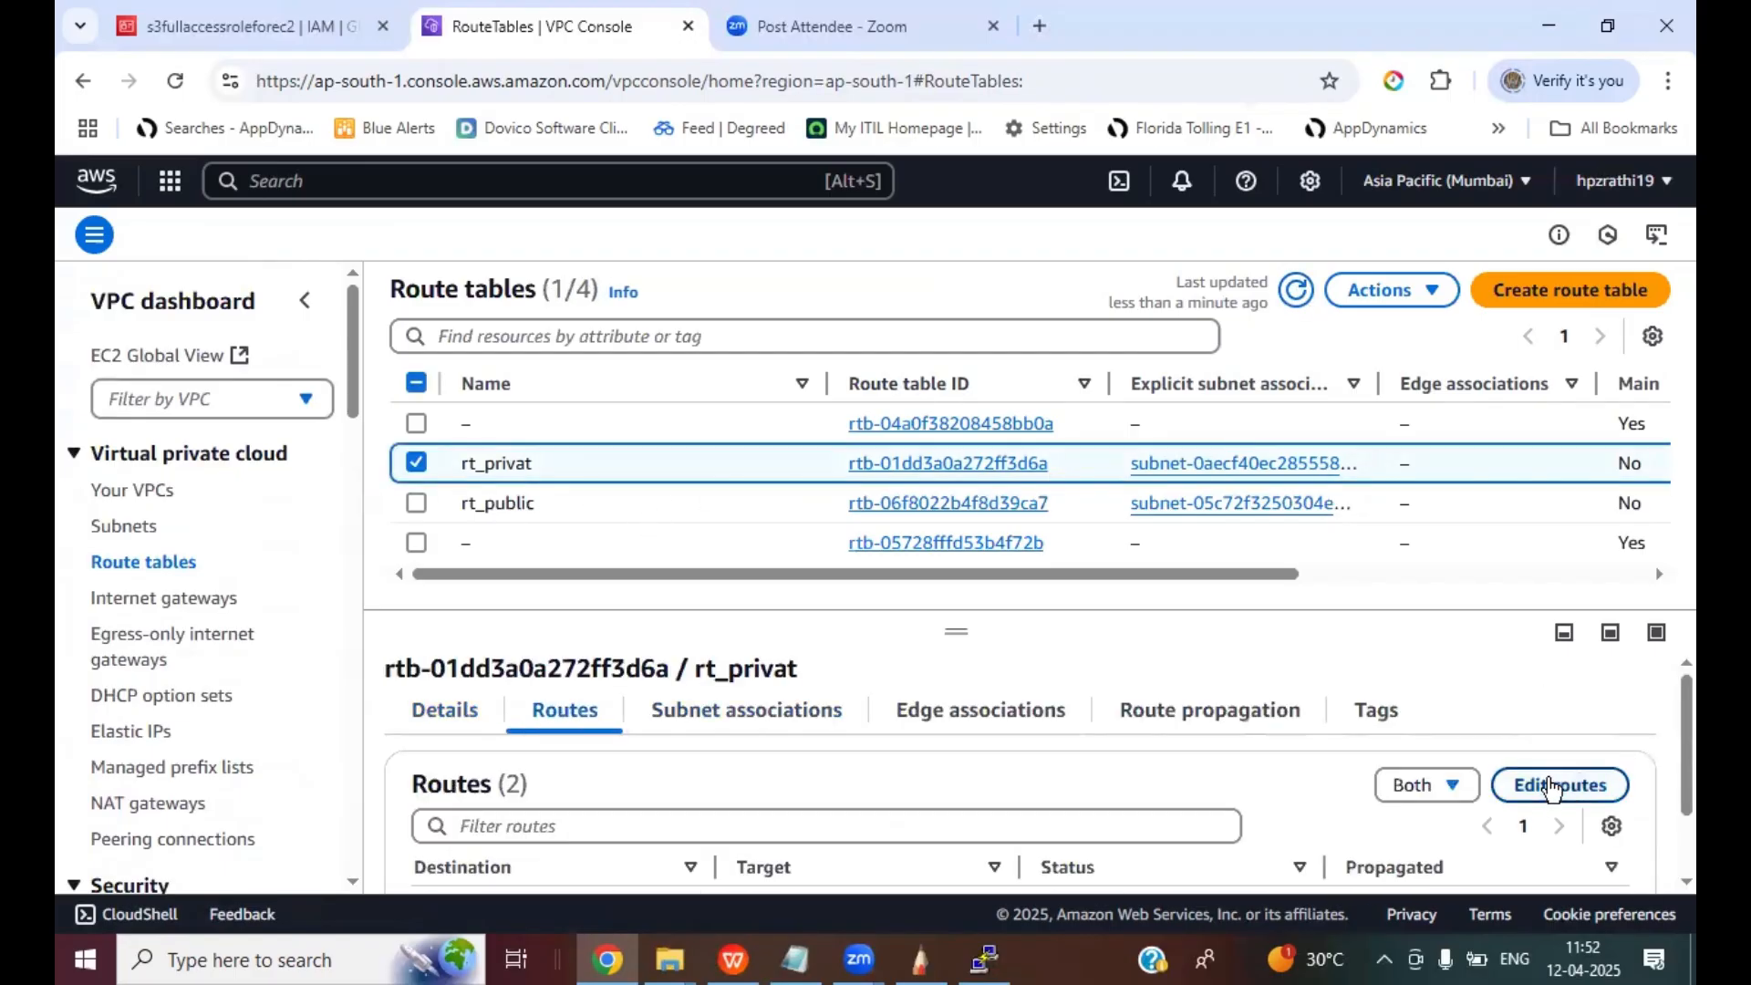
- Inspect the routes of rt_privat in the route editor, temporarily annotating the prefix list destination as S3 and the endpoint target as GTWY EP
left_click(1553, 790)
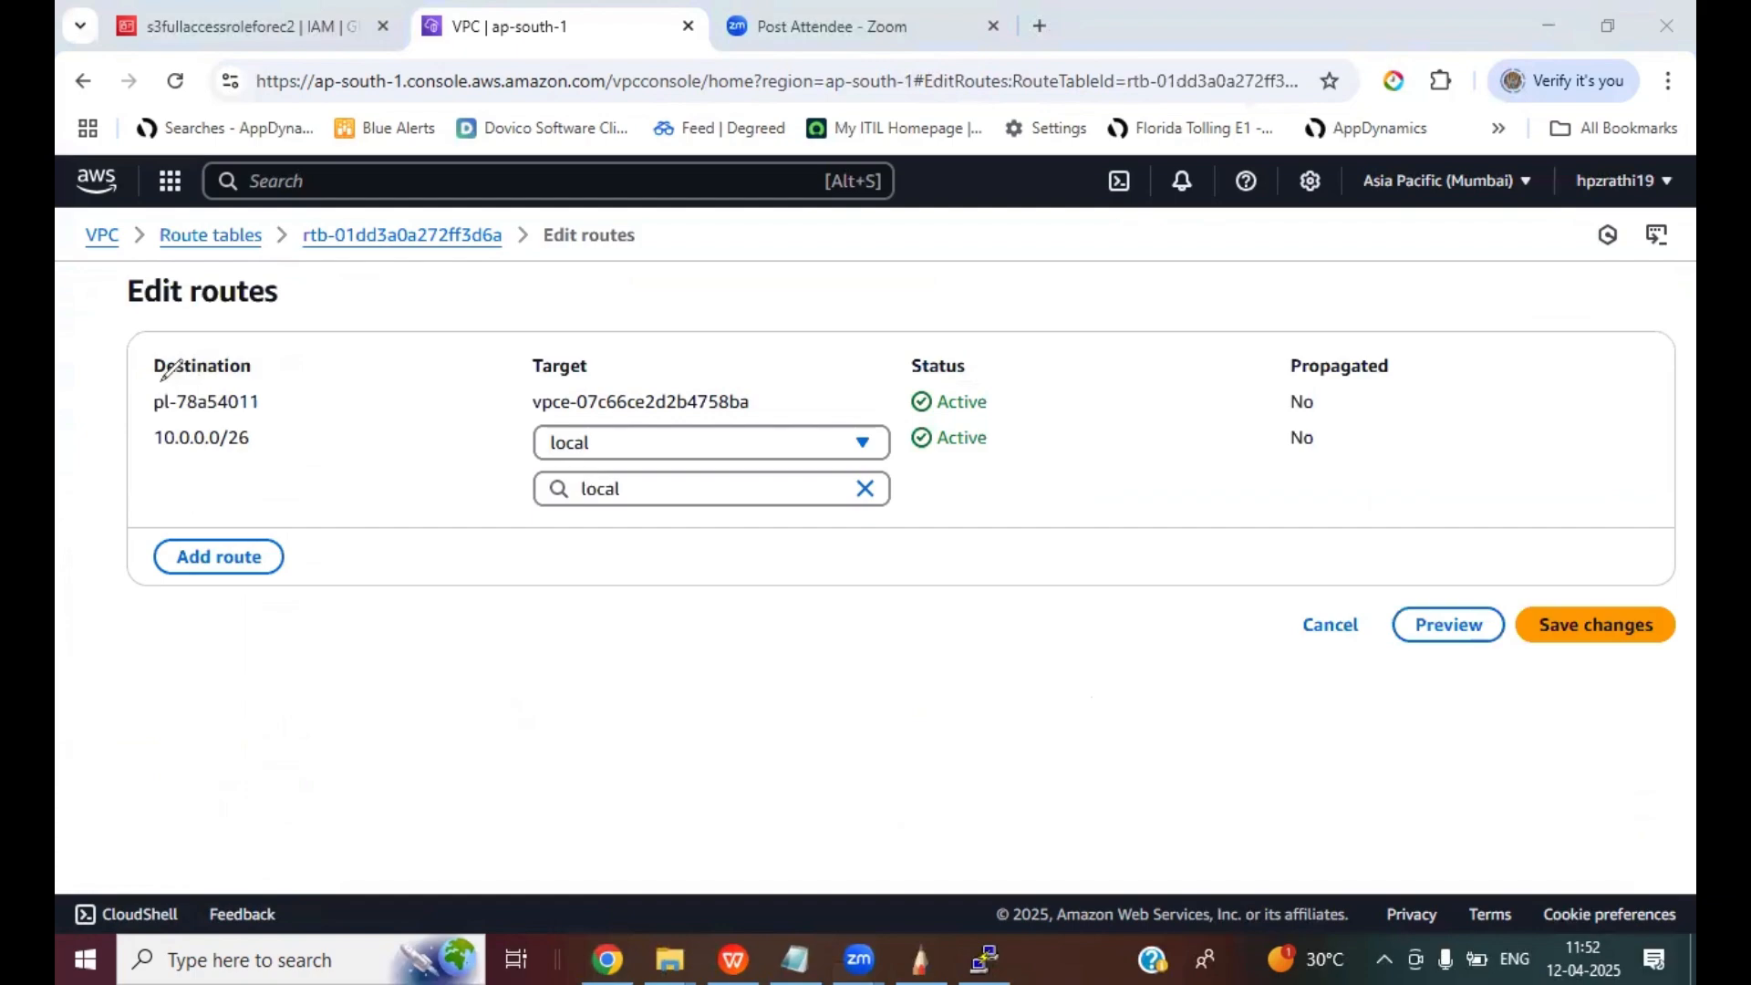
left_click_drag(167, 374, 346, 365)
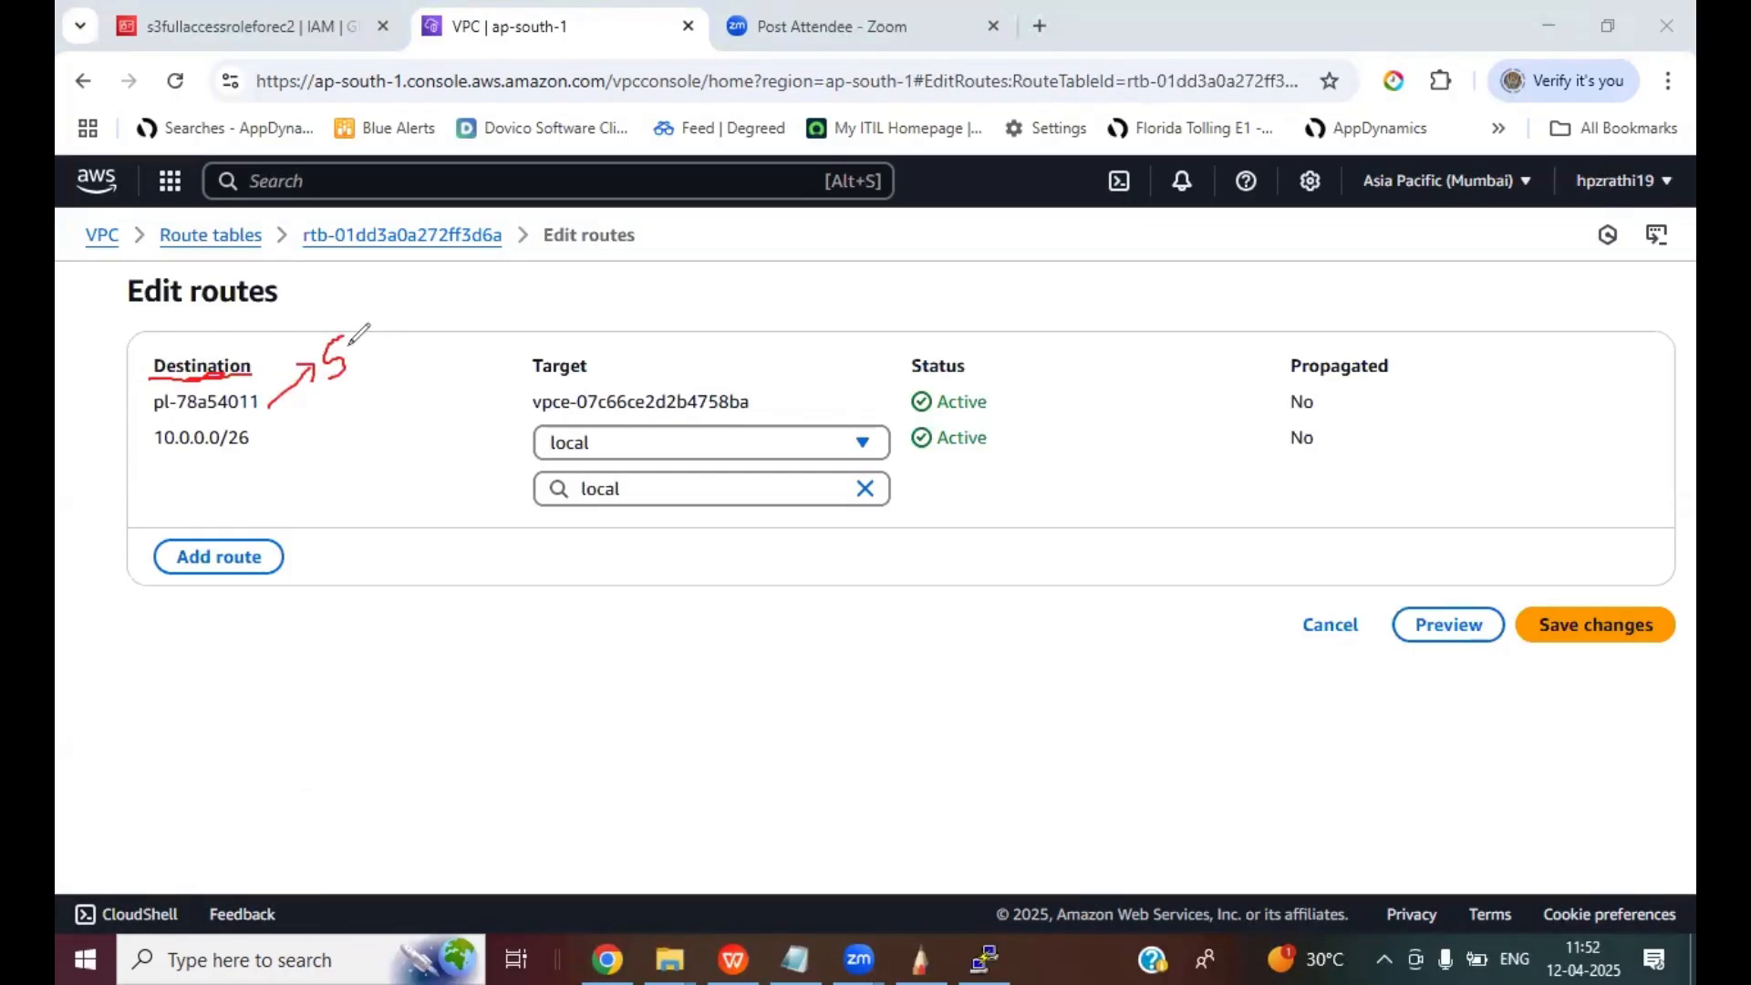
left_click_drag(359, 332, 362, 356)
left_click_drag(533, 375, 586, 367)
mouse_move(756, 407)
left_mouse_down()
mouse_move(811, 347)
mouse_move(809, 362)
left_mouse_up()
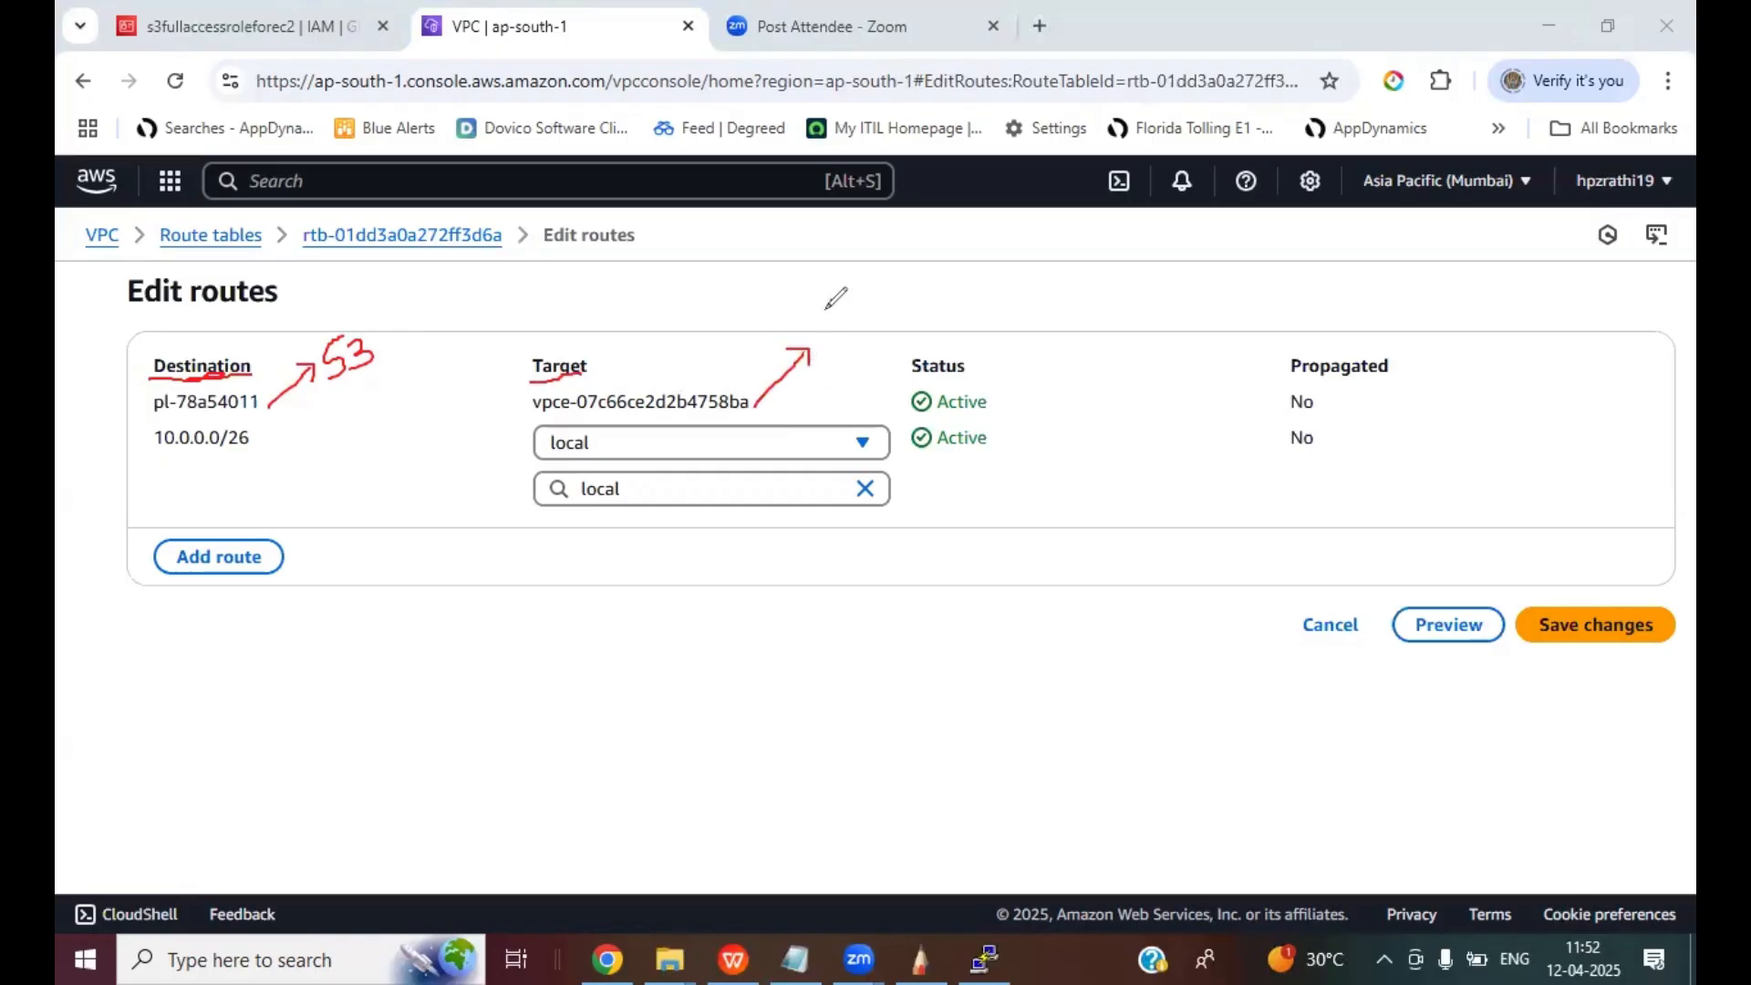
mouse_move(834, 298)
left_mouse_down()
mouse_move(837, 326)
mouse_move(857, 289)
mouse_move(856, 310)
left_mouse_up()
mouse_move(865, 290)
left_mouse_down()
mouse_move(890, 280)
mouse_move(904, 311)
mouse_move(958, 260)
mouse_move(953, 283)
mouse_move(972, 271)
left_mouse_up()
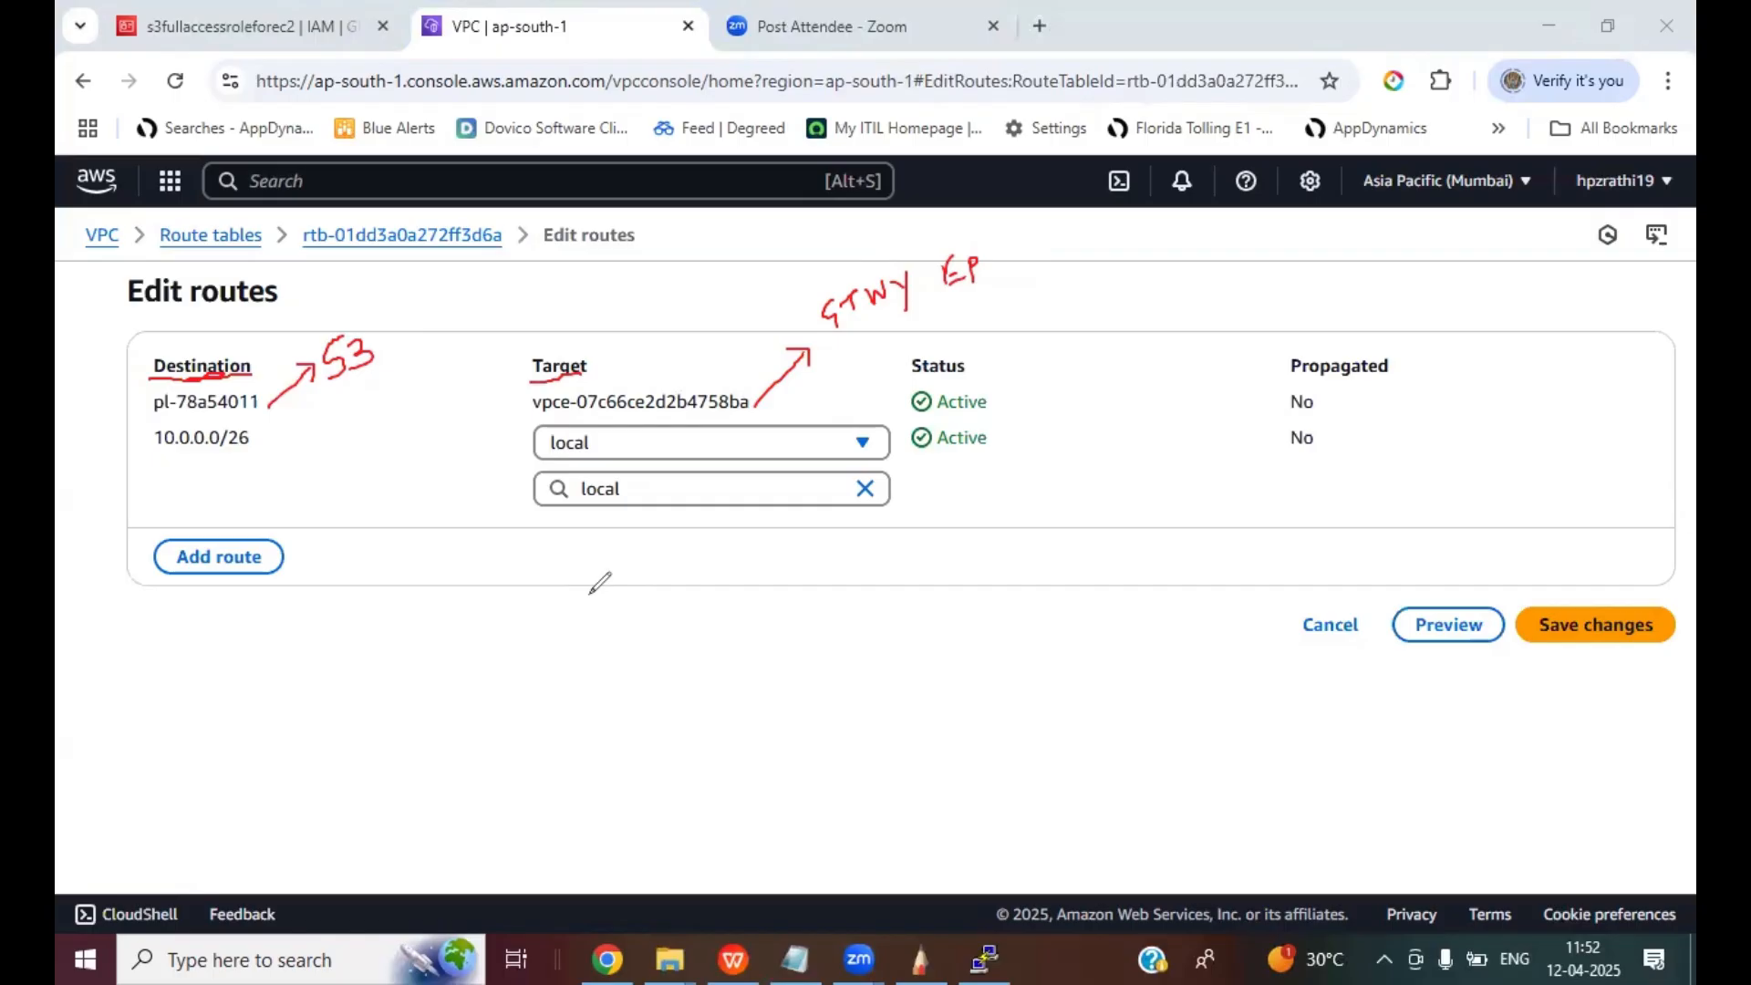
left_click_drag(301, 283, 380, 209)
left_click(1489, 632)
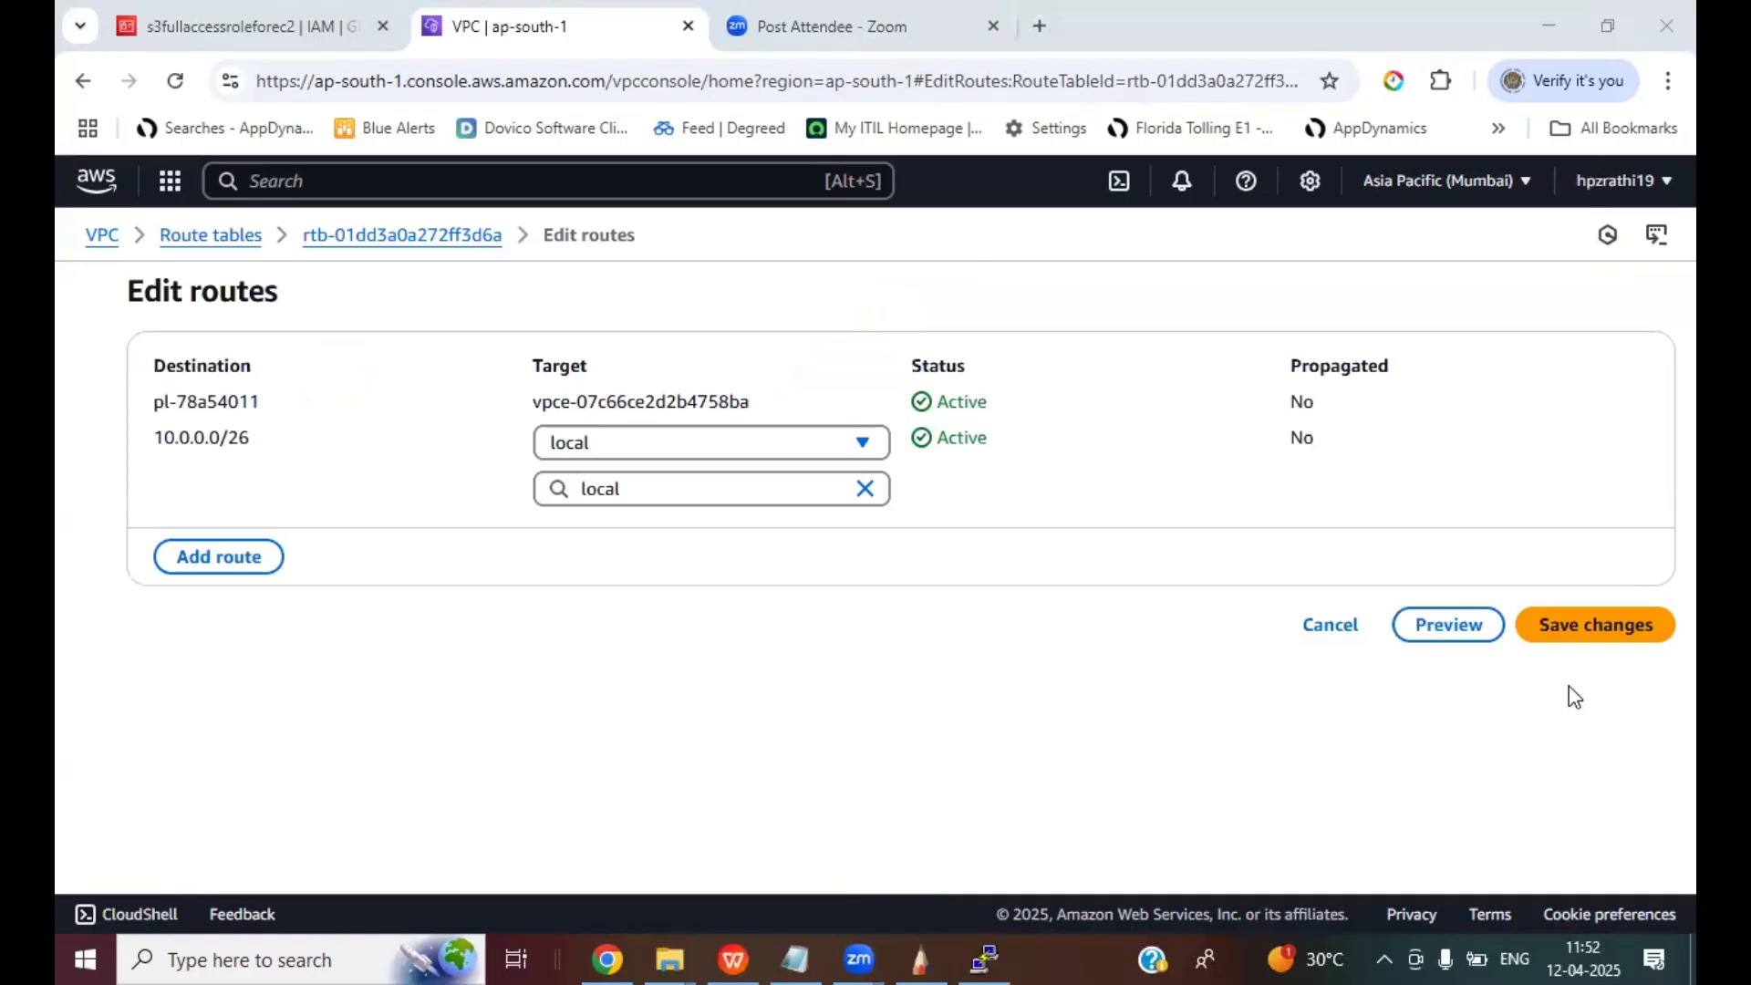
- Switch to the SketchBook diagram, tick the Gateway endpoint label, and undo the tick
left_click(985, 959)
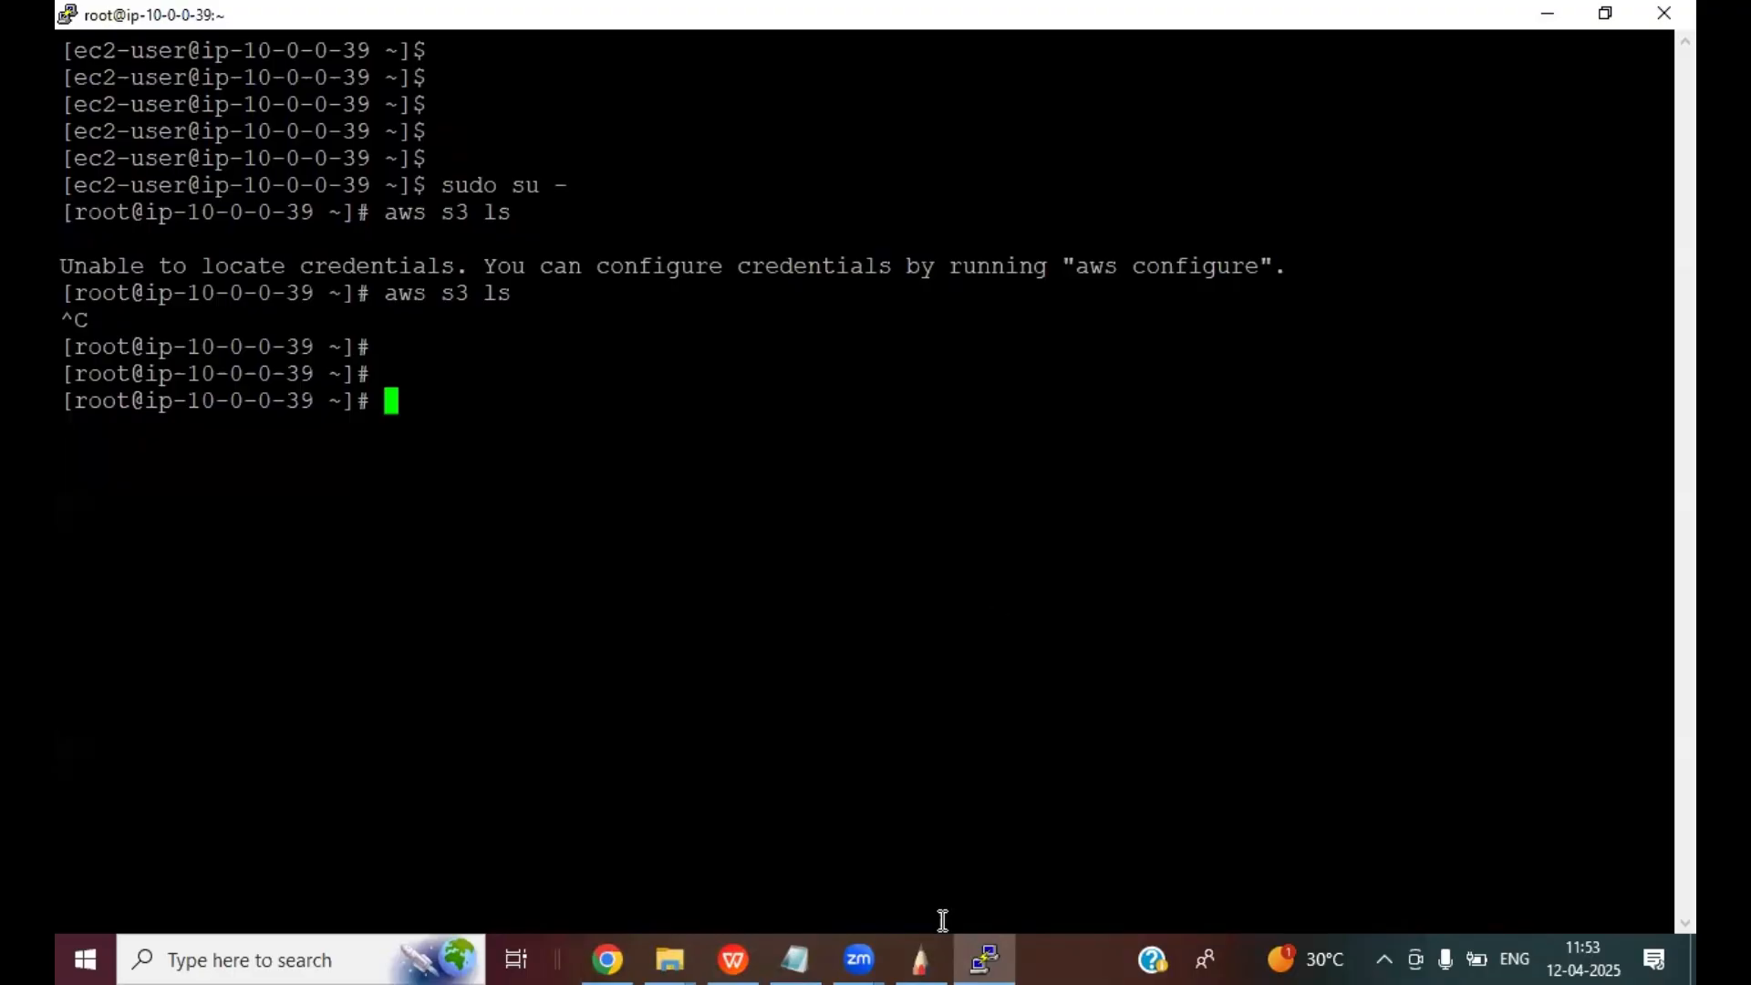
left_click(920, 959)
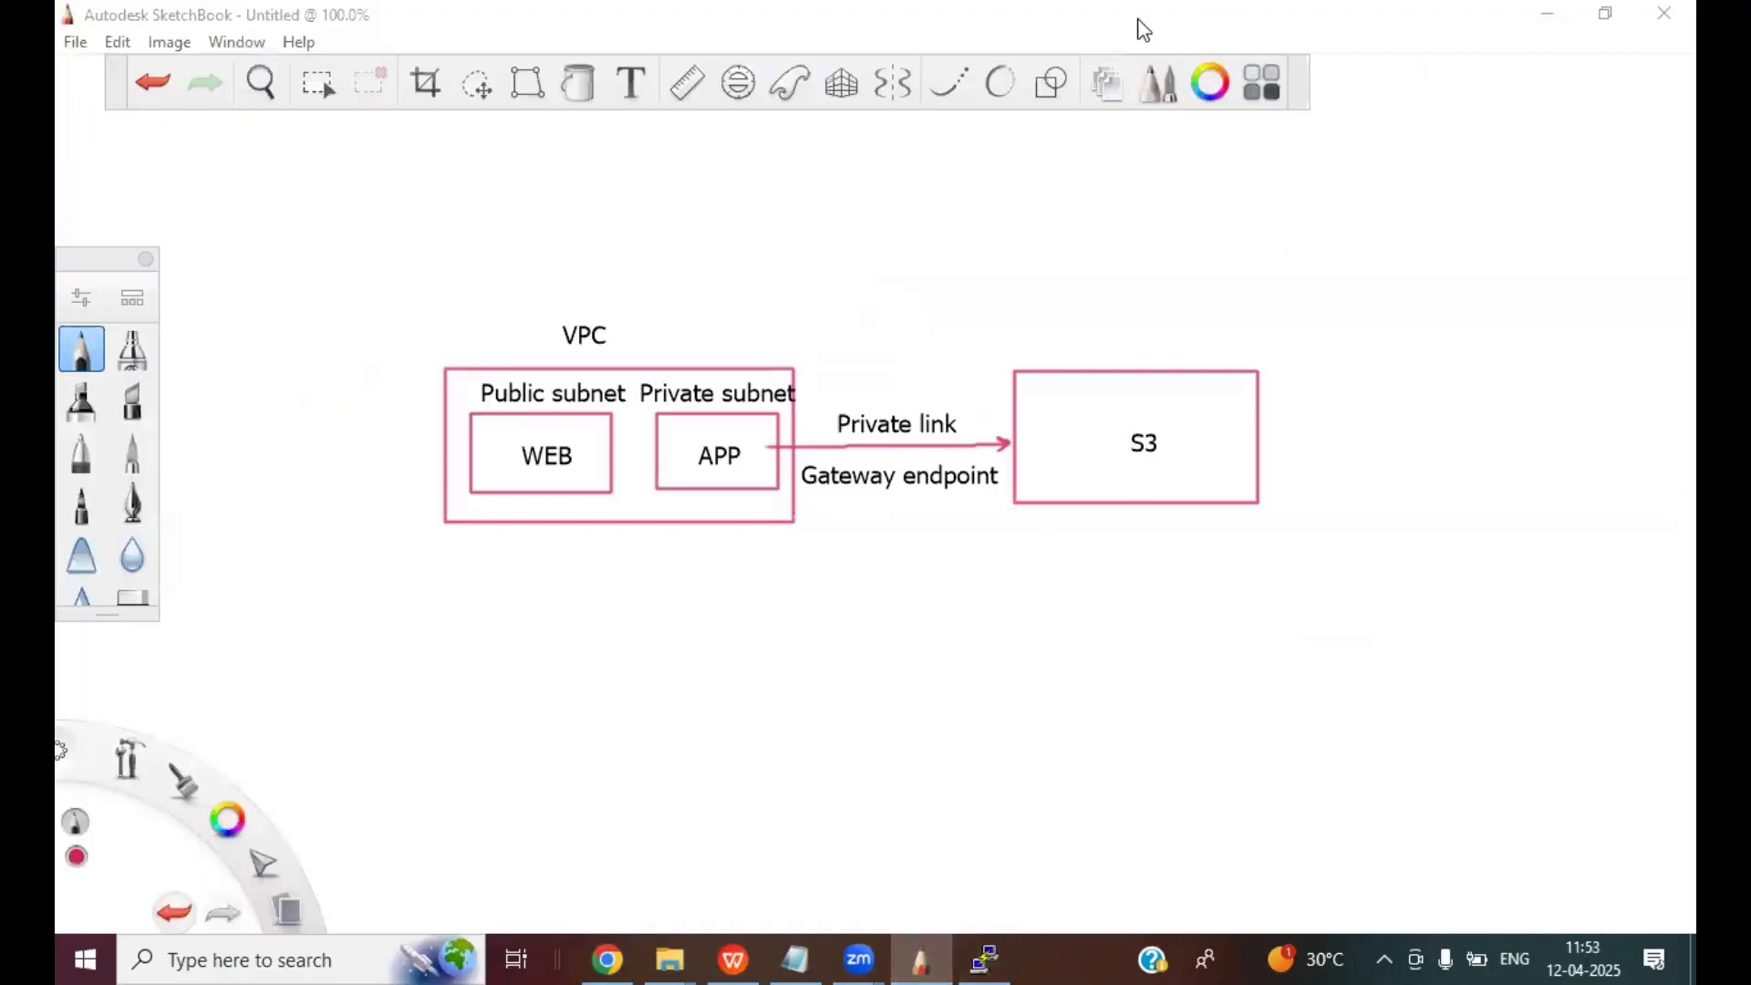
mouse_move(868, 483)
left_mouse_down()
mouse_move(882, 522)
mouse_move(928, 450)
left_mouse_up()
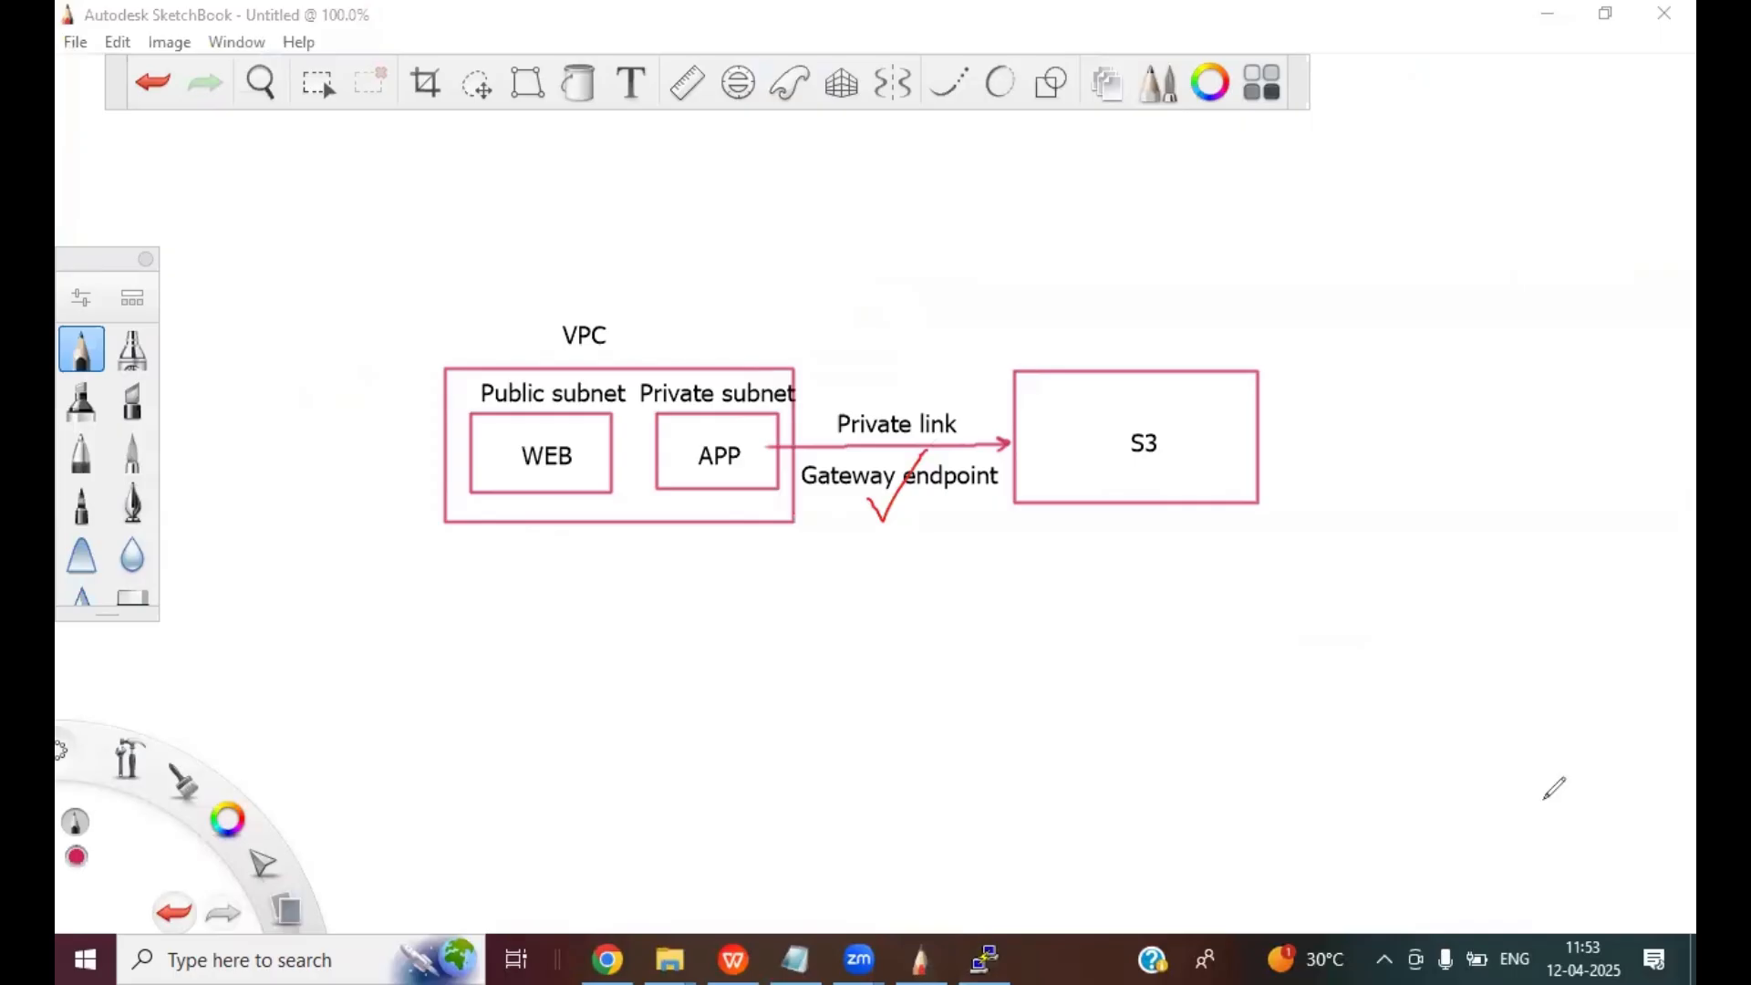
key("ctrl+z")
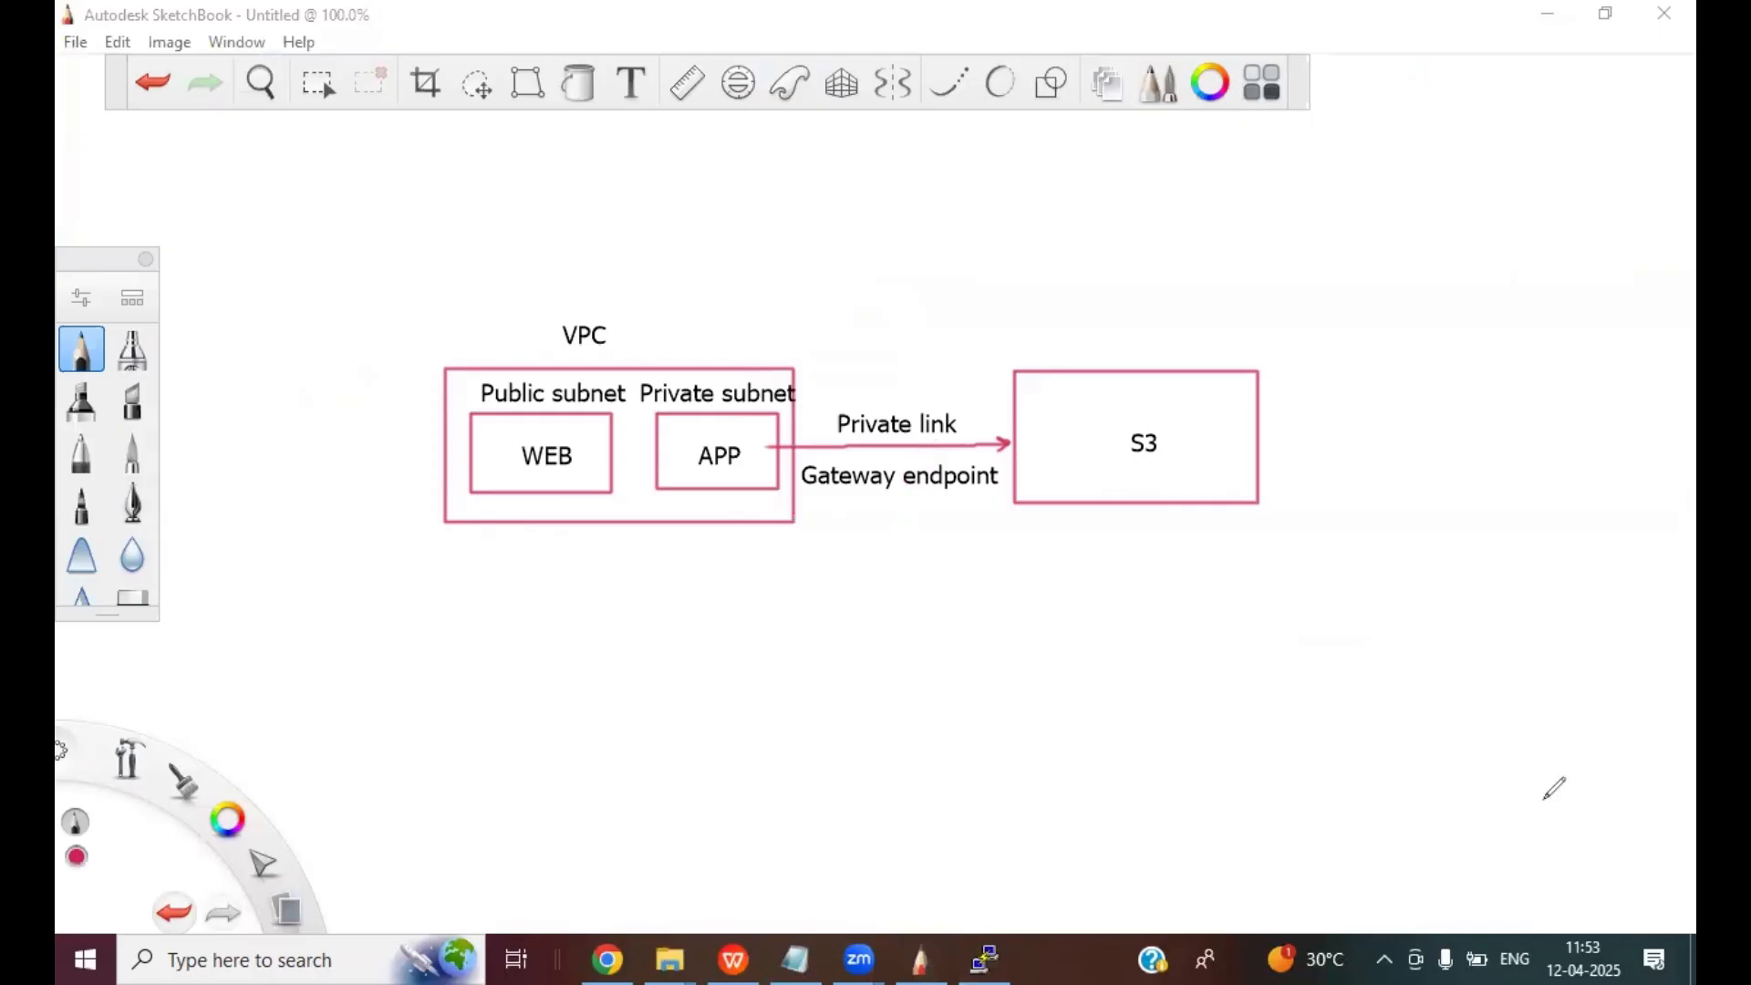
- Rerun aws s3 ls in the PuTTY session to test S3 access from the private instance
left_click(984, 959)
key("Up")
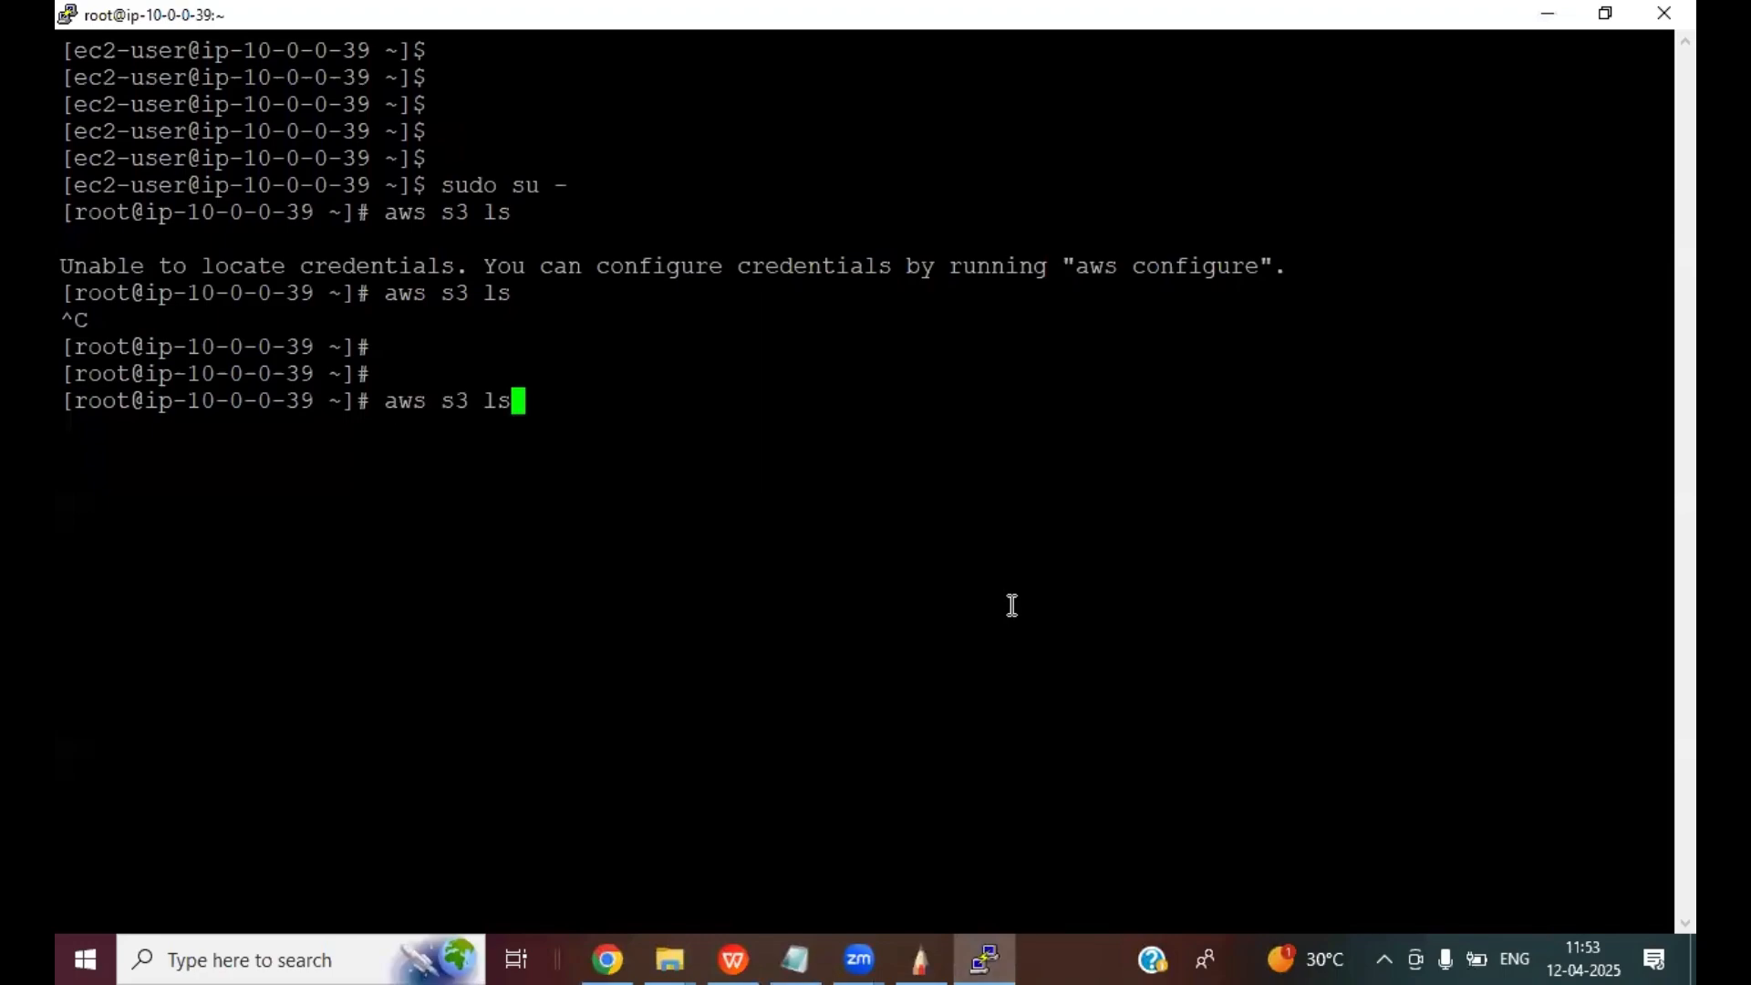
key("Return")
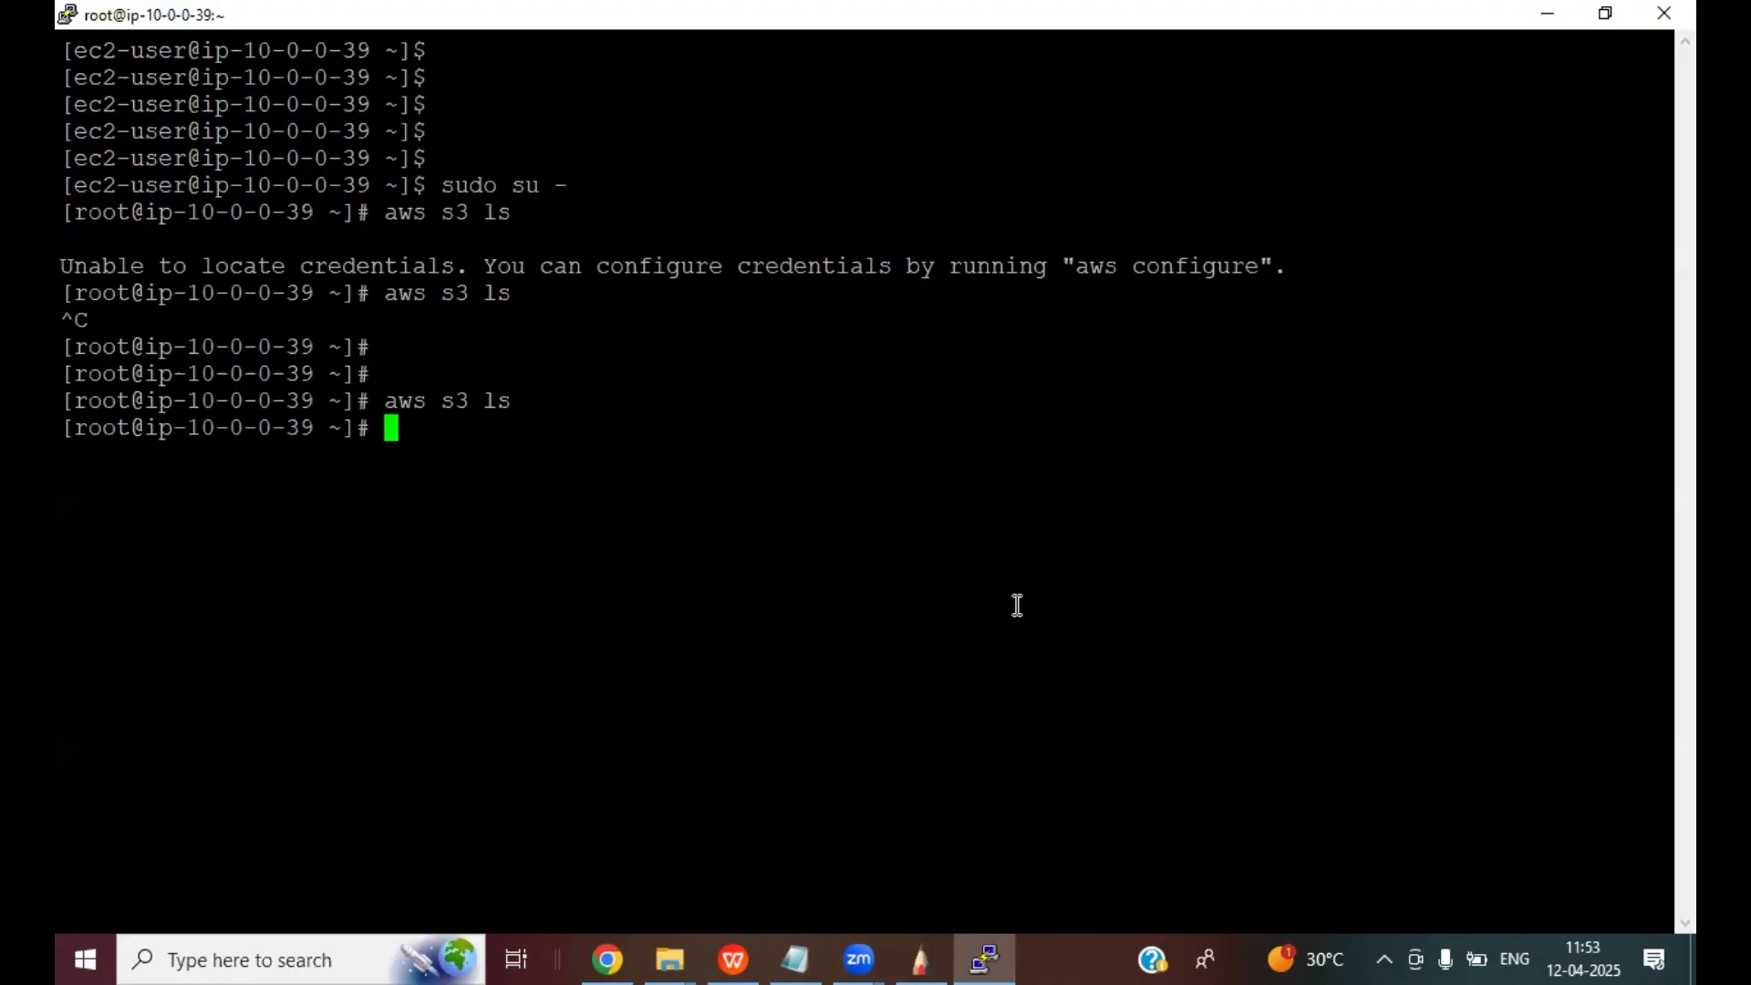
- Create the S3 bucket mydemobucket12042025 with aws s3 mb and list the buckets with aws s3 ls
type("aws s3 mb s3:/")
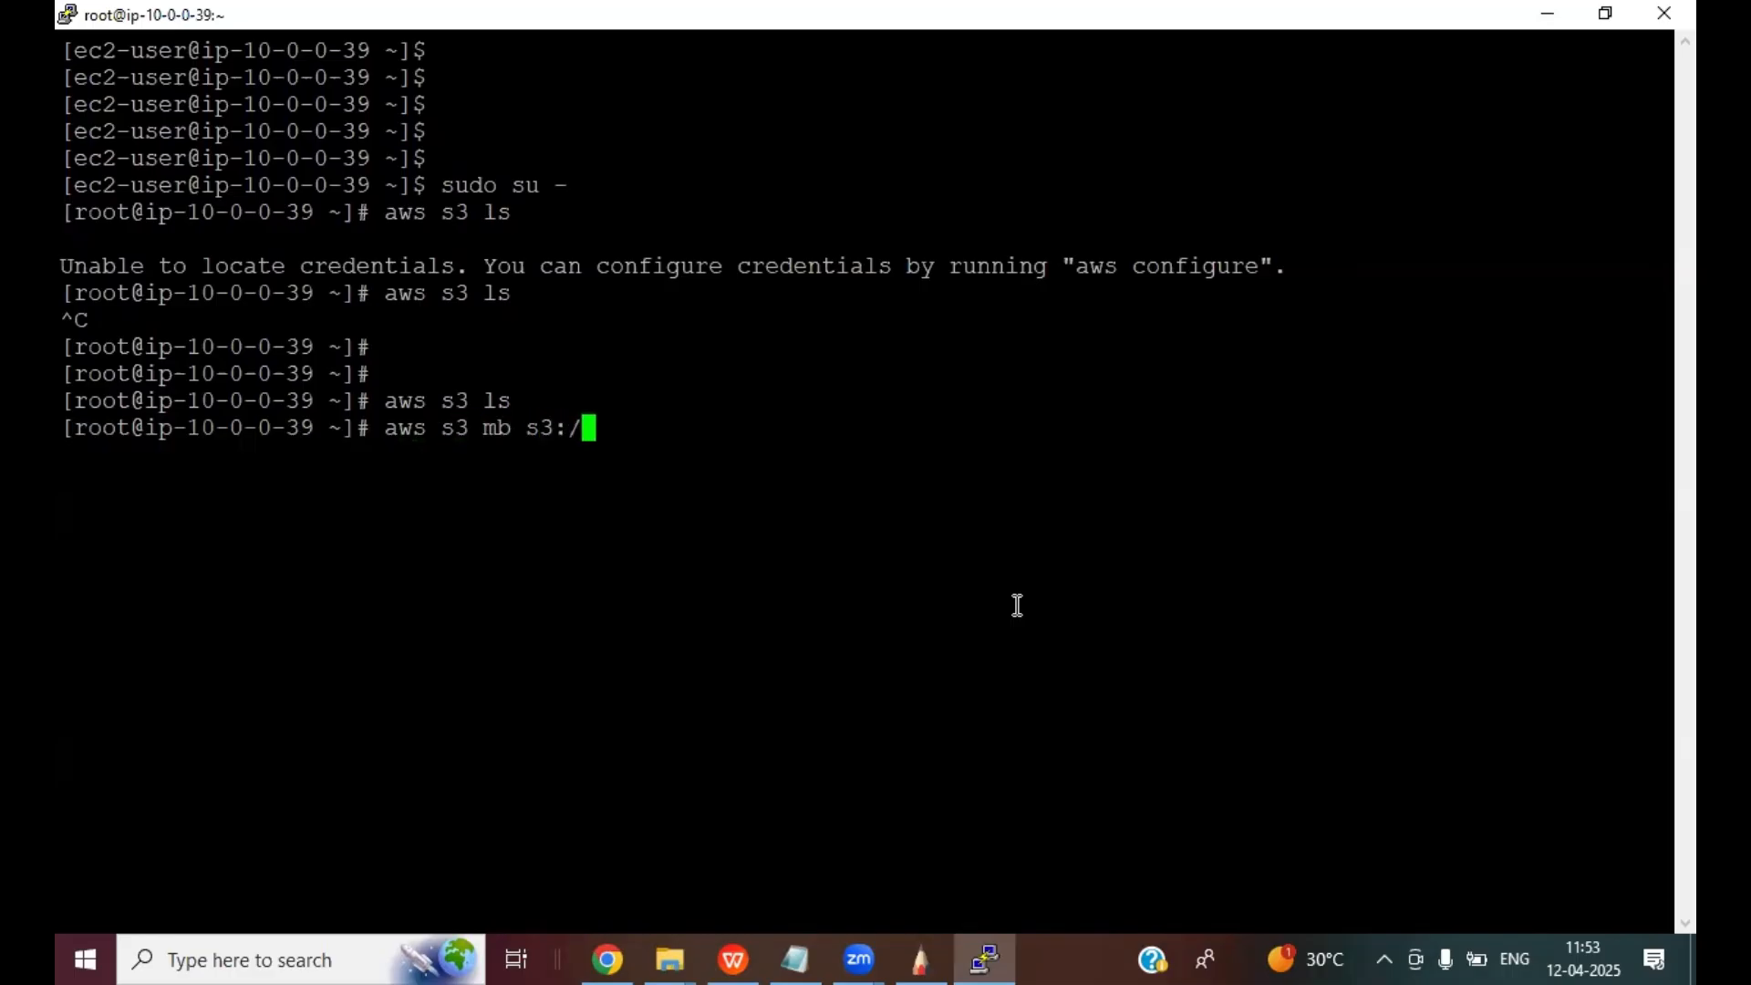
type("/mydem")
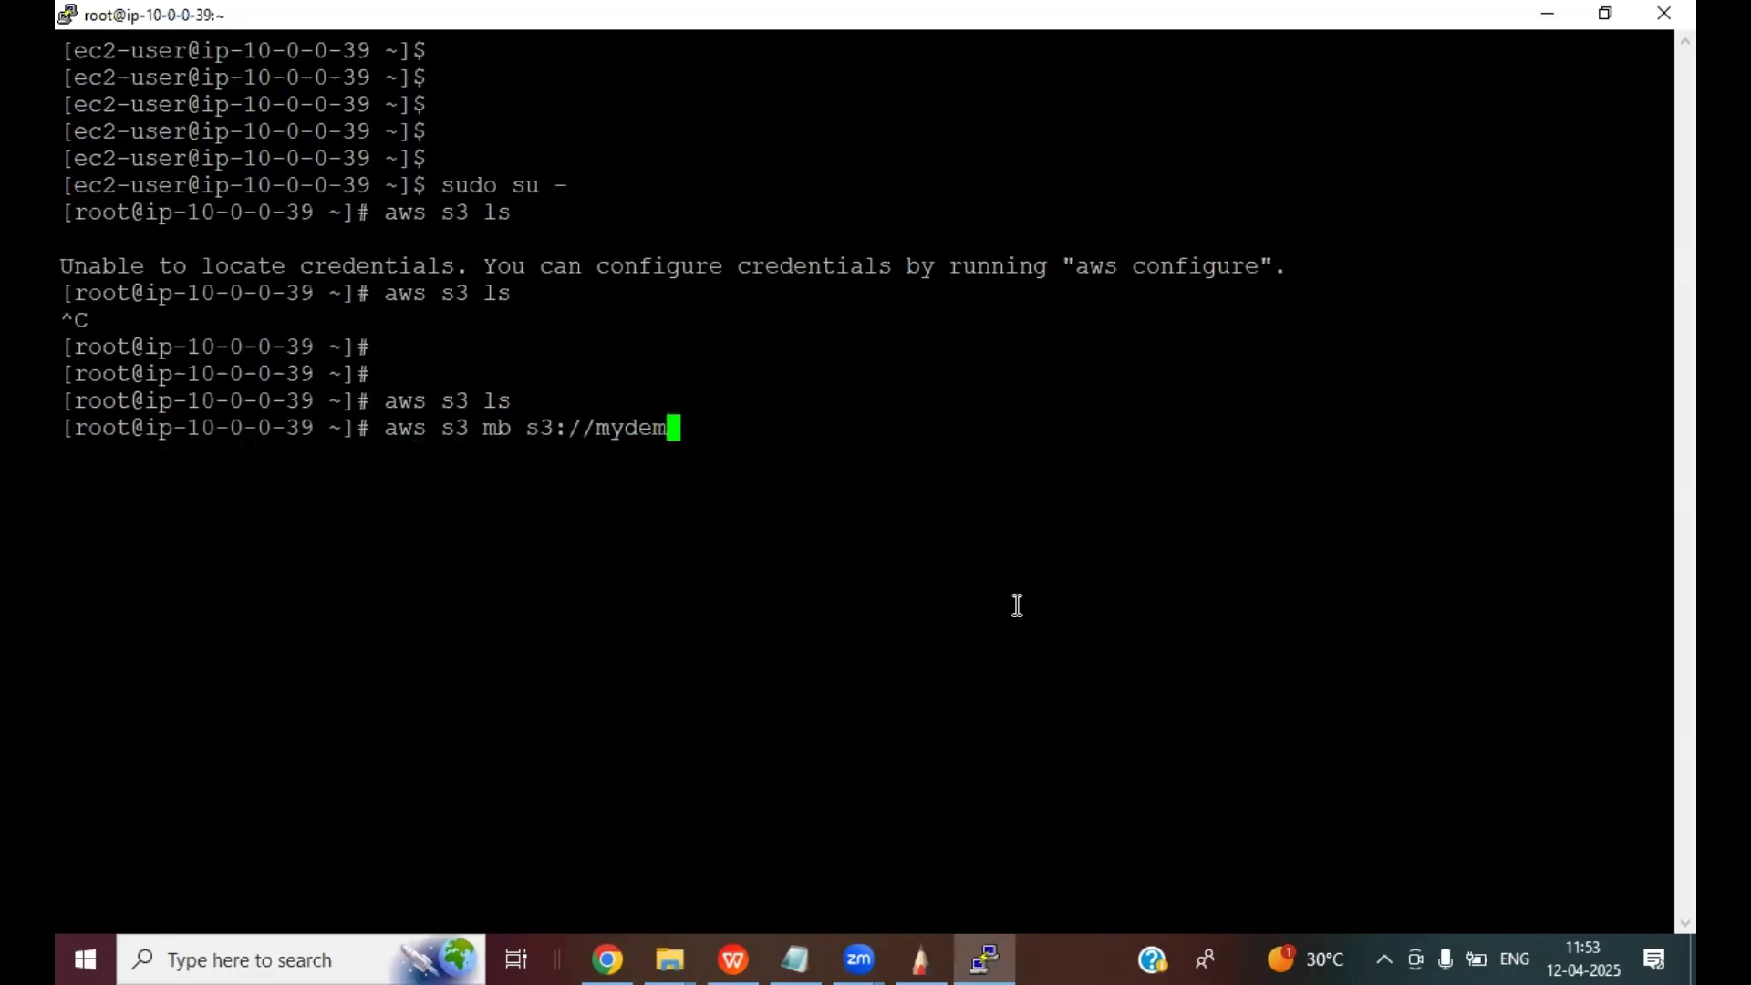
type("obucket")
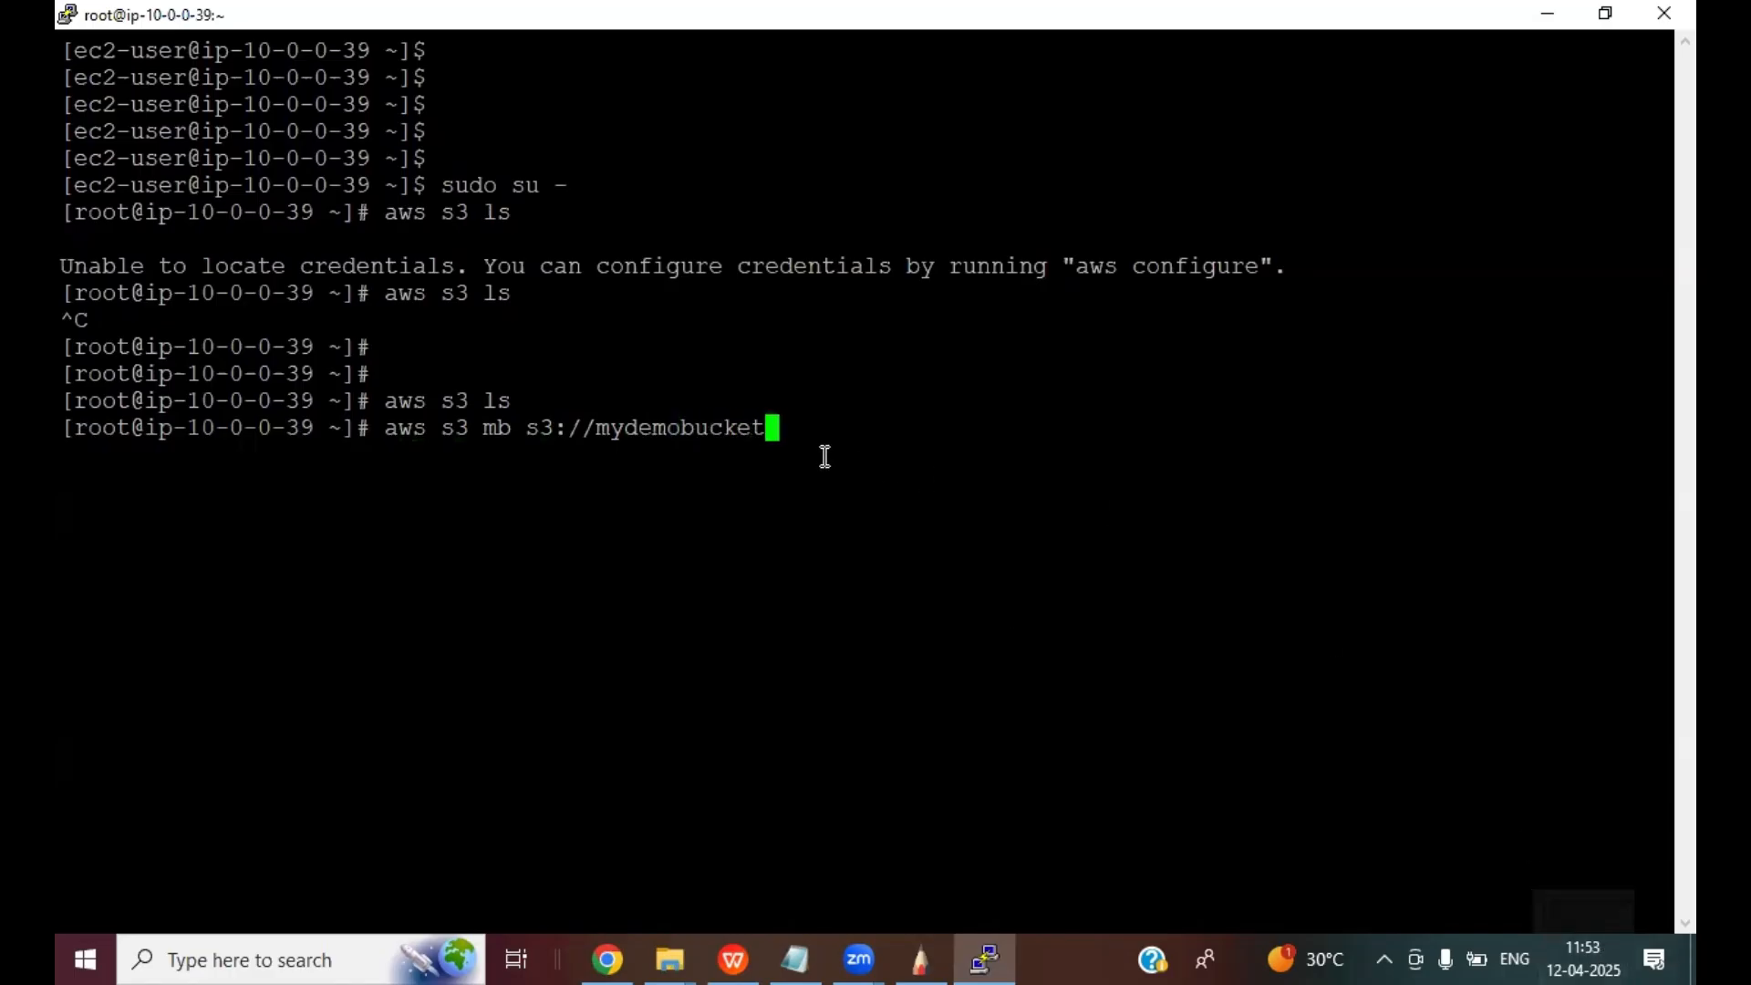
type("120420245")
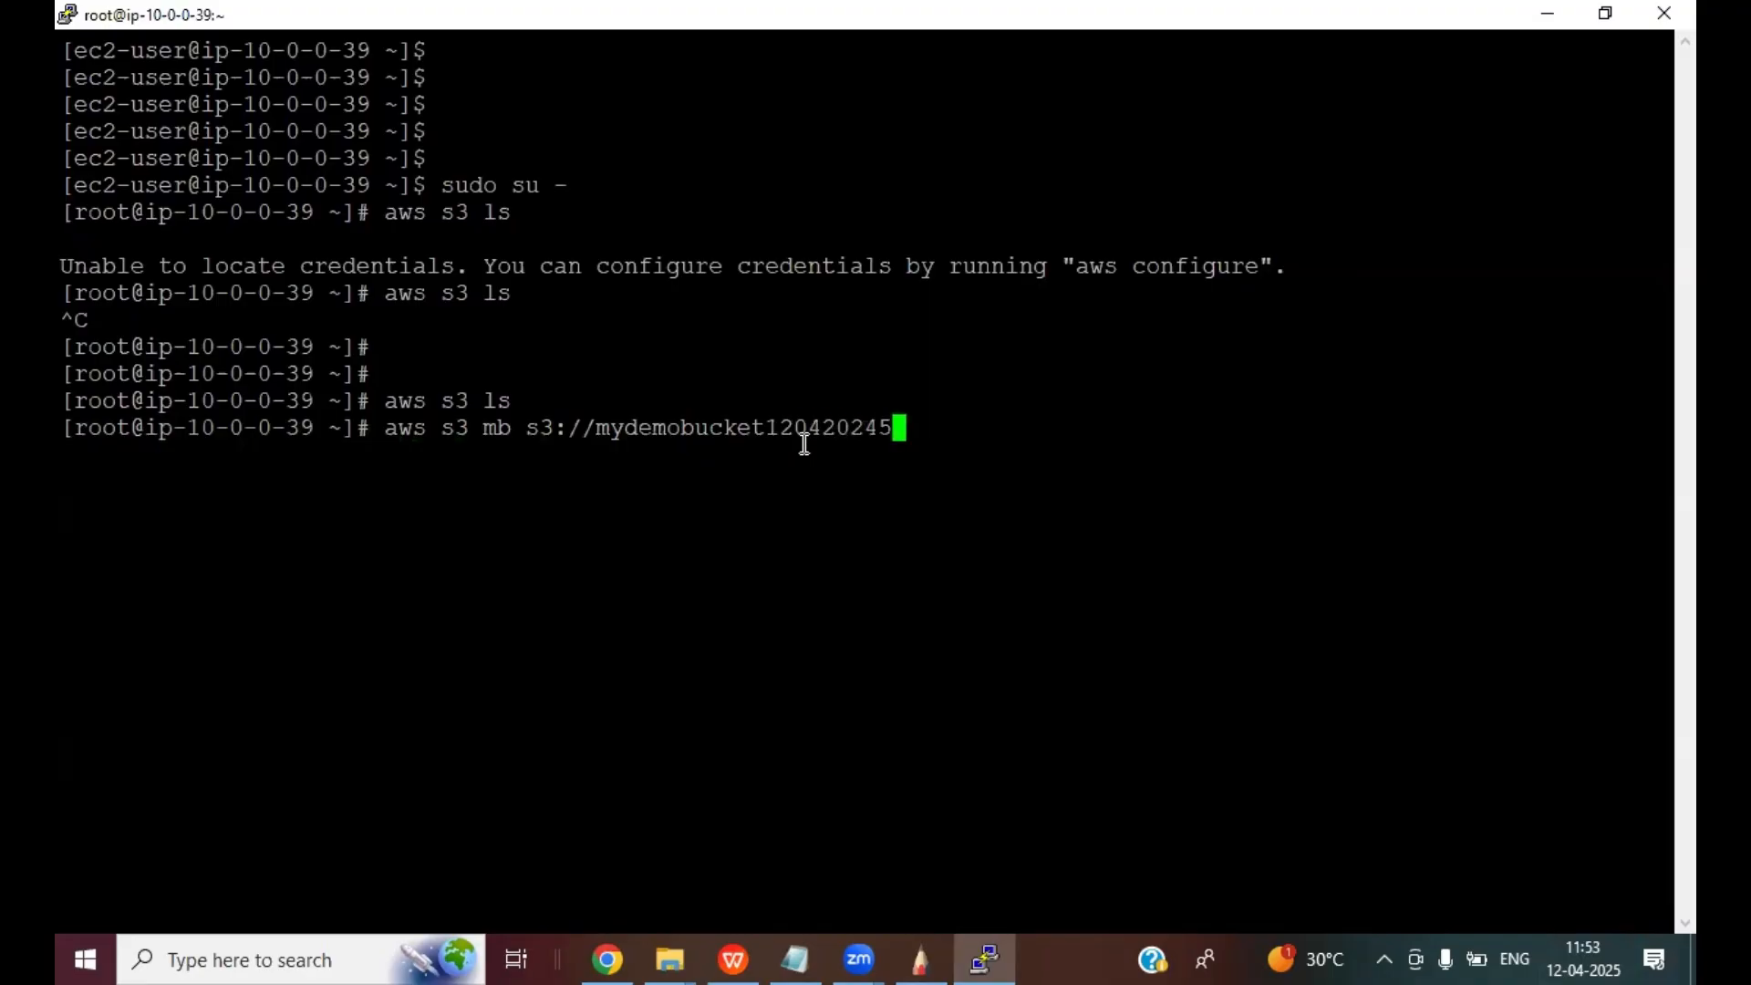
key("BackSpace")
key("BackSpace")
key("BackSpace")
type("25")
key("Return")
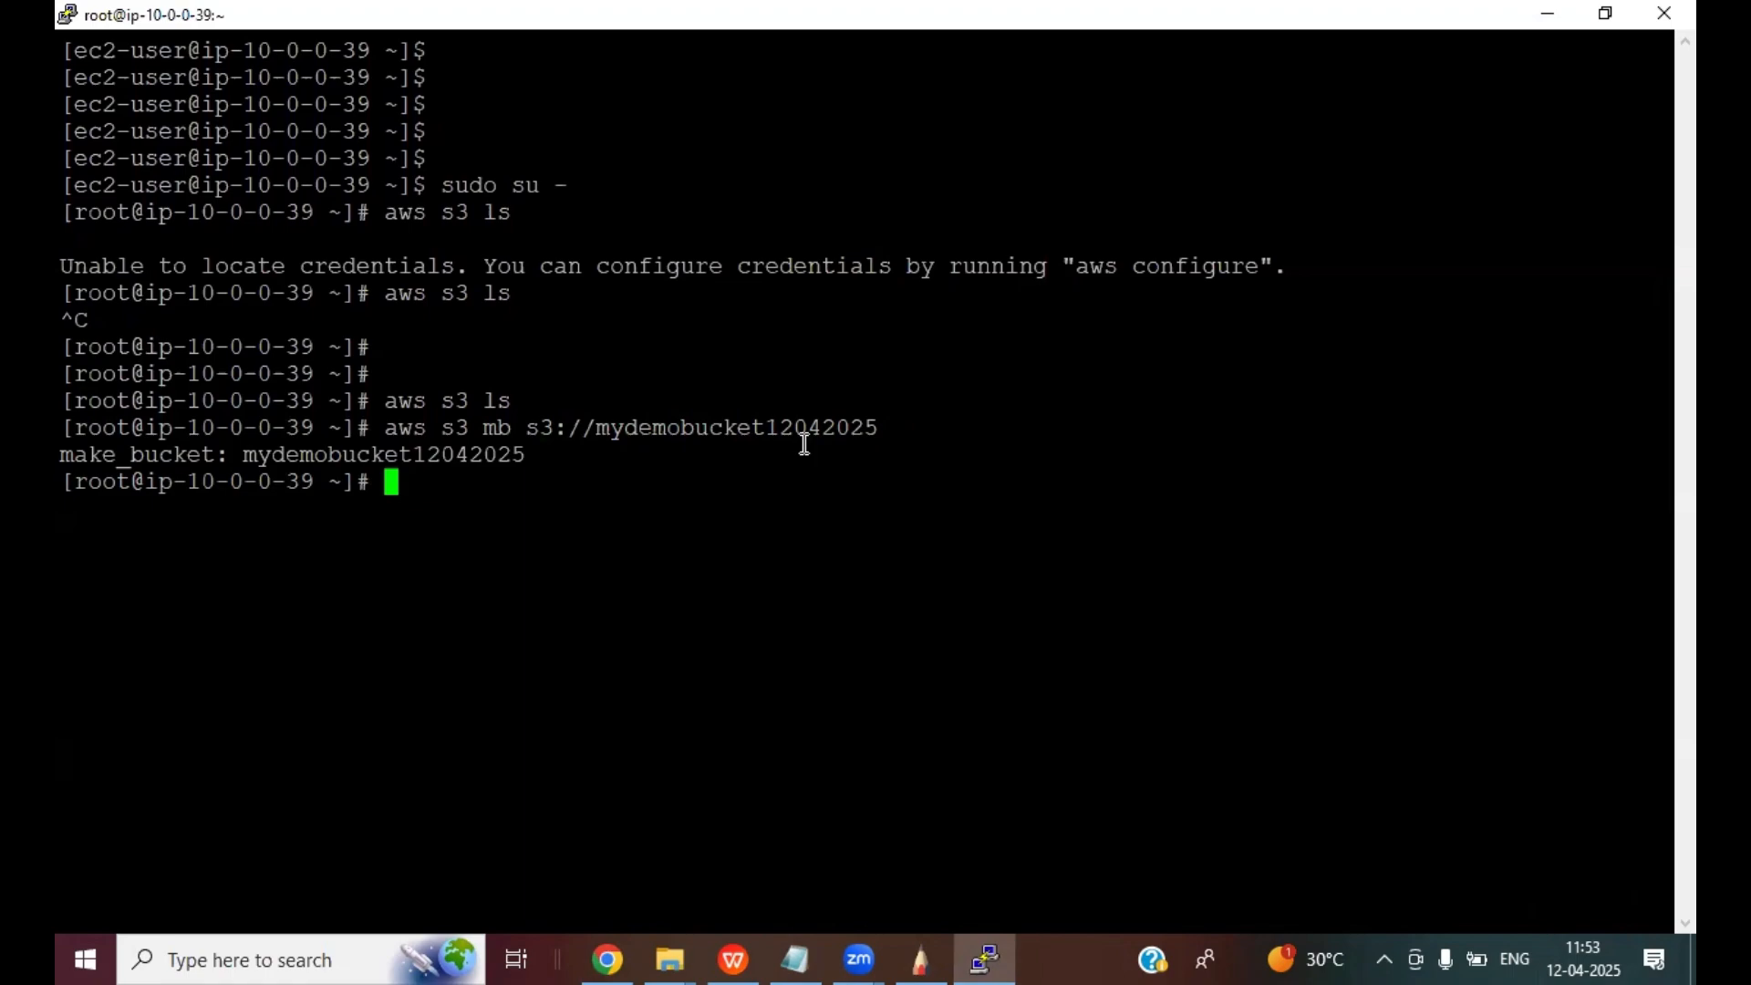
type("aws s3 ls")
key("Return")
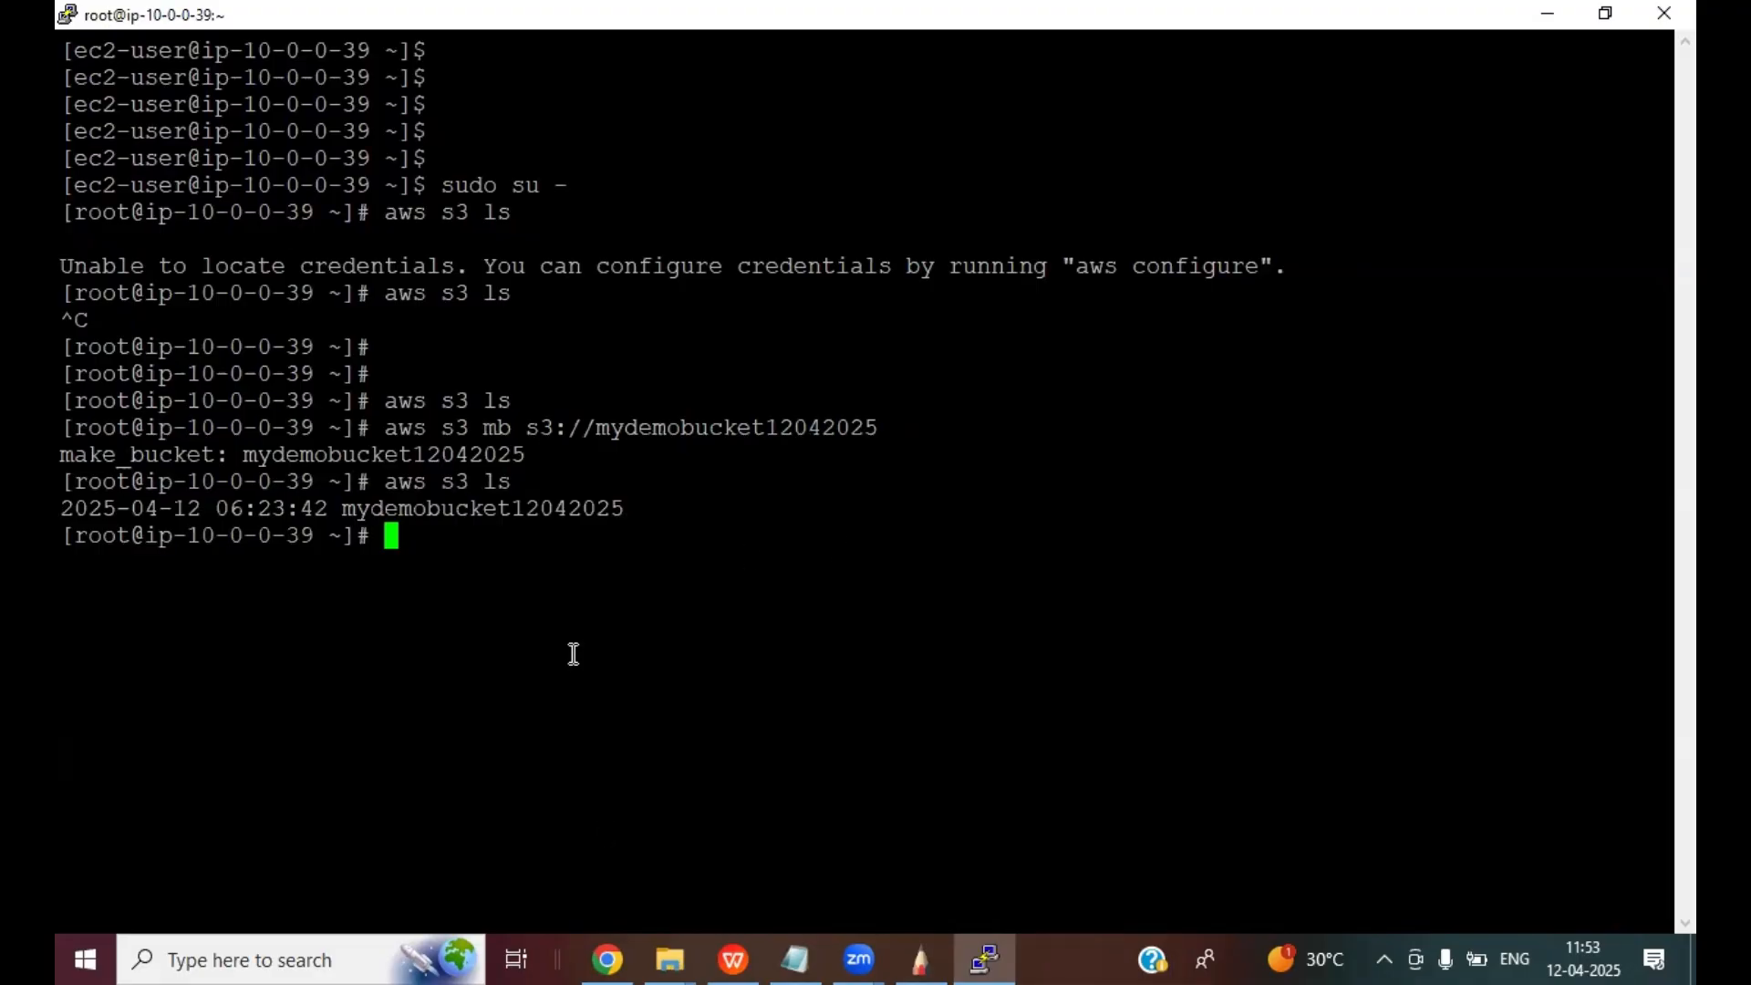
- Draw an arrow to the Gateway endpoint label in the SketchBook diagram, undo it, and return to the PuTTY session
left_click(934, 949)
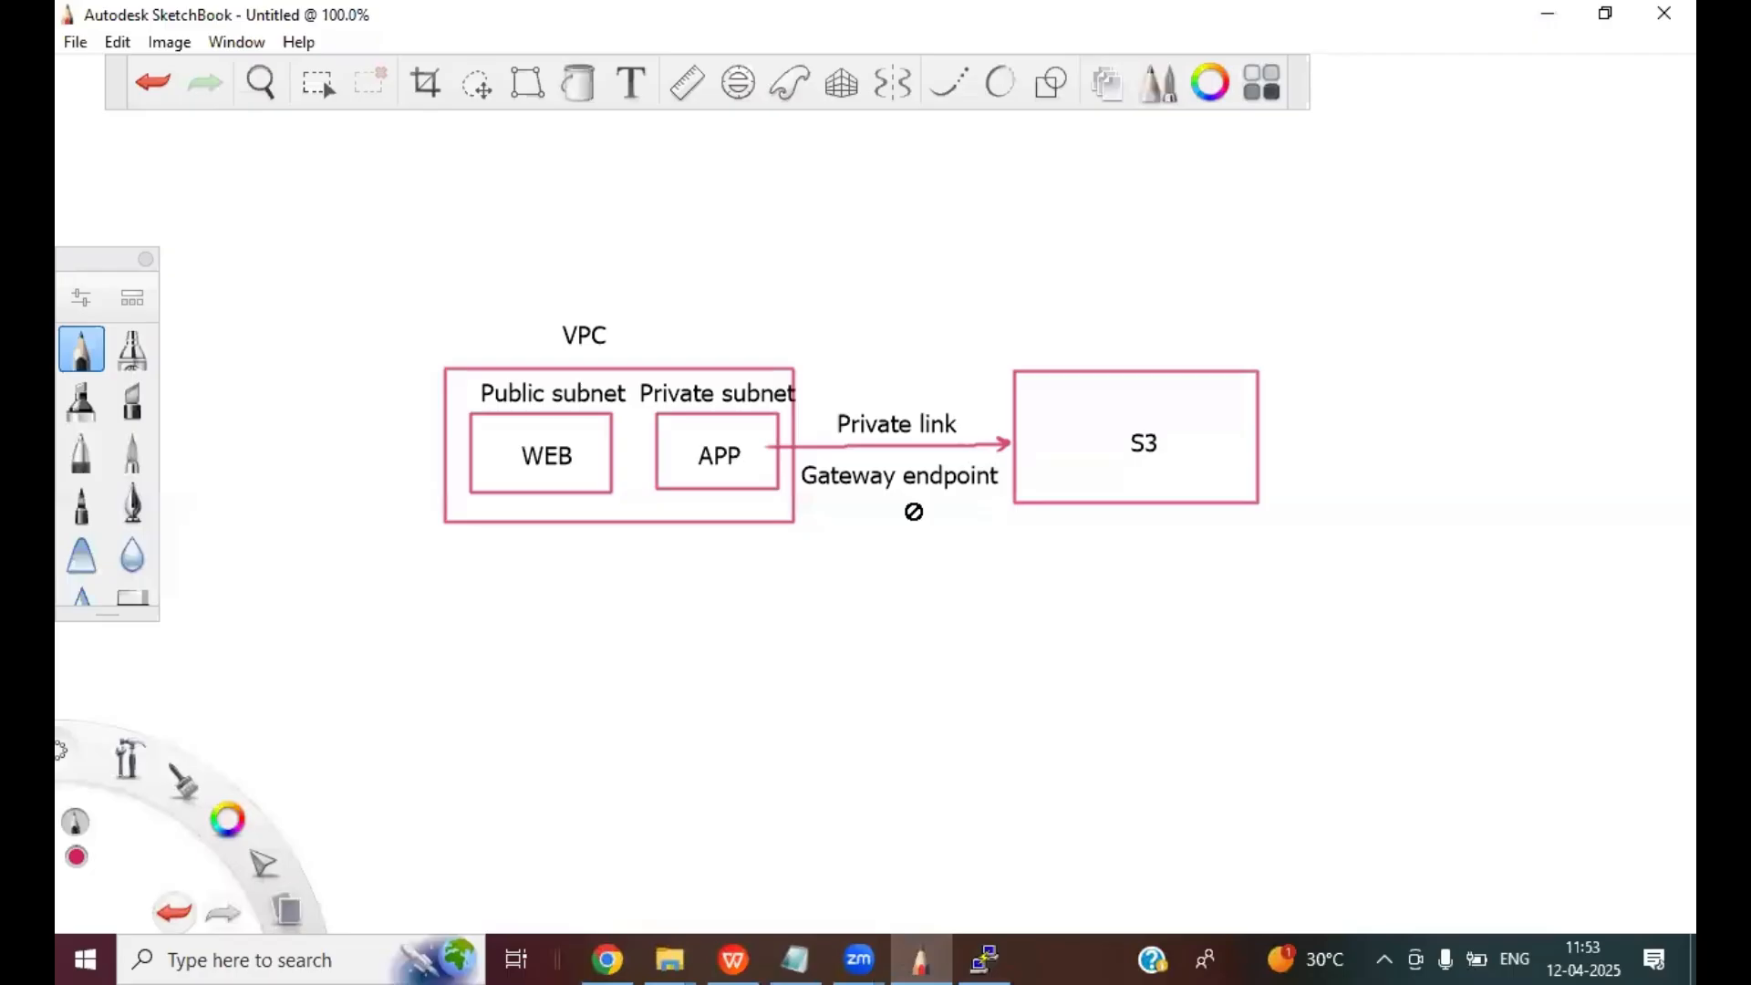
mouse_move(886, 597)
left_mouse_down()
mouse_move(899, 482)
mouse_move(907, 499)
left_mouse_up()
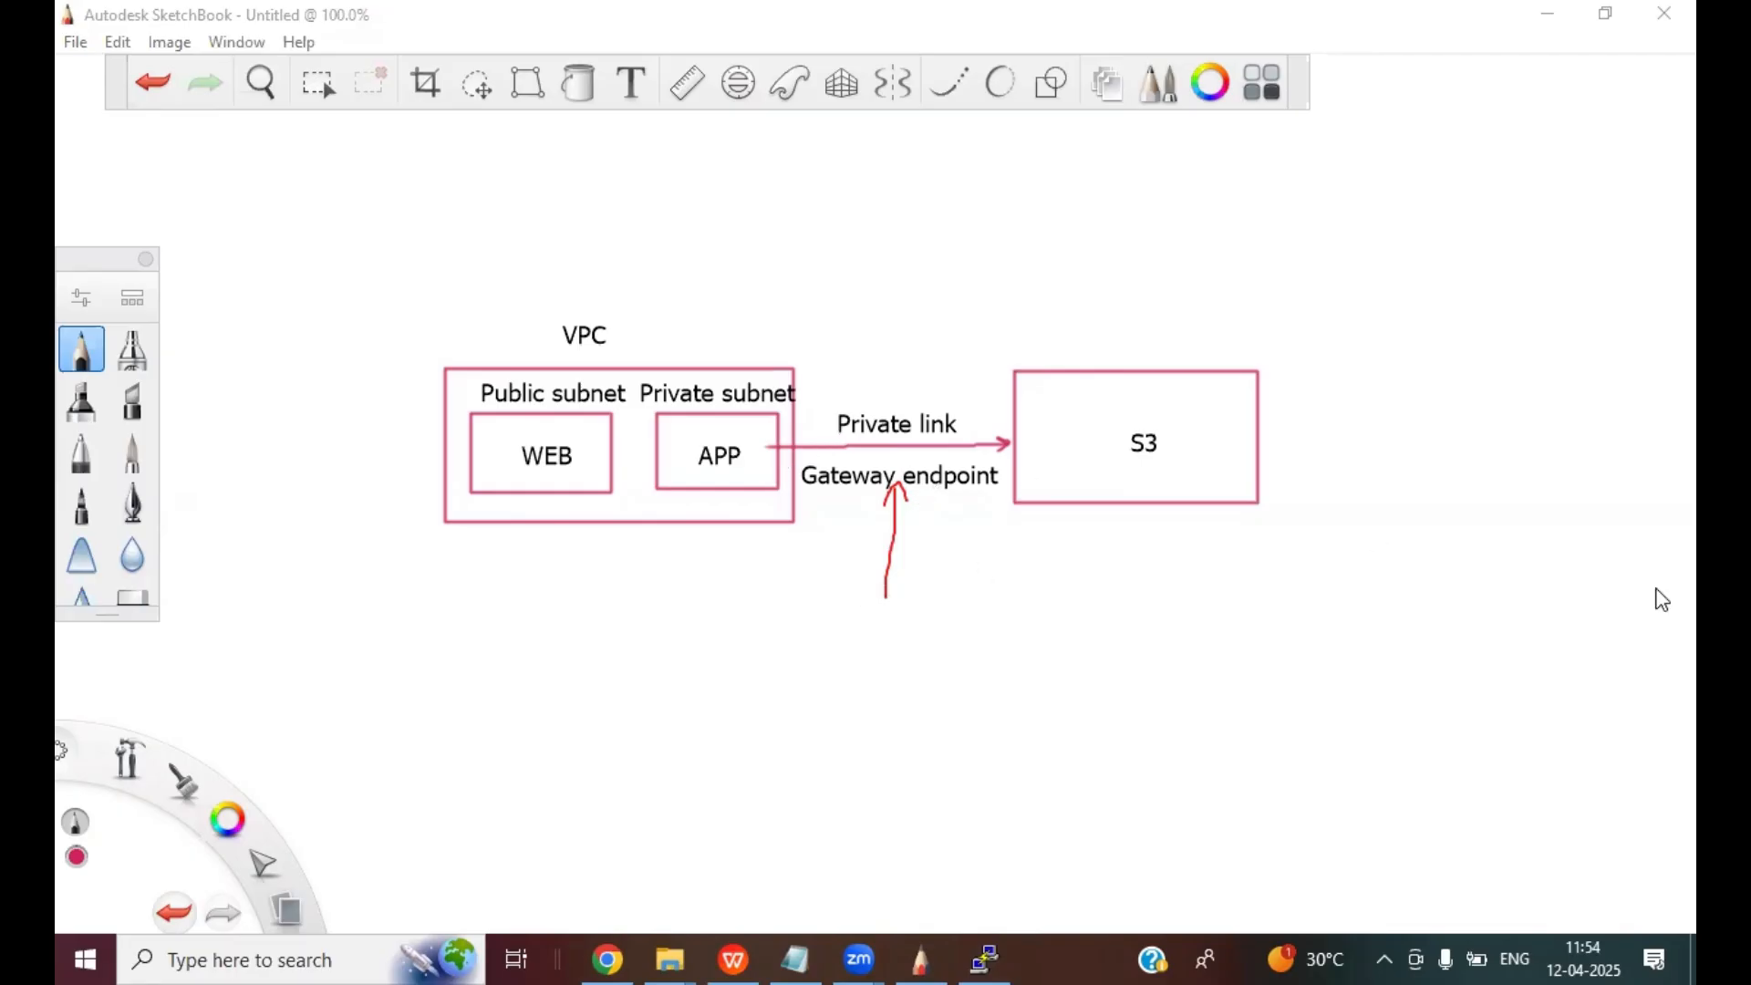
key("ctrl+z")
left_click(985, 959)
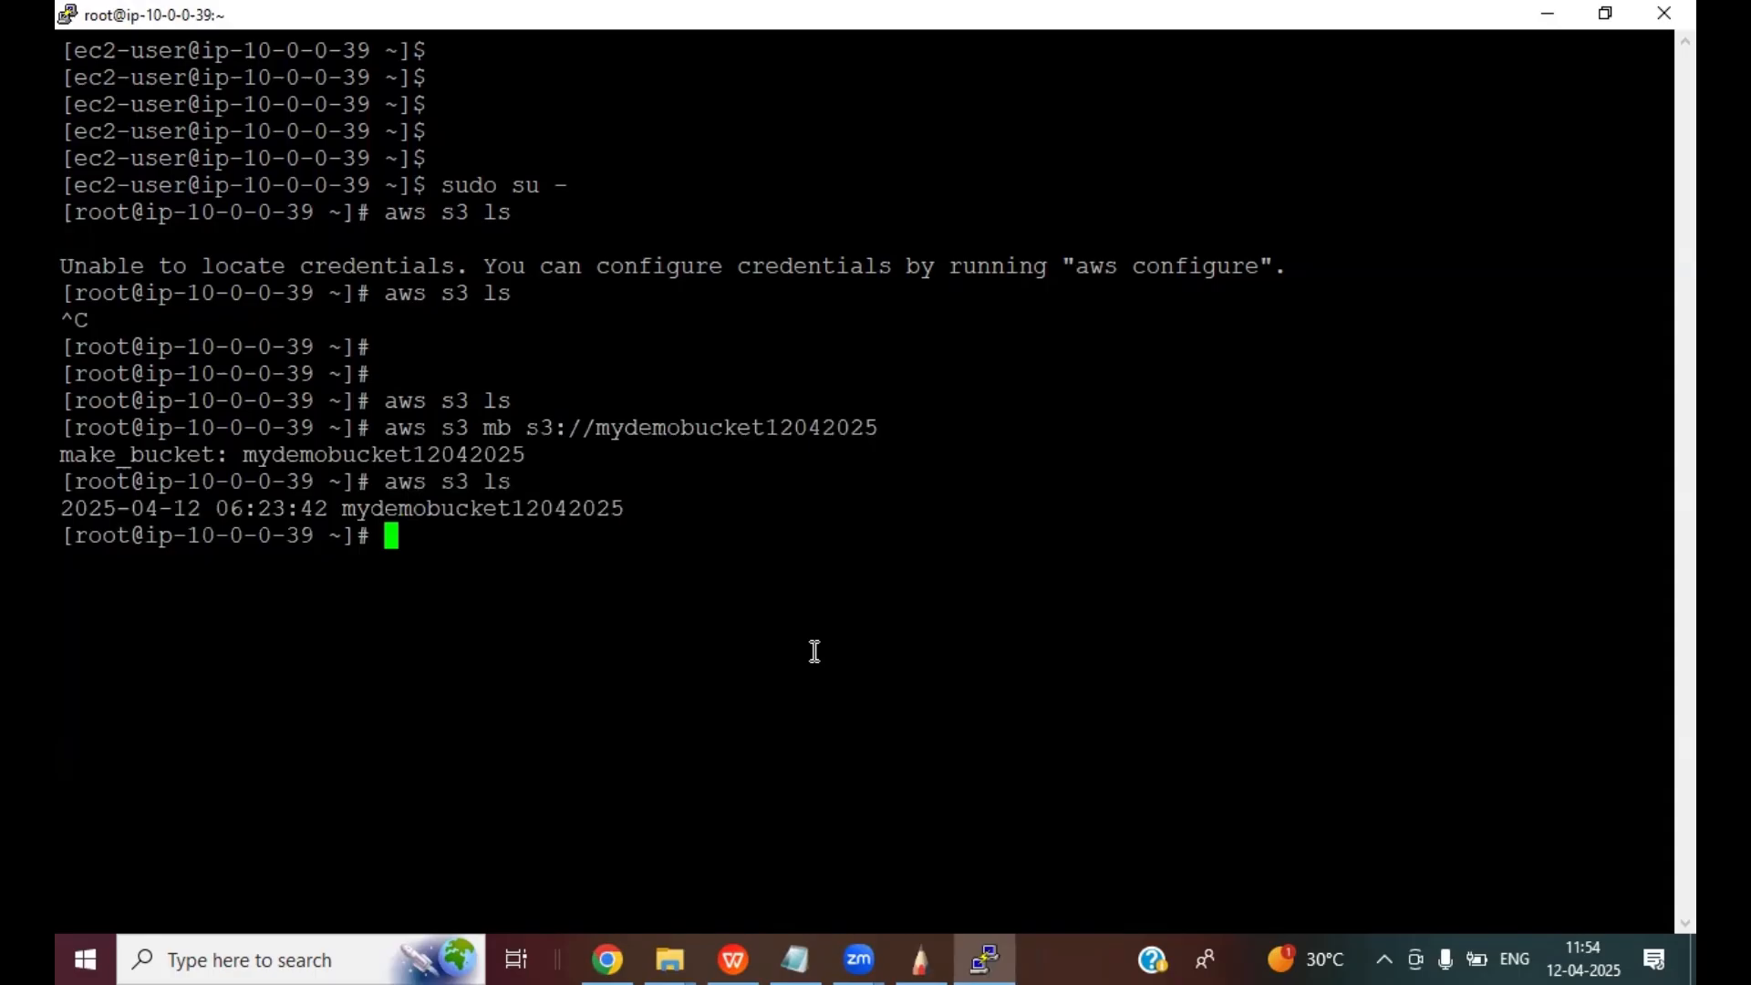
- Find the S3 service in the AWS console in the browser, check its bucket list and open mydemobucket12042025
left_click(624, 954)
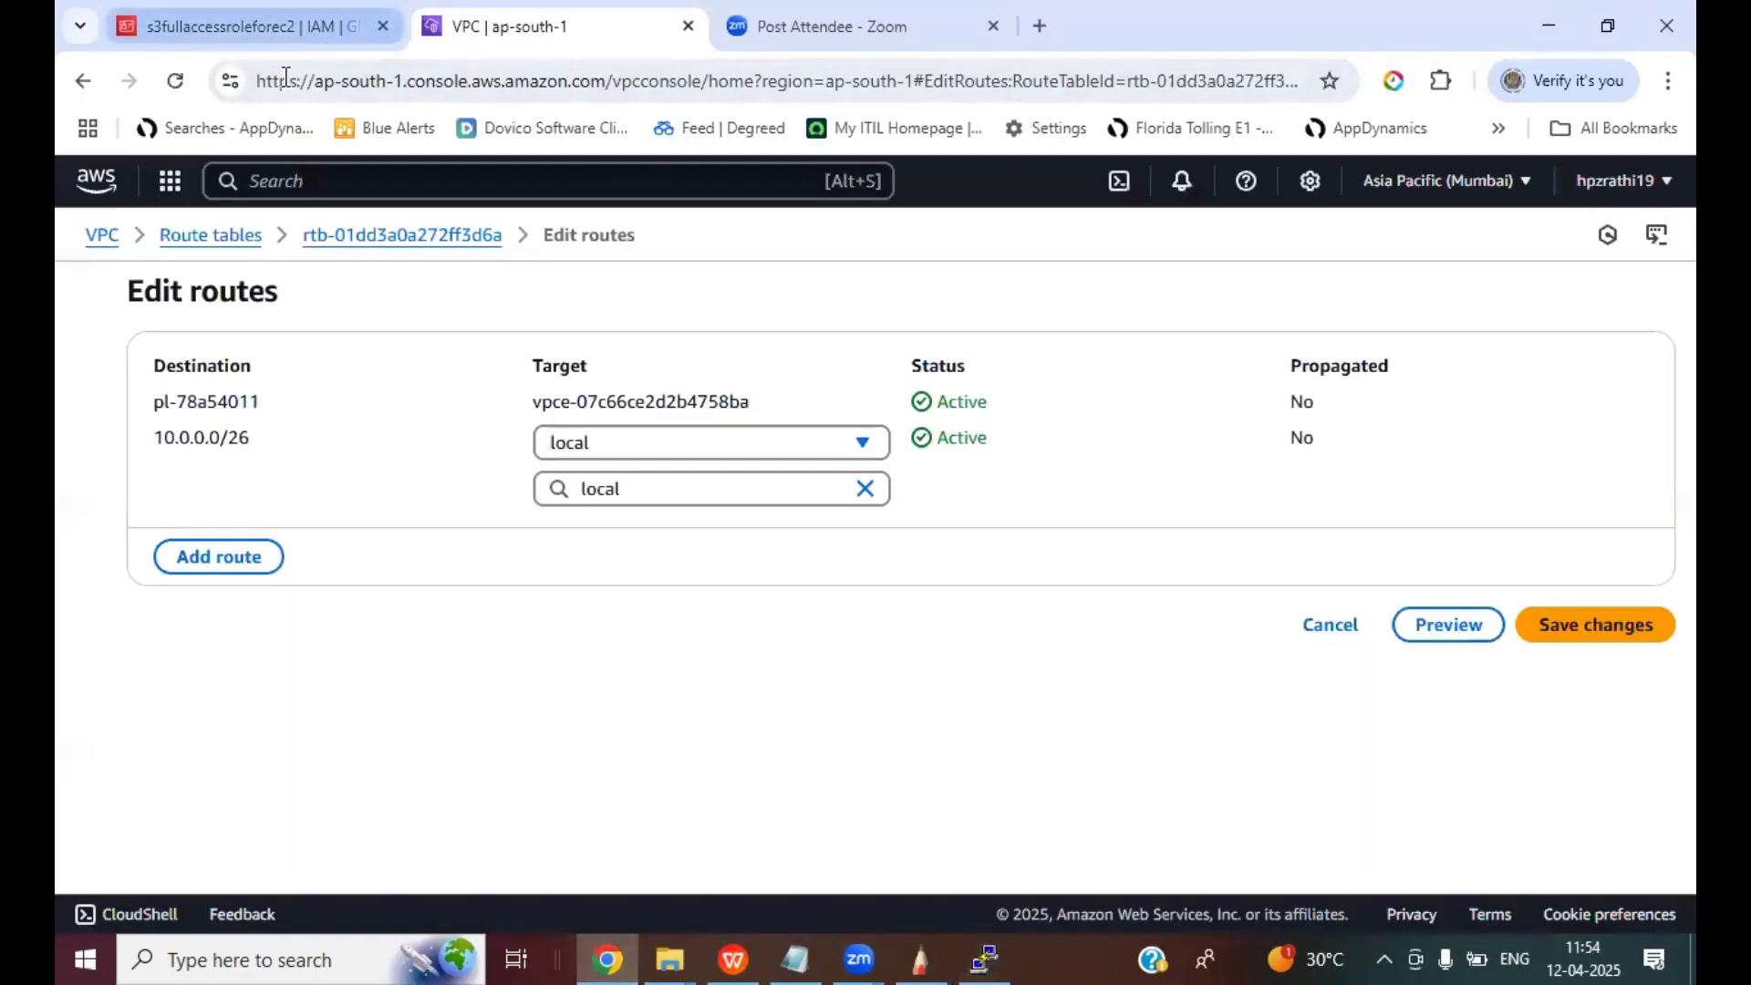
left_click(292, 25)
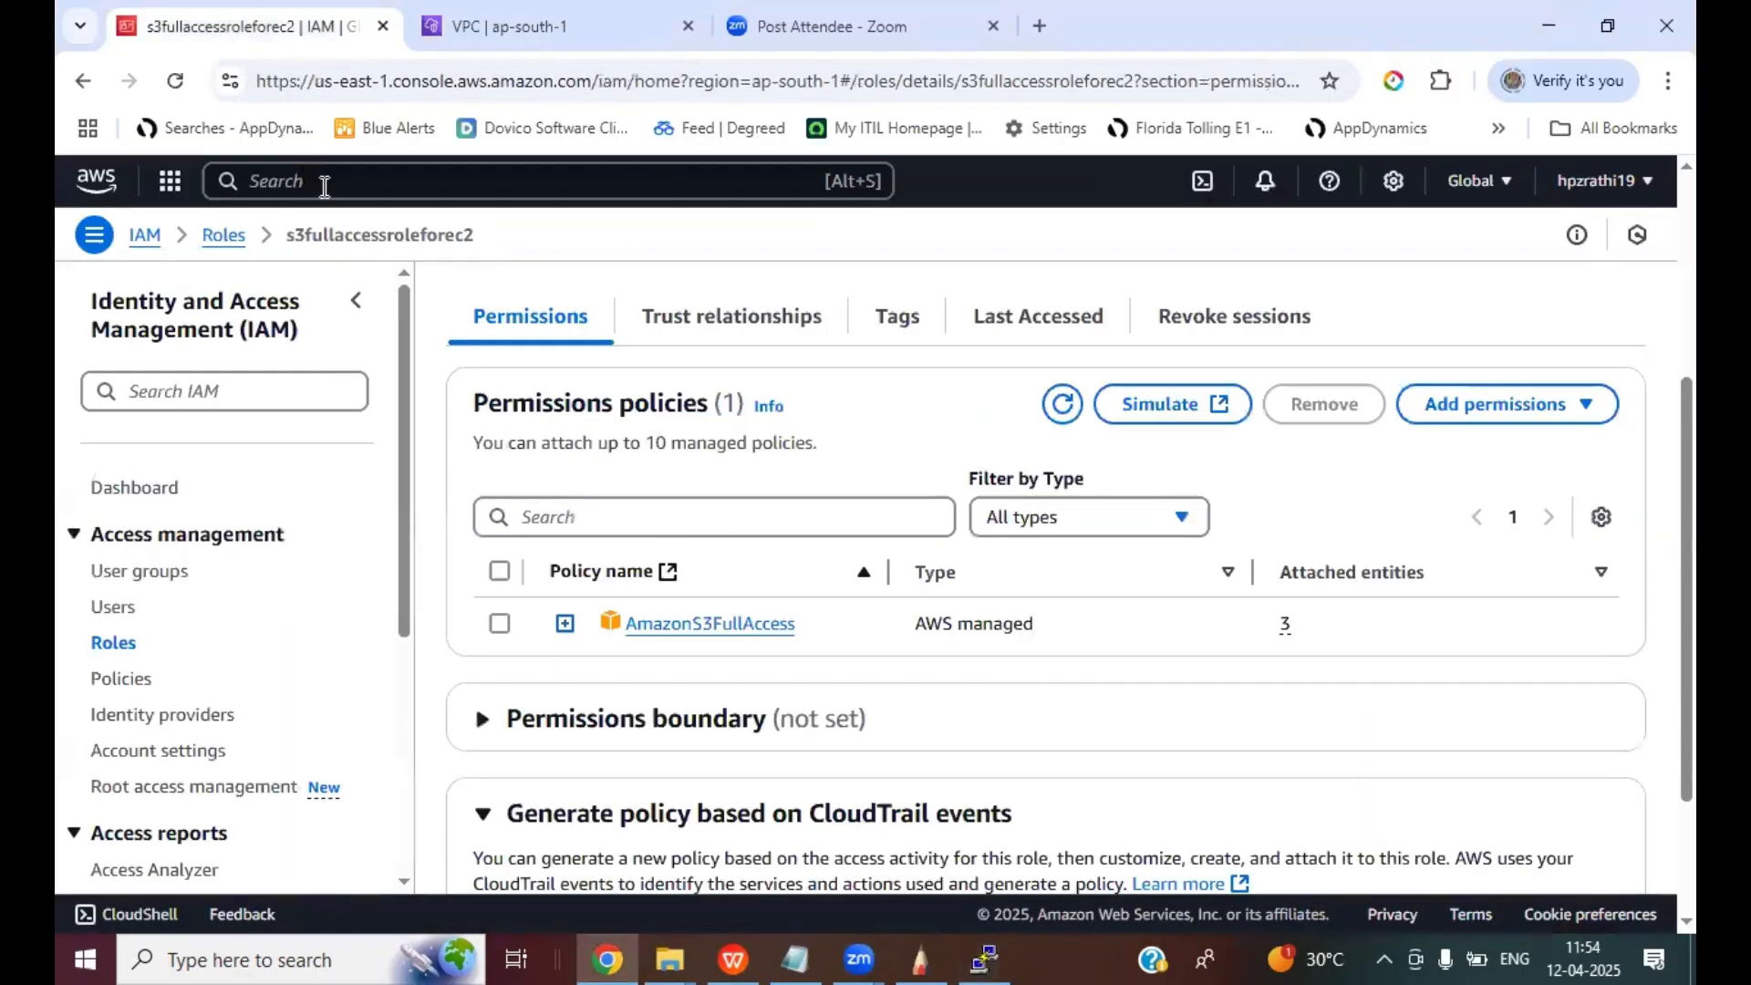
left_click(323, 186)
type("S3")
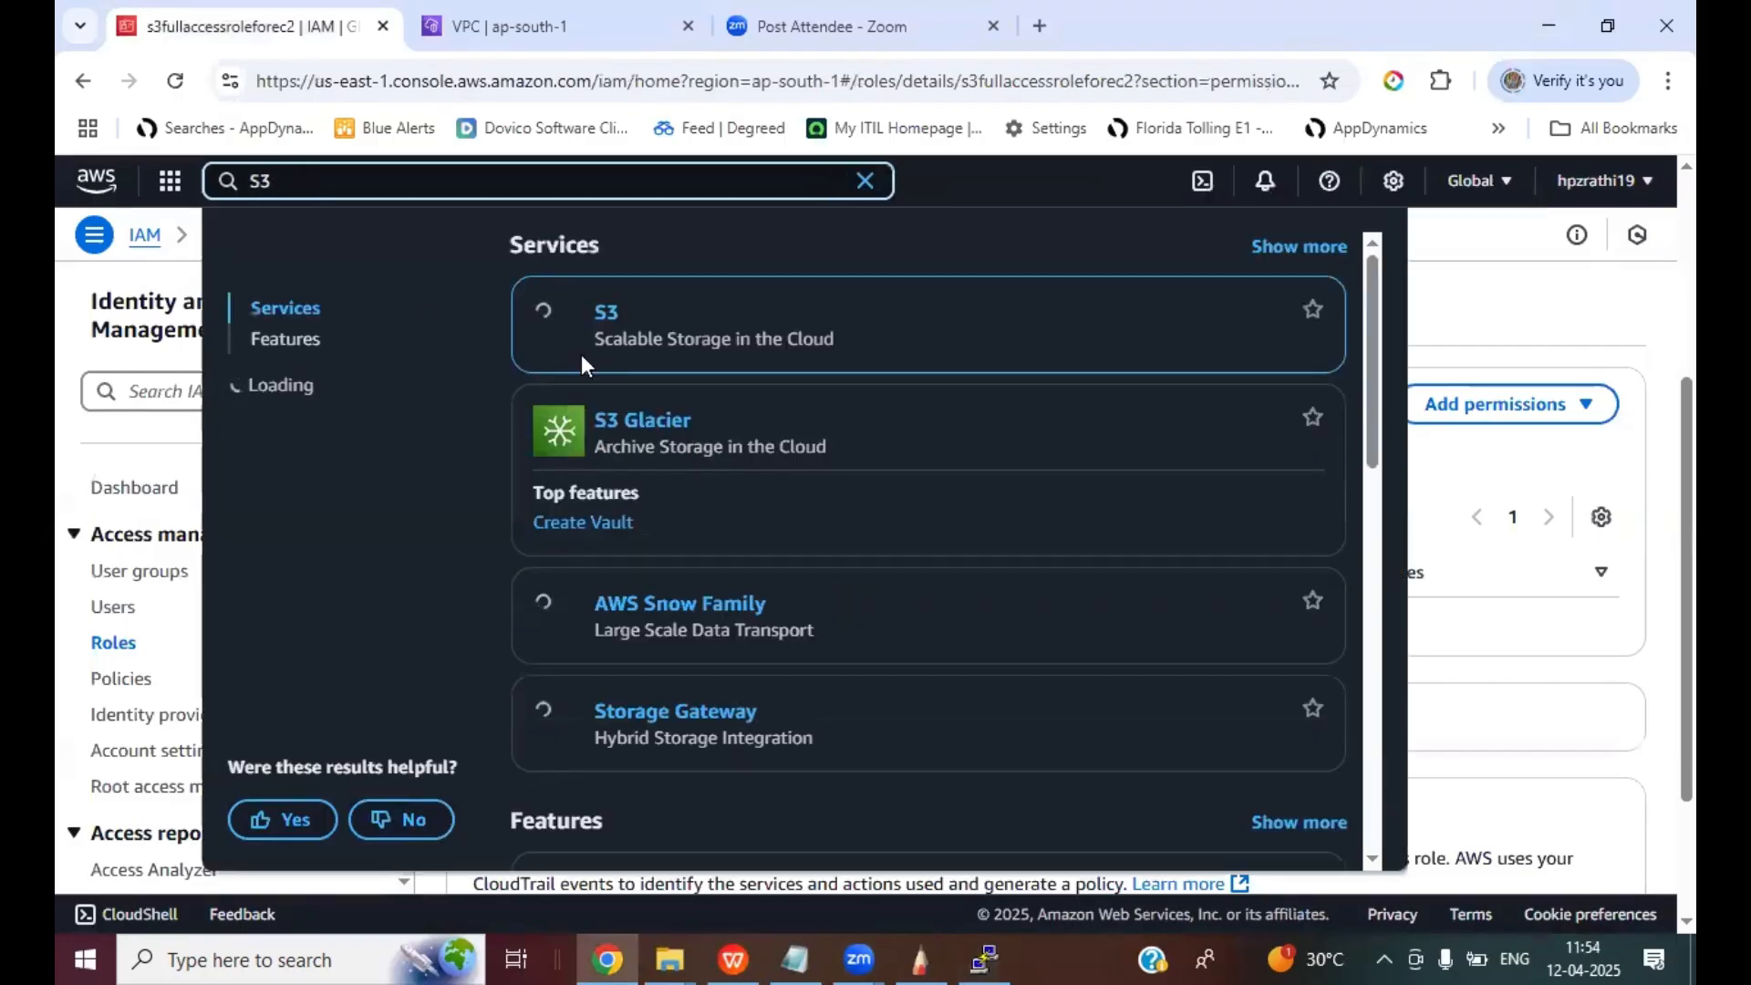
left_click(609, 333)
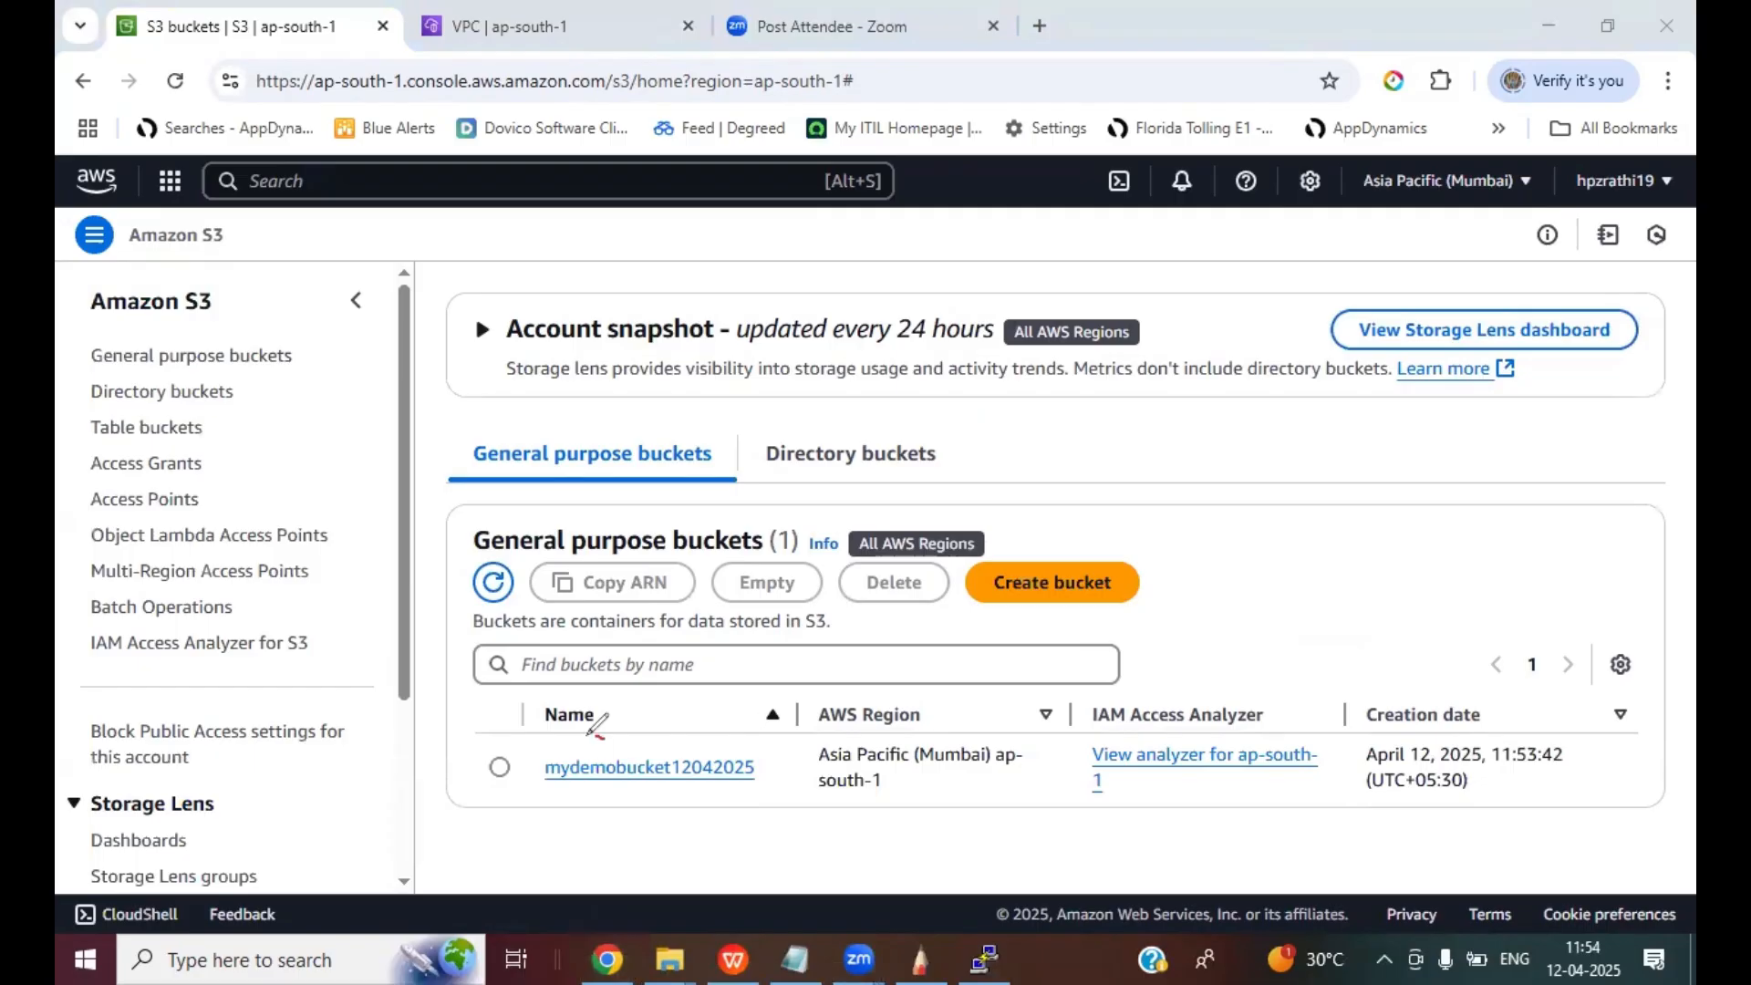
mouse_move(595, 733)
left_mouse_down()
mouse_move(535, 773)
mouse_move(671, 808)
mouse_move(781, 767)
mouse_move(727, 729)
mouse_move(597, 728)
left_mouse_up()
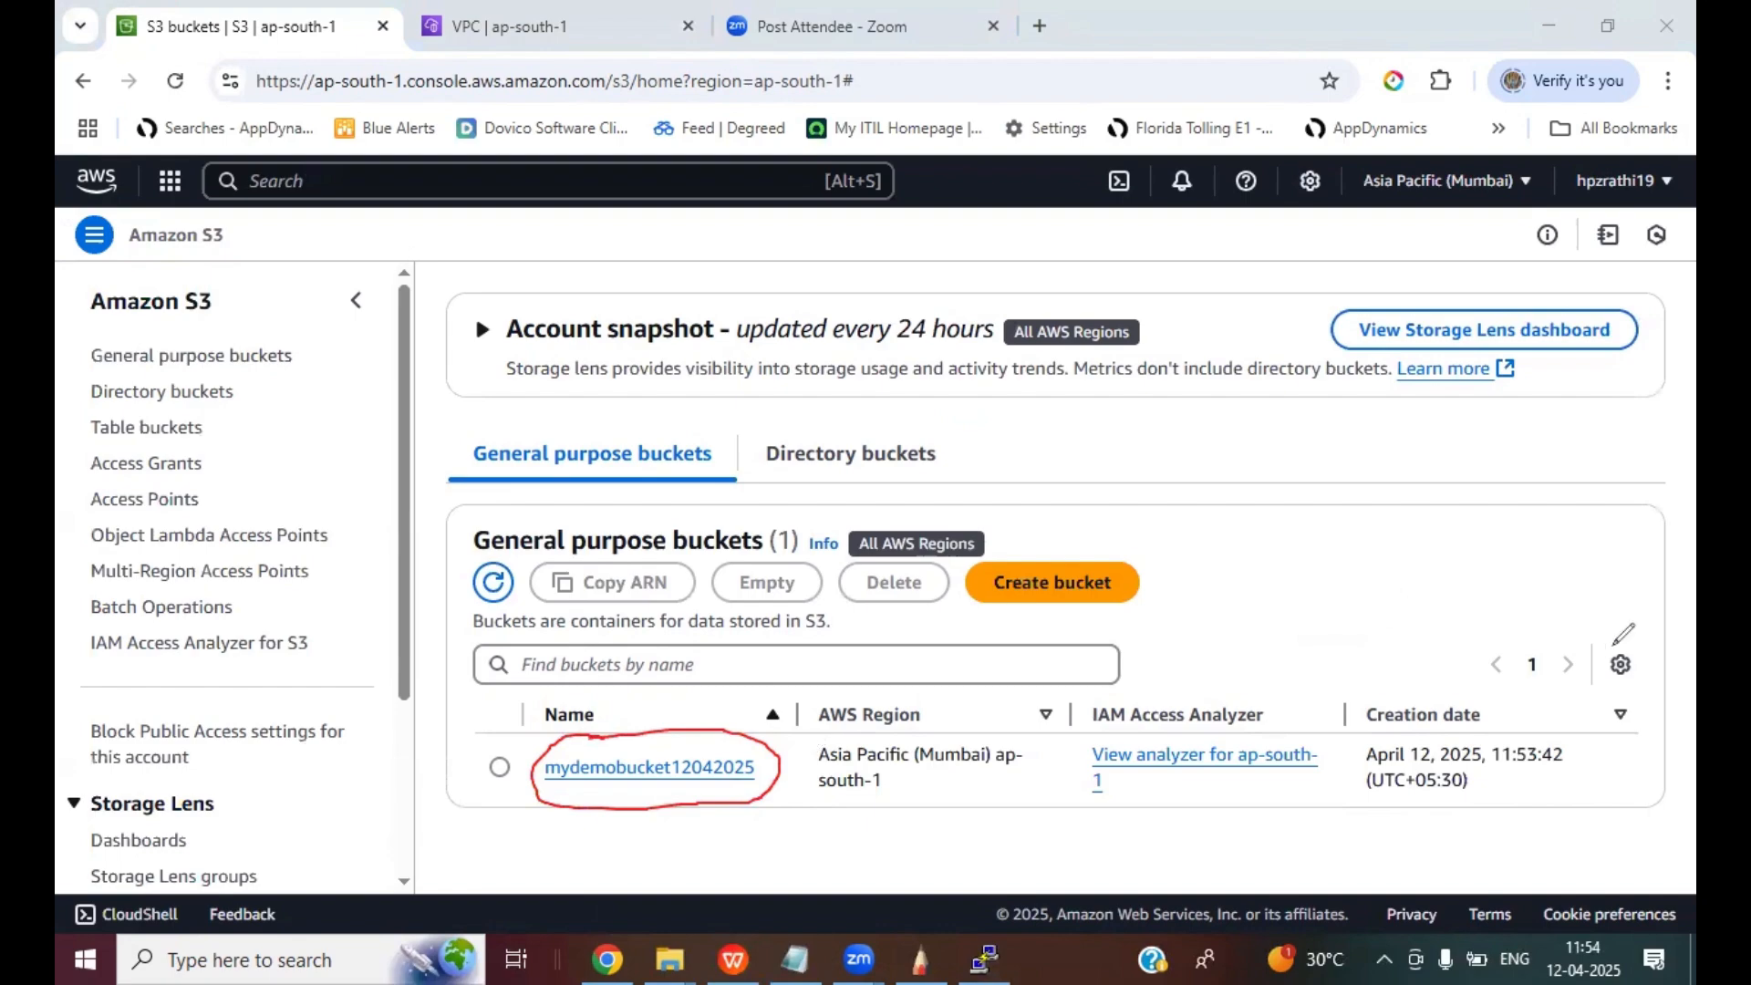
key("Escape")
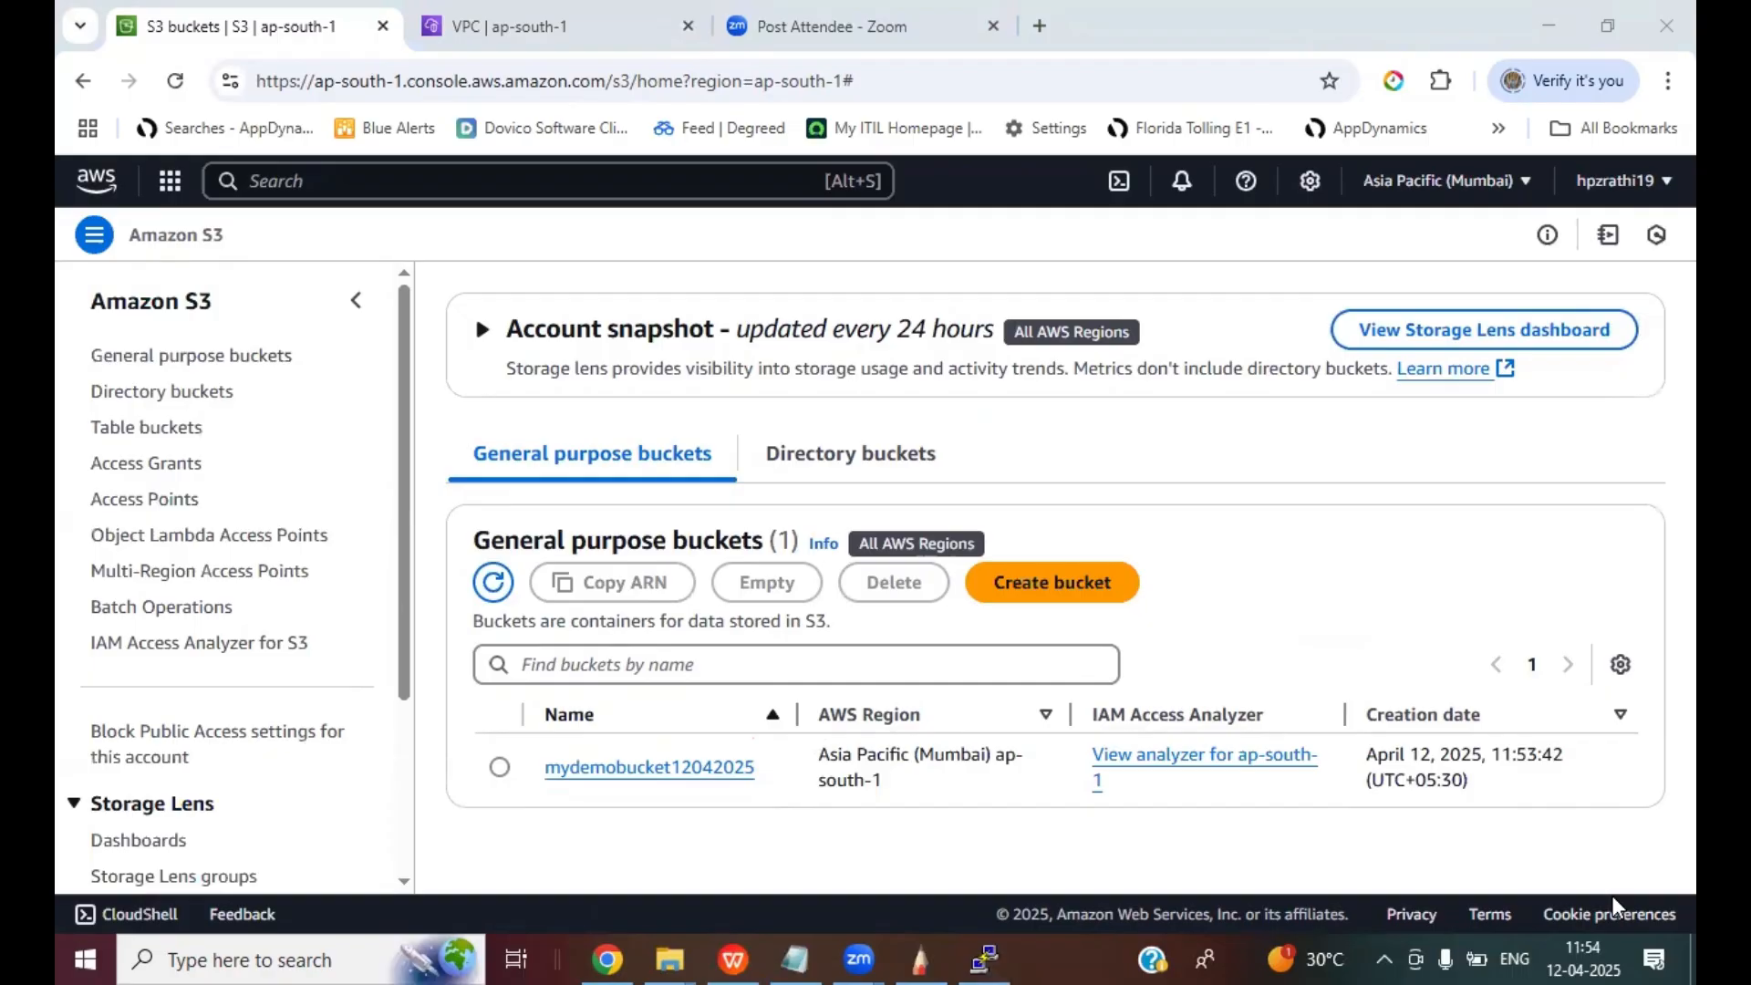
left_click(652, 767)
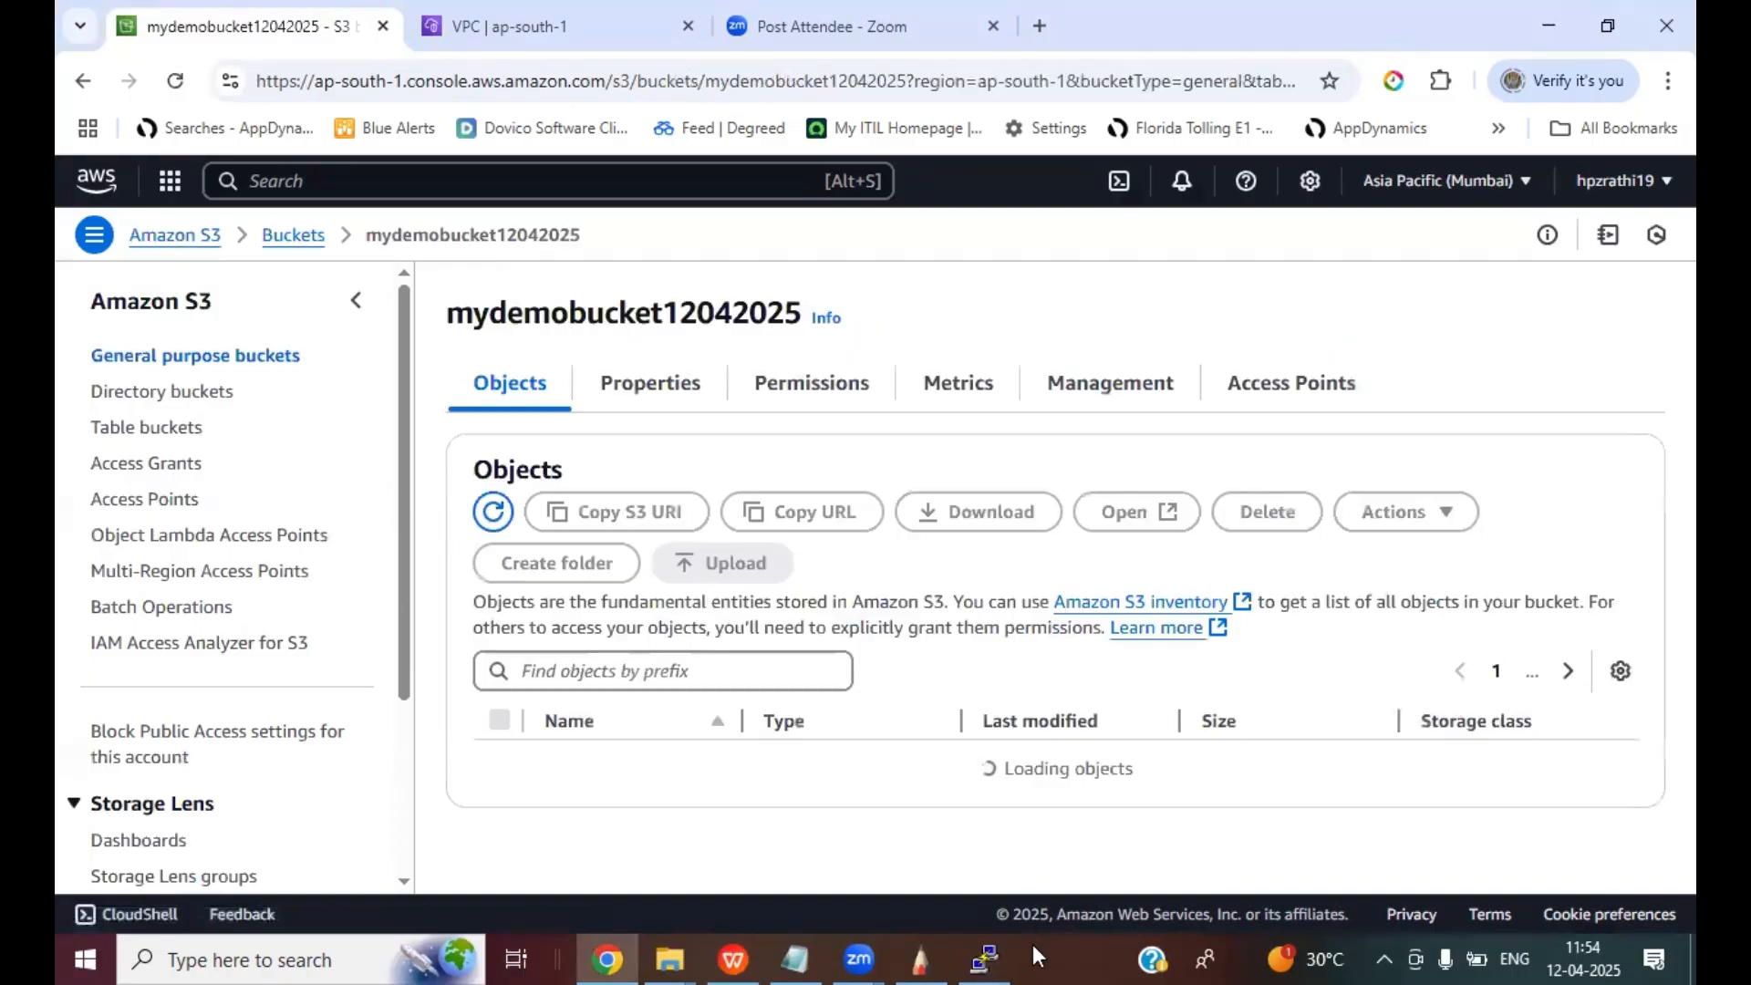
left_click(985, 957)
type("aws se")
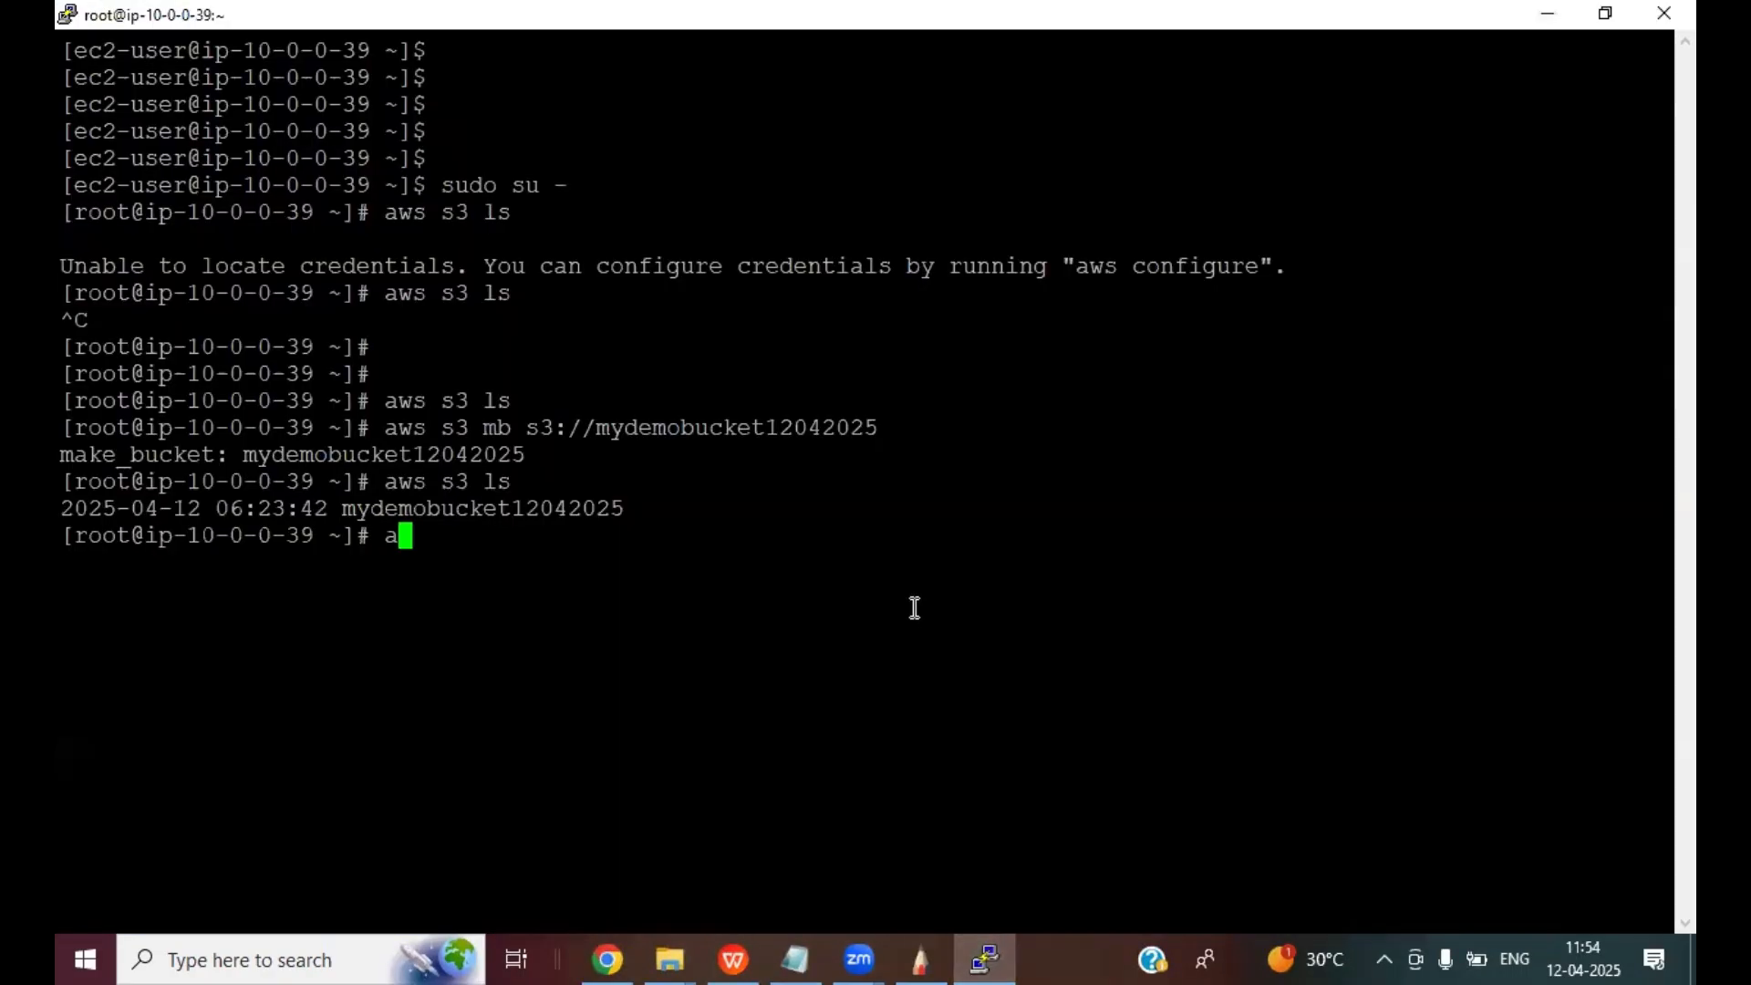
key("BackSpace")
key("BackSpace")
type("s3 cp")
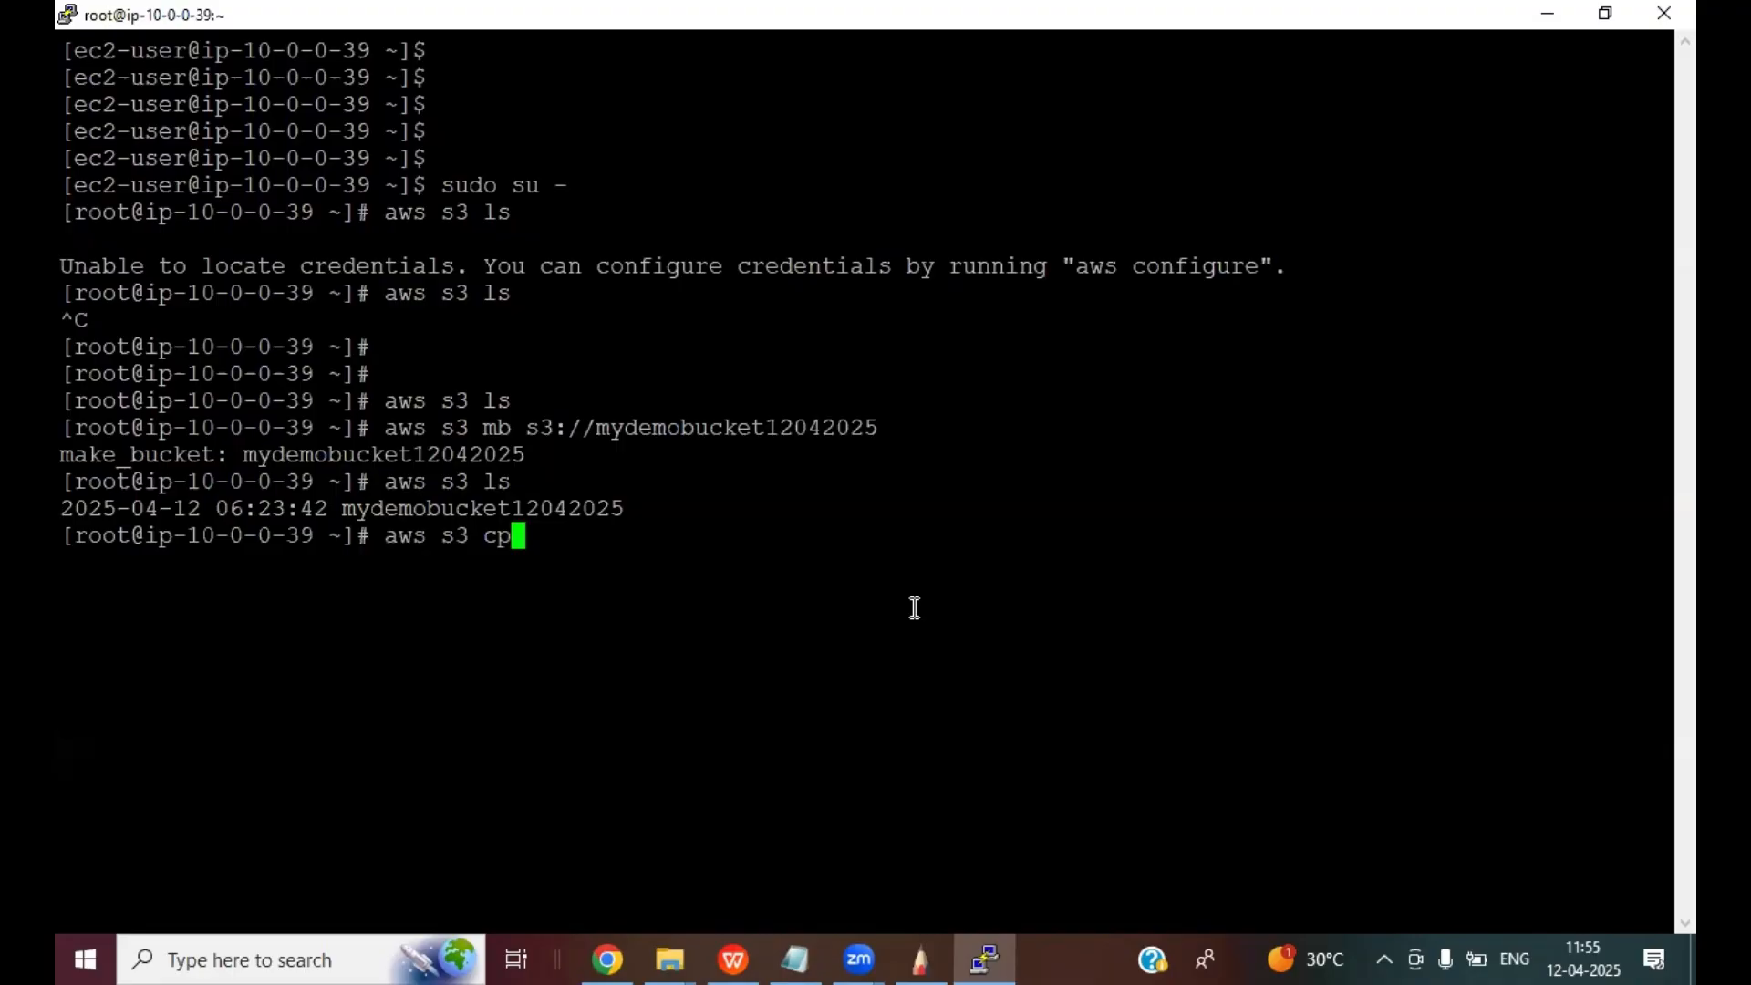
key("BackSpace")
key("BackSpace")
key("BackSpace")
key("BackSpace")
key("BackSpace")
key("BackSpace")
key("BackSpace")
key("BackSpace")
key("BackSpace")
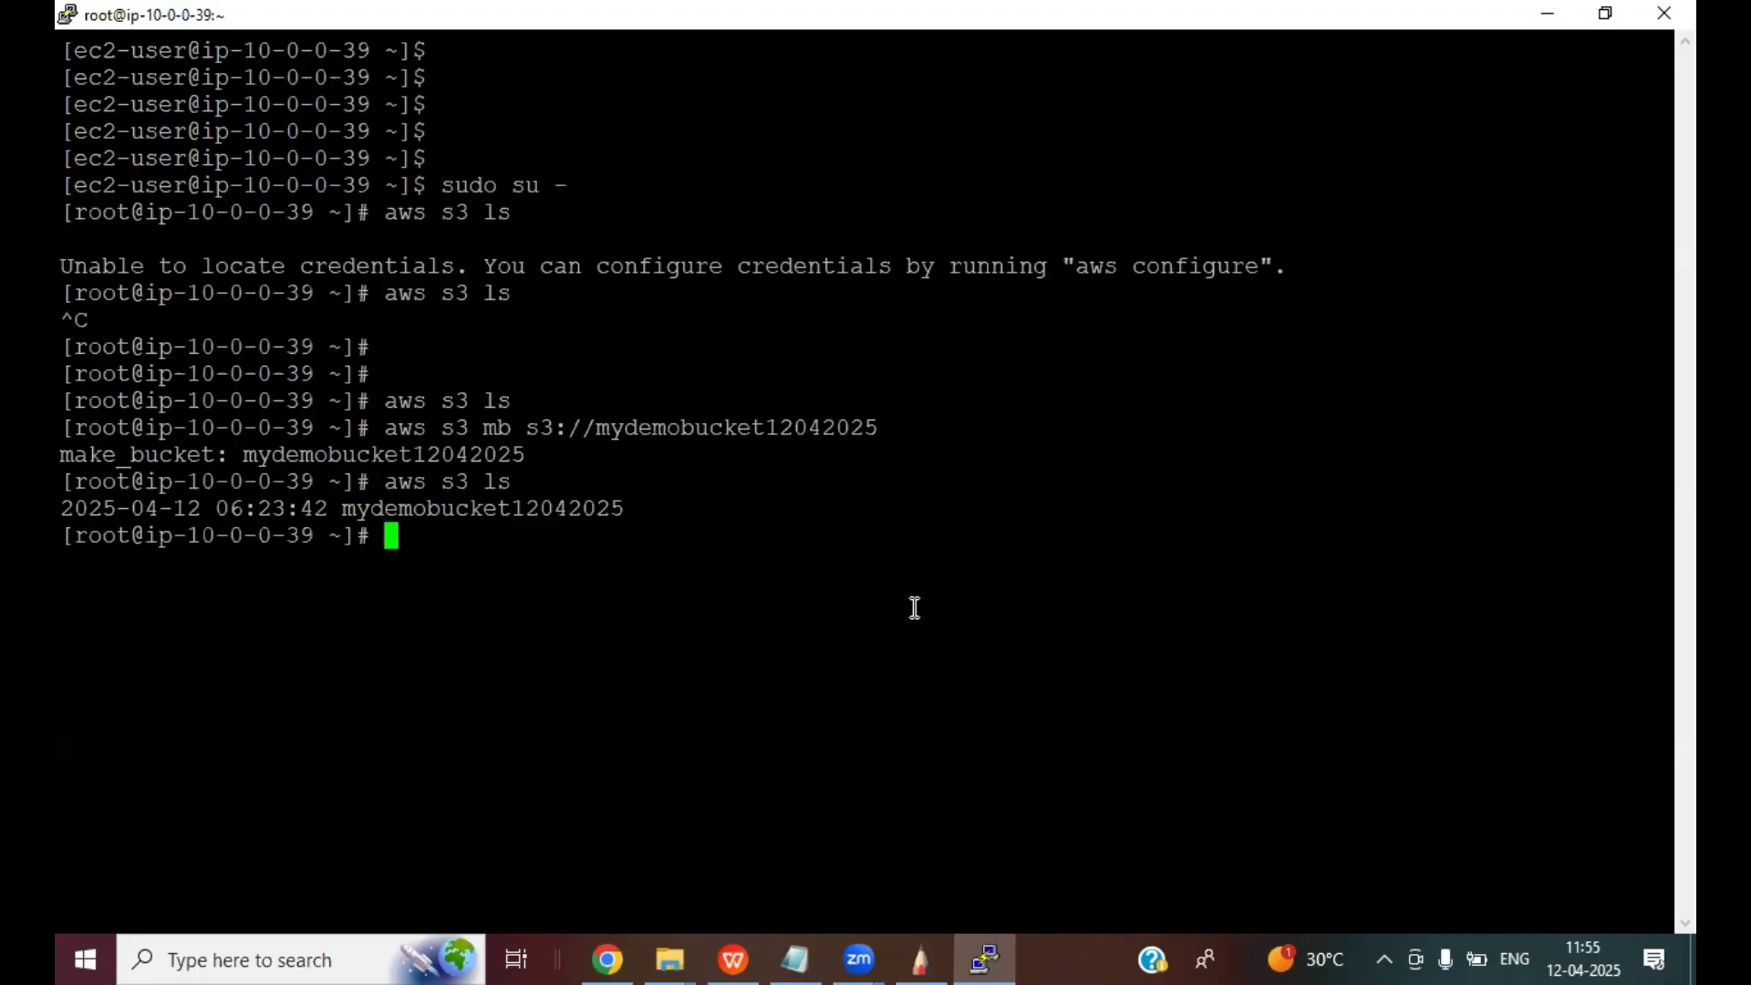
- Remove the bucket with aws s3 rb s3://mydemobucket12042025 and exit the root shell
type("aws s3 rb s3://")
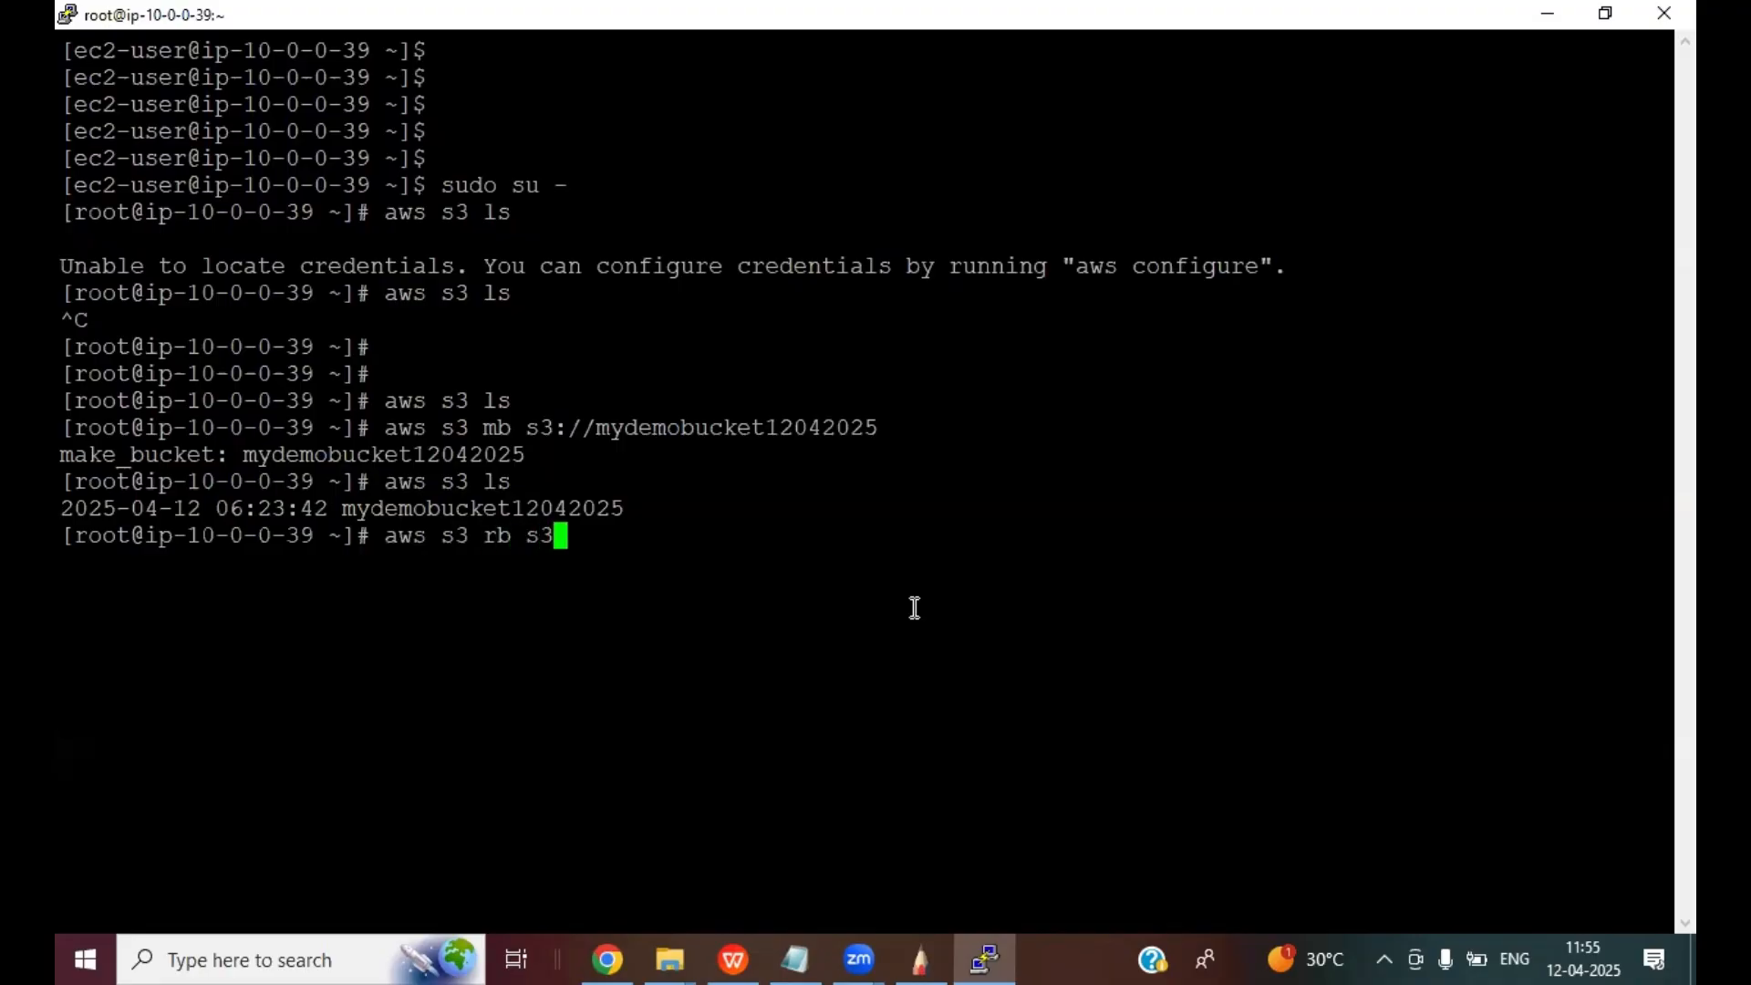
double_click(699, 428)
right_click(736, 511)
left_click(824, 547)
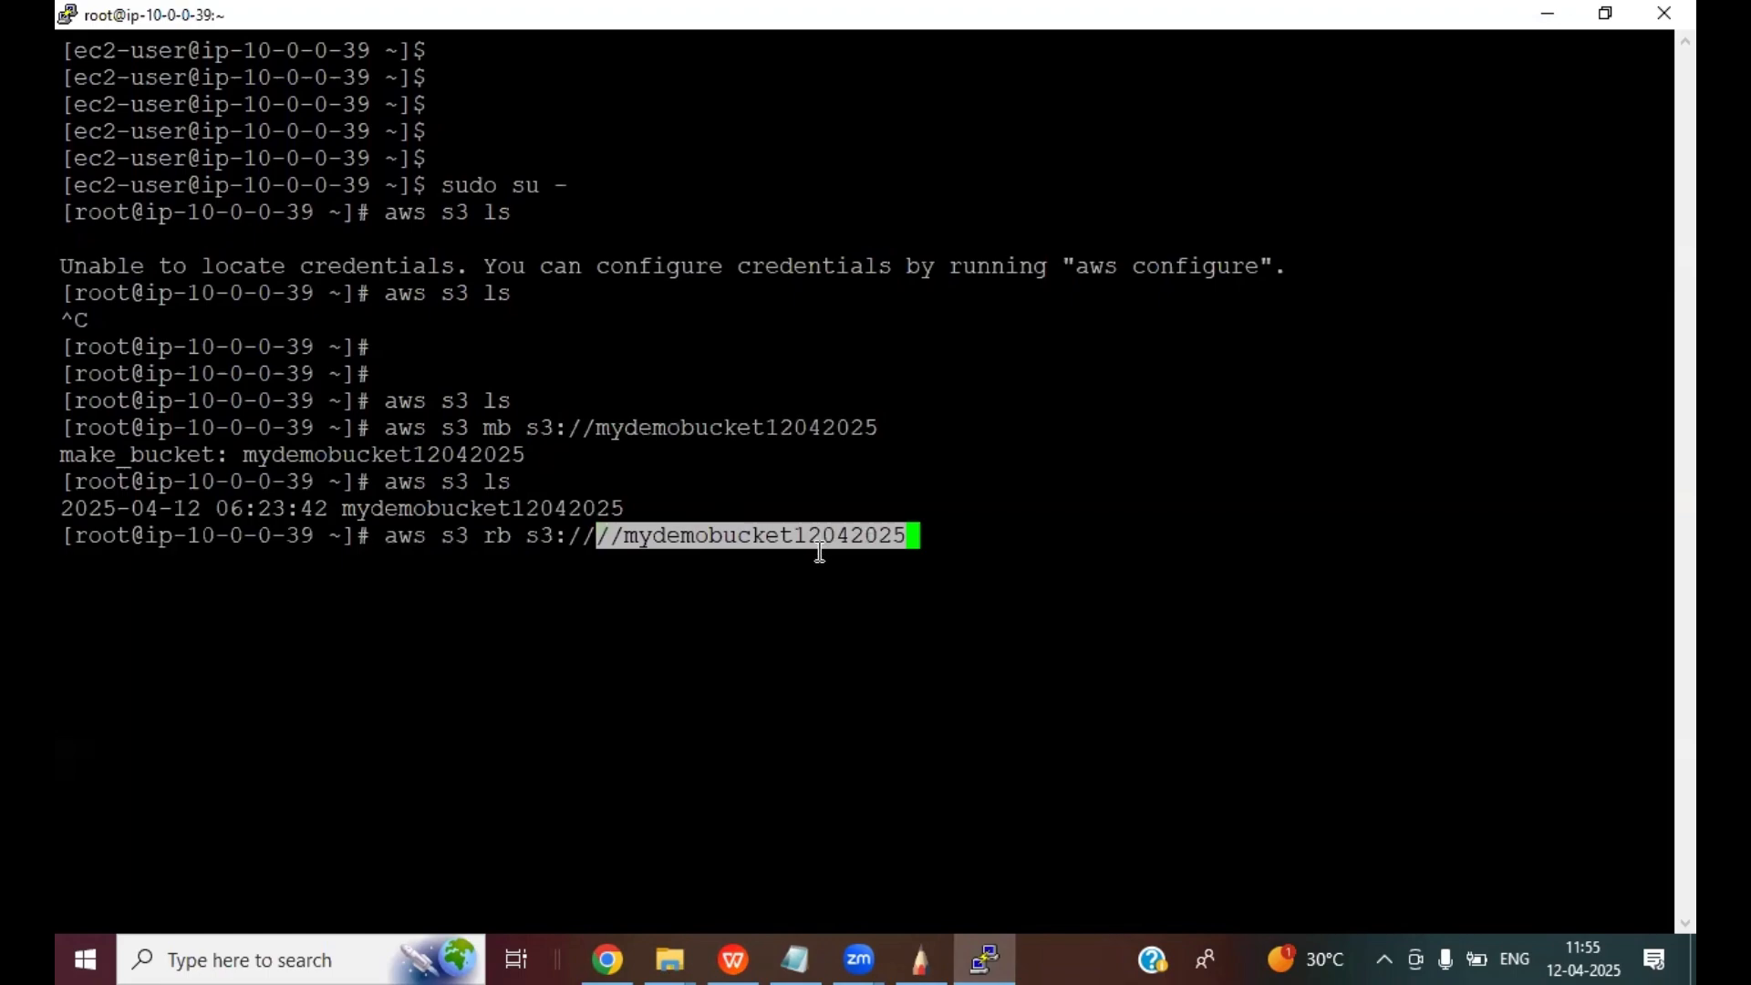
key("Left")
key("Left")
key("Left")
key("Left")
key("Left")
key("Left")
key("Left")
key("Left")
key("Left")
key("Left")
key("Left")
key("Left")
key("Left")
key("Left")
key("Left")
key("Left")
key("Left")
key("Left")
key("Left")
key("Left")
key("Left")
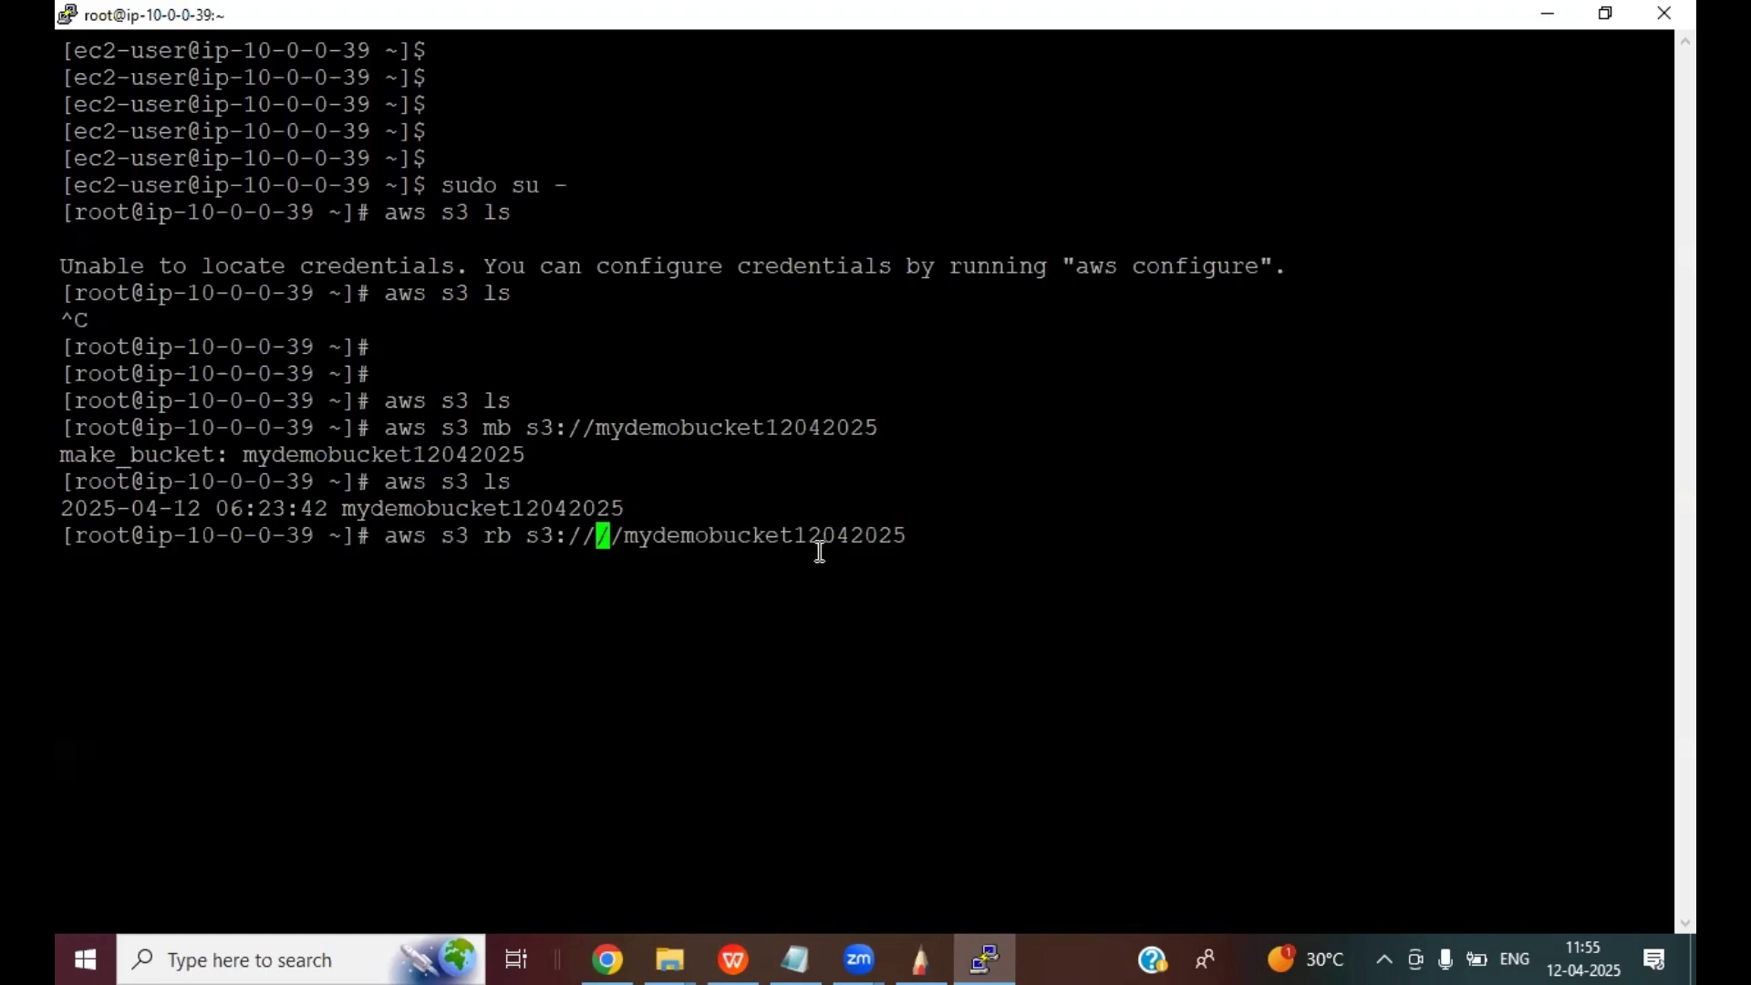
key("Right")
key("Right")
key("BackSpace")
key("BackSpace")
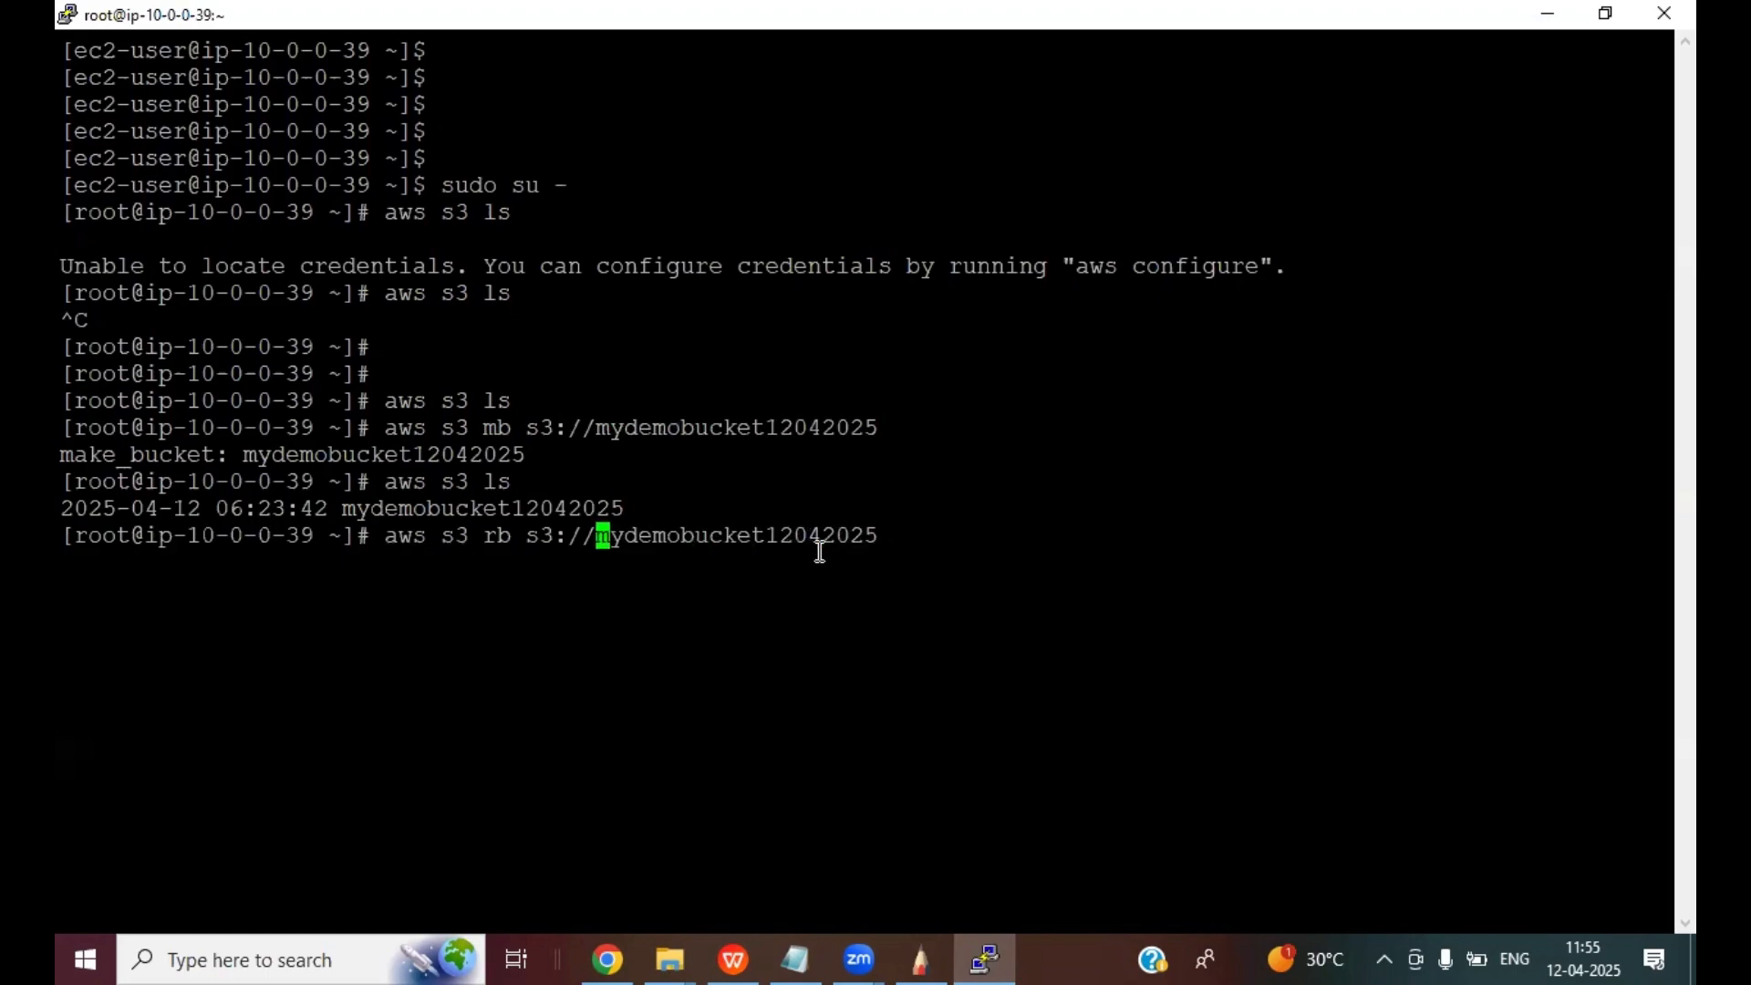
key("Return")
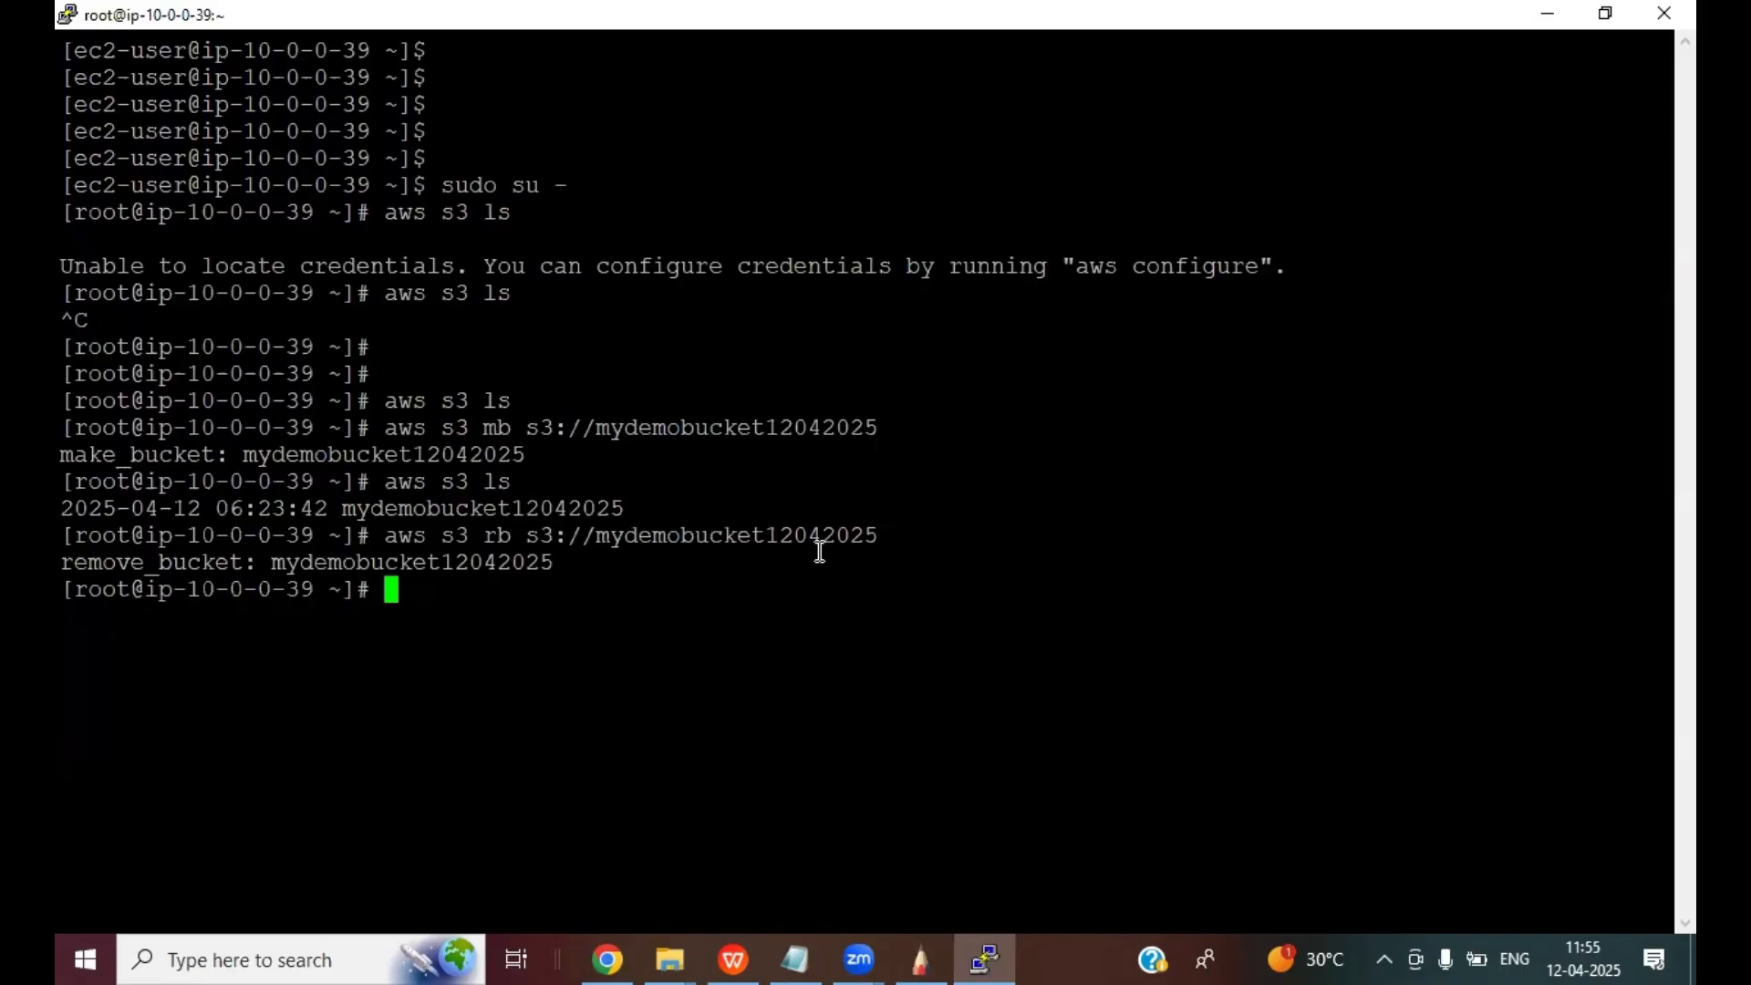
type("exit")
key("Return")
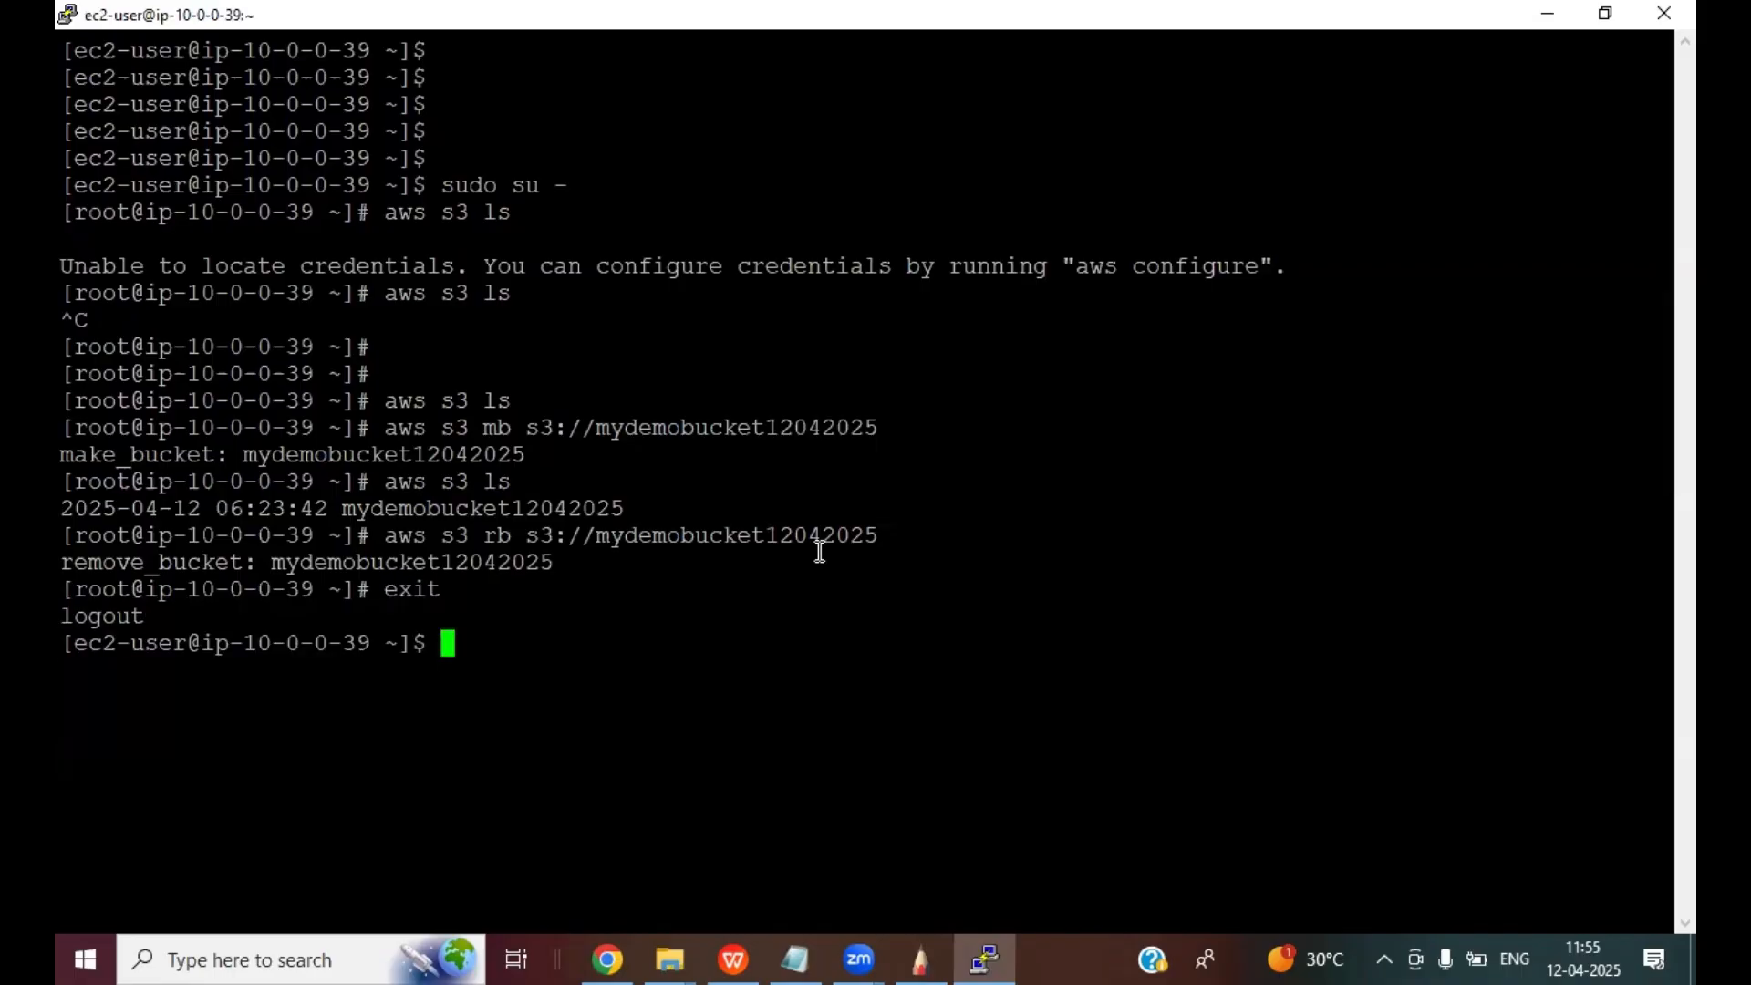
- Switch to VPC Endpoint.pptx in WPS, present from the LAB Demo slide and reveal its points up to Create Gateway Endpoint
left_click(744, 953)
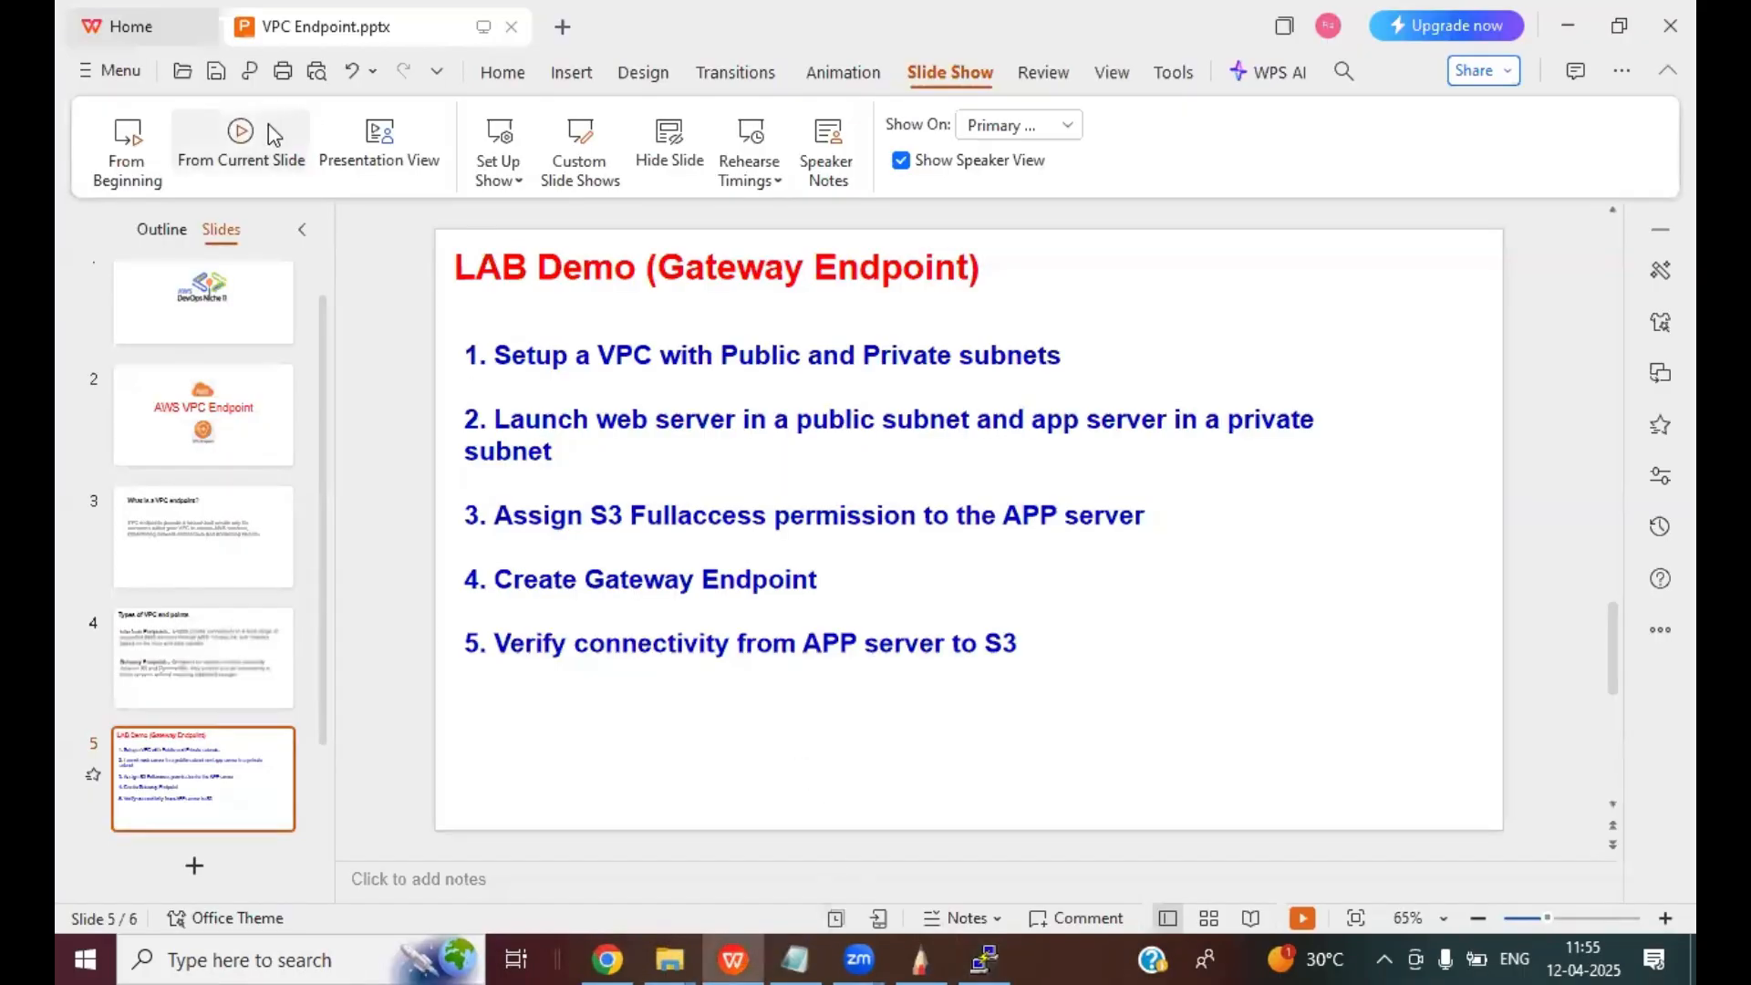
left_click(279, 169)
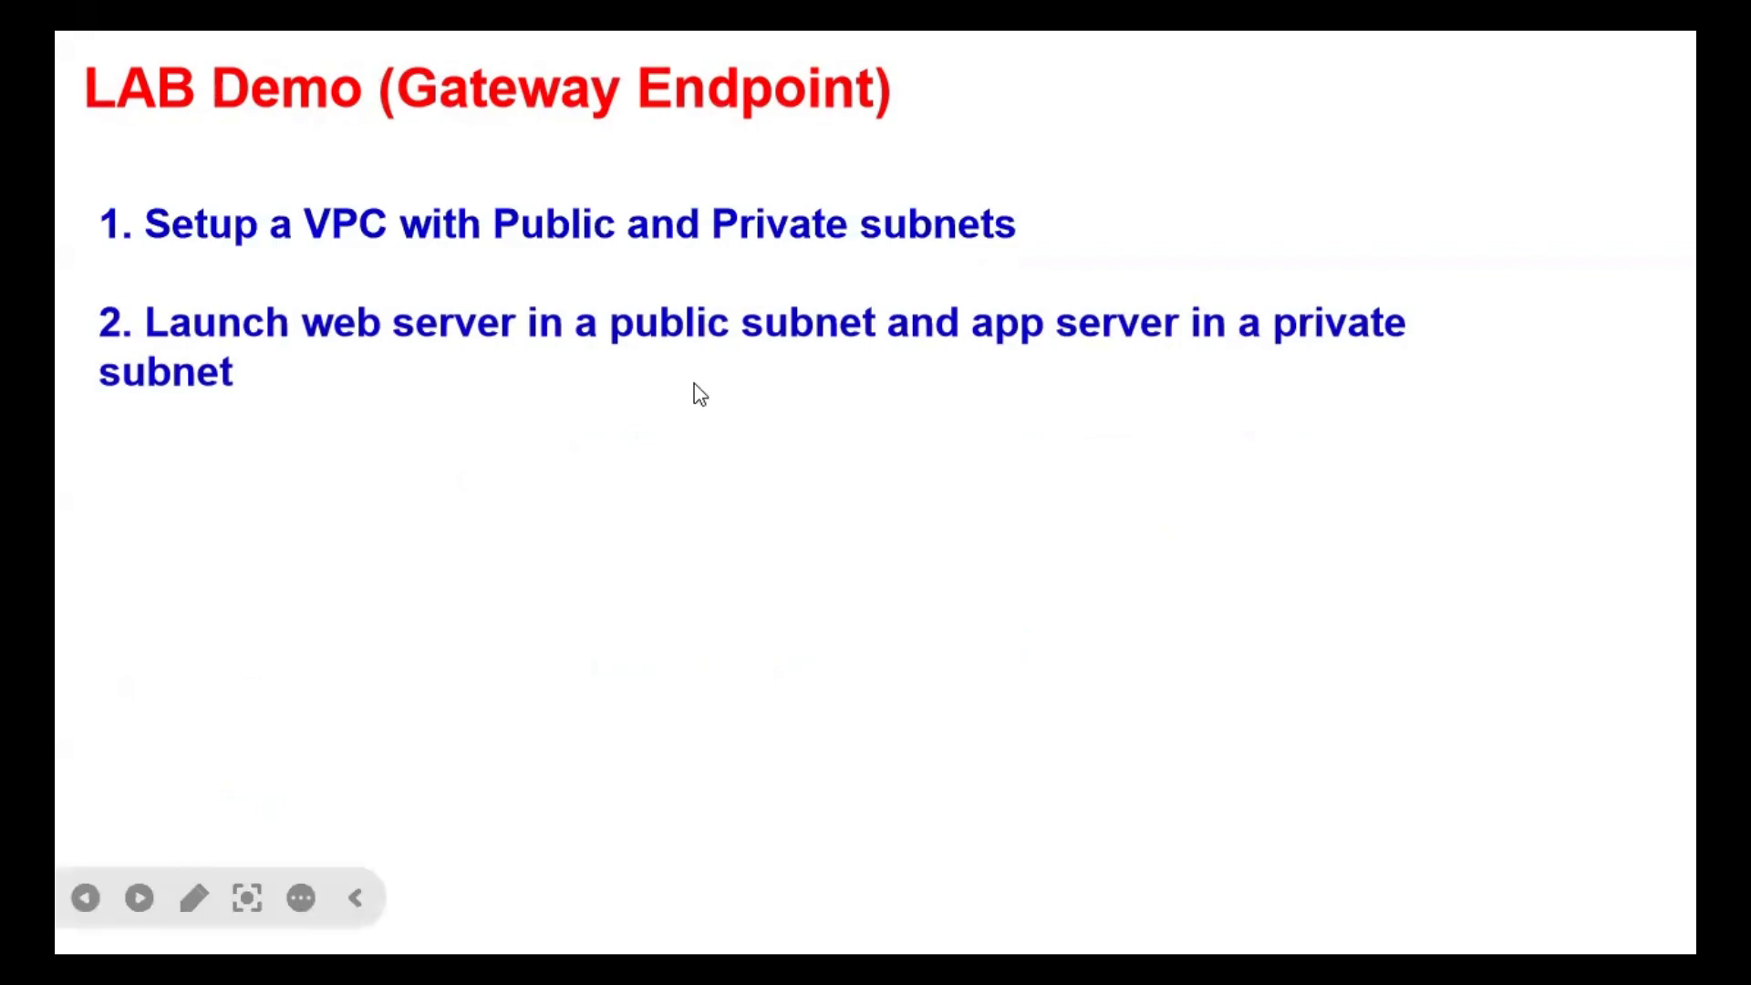
key("Right")
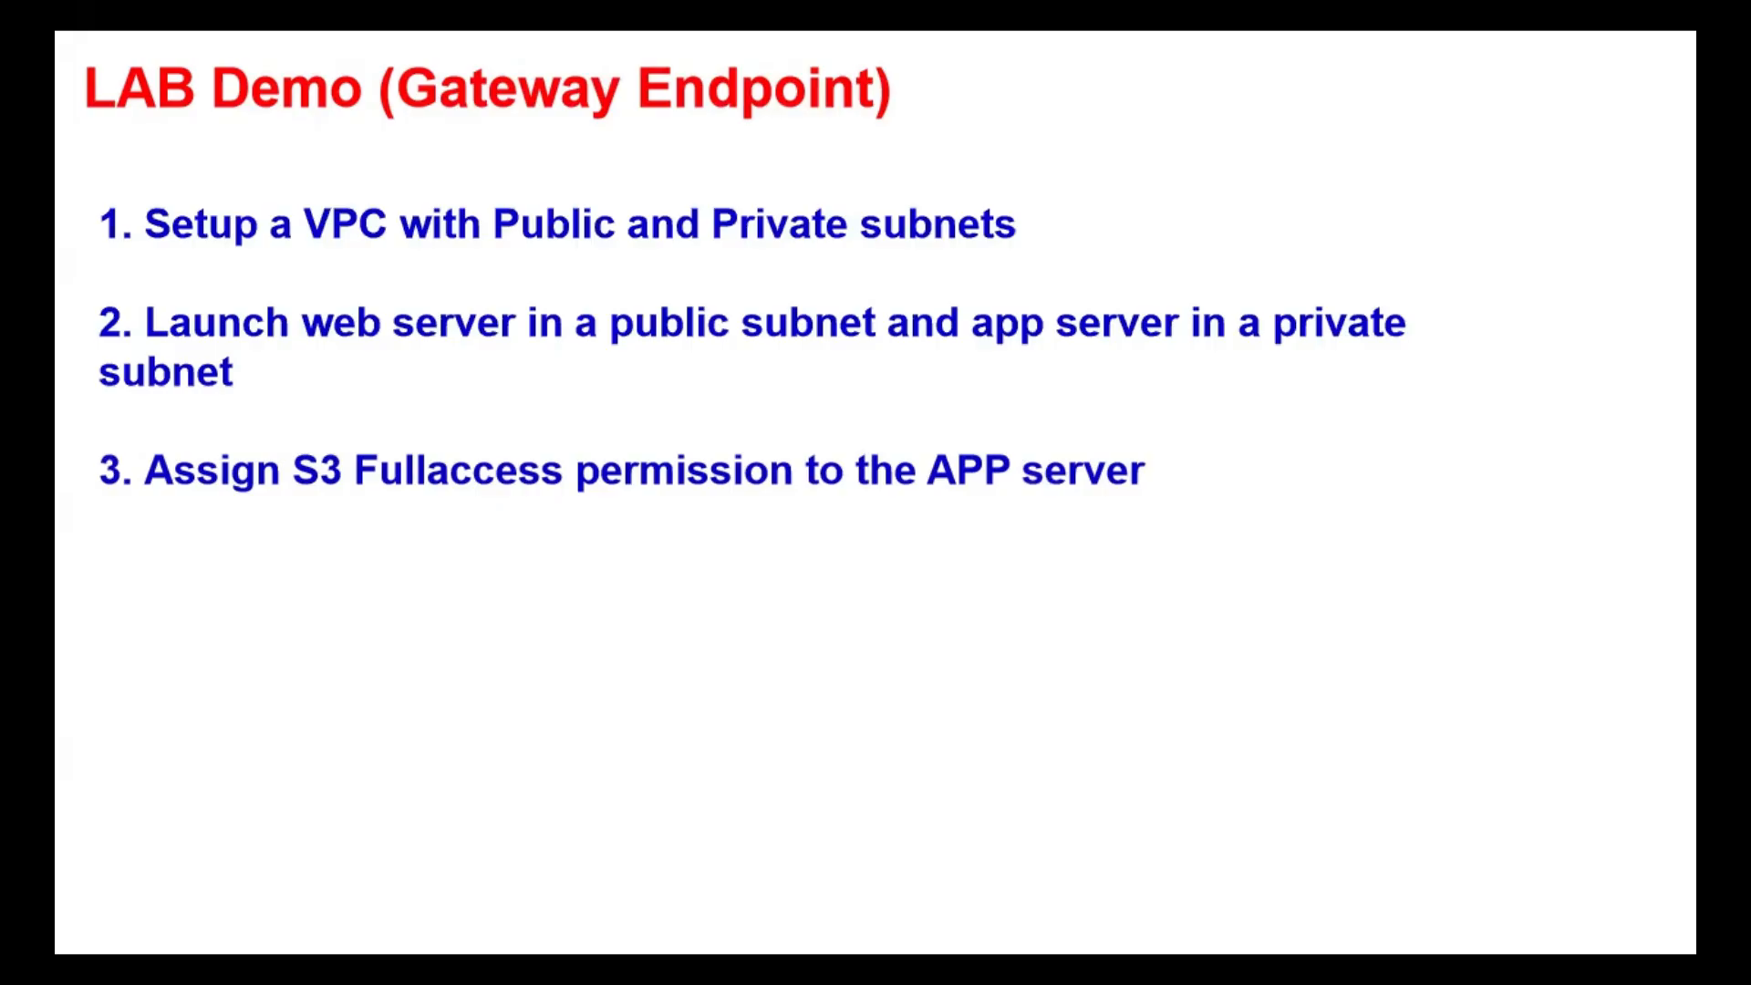
key("Right")
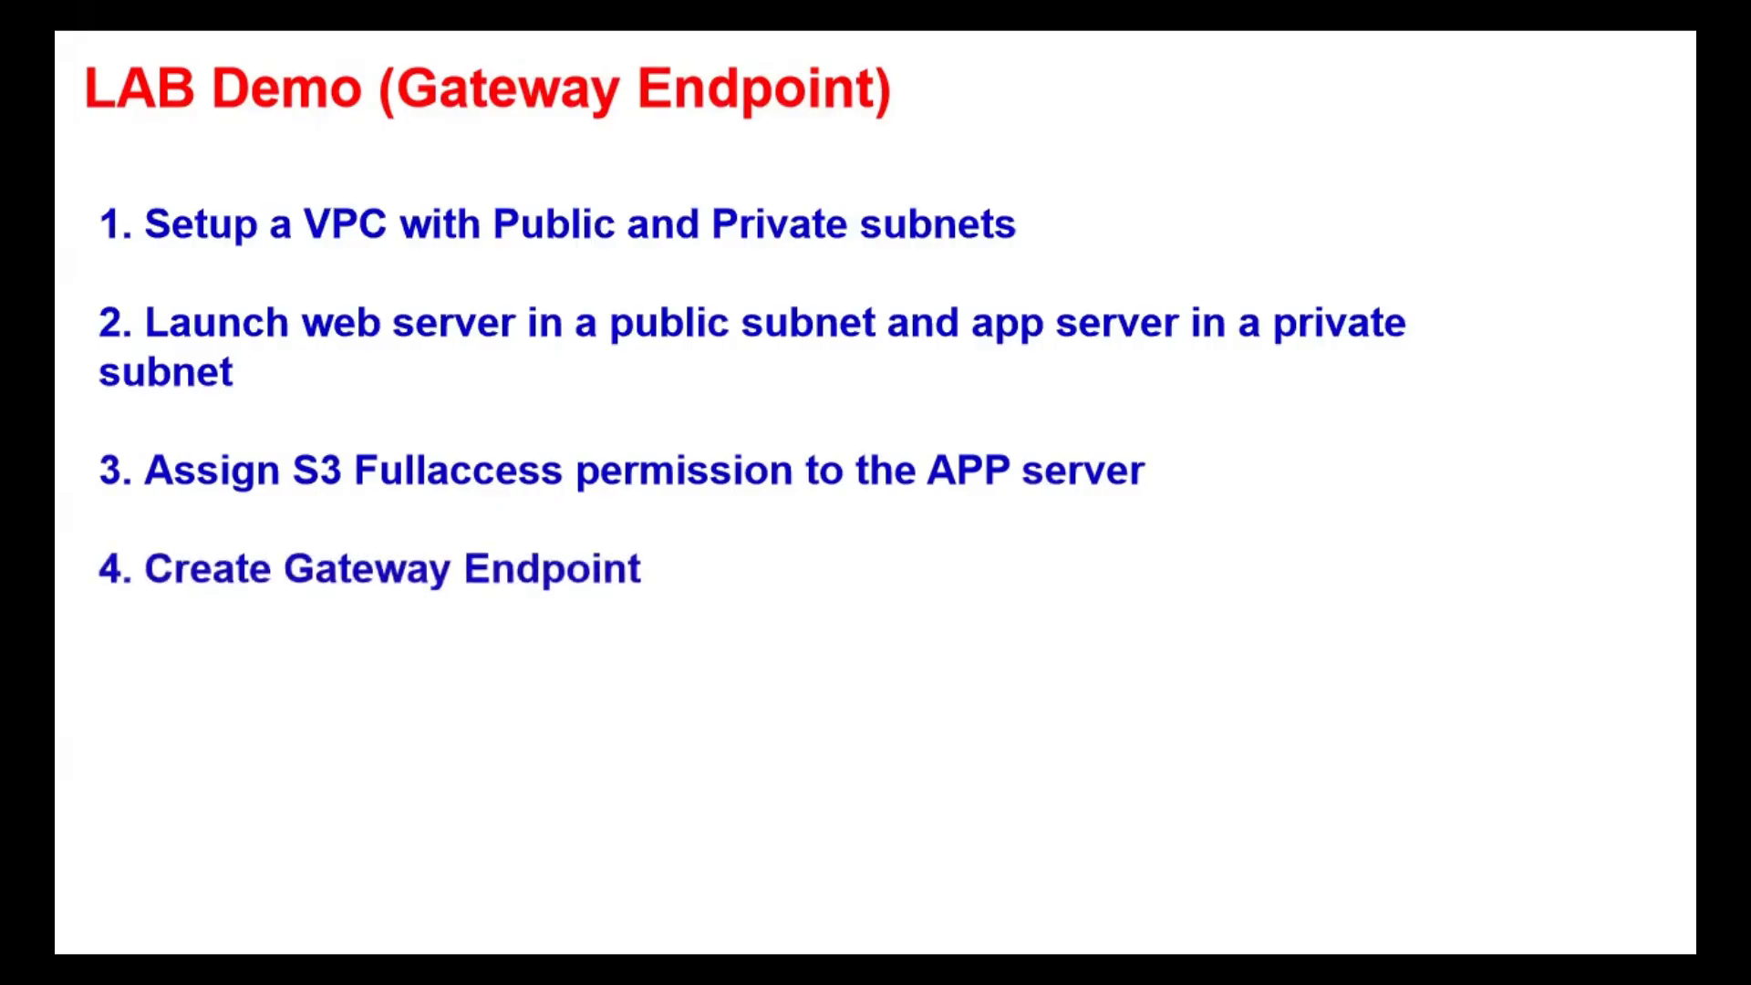